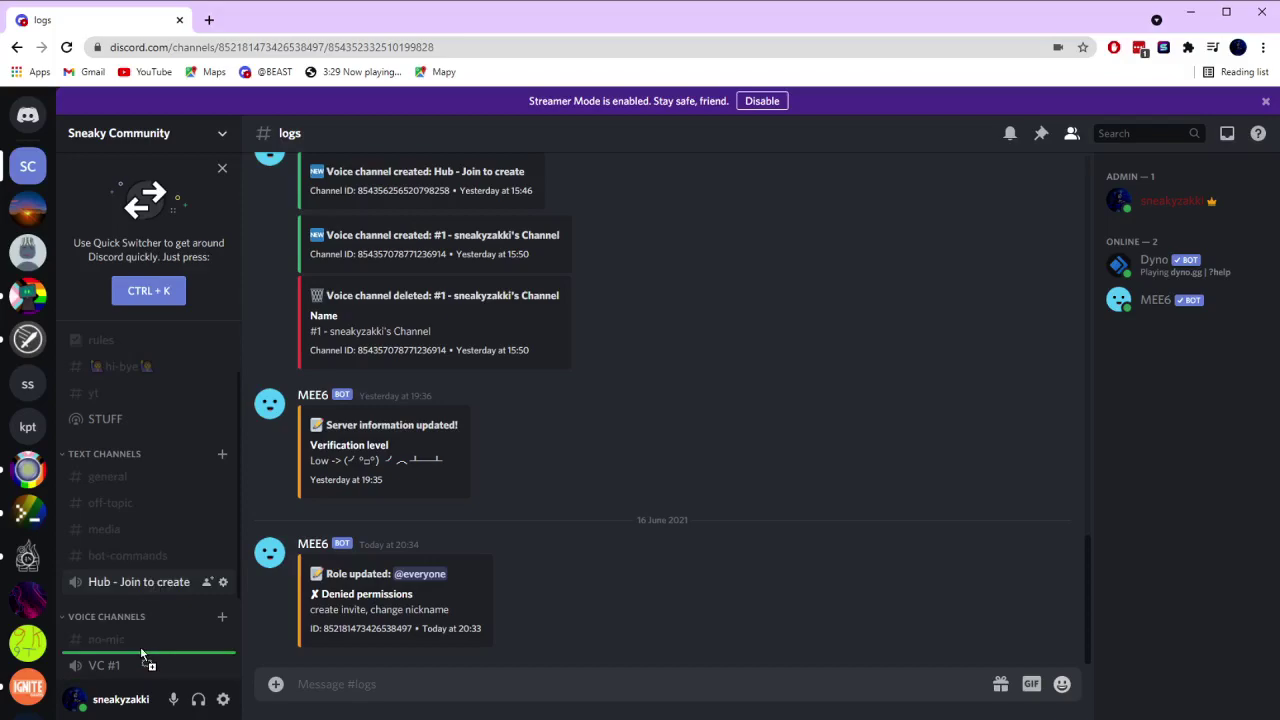
Move the "Hub - Join to create" channel below VC #2 in Voice Channels, and test it by joining and disconnecting.
{"action": "scroll", "coordinate": [154, 589], "scroll_direction": "down", "scroll_amount": 3}
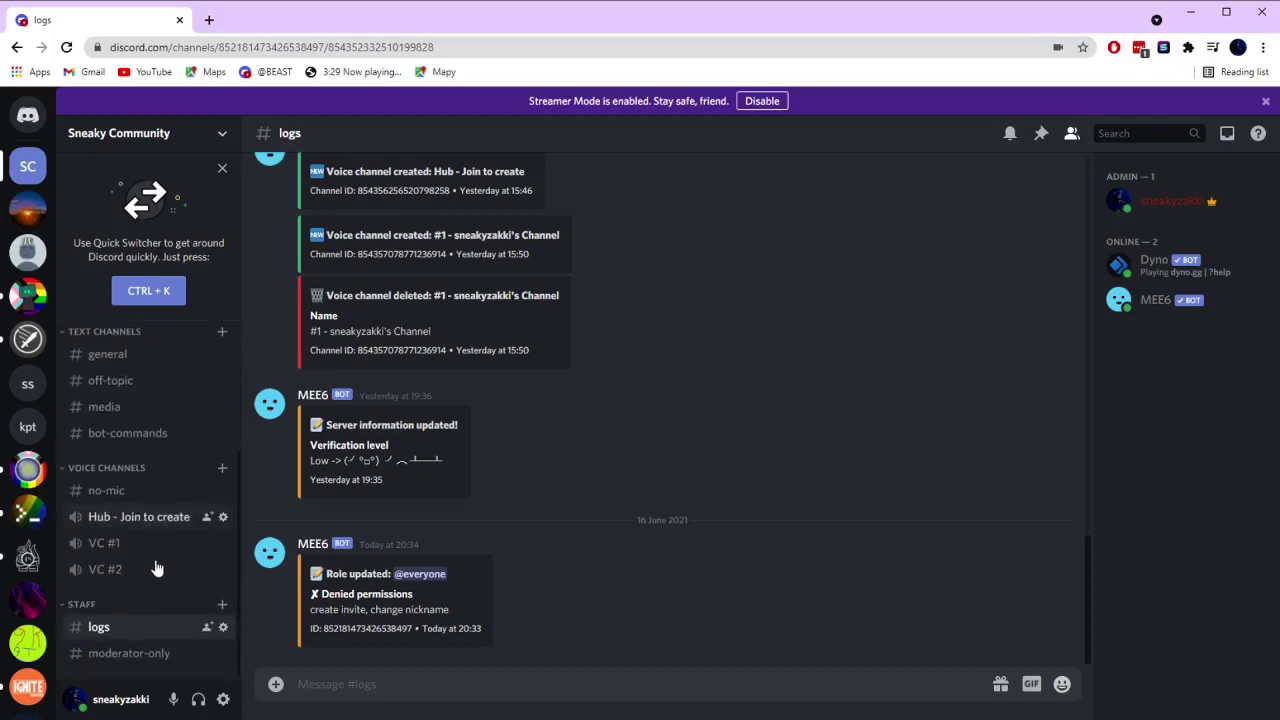
{"action": "left_click", "coordinate": [141, 572]}
{"action": "scroll", "coordinate": [141, 578], "scroll_direction": "down", "scroll_amount": 3}
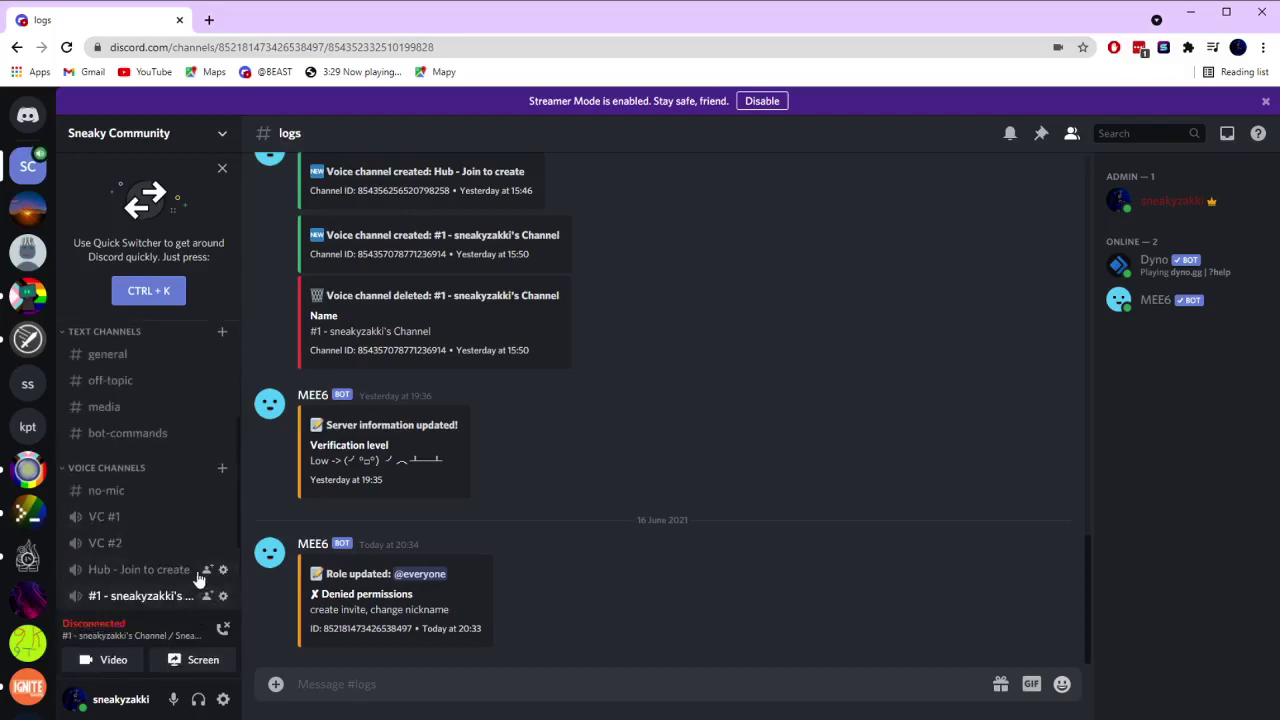
{"action": "left_click", "coordinate": [222, 627]}
{"action": "scroll", "coordinate": [130, 518], "scroll_direction": "up", "scroll_amount": 1}
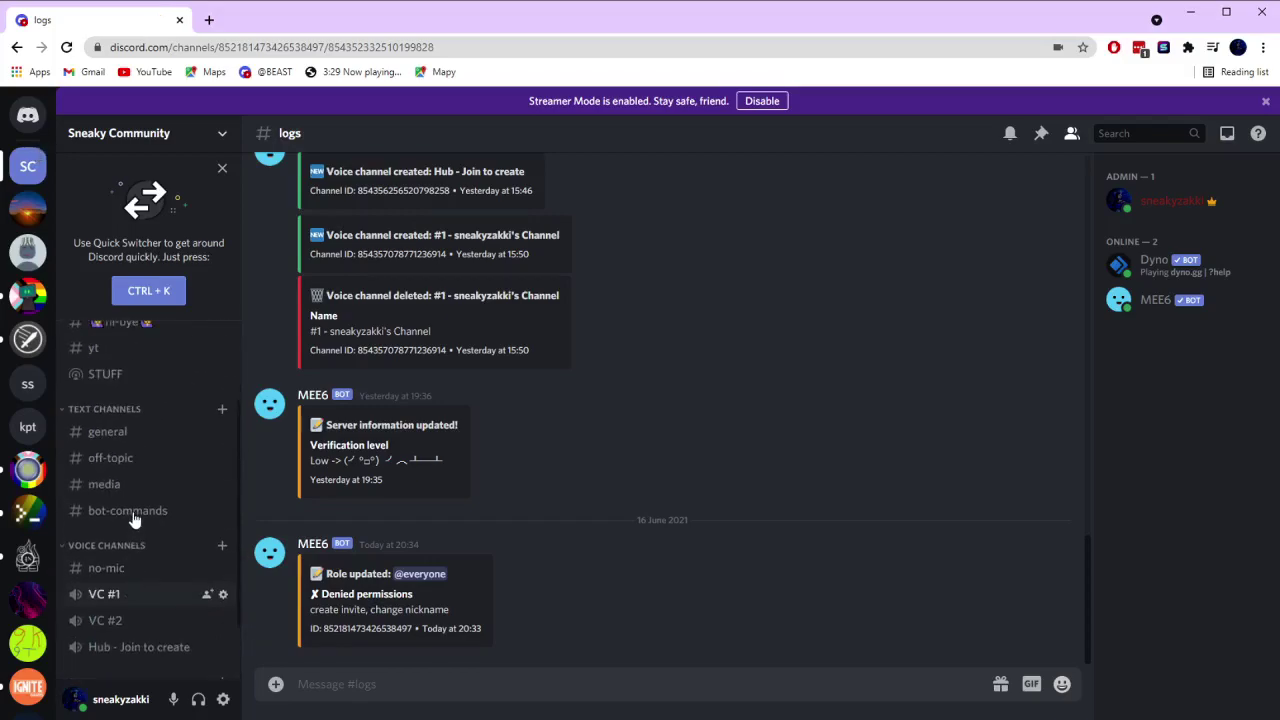
Join the STUFF stage channel and try switching to speaker and back to the audience.
{"action": "scroll", "coordinate": [134, 519], "scroll_direction": "up", "scroll_amount": 2}
{"action": "left_click", "coordinate": [137, 500]}
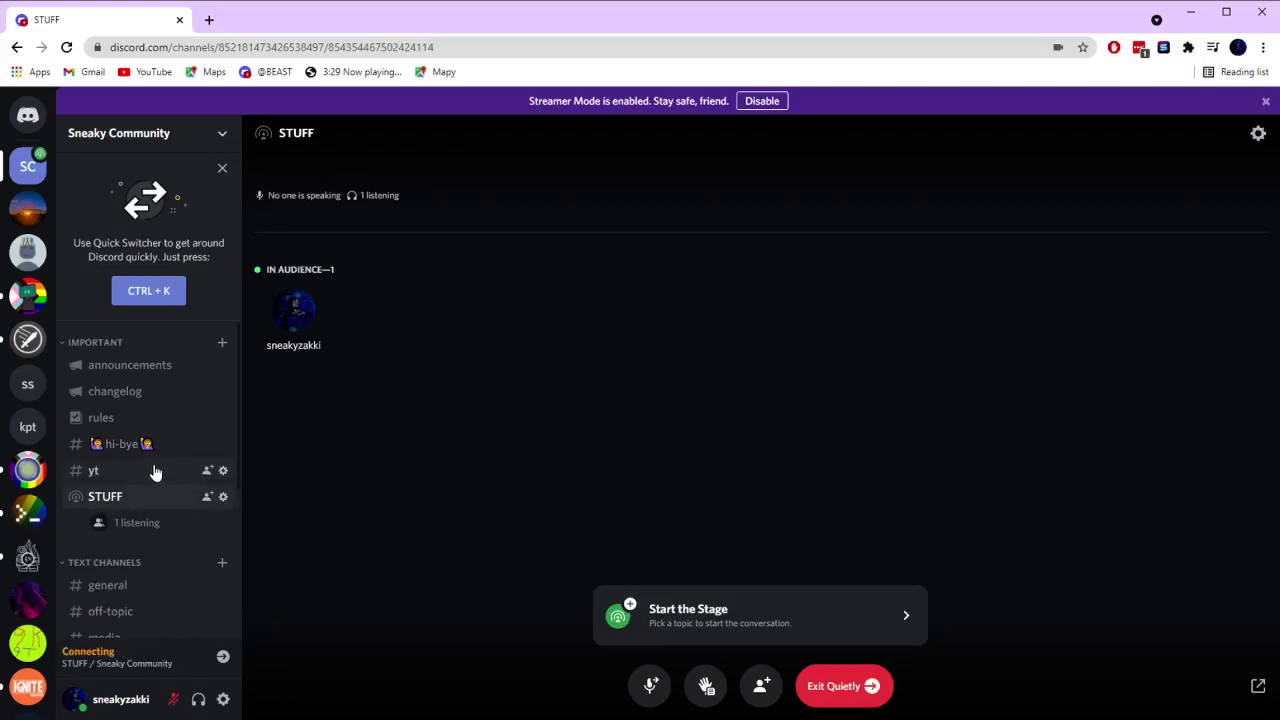
{"action": "left_click", "coordinate": [642, 690]}
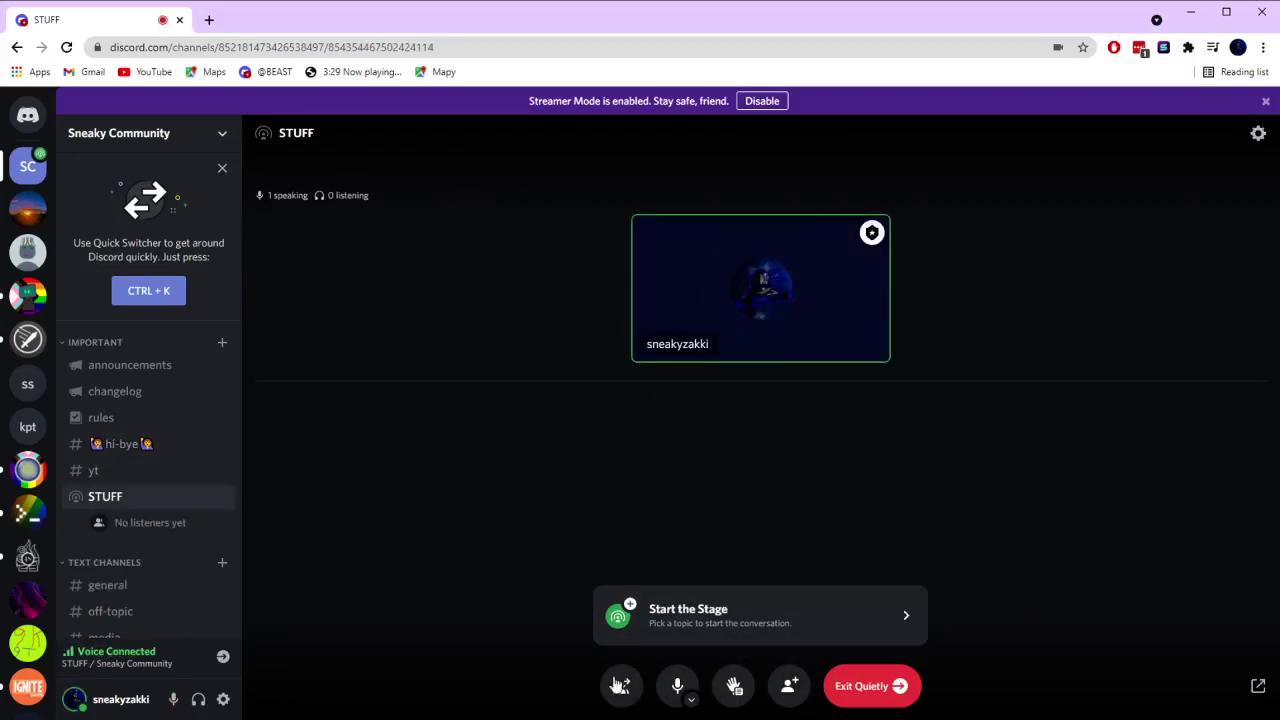
{"action": "left_click", "coordinate": [612, 683]}
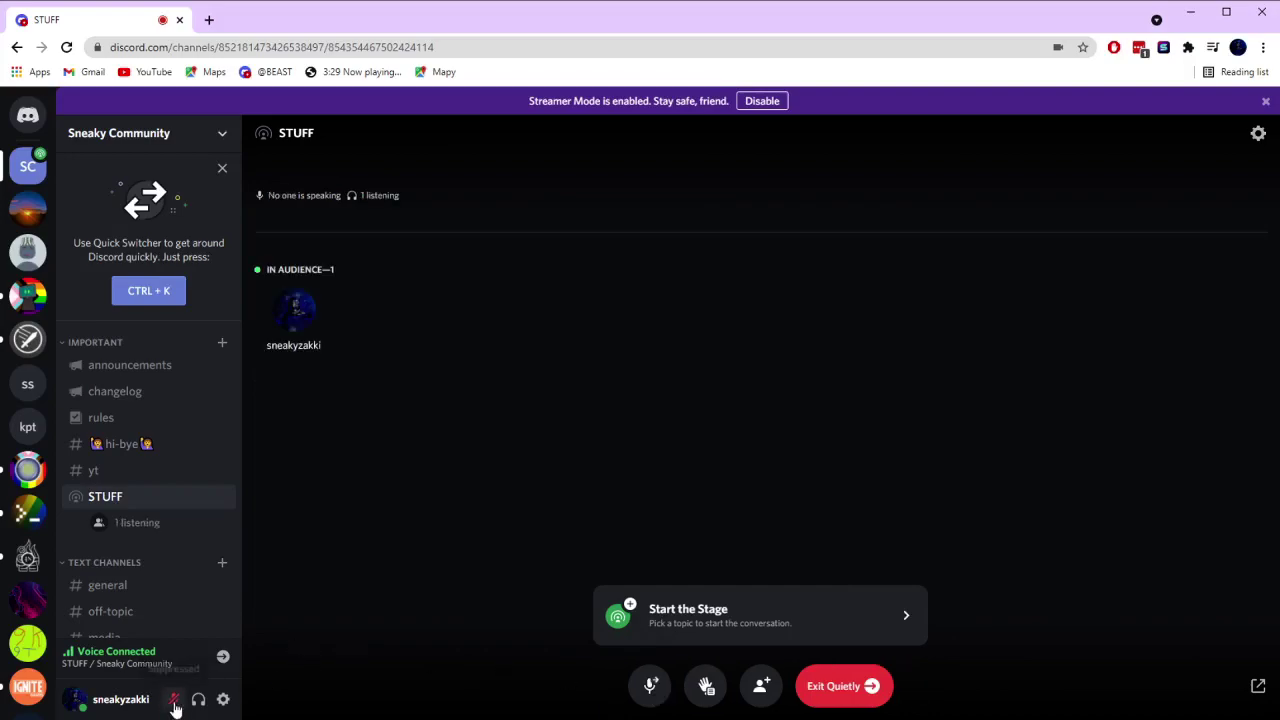
Examine the stage start options and the requests to speak, and exit the STUFF stage quietly.
{"action": "left_click", "coordinate": [751, 617]}
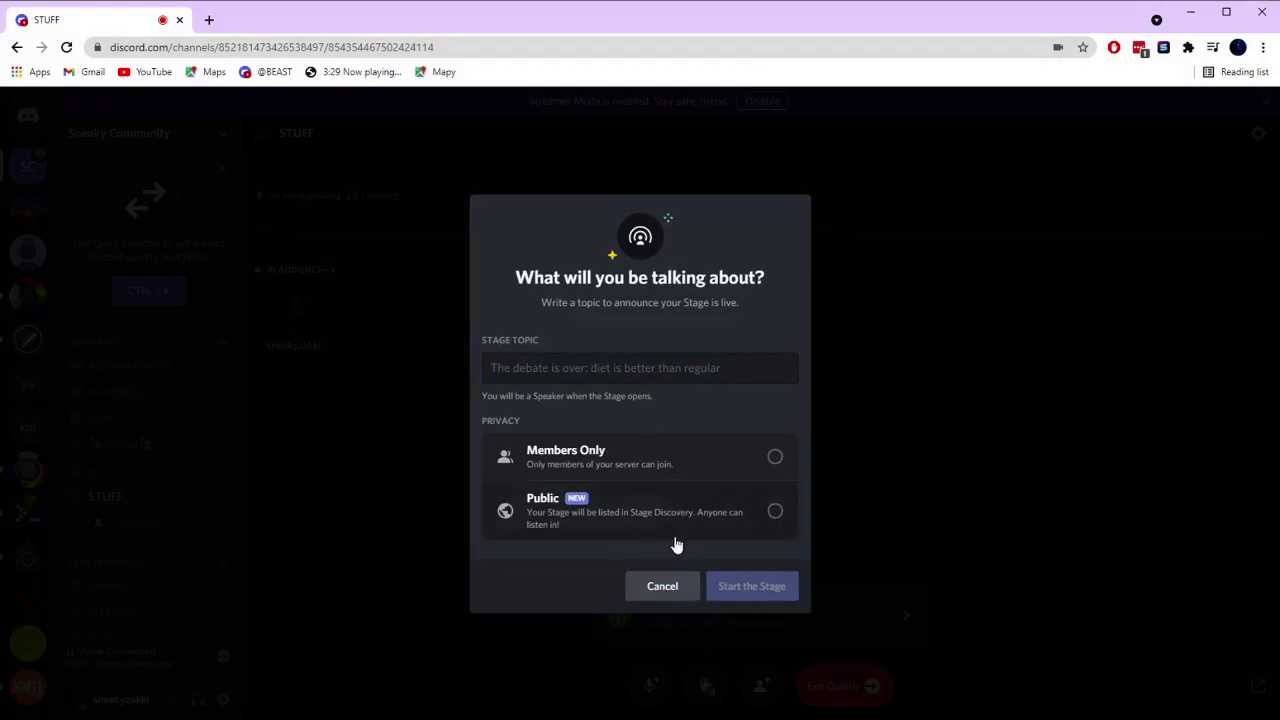
{"action": "left_click", "coordinate": [662, 587]}
{"action": "left_click", "coordinate": [713, 698]}
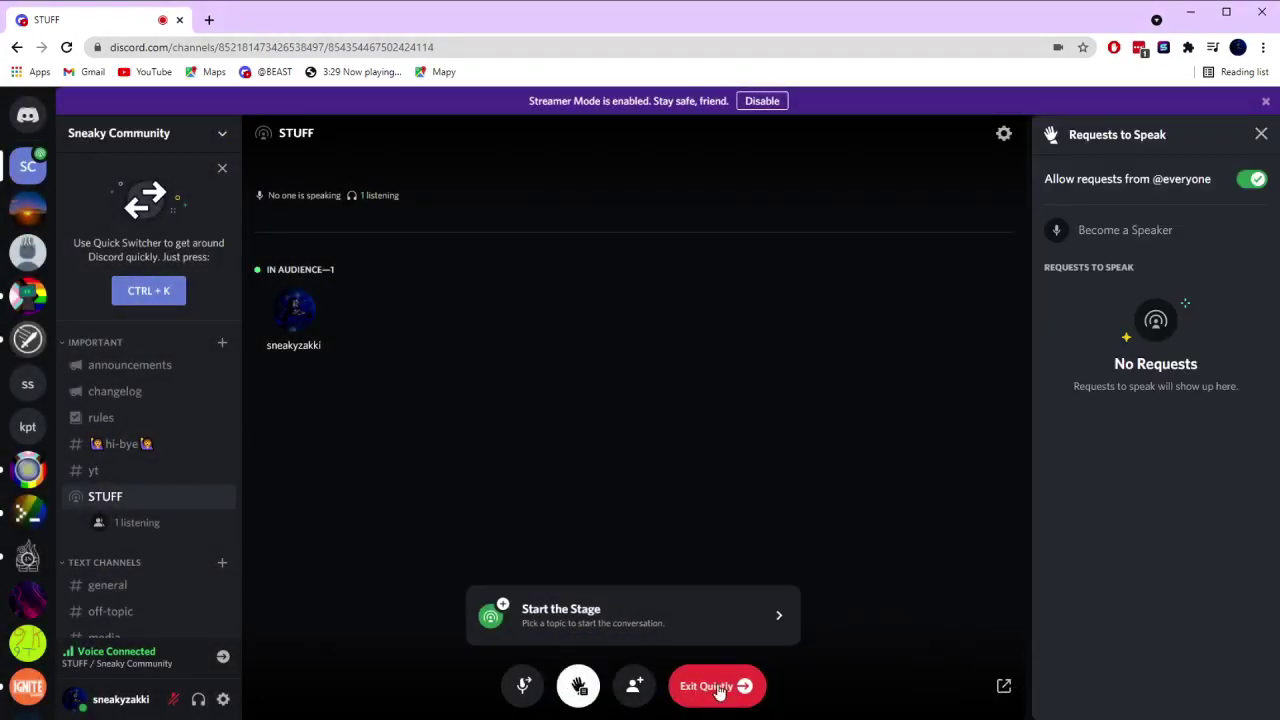
{"action": "left_click", "coordinate": [716, 686]}
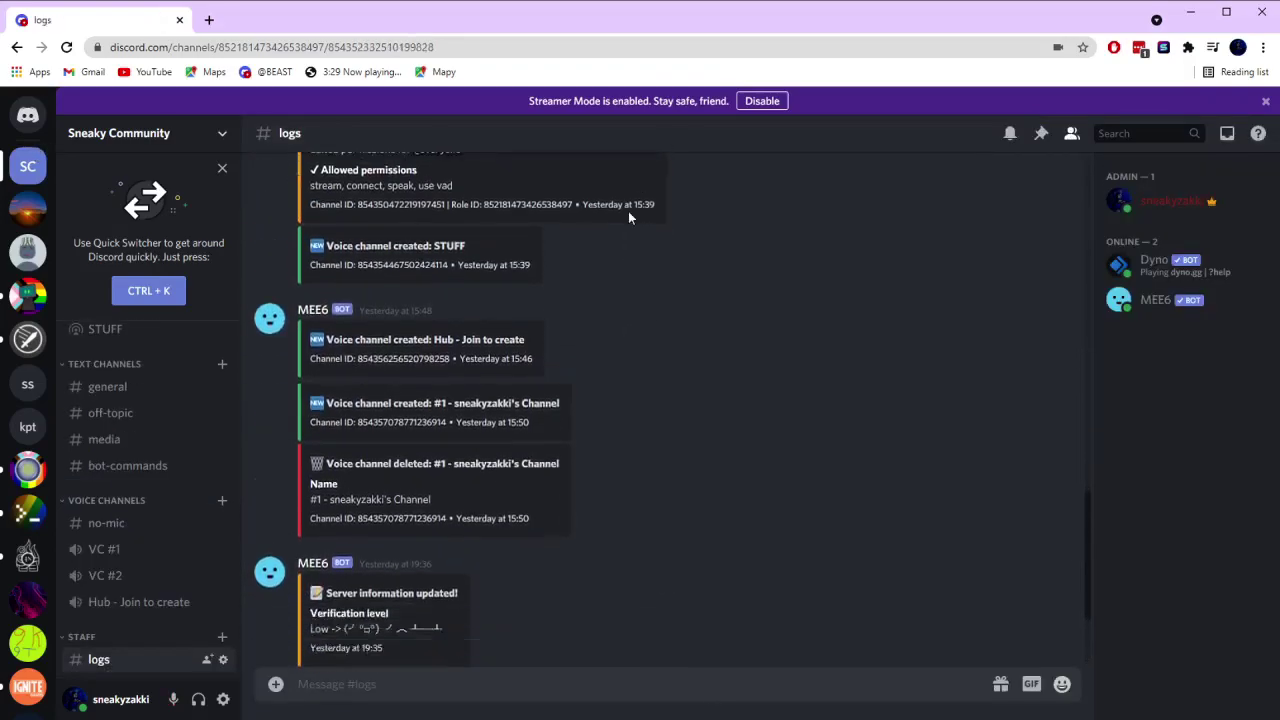
Dismiss the Quick Switcher tip and look through the Important category's channels down to yt.
{"action": "scroll", "coordinate": [148, 372], "scroll_direction": "up", "scroll_amount": 4}
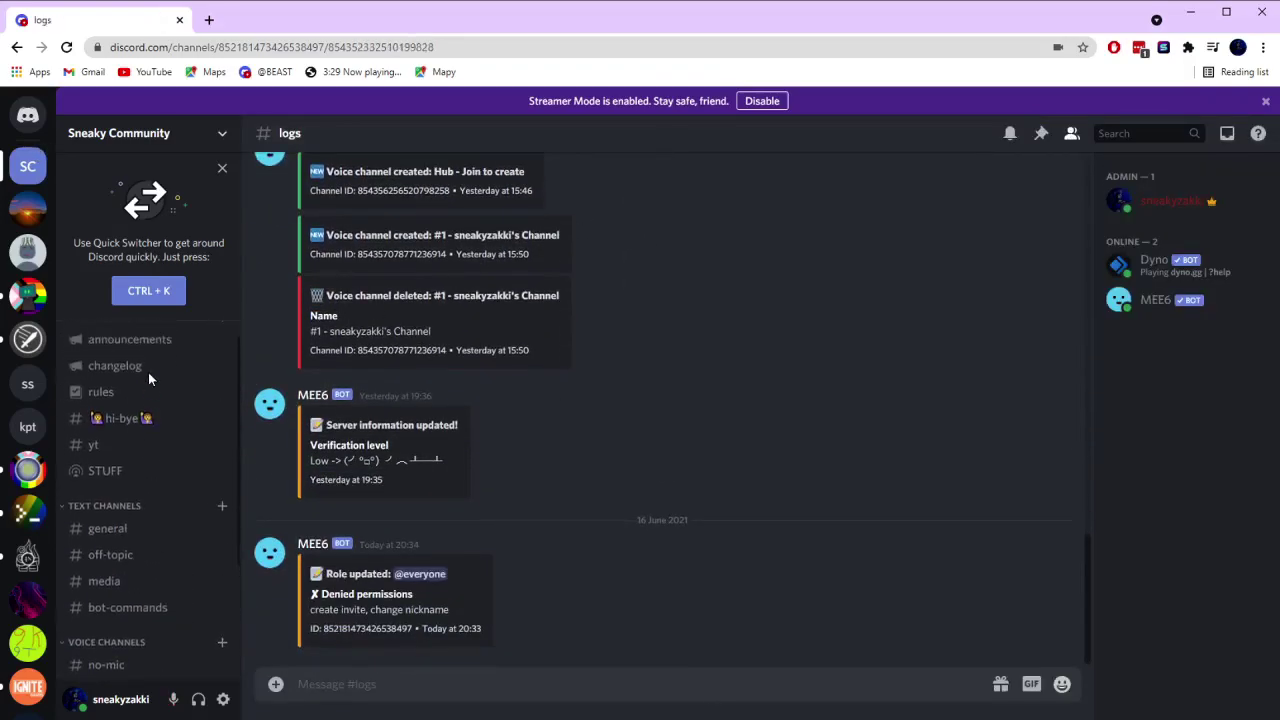
{"action": "left_click", "coordinate": [222, 172]}
{"action": "left_click", "coordinate": [137, 248]}
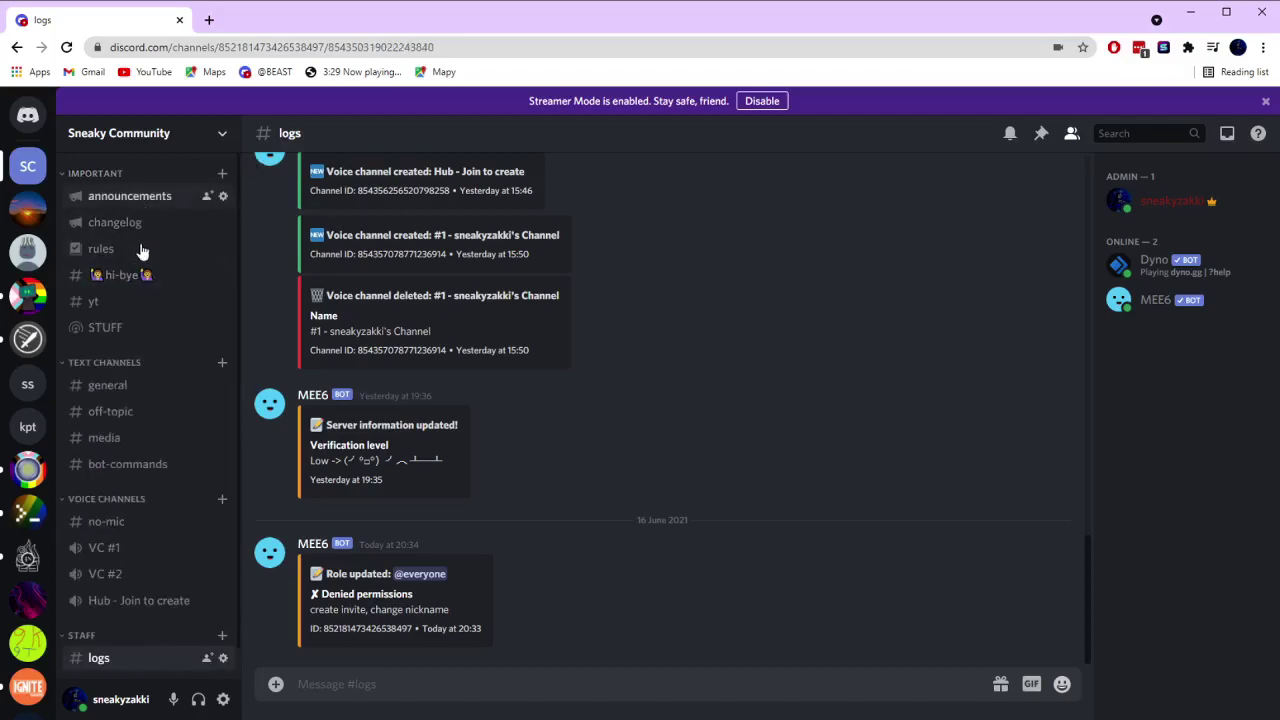
{"action": "left_click", "coordinate": [137, 275]}
{"action": "left_click", "coordinate": [147, 303]}
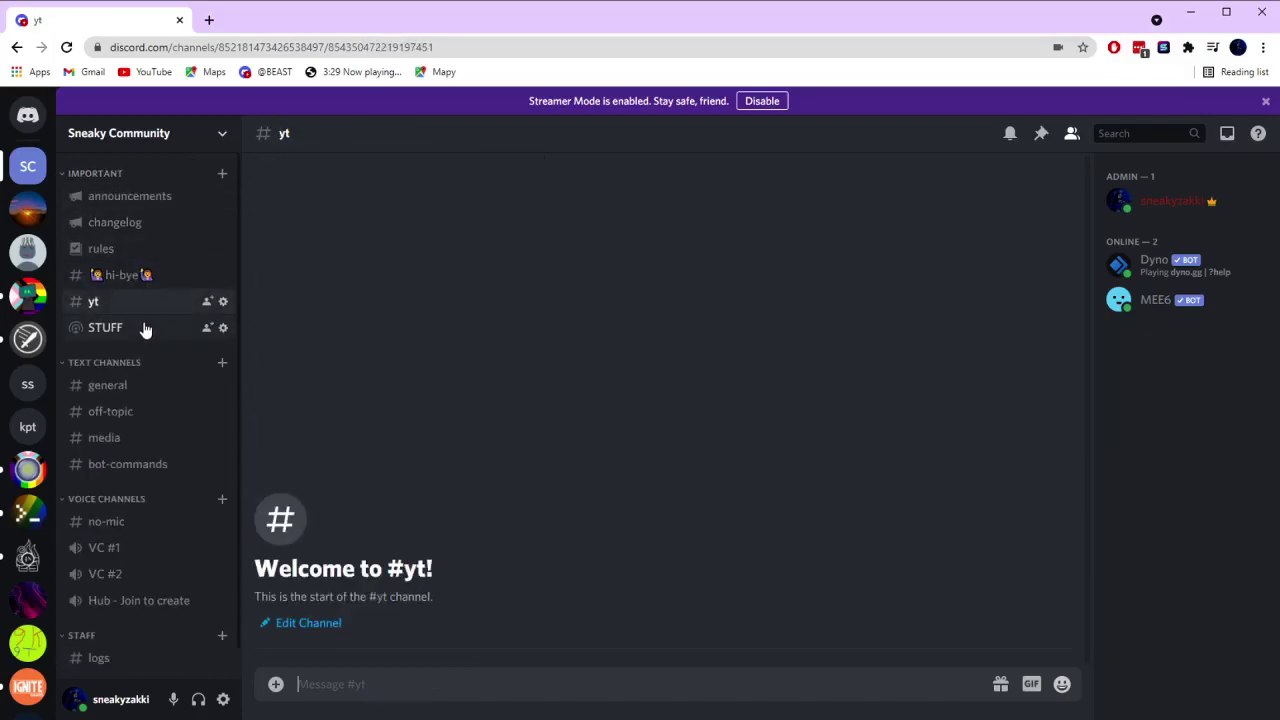
Look through the general, off-topic, media and bot-commands text channels.
{"action": "left_click", "coordinate": [153, 394]}
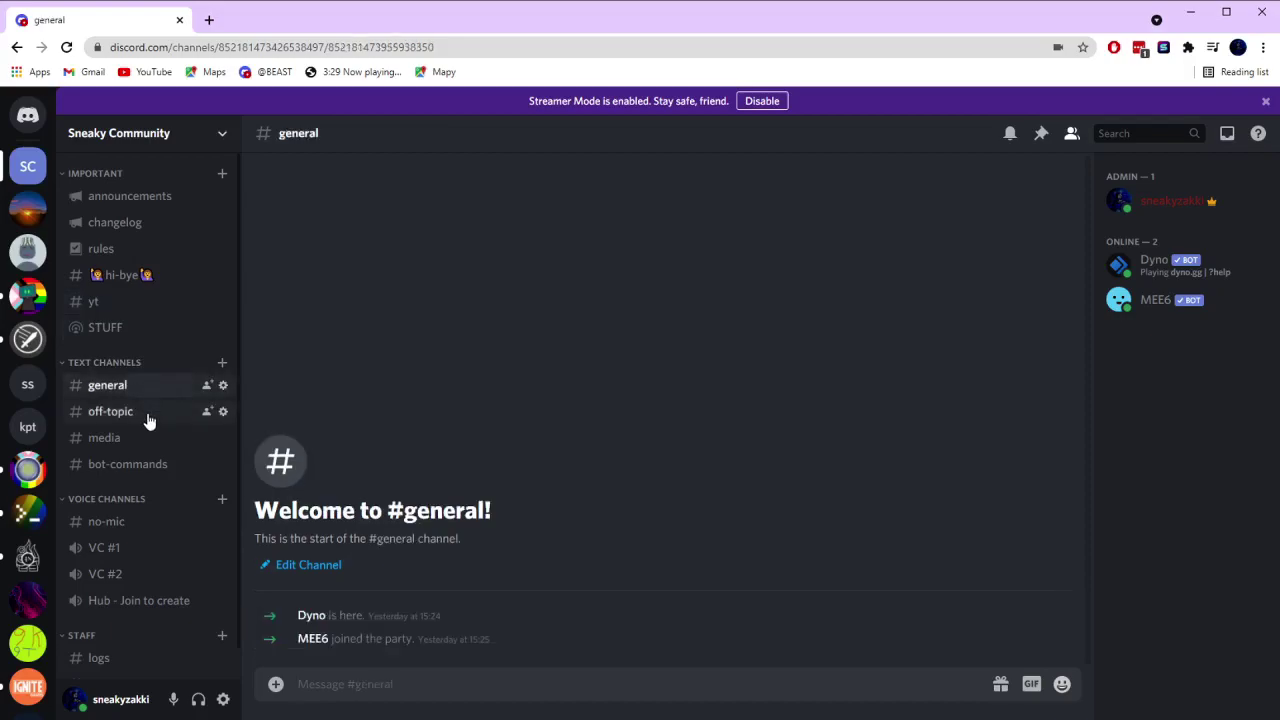
{"action": "left_click", "coordinate": [147, 419]}
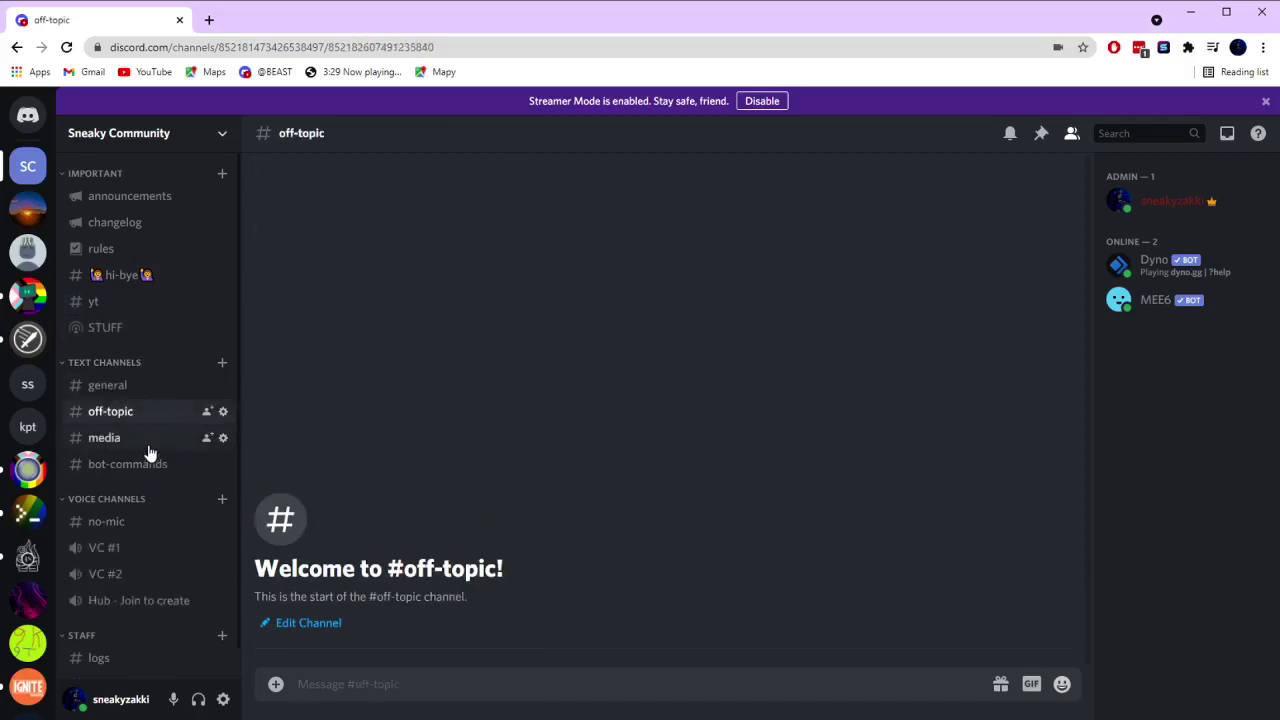
{"action": "left_click", "coordinate": [148, 445]}
{"action": "left_click", "coordinate": [148, 468]}
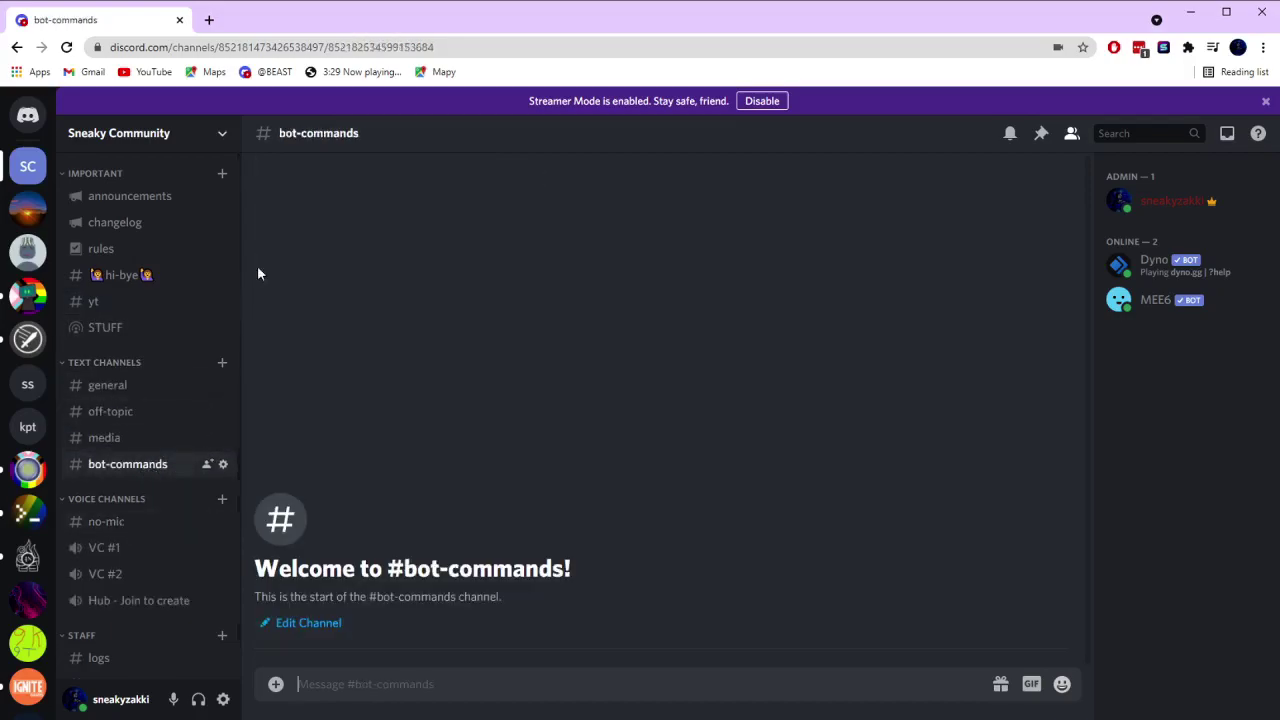
Create a new server role named BOTS with the dark green role colour.
{"action": "left_click", "coordinate": [193, 127]}
{"action": "left_click", "coordinate": [109, 234]}
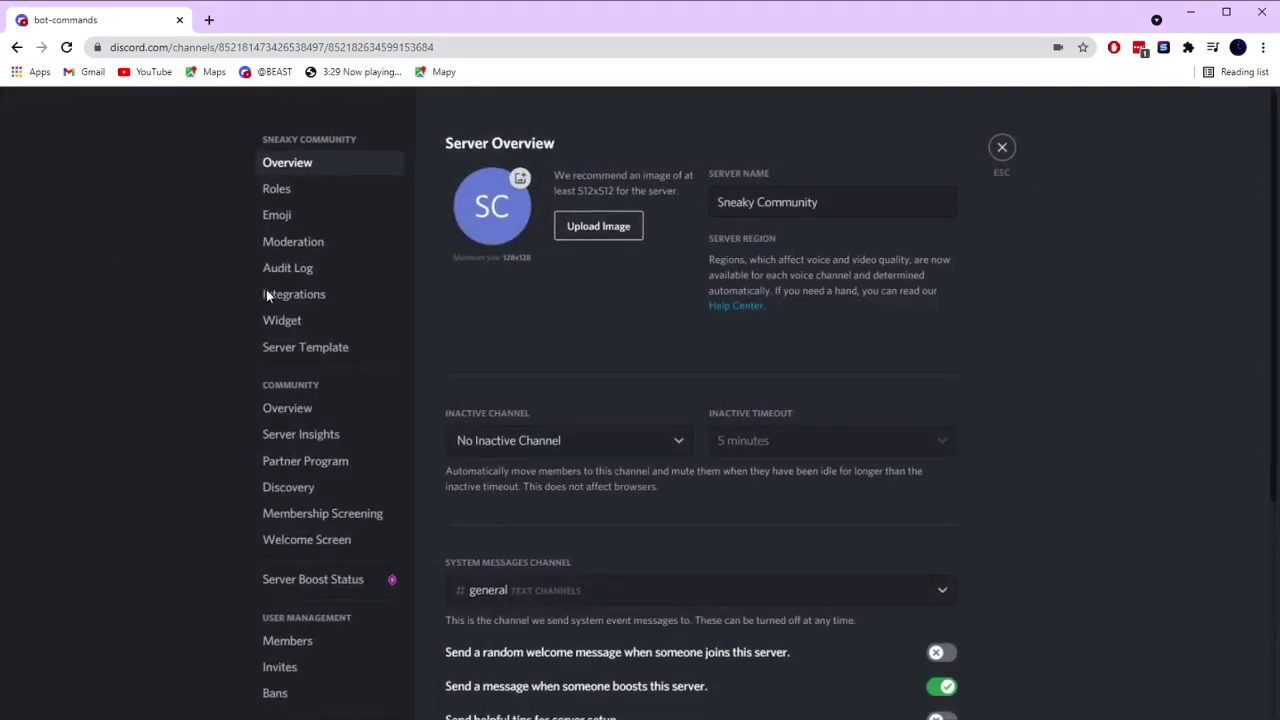
{"action": "left_click", "coordinate": [276, 189]}
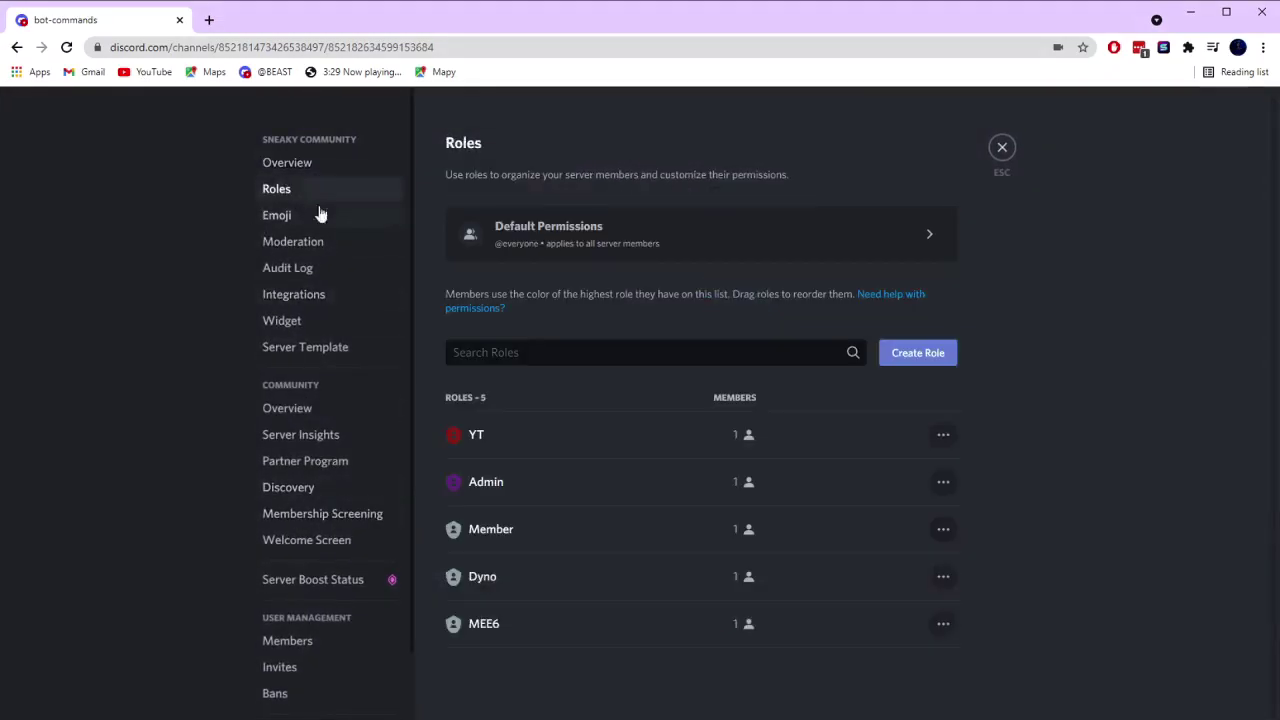
{"action": "left_click", "coordinate": [933, 364]}
{"action": "double_click", "coordinate": [575, 371]}
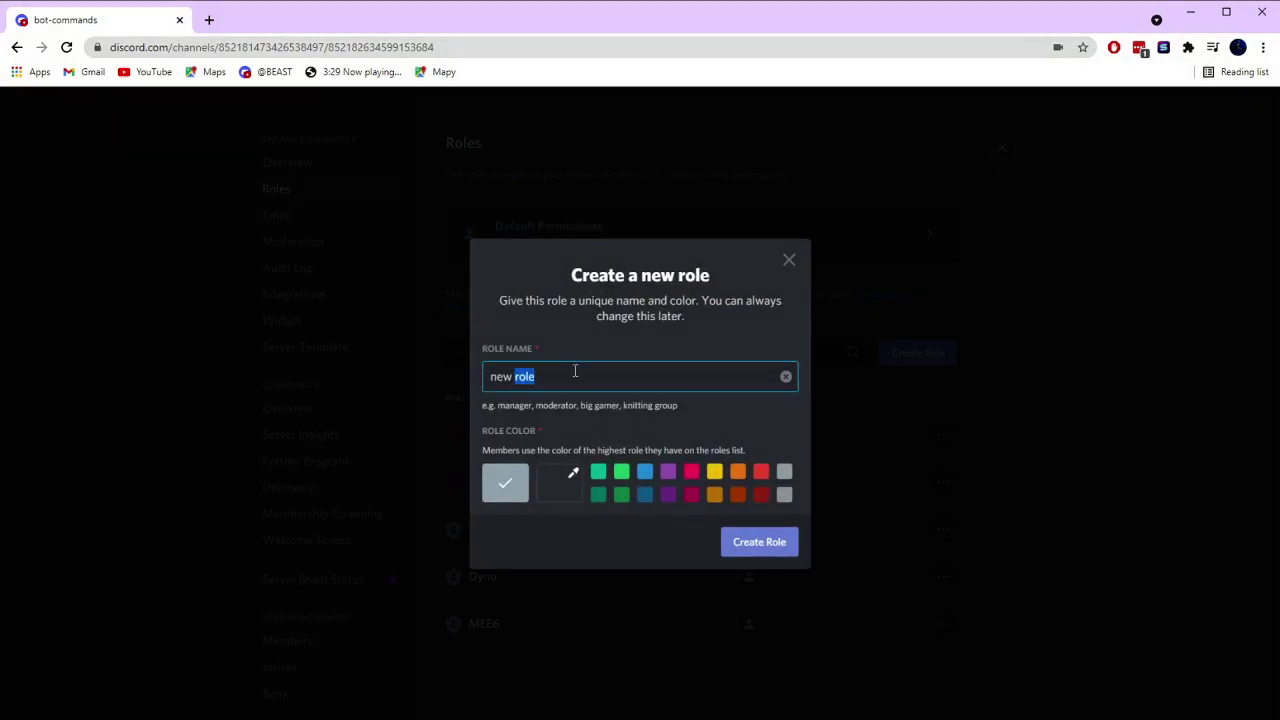
{"action": "triple_click", "coordinate": [575, 371]}
{"action": "type", "text": "BOTS"}
{"action": "left_click", "coordinate": [621, 496]}
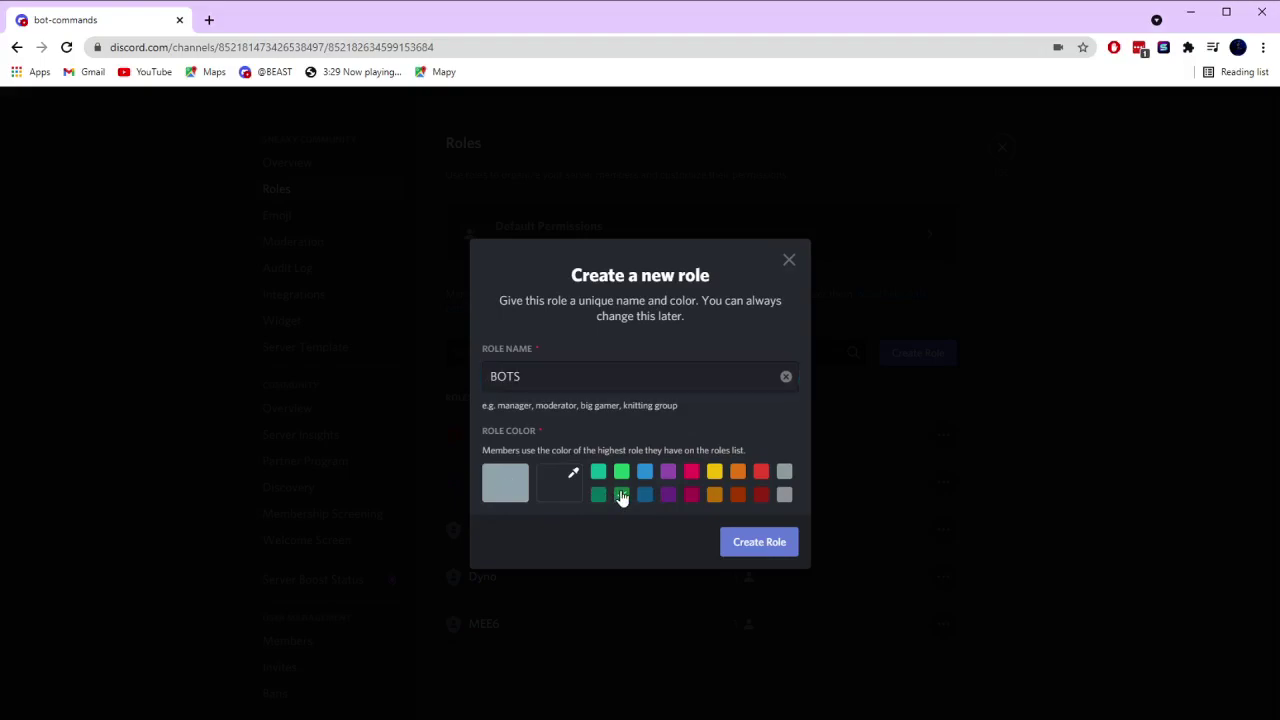
{"action": "left_click", "coordinate": [776, 549]}
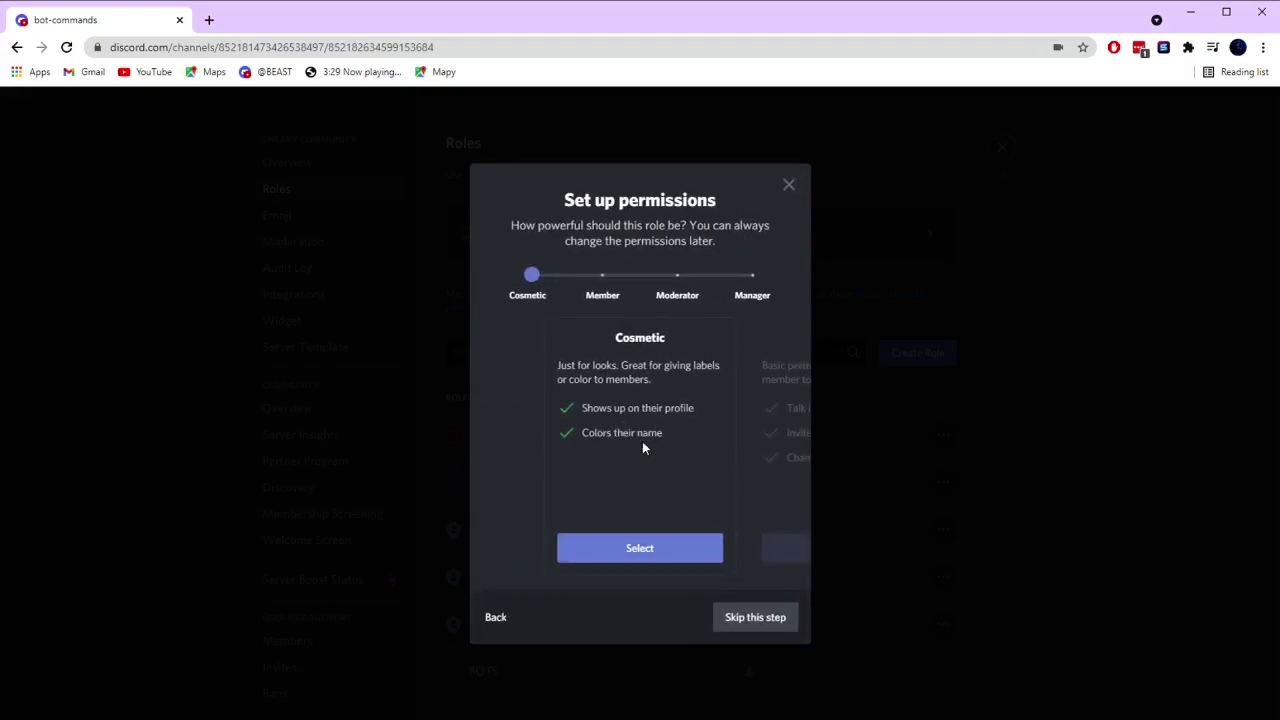
Give the BOTS role the Manager permission level.
{"action": "left_click", "coordinate": [760, 469]}
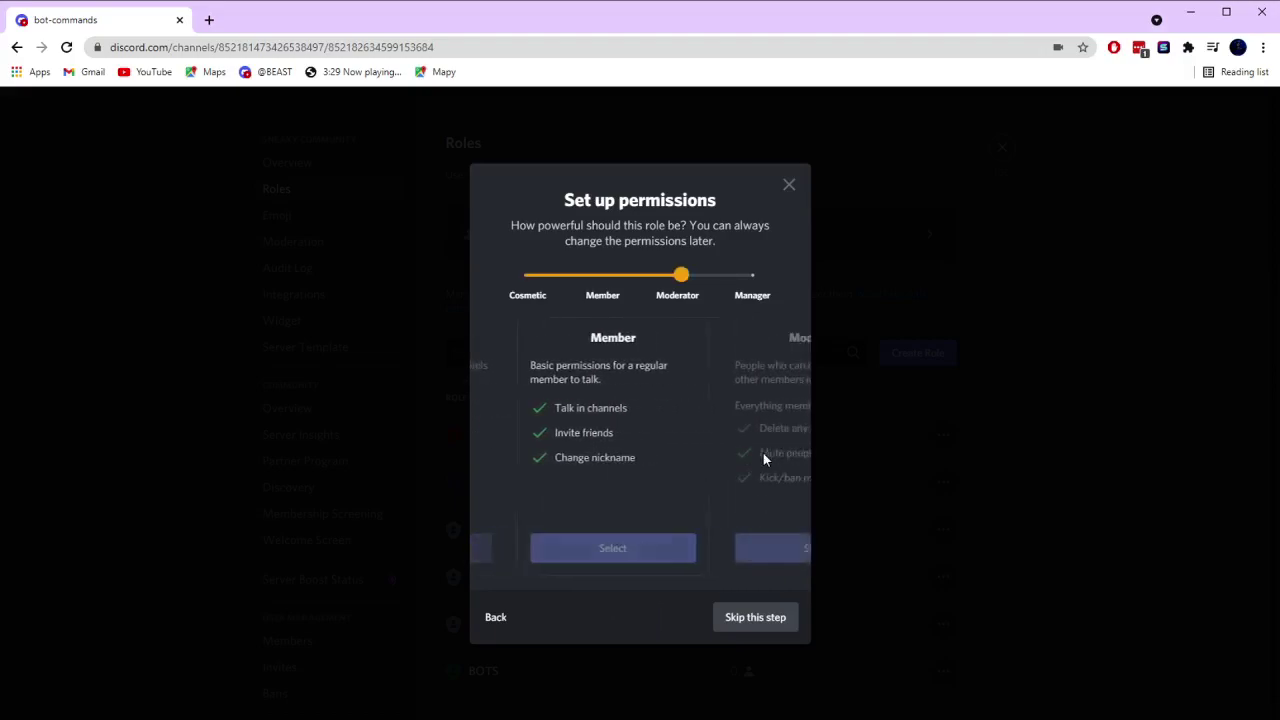
{"action": "left_click", "coordinate": [762, 455]}
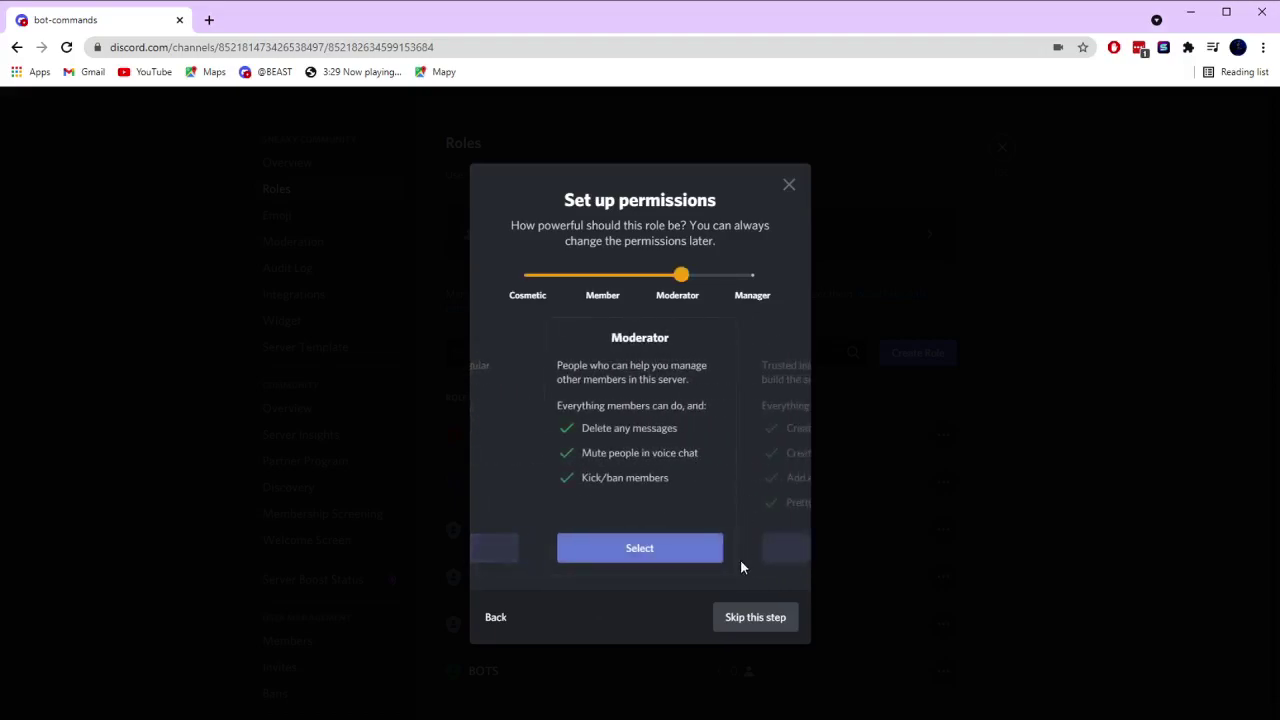
{"action": "left_click", "coordinate": [760, 462]}
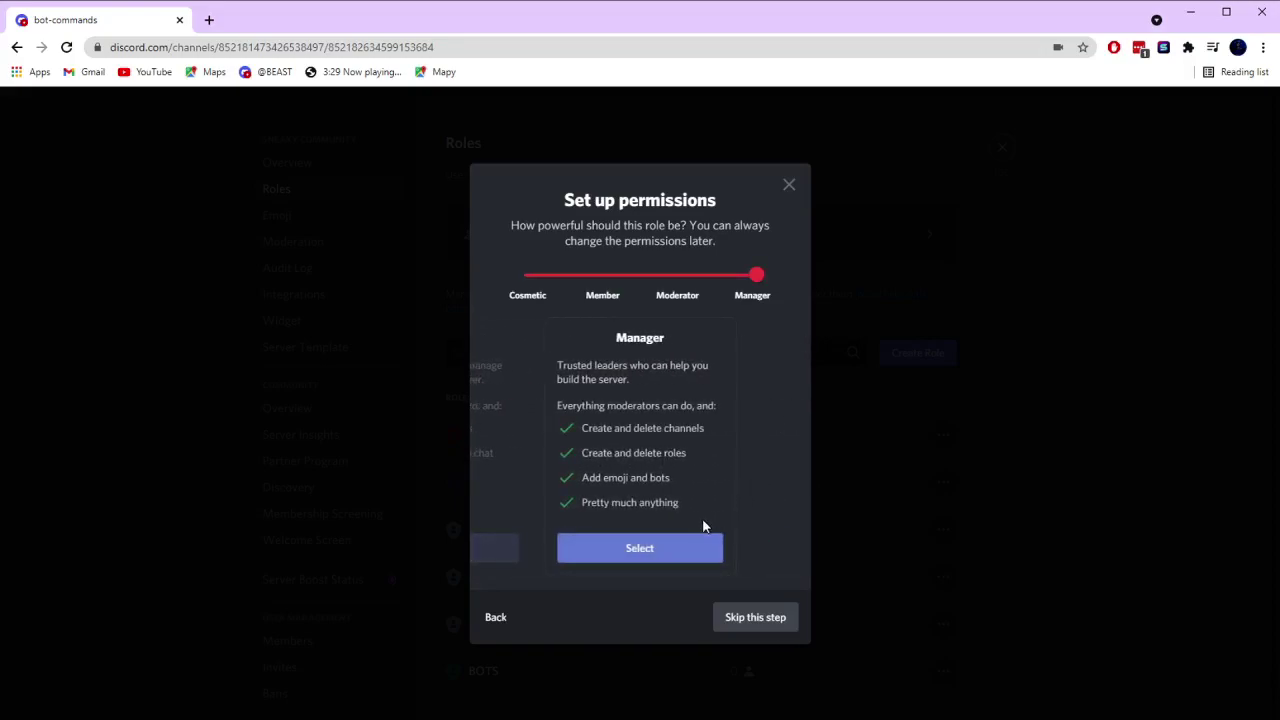
{"action": "left_click", "coordinate": [683, 558]}
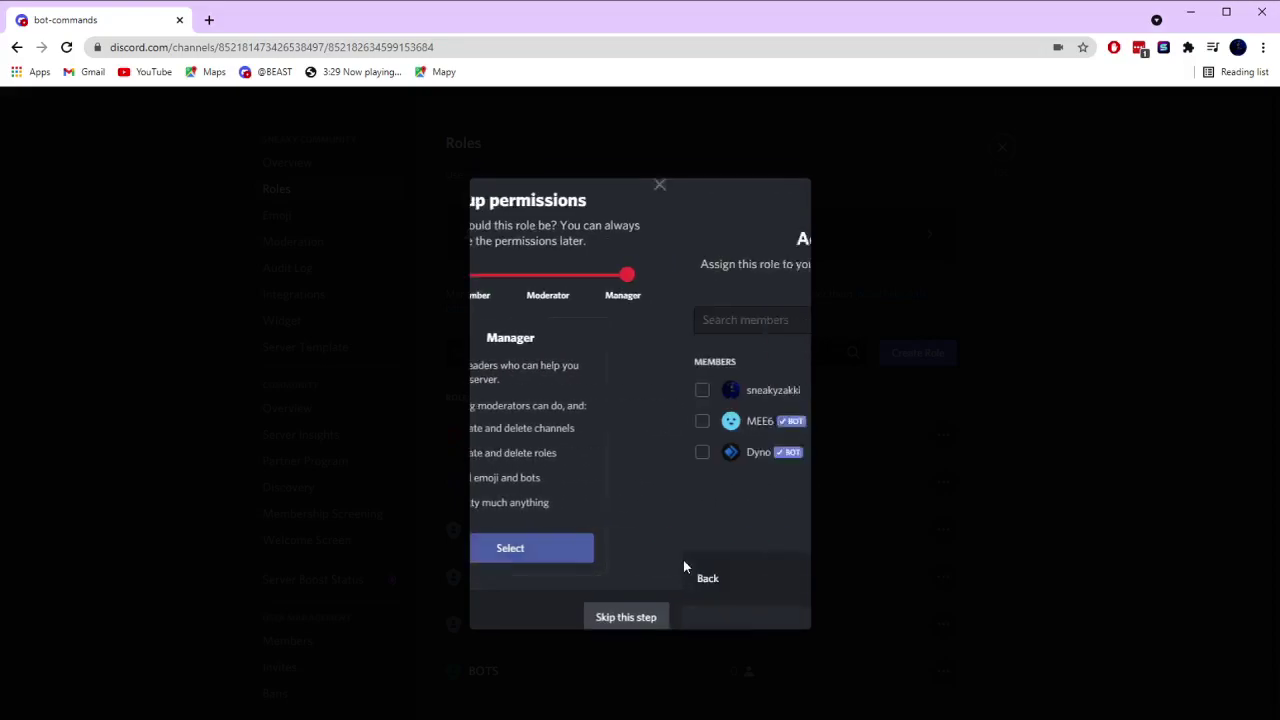
Assign the BOTS role to the MEE6 and Dyno bots.
{"action": "left_click", "coordinate": [491, 421]}
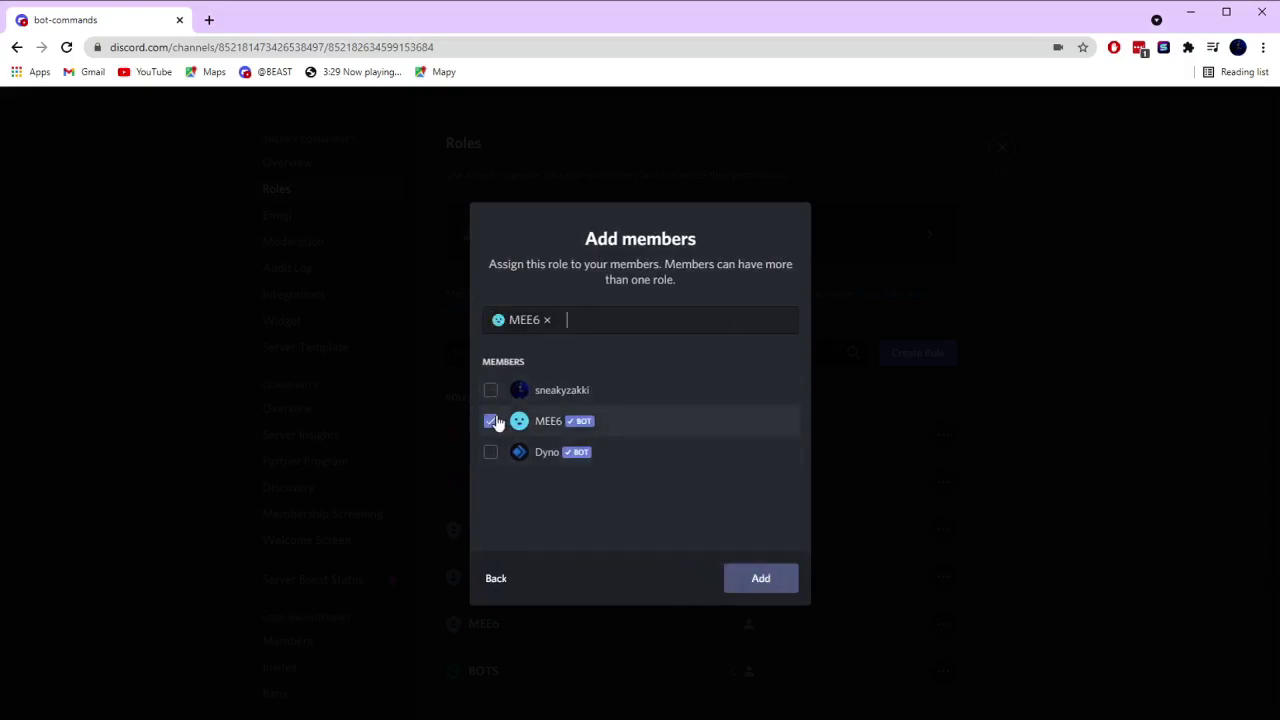
{"action": "left_click", "coordinate": [491, 452]}
{"action": "left_click", "coordinate": [750, 578]}
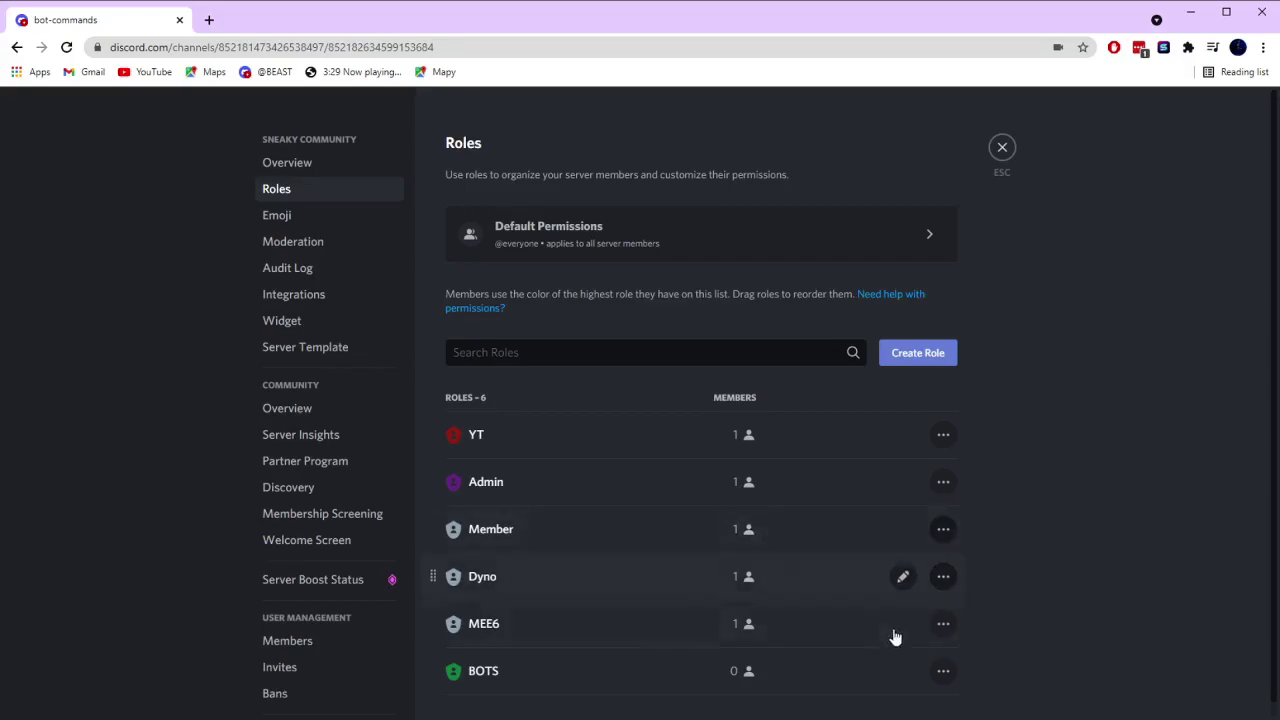
{"action": "left_click", "coordinate": [943, 670]}
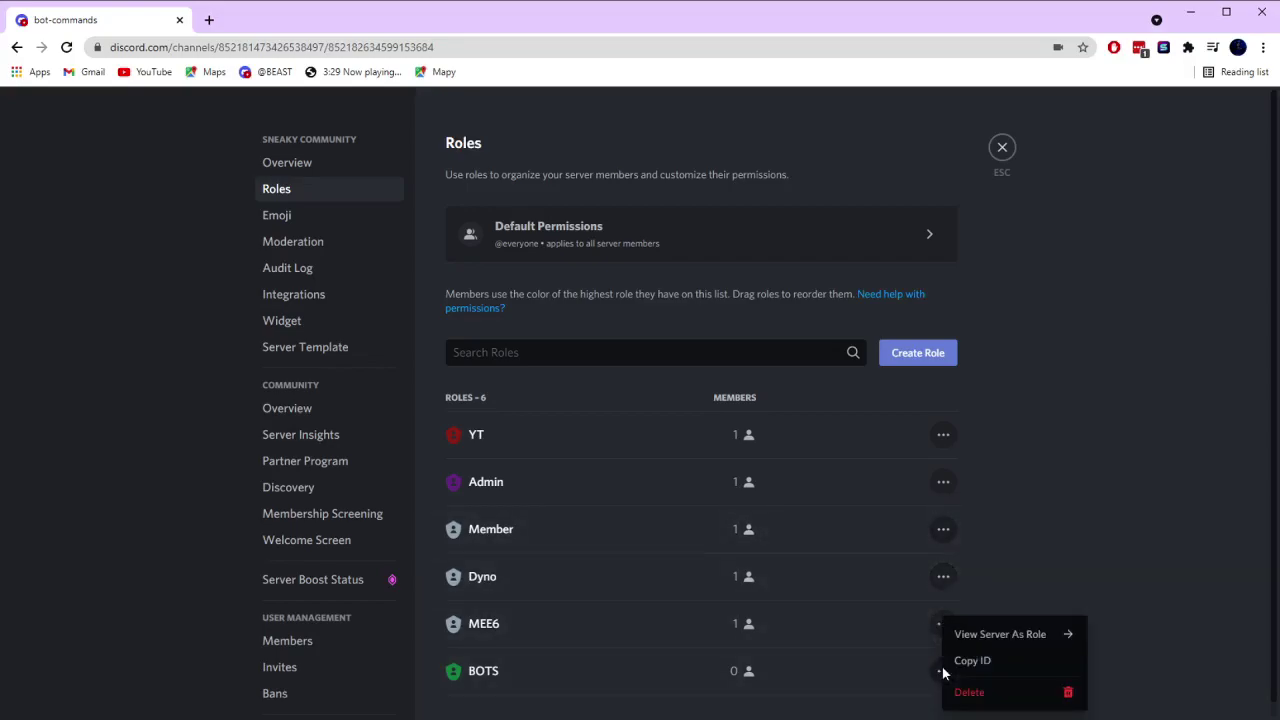
{"action": "left_click", "coordinate": [1017, 531]}
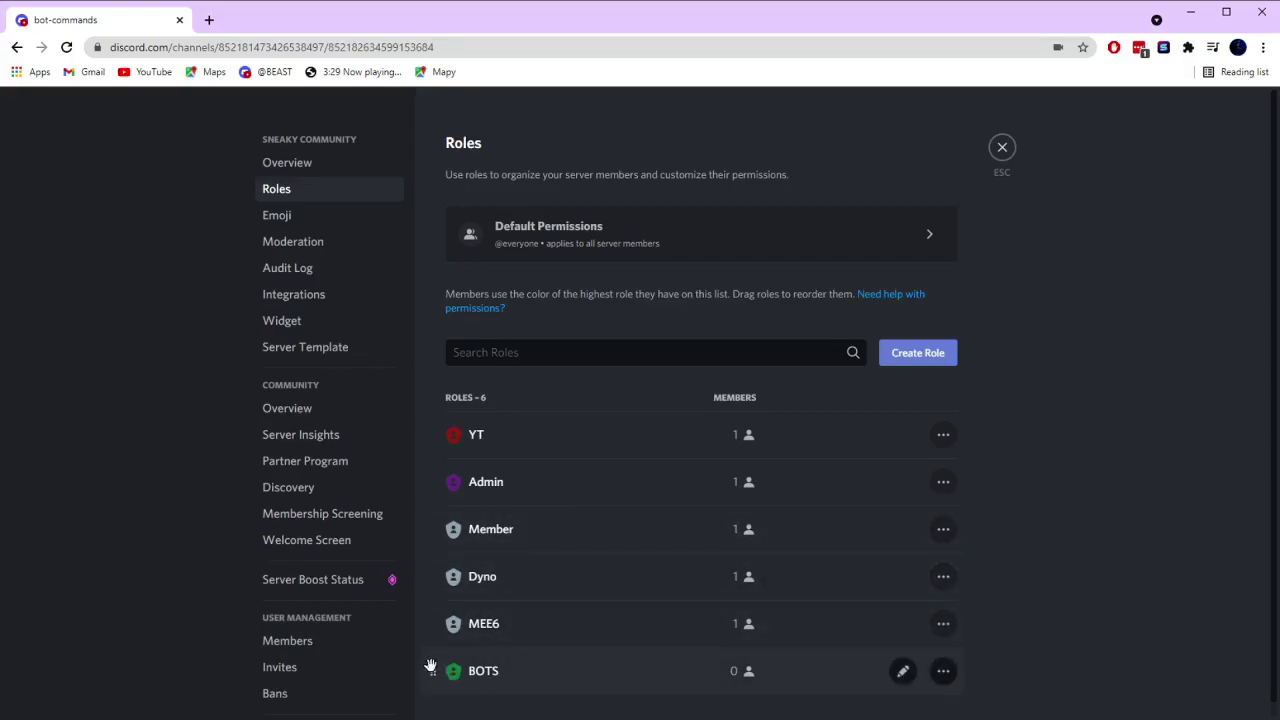
Reorder the roles below Admin as MEE6, Dyno, BOTS and Member, and save the changes.
{"action": "left_click_drag", "start_coordinate": [431, 672], "coordinate": [426, 526]}
{"action": "left_click", "coordinate": [916, 688]}
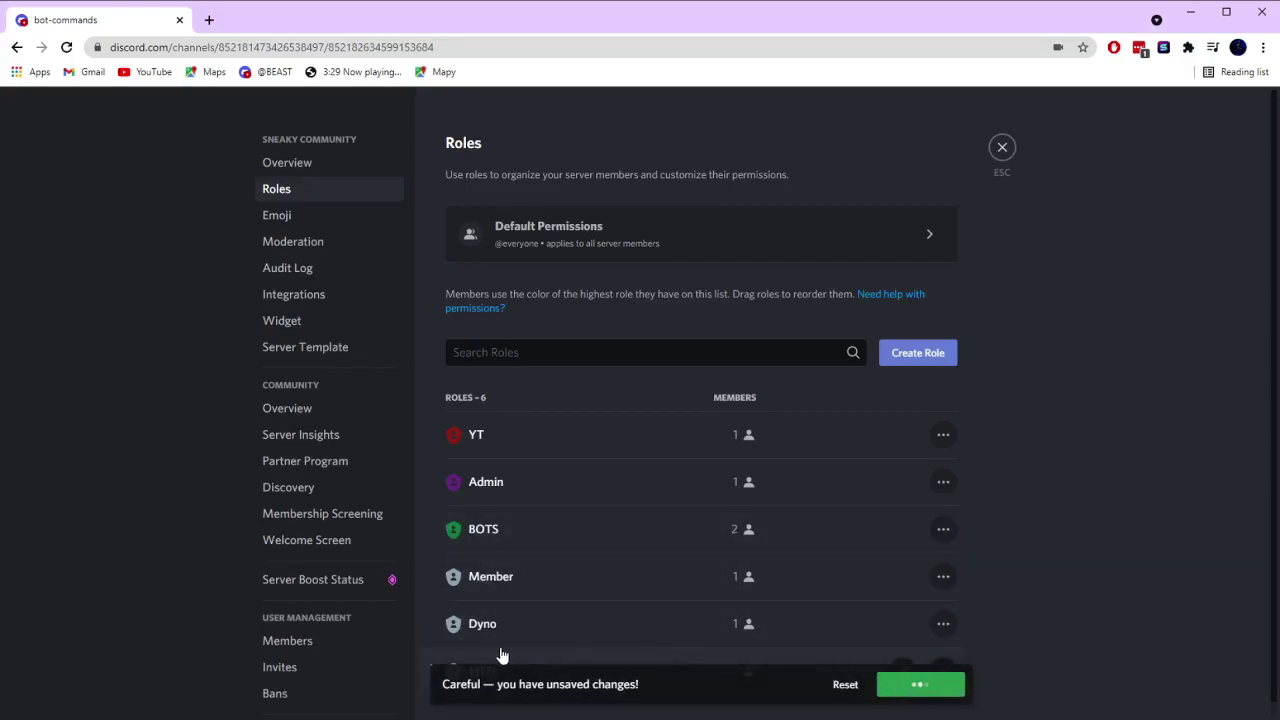
{"action": "left_click_drag", "start_coordinate": [430, 625], "coordinate": [426, 531]}
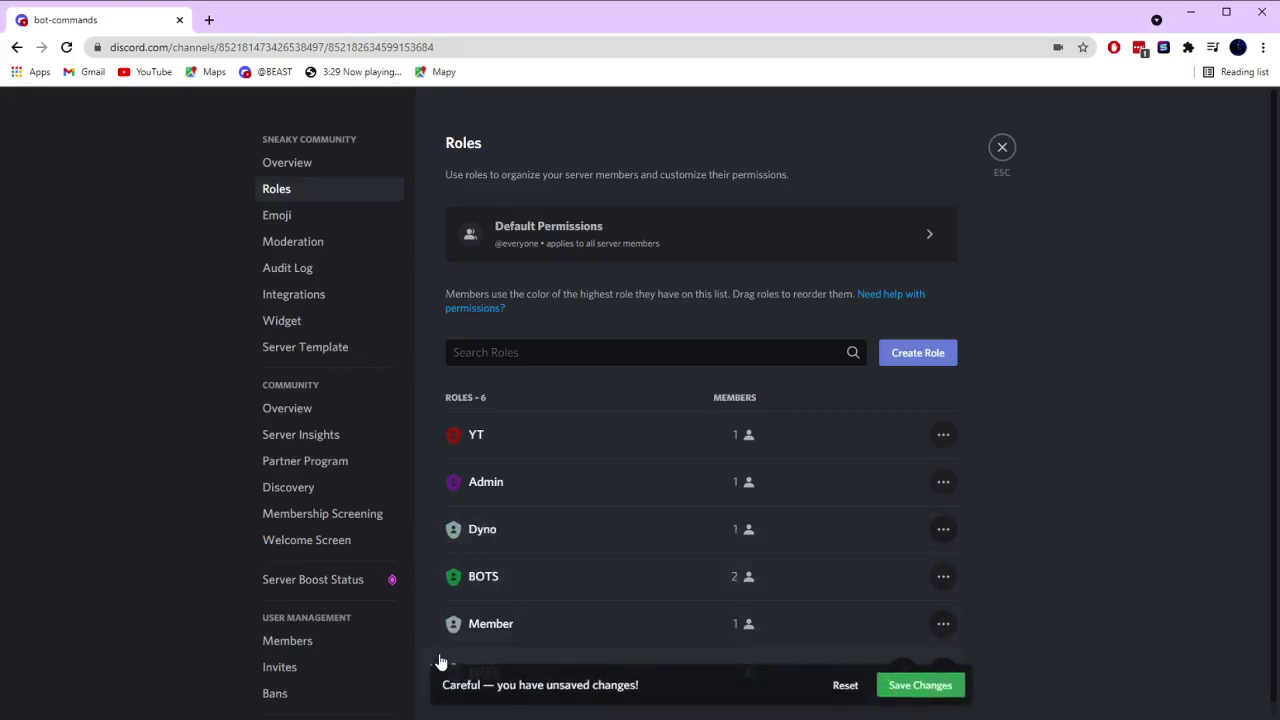
{"action": "left_click", "coordinate": [886, 692]}
{"action": "left_click_drag", "start_coordinate": [434, 669], "coordinate": [438, 529]}
{"action": "left_click", "coordinate": [944, 692]}
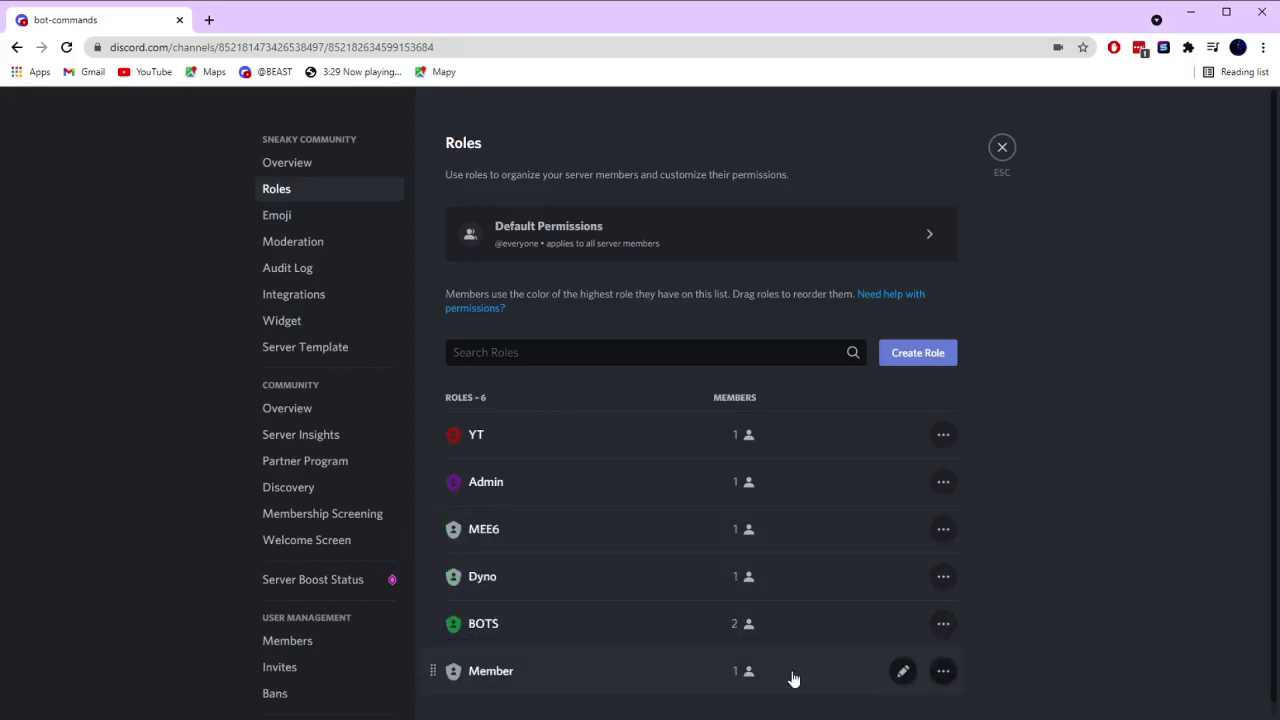
{"action": "scroll", "coordinate": [517, 560], "scroll_direction": "down", "scroll_amount": 1}
{"action": "scroll", "coordinate": [520, 545], "scroll_direction": "up", "scroll_amount": 1}
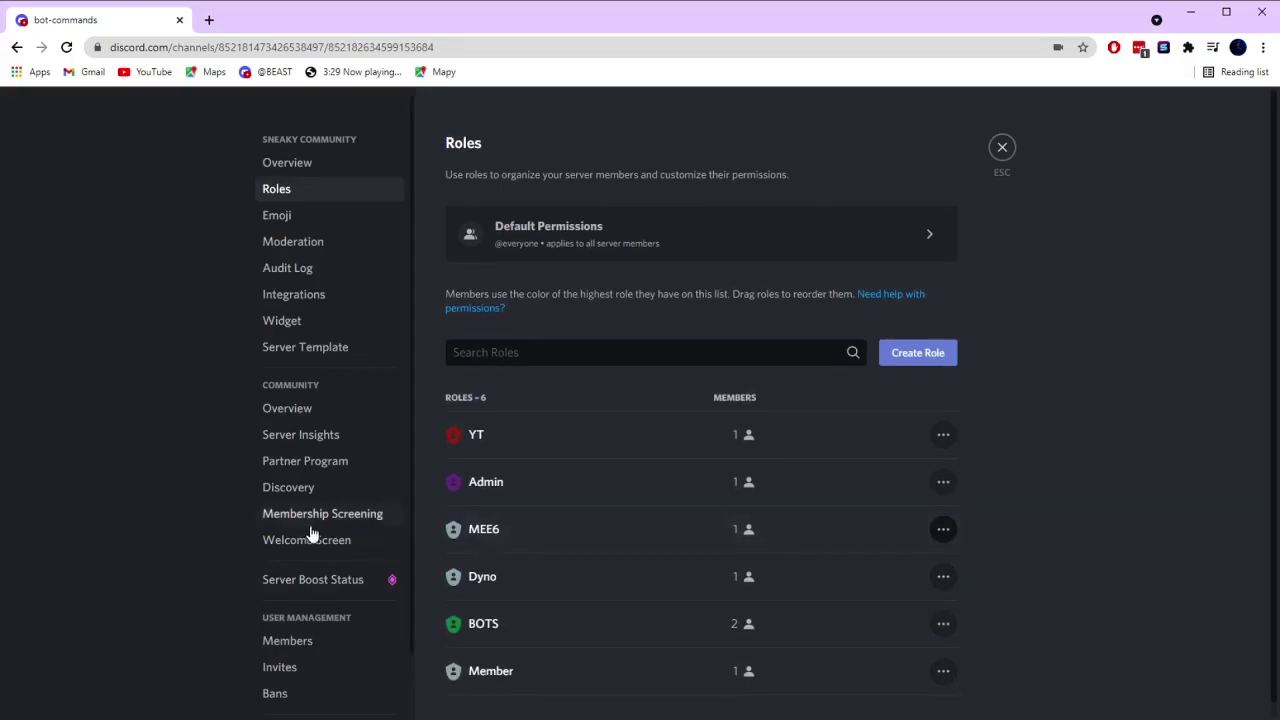
View the server's Discovery page, leave the server settings and check the Dyno and MEE6 entries among the online members.
{"action": "left_click", "coordinate": [314, 487]}
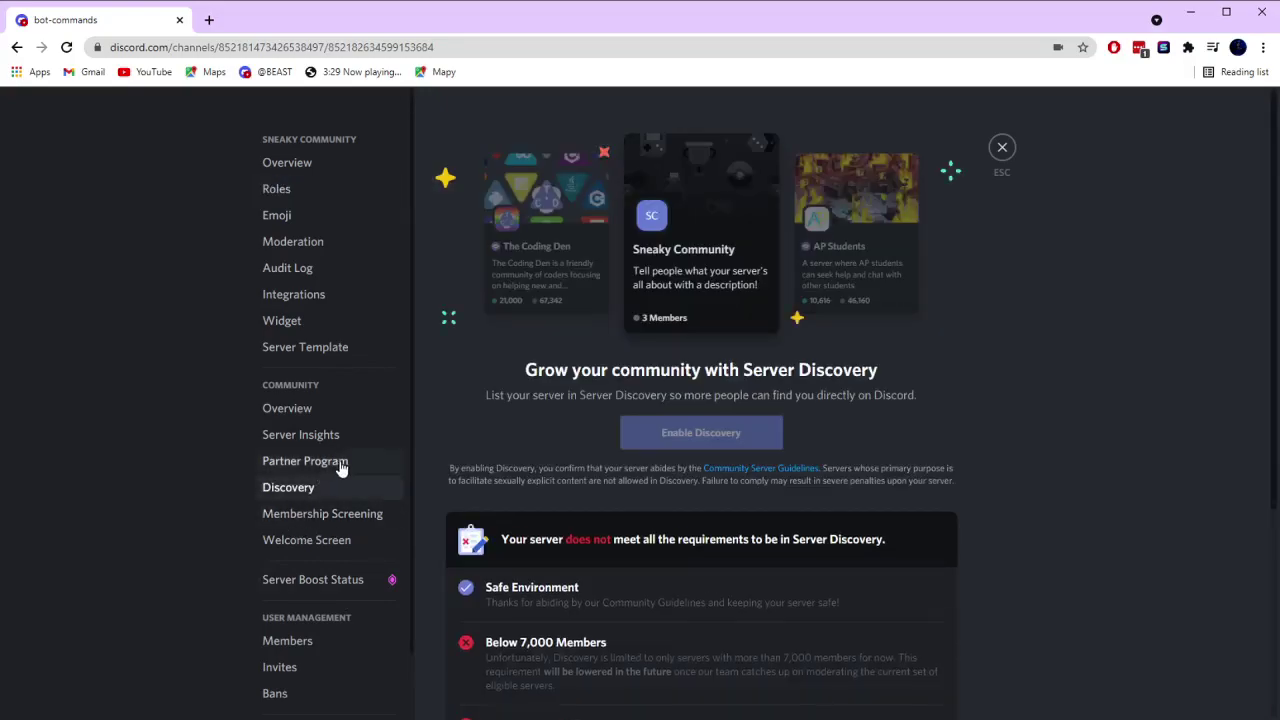
{"action": "left_click", "coordinate": [1001, 147]}
{"action": "left_click", "coordinate": [1192, 278]}
{"action": "left_click", "coordinate": [1180, 302]}
{"action": "left_click", "coordinate": [1083, 398]}
Create a new server role named Member with the light grey role colour.
{"action": "left_click", "coordinate": [160, 130]}
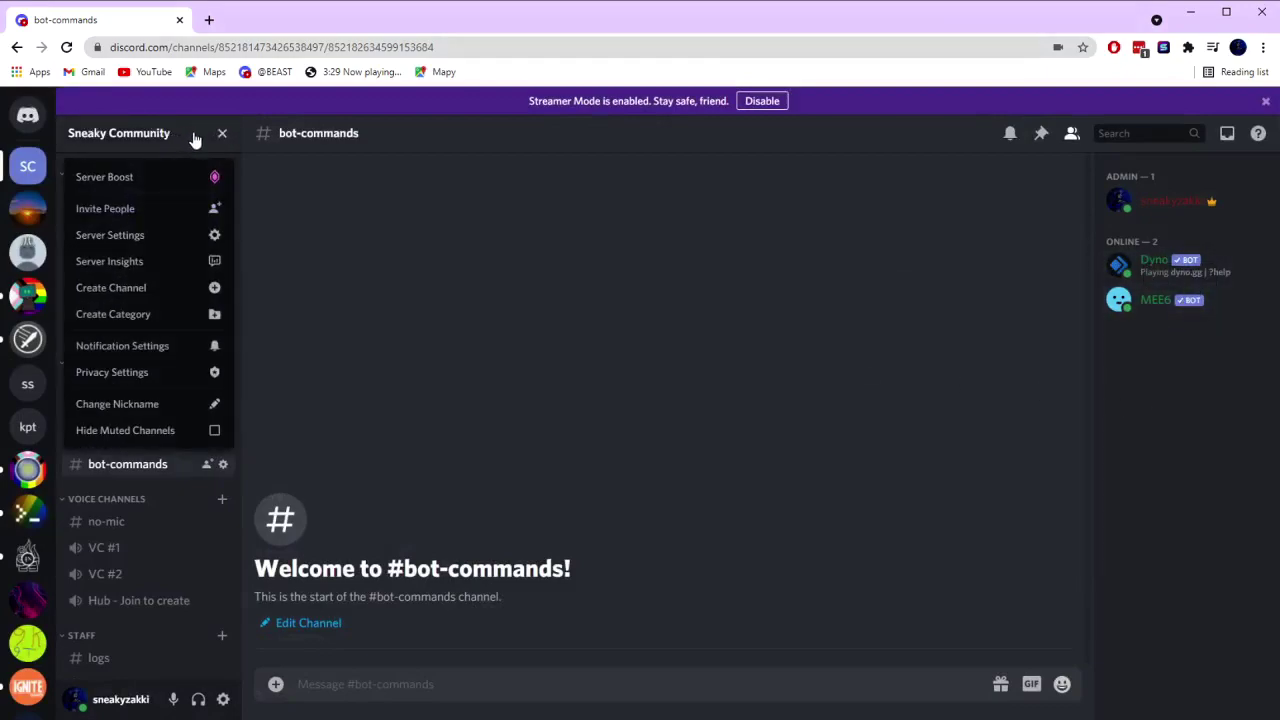
{"action": "left_click", "coordinate": [137, 238]}
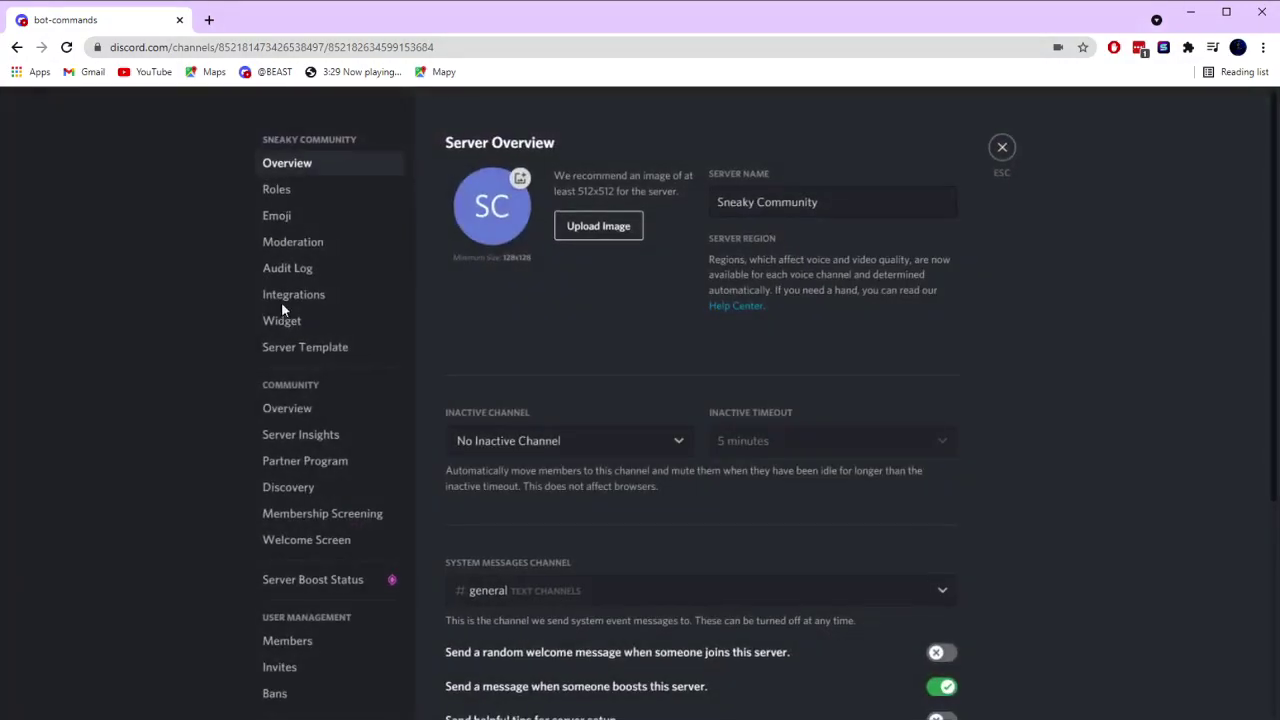
{"action": "left_click", "coordinate": [285, 192]}
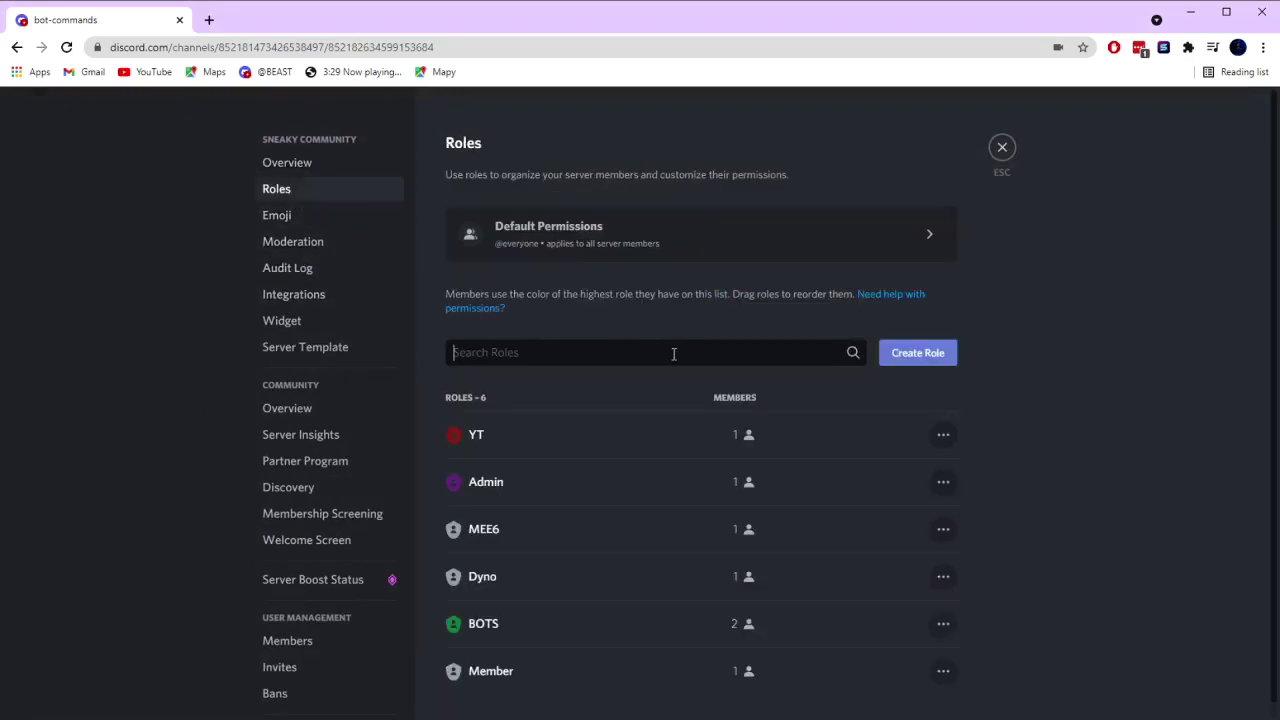
{"action": "left_click", "coordinate": [922, 355]}
{"action": "left_click", "coordinate": [597, 363]}
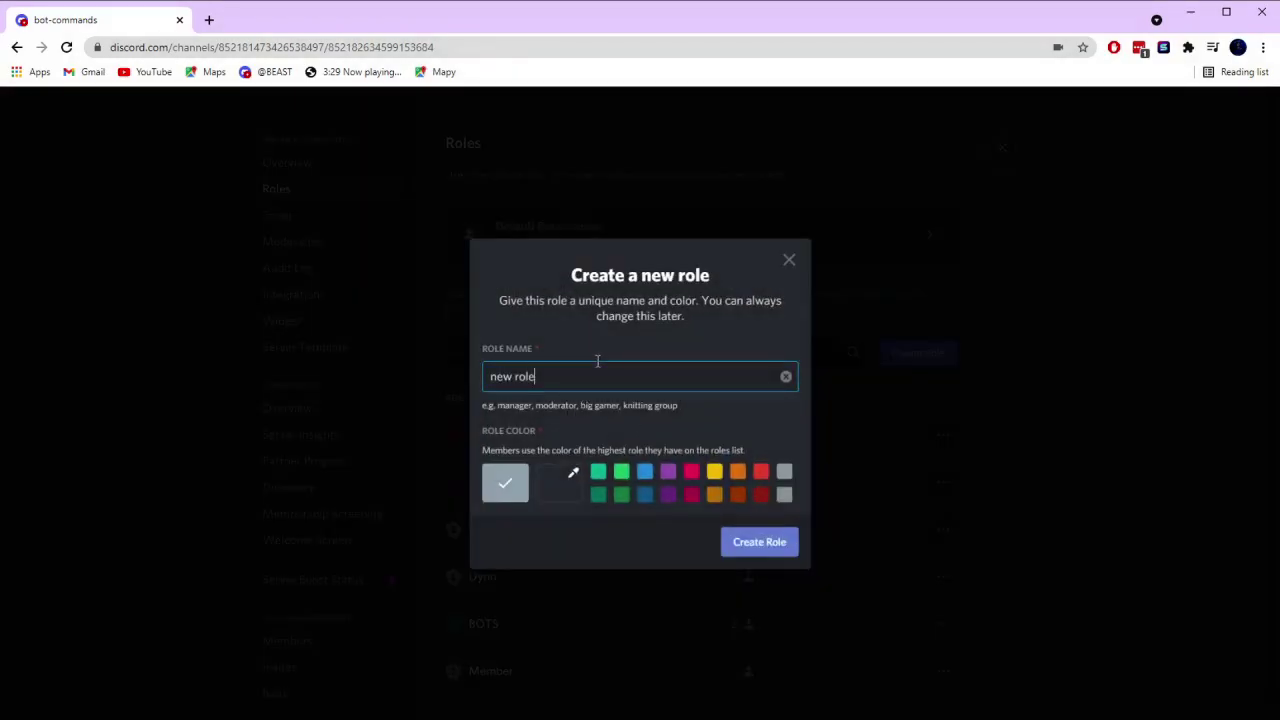
{"action": "key", "text": "ctrl+shift+Left"}
{"action": "key", "text": "ctrl+shift+Left"}
{"action": "type", "text": "Mem"}
{"action": "left_click", "coordinate": [784, 472]}
{"action": "left_click", "coordinate": [757, 549]}
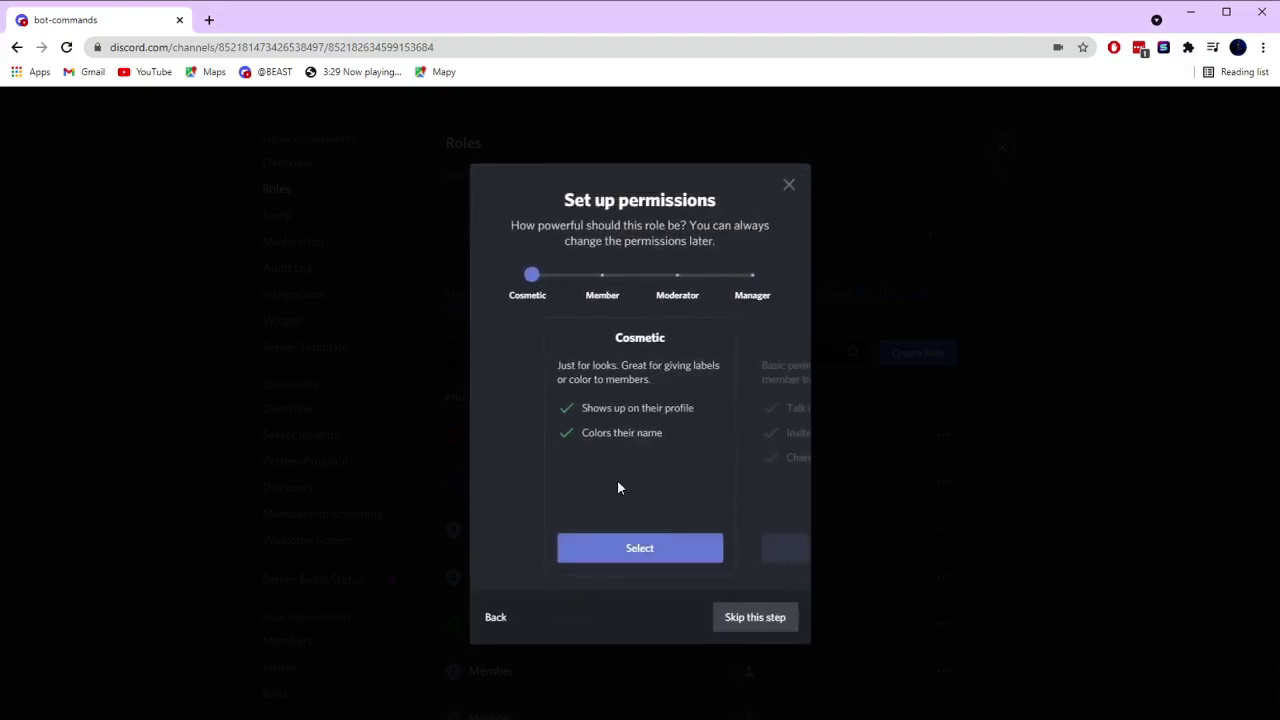
Give the new Member role the Cosmetic permission level and assign it to the server owner, MEE6 and Dyno.
{"action": "left_click", "coordinate": [760, 440]}
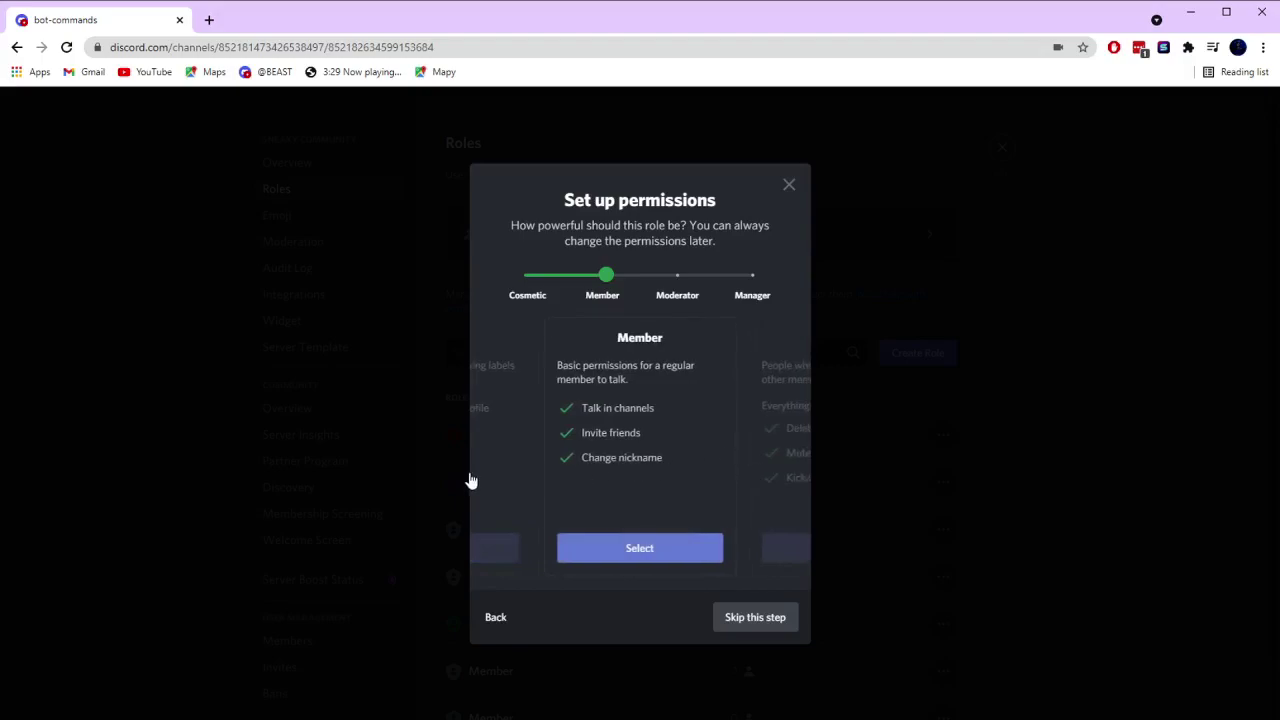
{"action": "left_click", "coordinate": [508, 479]}
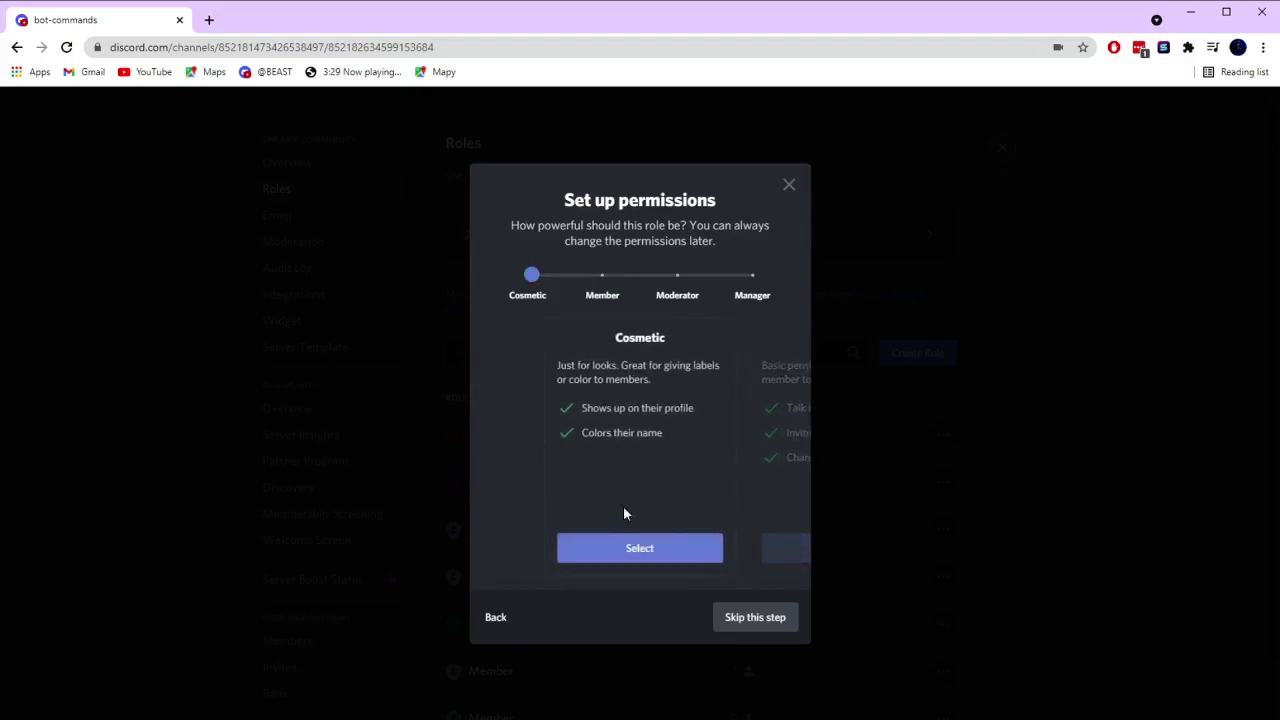
{"action": "left_click", "coordinate": [677, 552]}
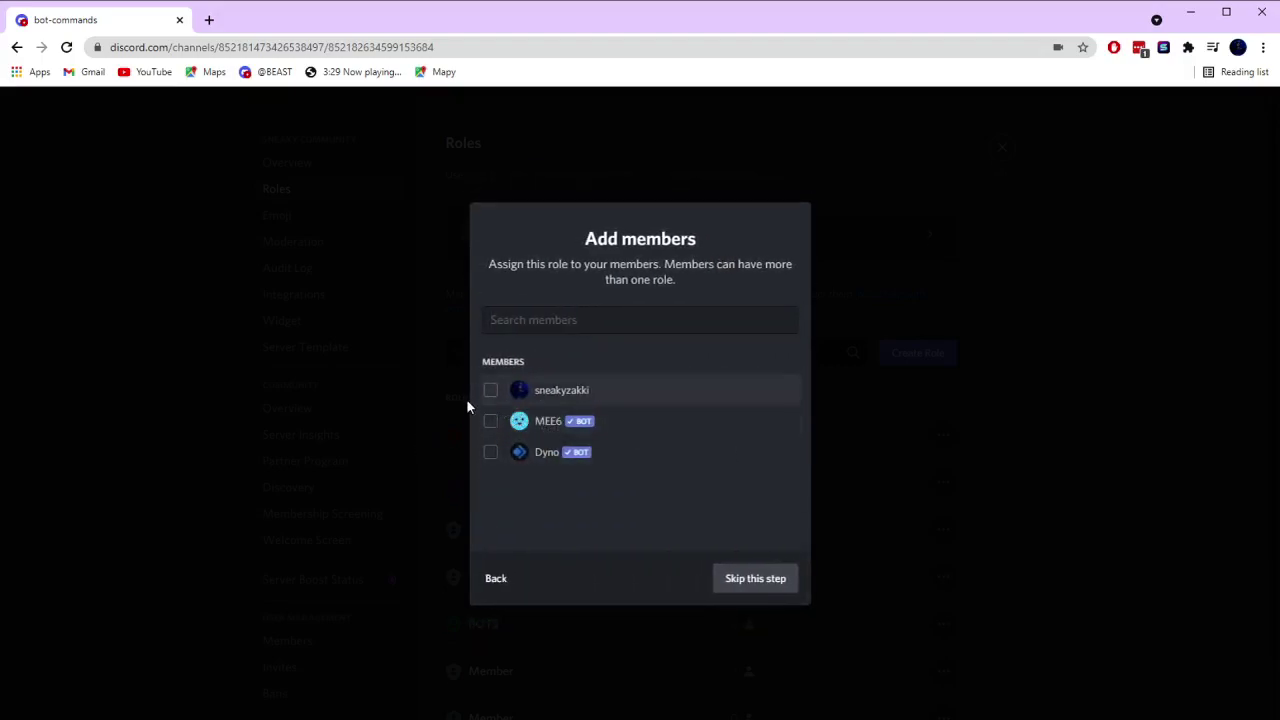
{"action": "left_click", "coordinate": [494, 392]}
{"action": "left_click", "coordinate": [491, 421]}
{"action": "left_click", "coordinate": [493, 452]}
{"action": "left_click", "coordinate": [760, 578]}
Check who holds the older of the two Member roles and leave the server settings.
{"action": "scroll", "coordinate": [594, 604], "scroll_direction": "down", "scroll_amount": 2}
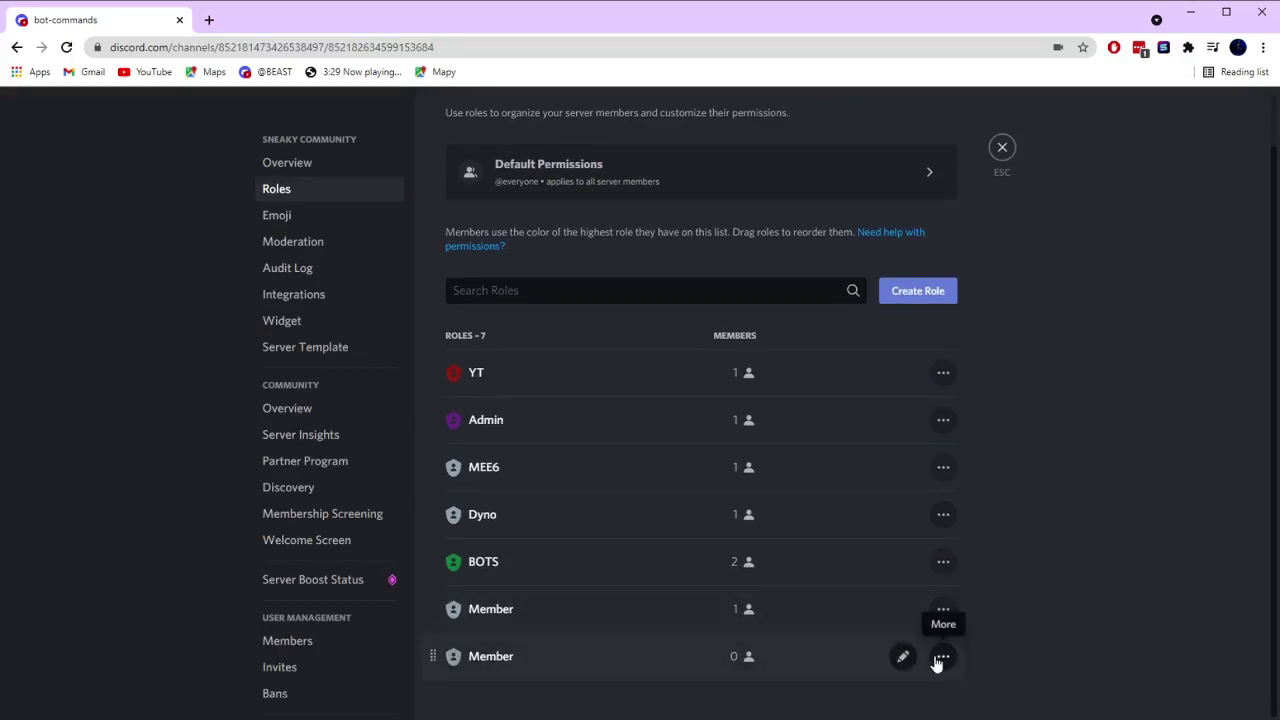
{"action": "left_click", "coordinate": [735, 612]}
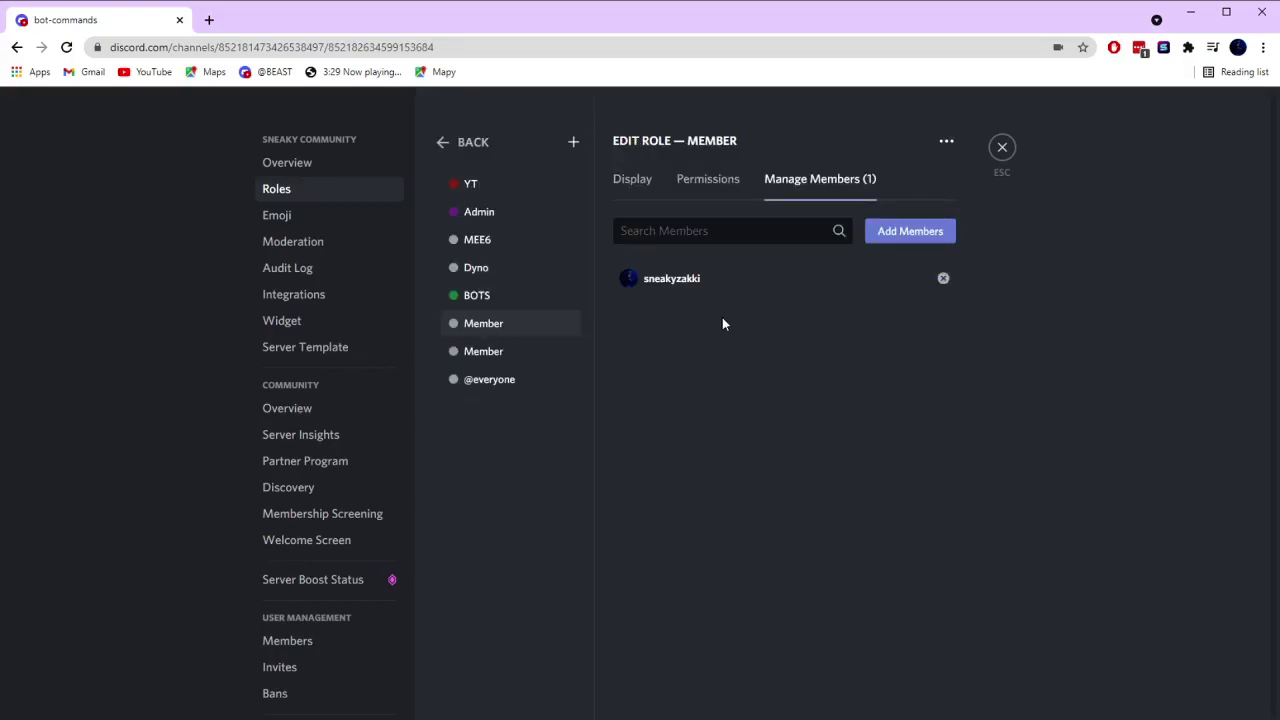
{"action": "left_click", "coordinate": [1002, 147]}
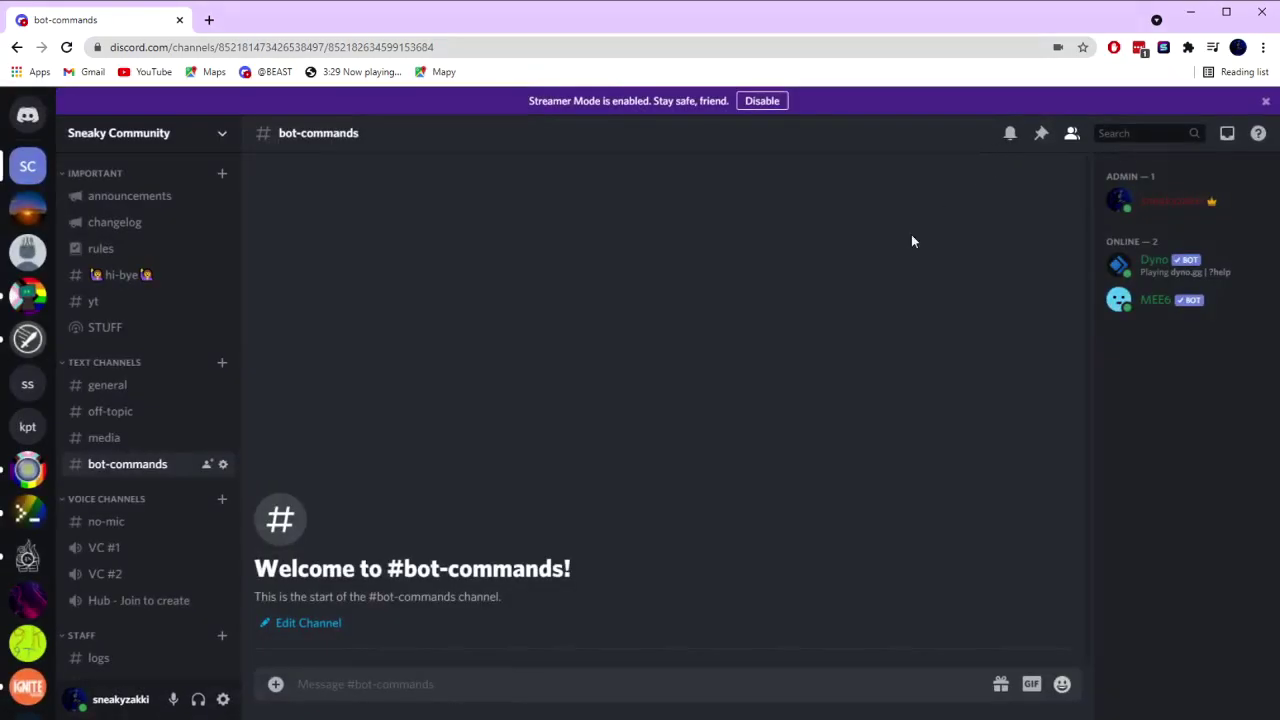
Delete the older Member role, the upper of the two duplicates in the server's role list.
{"action": "left_click", "coordinate": [178, 135]}
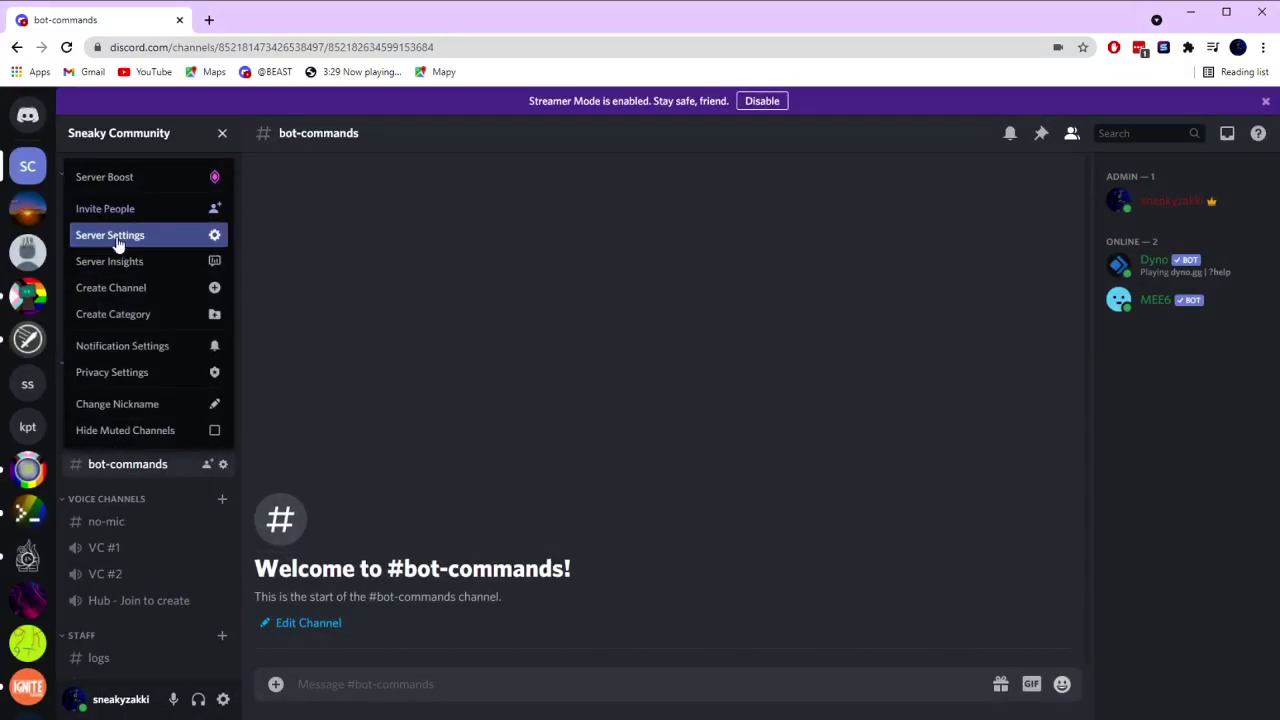
{"action": "left_click", "coordinate": [112, 236]}
{"action": "left_click", "coordinate": [298, 195]}
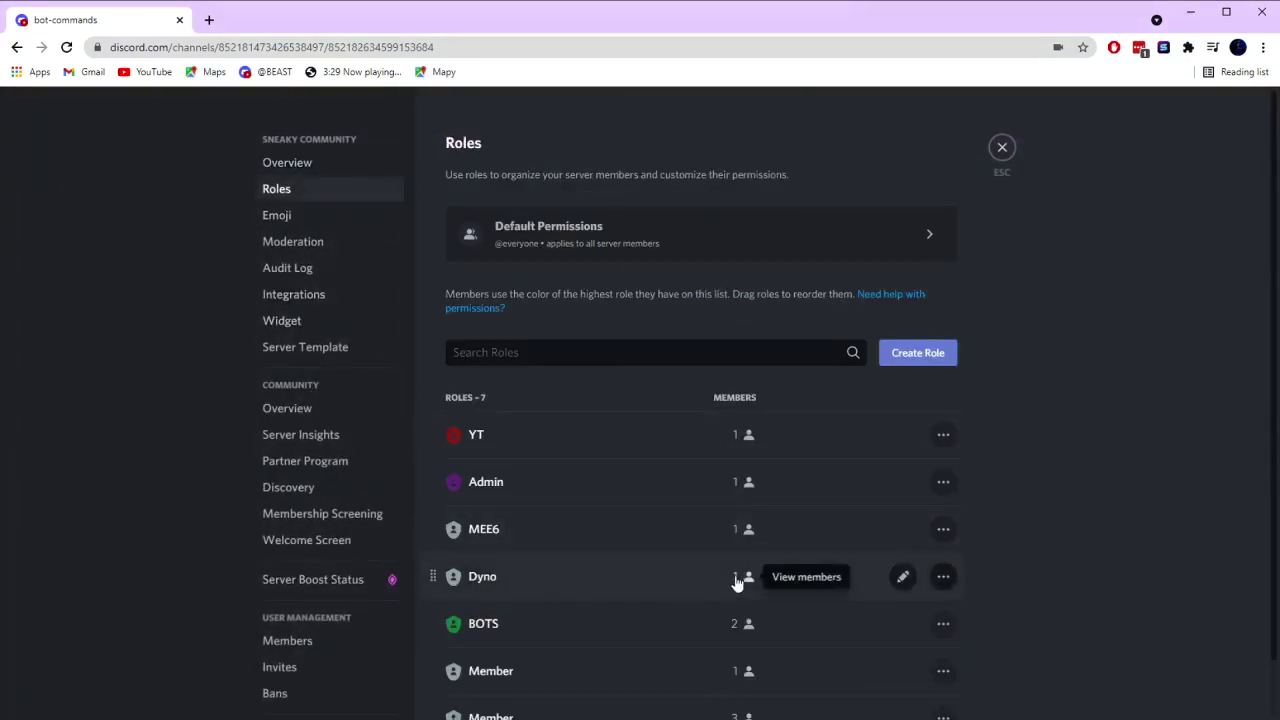
{"action": "scroll", "coordinate": [737, 580], "scroll_direction": "down", "scroll_amount": 1}
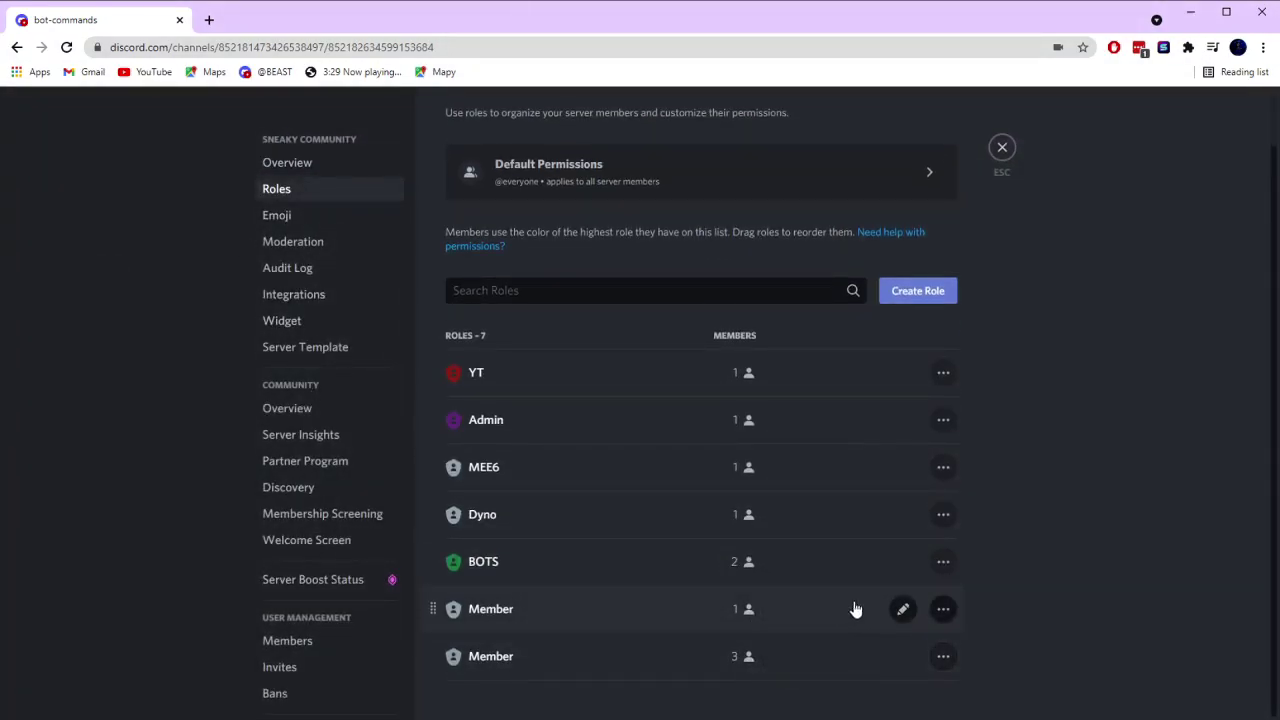
{"action": "left_click", "coordinate": [943, 608]}
{"action": "left_click", "coordinate": [1003, 680]}
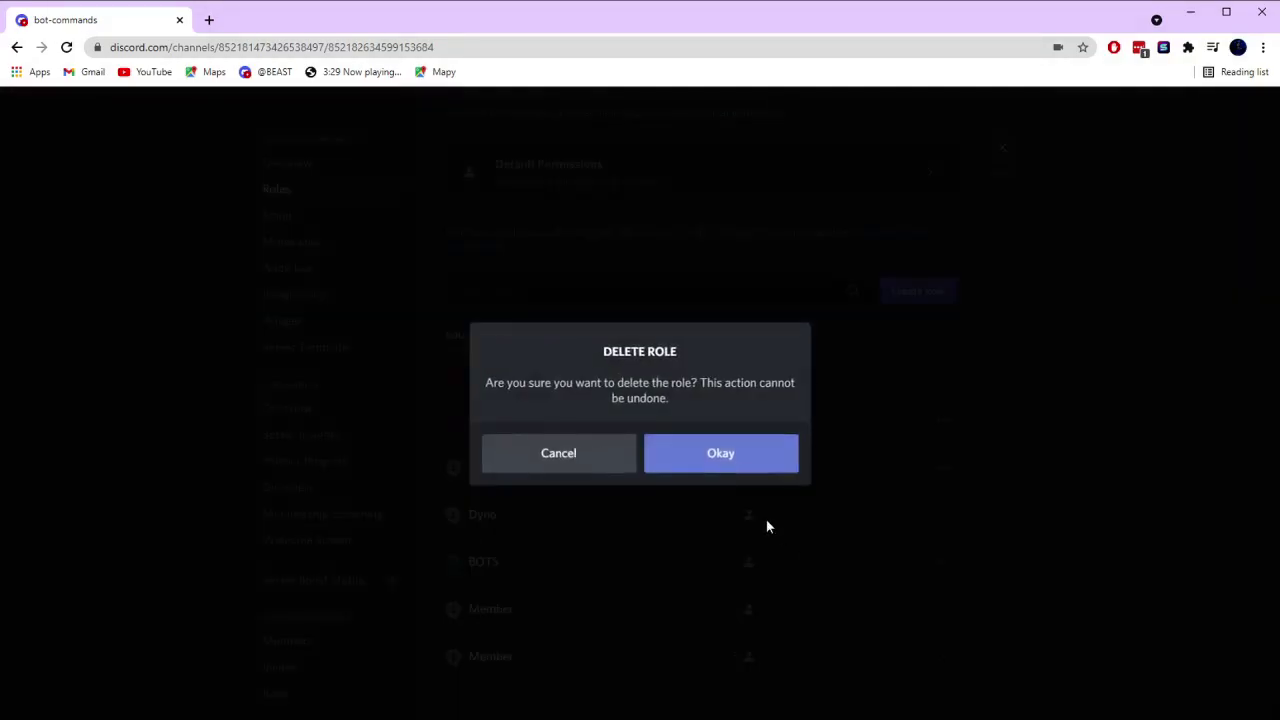
{"action": "left_click", "coordinate": [717, 453]}
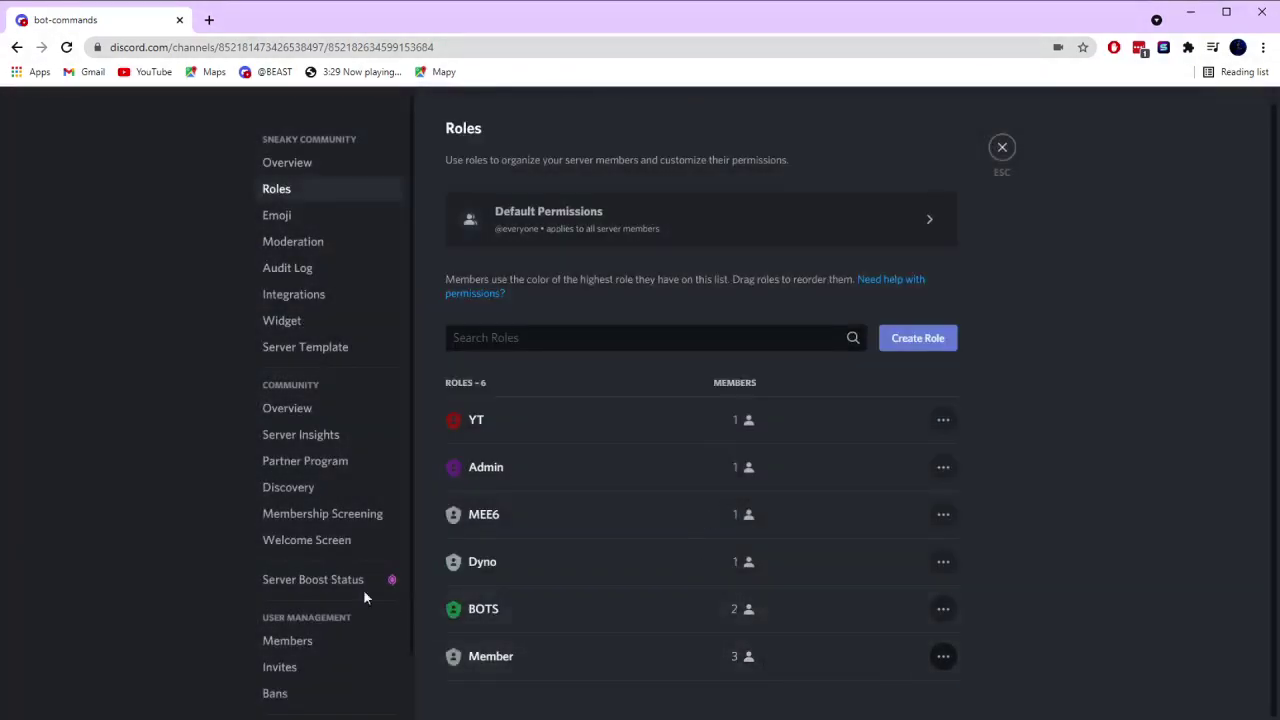
Open the remaining Member role for editing and enable its View Channels permission.
{"action": "scroll", "coordinate": [543, 603], "scroll_direction": "up", "scroll_amount": 1}
{"action": "left_click", "coordinate": [519, 671]}
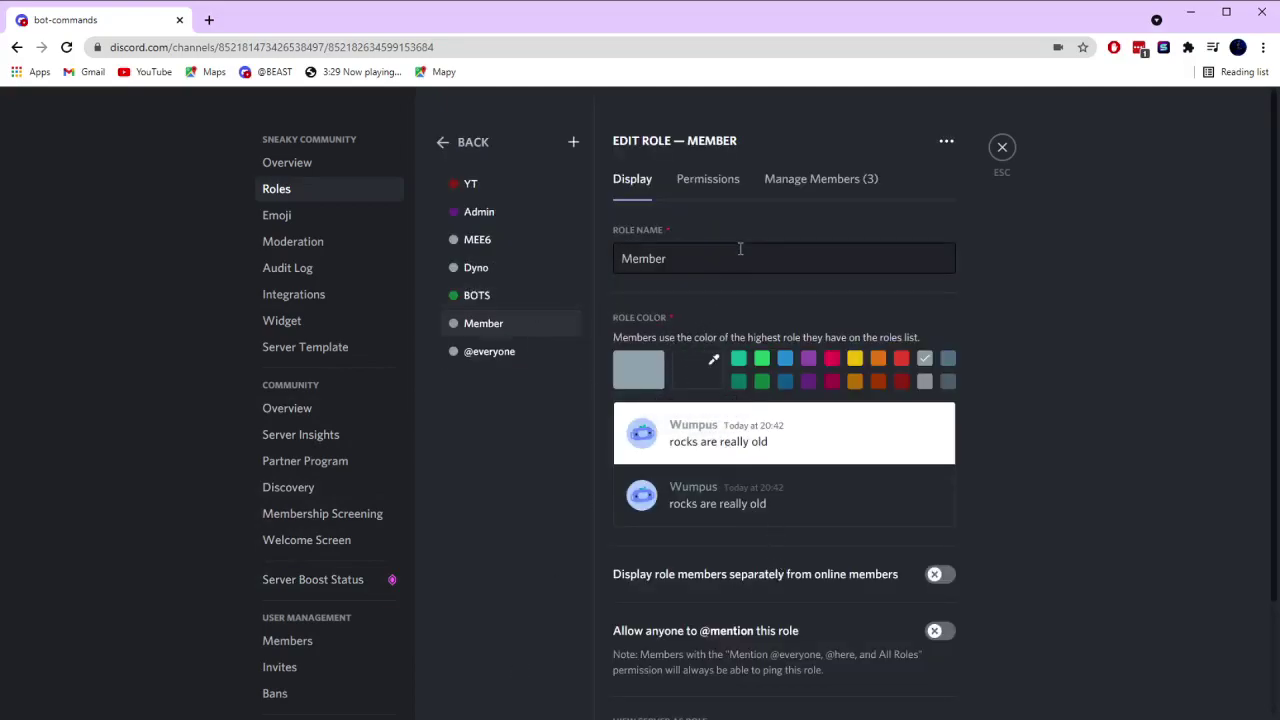
{"action": "scroll", "coordinate": [850, 520], "scroll_direction": "down", "scroll_amount": 2}
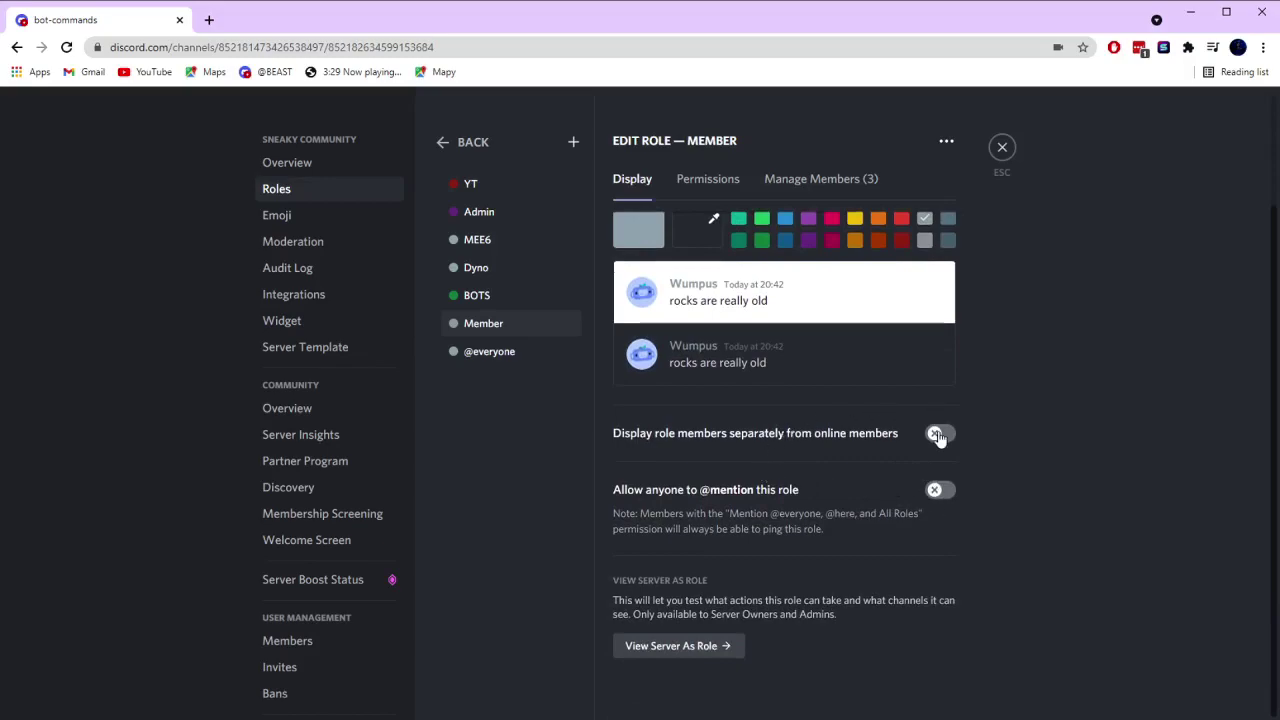
{"action": "left_click", "coordinate": [710, 178]}
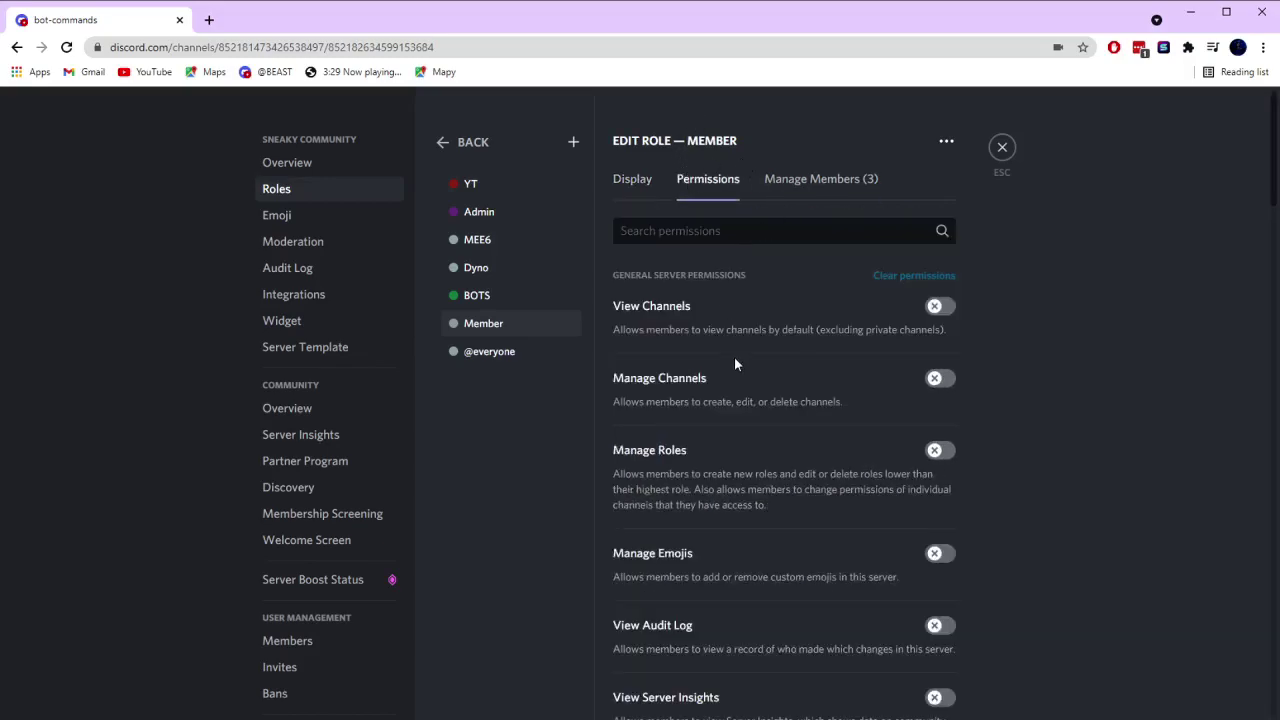
{"action": "left_click", "coordinate": [946, 307]}
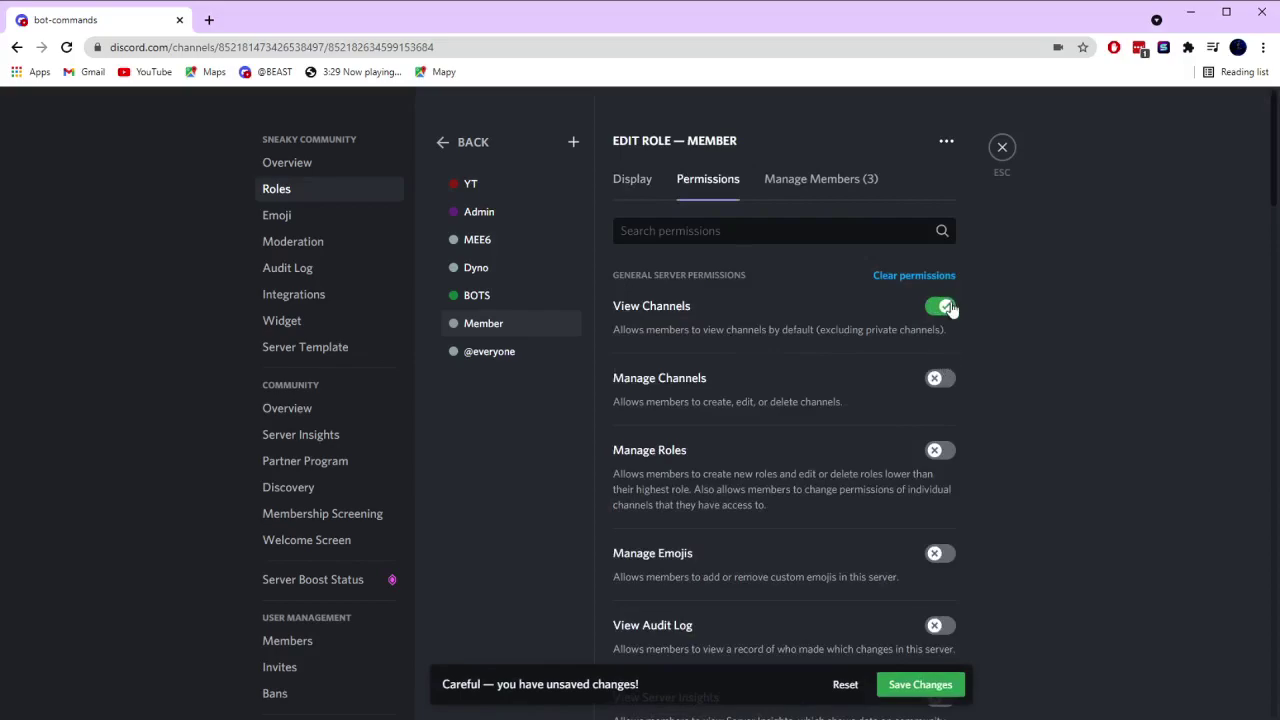
Enable Send Messages, Embed Links, Attach Files and Add Reactions in the Member role's text channel permissions.
{"action": "scroll", "coordinate": [966, 383], "scroll_direction": "down", "scroll_amount": 3}
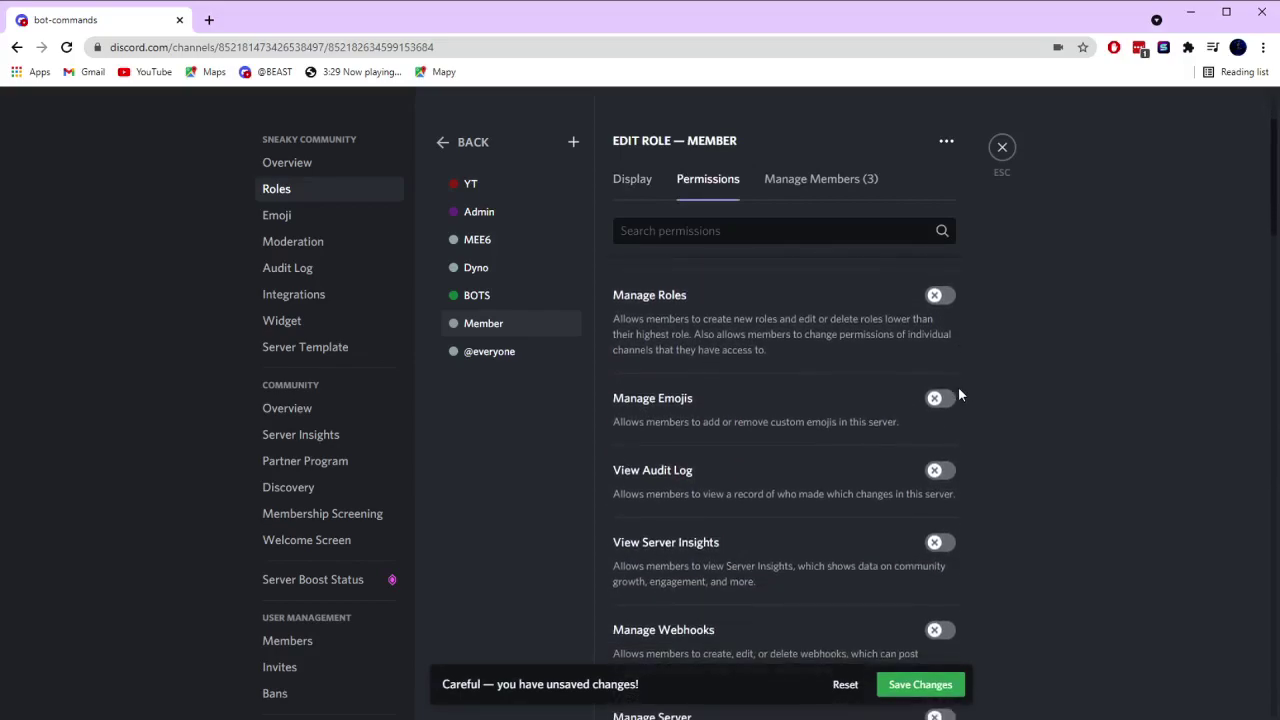
{"action": "scroll", "coordinate": [930, 408], "scroll_direction": "down", "scroll_amount": 5}
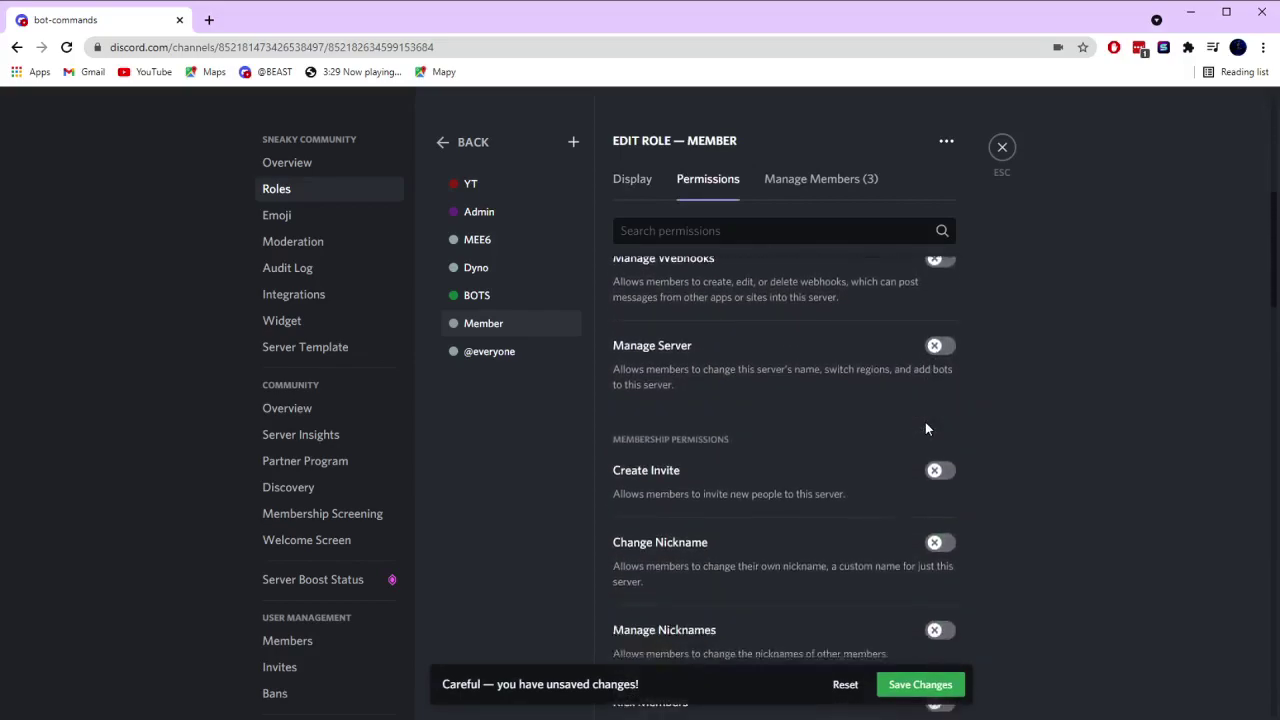
{"action": "scroll", "coordinate": [921, 468], "scroll_direction": "down", "scroll_amount": 5}
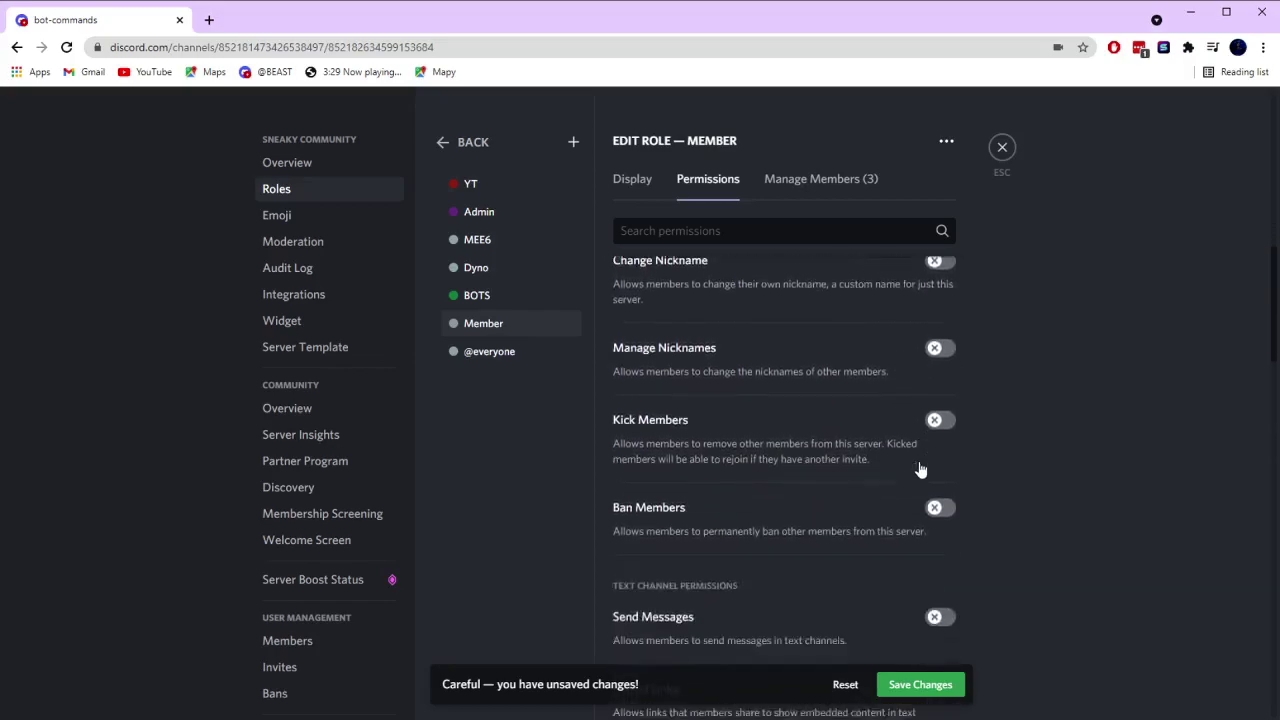
{"action": "left_click", "coordinate": [940, 421]}
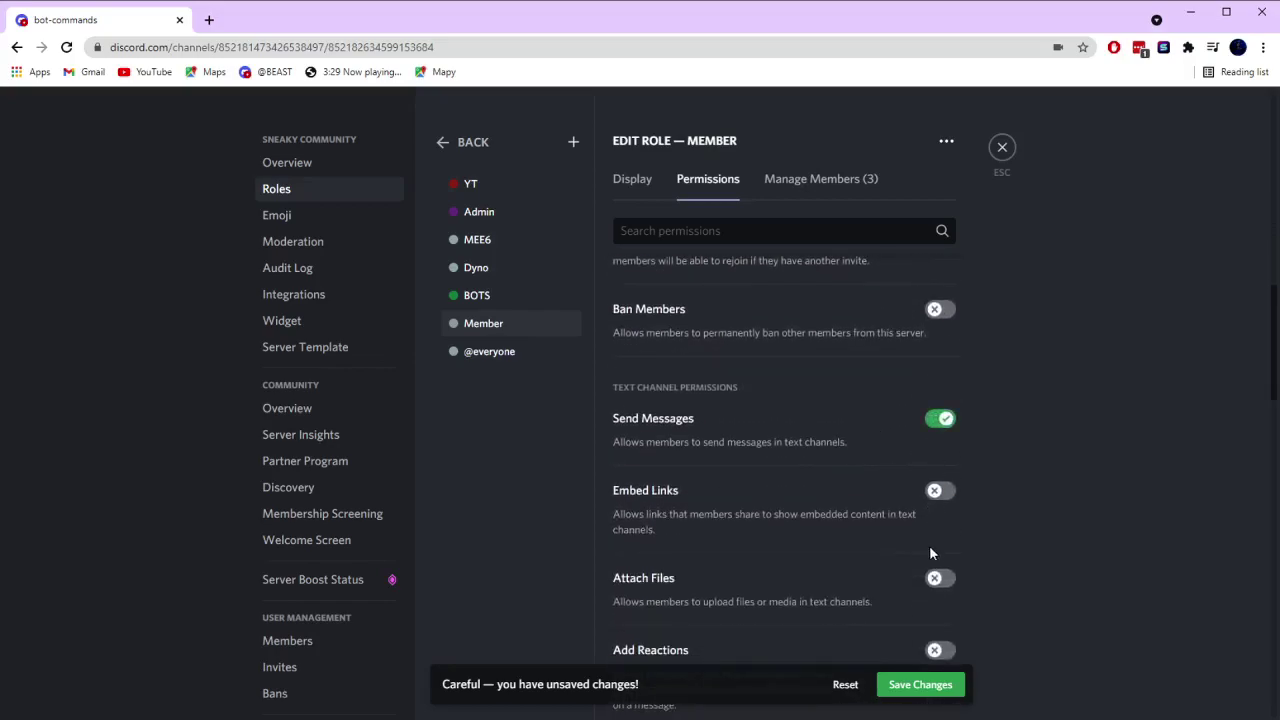
{"action": "left_click", "coordinate": [940, 580]}
{"action": "scroll", "coordinate": [957, 390], "scroll_direction": "down", "scroll_amount": 1}
{"action": "left_click", "coordinate": [940, 414]}
{"action": "left_click", "coordinate": [940, 572]}
{"action": "scroll", "coordinate": [938, 560], "scroll_direction": "down", "scroll_amount": 2}
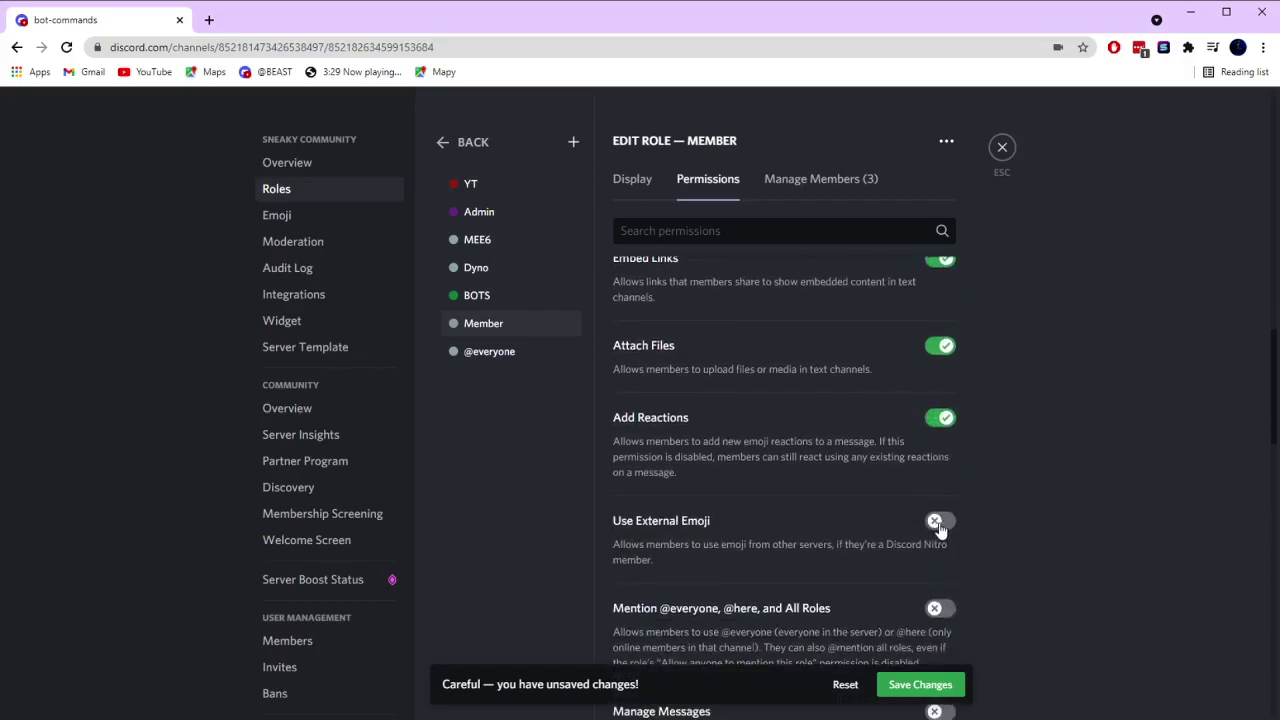
Enable the Read Message History, Connect, Speak and Video permissions for the Member role.
{"action": "scroll", "coordinate": [940, 550], "scroll_direction": "down", "scroll_amount": 3}
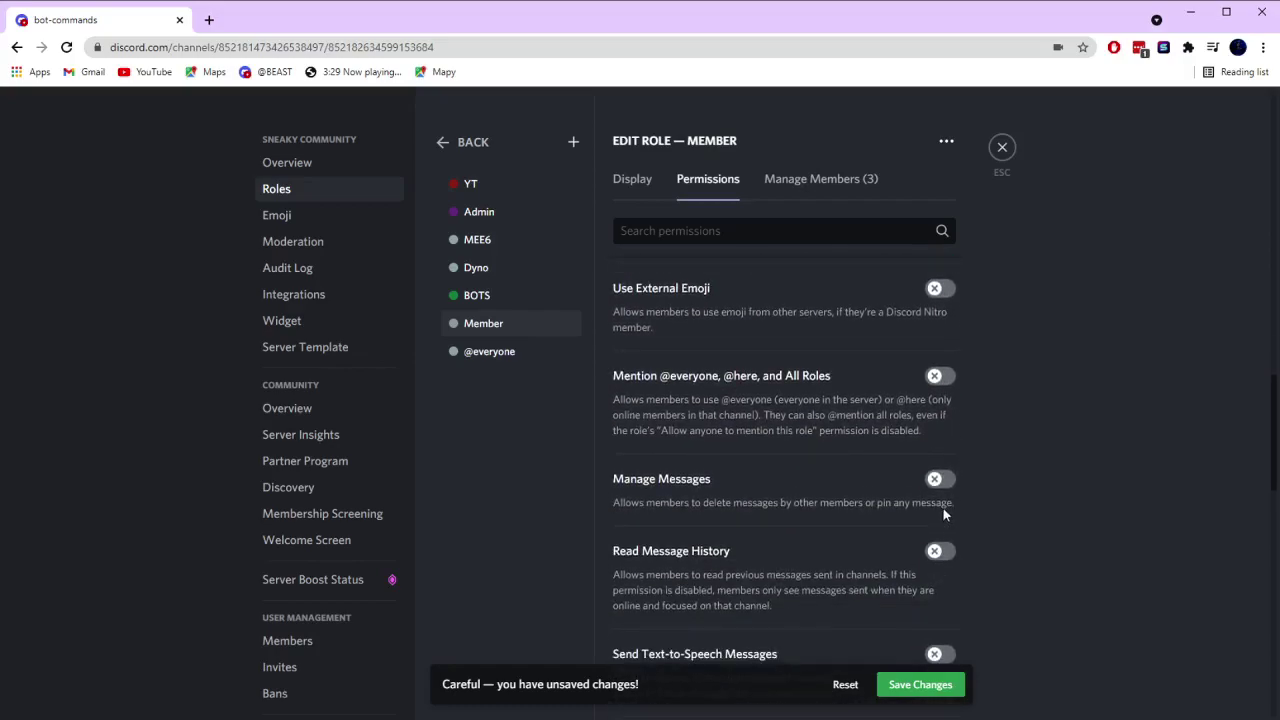
{"action": "scroll", "coordinate": [926, 556], "scroll_direction": "down", "scroll_amount": 1}
{"action": "left_click", "coordinate": [942, 476]}
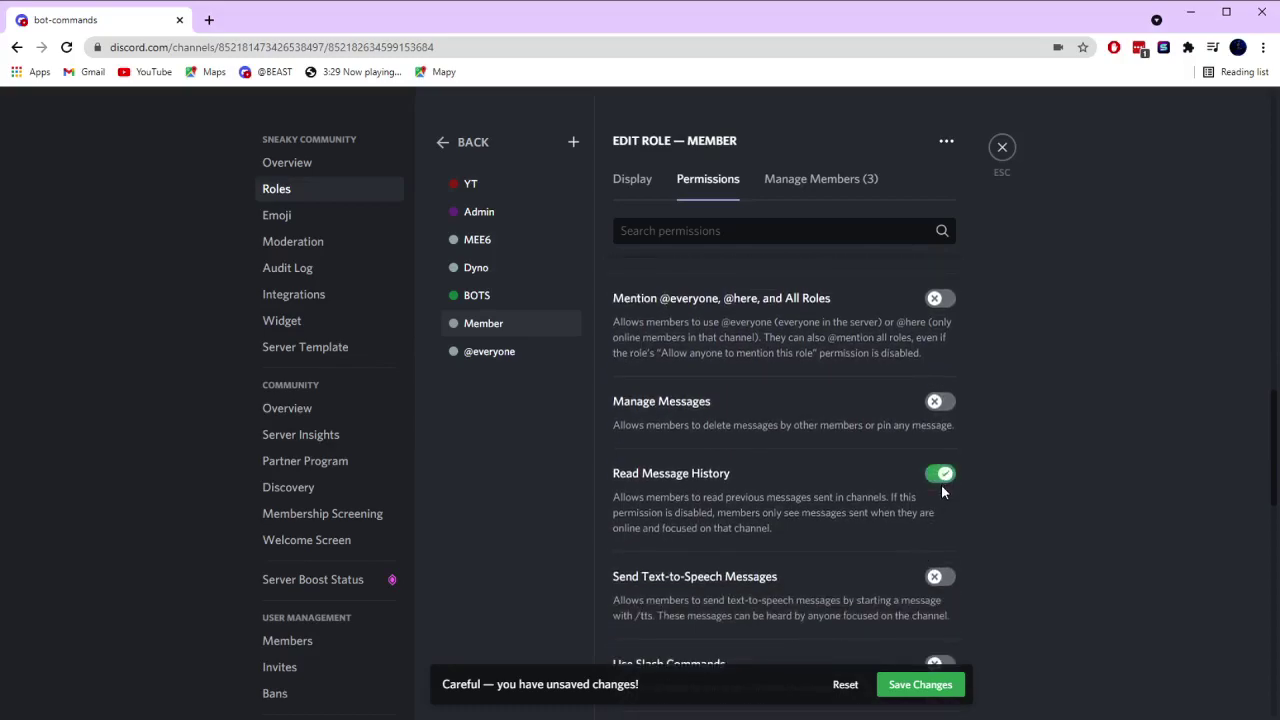
{"action": "scroll", "coordinate": [940, 490], "scroll_direction": "down", "scroll_amount": 1}
{"action": "scroll", "coordinate": [935, 500], "scroll_direction": "down", "scroll_amount": 3}
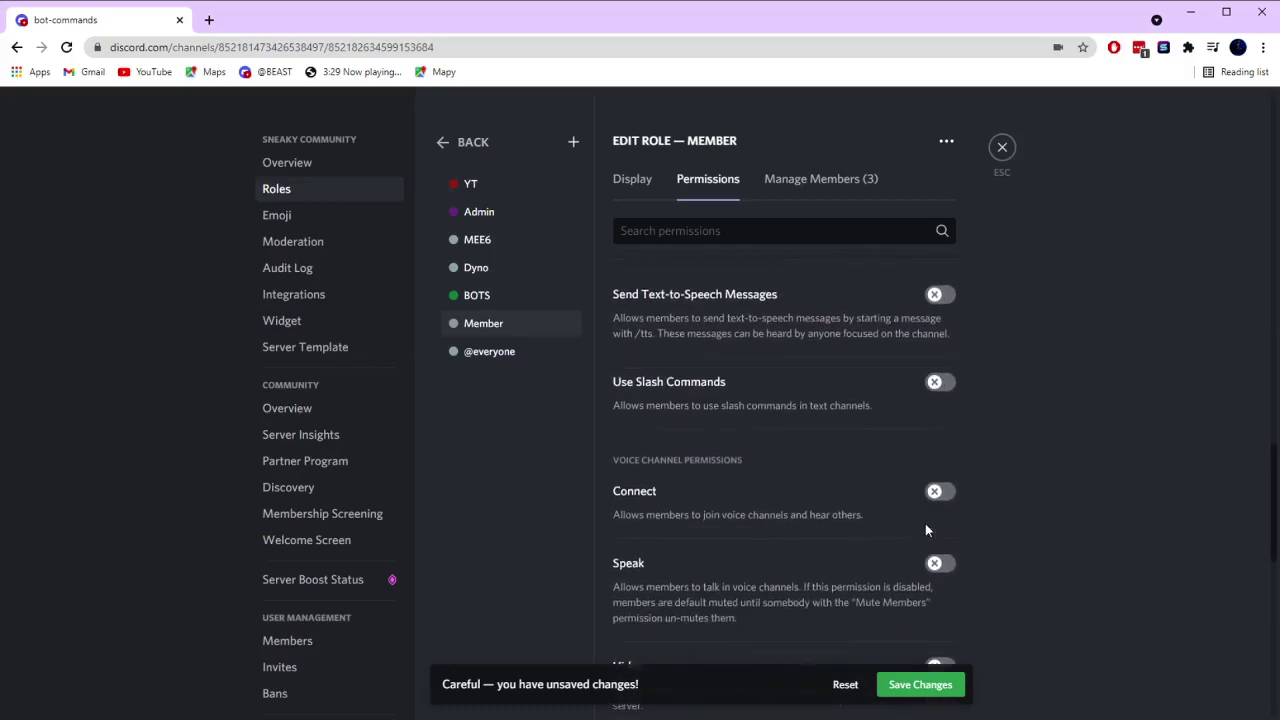
{"action": "left_click", "coordinate": [945, 640]}
{"action": "left_click", "coordinate": [945, 538]}
{"action": "left_click", "coordinate": [940, 463]}
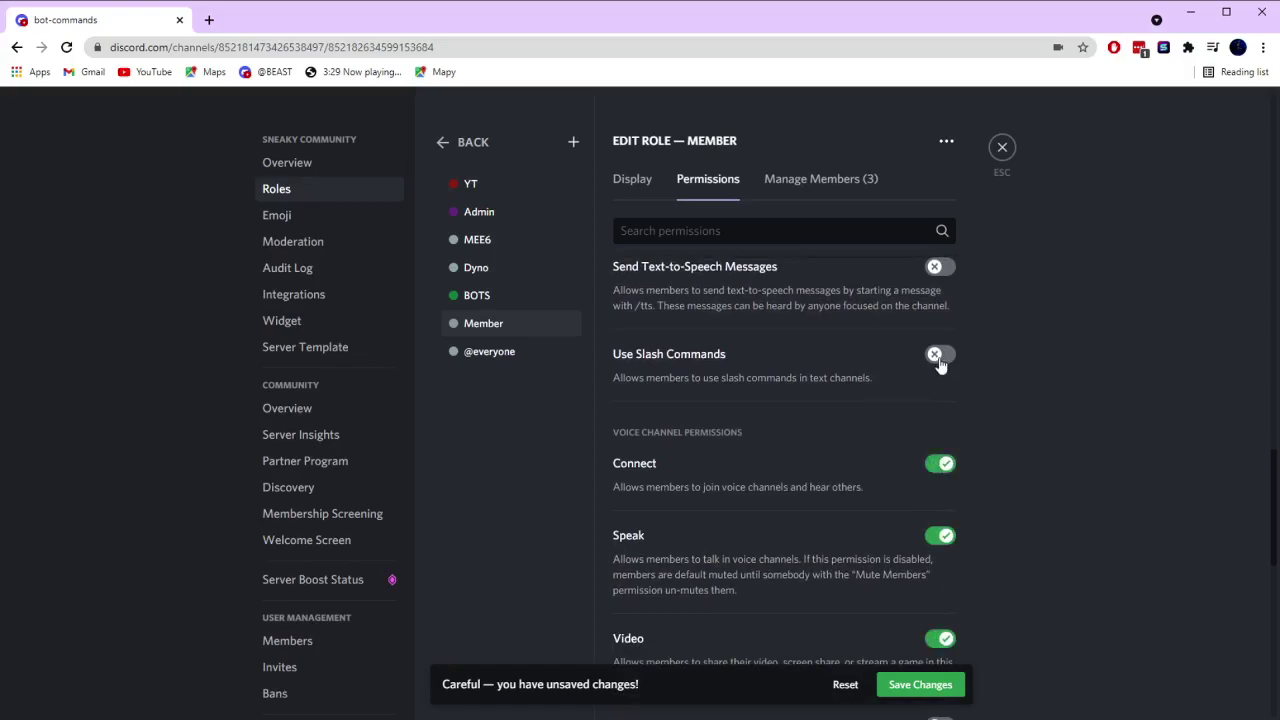
Enable Use Voice Activity and Request to Speak for the Member role, and save the permission changes.
{"action": "scroll", "coordinate": [943, 430], "scroll_direction": "down", "scroll_amount": 3}
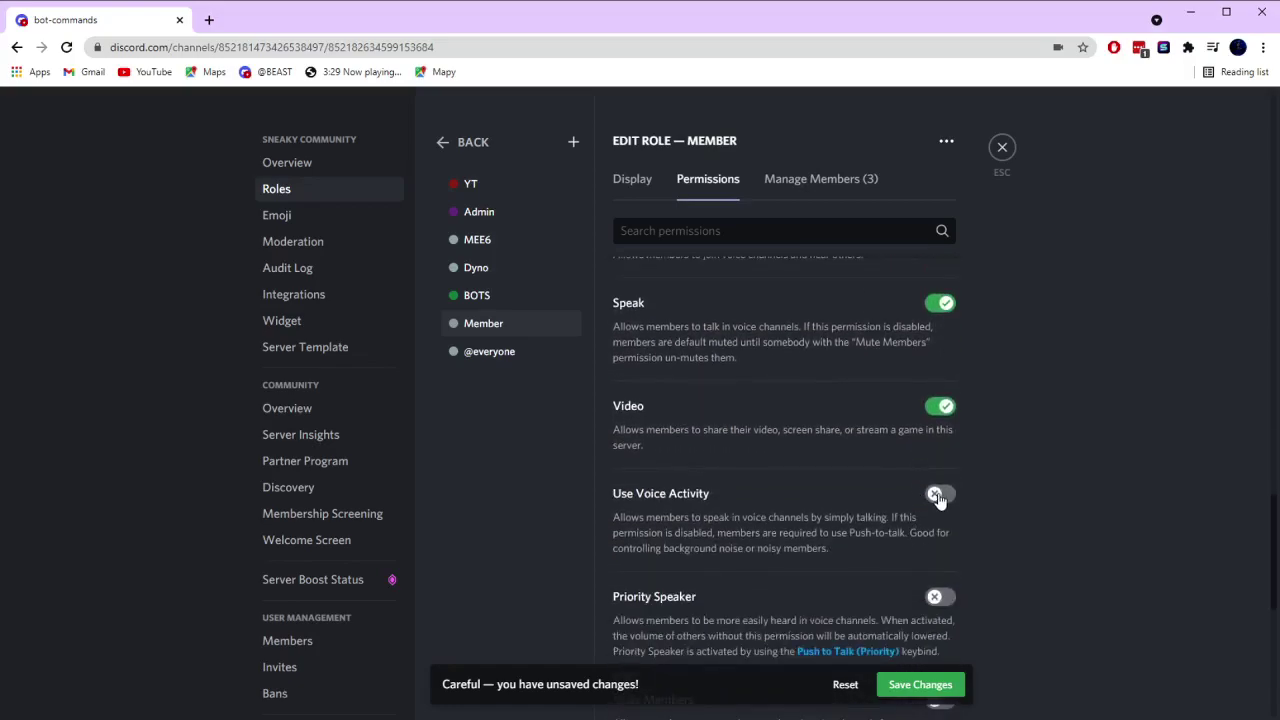
{"action": "left_click", "coordinate": [939, 497]}
{"action": "scroll", "coordinate": [940, 590], "scroll_direction": "down", "scroll_amount": 3}
{"action": "scroll", "coordinate": [950, 555], "scroll_direction": "down", "scroll_amount": 3}
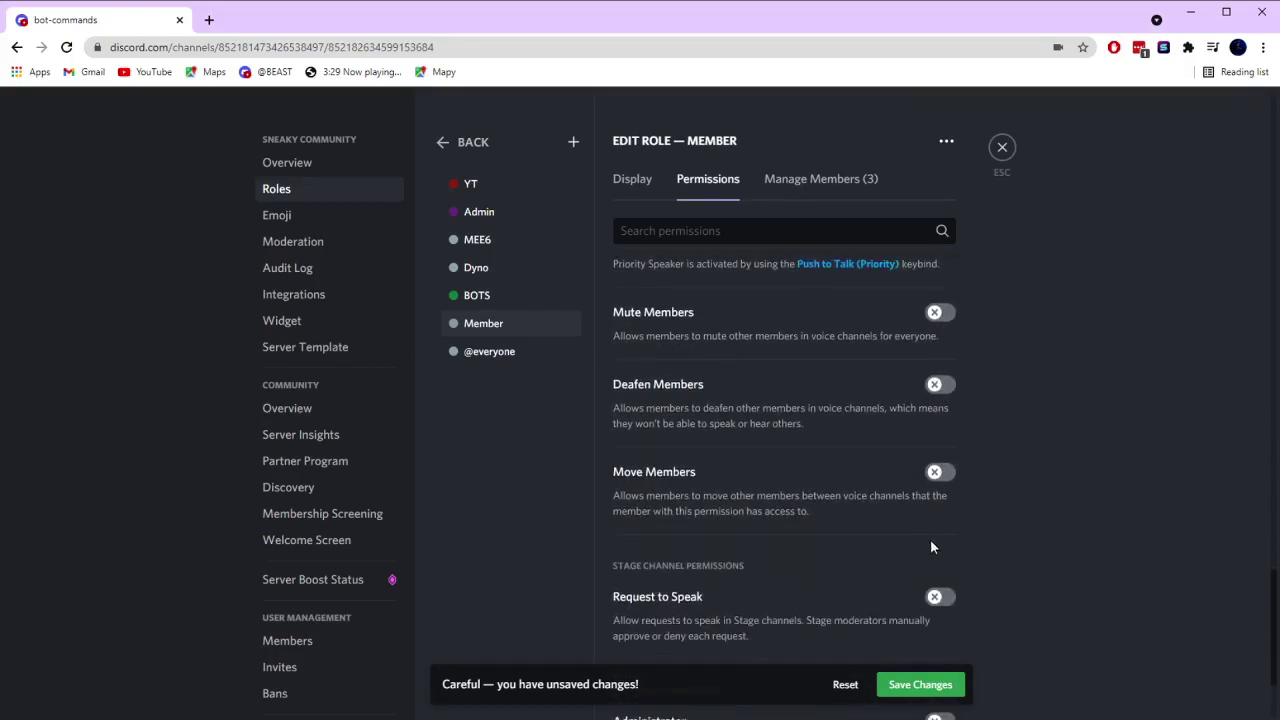
{"action": "scroll", "coordinate": [720, 500], "scroll_direction": "down", "scroll_amount": 1}
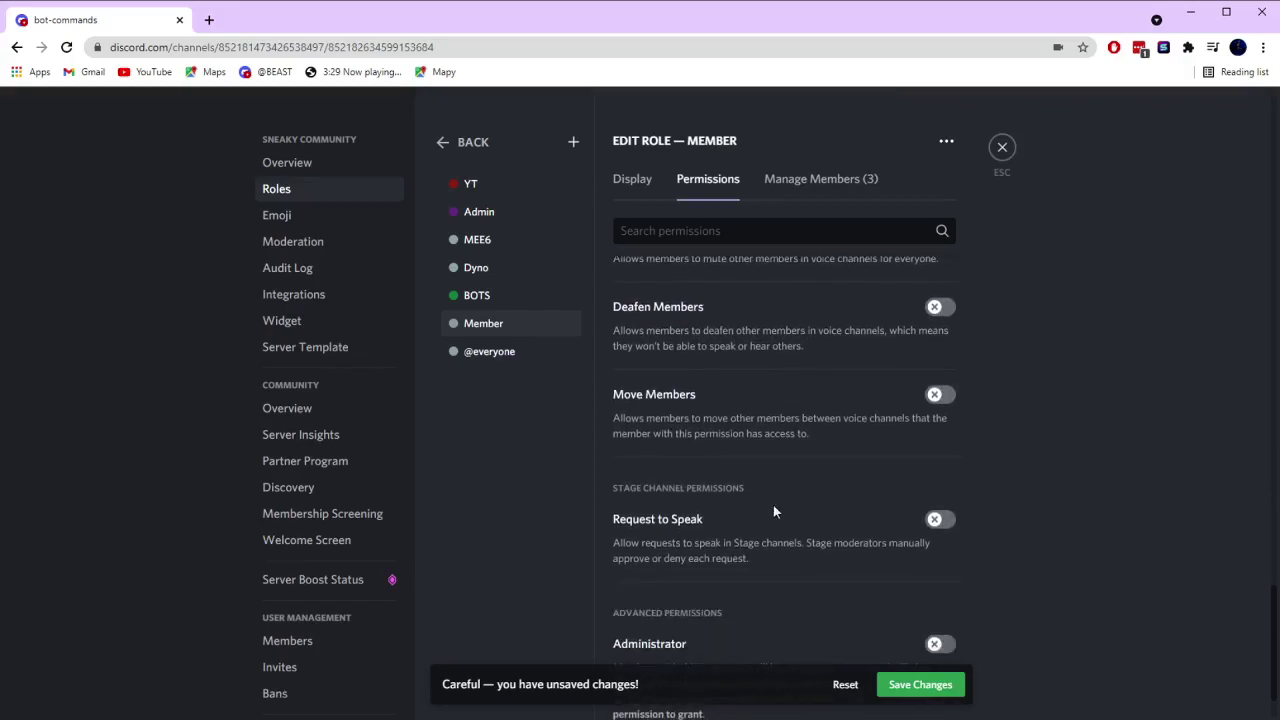
{"action": "left_click", "coordinate": [942, 520]}
{"action": "scroll", "coordinate": [765, 556], "scroll_direction": "down", "scroll_amount": 1}
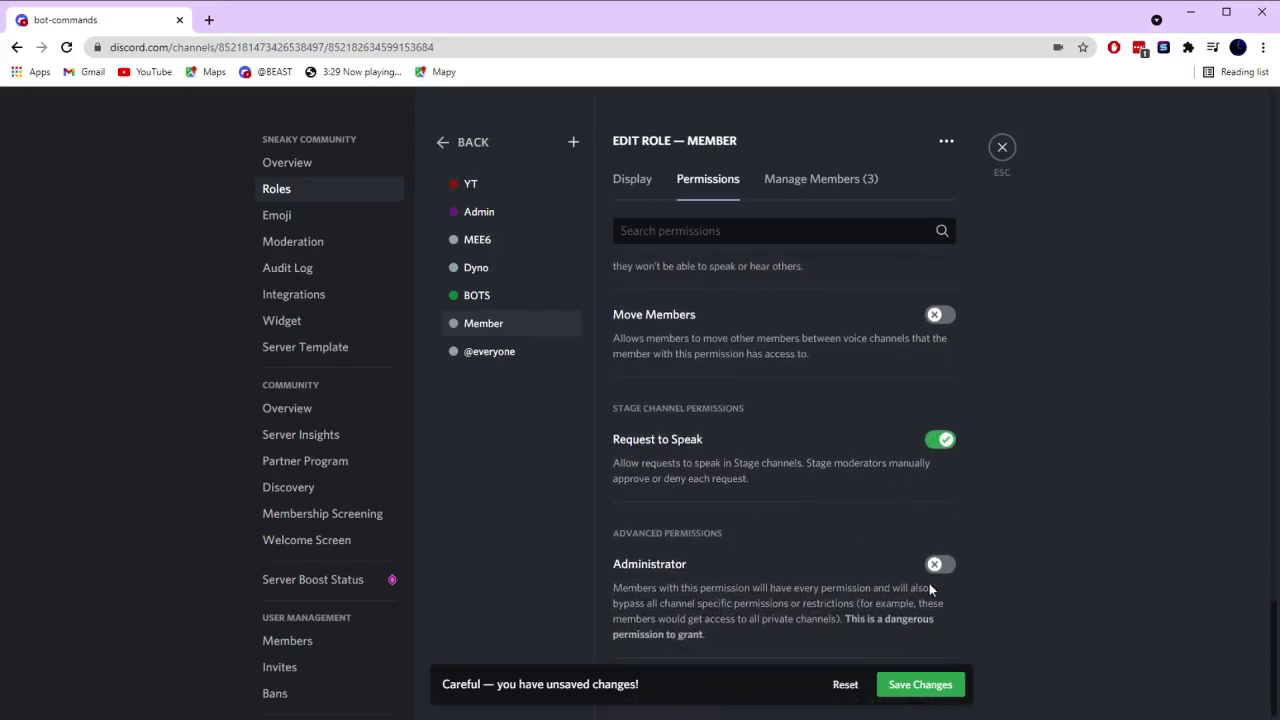
{"action": "left_click", "coordinate": [903, 686]}
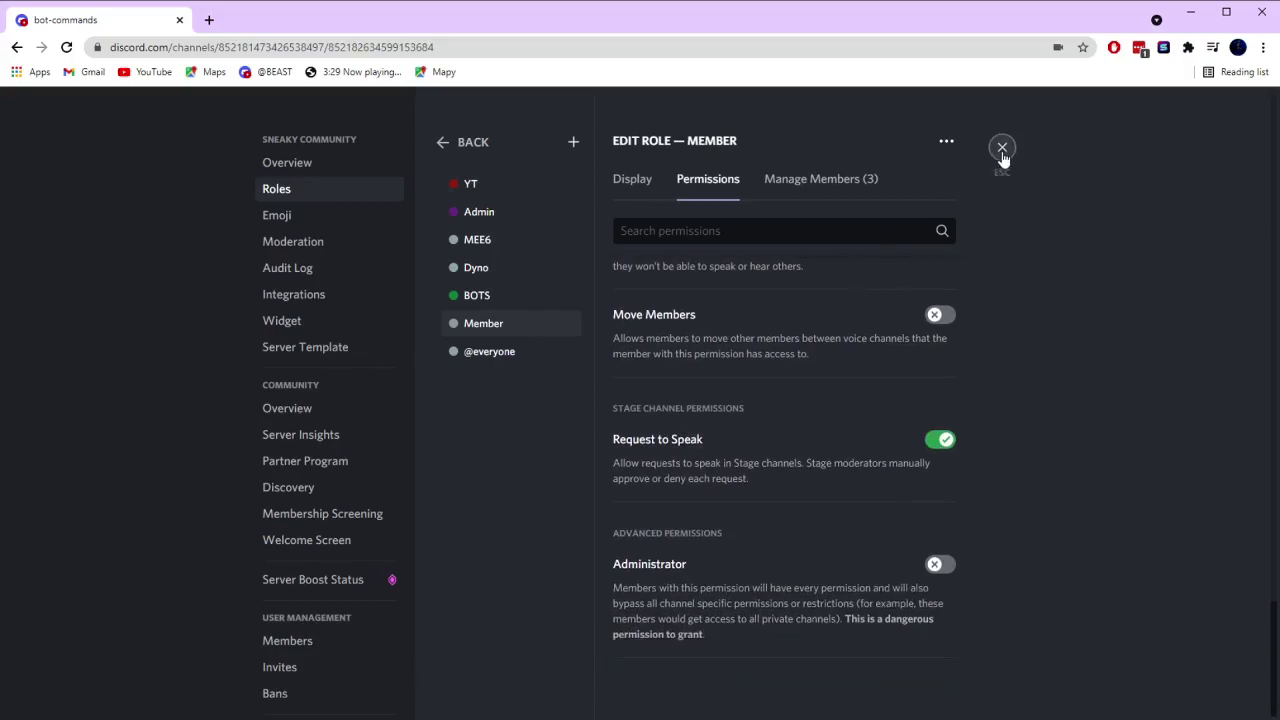
{"action": "left_click", "coordinate": [1002, 150]}
Look through the moderator-only, logs and general channels.
{"action": "left_click", "coordinate": [105, 676]}
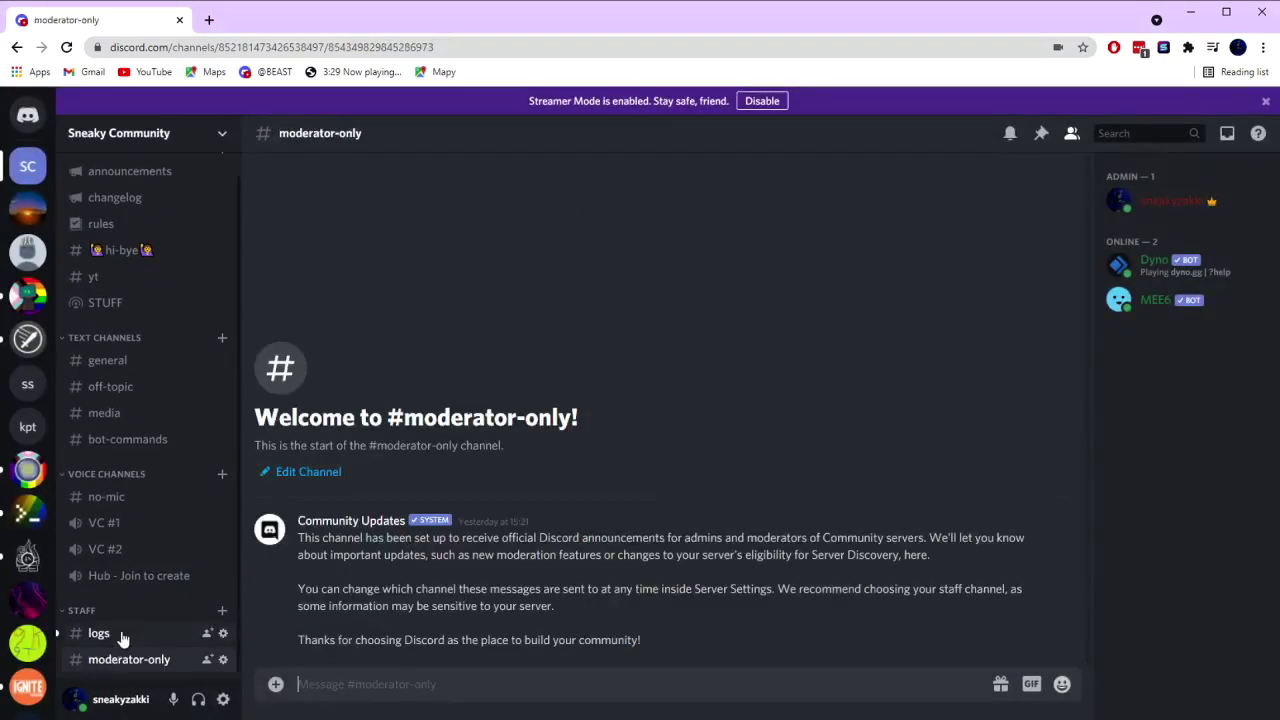
{"action": "left_click", "coordinate": [128, 634]}
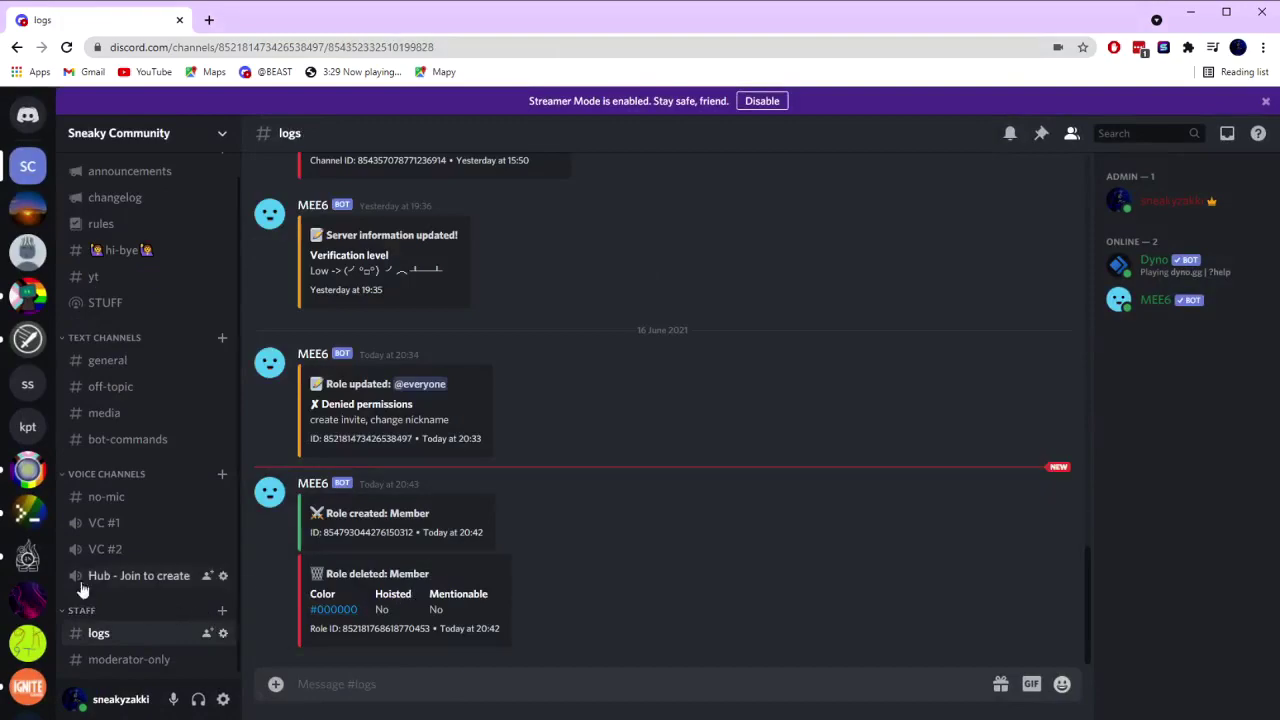
{"action": "scroll", "coordinate": [125, 506], "scroll_direction": "up", "scroll_amount": 1}
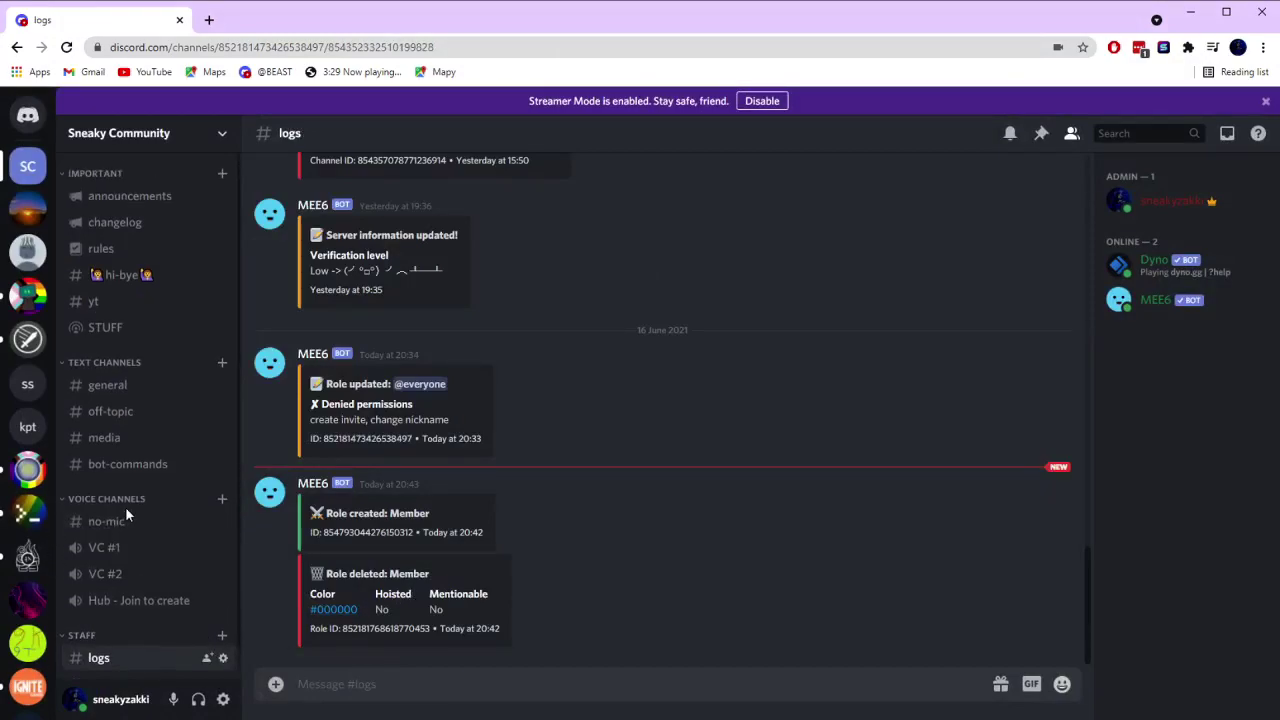
{"action": "left_click", "coordinate": [110, 392]}
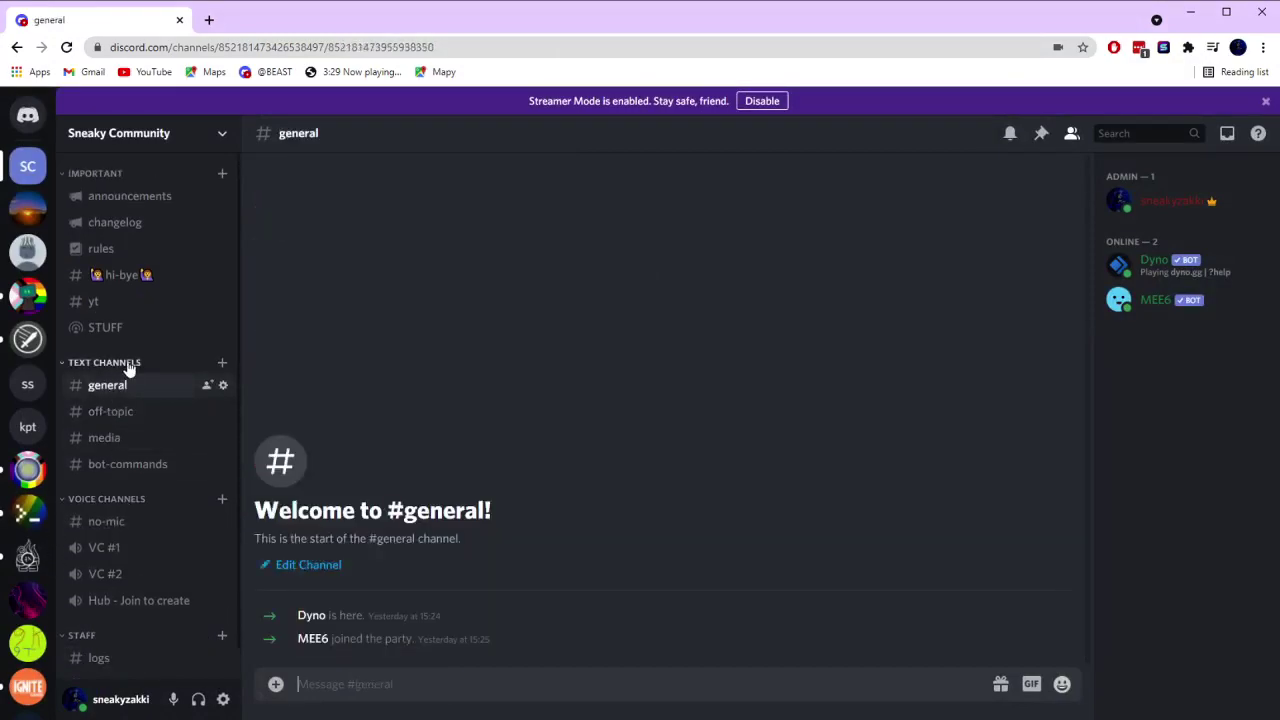
Create a text channel named verify in the IMPORTANT category.
{"action": "left_click", "coordinate": [222, 173]}
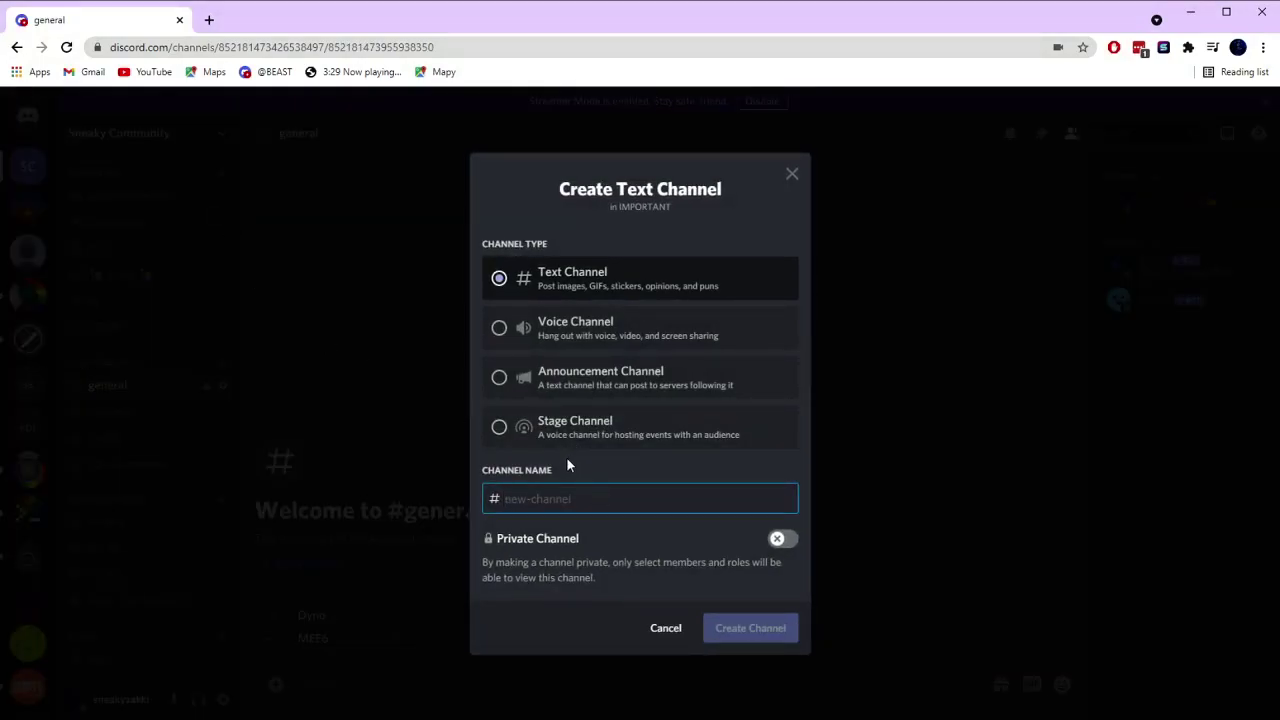
{"action": "type", "text": "verify"}
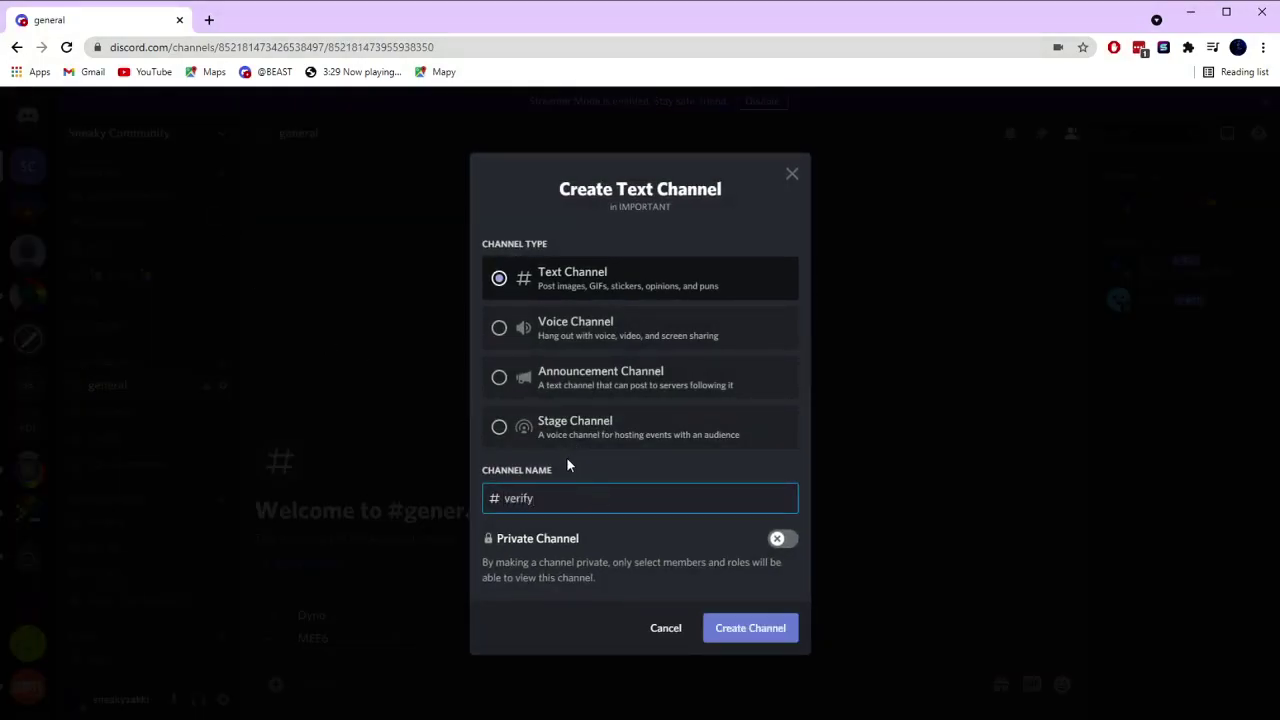
{"action": "left_click", "coordinate": [790, 630]}
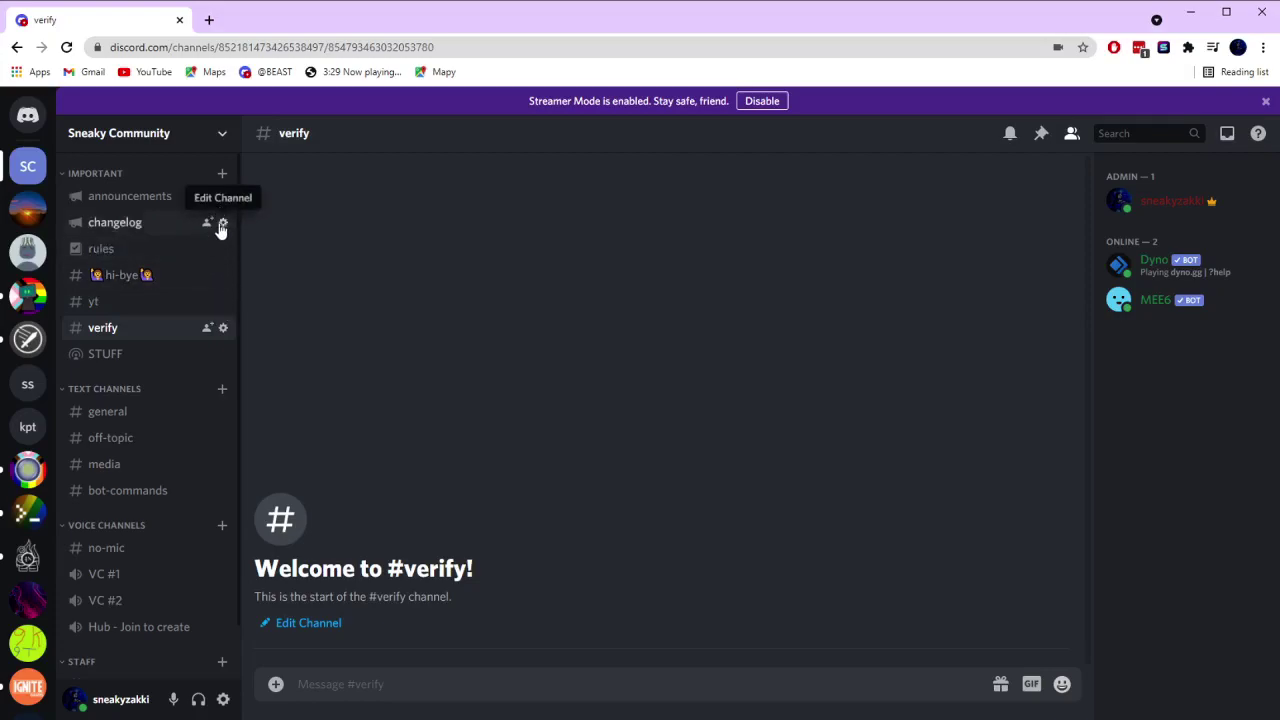
Sync the changelog channel's permissions with the IMPORTANT category.
{"action": "left_click", "coordinate": [222, 224]}
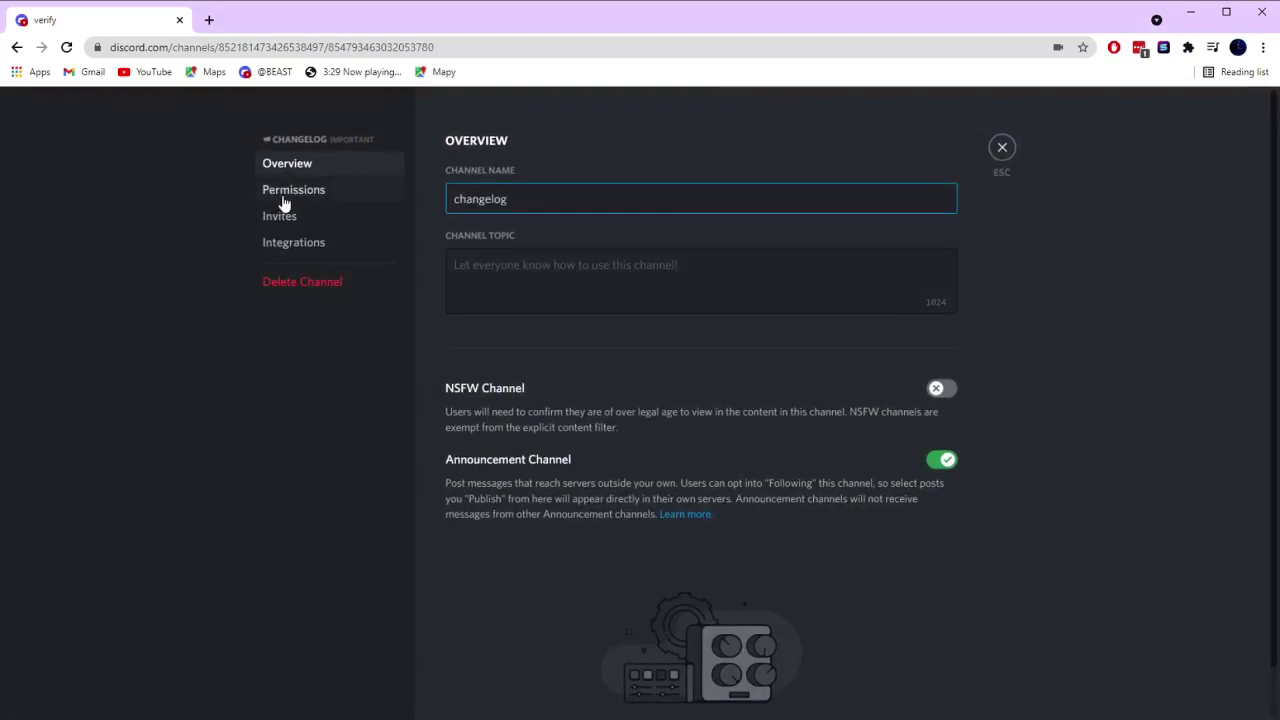
{"action": "left_click", "coordinate": [285, 195]}
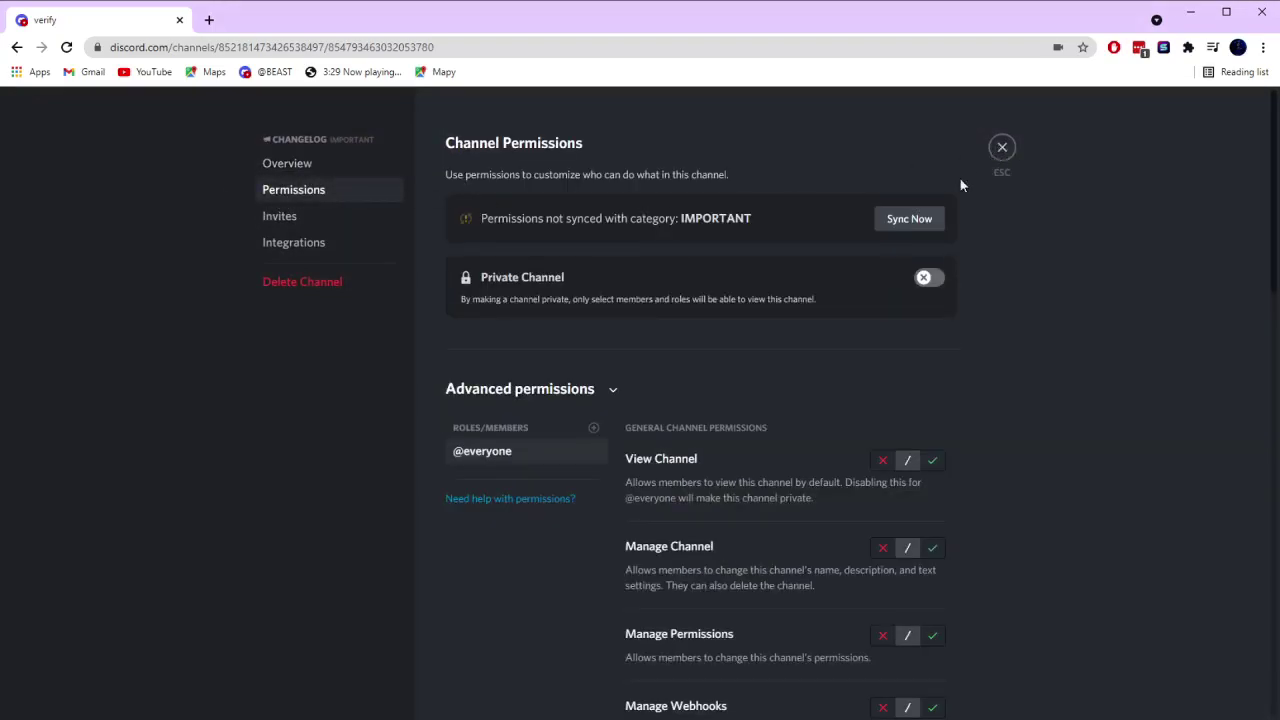
{"action": "left_click", "coordinate": [904, 226]}
{"action": "left_click", "coordinate": [745, 456]}
{"action": "left_click", "coordinate": [1001, 146]}
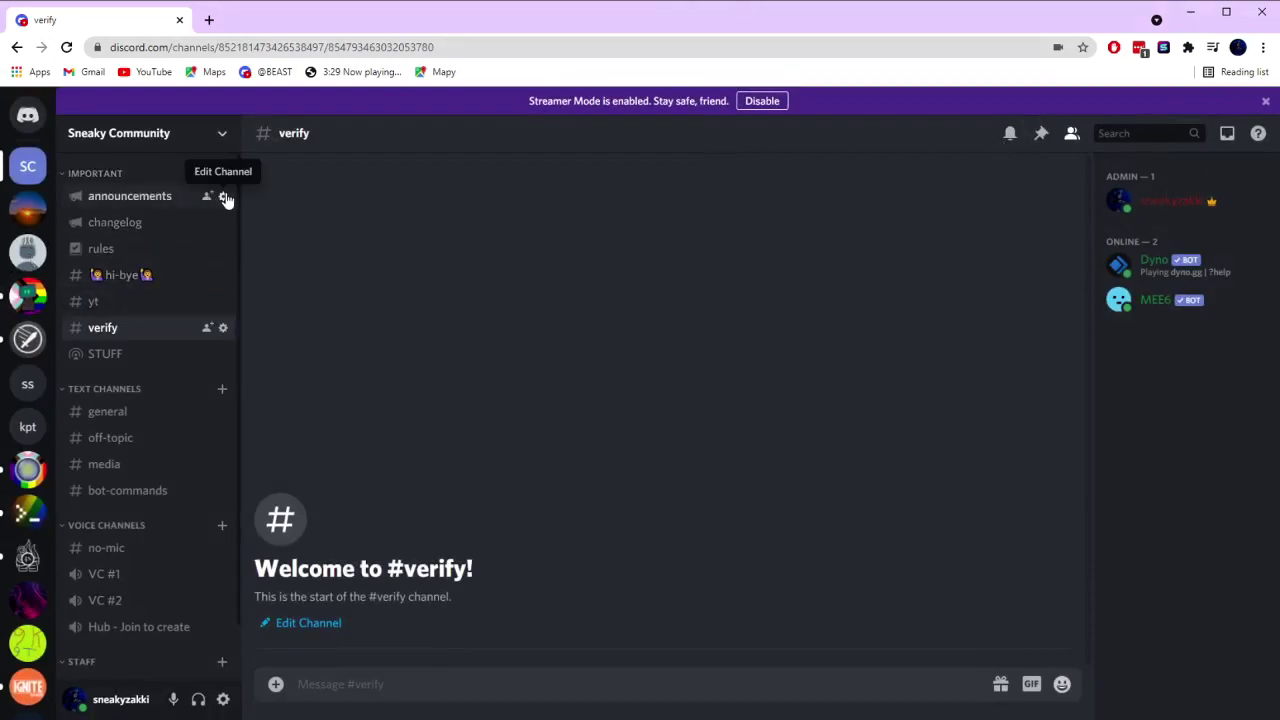
Sync the announcements channel's permissions with the IMPORTANT category.
{"action": "left_click", "coordinate": [222, 196]}
{"action": "left_click", "coordinate": [322, 192]}
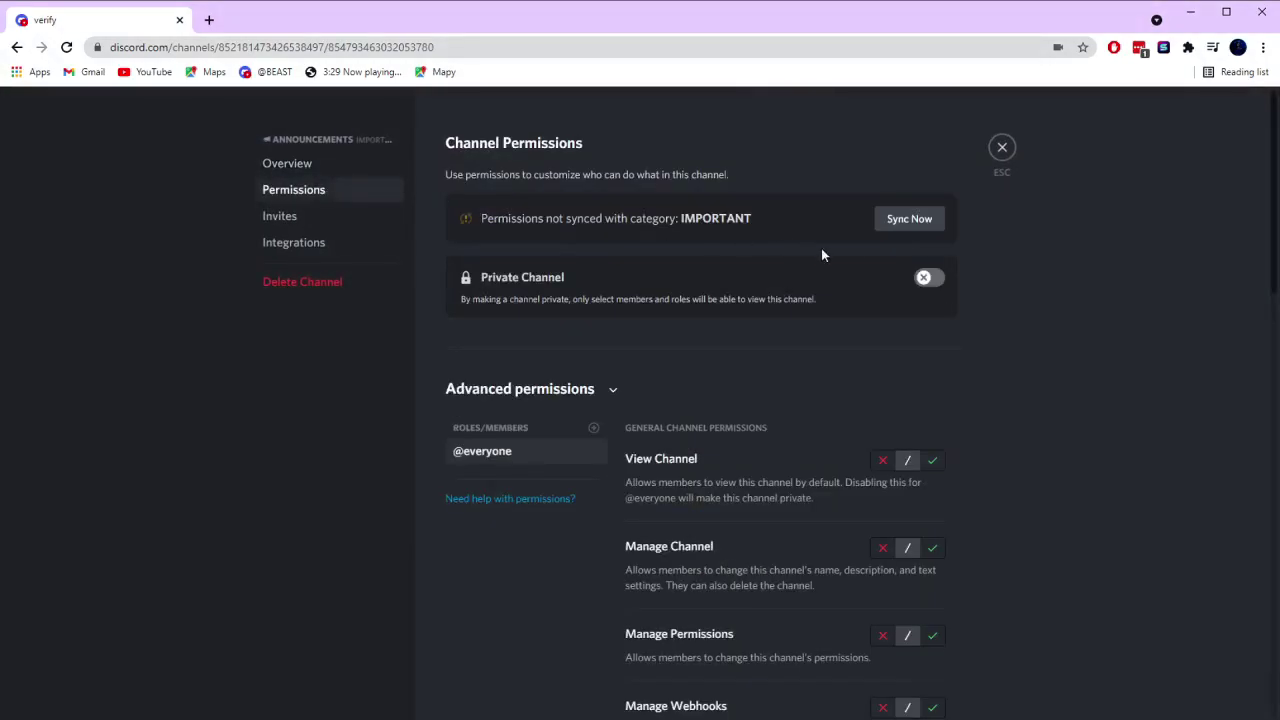
{"action": "left_click", "coordinate": [882, 222]}
{"action": "left_click", "coordinate": [745, 456]}
{"action": "left_click", "coordinate": [1001, 147]}
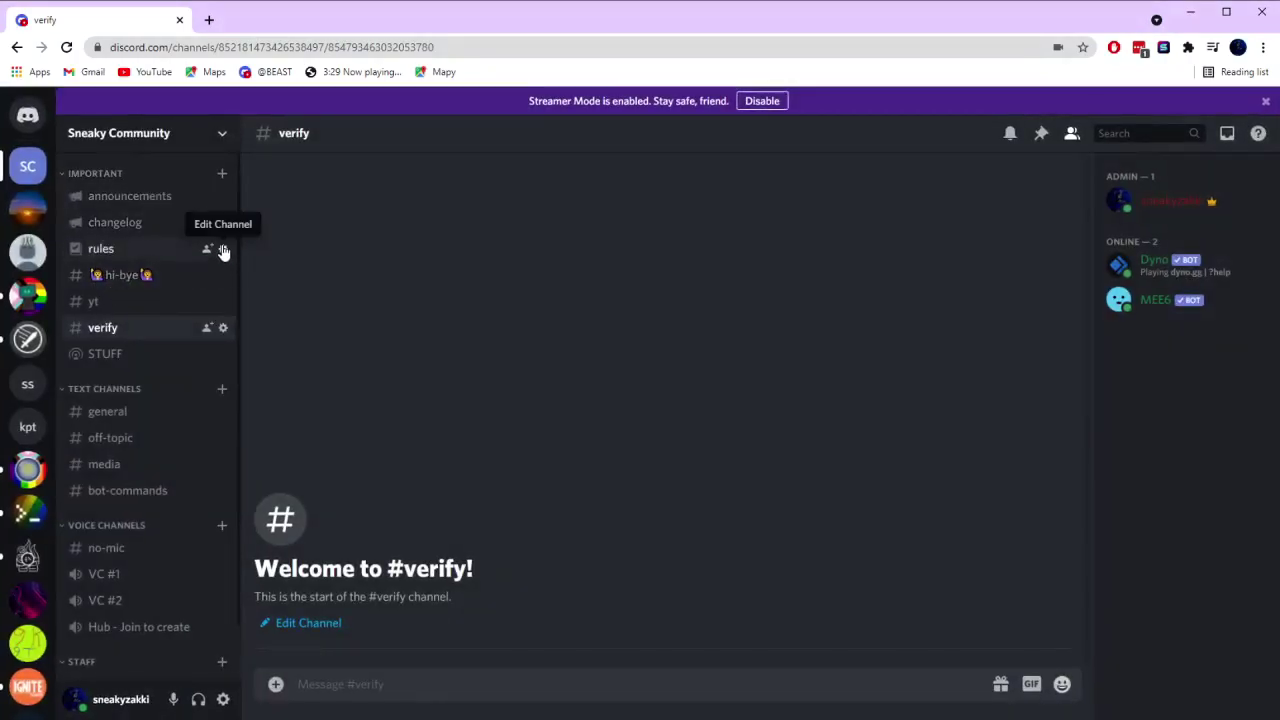
Sync the rules channel's permissions with the IMPORTANT category.
{"action": "left_click", "coordinate": [223, 251]}
{"action": "left_click", "coordinate": [300, 195]}
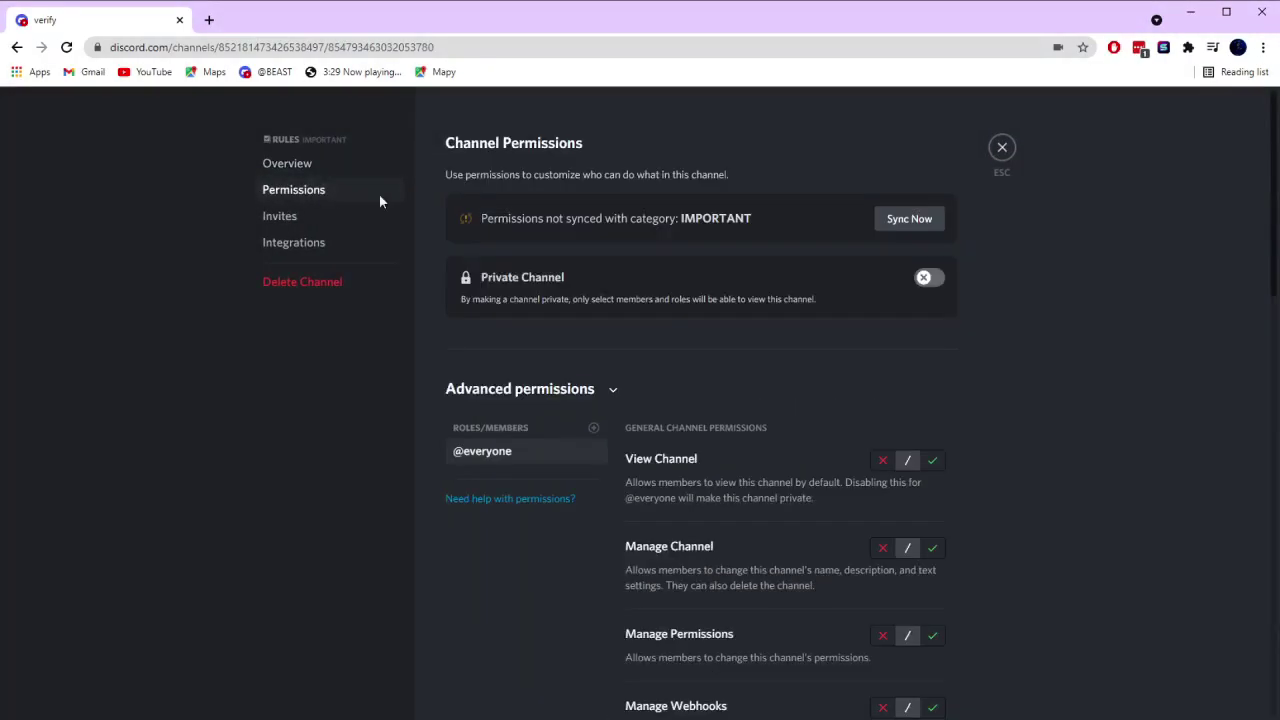
{"action": "left_click", "coordinate": [905, 222]}
{"action": "left_click", "coordinate": [771, 478]}
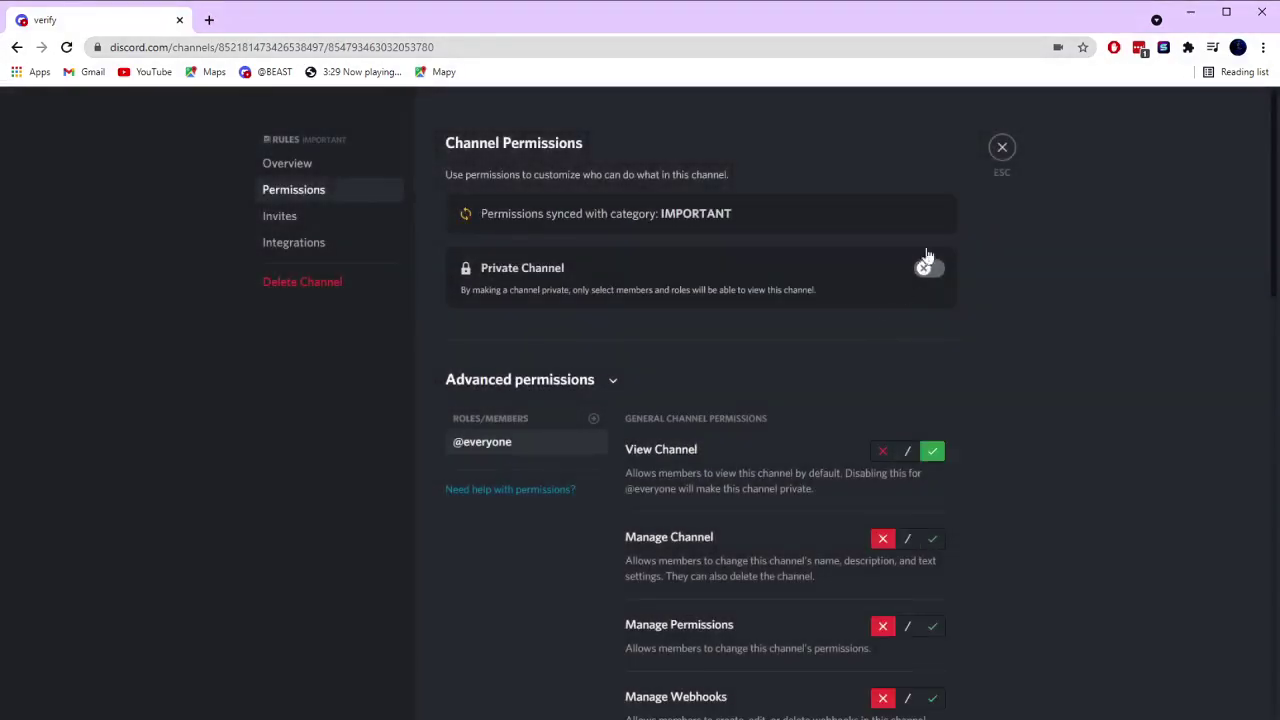
{"action": "left_click", "coordinate": [1003, 146]}
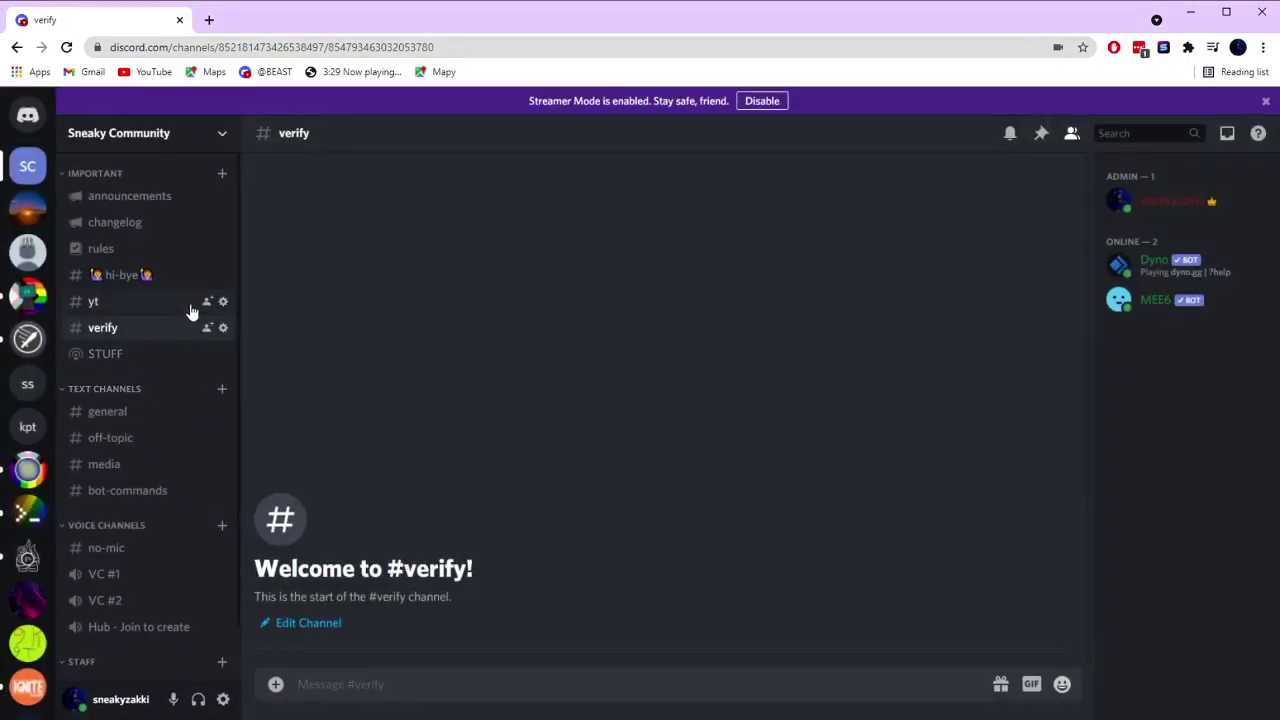
Check whether the yt channel's permissions are synced with the IMPORTANT category.
{"action": "left_click", "coordinate": [223, 302]}
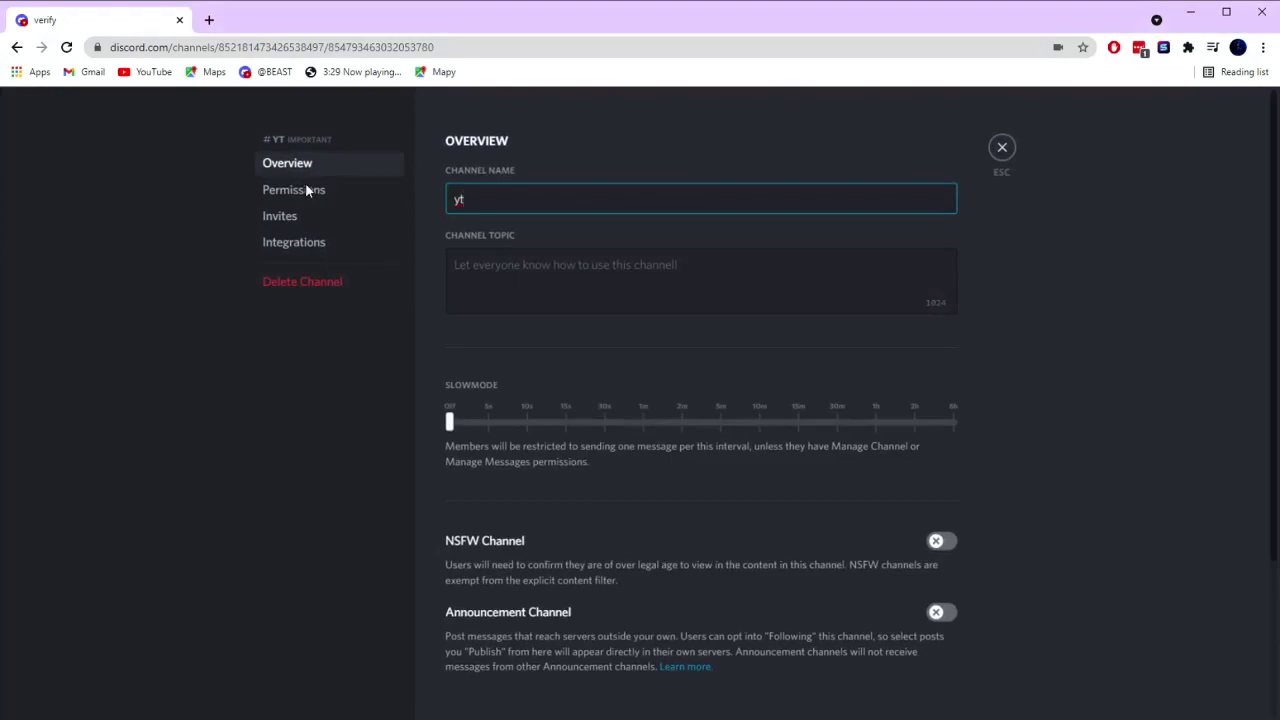
{"action": "left_click", "coordinate": [307, 190]}
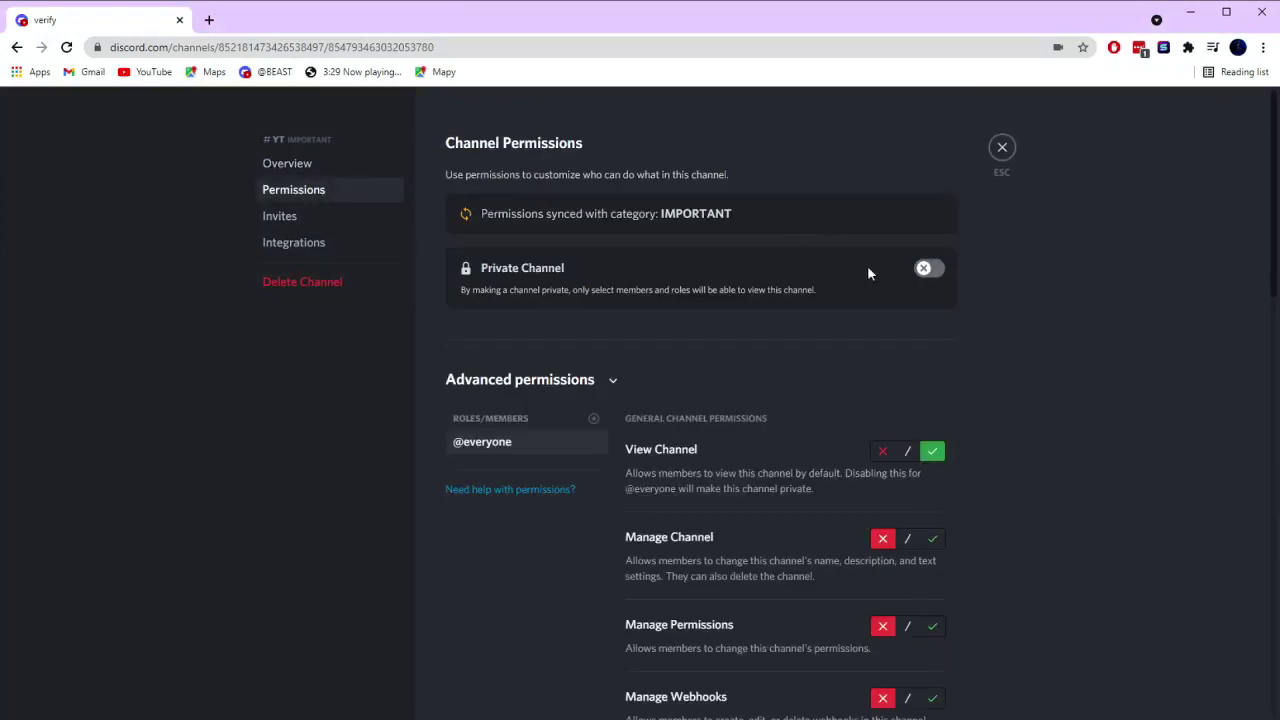
{"action": "left_click", "coordinate": [1002, 147]}
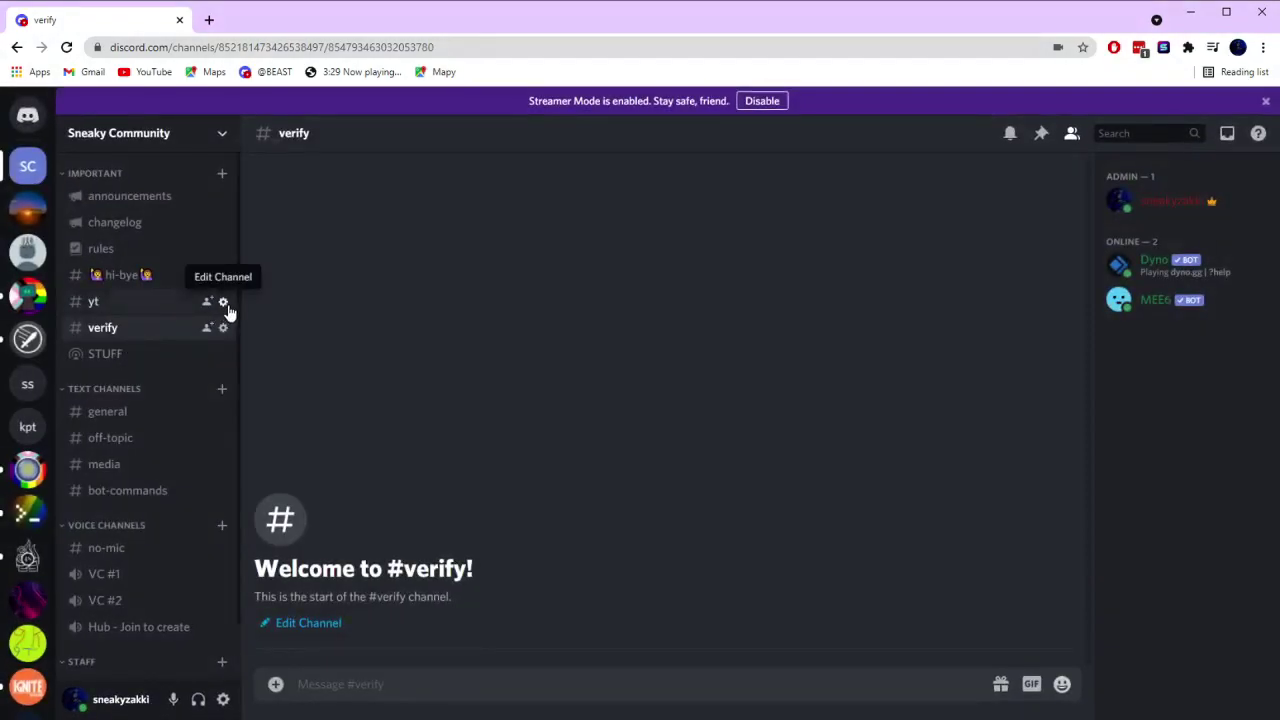
{"action": "left_click", "coordinate": [225, 304]}
{"action": "left_click", "coordinate": [288, 189]}
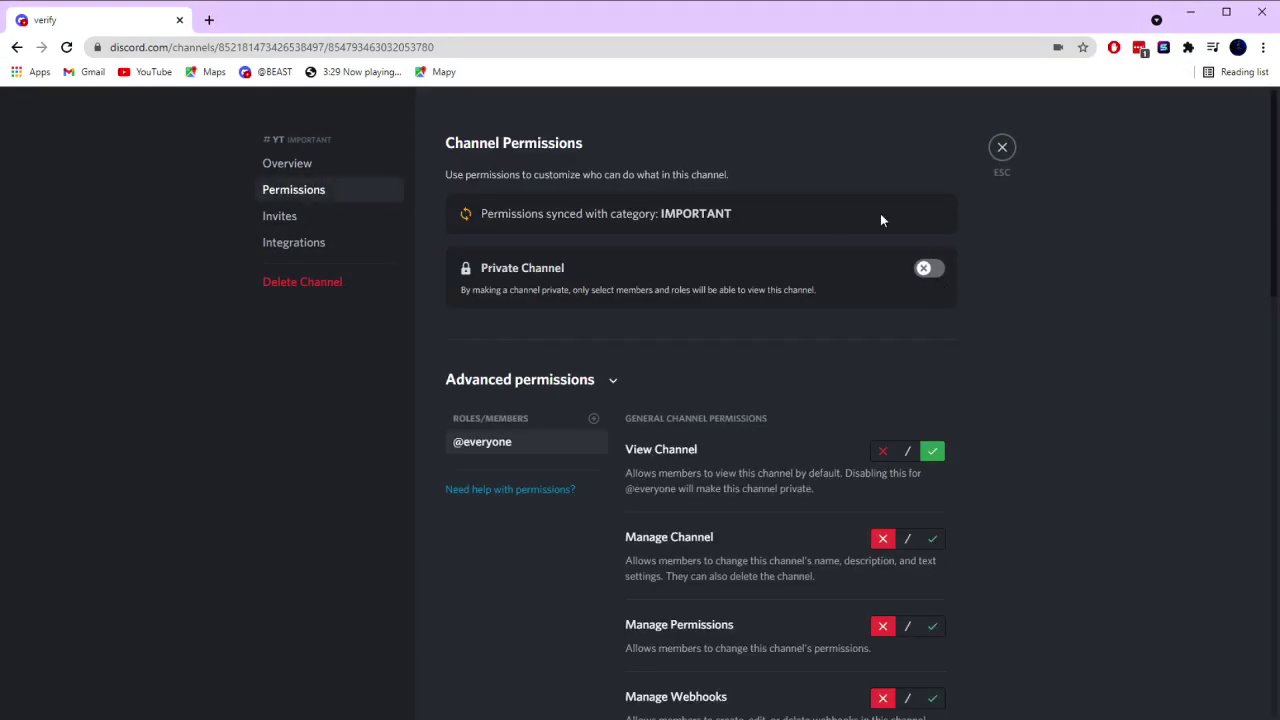
{"action": "left_click", "coordinate": [1002, 148]}
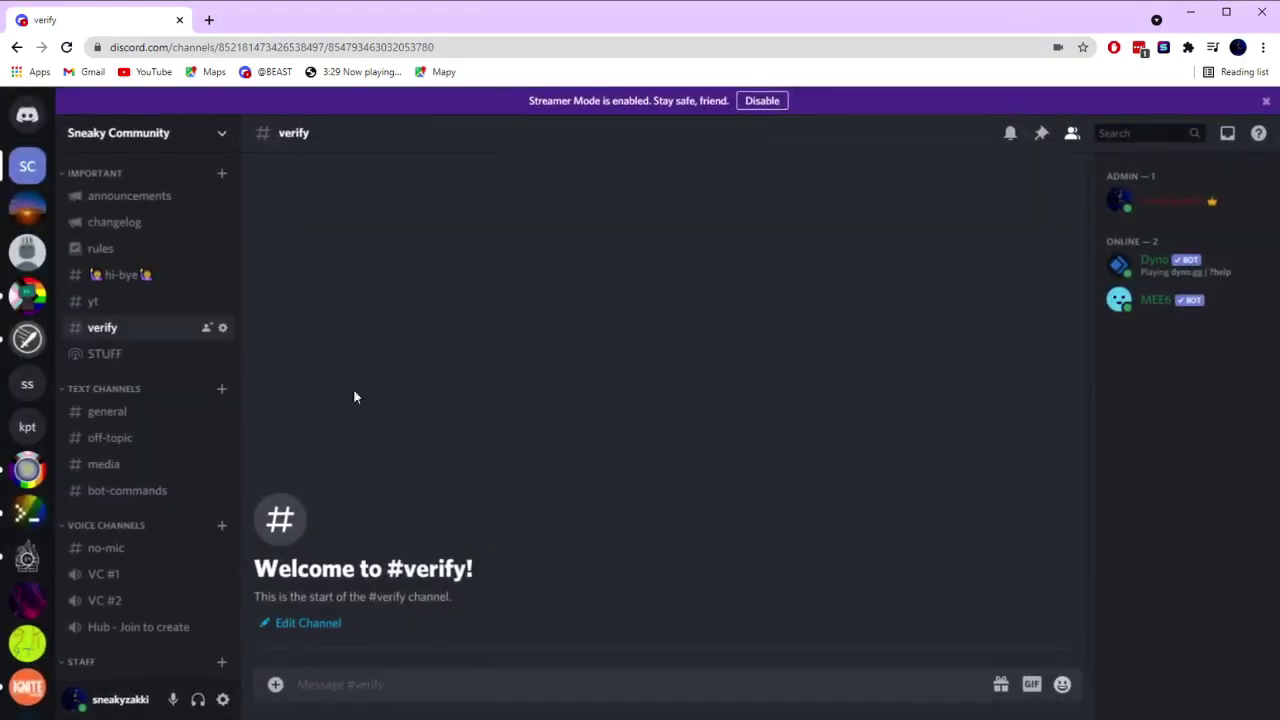
{"action": "left_click", "coordinate": [223, 353]}
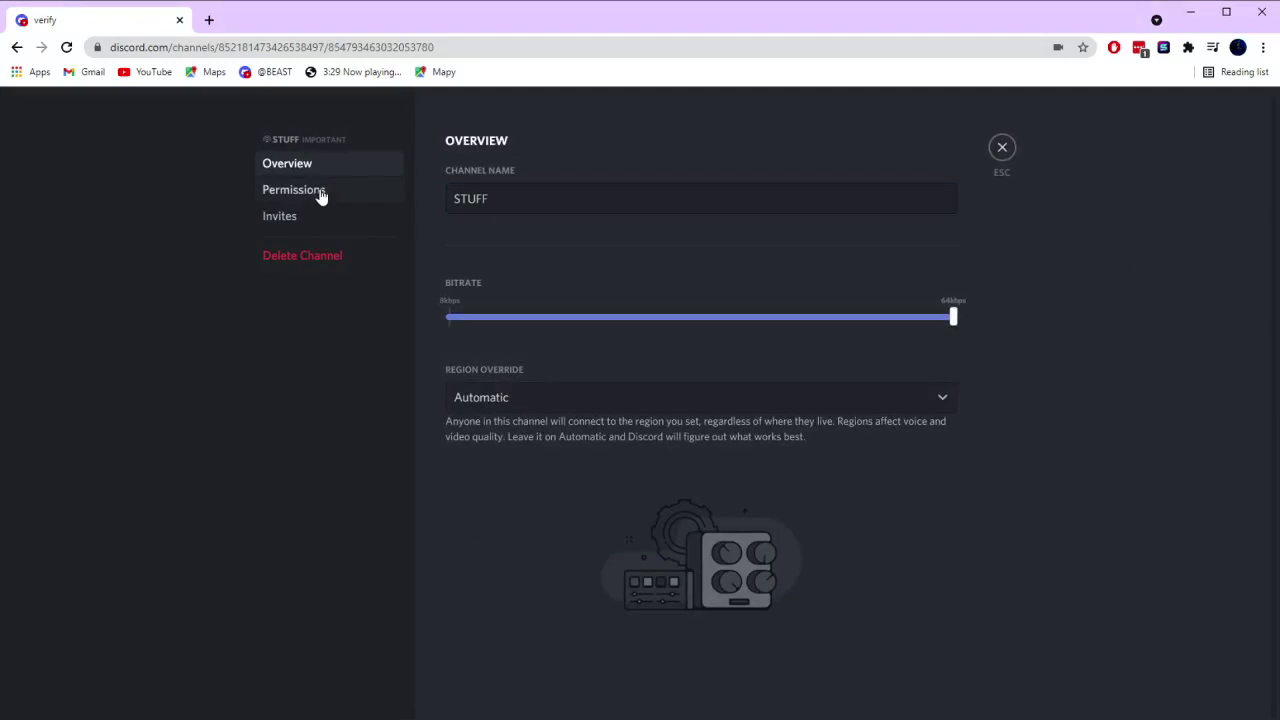
{"action": "left_click", "coordinate": [336, 190]}
{"action": "scroll", "coordinate": [920, 250], "scroll_direction": "down", "scroll_amount": 3}
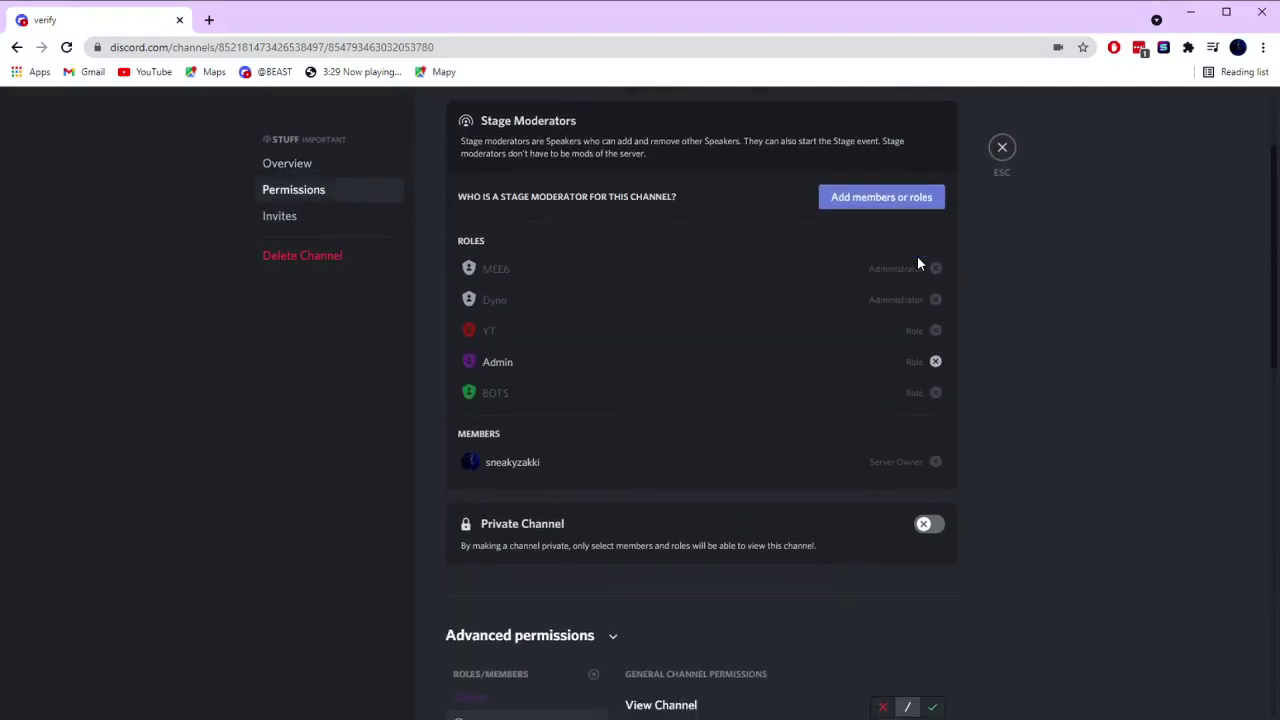
{"action": "scroll", "coordinate": [800, 420], "scroll_direction": "down", "scroll_amount": 6}
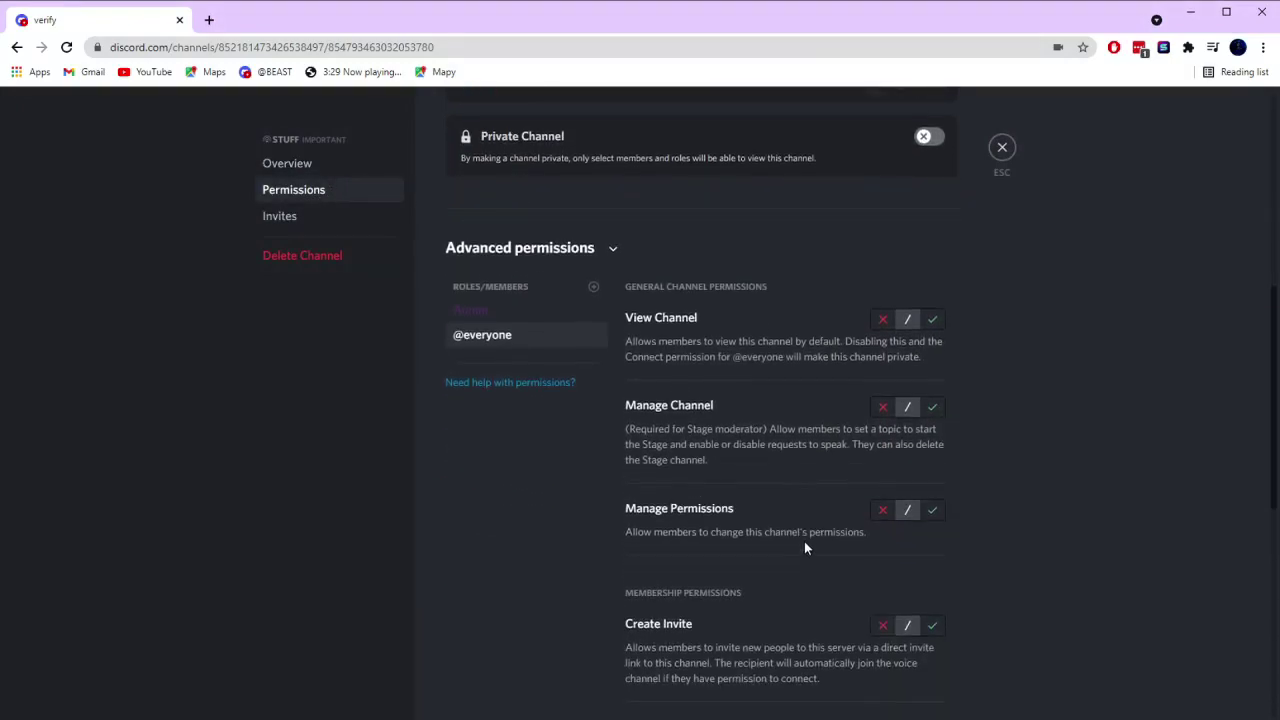
{"action": "scroll", "coordinate": [812, 490], "scroll_direction": "down", "scroll_amount": 2}
{"action": "scroll", "coordinate": [816, 480], "scroll_direction": "up", "scroll_amount": 2}
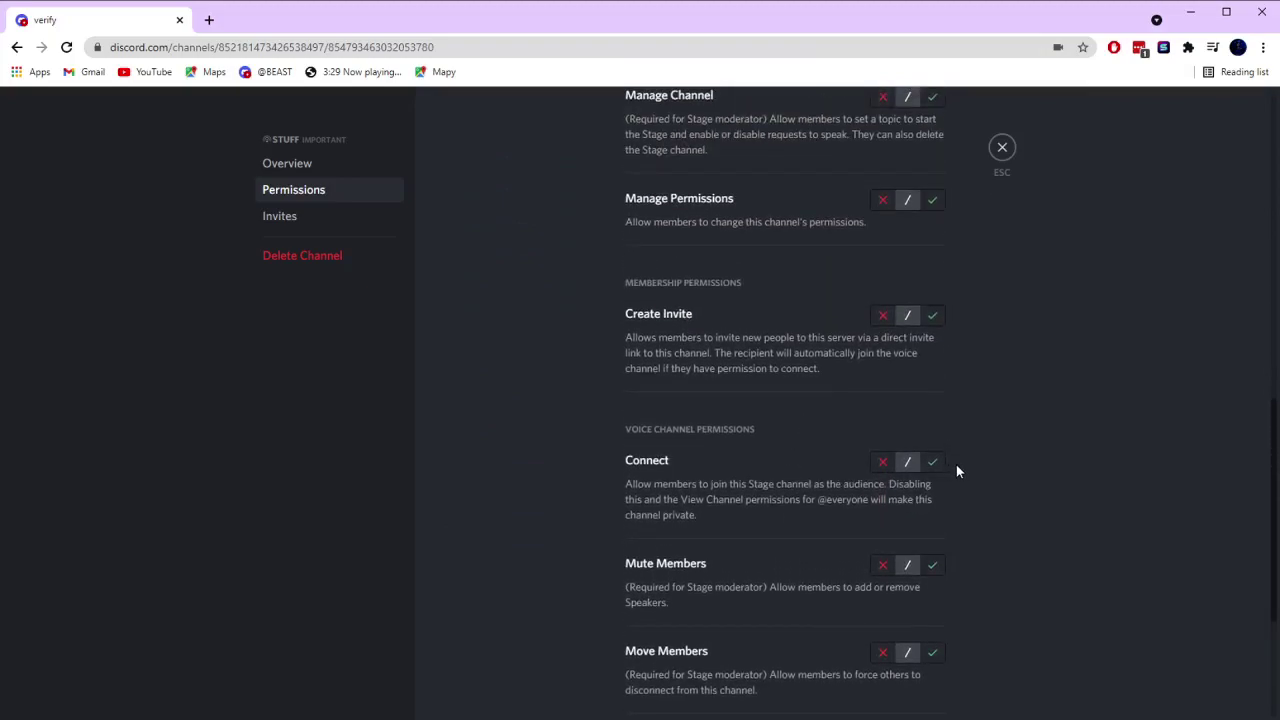
{"action": "left_click", "coordinate": [934, 461]}
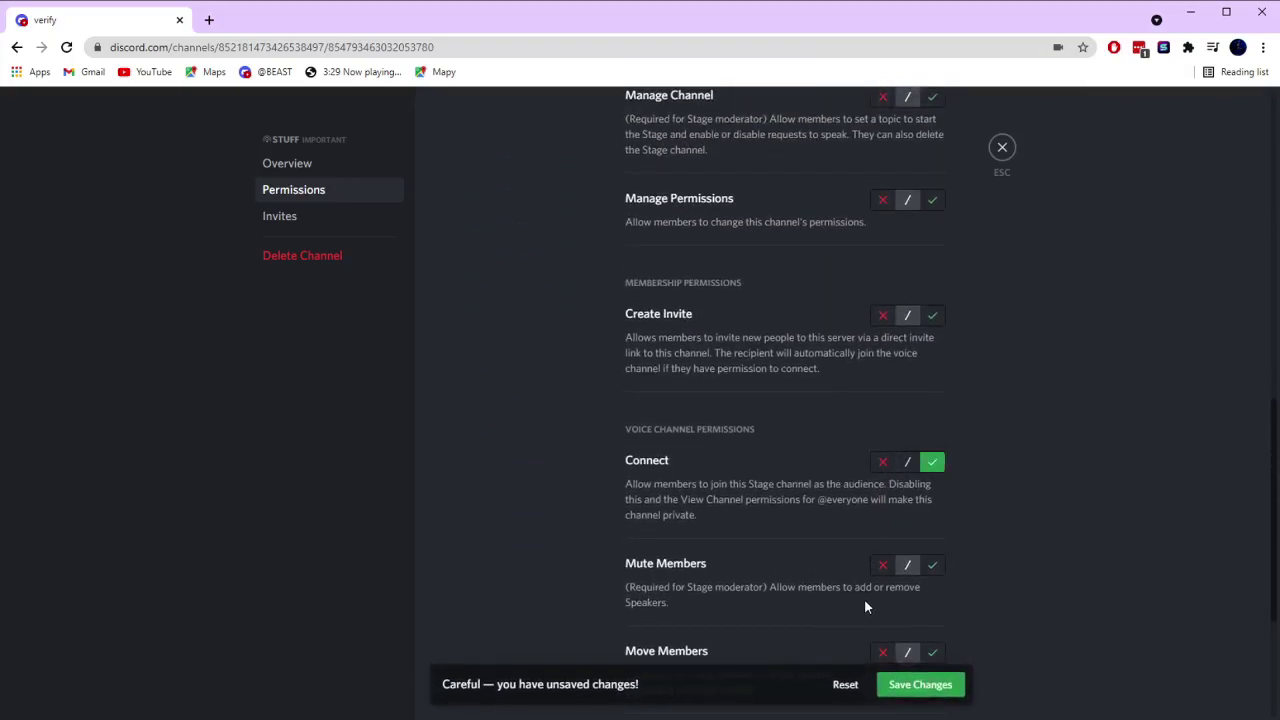
{"action": "left_click", "coordinate": [882, 566]}
{"action": "scroll", "coordinate": [850, 580], "scroll_direction": "down", "scroll_amount": 3}
{"action": "left_click", "coordinate": [883, 503]}
{"action": "scroll", "coordinate": [881, 510], "scroll_direction": "down", "scroll_amount": 2}
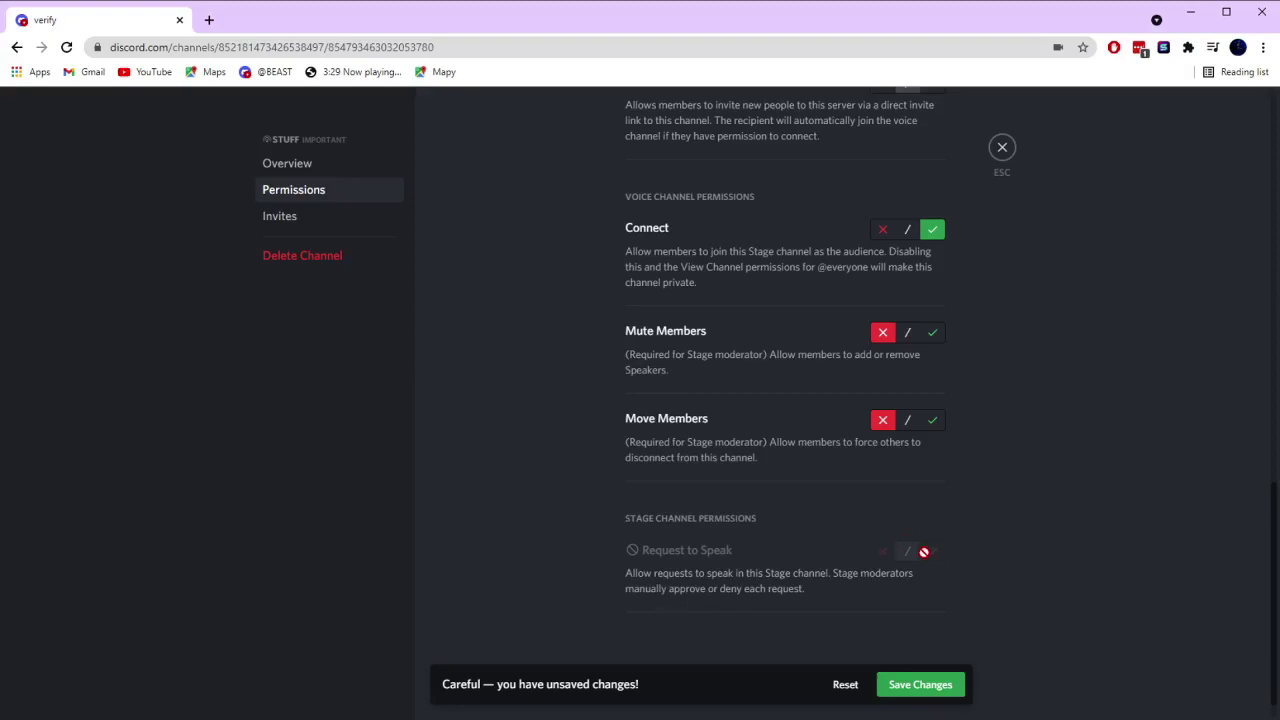
{"action": "scroll", "coordinate": [890, 640], "scroll_direction": "up", "scroll_amount": 5}
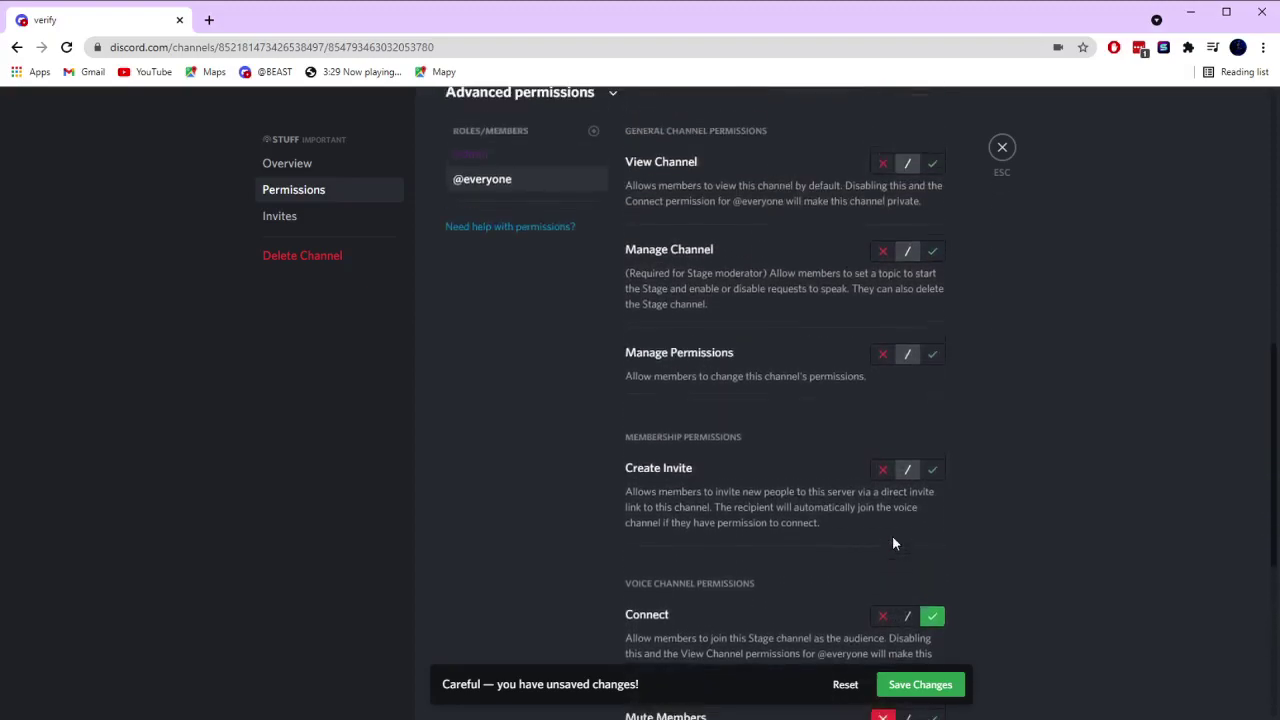
{"action": "left_click", "coordinate": [884, 549]}
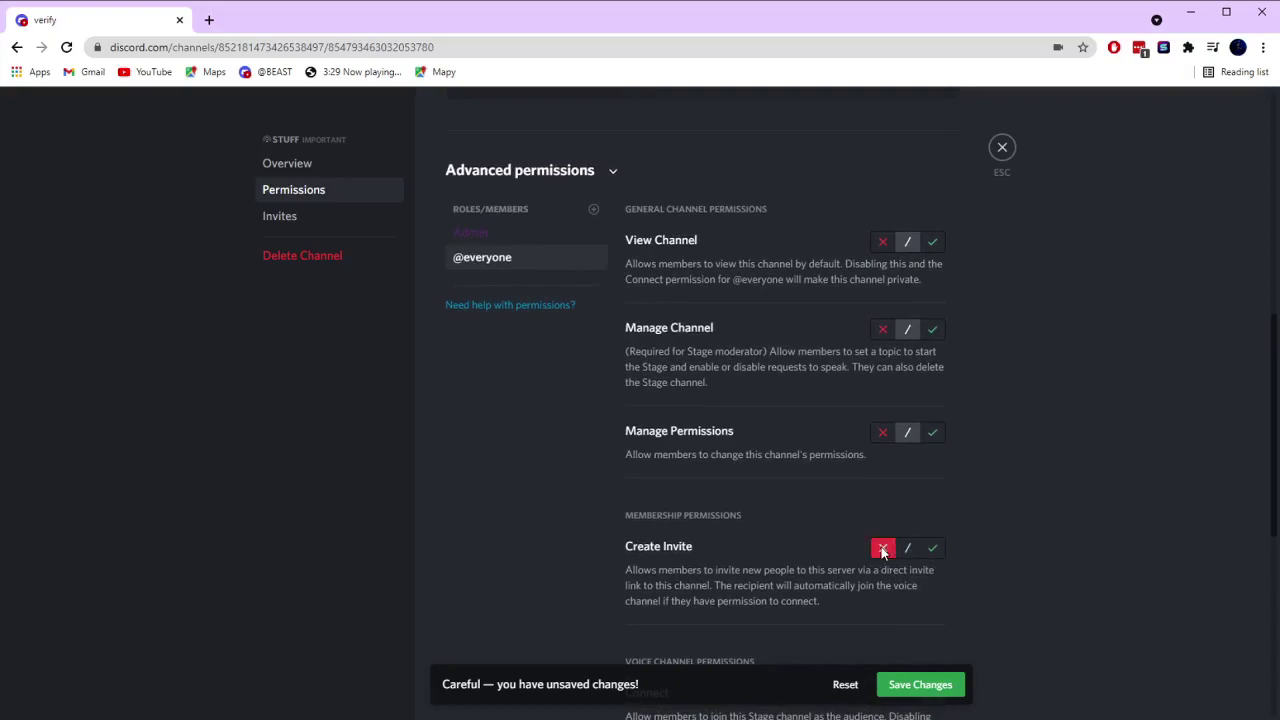
{"action": "left_click", "coordinate": [884, 333]}
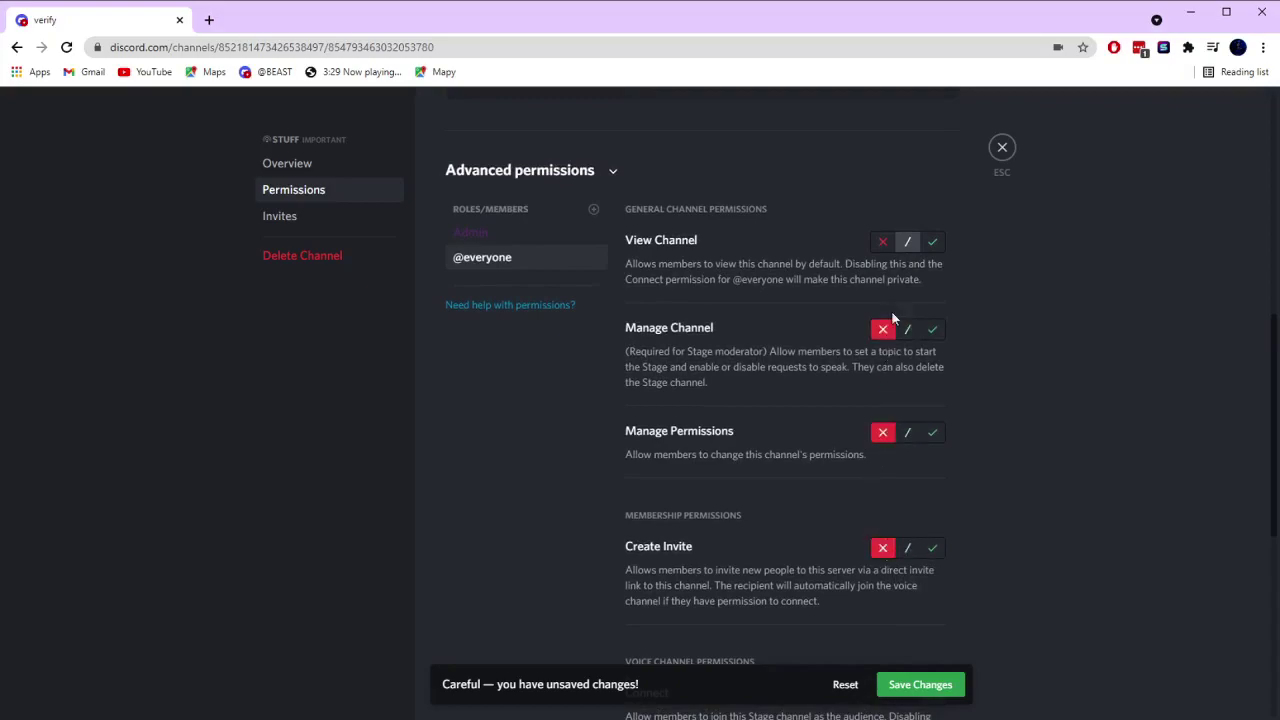
{"action": "left_click", "coordinate": [910, 684]}
{"action": "scroll", "coordinate": [900, 550], "scroll_direction": "down", "scroll_amount": 3}
{"action": "left_click", "coordinate": [887, 460]}
{"action": "left_click", "coordinate": [908, 688]}
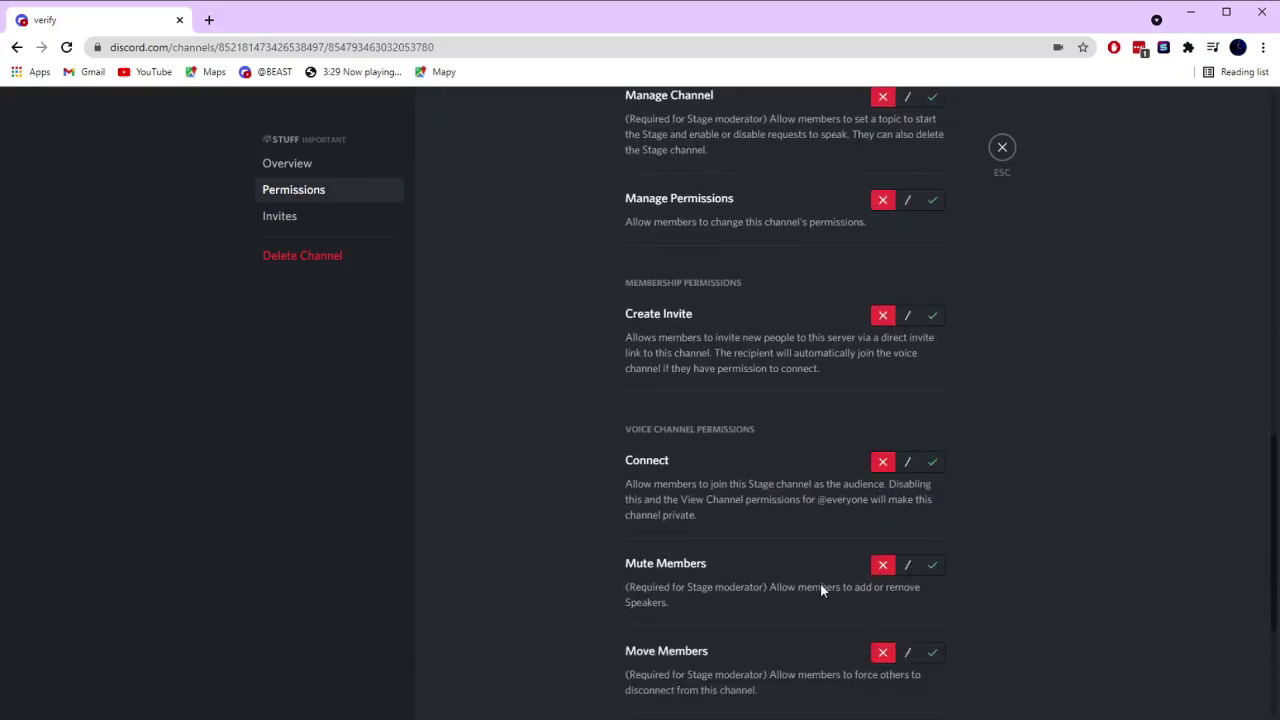
For the Admin role in the STUFF channel, allow View Channel and deny Manage Permissions and Create Invite.
{"action": "scroll", "coordinate": [790, 560], "scroll_direction": "up", "scroll_amount": 4}
{"action": "scroll", "coordinate": [470, 300], "scroll_direction": "up", "scroll_amount": 2}
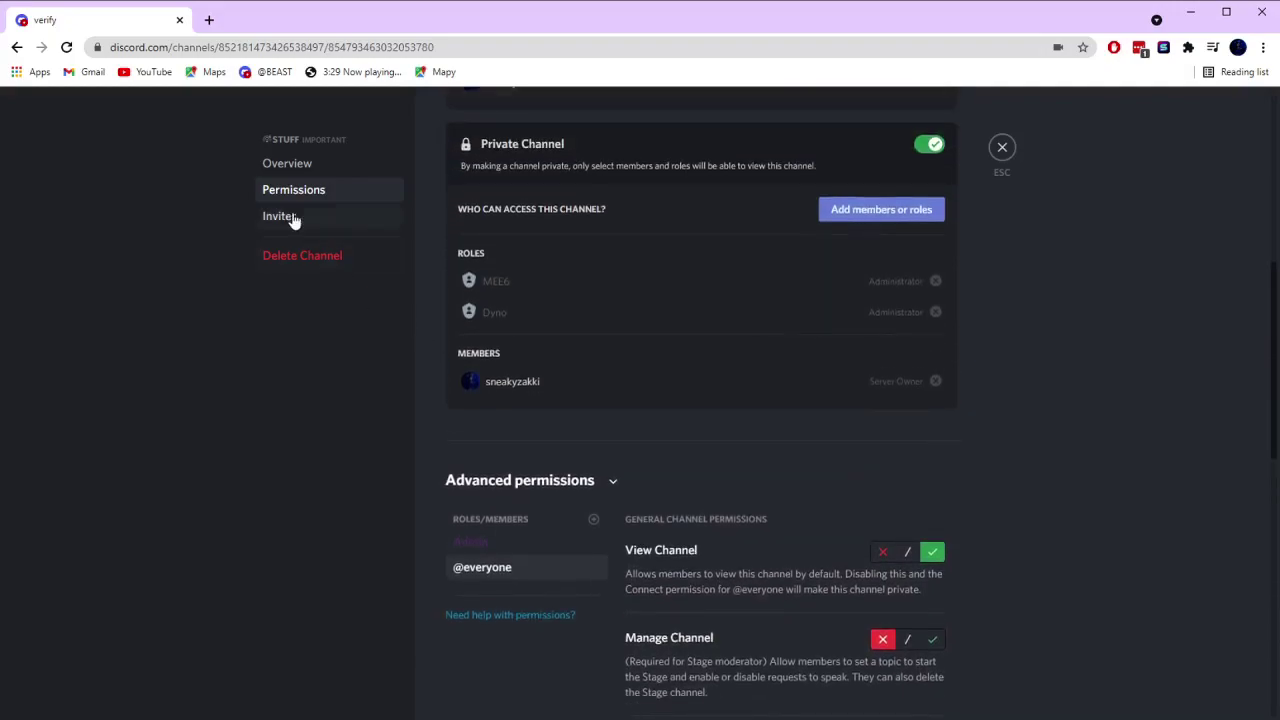
{"action": "left_click", "coordinate": [580, 541]}
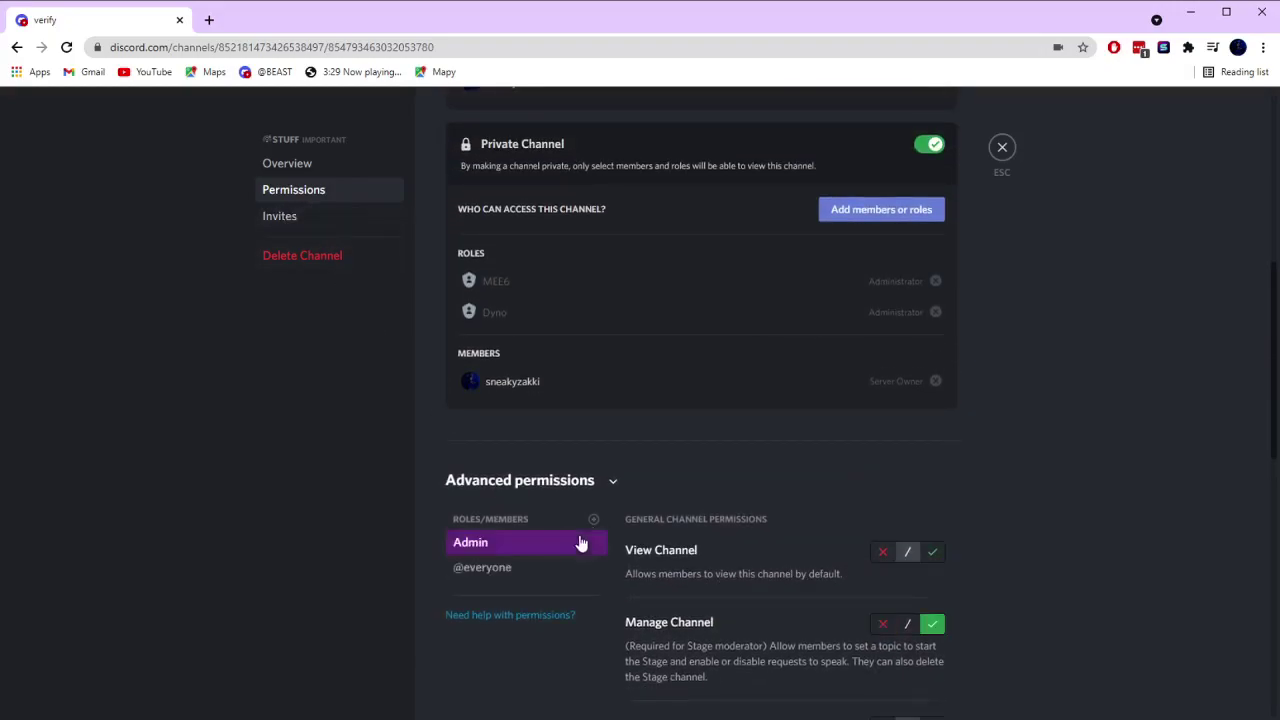
{"action": "scroll", "coordinate": [731, 498], "scroll_direction": "down", "scroll_amount": 3}
{"action": "left_click", "coordinate": [934, 319]}
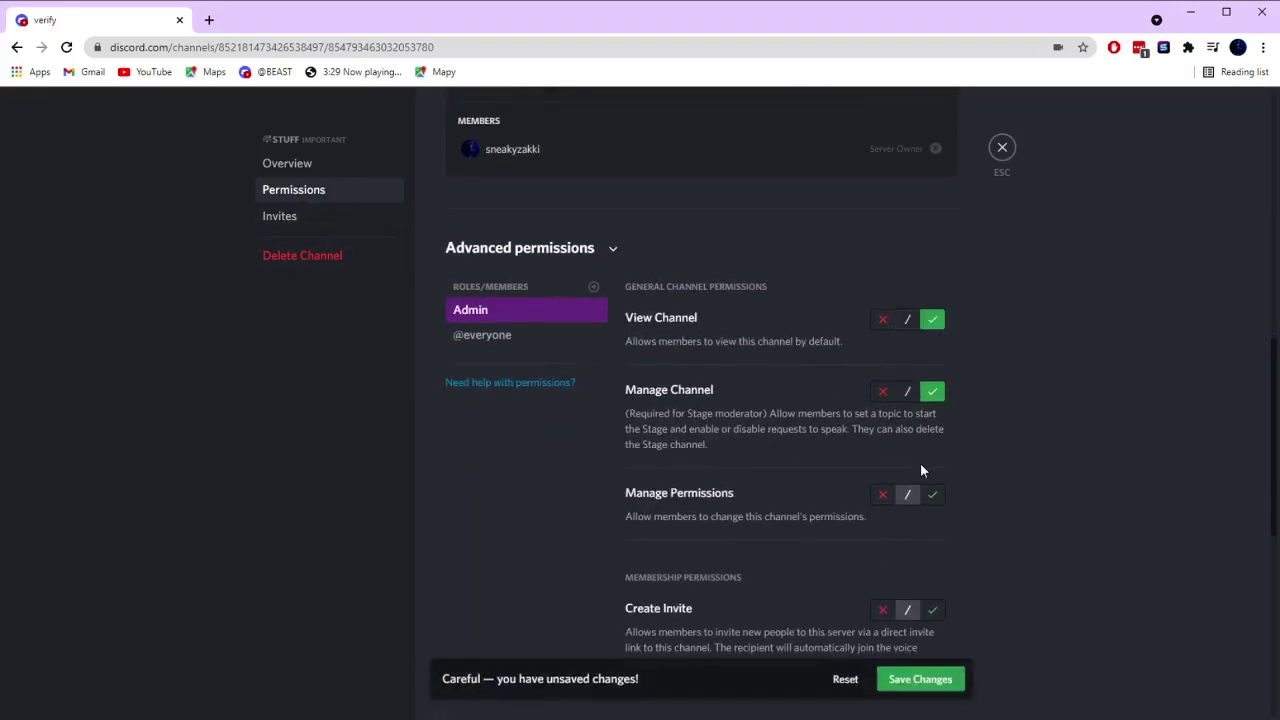
{"action": "left_click", "coordinate": [883, 494]}
{"action": "scroll", "coordinate": [886, 560], "scroll_direction": "down", "scroll_amount": 1}
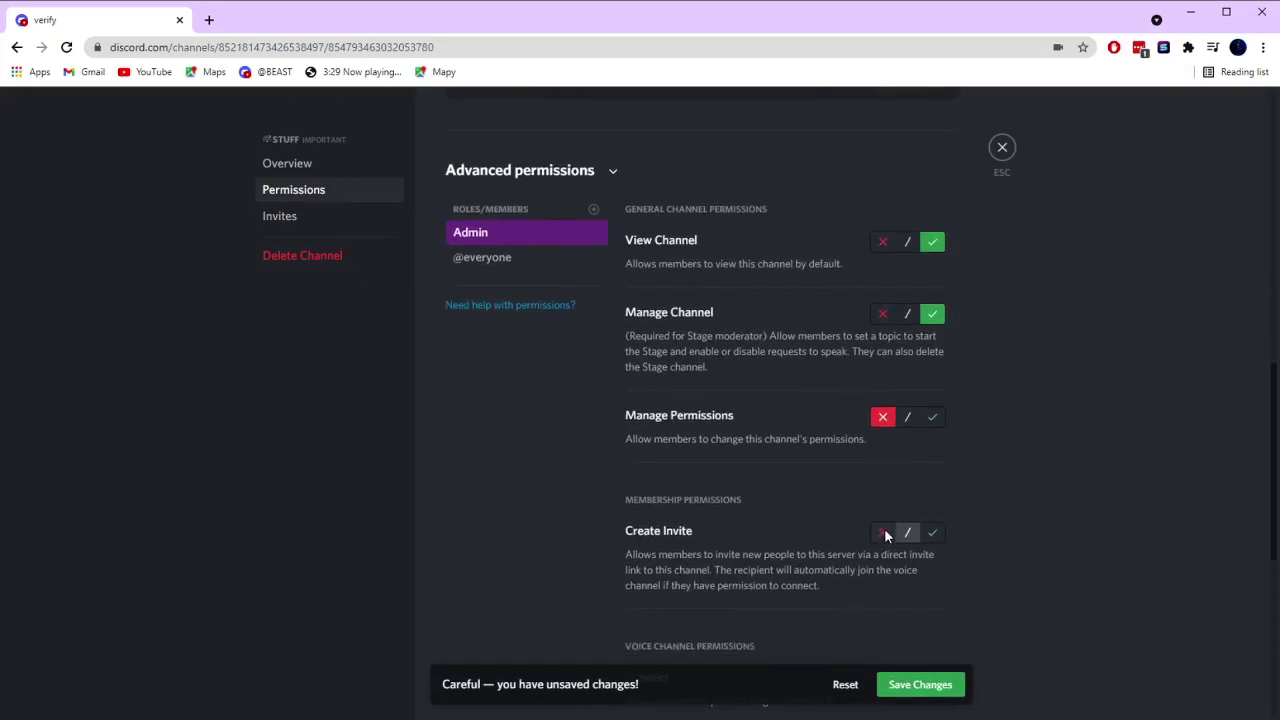
{"action": "left_click", "coordinate": [884, 529]}
Allow Connect for the Admin role in STUFF and save the changes.
{"action": "scroll", "coordinate": [884, 529], "scroll_direction": "down", "scroll_amount": 2}
{"action": "left_click", "coordinate": [932, 524]}
{"action": "scroll", "coordinate": [930, 528], "scroll_direction": "down", "scroll_amount": 4}
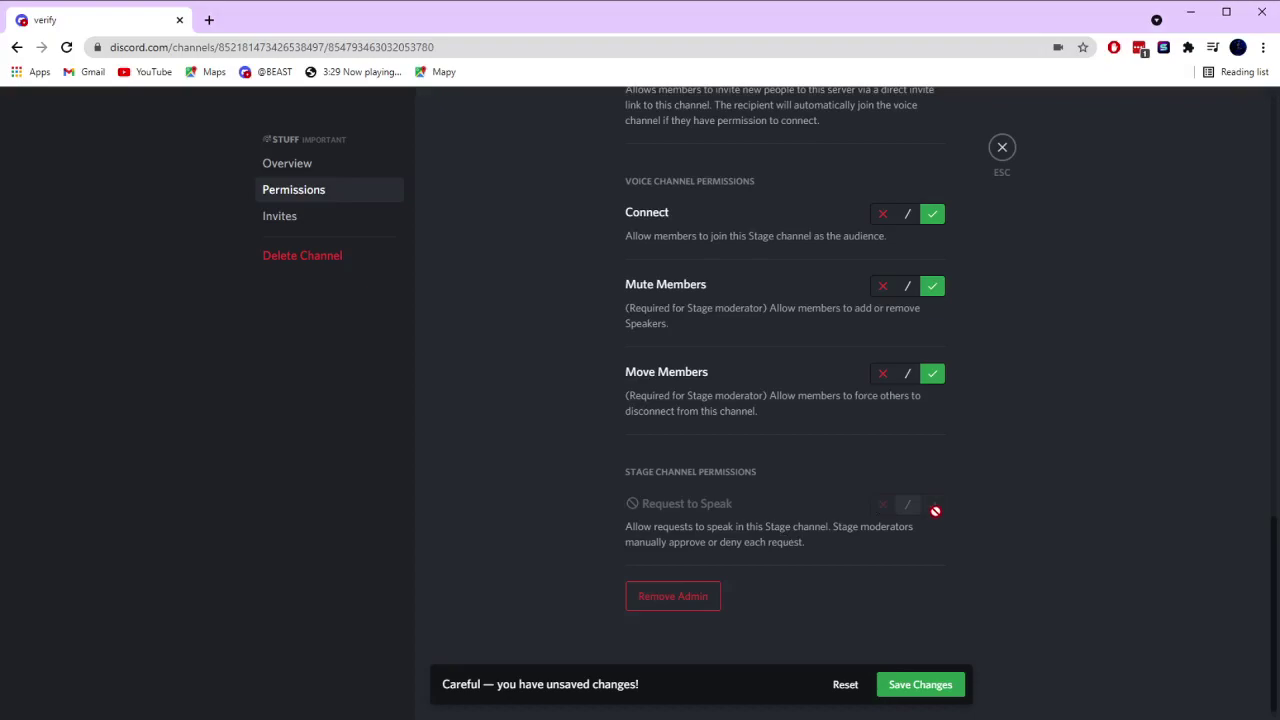
{"action": "left_click", "coordinate": [924, 692]}
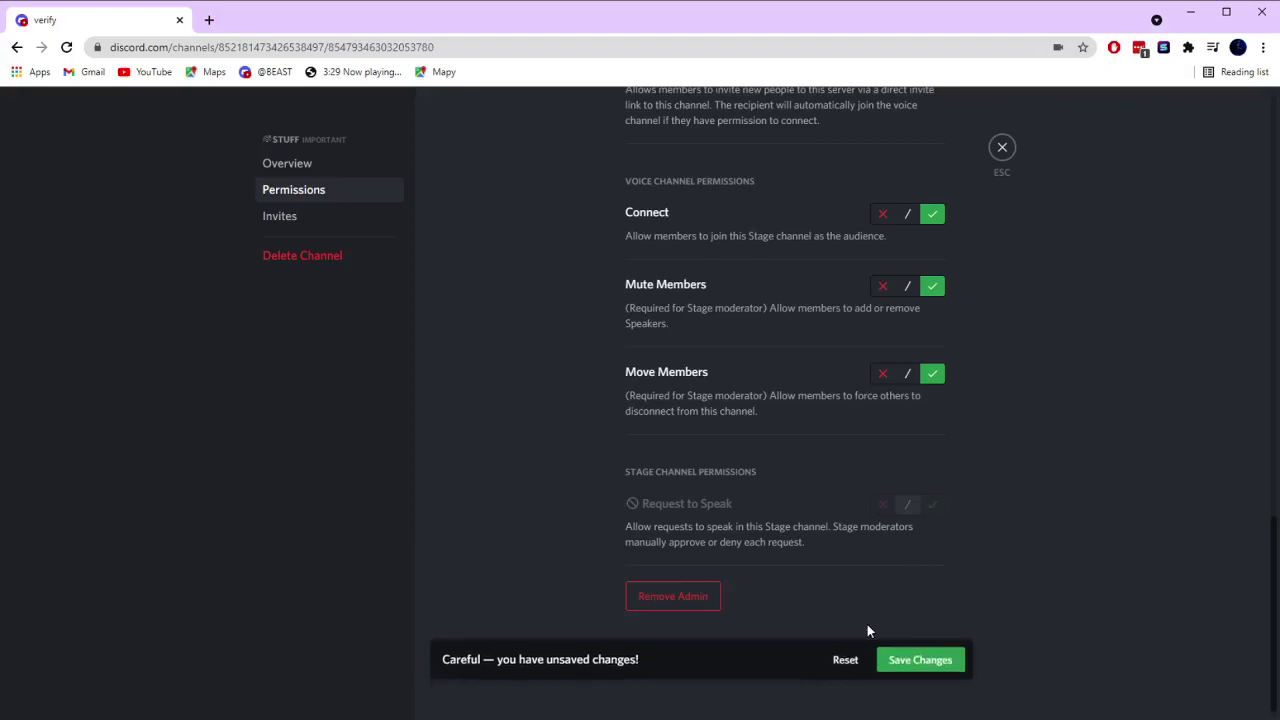
Add the Member role to the STUFF channel's advanced permissions and allow it View Channel.
{"action": "scroll", "coordinate": [500, 633], "scroll_direction": "up", "scroll_amount": 10}
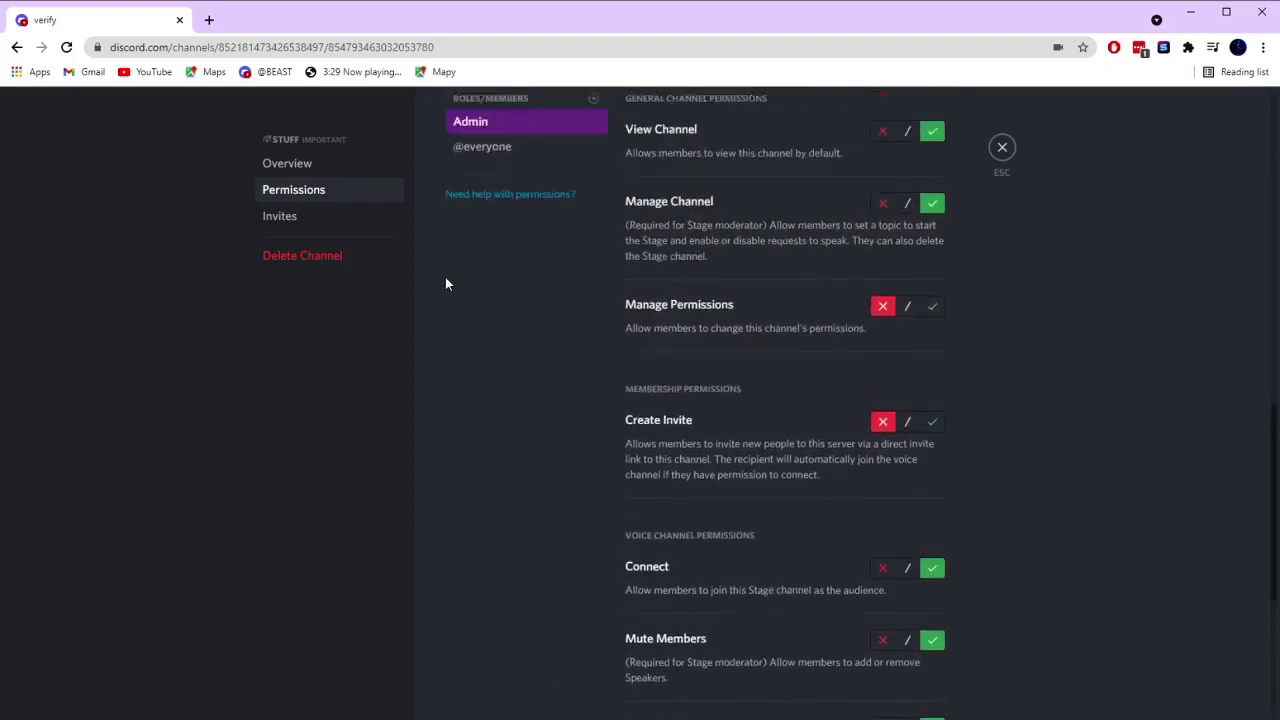
{"action": "left_click", "coordinate": [593, 519]}
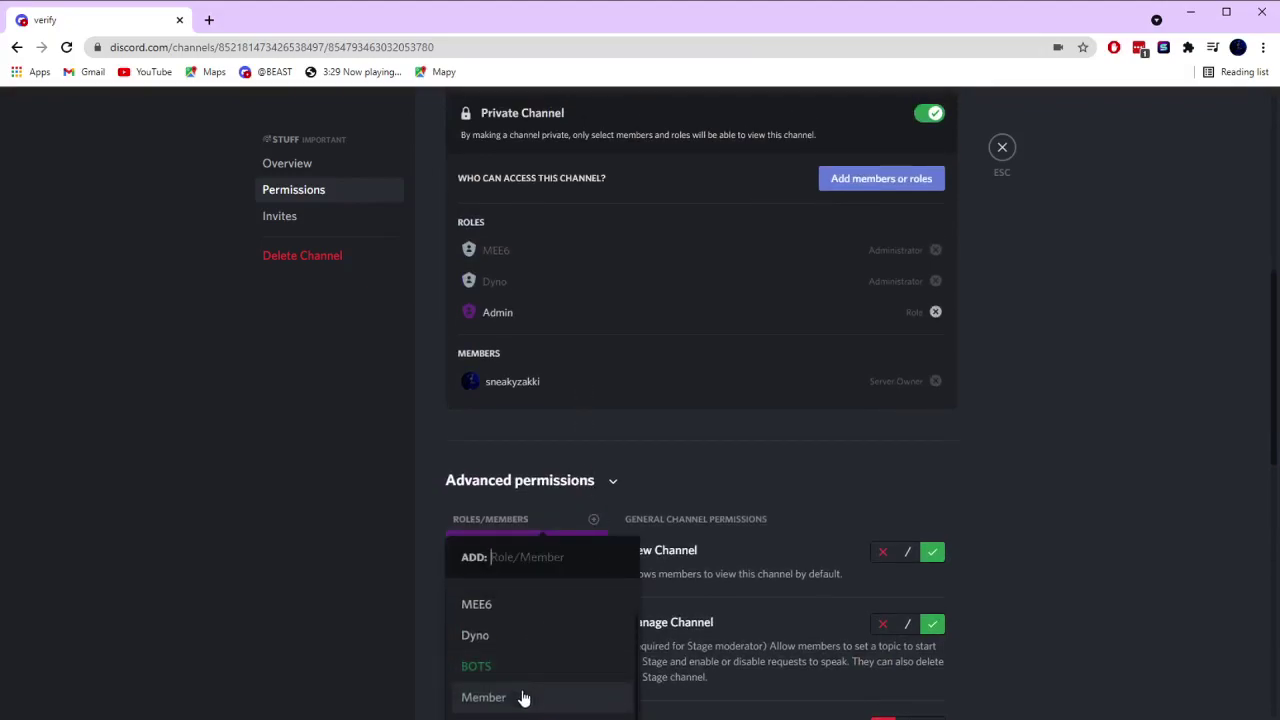
{"action": "left_click", "coordinate": [520, 694]}
{"action": "scroll", "coordinate": [660, 495], "scroll_direction": "down", "scroll_amount": 2}
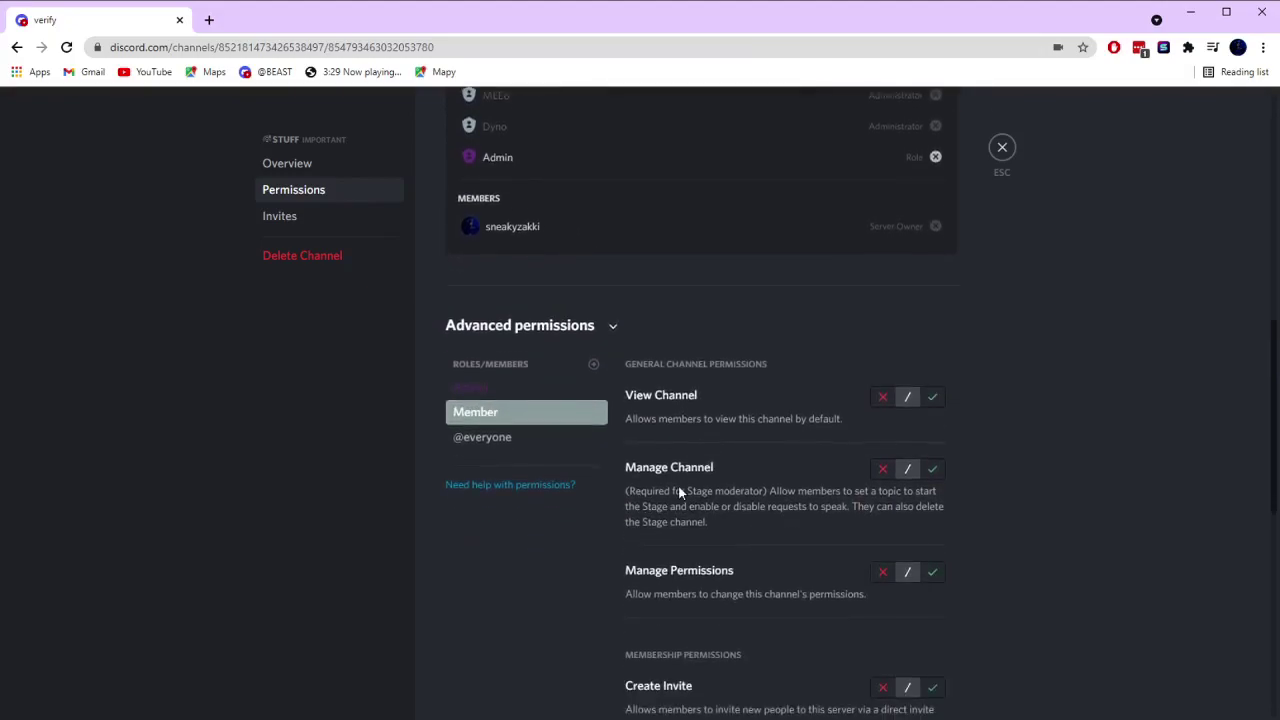
{"action": "left_click", "coordinate": [930, 397]}
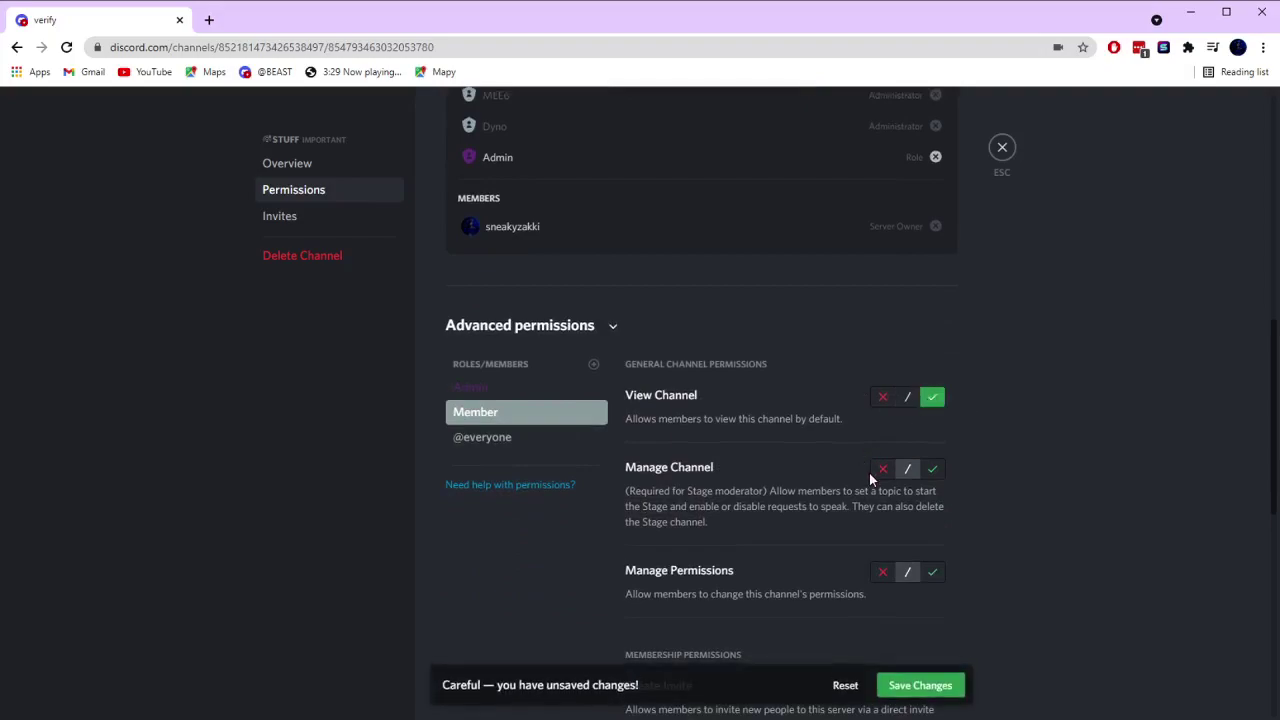
For the Member role in STUFF, deny Manage Channel, Manage Permissions and Create Invite, and allow Connect.
{"action": "scroll", "coordinate": [881, 565], "scroll_direction": "down", "scroll_amount": 2}
{"action": "left_click", "coordinate": [883, 533]}
{"action": "scroll", "coordinate": [880, 522], "scroll_direction": "down", "scroll_amount": 2}
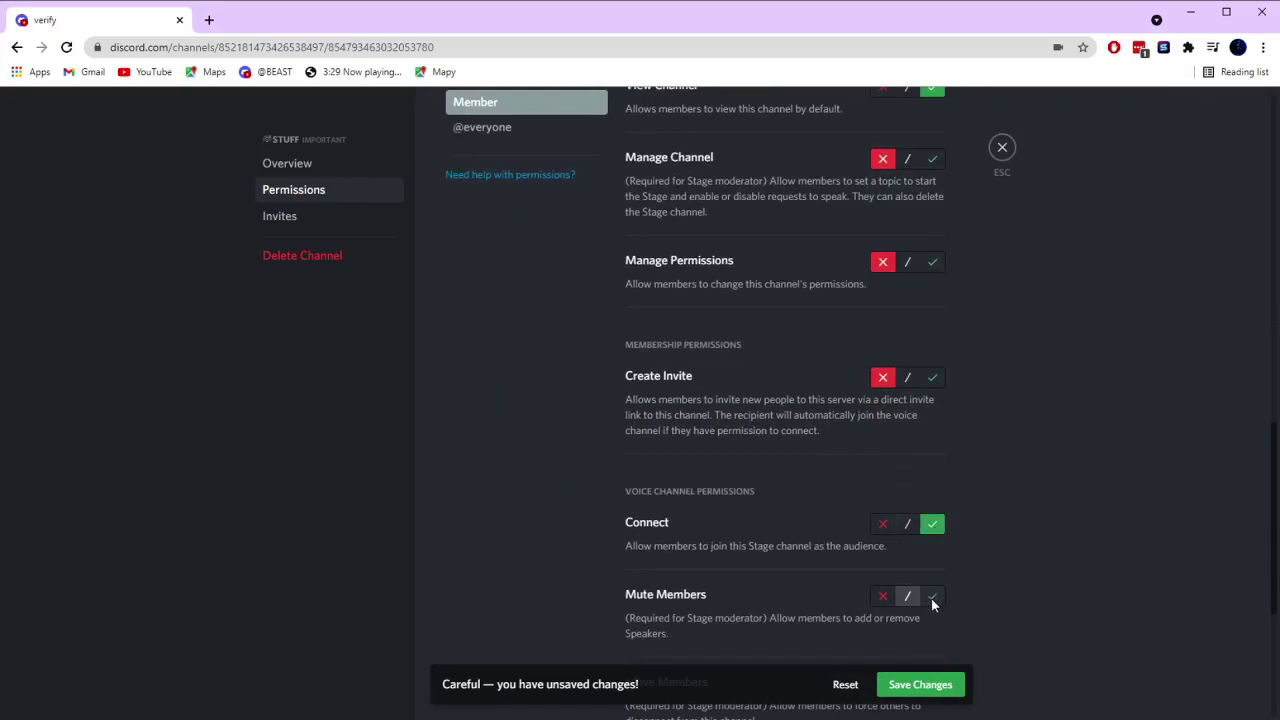
Deny Mute Members and Move Members for the Member role, save the changes, and close the STUFF channel settings.
{"action": "left_click", "coordinate": [884, 597]}
{"action": "scroll", "coordinate": [900, 575], "scroll_direction": "down", "scroll_amount": 2}
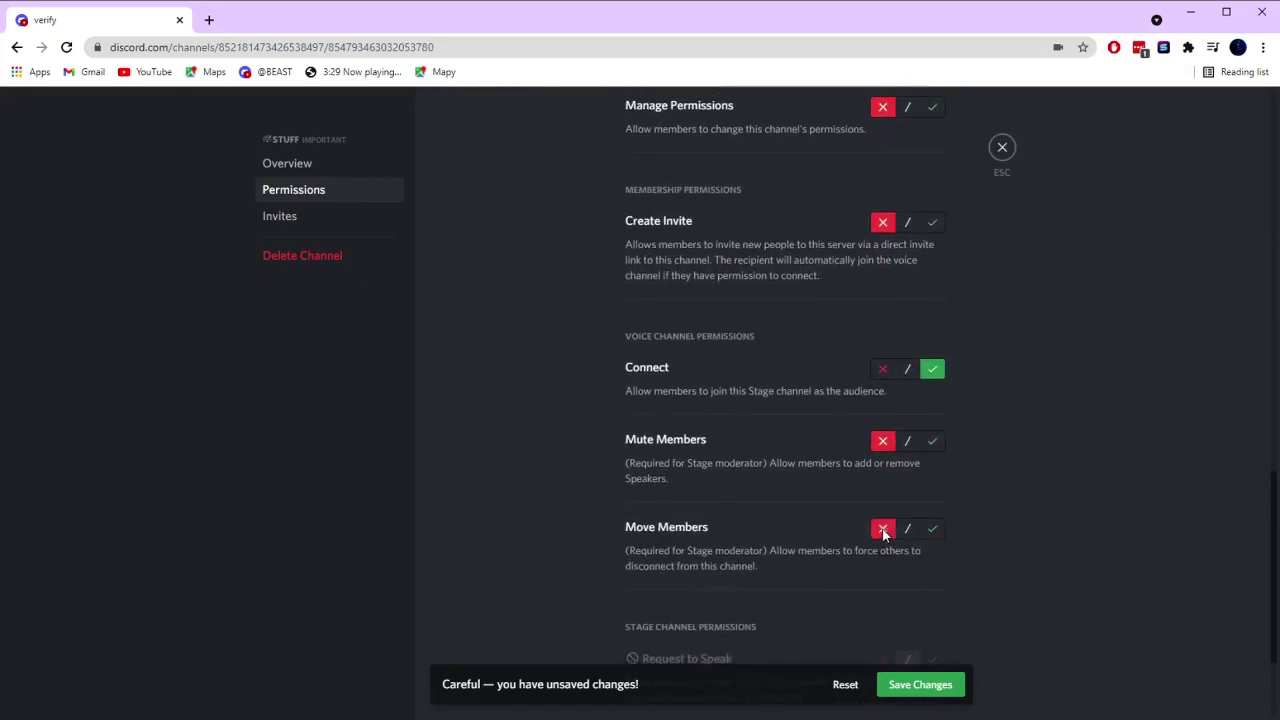
{"action": "left_click", "coordinate": [882, 525]}
{"action": "scroll", "coordinate": [882, 525], "scroll_direction": "down", "scroll_amount": 1}
{"action": "left_click", "coordinate": [920, 684]}
{"action": "scroll", "coordinate": [470, 380], "scroll_direction": "up", "scroll_amount": 10}
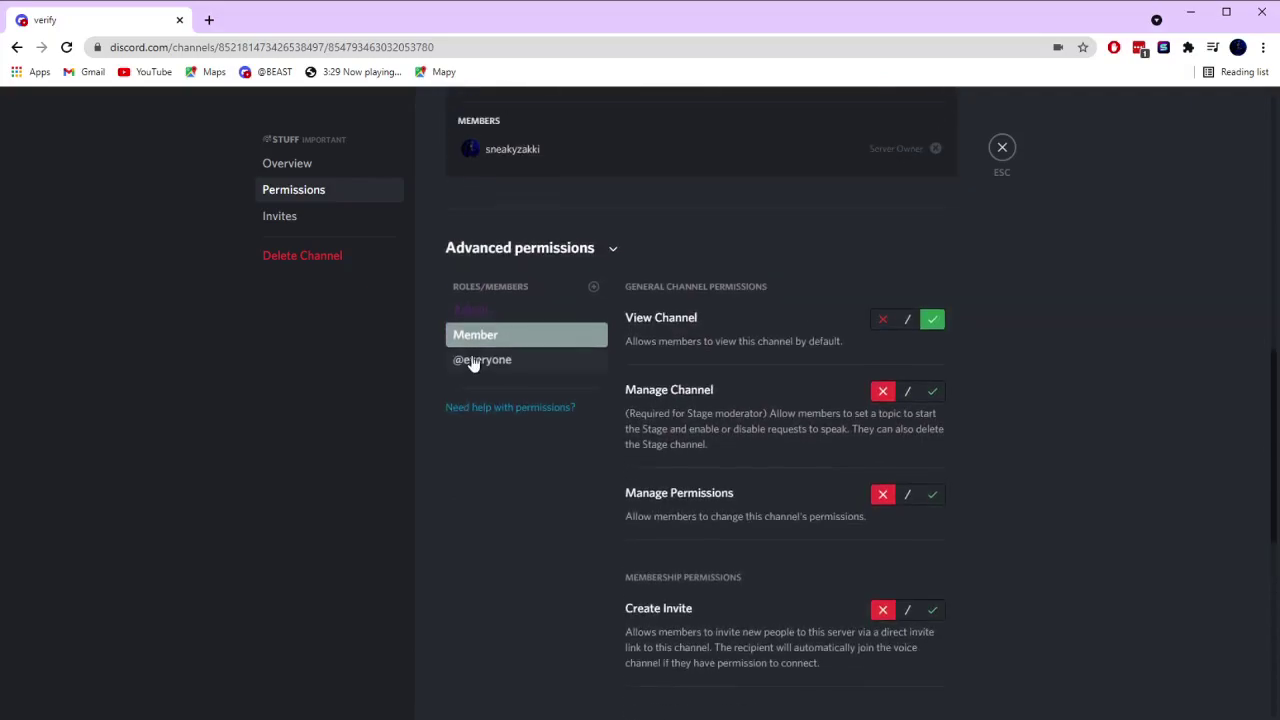
{"action": "scroll", "coordinate": [965, 446], "scroll_direction": "up", "scroll_amount": 5}
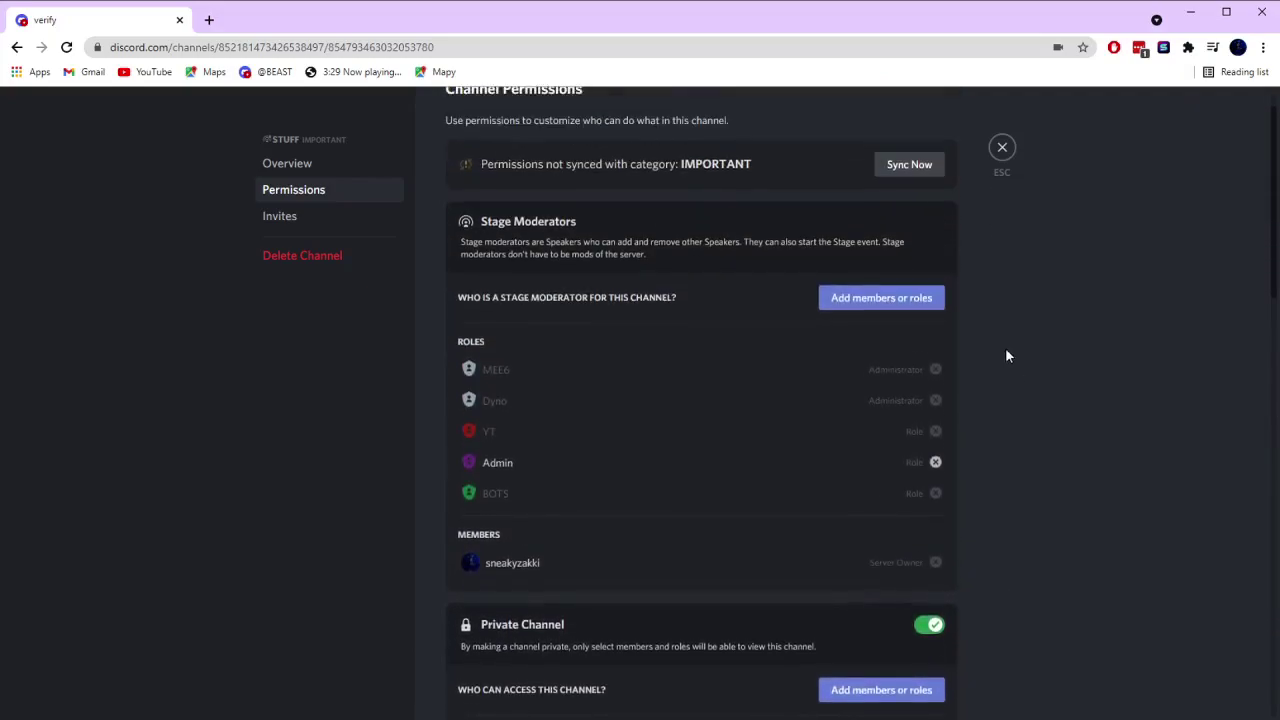
{"action": "left_click", "coordinate": [1002, 148]}
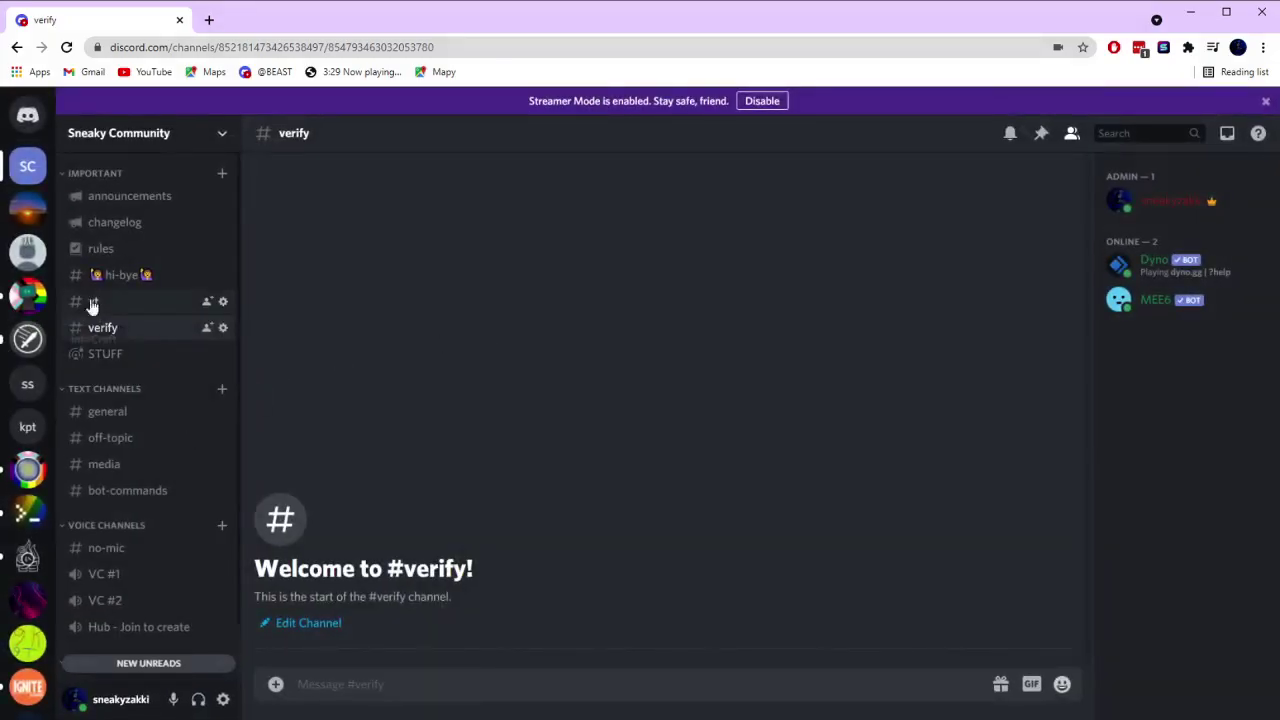
Review the recent permission updates in the logs channel and return to the verify channel.
{"action": "scroll", "coordinate": [158, 640], "scroll_direction": "down", "scroll_amount": 1}
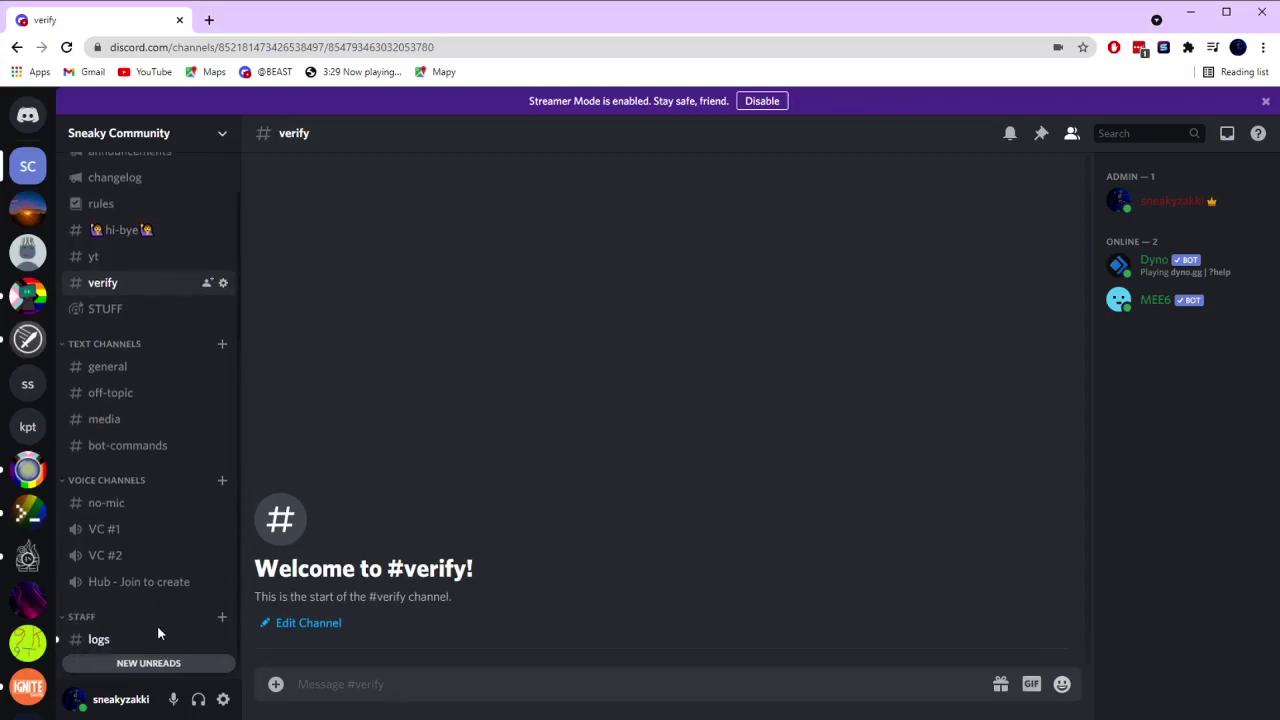
{"action": "left_click", "coordinate": [100, 627]}
{"action": "scroll", "coordinate": [822, 299], "scroll_direction": "down", "scroll_amount": 4}
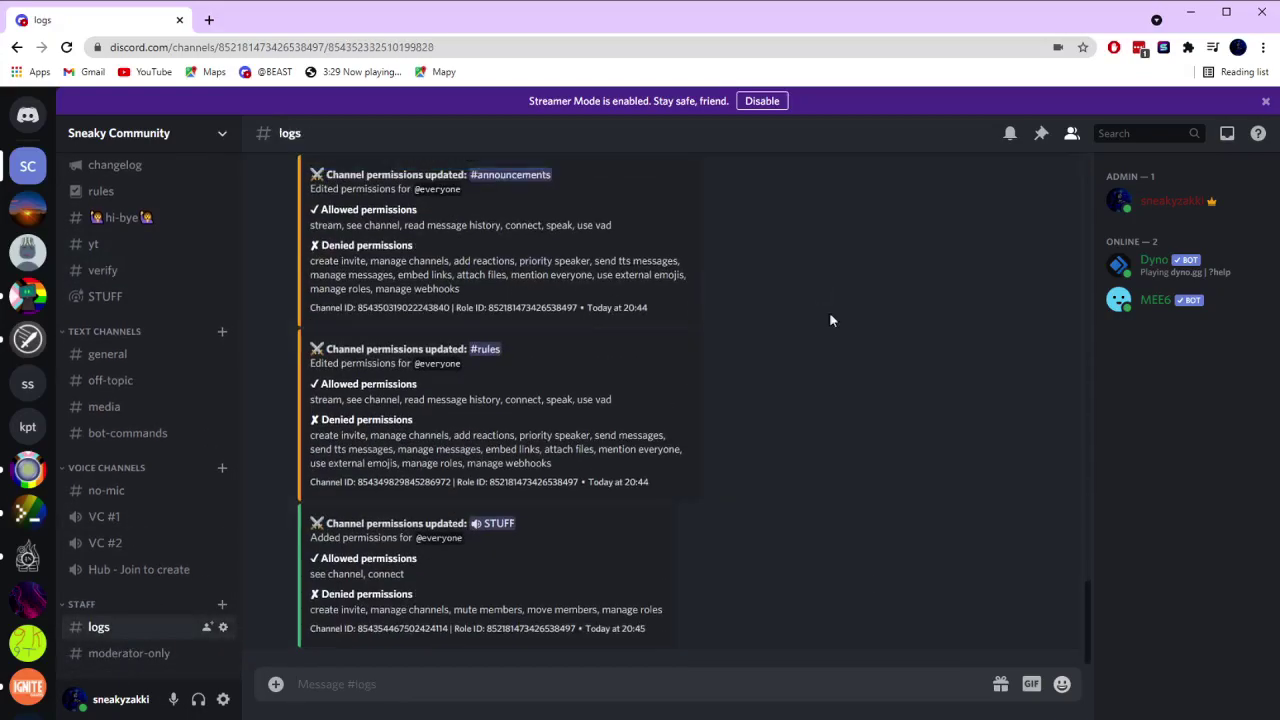
{"action": "scroll", "coordinate": [131, 295], "scroll_direction": "up", "scroll_amount": 1}
{"action": "left_click", "coordinate": [142, 333]}
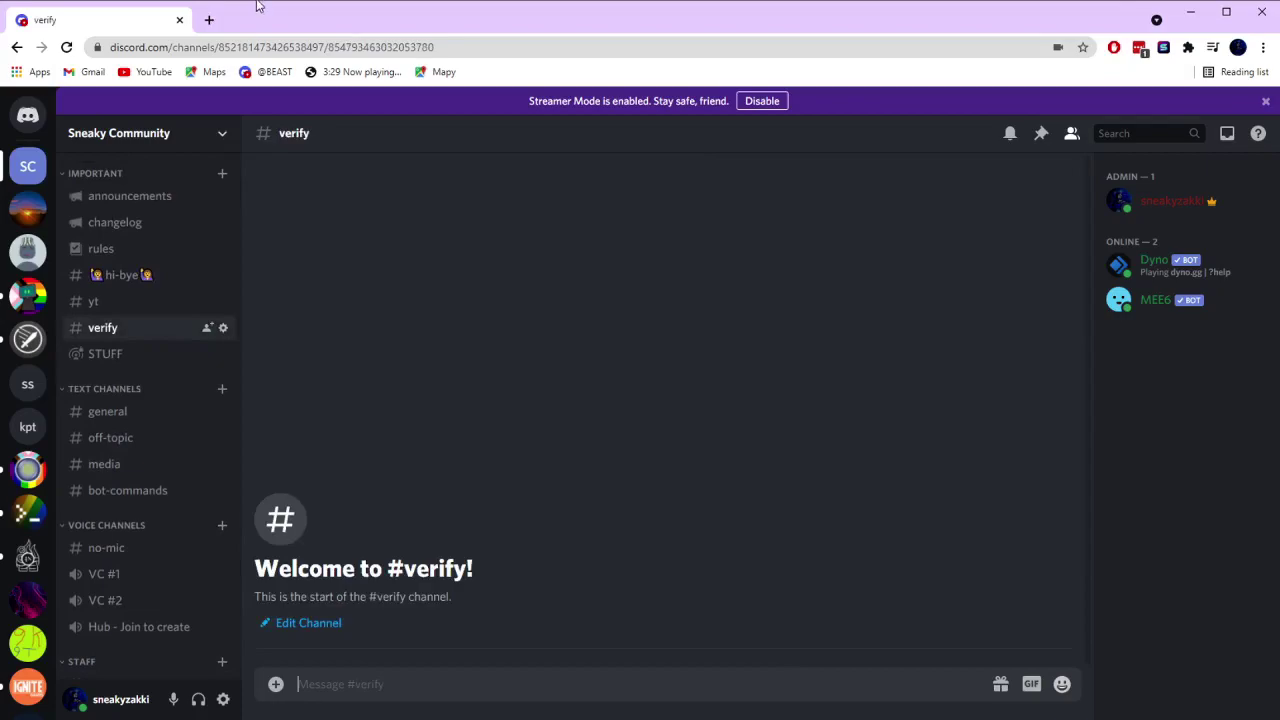
Switch to the MEE6 website in a new browser tab and open the dashboard for the Sneaky Community server.
{"action": "left_click", "coordinate": [208, 21]}
{"action": "type", "text": "mee"}
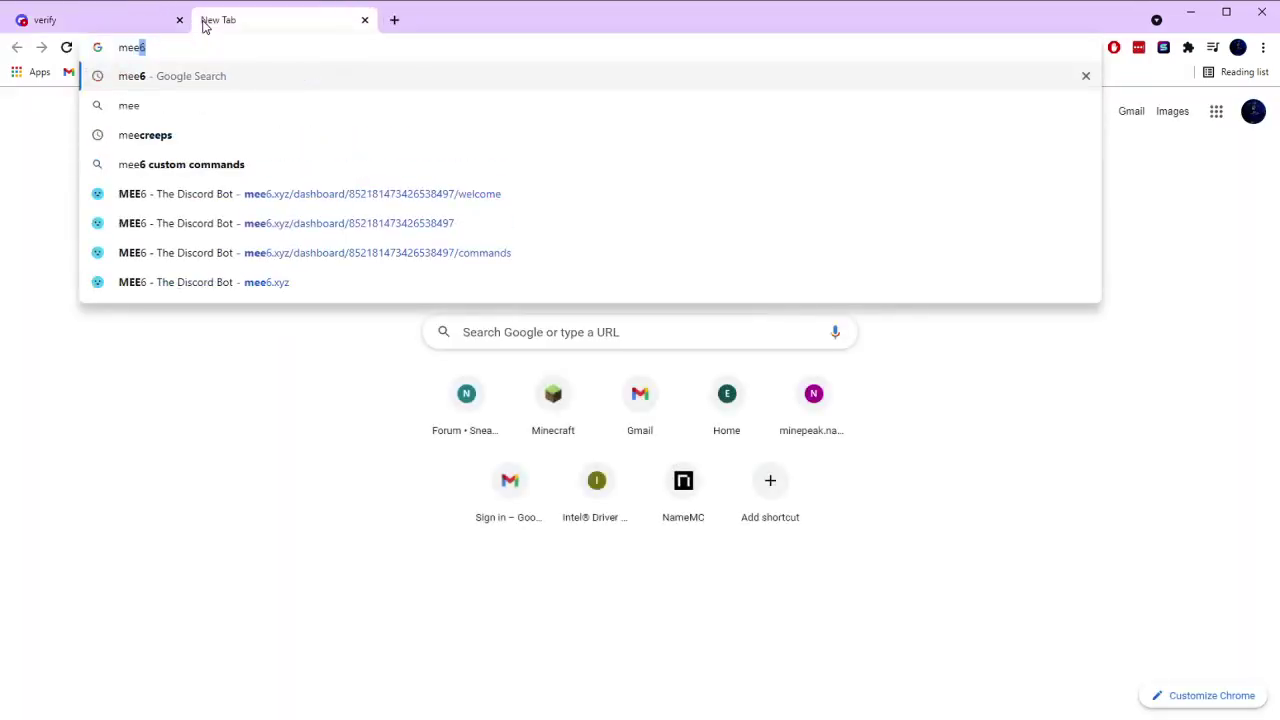
{"action": "key", "text": "Return"}
{"action": "left_click", "coordinate": [270, 256]}
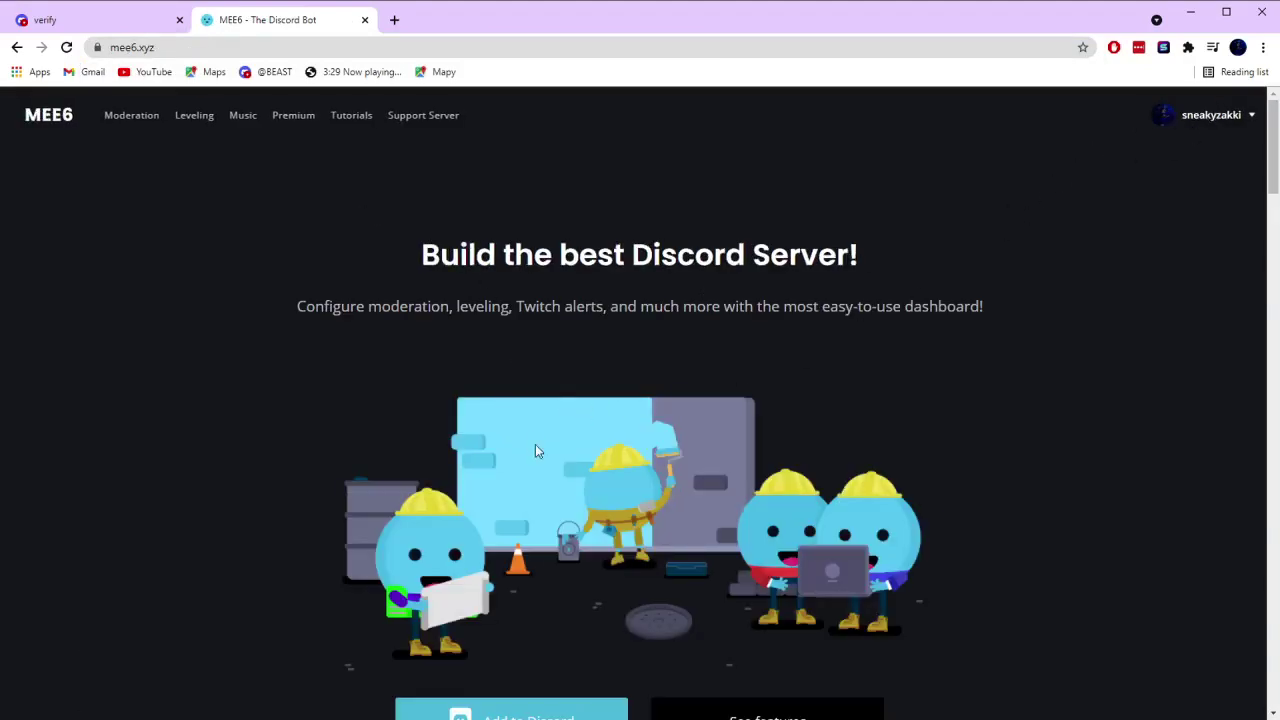
{"action": "scroll", "coordinate": [531, 443], "scroll_direction": "down", "scroll_amount": 3}
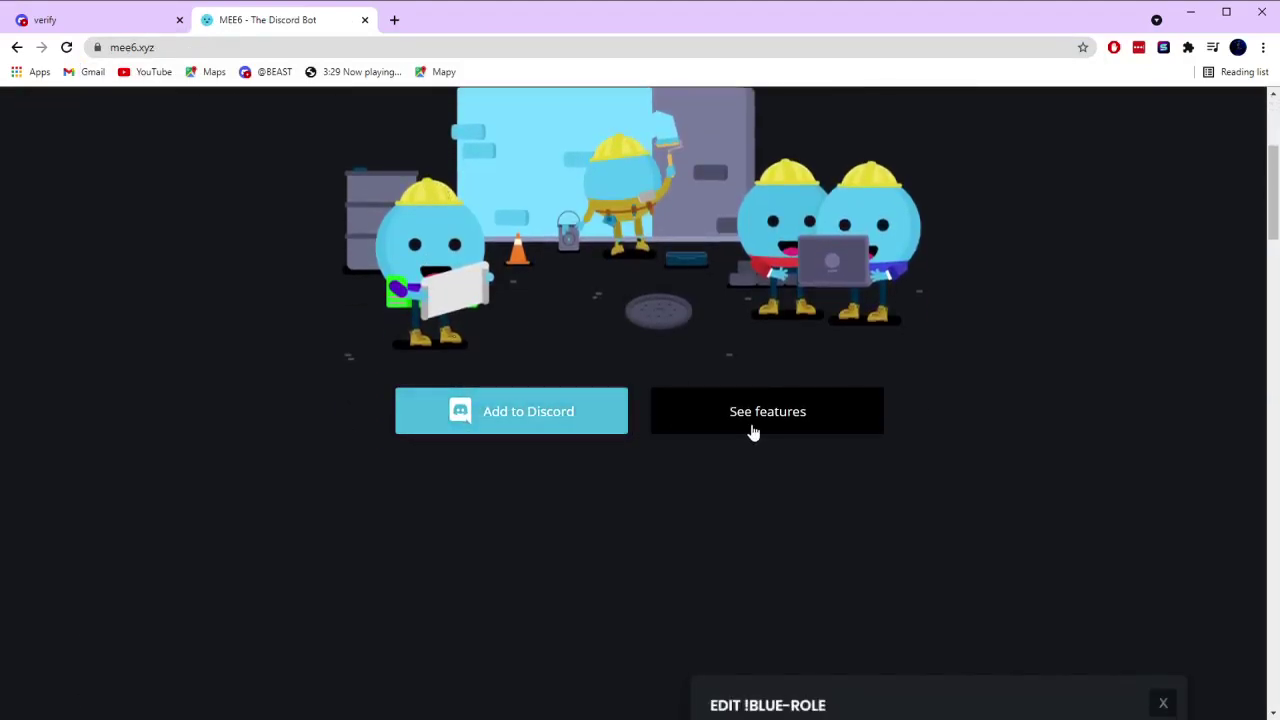
{"action": "left_click", "coordinate": [543, 420]}
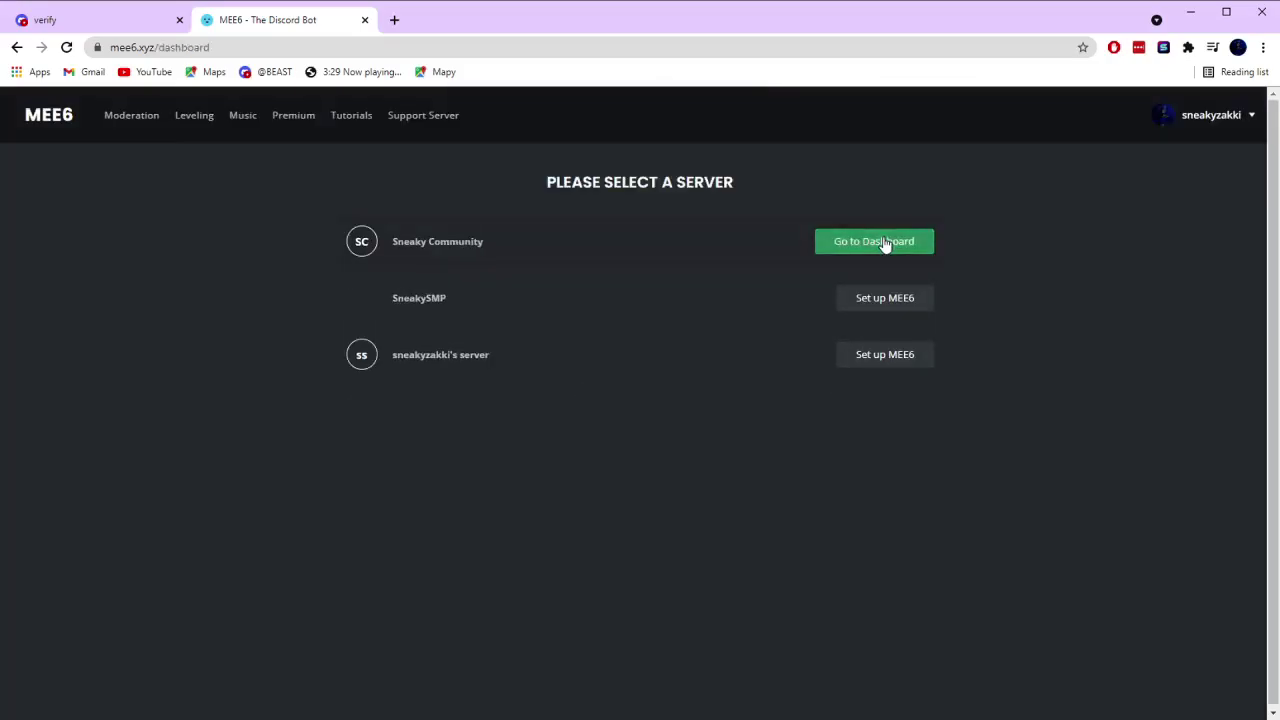
{"action": "left_click", "coordinate": [908, 246]}
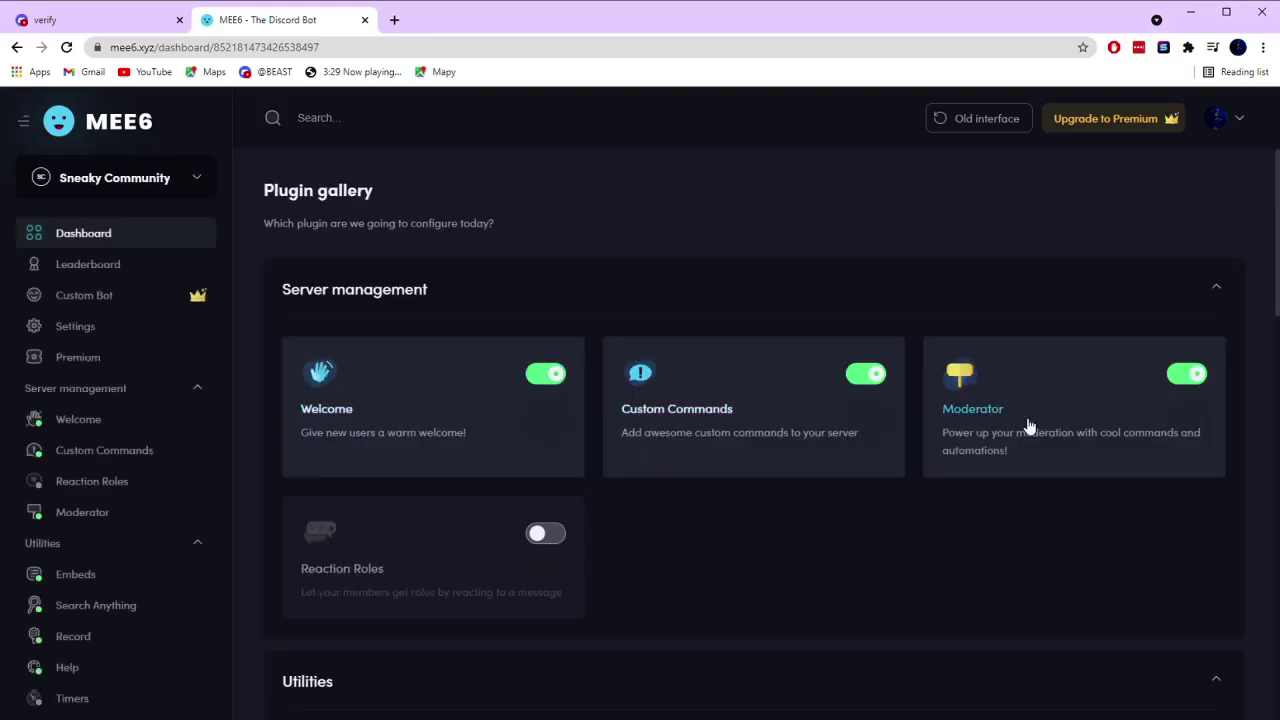
Enable the Reaction Roles plugin and choose the verify channel for its message.
{"action": "left_click", "coordinate": [541, 536]}
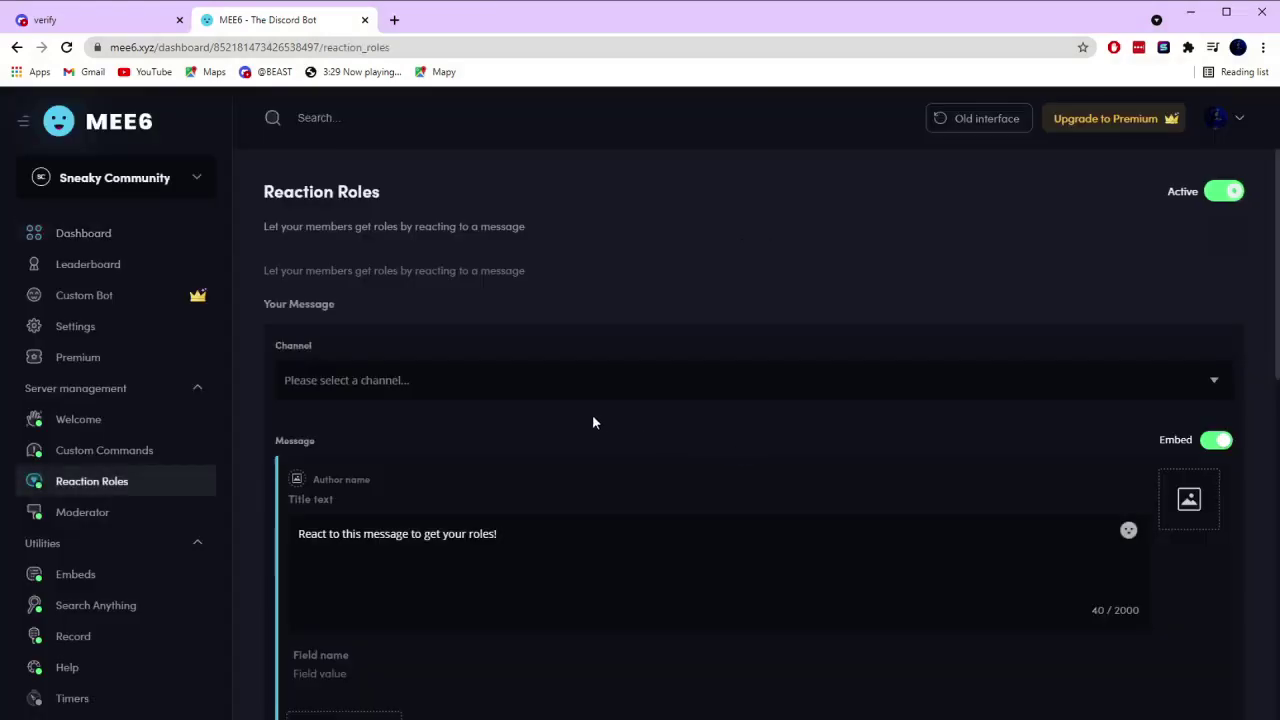
{"action": "scroll", "coordinate": [886, 477], "scroll_direction": "down", "scroll_amount": 1}
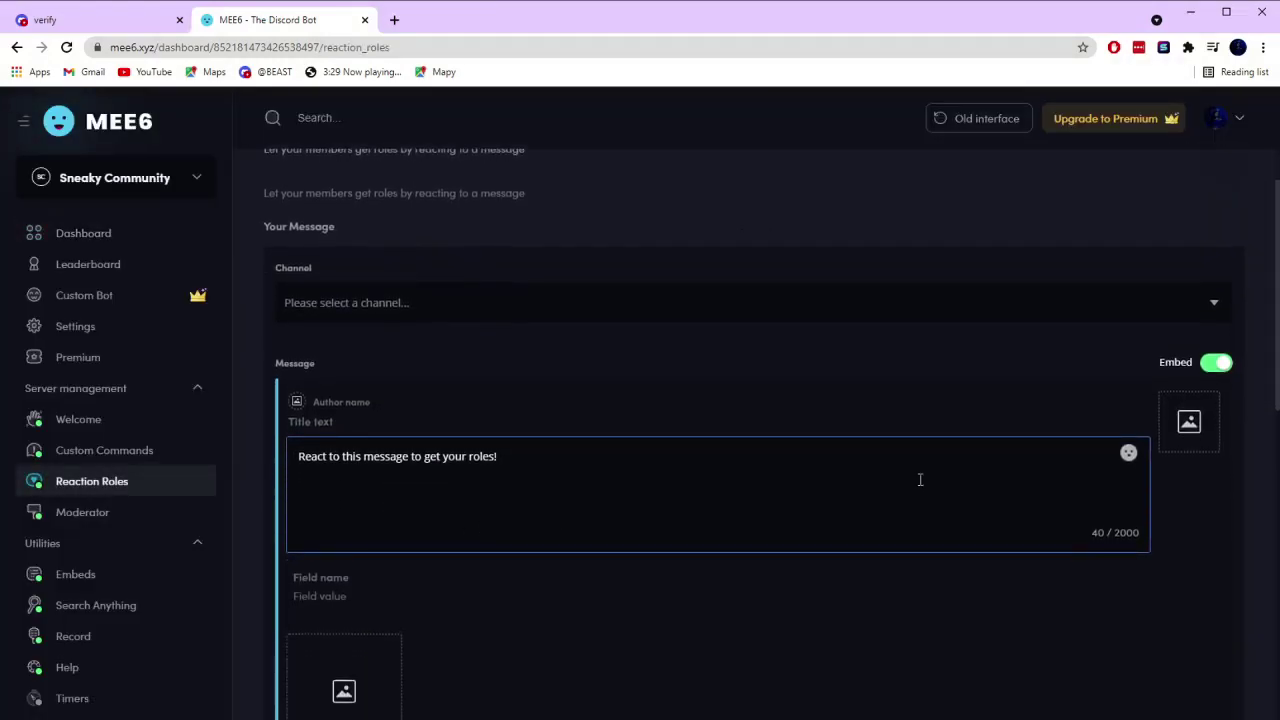
{"action": "left_click", "coordinate": [330, 302]}
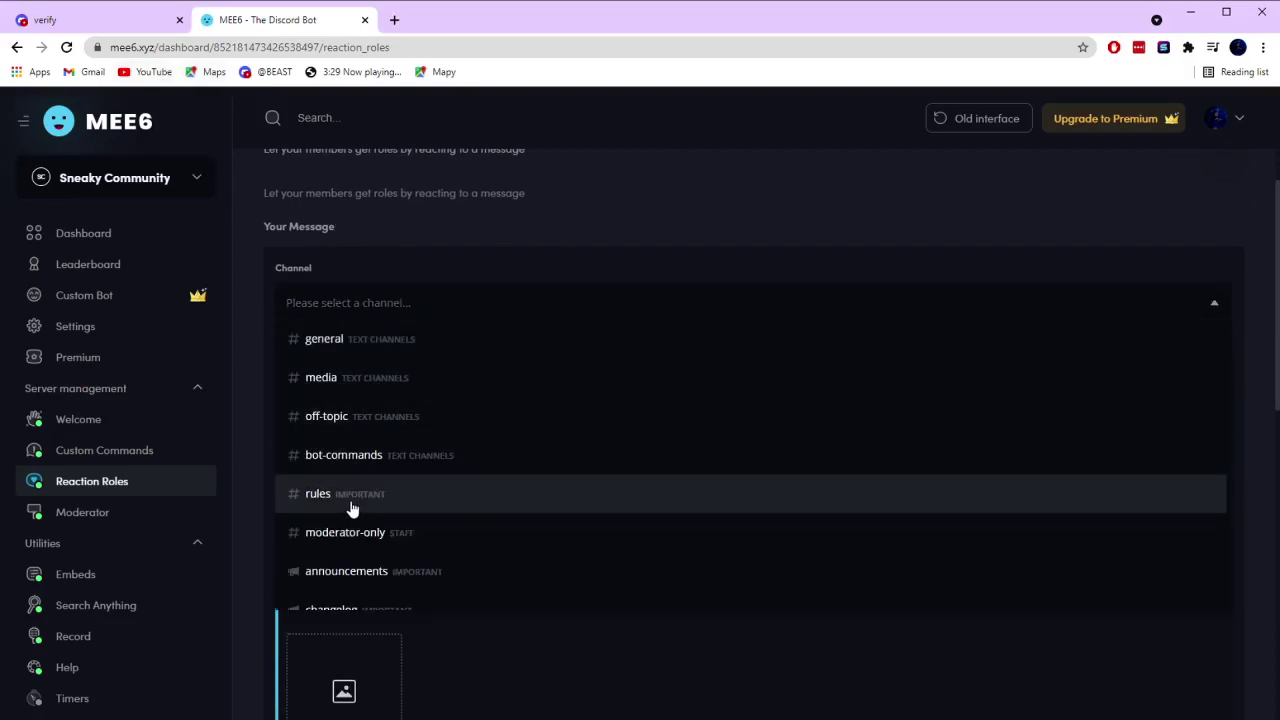
{"action": "scroll", "coordinate": [352, 510], "scroll_direction": "down", "scroll_amount": 5}
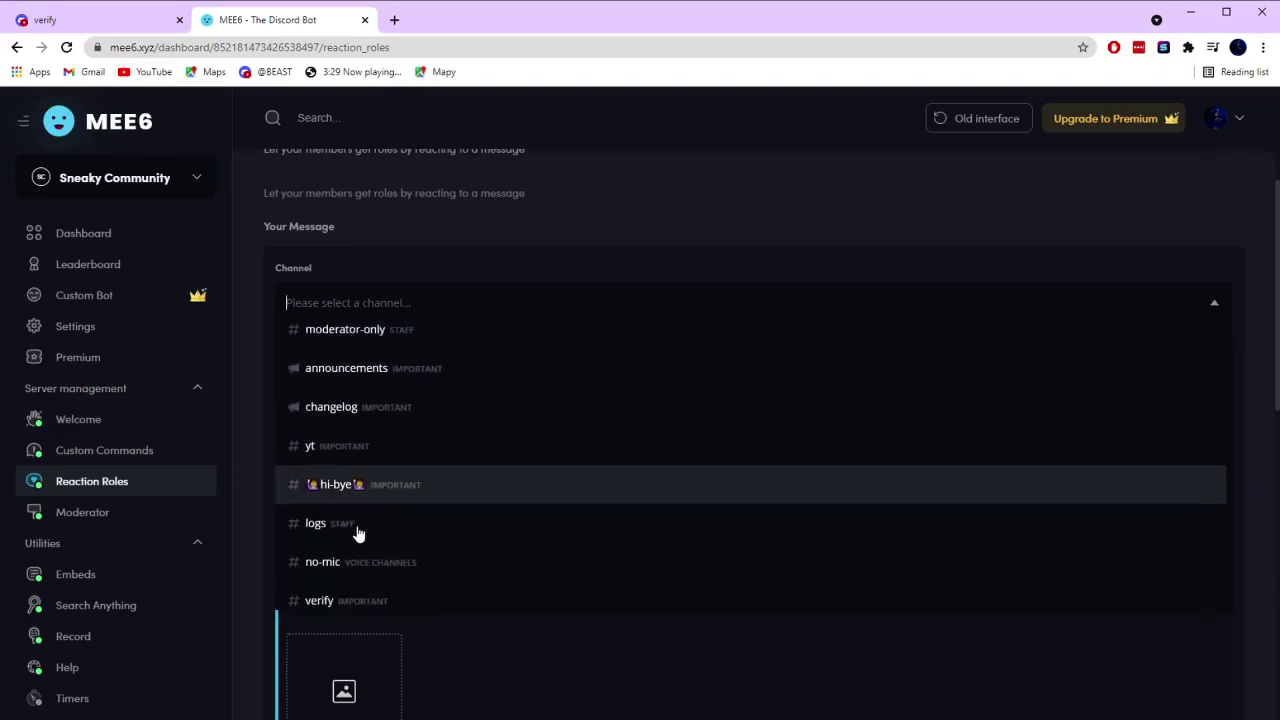
{"action": "left_click", "coordinate": [362, 590]}
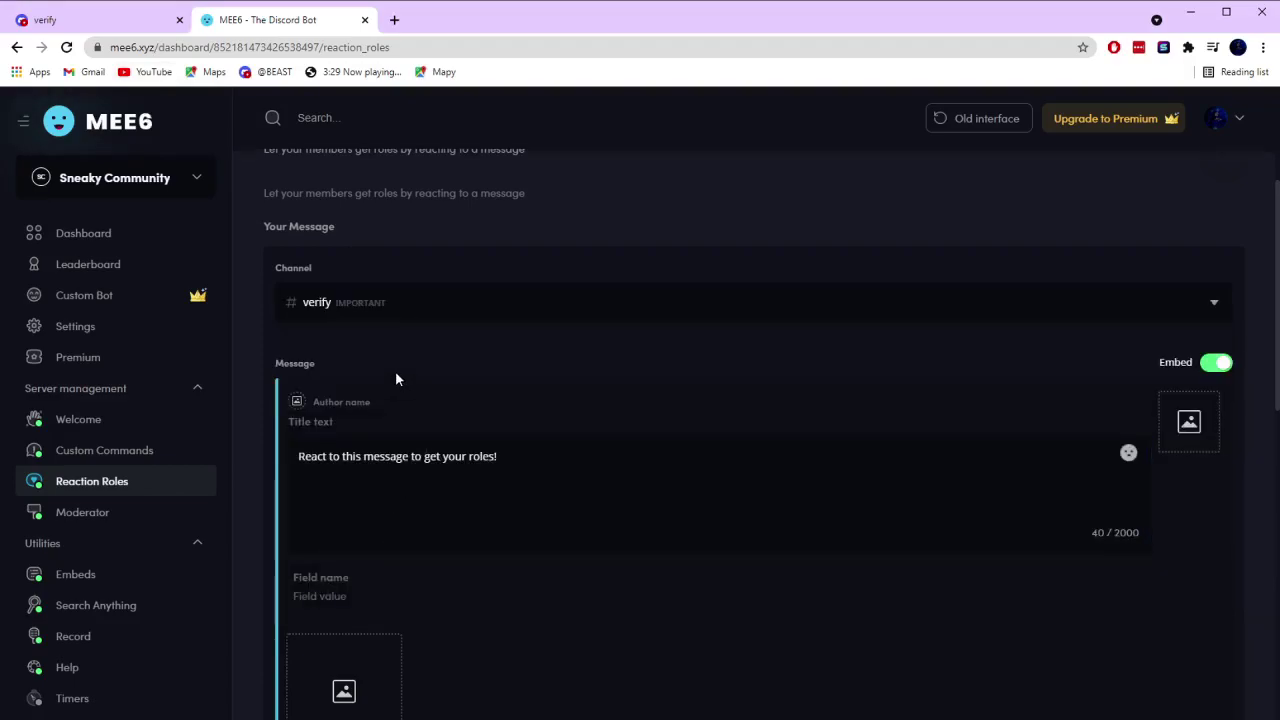
Enter the server owner's username as the embed's author name and set the title text to "Verify".
{"action": "left_click", "coordinate": [370, 401]}
{"action": "type", "text": "sne"}
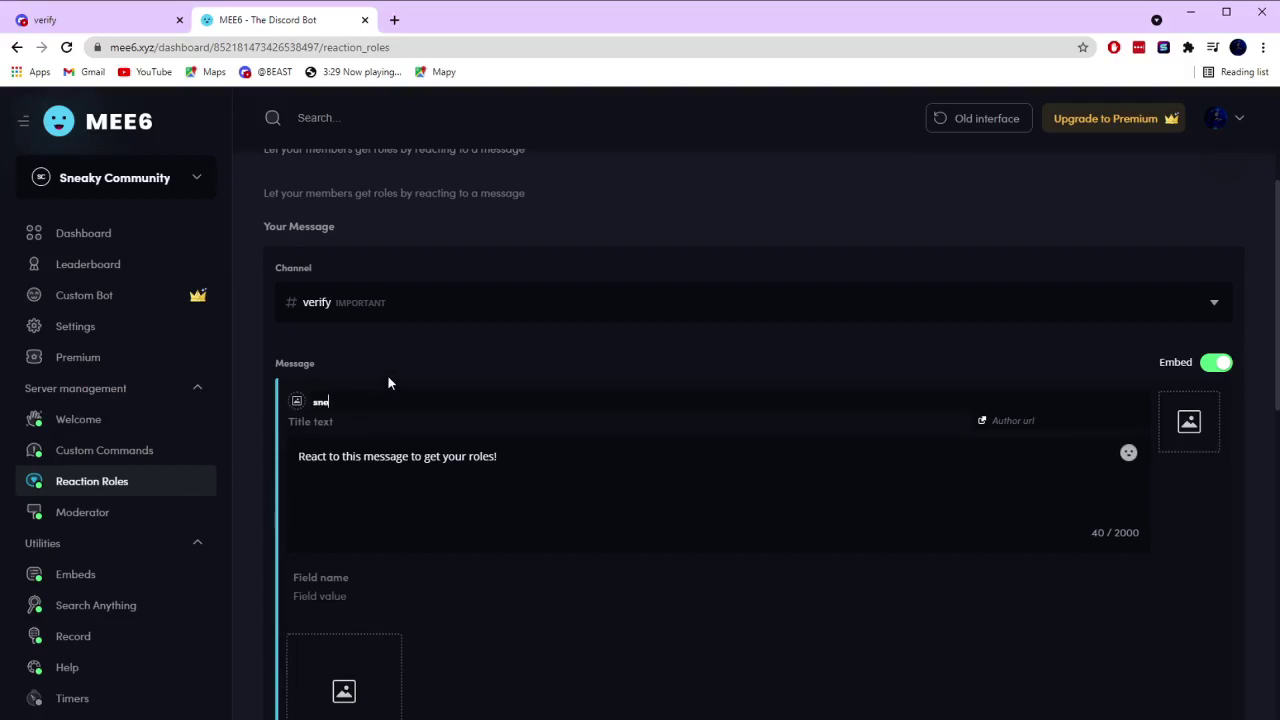
{"action": "type", "text": "akyzakki"}
{"action": "left_click", "coordinate": [374, 437]}
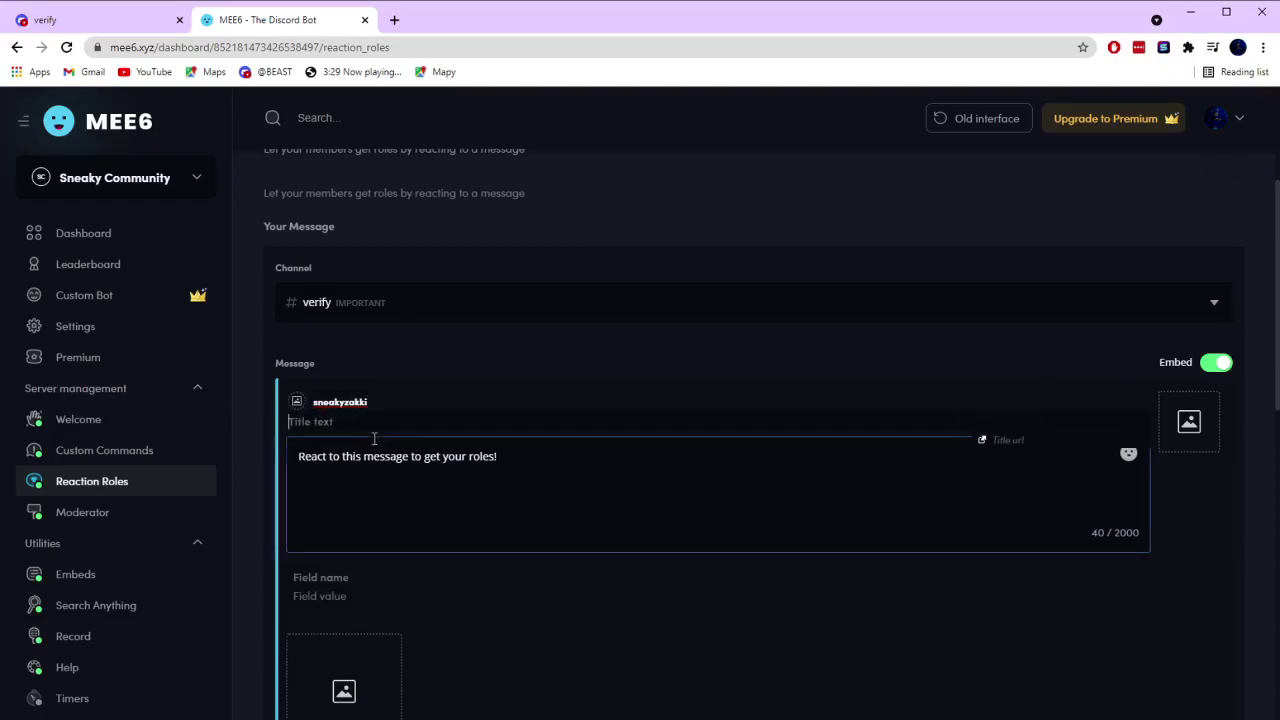
{"action": "key", "text": "ctrl+v"}
{"action": "key", "text": "ctrl+a"}
{"action": "key", "text": "BackSpace"}
{"action": "type", "text": "Veri"}
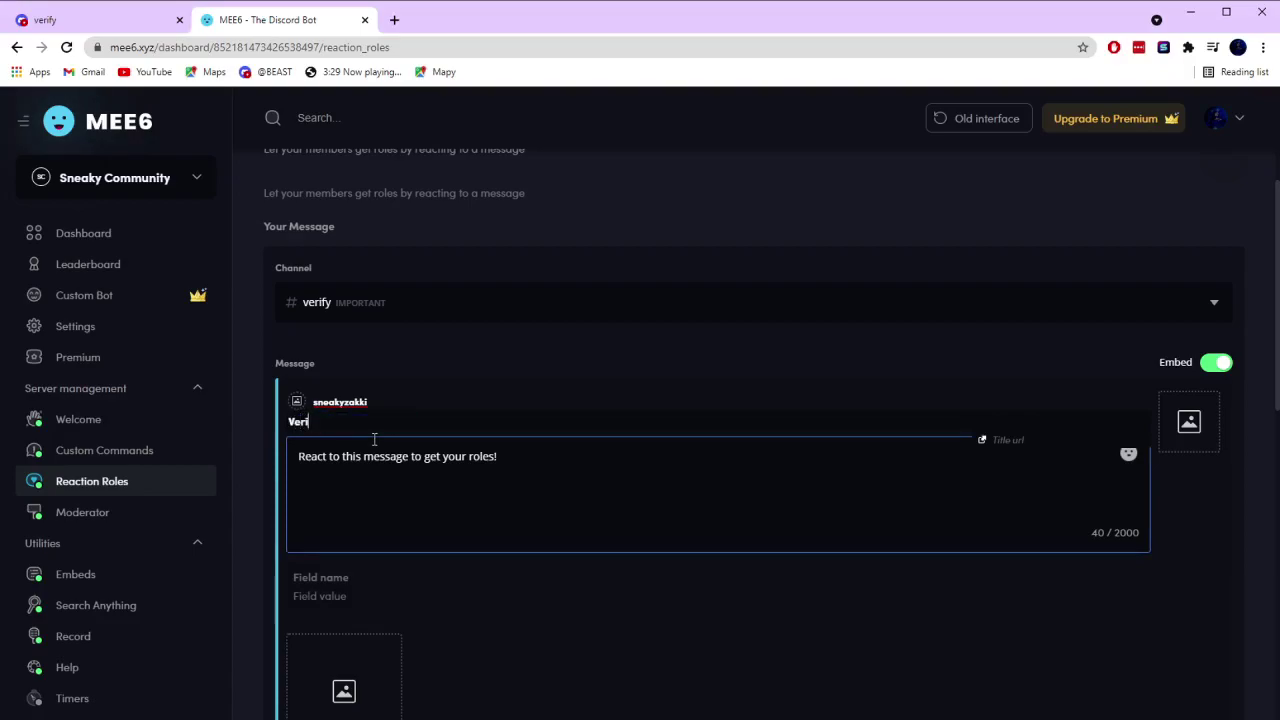
Change the embed message text to "React to this message to verify!".
{"action": "left_click", "coordinate": [514, 485]}
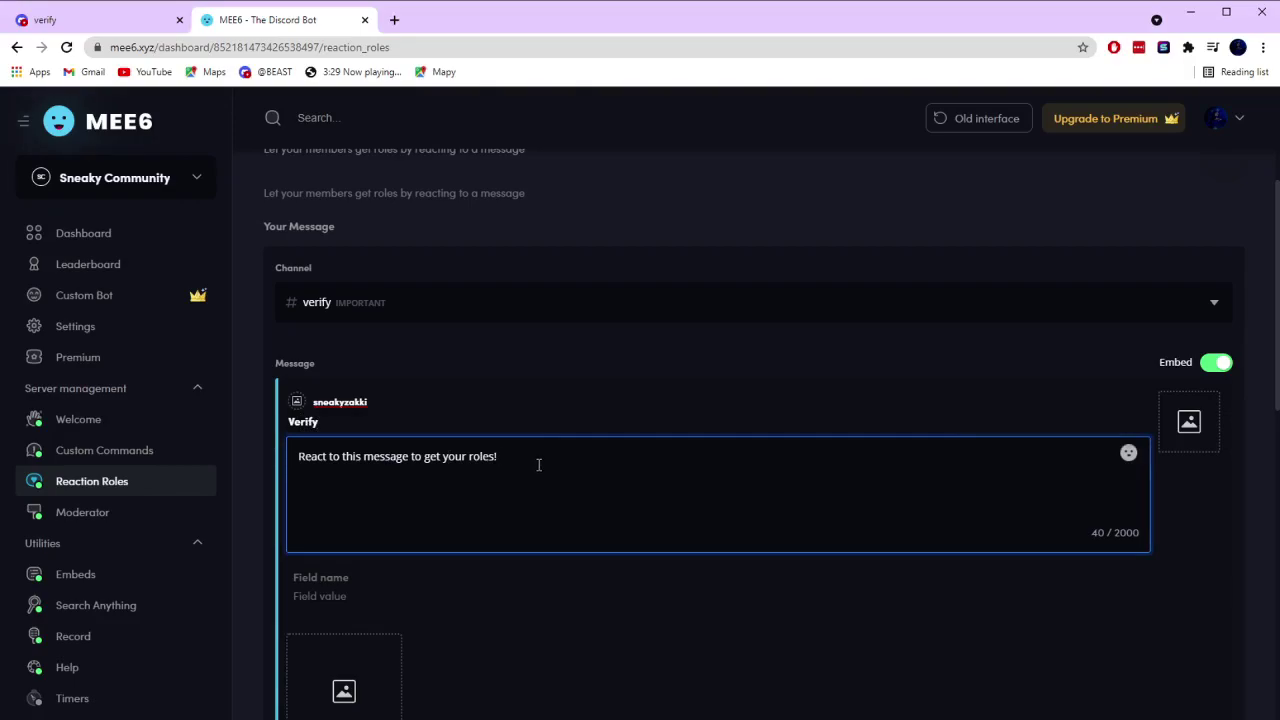
{"action": "key", "text": "BackSpace"}
{"action": "key", "text": "BackSpace"}
{"action": "key", "text": "BackSpace"}
{"action": "key", "text": "BackSpace"}
{"action": "key", "text": "BackSpace"}
{"action": "key", "text": "BackSpace"}
{"action": "key", "text": "BackSpace"}
{"action": "key", "text": "BackSpace"}
{"action": "key", "text": "BackSpace"}
{"action": "type", "text": "verify"}
Set the embed color to the dark purple preset.
{"action": "scroll", "coordinate": [569, 592], "scroll_direction": "down", "scroll_amount": 2}
{"action": "scroll", "coordinate": [509, 555], "scroll_direction": "down", "scroll_amount": 1}
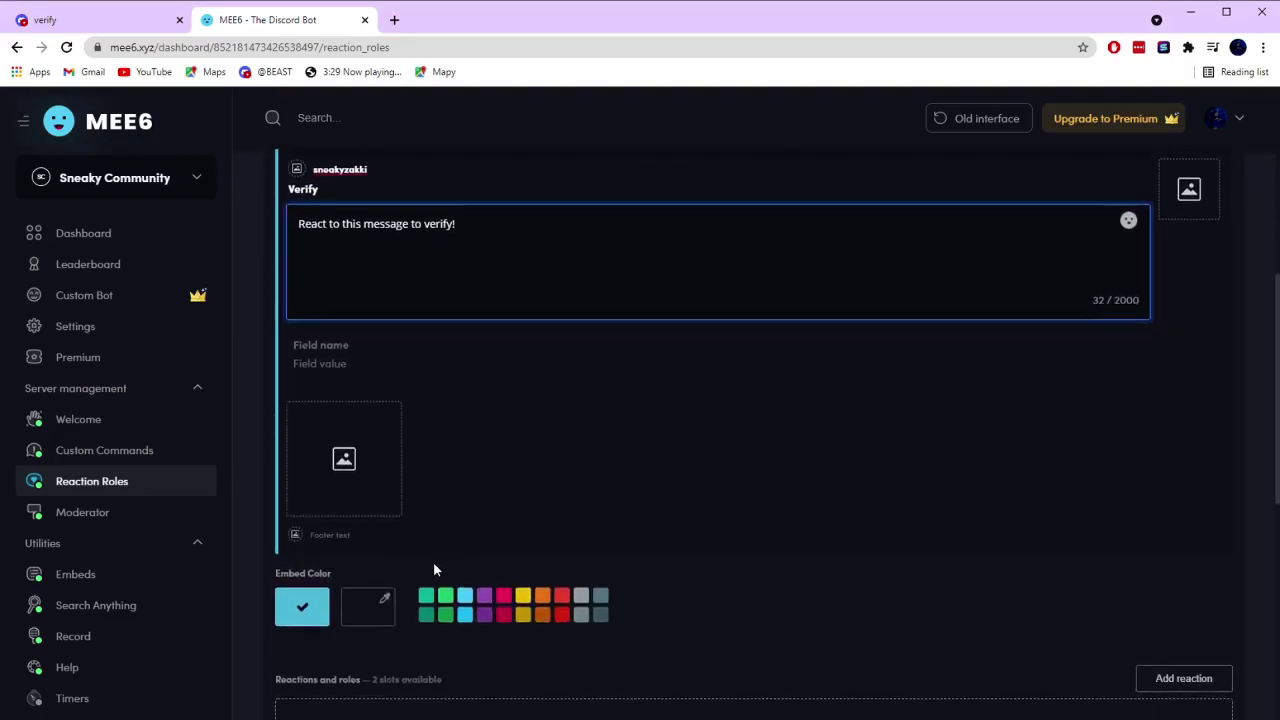
{"action": "left_click", "coordinate": [484, 614]}
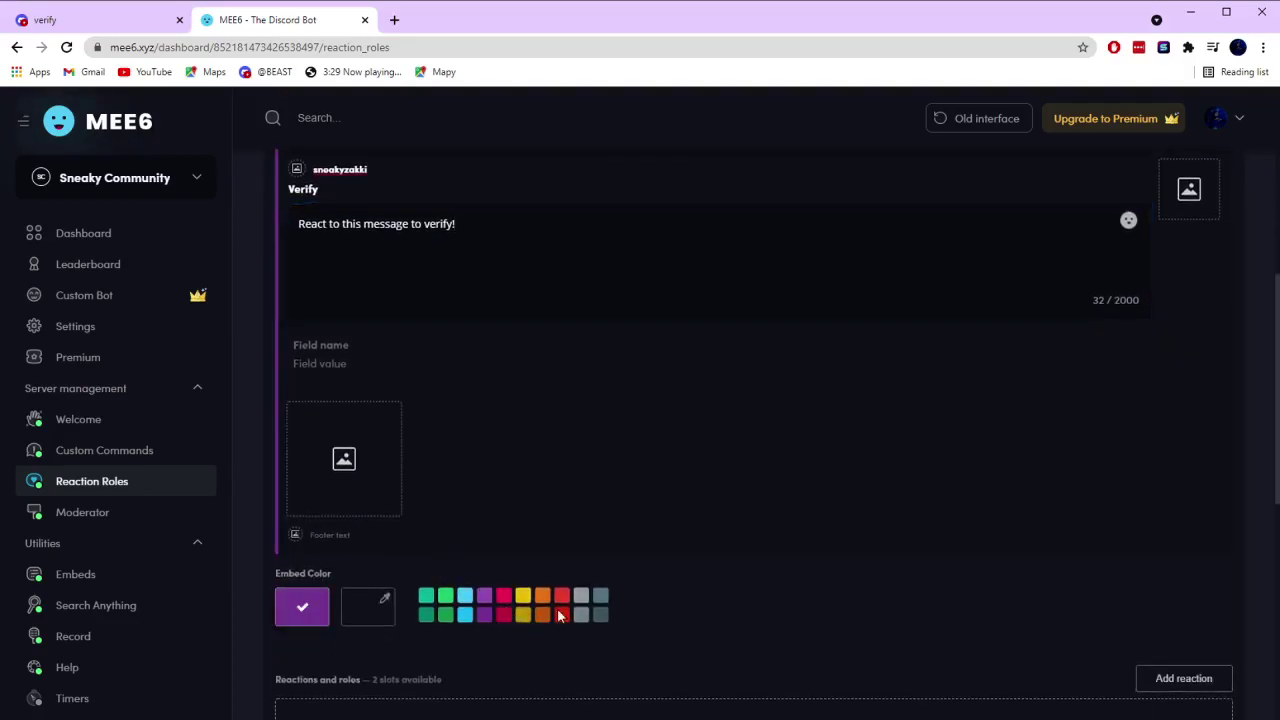
{"action": "scroll", "coordinate": [552, 608], "scroll_direction": "down", "scroll_amount": 2}
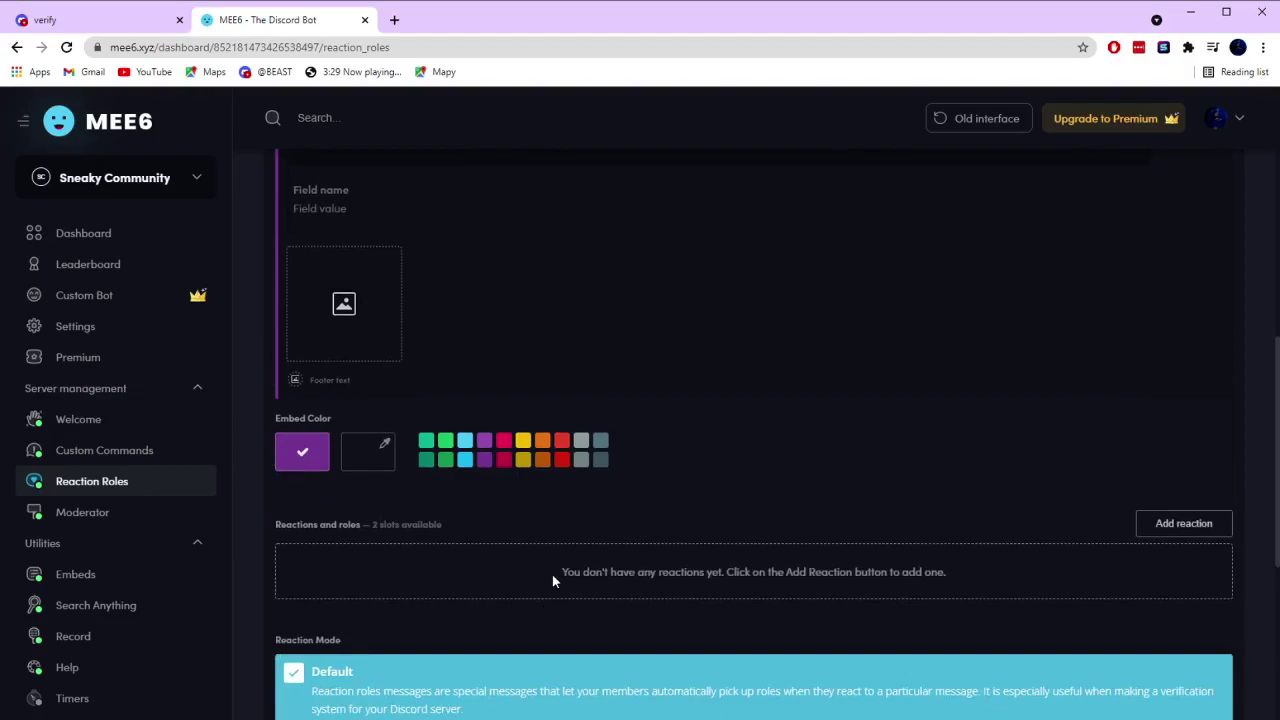
Add a thumbs-up emoji reaction to the reaction-role message.
{"action": "left_click", "coordinate": [1175, 522]}
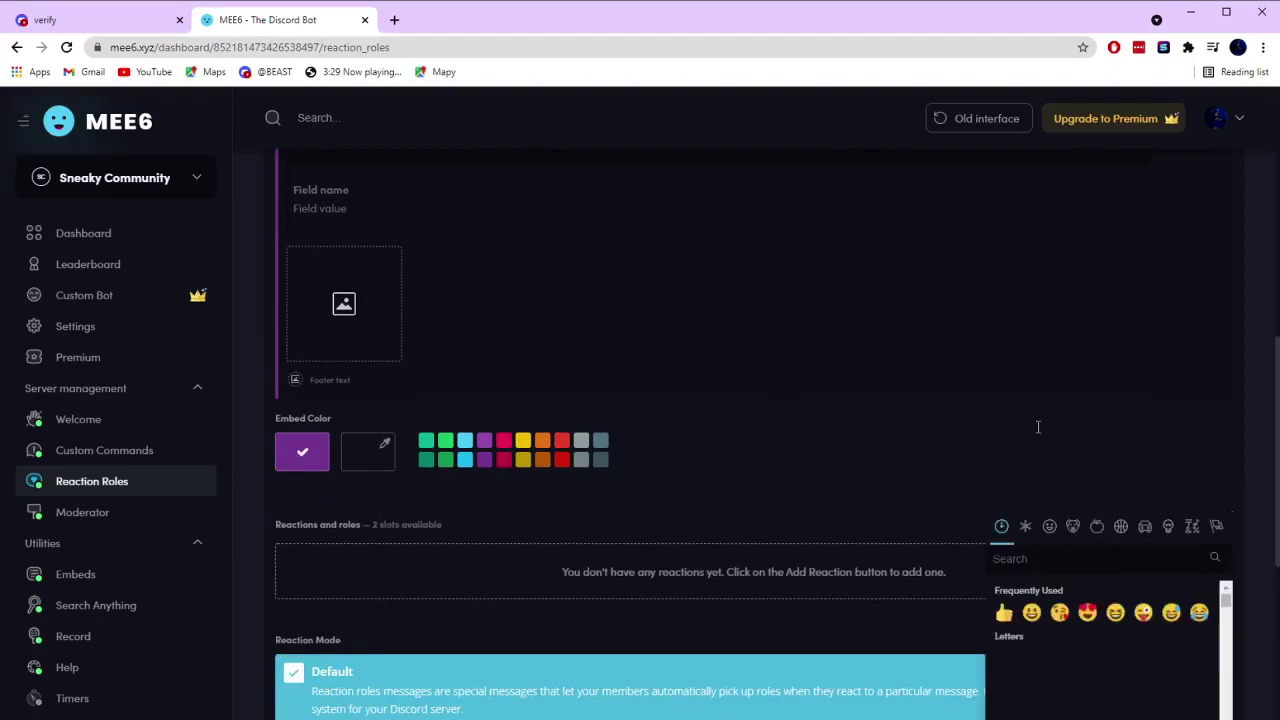
{"action": "scroll", "coordinate": [981, 444], "scroll_direction": "down", "scroll_amount": 1}
{"action": "scroll", "coordinate": [1031, 537], "scroll_direction": "up", "scroll_amount": 2}
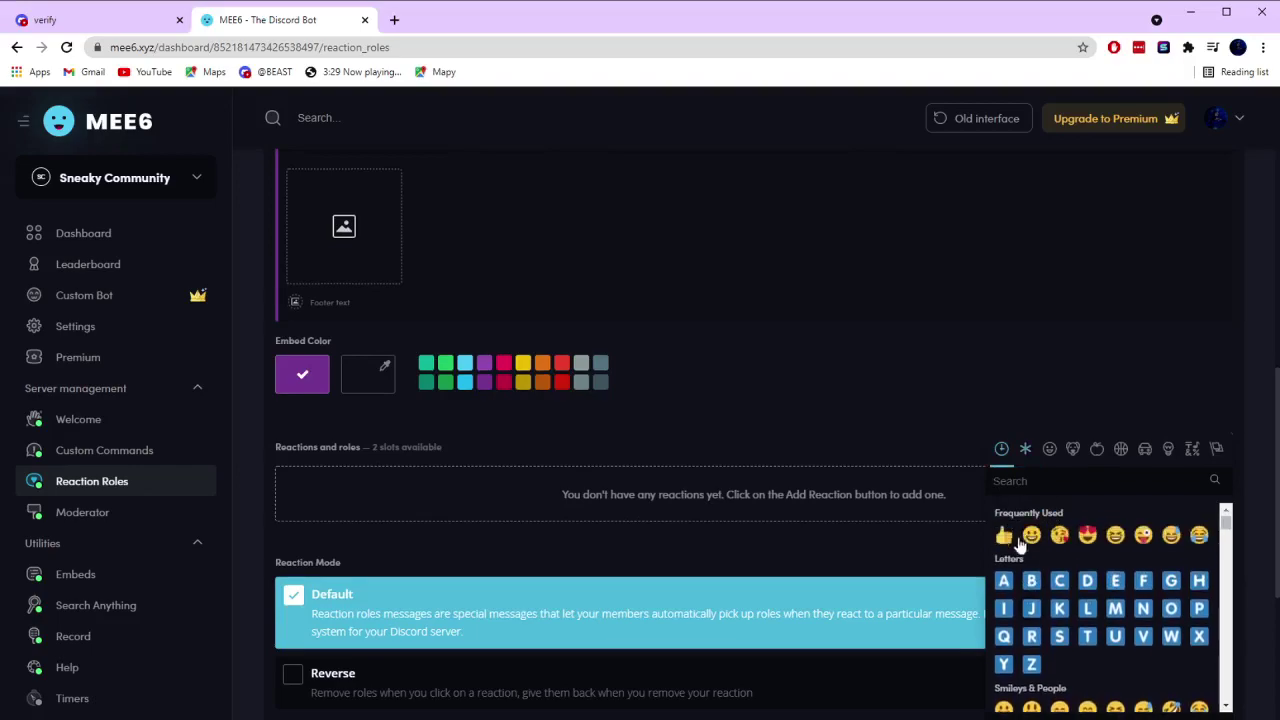
{"action": "left_click", "coordinate": [1004, 537]}
{"action": "scroll", "coordinate": [397, 488], "scroll_direction": "down", "scroll_amount": 1}
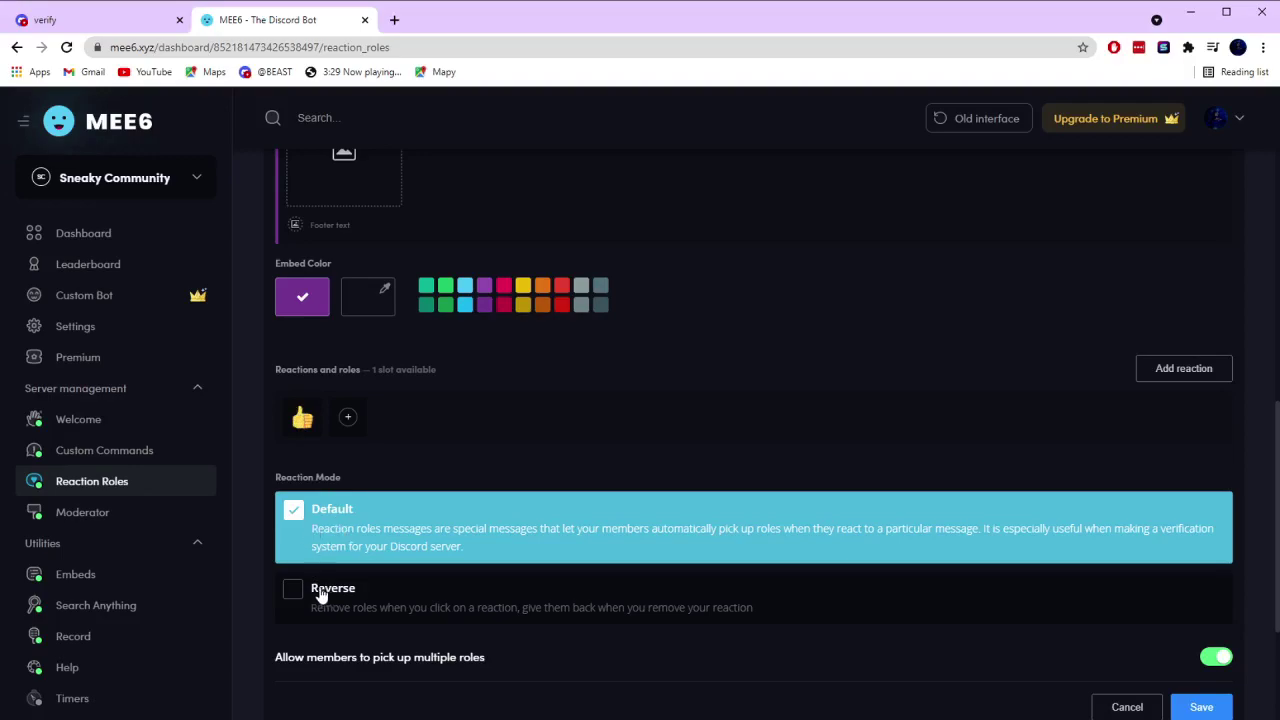
Assign the Member role to the thumbs-up reaction and save the reaction-role message.
{"action": "scroll", "coordinate": [375, 505], "scroll_direction": "down", "scroll_amount": 1}
{"action": "scroll", "coordinate": [416, 463], "scroll_direction": "down", "scroll_amount": 1}
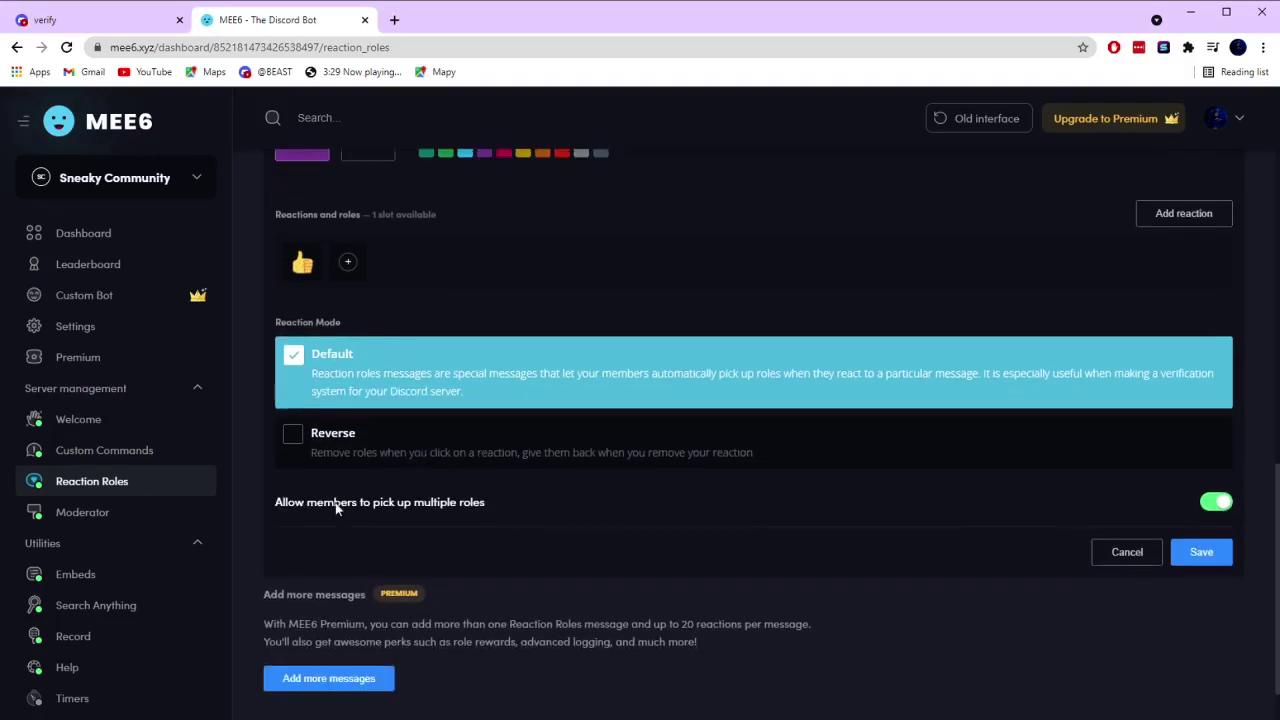
{"action": "left_click_drag", "start_coordinate": [307, 503], "coordinate": [471, 521]}
{"action": "left_click", "coordinate": [462, 511]}
{"action": "scroll", "coordinate": [316, 495], "scroll_direction": "down", "scroll_amount": 1}
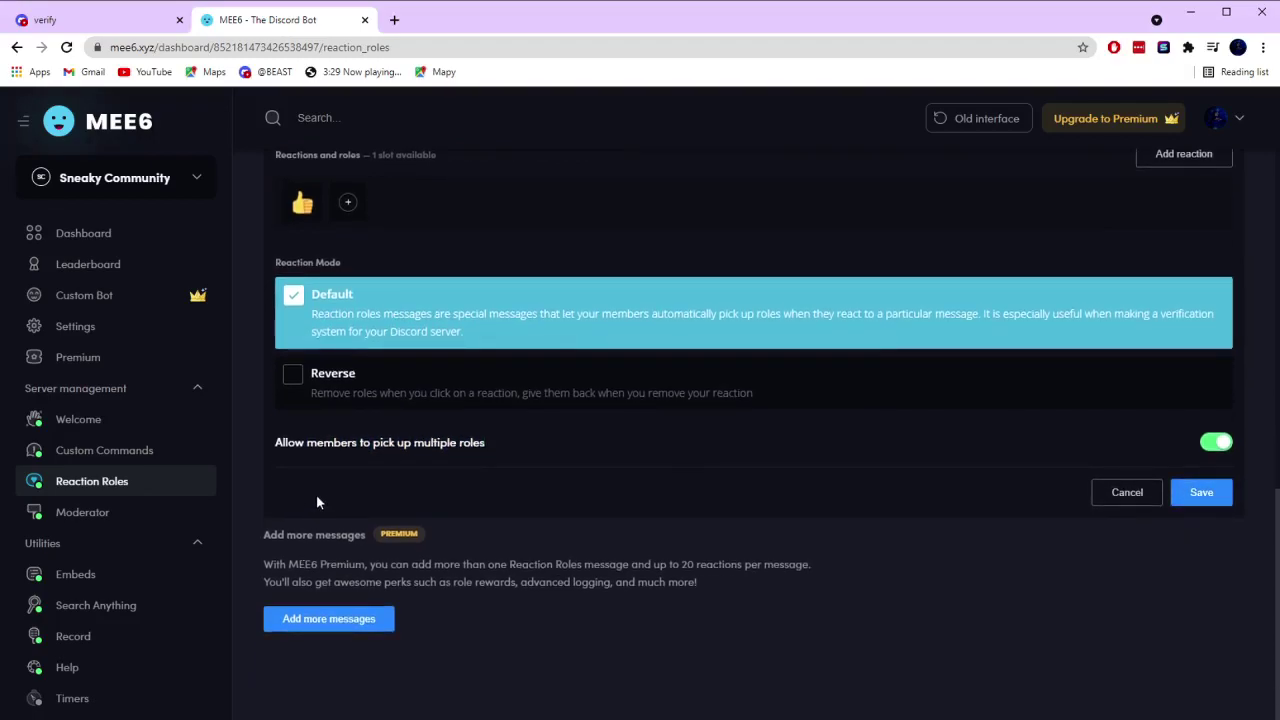
{"action": "scroll", "coordinate": [500, 443], "scroll_direction": "up", "scroll_amount": 3}
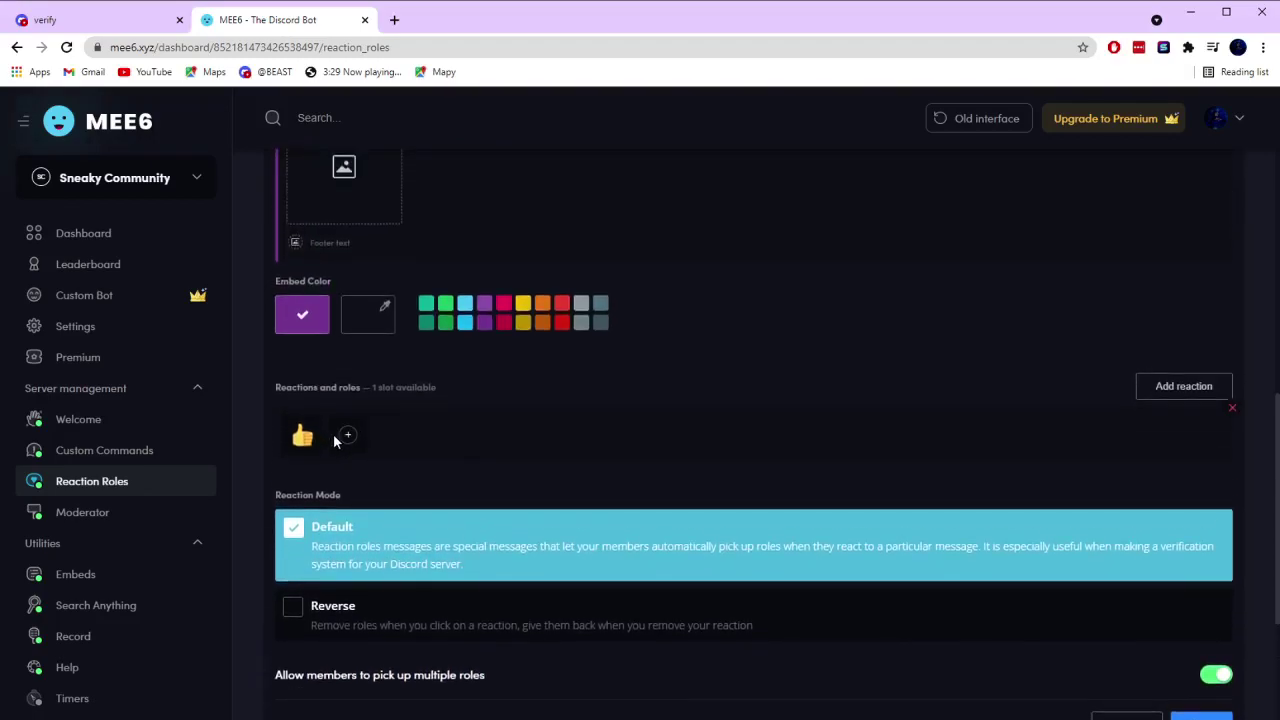
{"action": "left_click", "coordinate": [348, 435]}
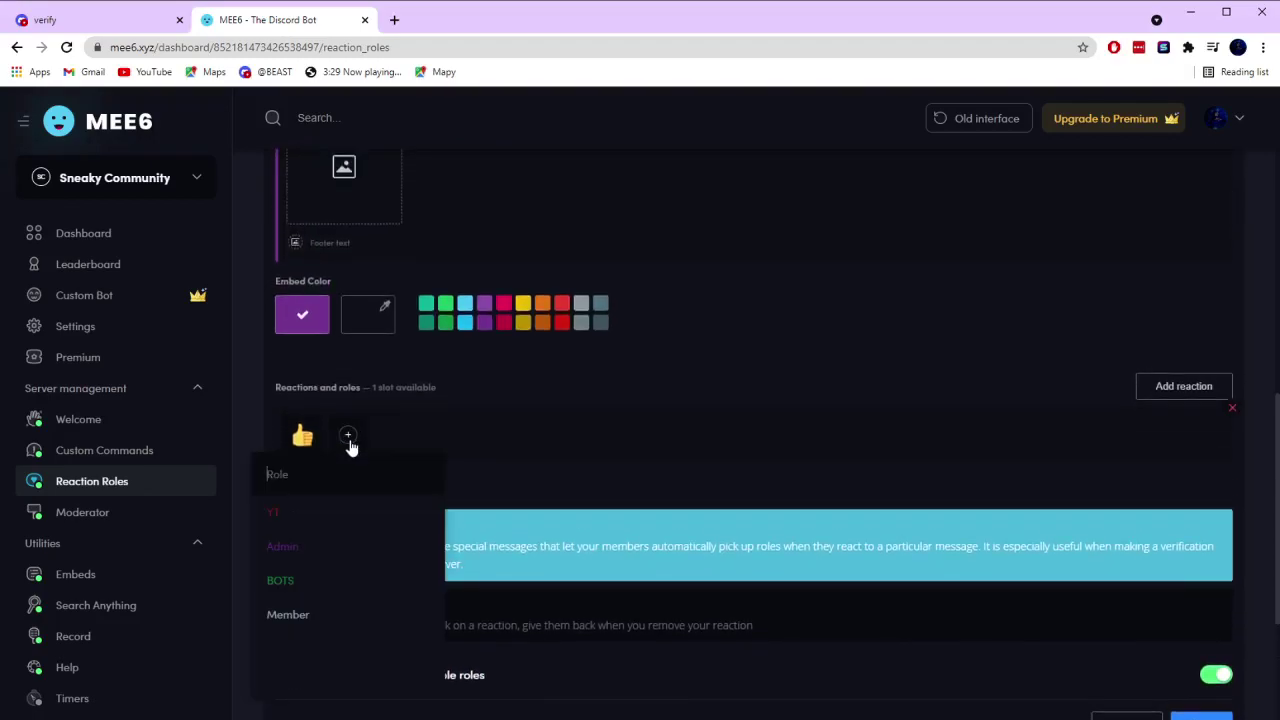
{"action": "left_click", "coordinate": [320, 612]}
{"action": "scroll", "coordinate": [1163, 563], "scroll_direction": "down", "scroll_amount": 3}
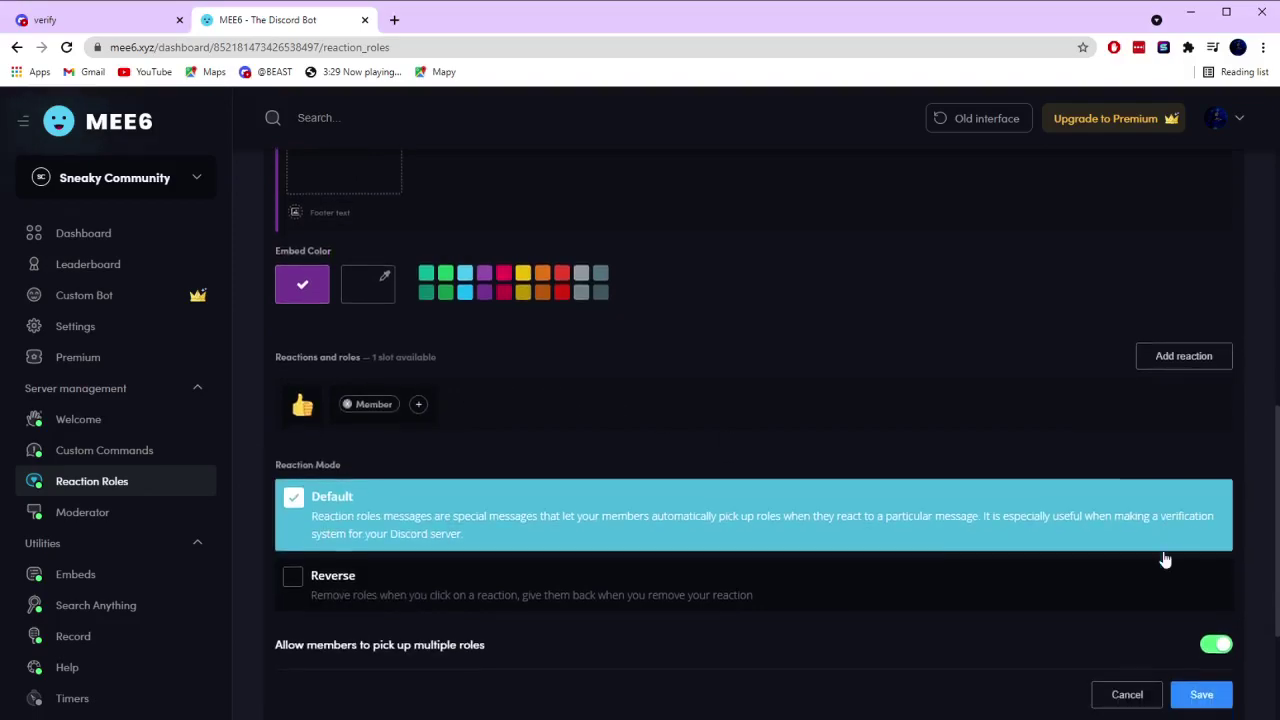
{"action": "left_click", "coordinate": [1204, 577]}
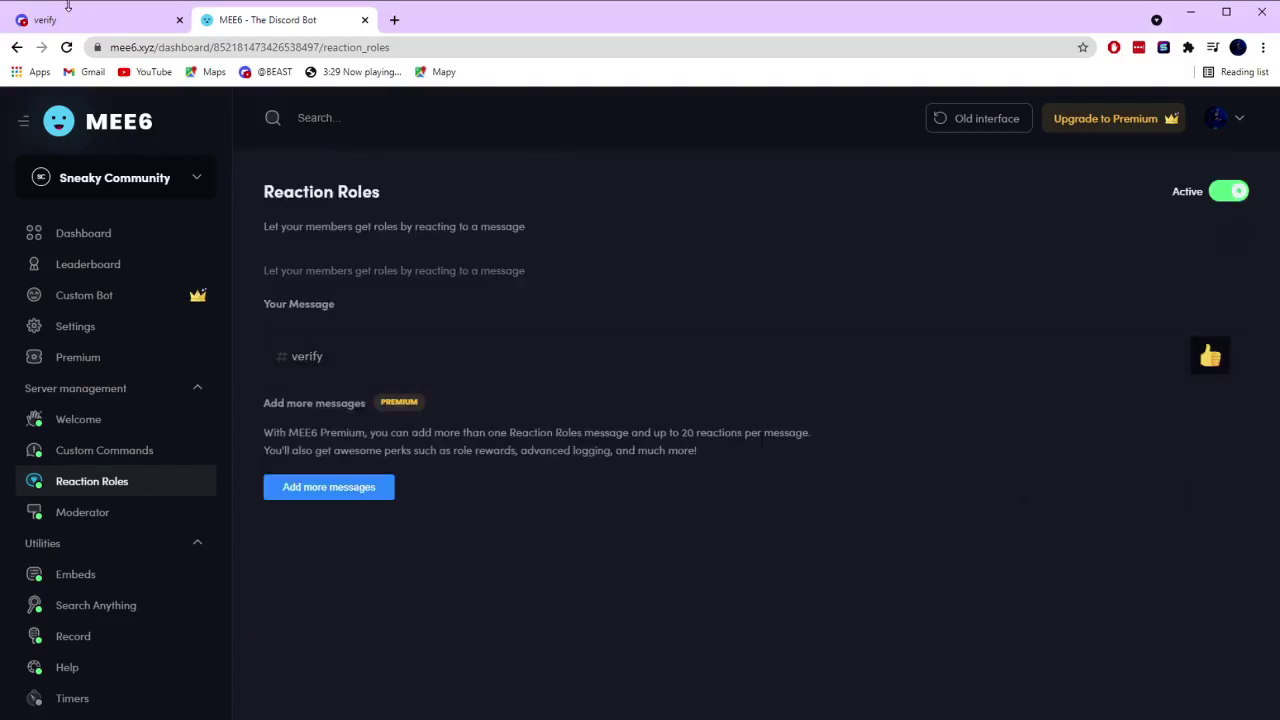
Switch to Discord and remove the Member role from the server owner's profile.
{"action": "left_click", "coordinate": [68, 8]}
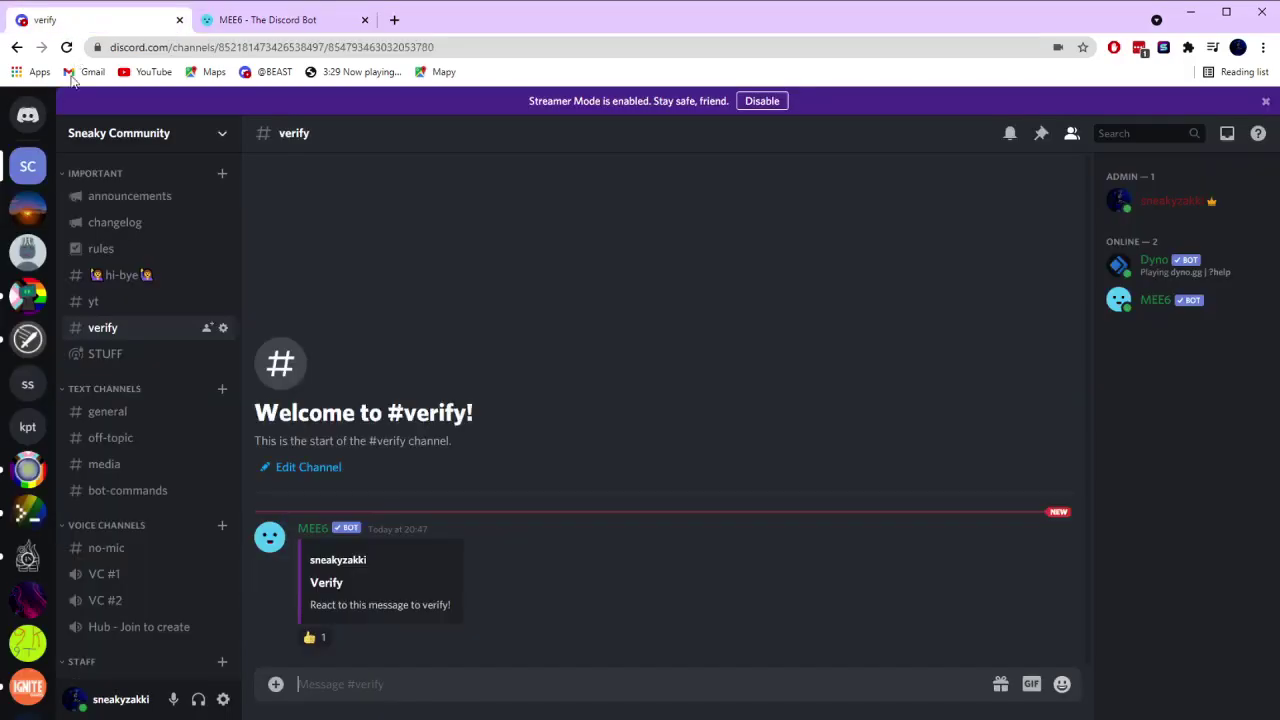
{"action": "scroll", "coordinate": [160, 615], "scroll_direction": "down", "scroll_amount": 1}
{"action": "left_click", "coordinate": [150, 626]}
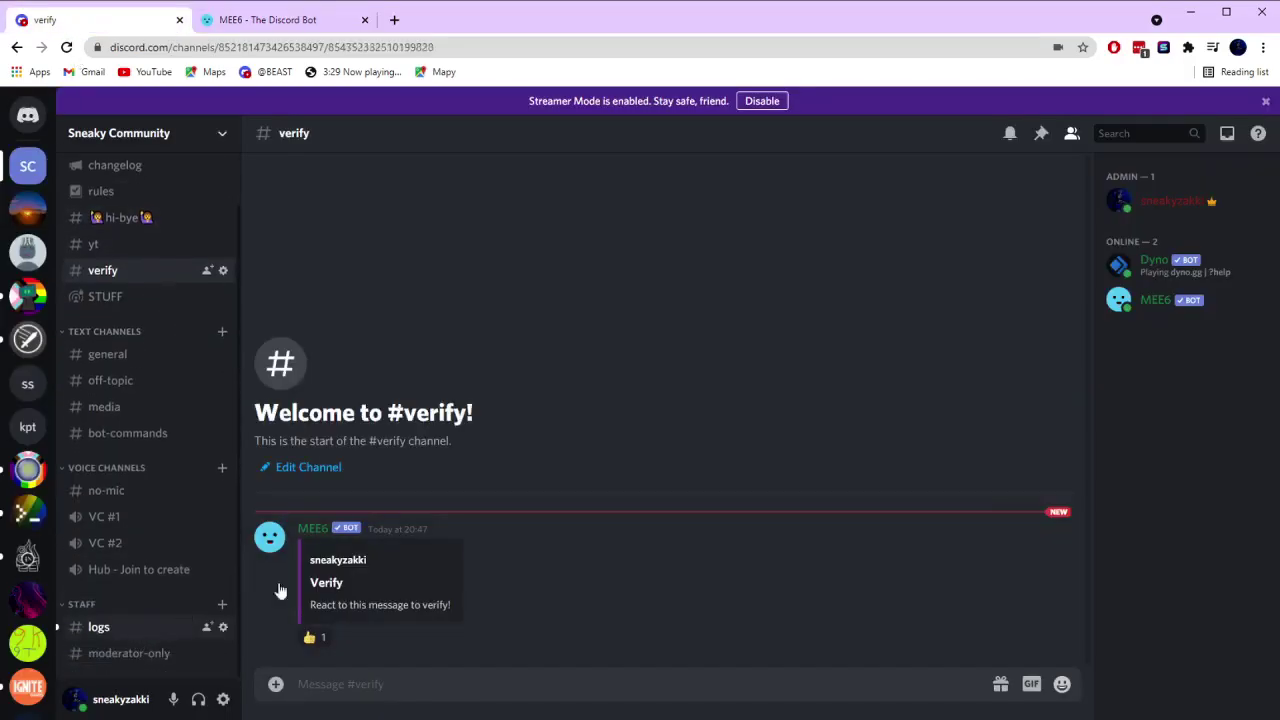
{"action": "left_click", "coordinate": [1138, 201]}
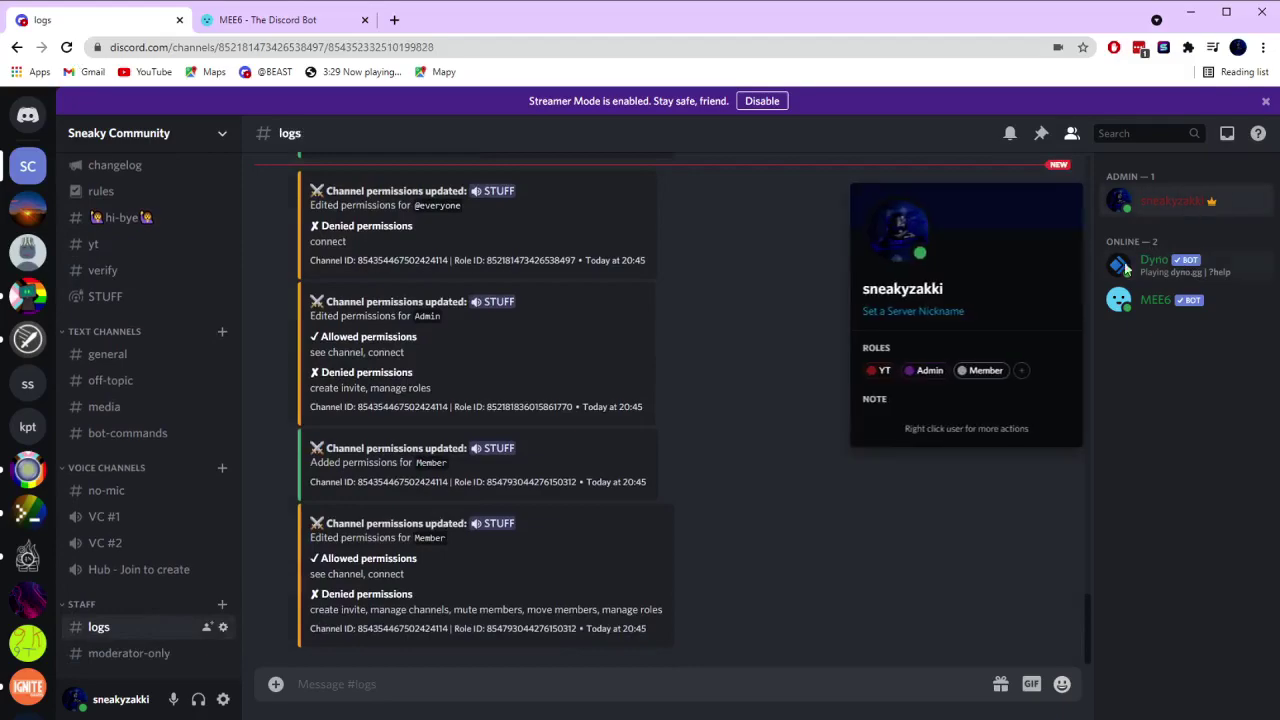
{"action": "left_click", "coordinate": [969, 373]}
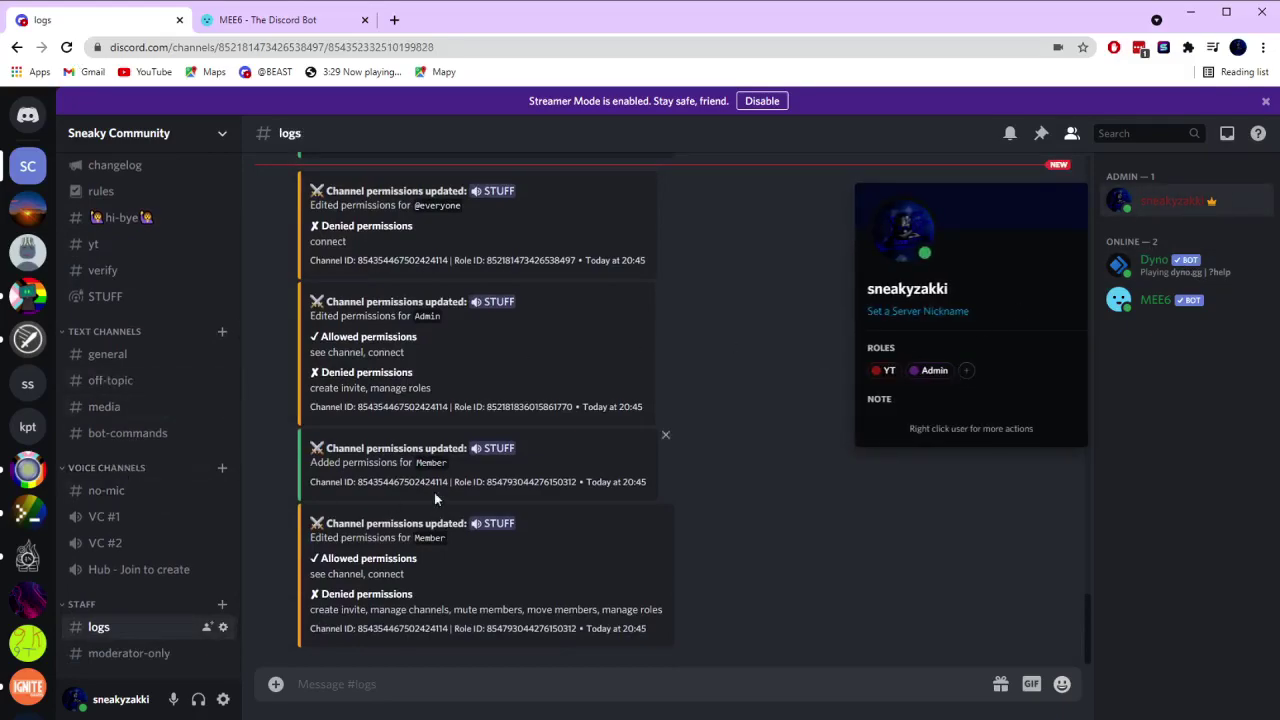
React with the thumbs-up to the MEE6 message in the verify channel and check the server owner's profile.
{"action": "scroll", "coordinate": [163, 454], "scroll_direction": "up", "scroll_amount": 1}
{"action": "left_click", "coordinate": [102, 327]}
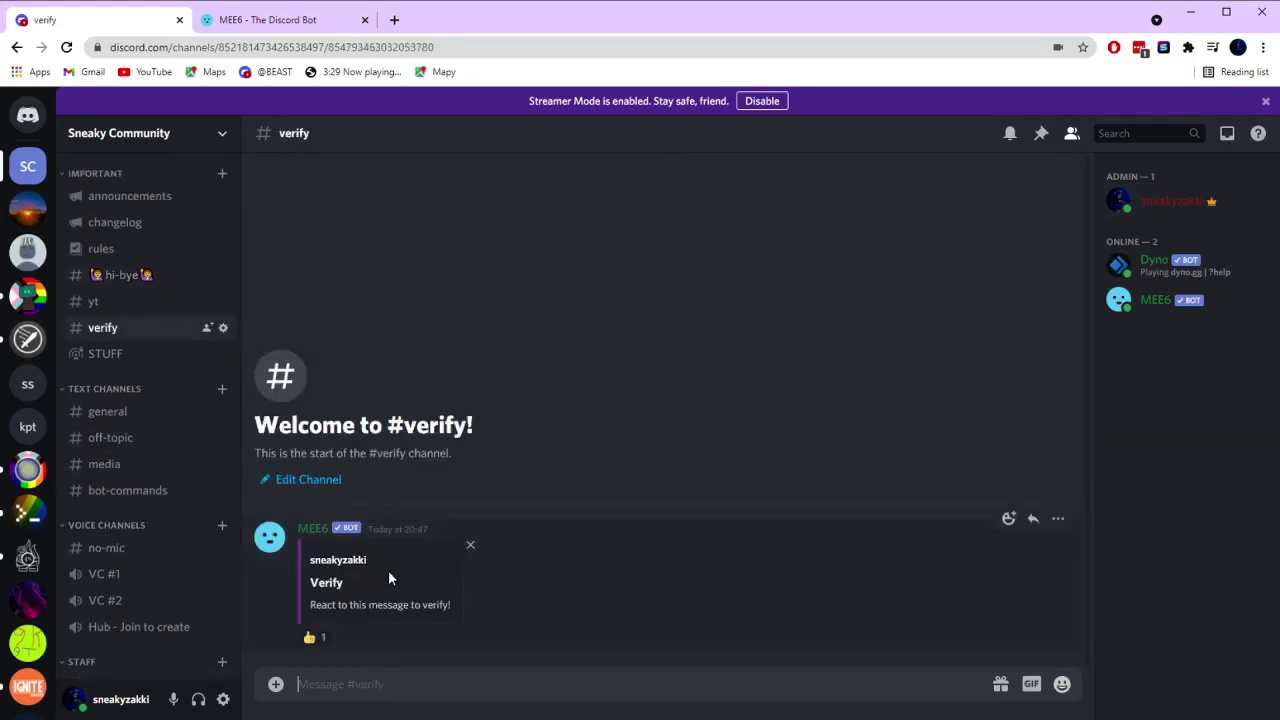
{"action": "left_click", "coordinate": [312, 637]}
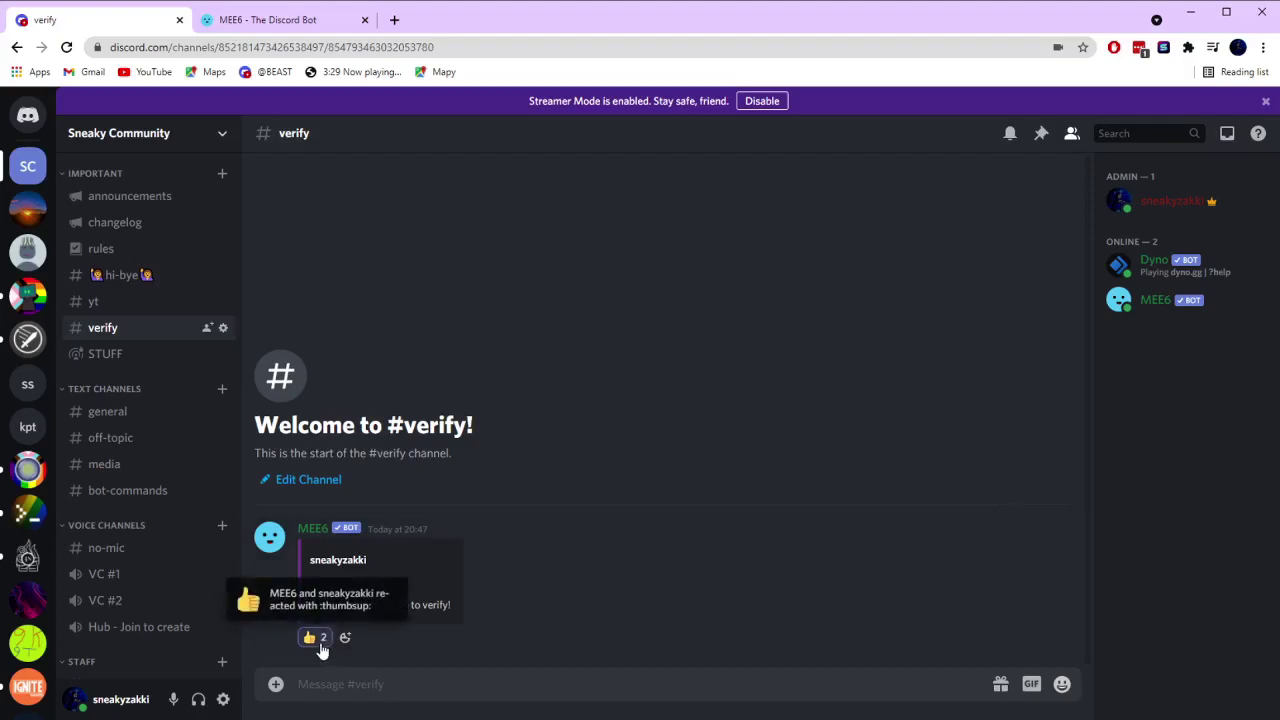
{"action": "left_click", "coordinate": [1194, 212]}
{"action": "left_click", "coordinate": [1194, 206]}
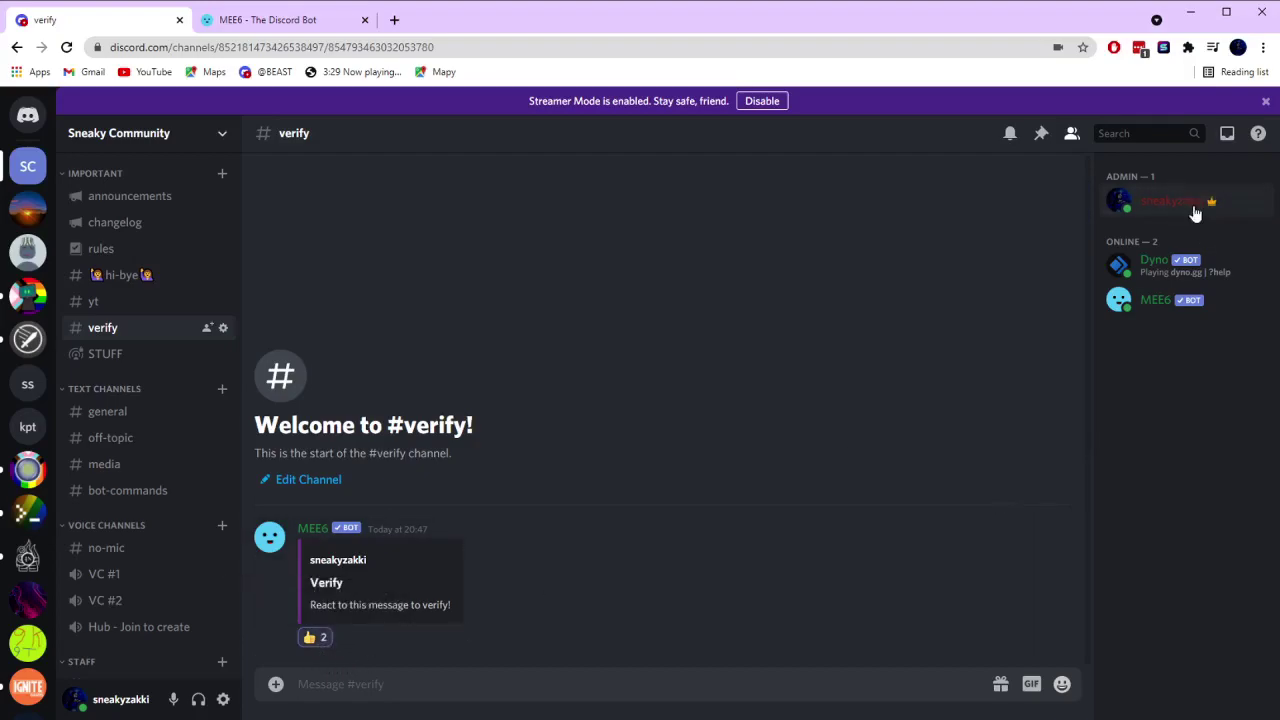
Add the Member role to the verify channel's advanced permissions.
{"action": "left_click", "coordinate": [223, 327]}
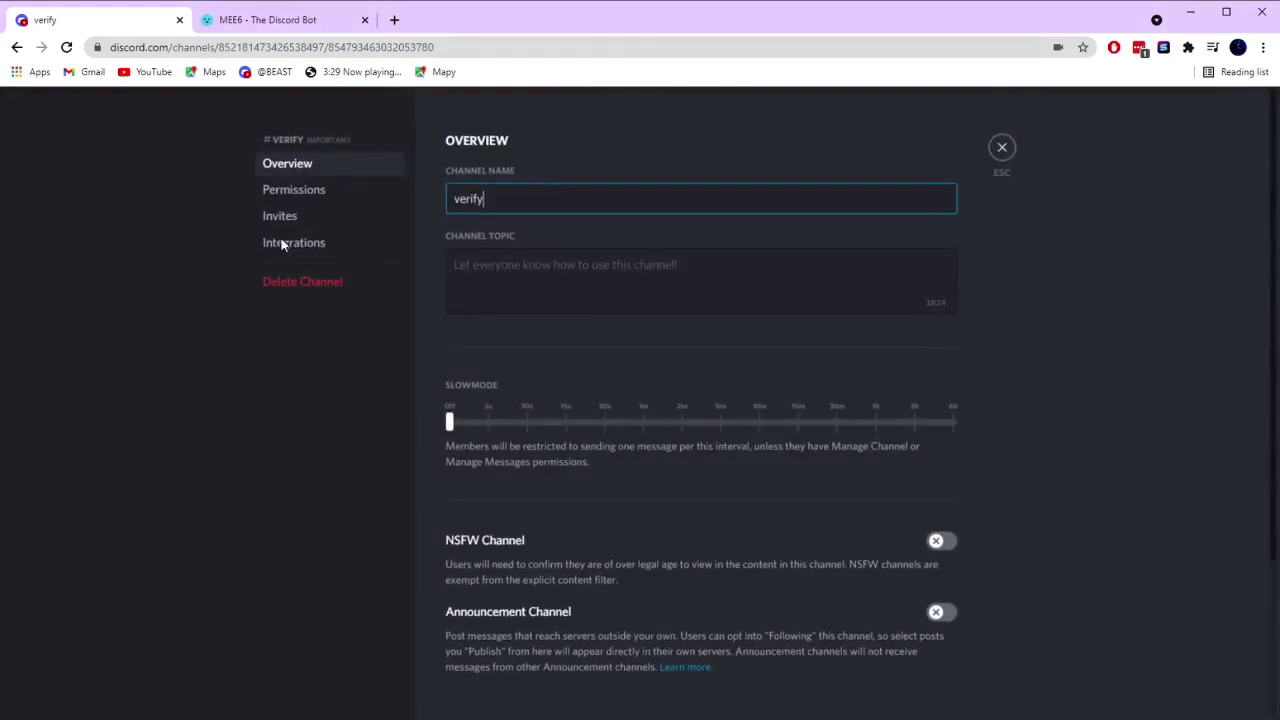
{"action": "left_click", "coordinate": [314, 194]}
{"action": "scroll", "coordinate": [800, 237], "scroll_direction": "down", "scroll_amount": 2}
{"action": "scroll", "coordinate": [806, 272], "scroll_direction": "up", "scroll_amount": 1}
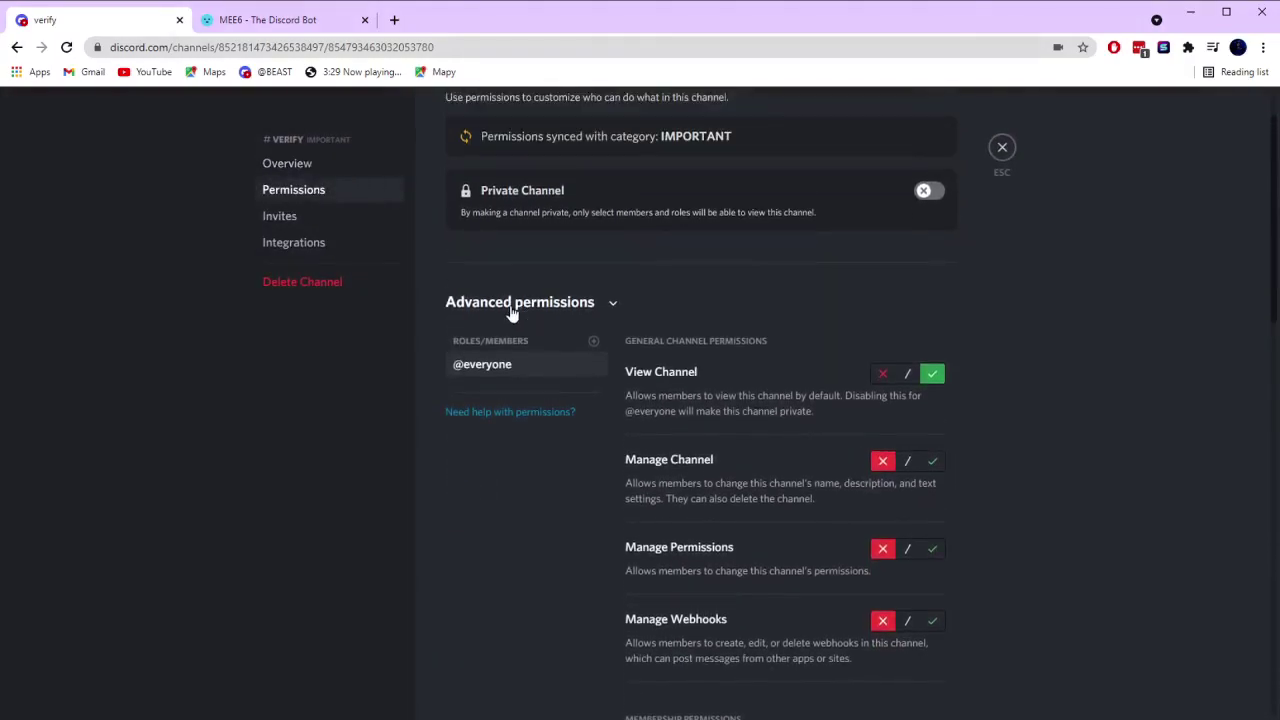
{"action": "left_click", "coordinate": [593, 340]}
{"action": "scroll", "coordinate": [519, 481], "scroll_direction": "down", "scroll_amount": 3}
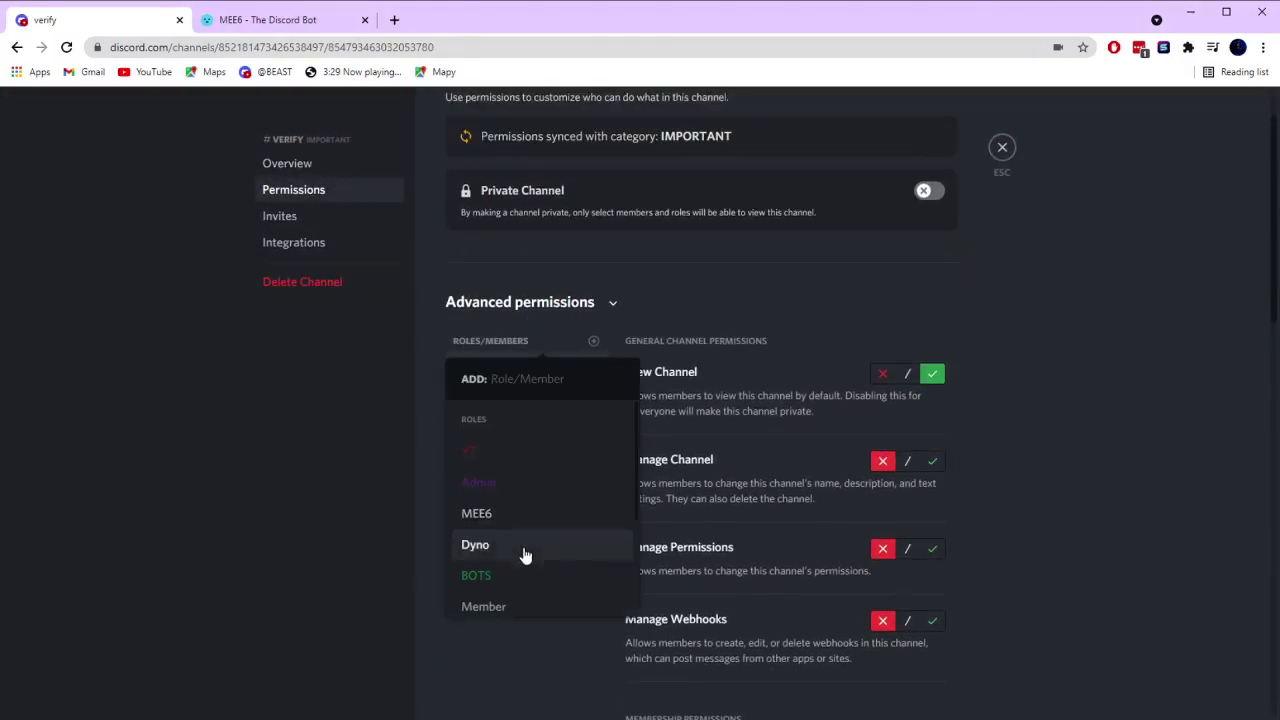
{"action": "scroll", "coordinate": [516, 477], "scroll_direction": "up", "scroll_amount": 2}
{"action": "key", "text": "Escape"}
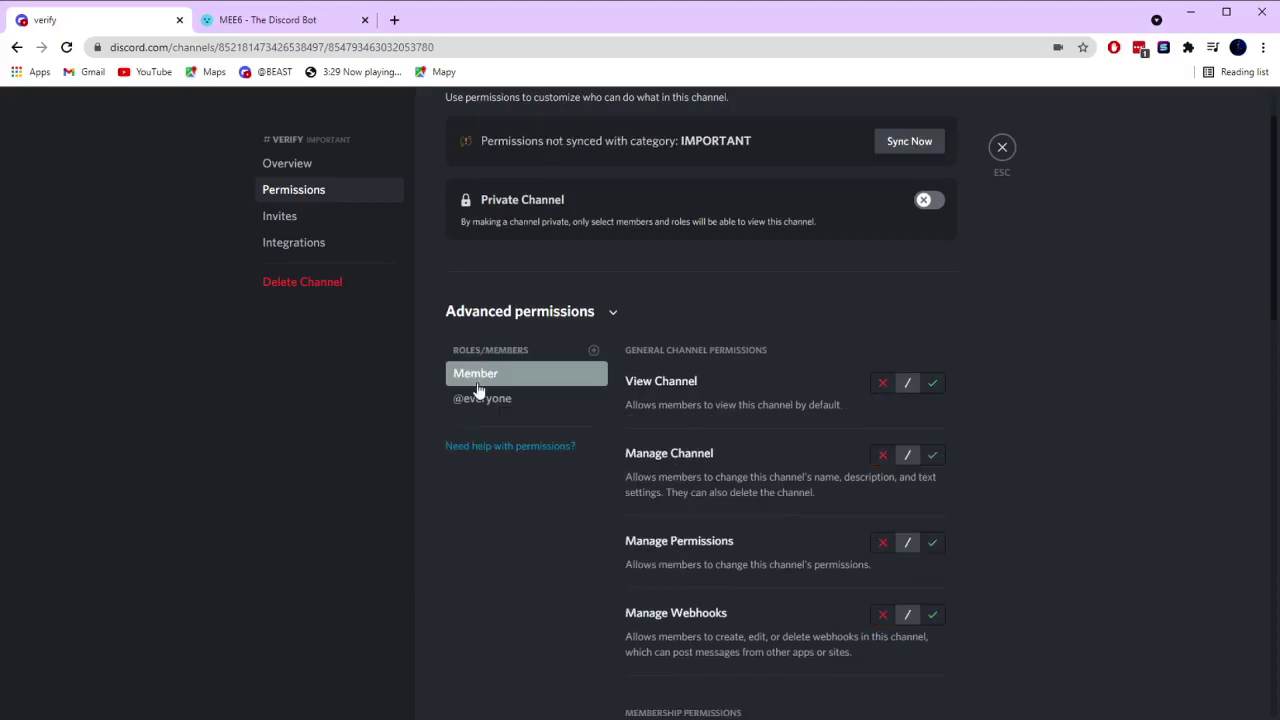
Deny Member the View Channel, Manage Channel, Manage Permissions, Manage Webhooks and Create Invite permissions in the verify channel.
{"action": "left_click", "coordinate": [880, 383]}
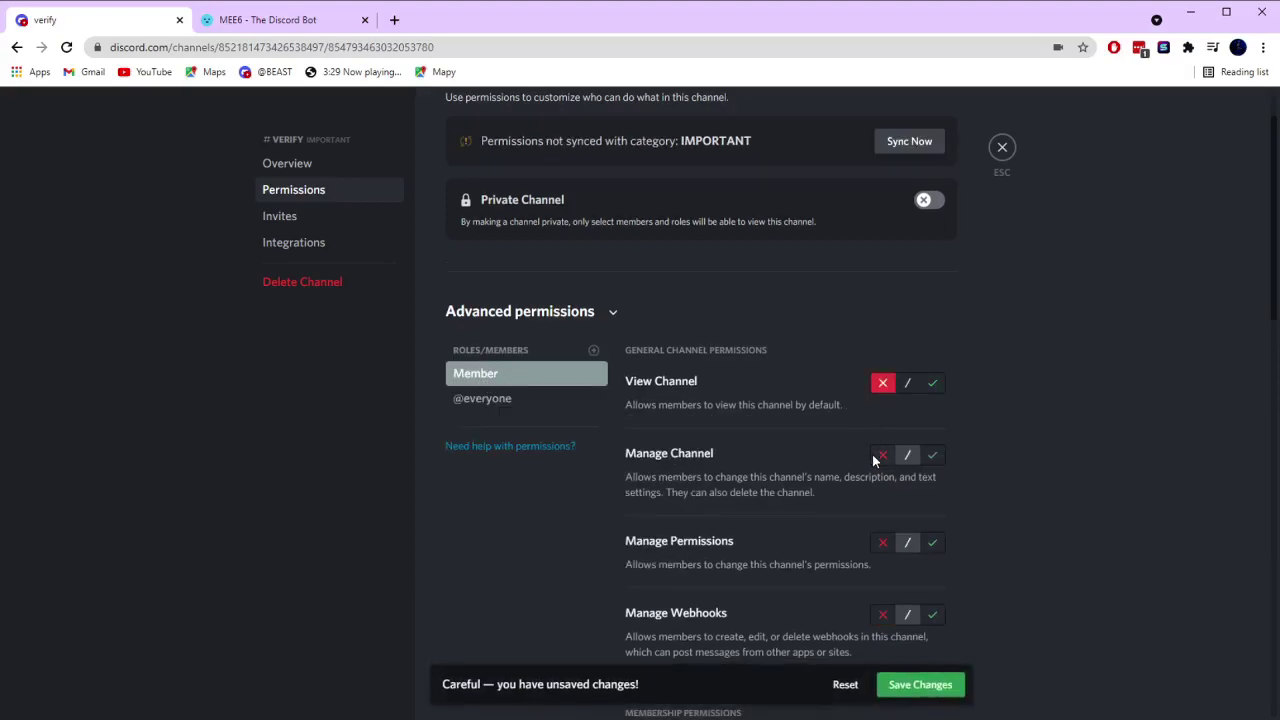
{"action": "left_click", "coordinate": [882, 455]}
{"action": "left_click", "coordinate": [882, 542]}
{"action": "left_click", "coordinate": [883, 613]}
{"action": "scroll", "coordinate": [880, 571], "scroll_direction": "down", "scroll_amount": 2}
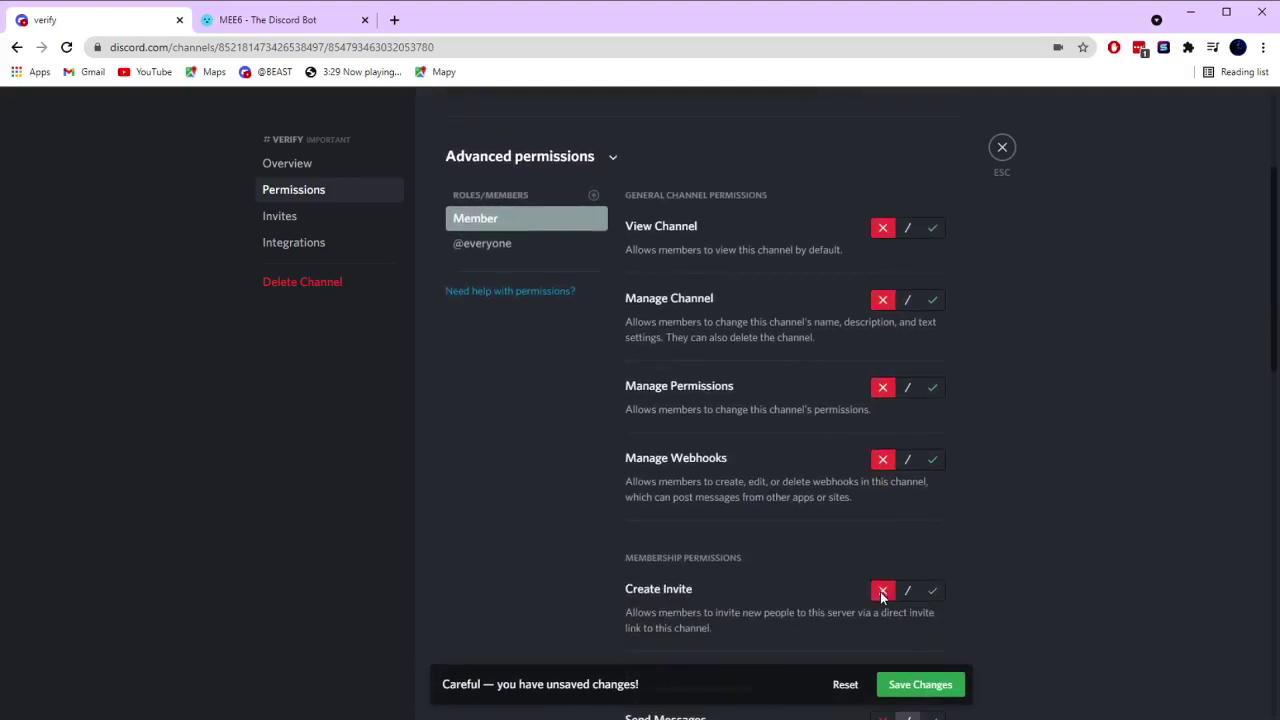
{"action": "left_click", "coordinate": [880, 591]}
Deny Member the Send Messages, Embed Links, Attach Files, Add Reactions and Use External Emoji permissions in the verify channel.
{"action": "scroll", "coordinate": [880, 560], "scroll_direction": "down", "scroll_amount": 2}
{"action": "left_click", "coordinate": [883, 567]}
{"action": "scroll", "coordinate": [880, 560], "scroll_direction": "down", "scroll_amount": 1}
{"action": "left_click", "coordinate": [882, 558]}
{"action": "scroll", "coordinate": [880, 555], "scroll_direction": "down", "scroll_amount": 2}
{"action": "left_click", "coordinate": [882, 495]}
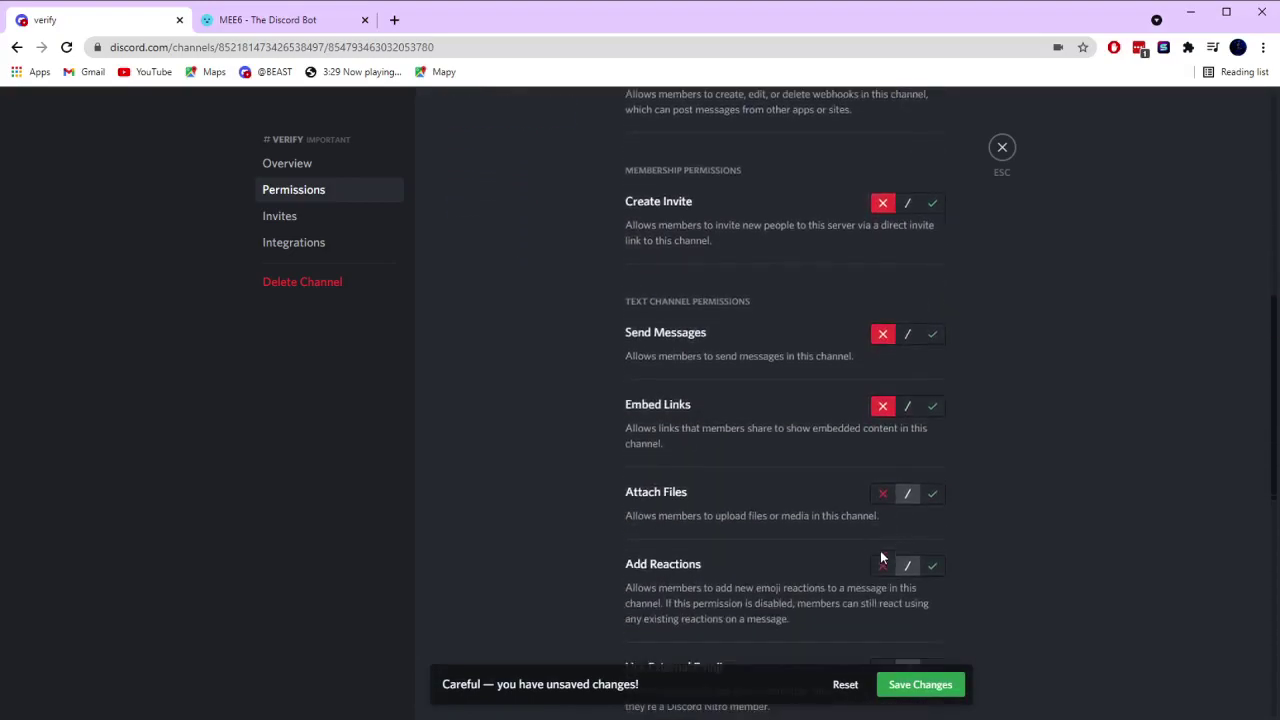
{"action": "scroll", "coordinate": [882, 540], "scroll_direction": "down", "scroll_amount": 3}
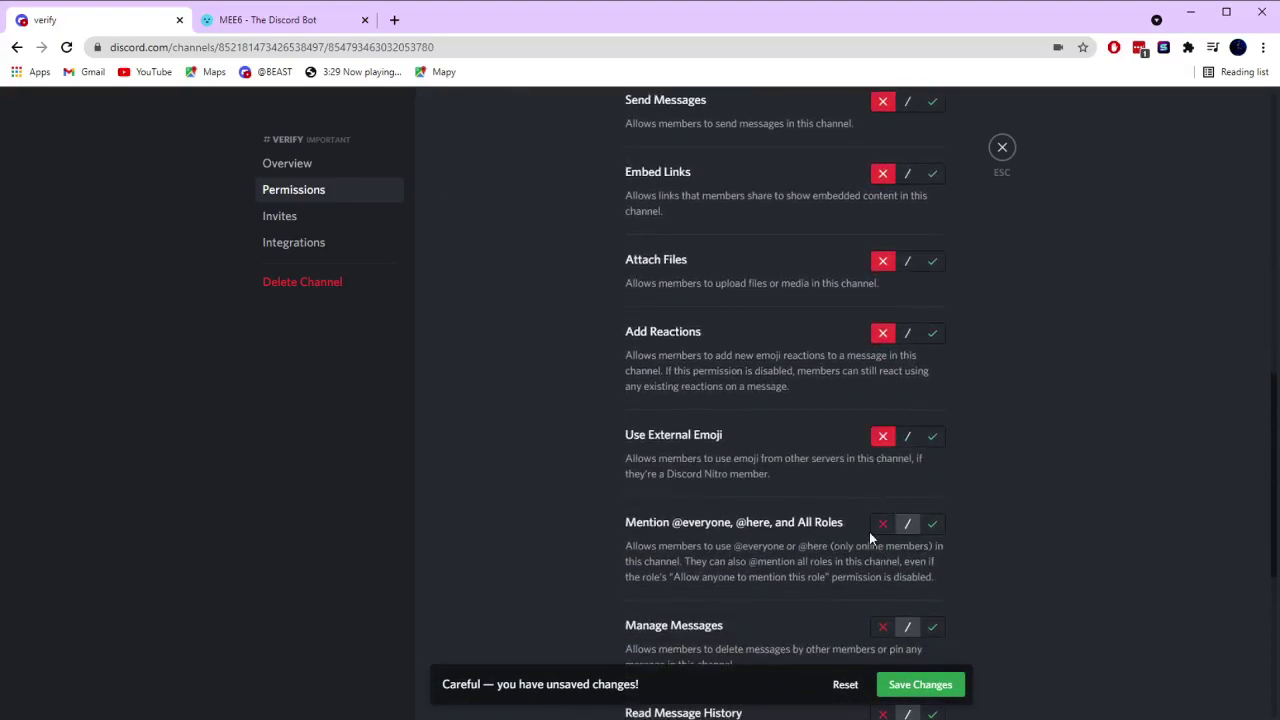
{"action": "left_click", "coordinate": [882, 523]}
{"action": "left_click", "coordinate": [882, 626]}
{"action": "scroll", "coordinate": [882, 565], "scroll_direction": "down", "scroll_amount": 2}
{"action": "left_click", "coordinate": [883, 560]}
{"action": "scroll", "coordinate": [882, 607], "scroll_direction": "down", "scroll_amount": 2}
{"action": "left_click", "coordinate": [881, 610]}
{"action": "scroll", "coordinate": [884, 580], "scroll_direction": "down", "scroll_amount": 2}
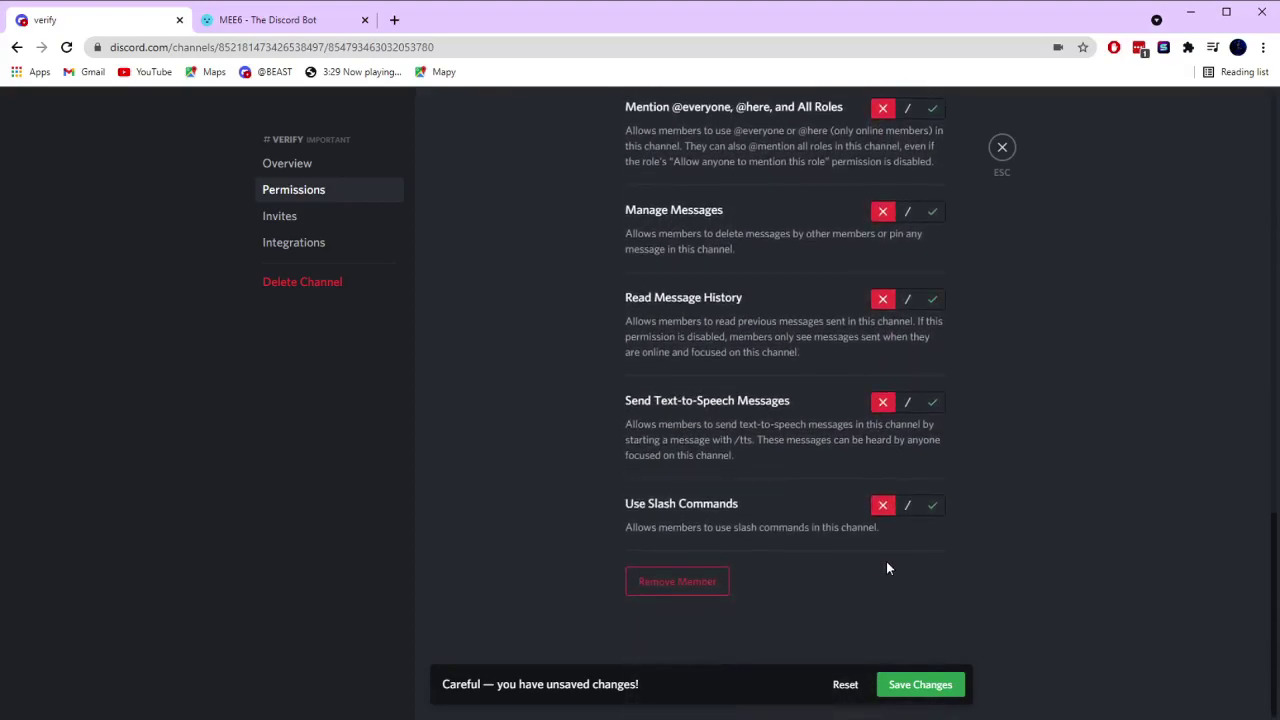
{"action": "left_click", "coordinate": [906, 686]}
{"action": "scroll", "coordinate": [1009, 599], "scroll_direction": "up", "scroll_amount": 15}
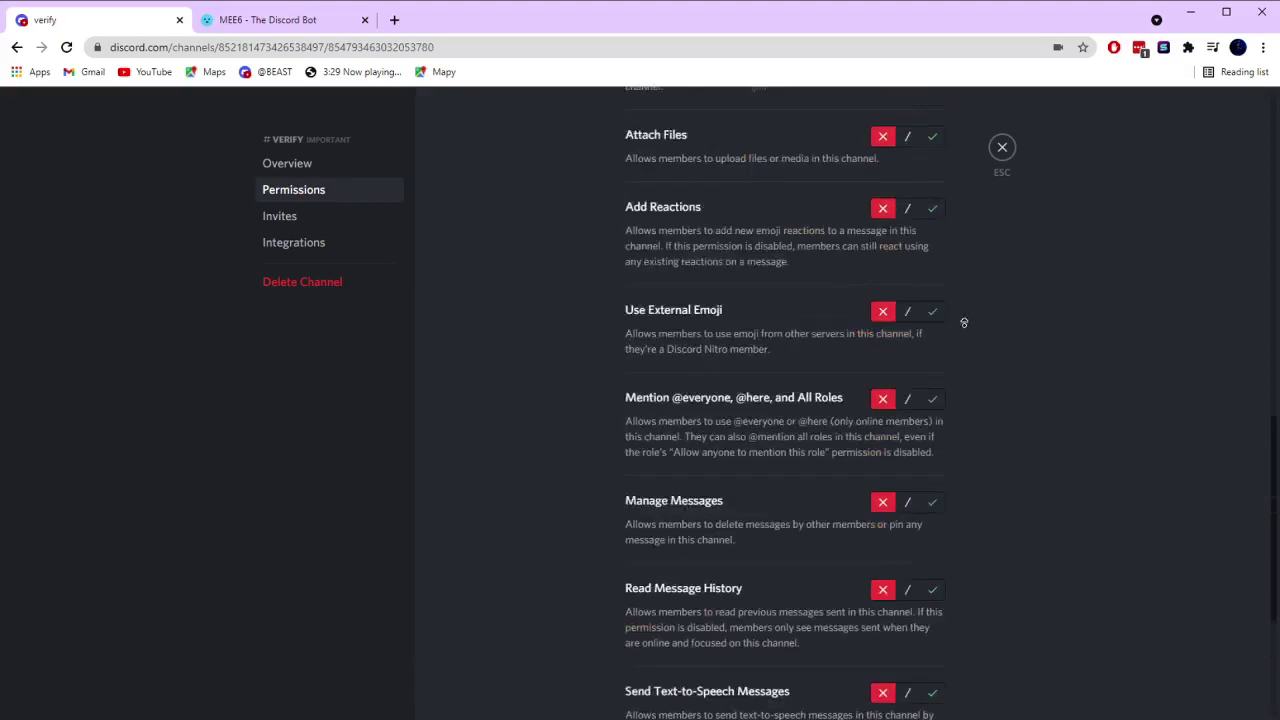
{"action": "left_click", "coordinate": [1002, 149]}
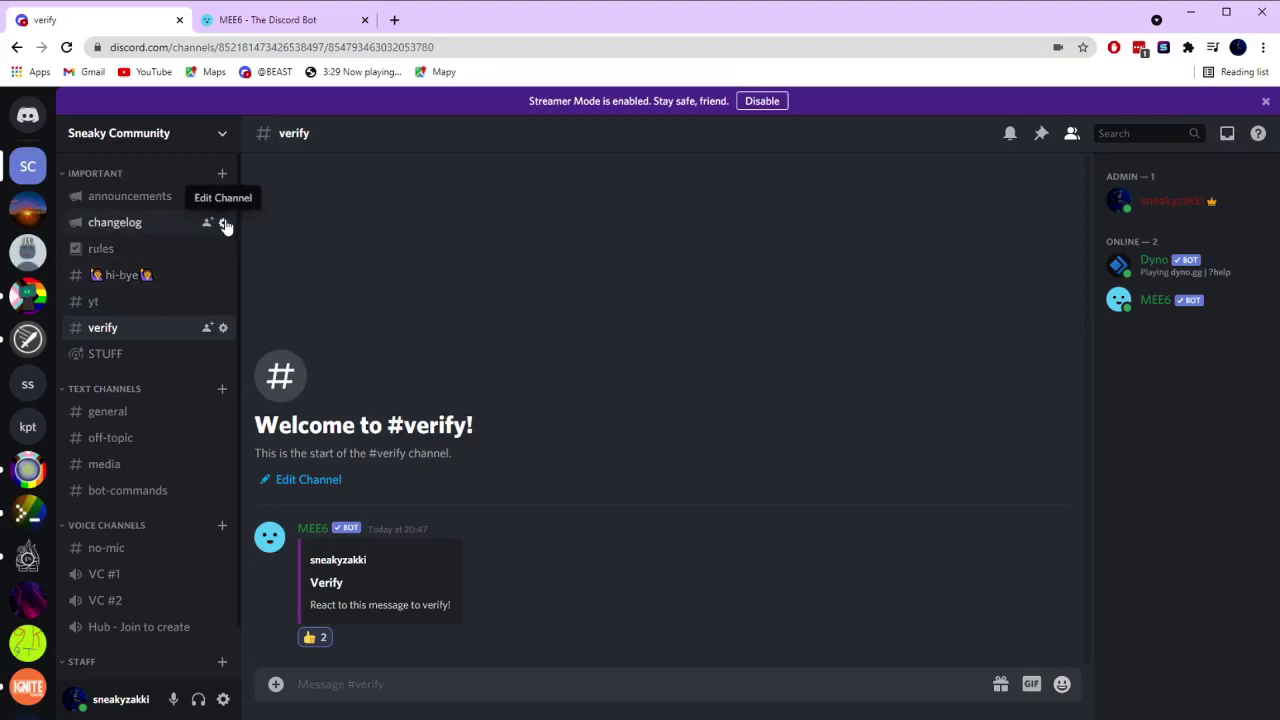
{"action": "left_click", "coordinate": [225, 224]}
{"action": "left_click", "coordinate": [318, 192]}
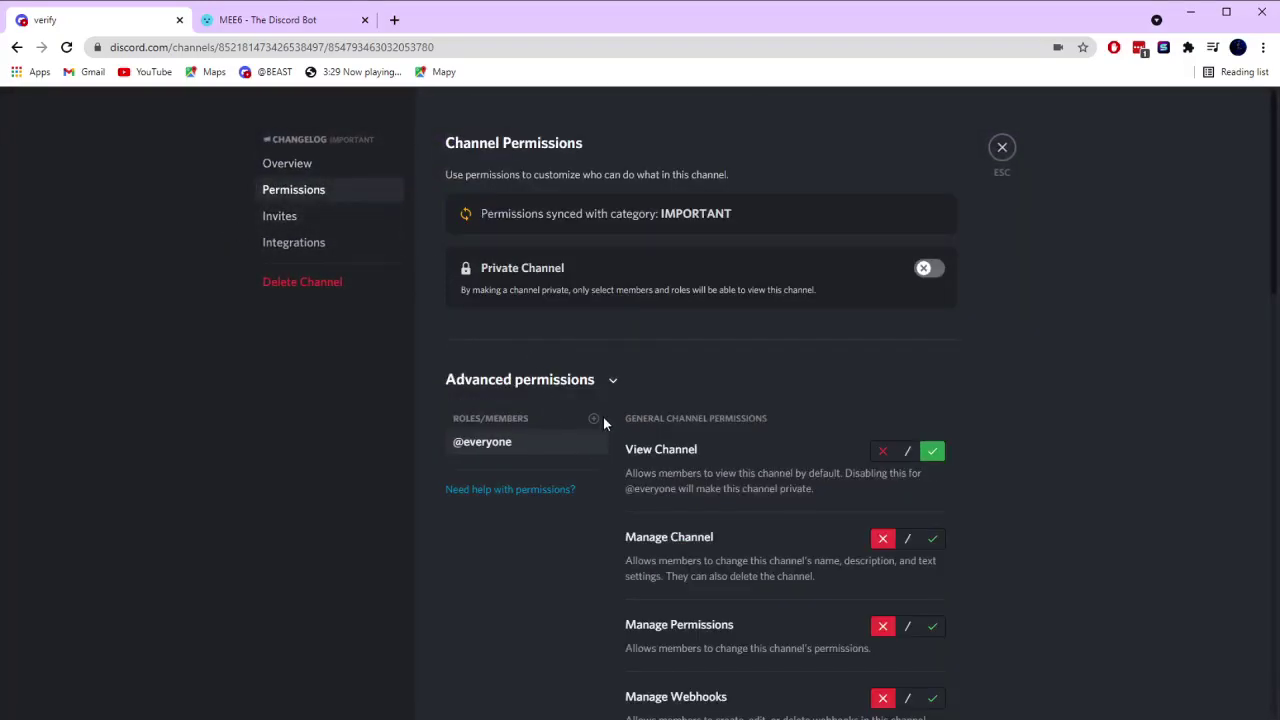
{"action": "left_click", "coordinate": [874, 452]}
{"action": "scroll", "coordinate": [872, 440], "scroll_direction": "down", "scroll_amount": 1}
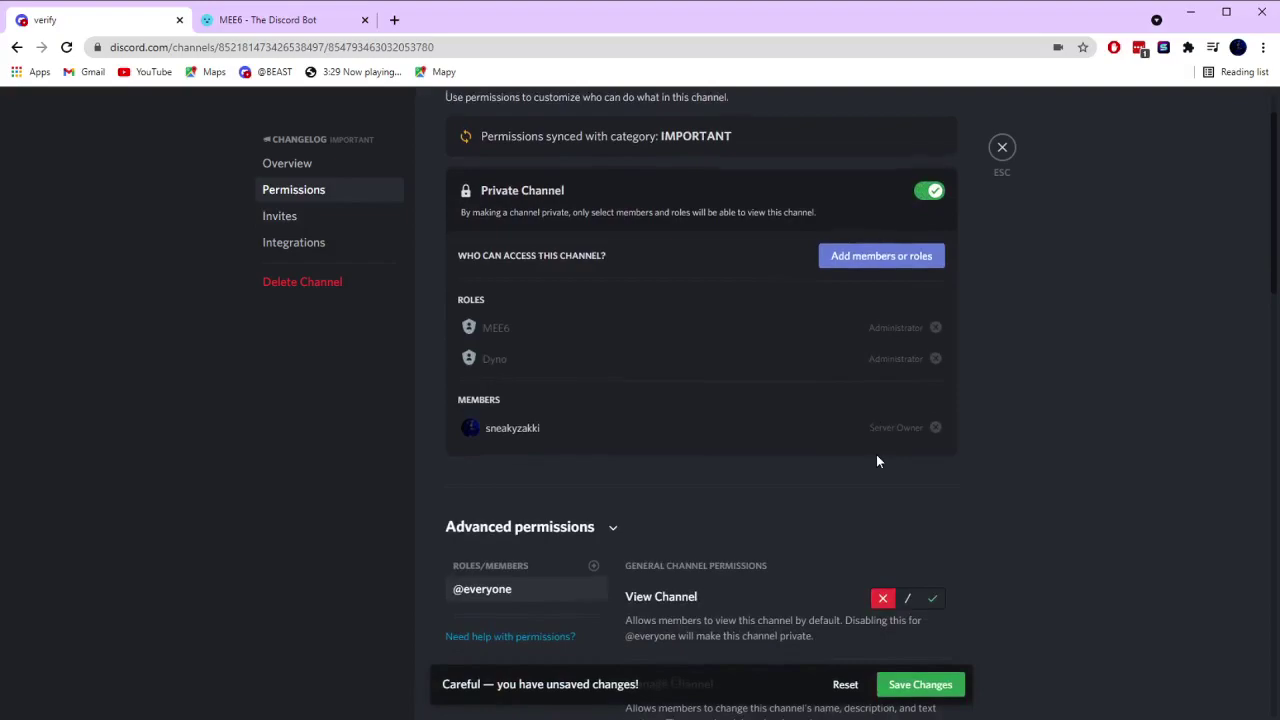
{"action": "scroll", "coordinate": [870, 447], "scroll_direction": "down", "scroll_amount": 2}
{"action": "scroll", "coordinate": [864, 442], "scroll_direction": "down", "scroll_amount": 10}
{"action": "left_click", "coordinate": [879, 512]}
{"action": "scroll", "coordinate": [890, 530], "scroll_direction": "down", "scroll_amount": 3}
{"action": "scroll", "coordinate": [780, 555], "scroll_direction": "up", "scroll_amount": 15}
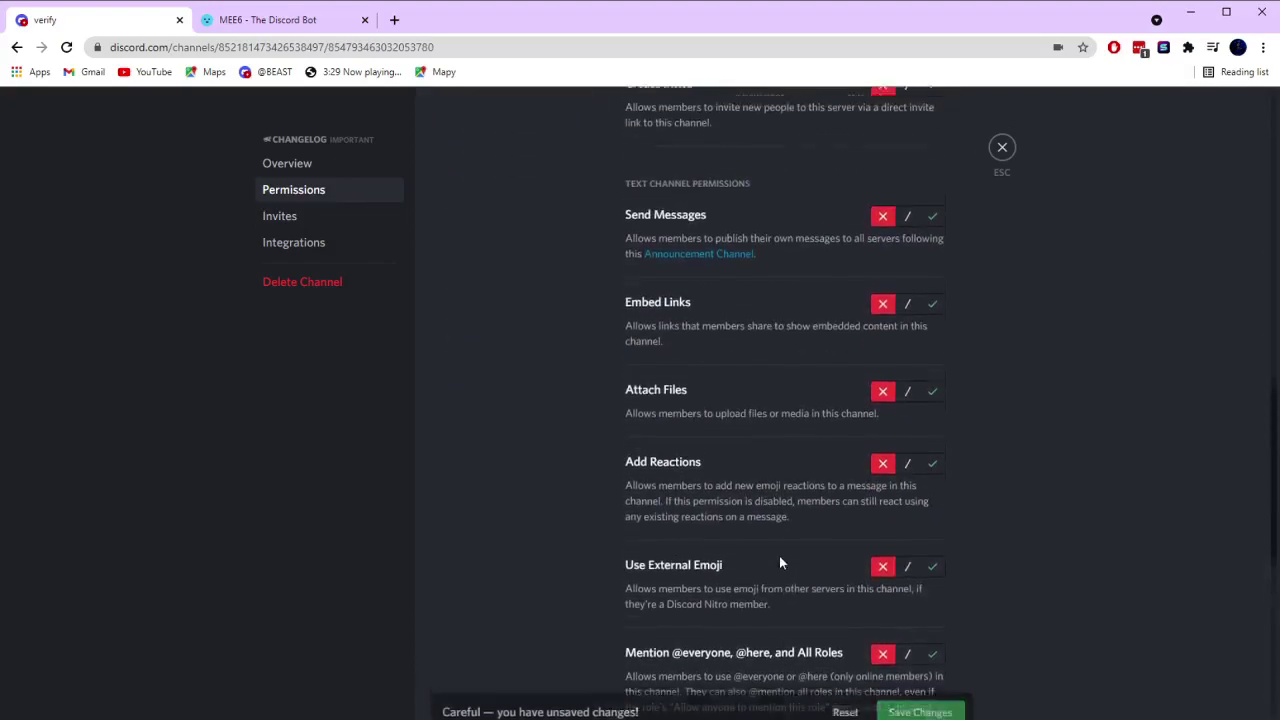
{"action": "scroll", "coordinate": [598, 540], "scroll_direction": "down", "scroll_amount": 1}
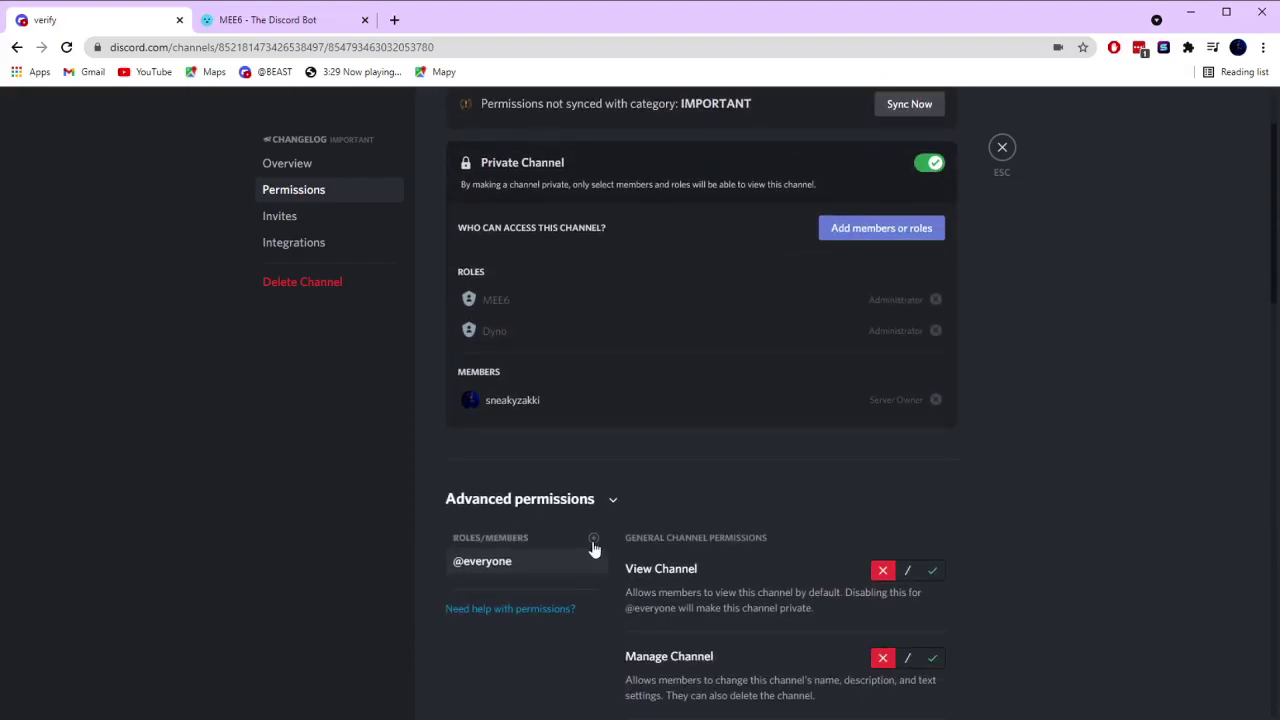
Add the Member role to the changelog channel's permissions and allow it View Channel.
{"action": "left_click", "coordinate": [594, 538]}
{"action": "scroll", "coordinate": [702, 535], "scroll_direction": "down", "scroll_amount": 2}
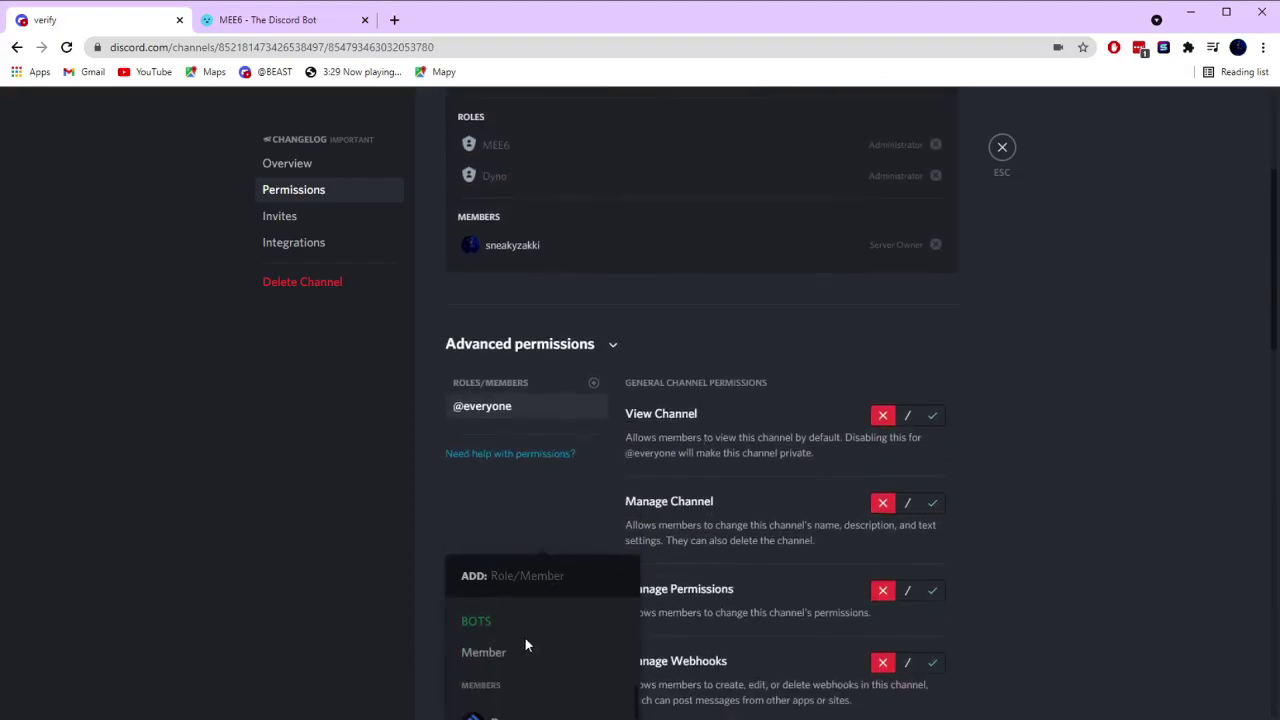
{"action": "left_click", "coordinate": [514, 656]}
{"action": "left_click", "coordinate": [932, 415]}
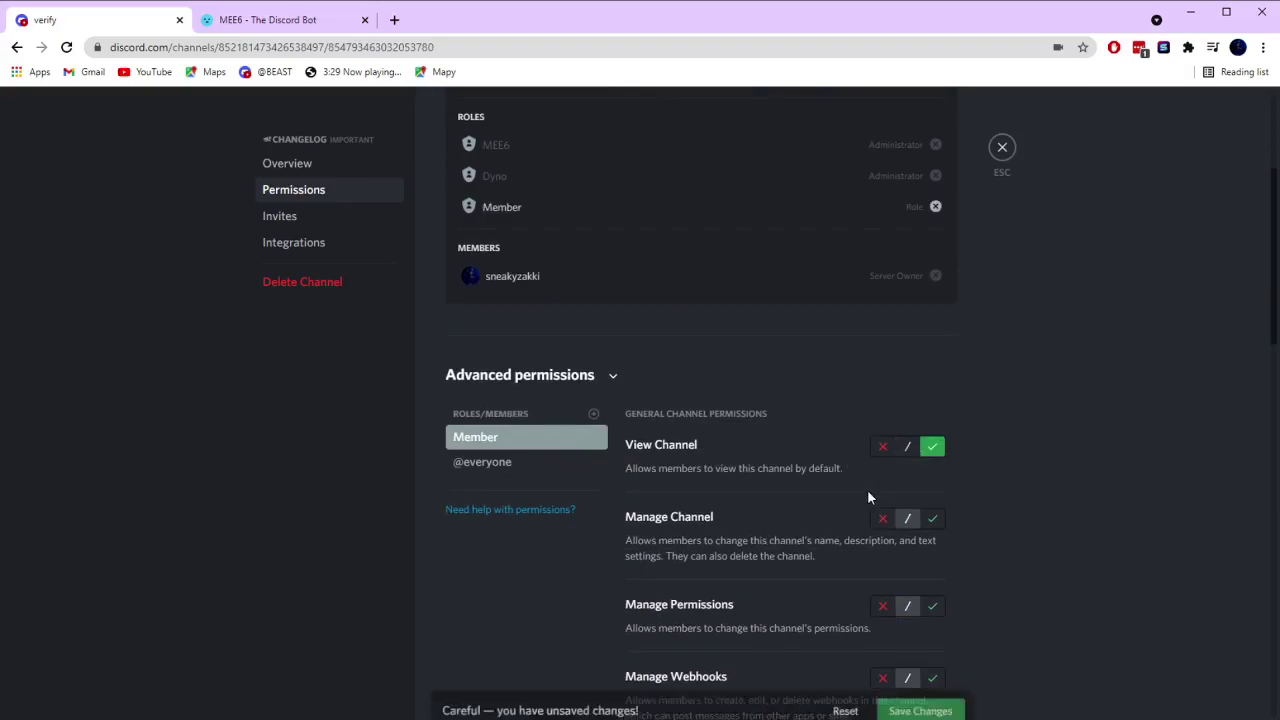
Deny Member the Manage Channel, Manage Permissions, Manage Webhooks and Create Invite permissions in the changelog channel.
{"action": "left_click", "coordinate": [882, 517]}
{"action": "left_click", "coordinate": [882, 606]}
{"action": "scroll", "coordinate": [891, 590], "scroll_direction": "down", "scroll_amount": 2}
{"action": "left_click", "coordinate": [882, 522]}
{"action": "scroll", "coordinate": [870, 560], "scroll_direction": "down", "scroll_amount": 1}
{"action": "left_click", "coordinate": [882, 574]}
Deny Member the Send Messages, Embed Links, Add Reactions and Use External Emoji permissions in the changelog channel.
{"action": "scroll", "coordinate": [878, 568], "scroll_direction": "down", "scroll_amount": 2}
{"action": "left_click", "coordinate": [880, 556]}
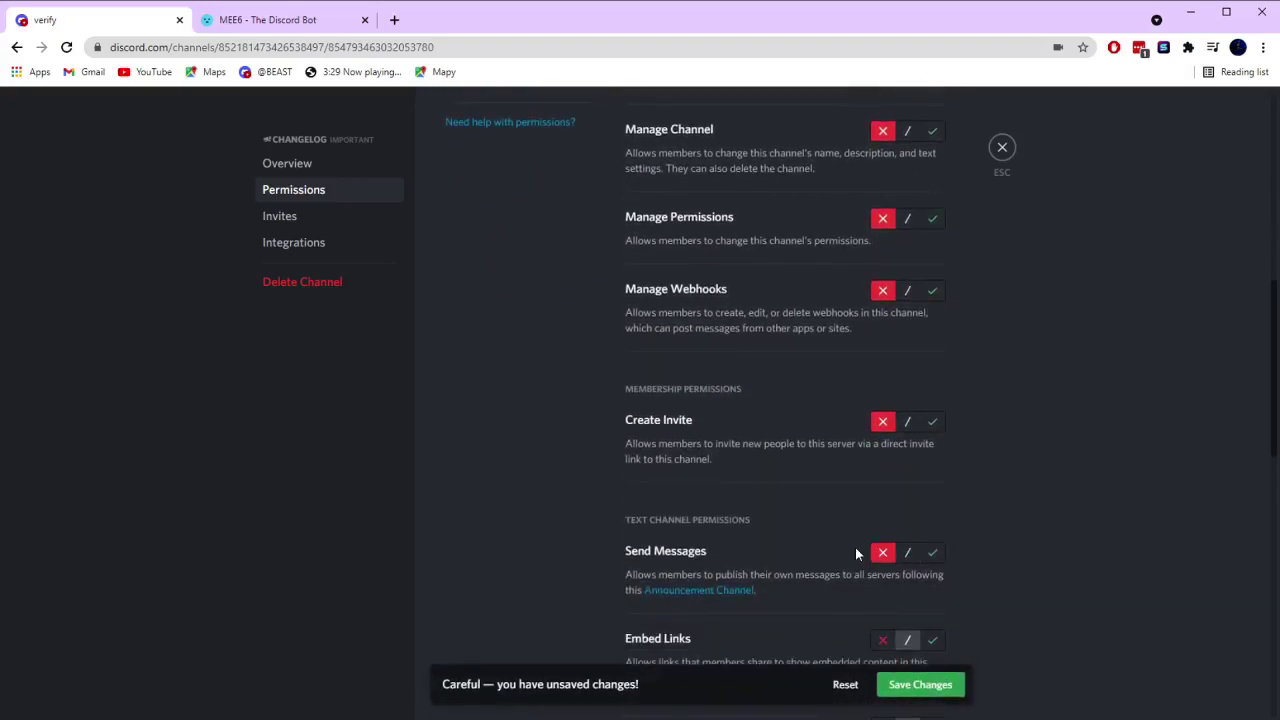
{"action": "scroll", "coordinate": [935, 476], "scroll_direction": "down", "scroll_amount": 1}
{"action": "left_click", "coordinate": [882, 565]}
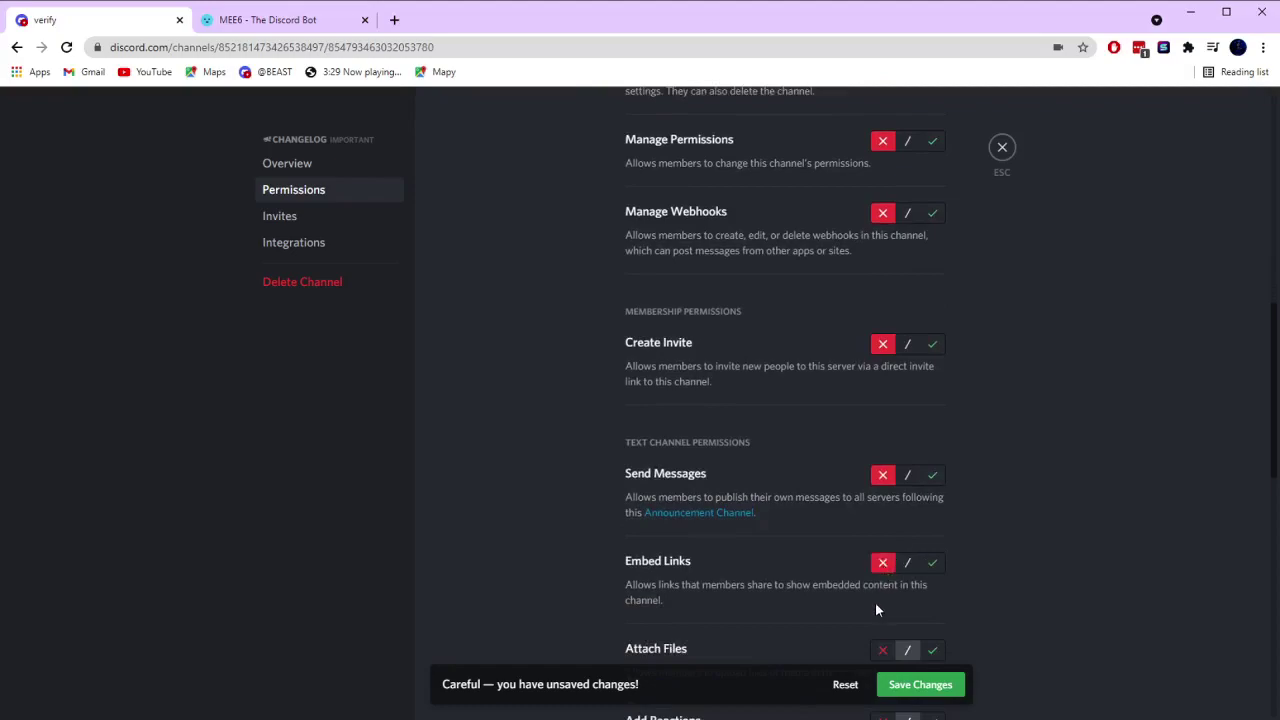
{"action": "scroll", "coordinate": [885, 600], "scroll_direction": "down", "scroll_amount": 2}
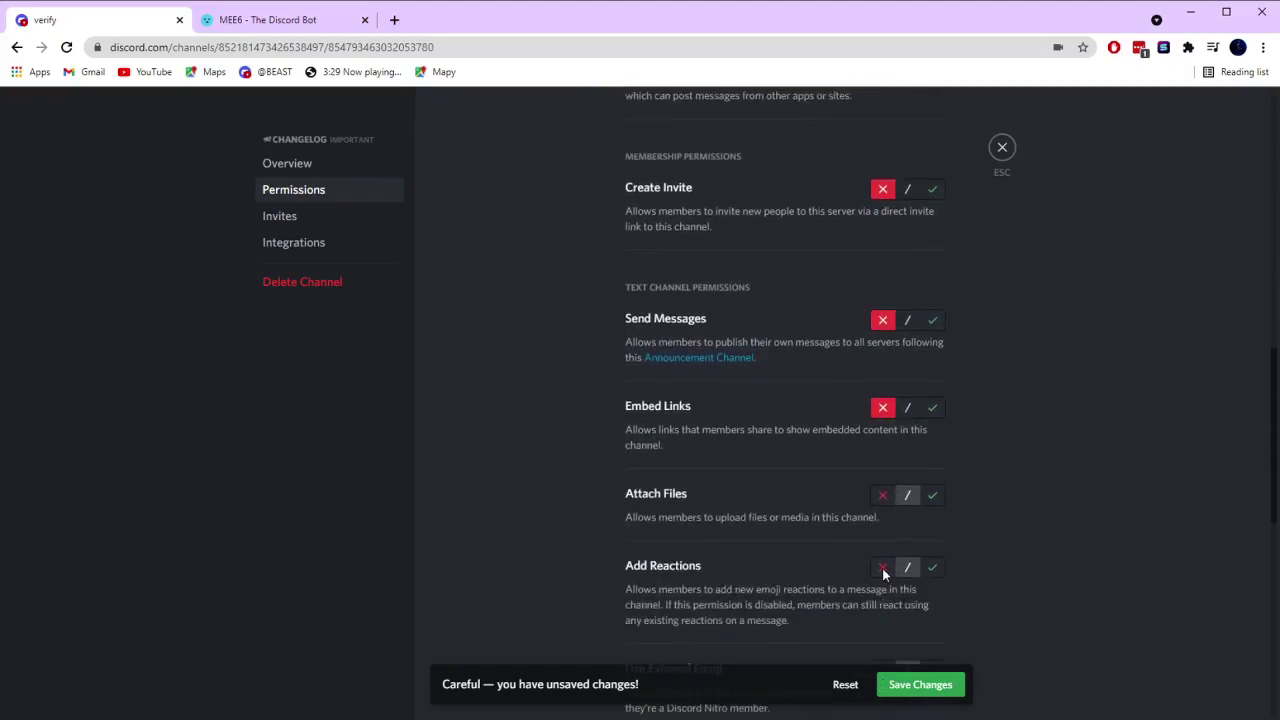
{"action": "left_click", "coordinate": [882, 566]}
{"action": "scroll", "coordinate": [884, 571], "scroll_direction": "down", "scroll_amount": 1}
{"action": "left_click", "coordinate": [884, 594]}
{"action": "scroll", "coordinate": [886, 580], "scroll_direction": "down", "scroll_amount": 2}
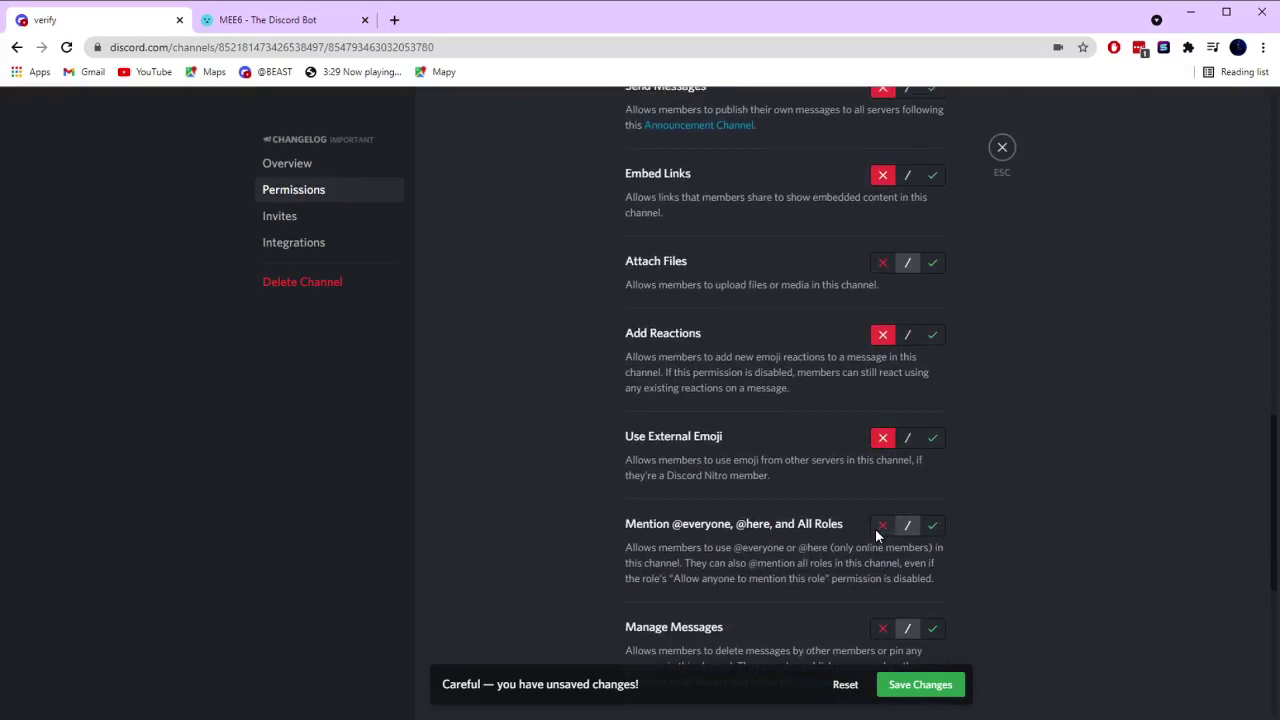
{"action": "left_click", "coordinate": [881, 629]}
{"action": "scroll", "coordinate": [888, 600], "scroll_direction": "down", "scroll_amount": 2}
{"action": "scroll", "coordinate": [860, 590], "scroll_direction": "down", "scroll_amount": 1}
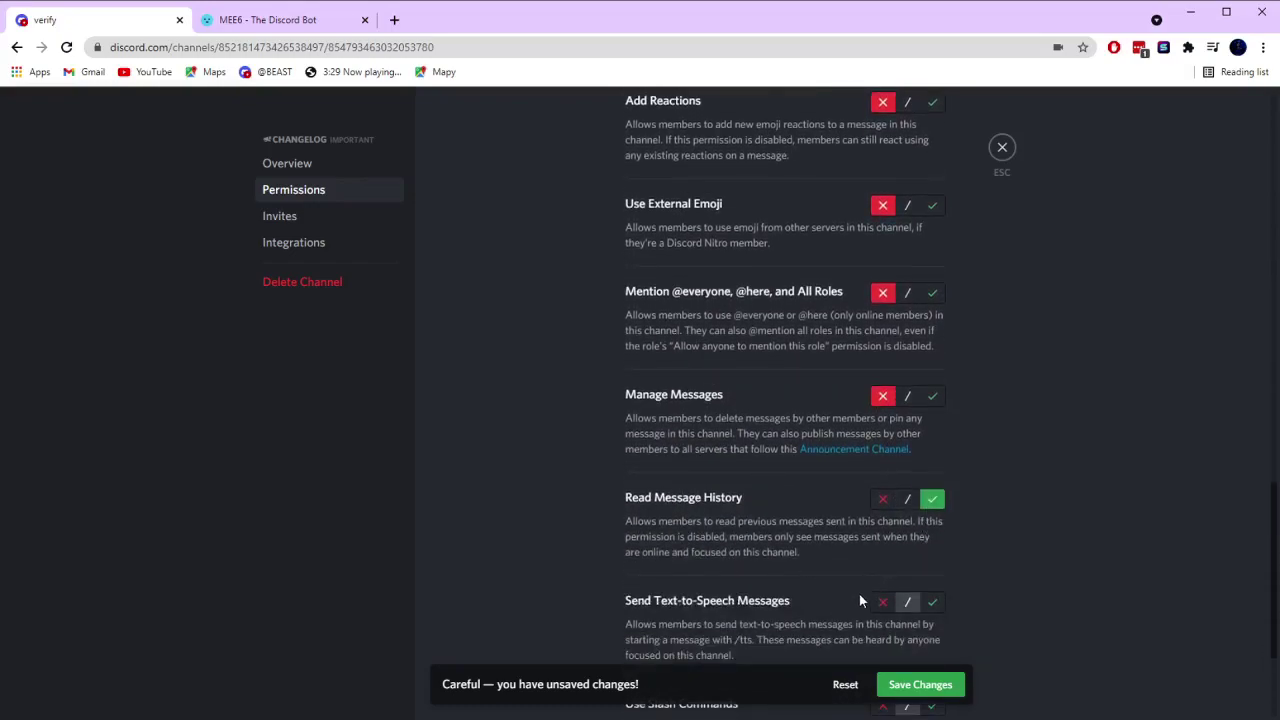
{"action": "left_click", "coordinate": [885, 598]}
{"action": "scroll", "coordinate": [883, 597], "scroll_direction": "down", "scroll_amount": 2}
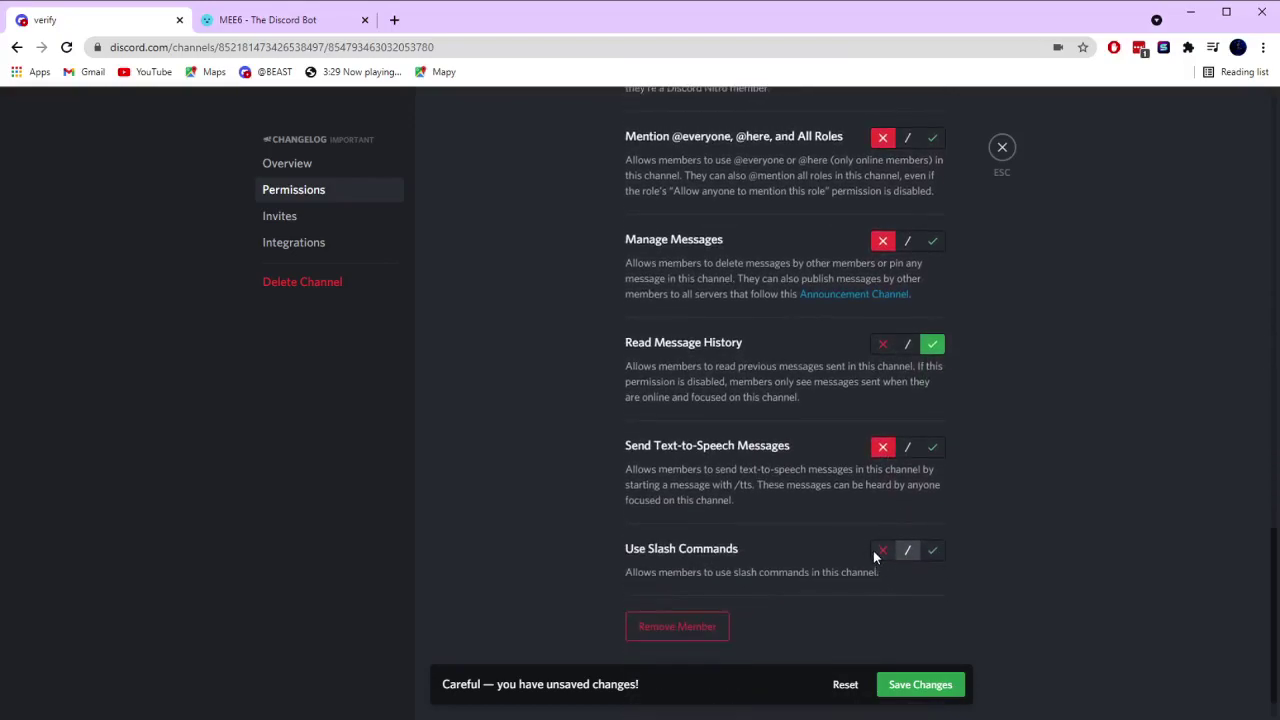
{"action": "left_click", "coordinate": [915, 687]}
Add the Admin role to the changelog permissions and allow it View Channel, Manage Channel, Manage Permissions and Manage Webhooks.
{"action": "scroll", "coordinate": [595, 509], "scroll_direction": "up", "scroll_amount": 15}
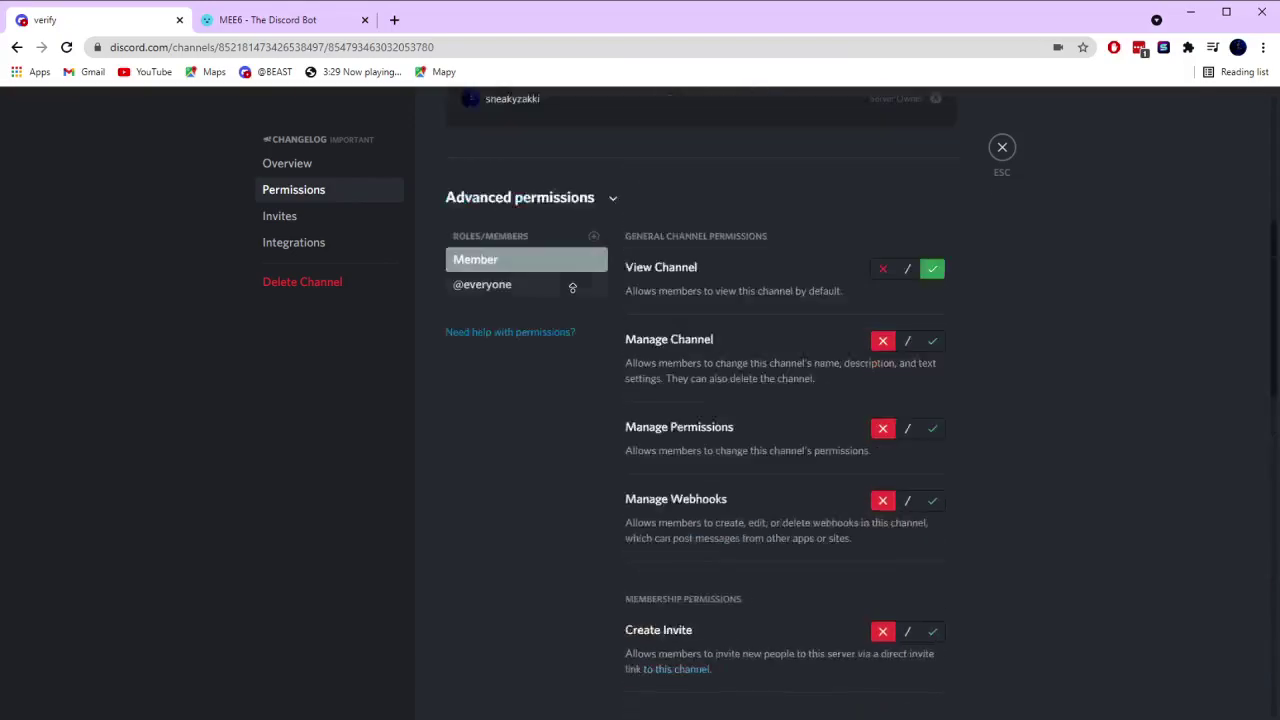
{"action": "scroll", "coordinate": [561, 487], "scroll_direction": "down", "scroll_amount": 1}
{"action": "left_click", "coordinate": [593, 451]}
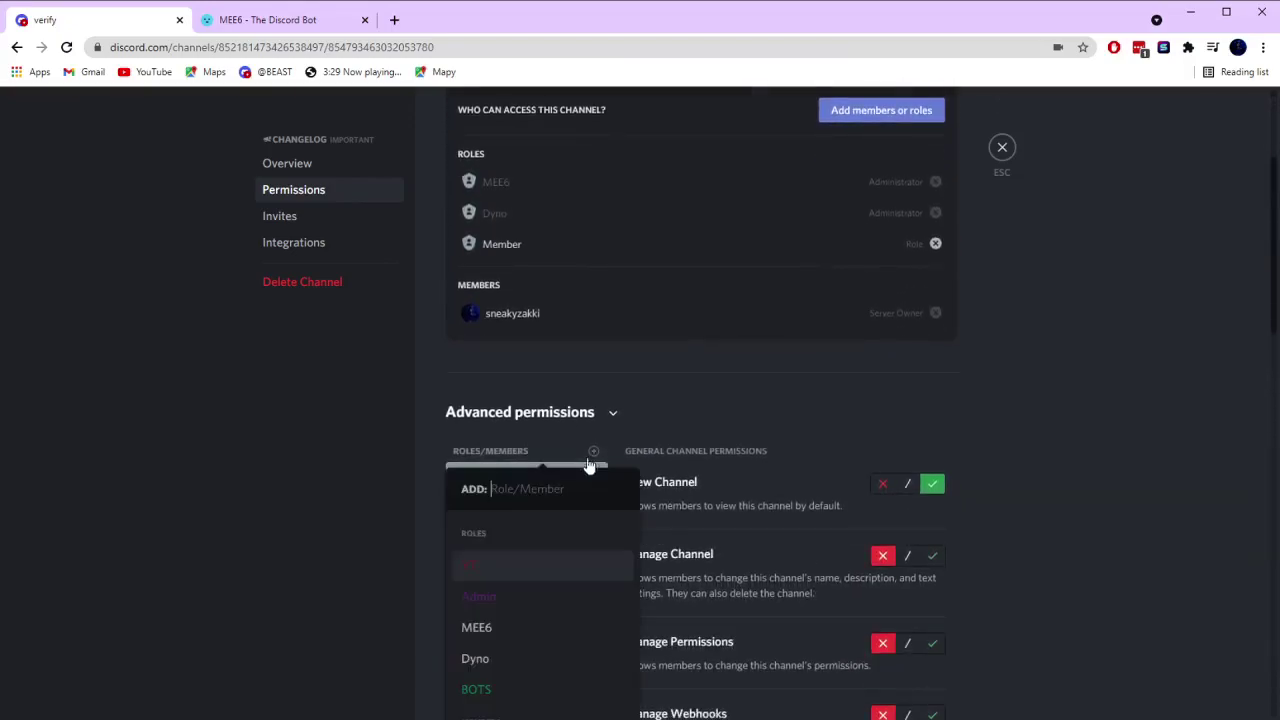
{"action": "left_click", "coordinate": [515, 600]}
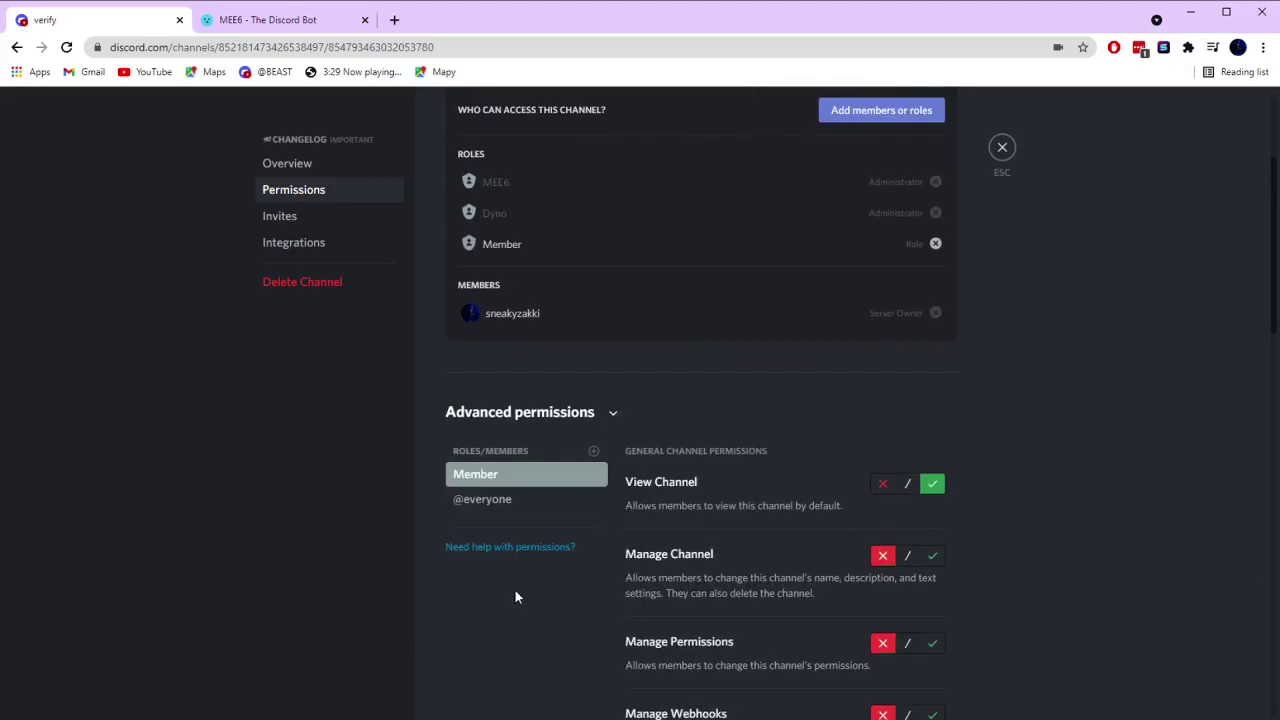
{"action": "left_click", "coordinate": [931, 484]}
{"action": "left_click", "coordinate": [930, 585]}
{"action": "scroll", "coordinate": [920, 580], "scroll_direction": "down", "scroll_amount": 2}
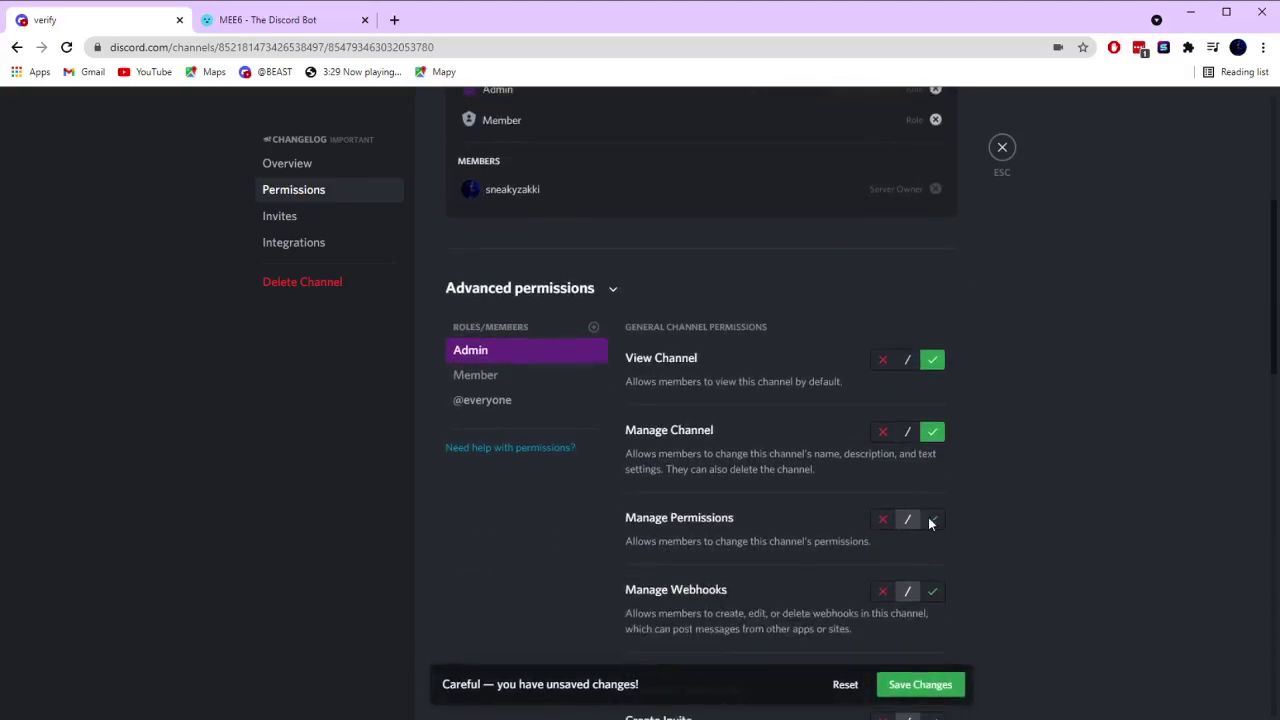
{"action": "left_click", "coordinate": [930, 591]}
{"action": "scroll", "coordinate": [910, 585], "scroll_direction": "down", "scroll_amount": 2}
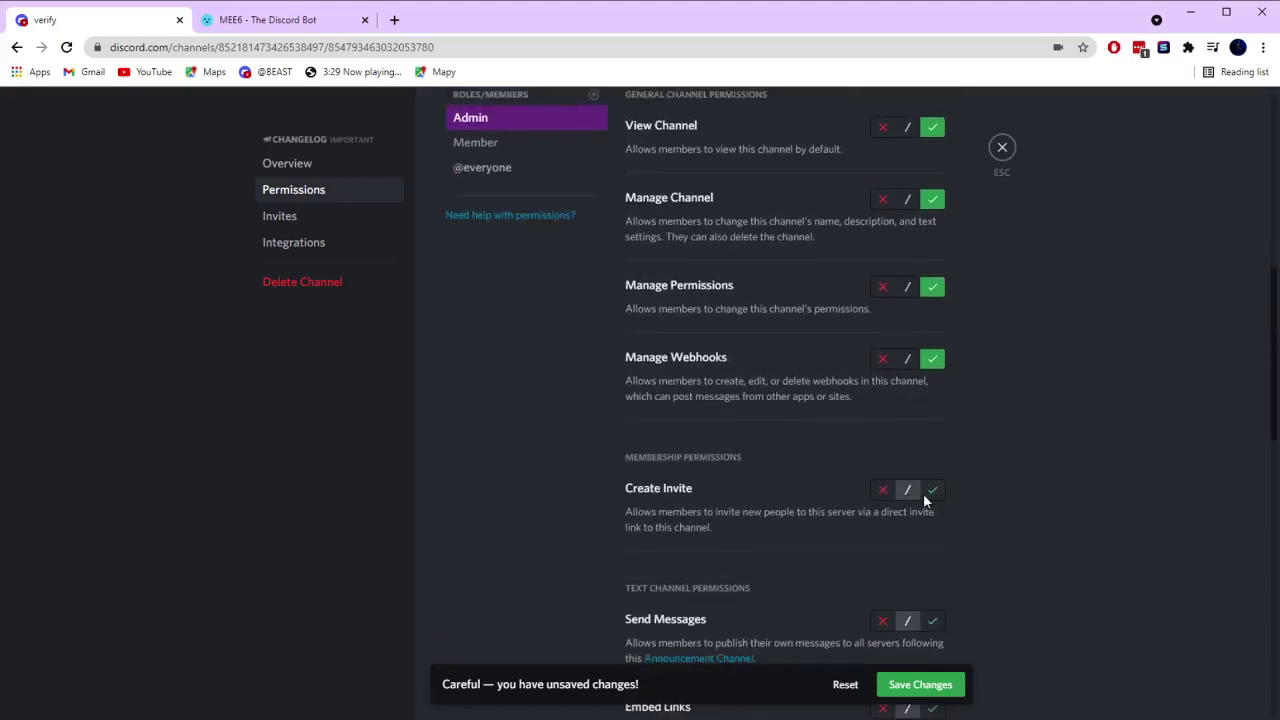
{"action": "scroll", "coordinate": [890, 560], "scroll_direction": "down", "scroll_amount": 1}
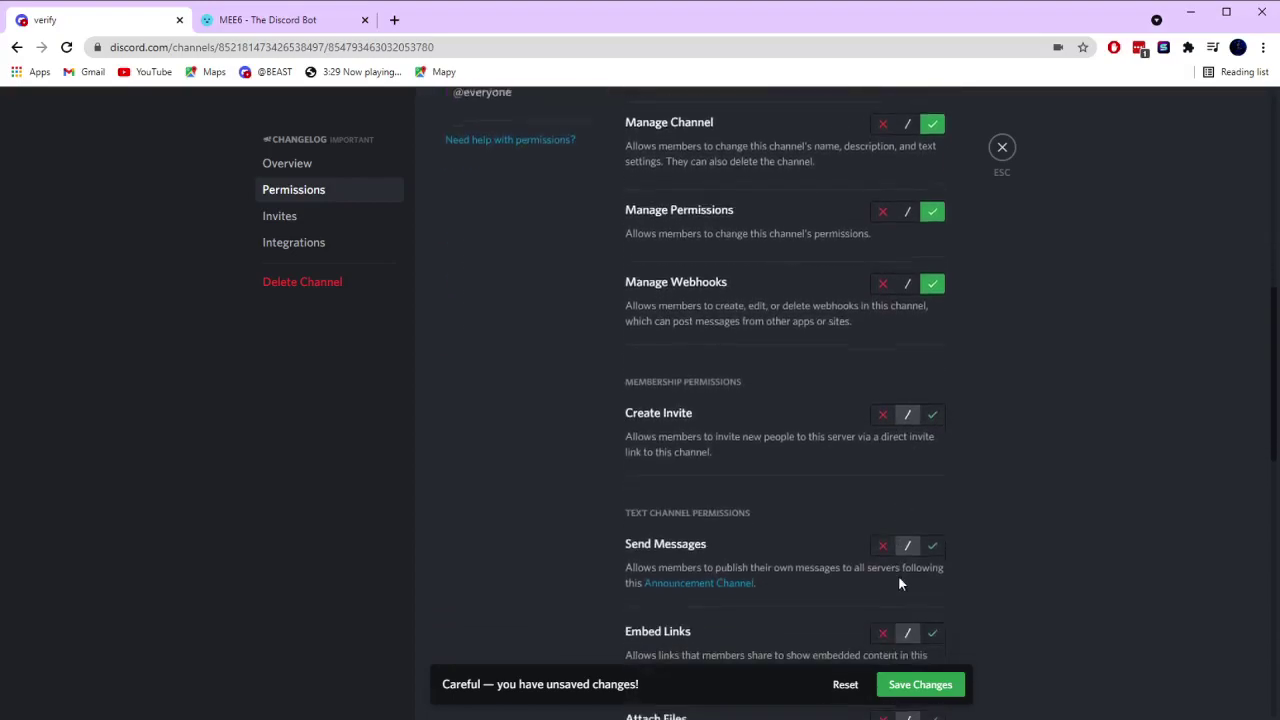
{"action": "left_click", "coordinate": [936, 546]}
{"action": "scroll", "coordinate": [936, 550], "scroll_direction": "down", "scroll_amount": 1}
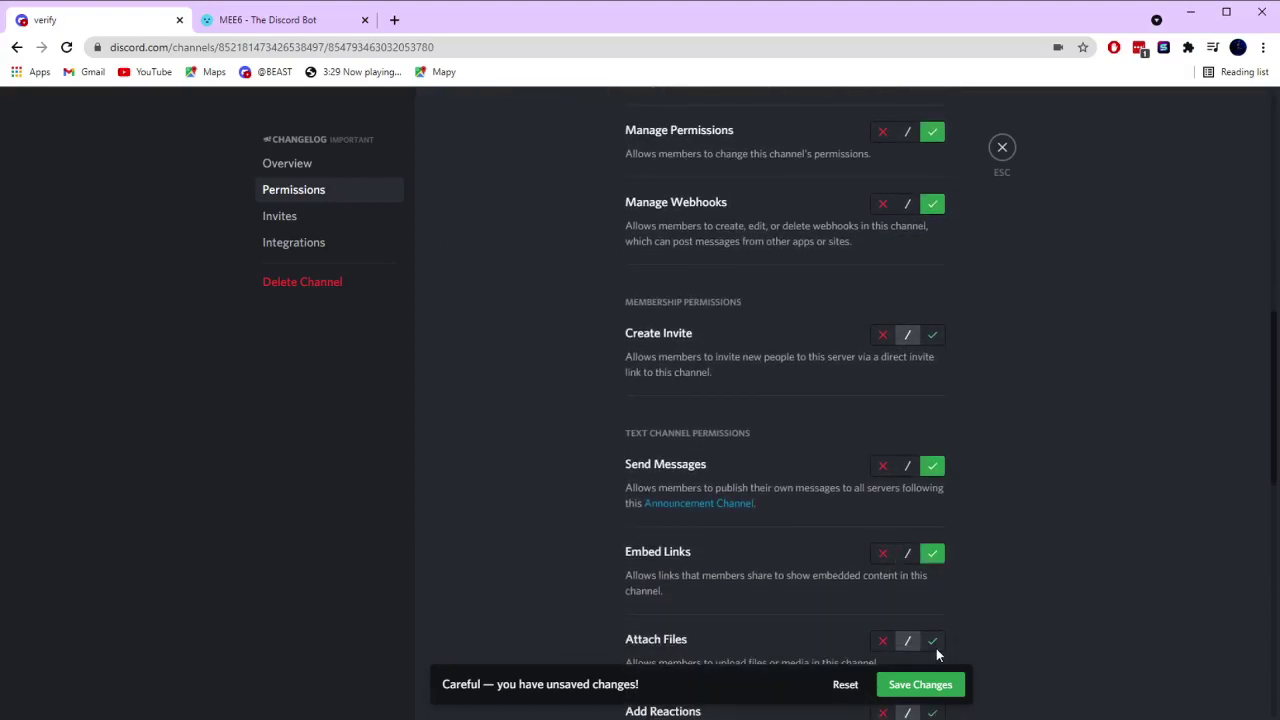
{"action": "left_click", "coordinate": [933, 643]}
{"action": "scroll", "coordinate": [931, 628], "scroll_direction": "down", "scroll_amount": 2}
{"action": "left_click", "coordinate": [933, 558]}
{"action": "scroll", "coordinate": [936, 565], "scroll_direction": "down", "scroll_amount": 2}
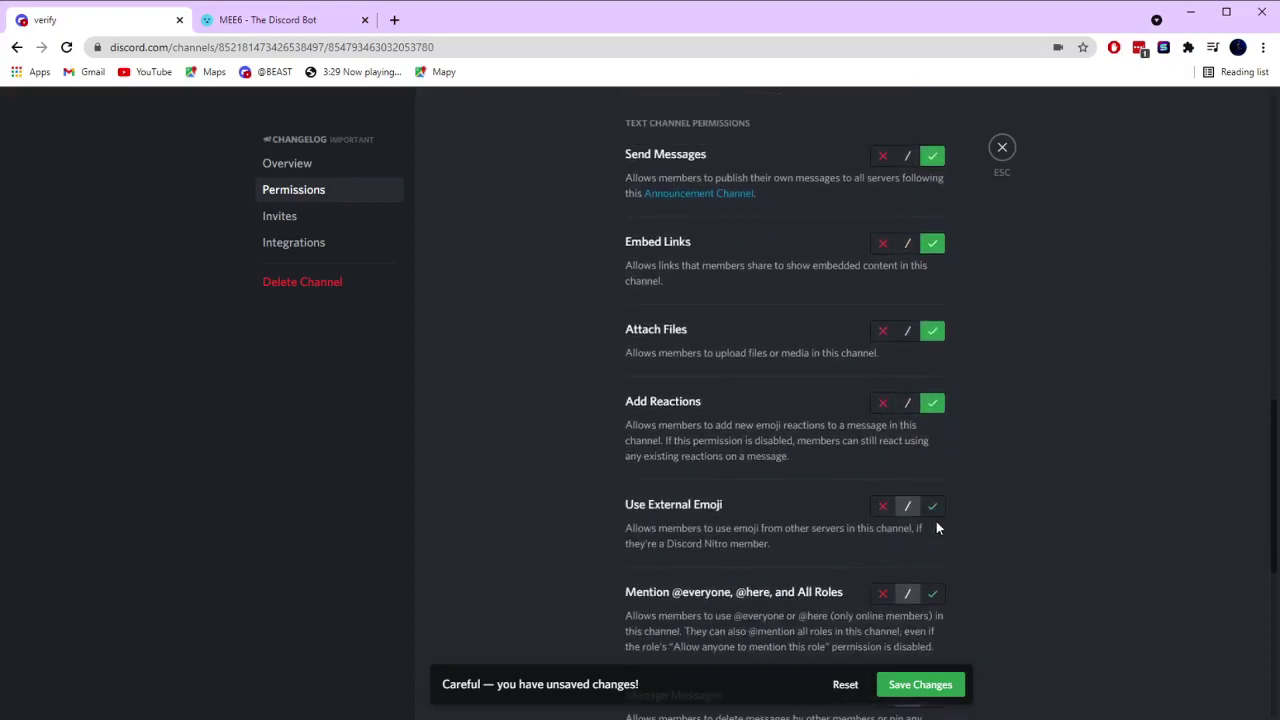
{"action": "left_click", "coordinate": [933, 508]}
{"action": "left_click", "coordinate": [932, 594]}
{"action": "scroll", "coordinate": [940, 565], "scroll_direction": "down", "scroll_amount": 2}
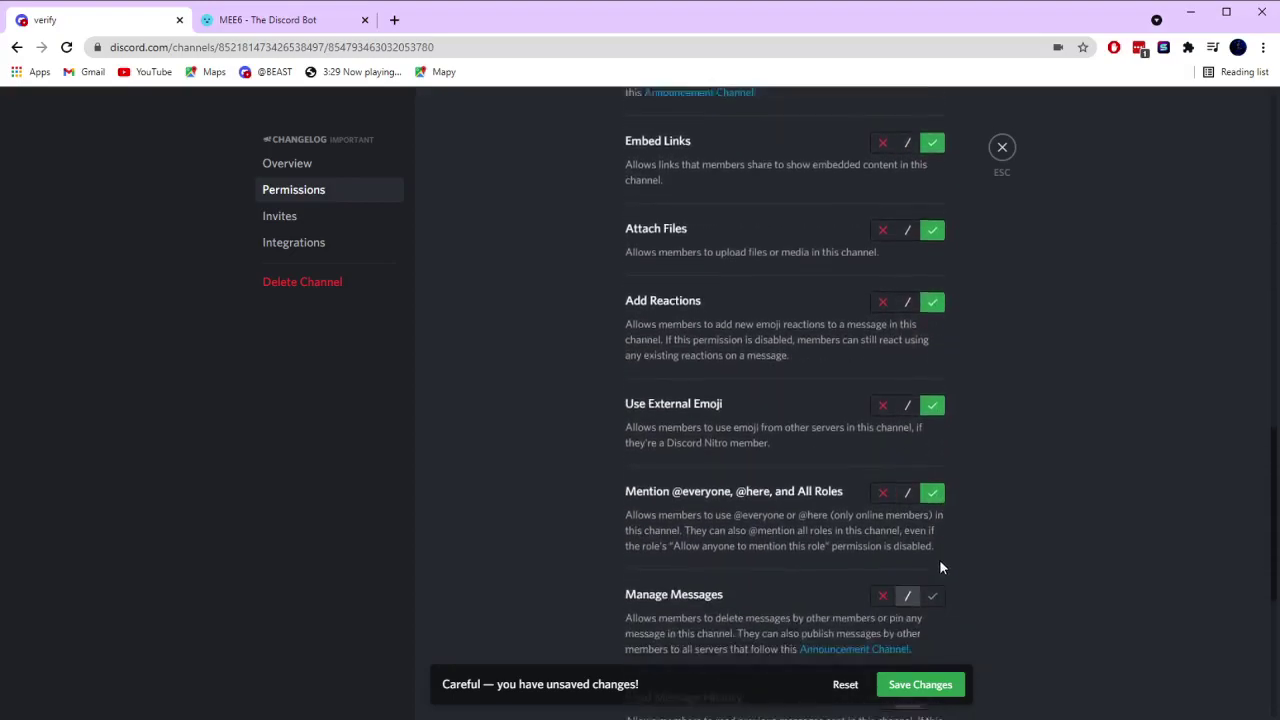
Allow Admin Manage Messages, Read Message History and Send Text-to-Speech Messages in changelog, then save and leave the channel settings.
{"action": "left_click", "coordinate": [932, 387]}
{"action": "left_click", "coordinate": [933, 490]}
{"action": "left_click", "coordinate": [933, 592]}
{"action": "scroll", "coordinate": [938, 588], "scroll_direction": "down", "scroll_amount": 2}
{"action": "left_click", "coordinate": [900, 688]}
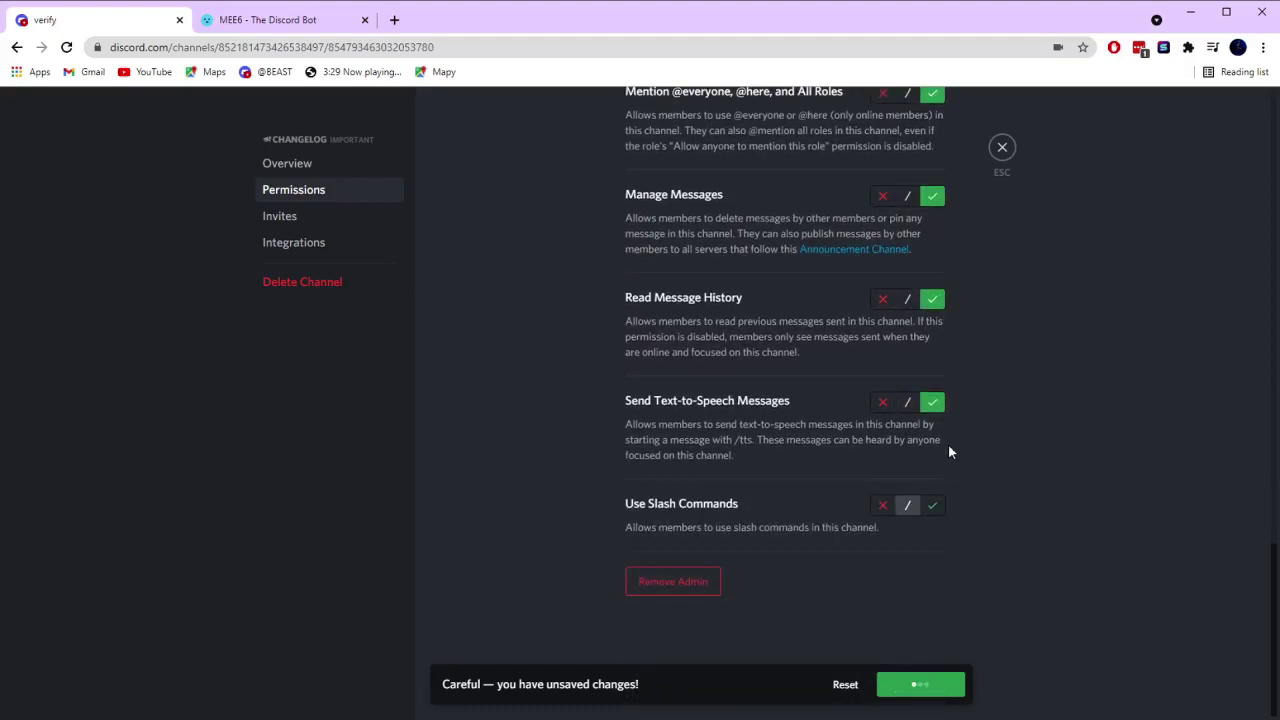
{"action": "left_click", "coordinate": [1003, 149]}
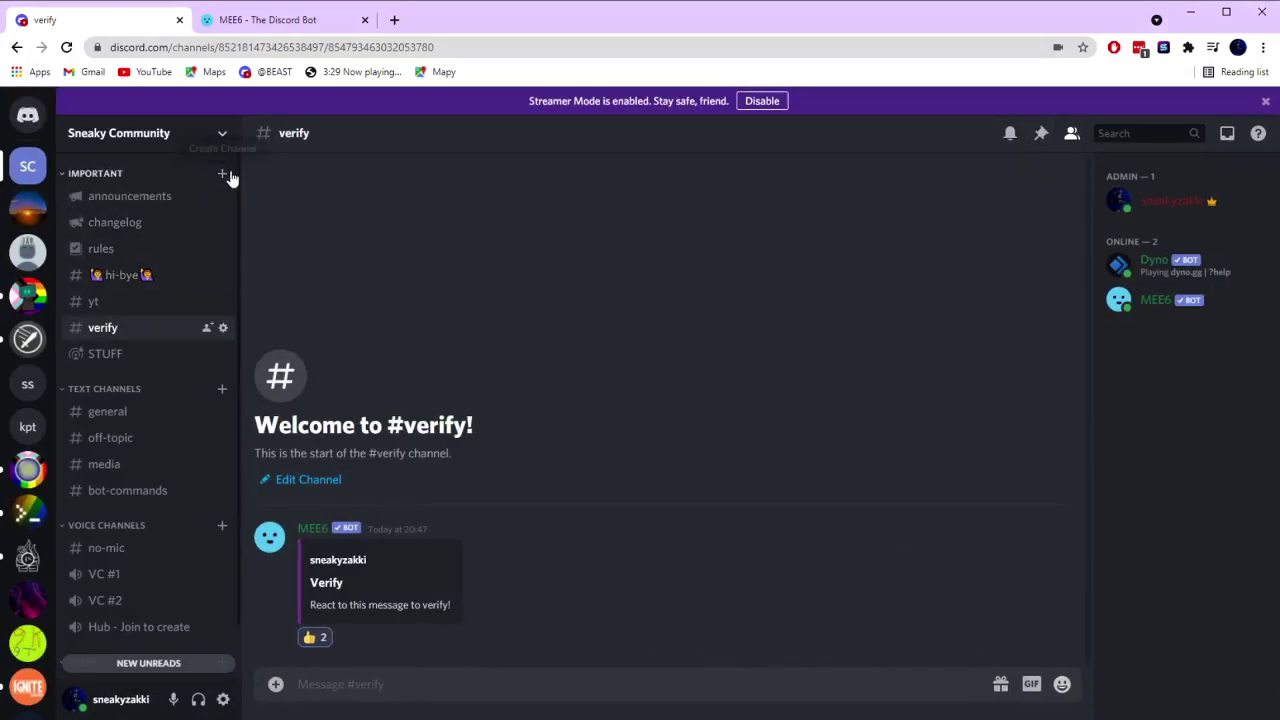
Add the Admin role to the IMPORTANT category's permissions and allow it View Channels, Manage Channels, Manage Permissions and Manage Webhooks.
{"action": "right_click", "coordinate": [169, 173]}
{"action": "left_click", "coordinate": [212, 302]}
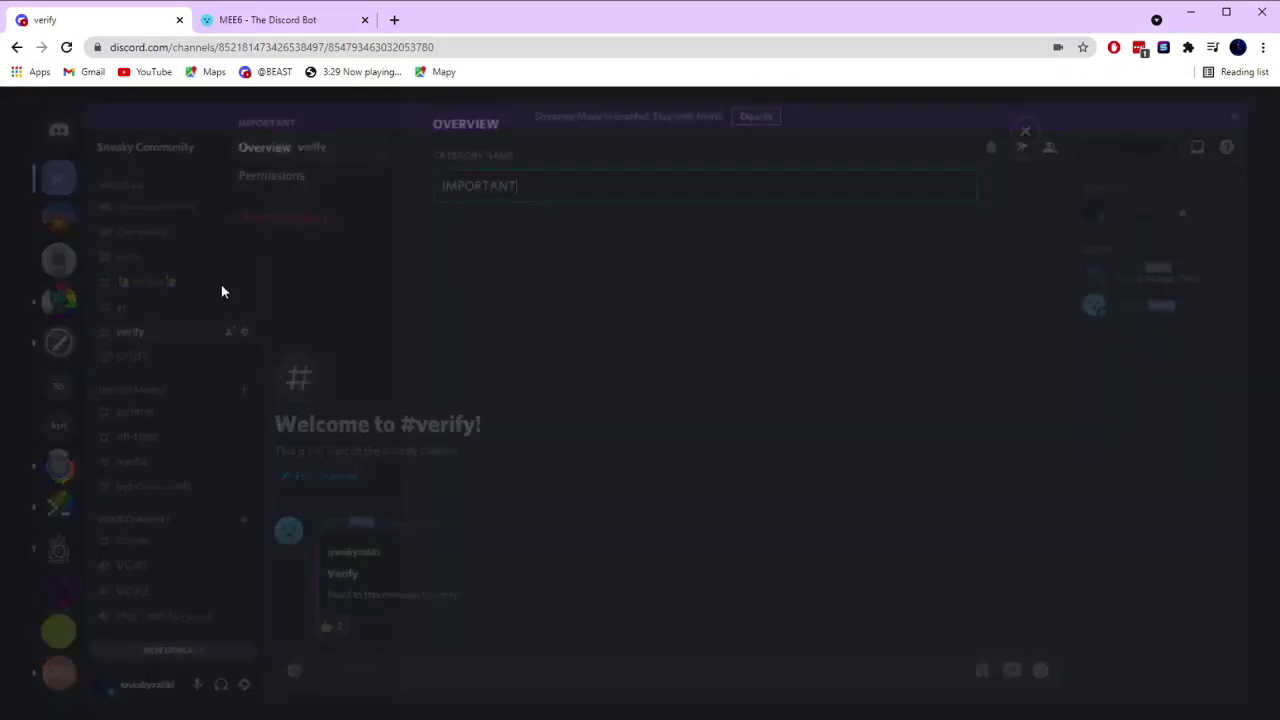
{"action": "left_click", "coordinate": [300, 189]}
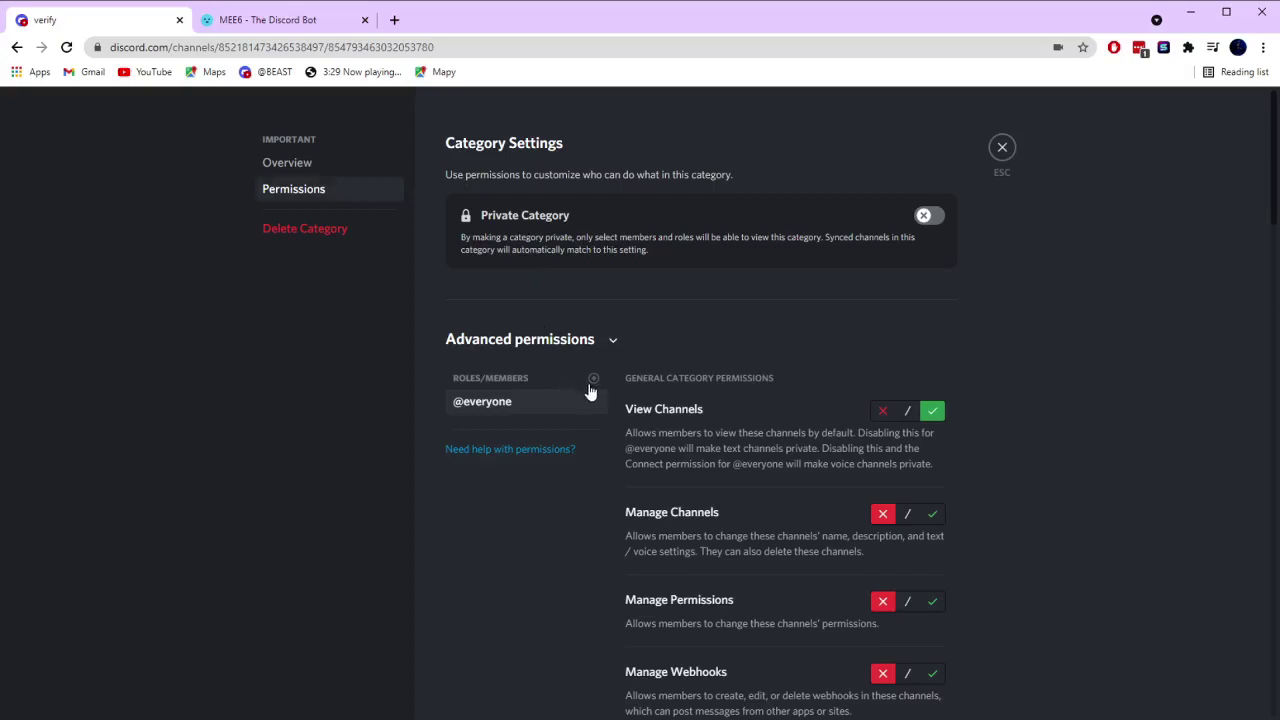
{"action": "left_click", "coordinate": [591, 381]}
{"action": "left_click", "coordinate": [523, 532]}
{"action": "left_click", "coordinate": [932, 412]}
{"action": "left_click", "coordinate": [932, 484]}
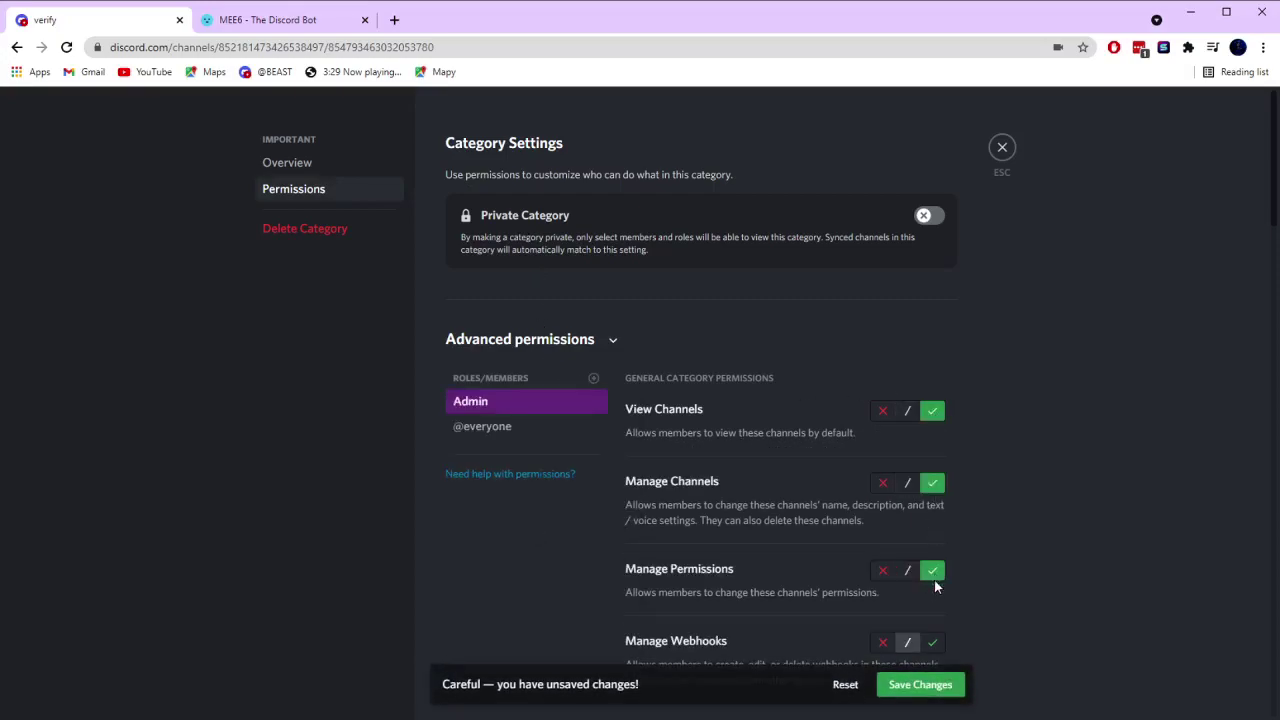
{"action": "scroll", "coordinate": [932, 570], "scroll_direction": "down", "scroll_amount": 1}
{"action": "left_click", "coordinate": [930, 566]}
Deny Admin Create Invite in the IMPORTANT category and allow Send Messages, Embed Links, Attach Files and Add Reactions.
{"action": "scroll", "coordinate": [930, 565], "scroll_direction": "down", "scroll_amount": 2}
{"action": "left_click", "coordinate": [885, 542]}
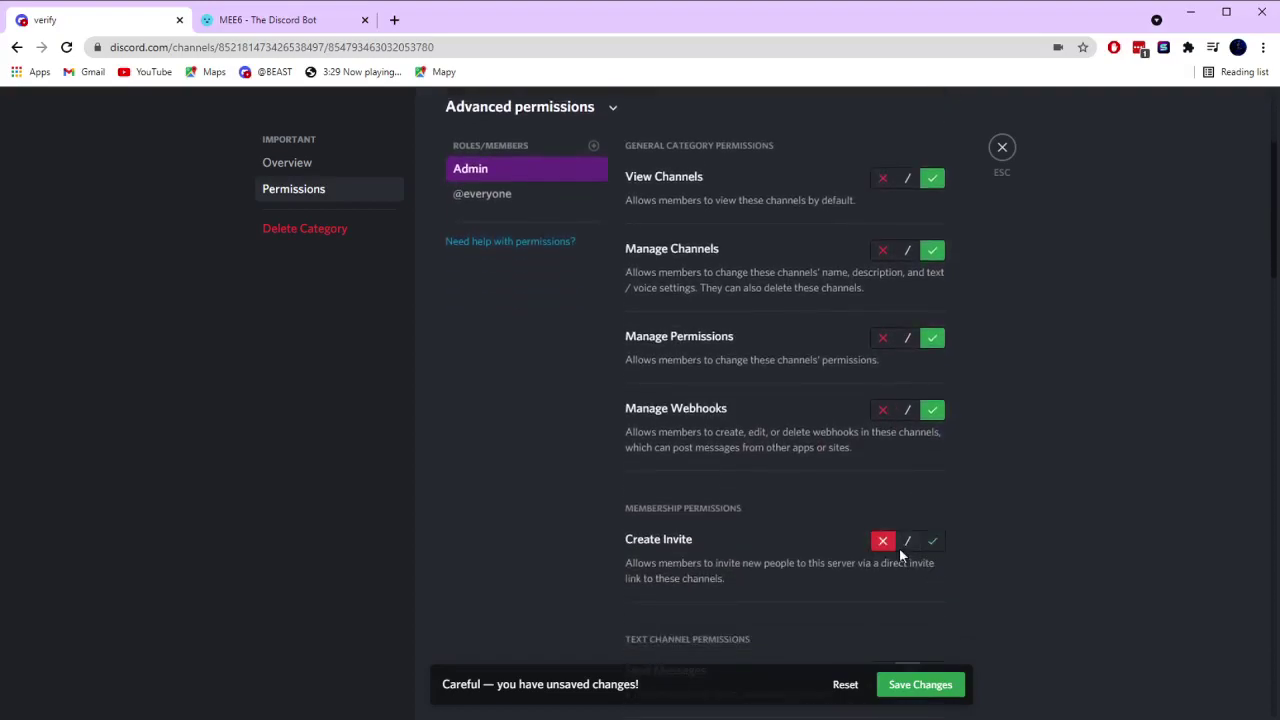
{"action": "scroll", "coordinate": [926, 563], "scroll_direction": "down", "scroll_amount": 1}
{"action": "left_click", "coordinate": [932, 595]}
{"action": "scroll", "coordinate": [925, 591], "scroll_direction": "down", "scroll_amount": 1}
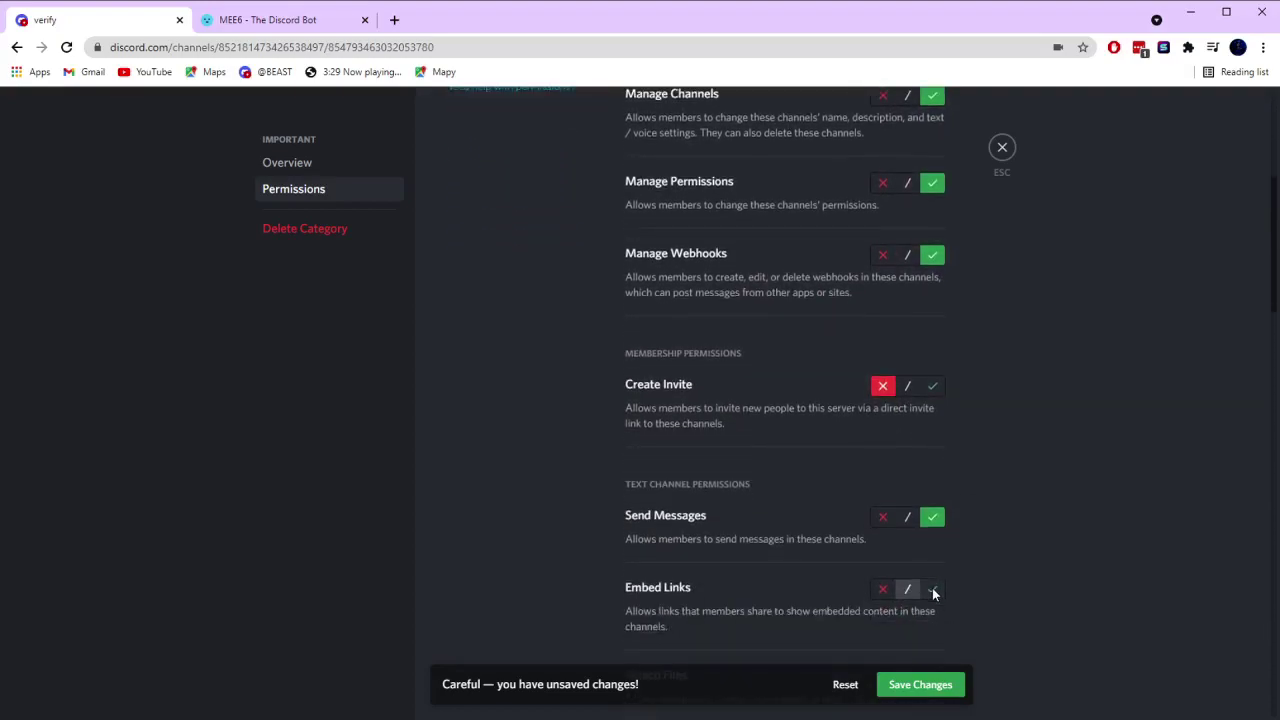
{"action": "left_click", "coordinate": [926, 585]}
{"action": "scroll", "coordinate": [919, 540], "scroll_direction": "down", "scroll_amount": 4}
{"action": "left_click", "coordinate": [931, 370]}
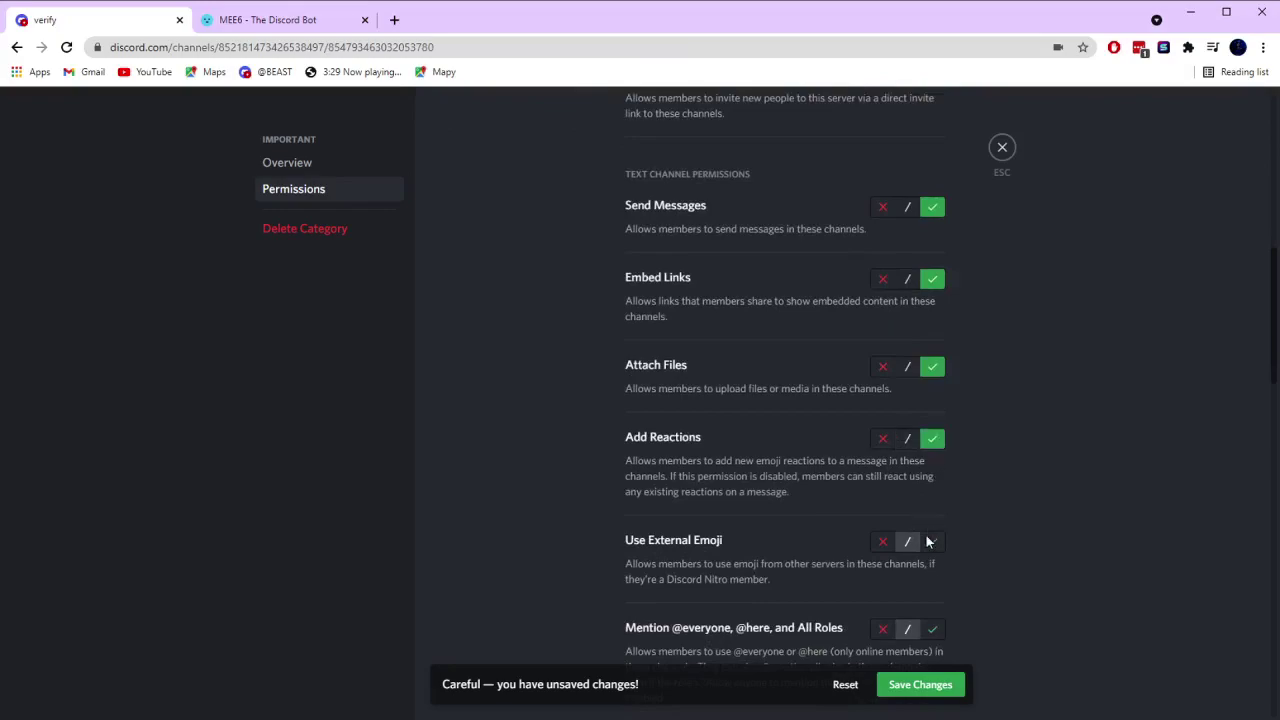
{"action": "left_click", "coordinate": [933, 628]}
{"action": "scroll", "coordinate": [930, 600], "scroll_direction": "down", "scroll_amount": 2}
{"action": "left_click", "coordinate": [930, 592]}
{"action": "scroll", "coordinate": [930, 592], "scroll_direction": "down", "scroll_amount": 2}
{"action": "left_click", "coordinate": [935, 626]}
{"action": "scroll", "coordinate": [934, 614], "scroll_direction": "down", "scroll_amount": 2}
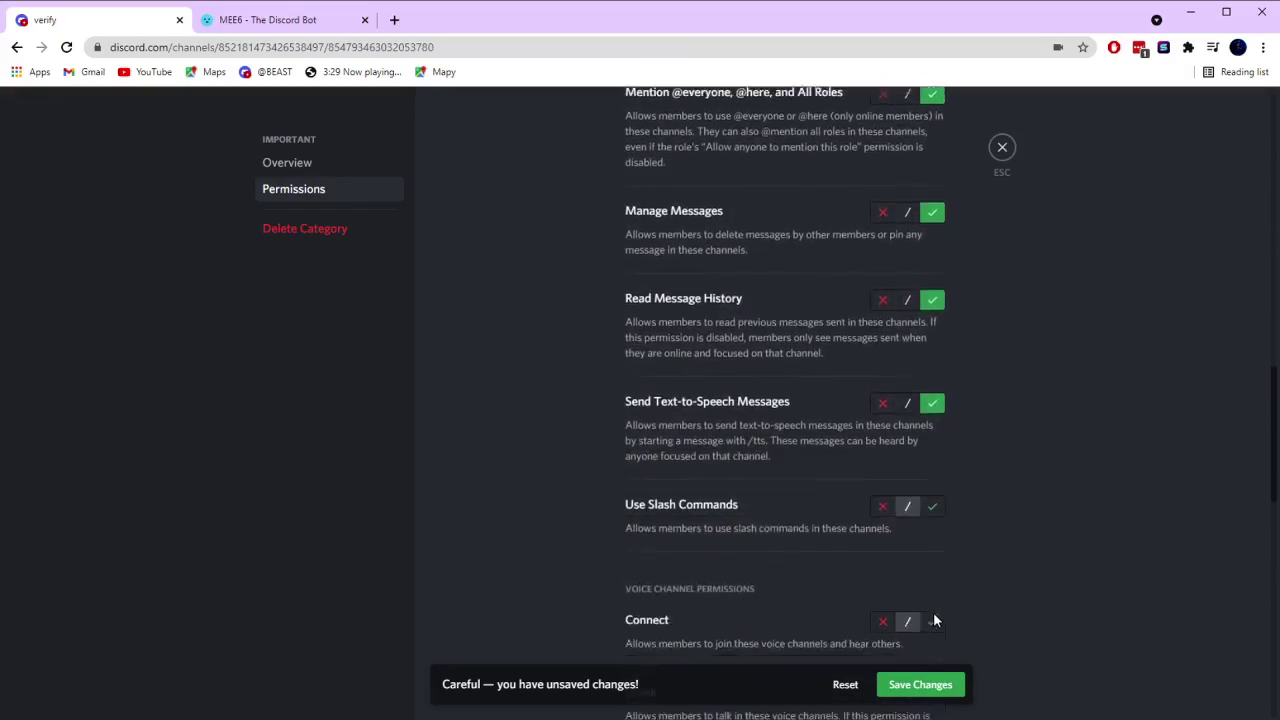
Allow Admin Use Slash Commands, Connect, Speak, Video, Use Voice Activity and Priority Speaker in the IMPORTANT category.
{"action": "left_click", "coordinate": [929, 620]}
{"action": "scroll", "coordinate": [934, 600], "scroll_direction": "down", "scroll_amount": 2}
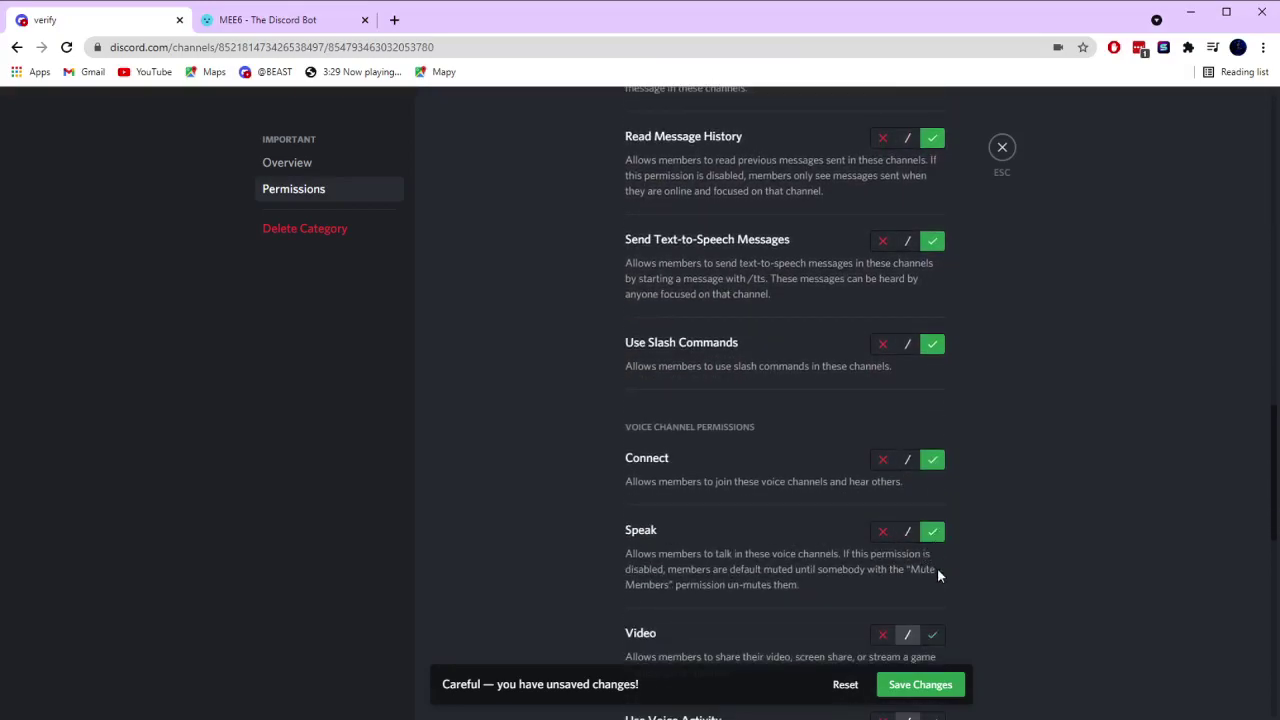
{"action": "left_click", "coordinate": [933, 631]}
{"action": "scroll", "coordinate": [933, 600], "scroll_direction": "down", "scroll_amount": 2}
{"action": "left_click", "coordinate": [933, 568]}
{"action": "scroll", "coordinate": [934, 564], "scroll_direction": "down", "scroll_amount": 2}
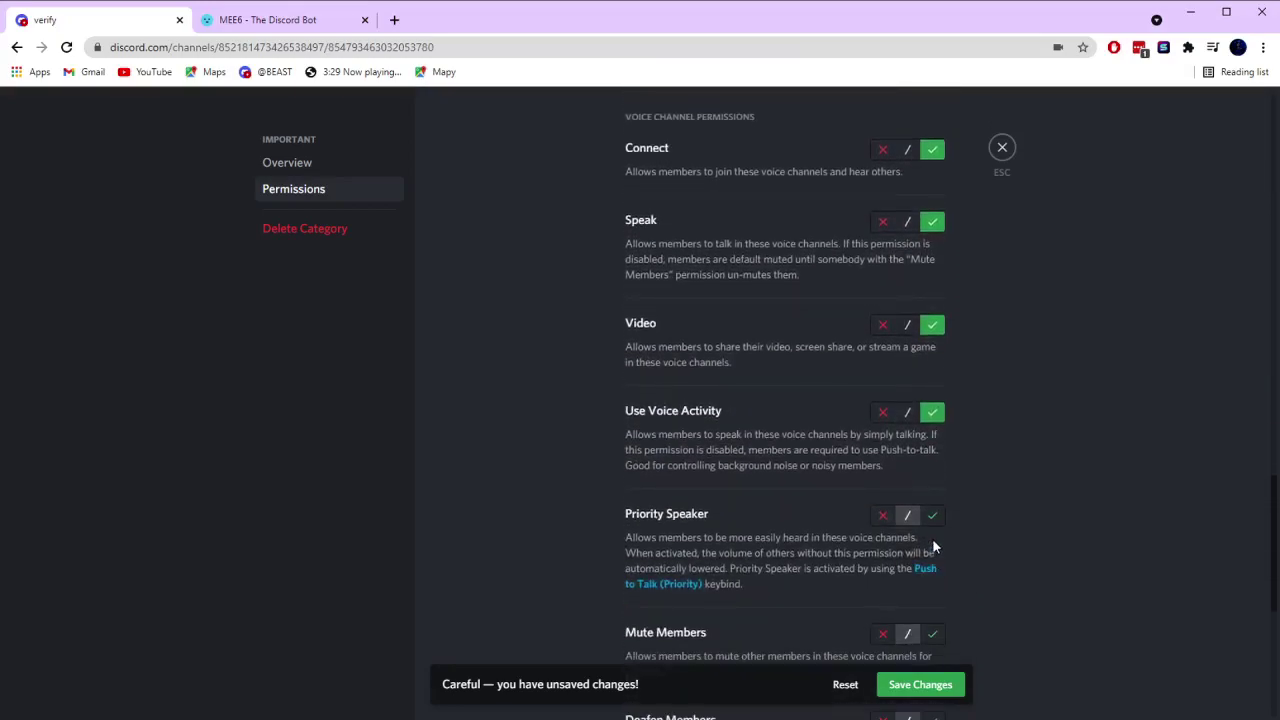
{"action": "left_click", "coordinate": [932, 517]}
{"action": "scroll", "coordinate": [933, 510], "scroll_direction": "down", "scroll_amount": 2}
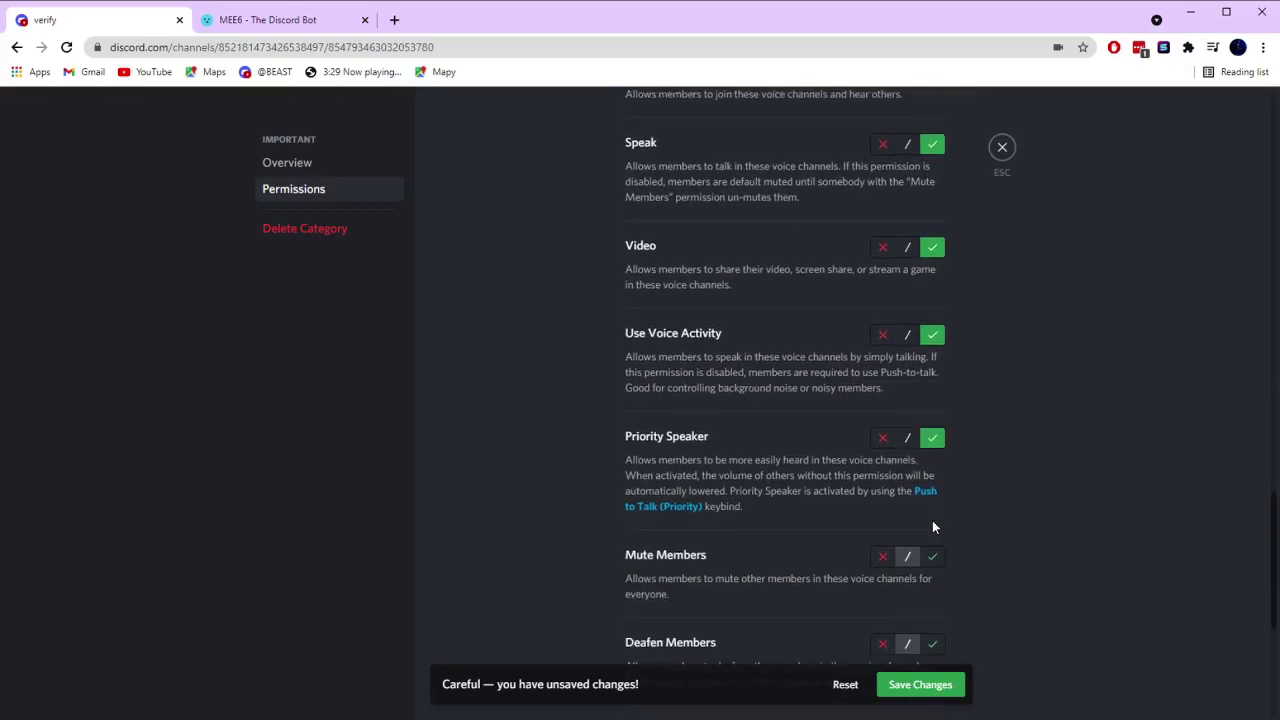
Allow Admin Mute Members, Deafen Members and Move Members in the IMPORTANT category, then save and leave the category settings.
{"action": "left_click", "coordinate": [933, 652]}
{"action": "scroll", "coordinate": [934, 620], "scroll_direction": "down", "scroll_amount": 4}
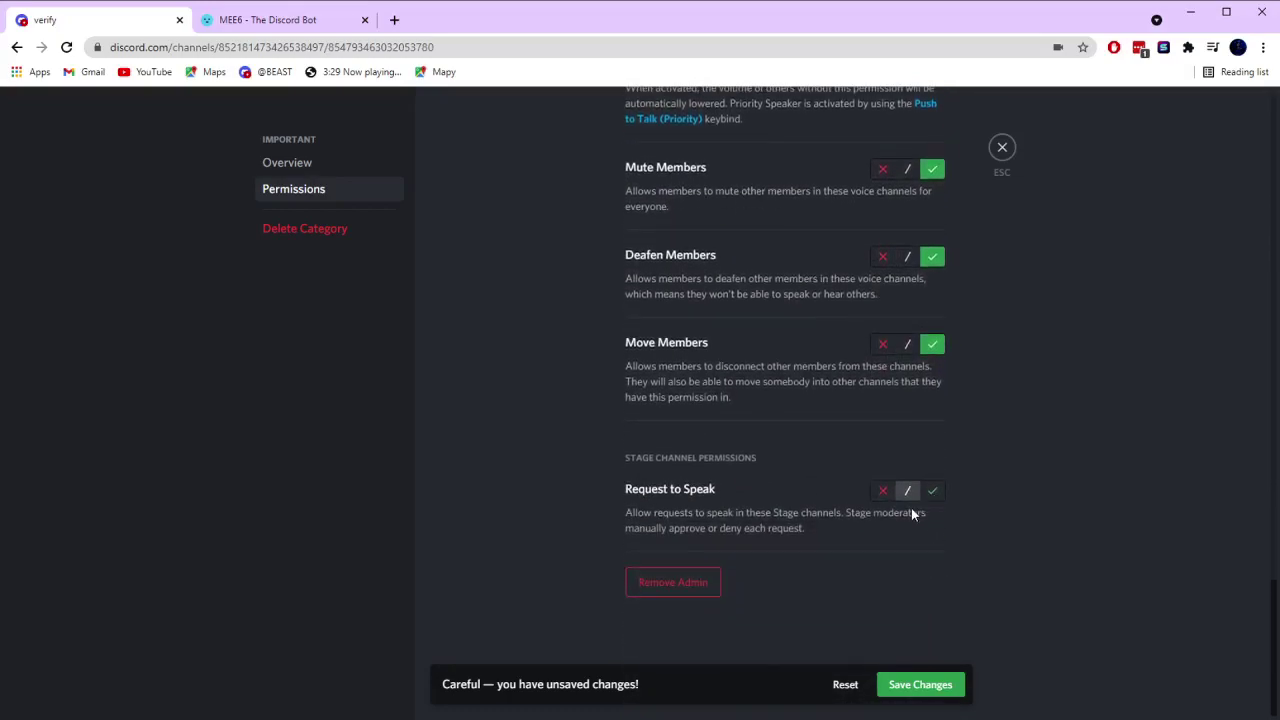
{"action": "left_click", "coordinate": [913, 686]}
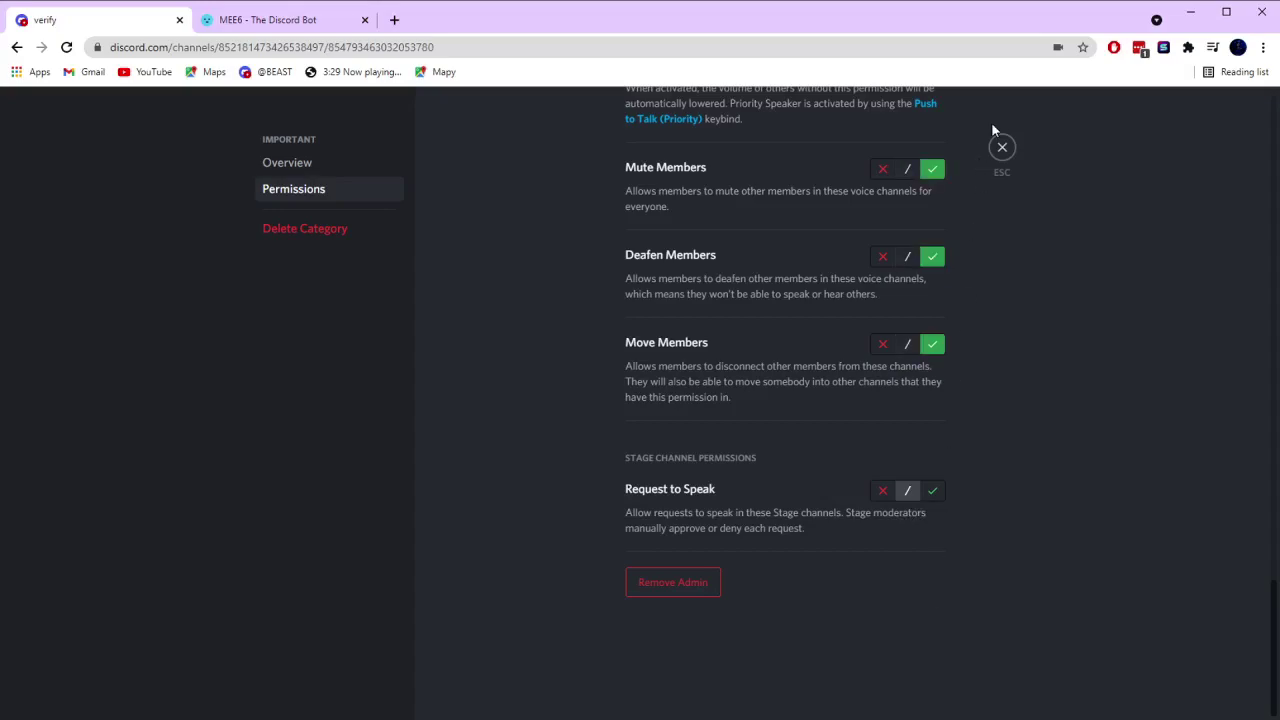
{"action": "left_click", "coordinate": [1002, 149]}
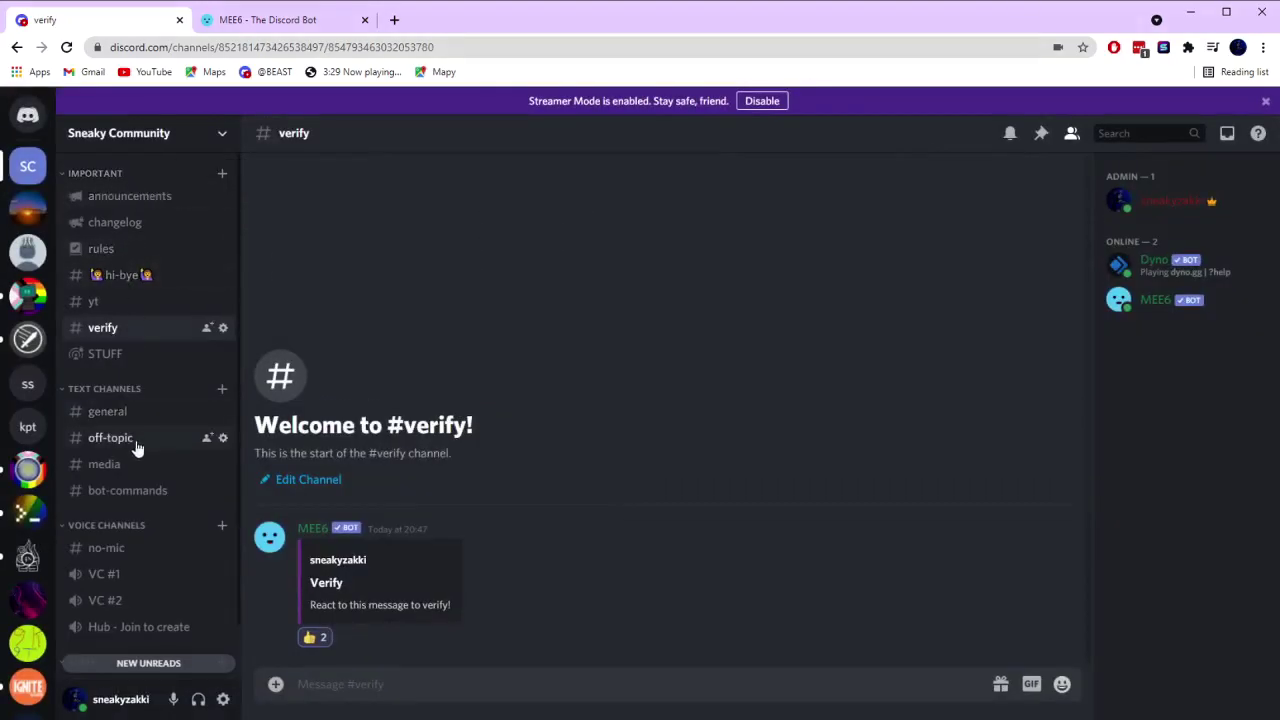
Open the logs channel and review its latest permission-update entries.
{"action": "scroll", "coordinate": [145, 560], "scroll_direction": "down", "scroll_amount": 1}
{"action": "left_click", "coordinate": [130, 630]}
{"action": "scroll", "coordinate": [643, 359], "scroll_direction": "down", "scroll_amount": 5}
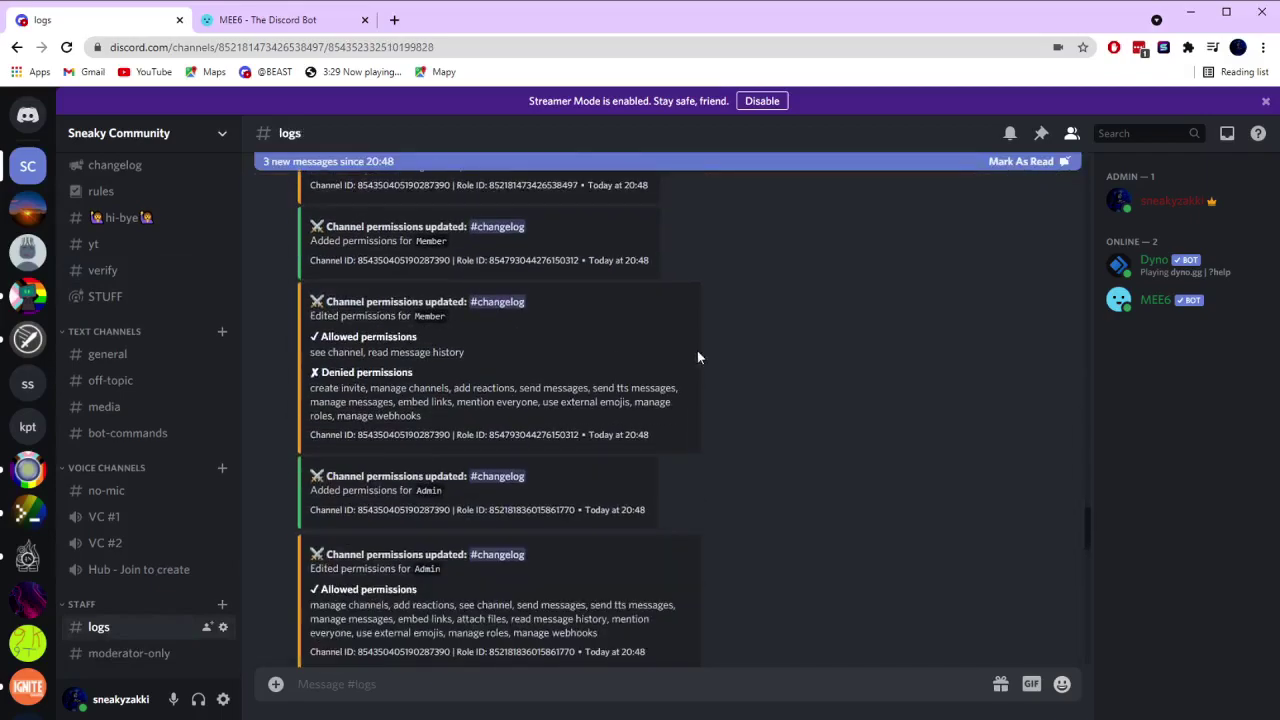
{"action": "scroll", "coordinate": [781, 400], "scroll_direction": "down", "scroll_amount": 5}
{"action": "scroll", "coordinate": [228, 606], "scroll_direction": "up", "scroll_amount": 1}
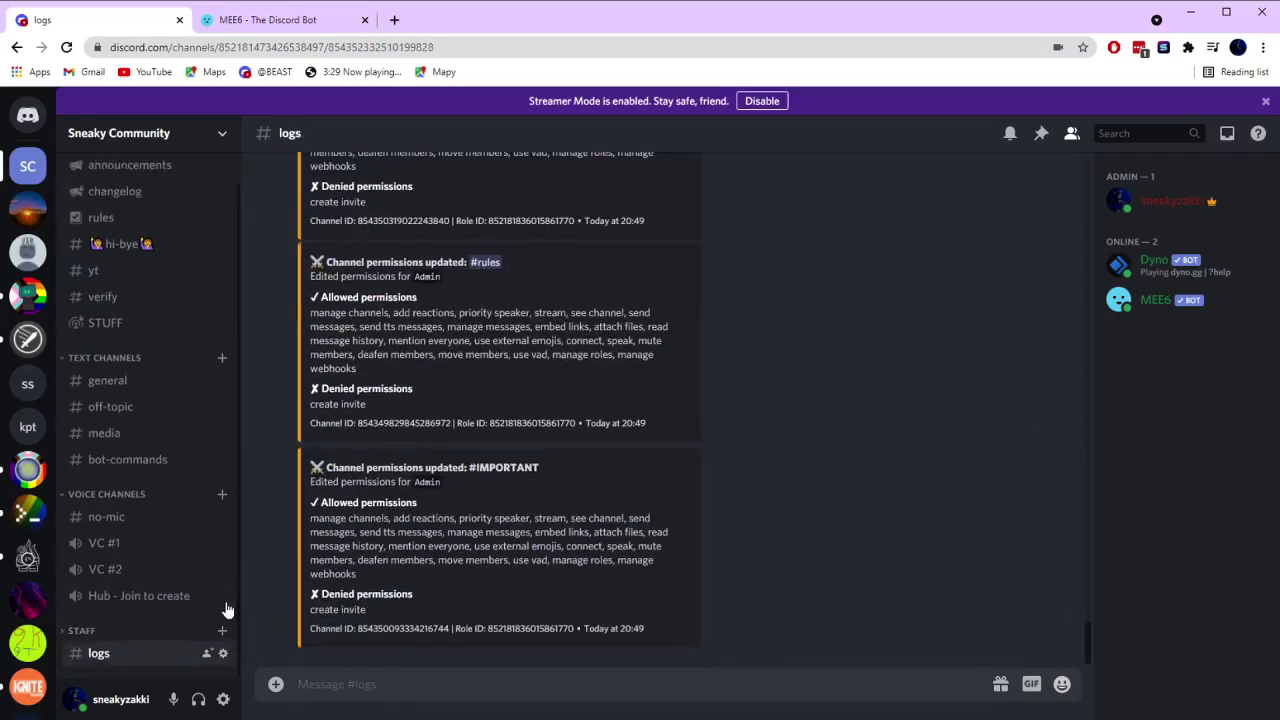
Create a text channel named staff-chat in the STAFF category and move it above the logs channel.
{"action": "left_click", "coordinate": [222, 630]}
{"action": "type", "text": "staff-chat"}
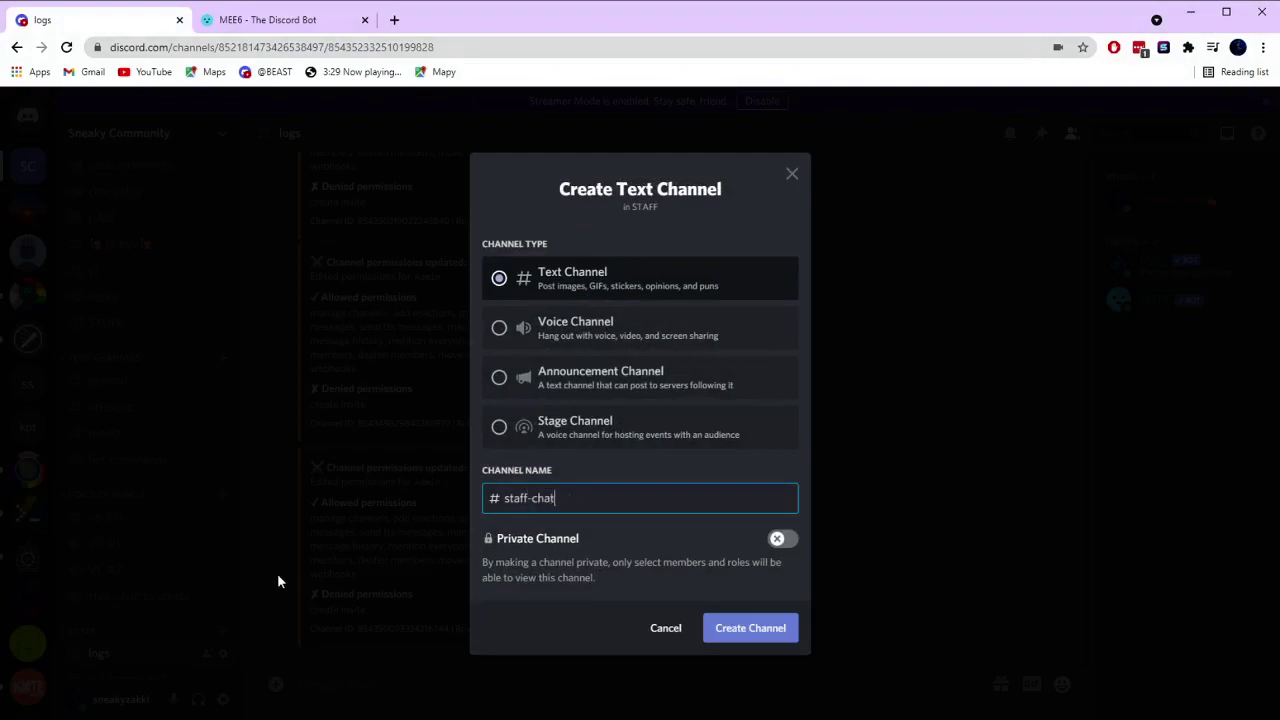
{"action": "left_click", "coordinate": [733, 634]}
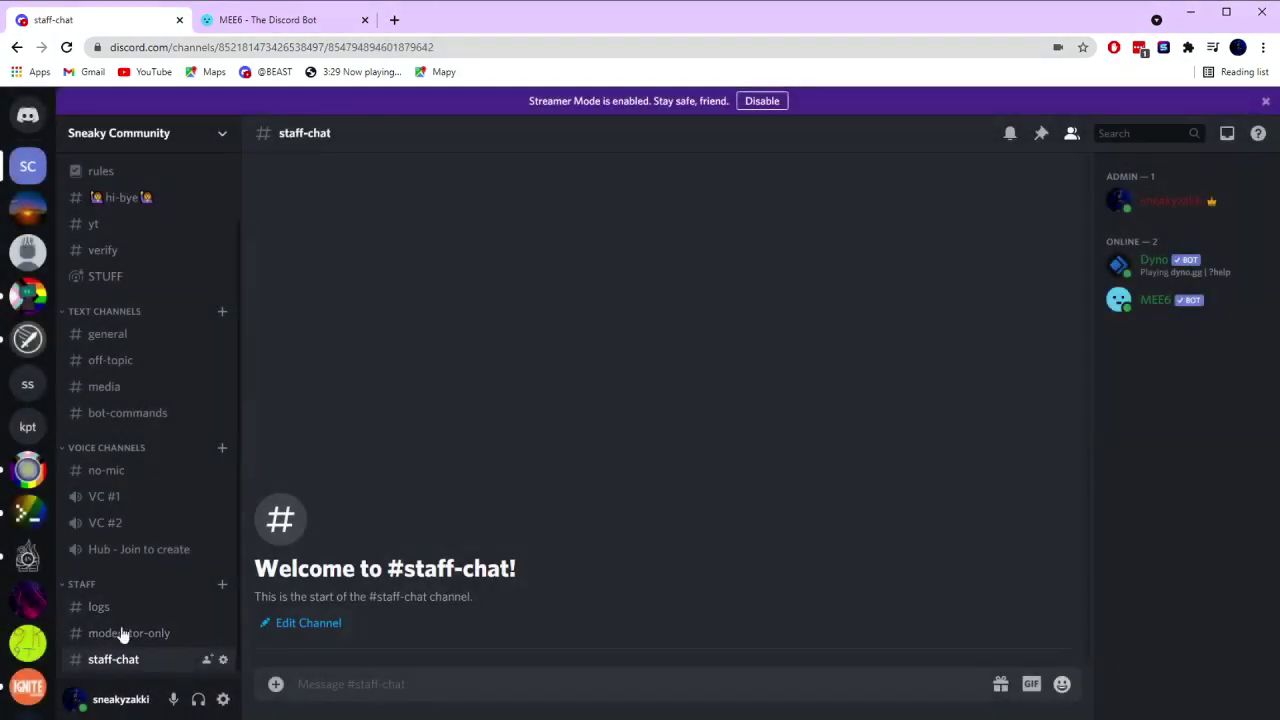
{"action": "left_click_drag", "start_coordinate": [128, 607], "coordinate": [120, 591]}
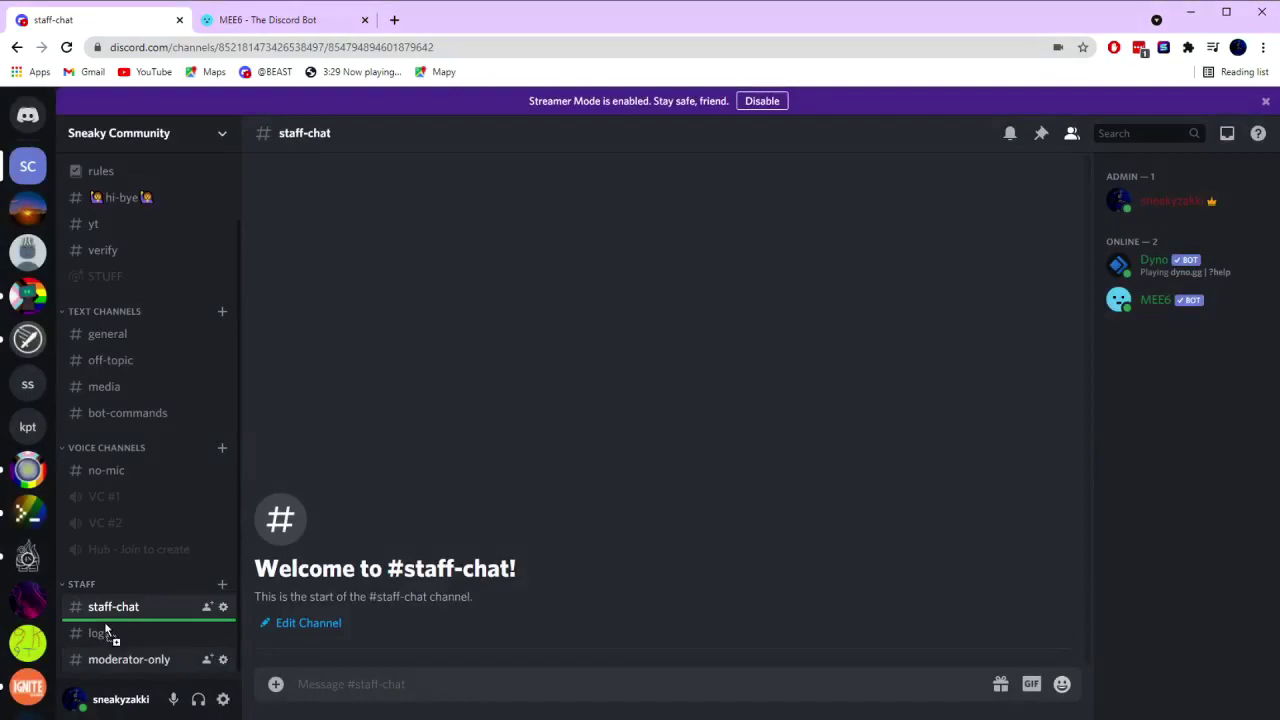
Reorder the STAFF channels with staff-chat first, then logs, and moderator-only last.
{"action": "right_click", "coordinate": [104, 590]}
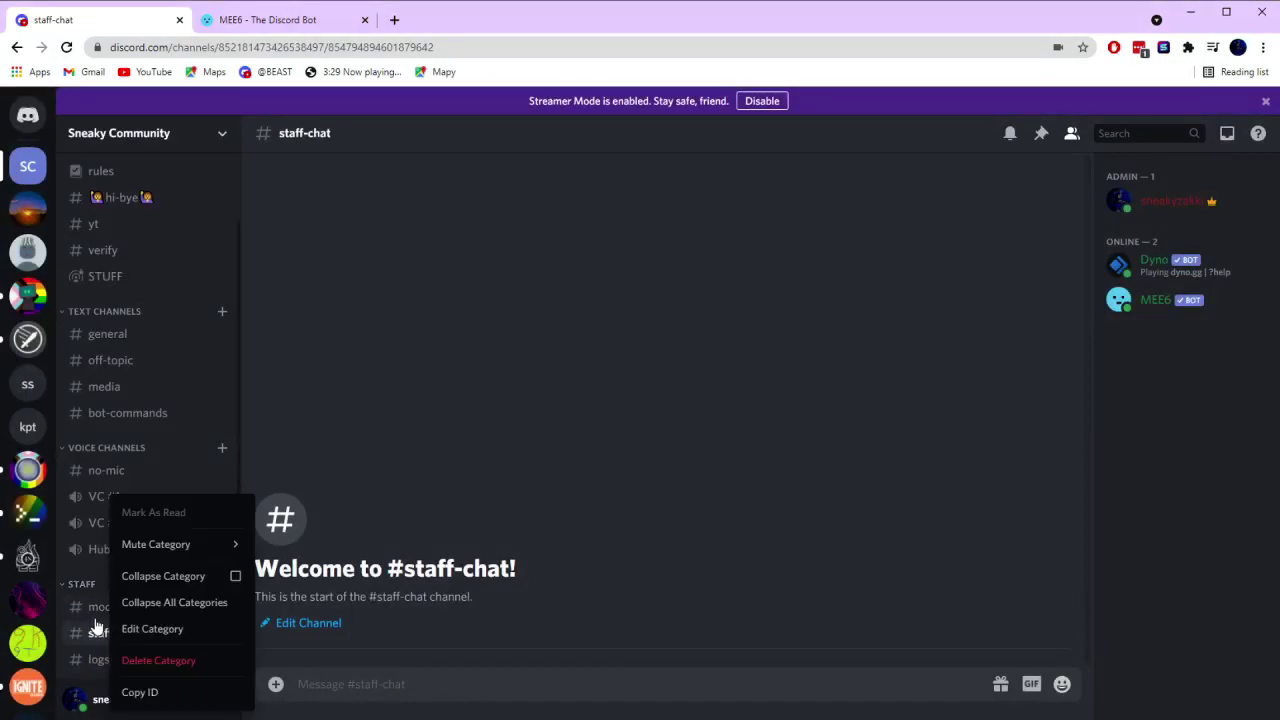
{"action": "left_click", "coordinate": [98, 620]}
{"action": "left_click_drag", "start_coordinate": [98, 627], "coordinate": [163, 600]}
{"action": "left_click_drag", "start_coordinate": [143, 666], "coordinate": [149, 630]}
{"action": "right_click", "coordinate": [125, 583]}
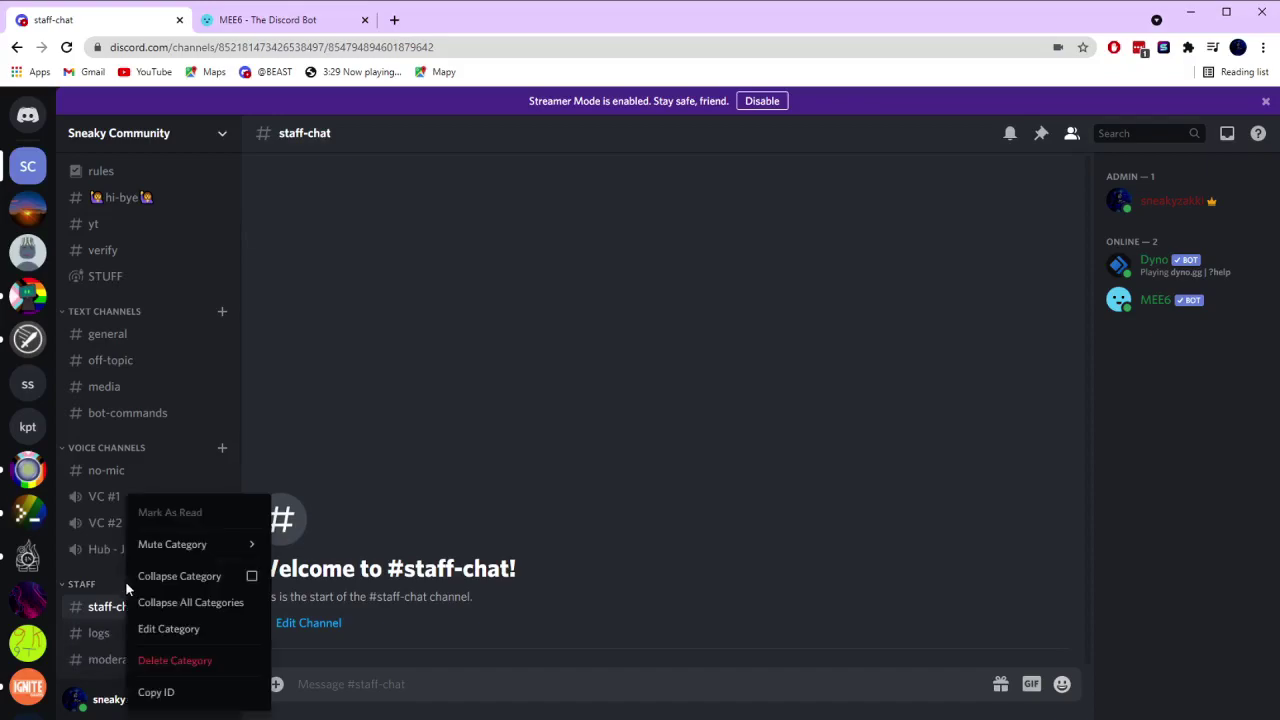
{"action": "left_click", "coordinate": [167, 630]}
{"action": "left_click", "coordinate": [318, 188]}
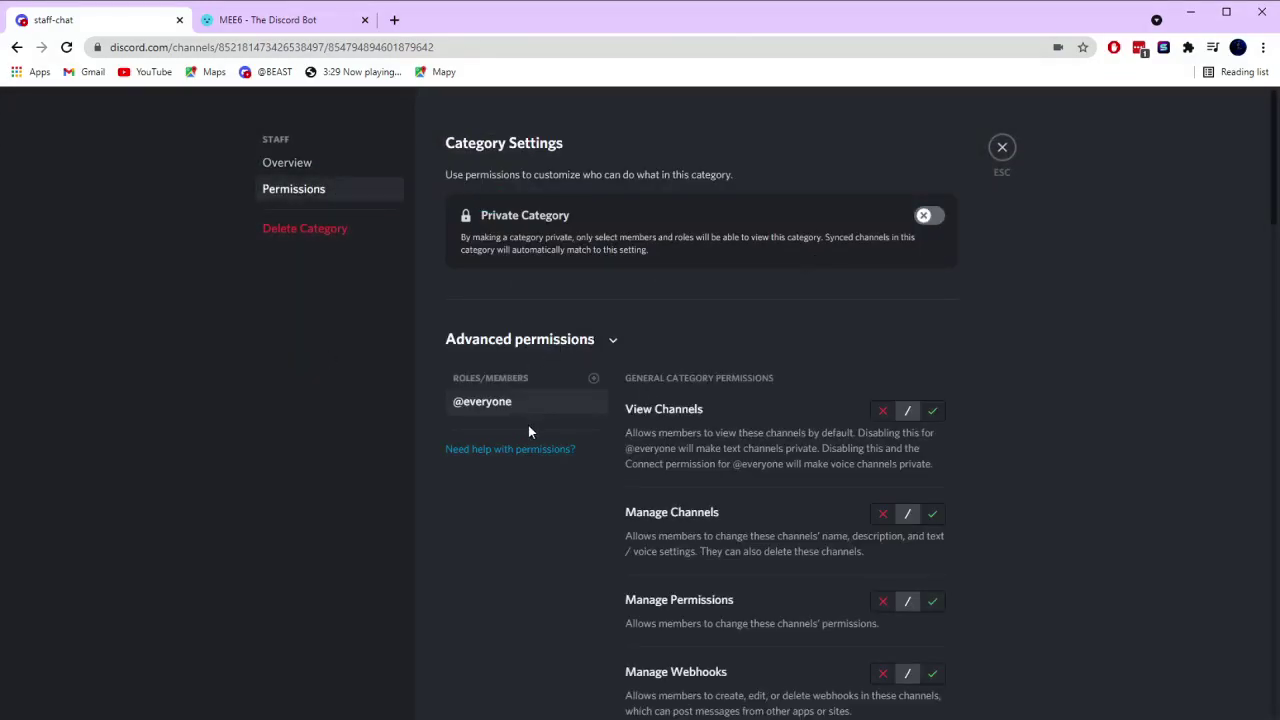
{"action": "scroll", "coordinate": [602, 324], "scroll_direction": "down", "scroll_amount": 1}
{"action": "left_click", "coordinate": [874, 334]}
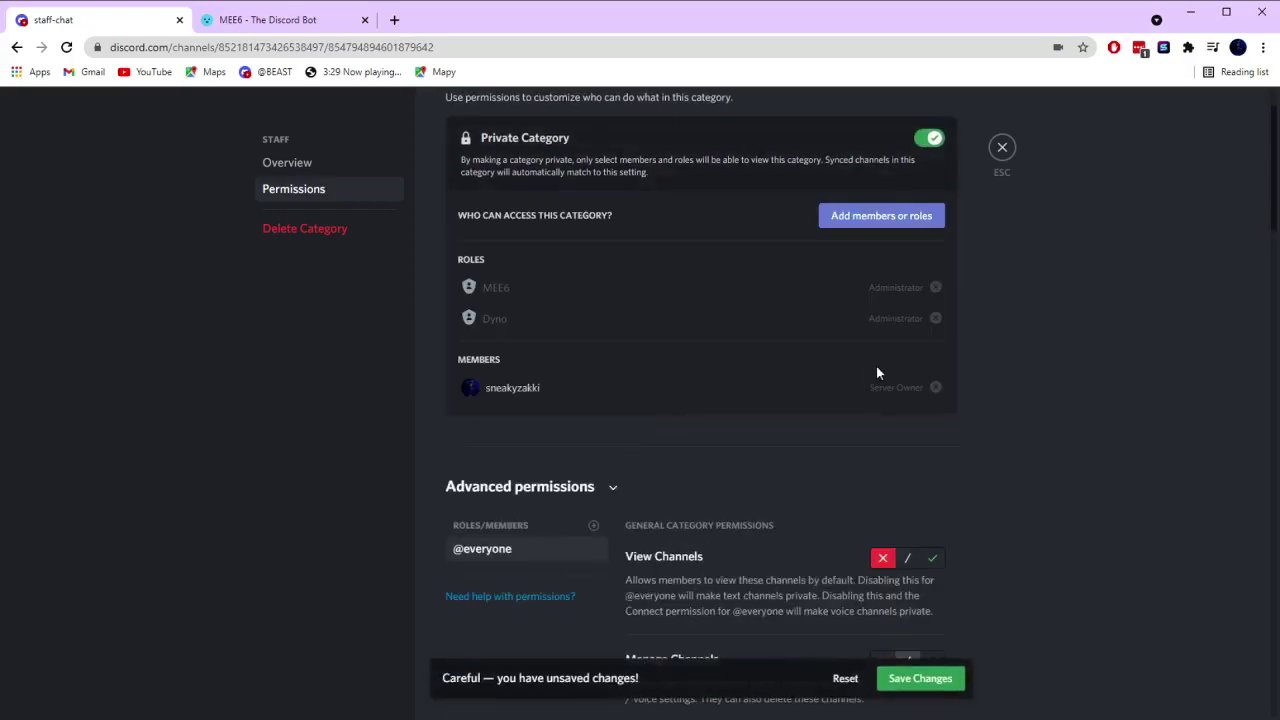
{"action": "scroll", "coordinate": [868, 540], "scroll_direction": "down", "scroll_amount": 2}
{"action": "left_click", "coordinate": [877, 505]}
{"action": "scroll", "coordinate": [877, 508], "scroll_direction": "down", "scroll_amount": 1}
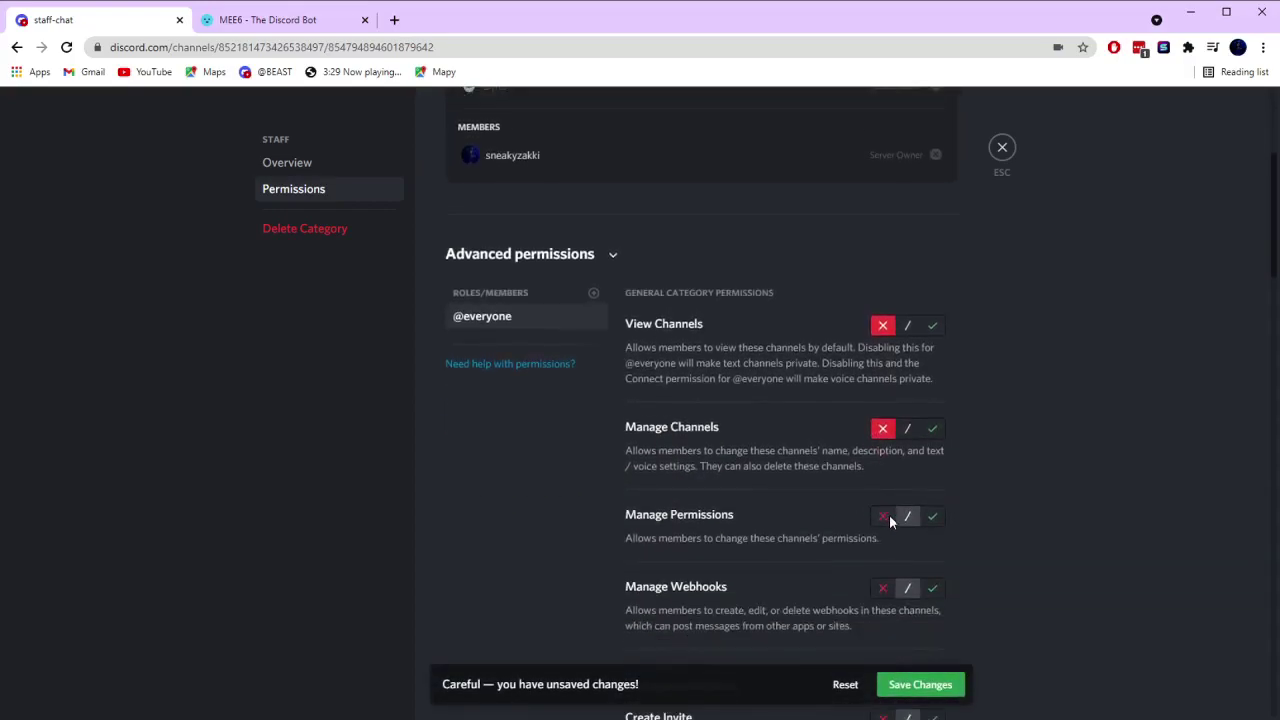
{"action": "left_click", "coordinate": [884, 516]}
{"action": "scroll", "coordinate": [880, 490], "scroll_direction": "down", "scroll_amount": 2}
{"action": "left_click", "coordinate": [879, 569]}
{"action": "scroll", "coordinate": [877, 500], "scroll_direction": "down", "scroll_amount": 3}
{"action": "left_click", "coordinate": [882, 460]}
{"action": "left_click", "coordinate": [882, 534]}
{"action": "left_click", "coordinate": [882, 608]}
{"action": "scroll", "coordinate": [880, 600], "scroll_direction": "down", "scroll_amount": 3}
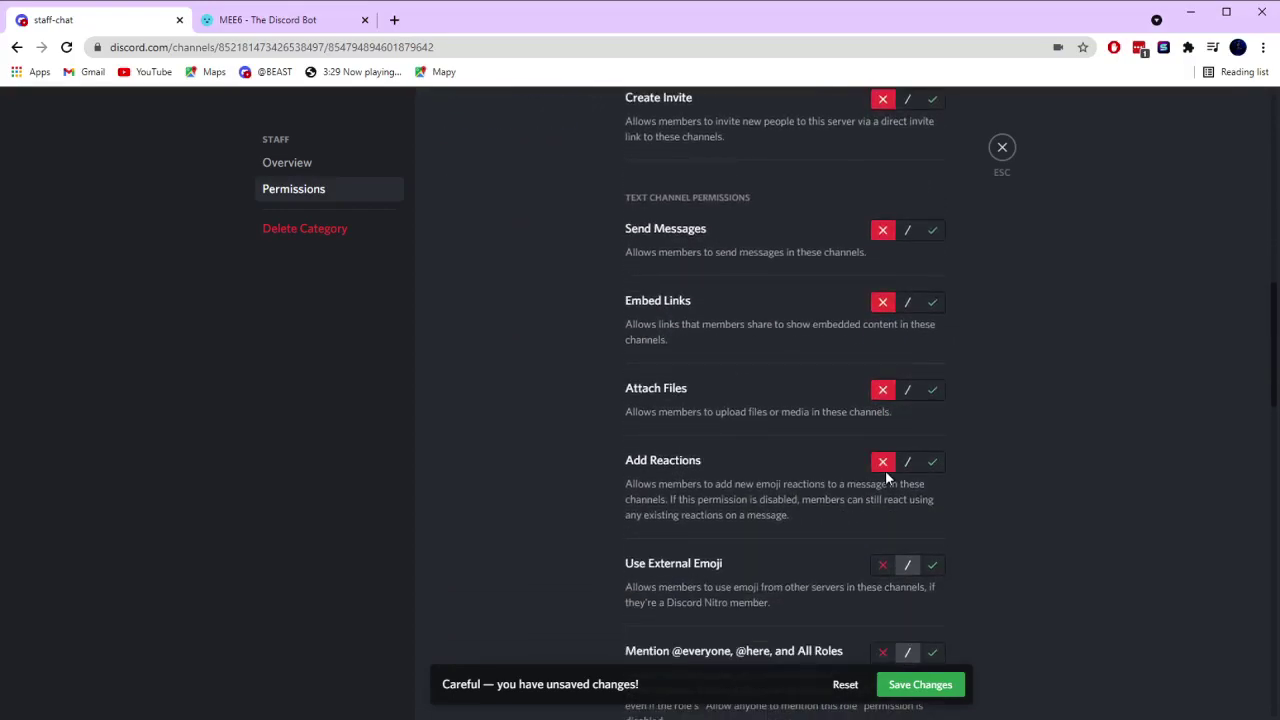
{"action": "scroll", "coordinate": [878, 545], "scroll_direction": "down", "scroll_amount": 3}
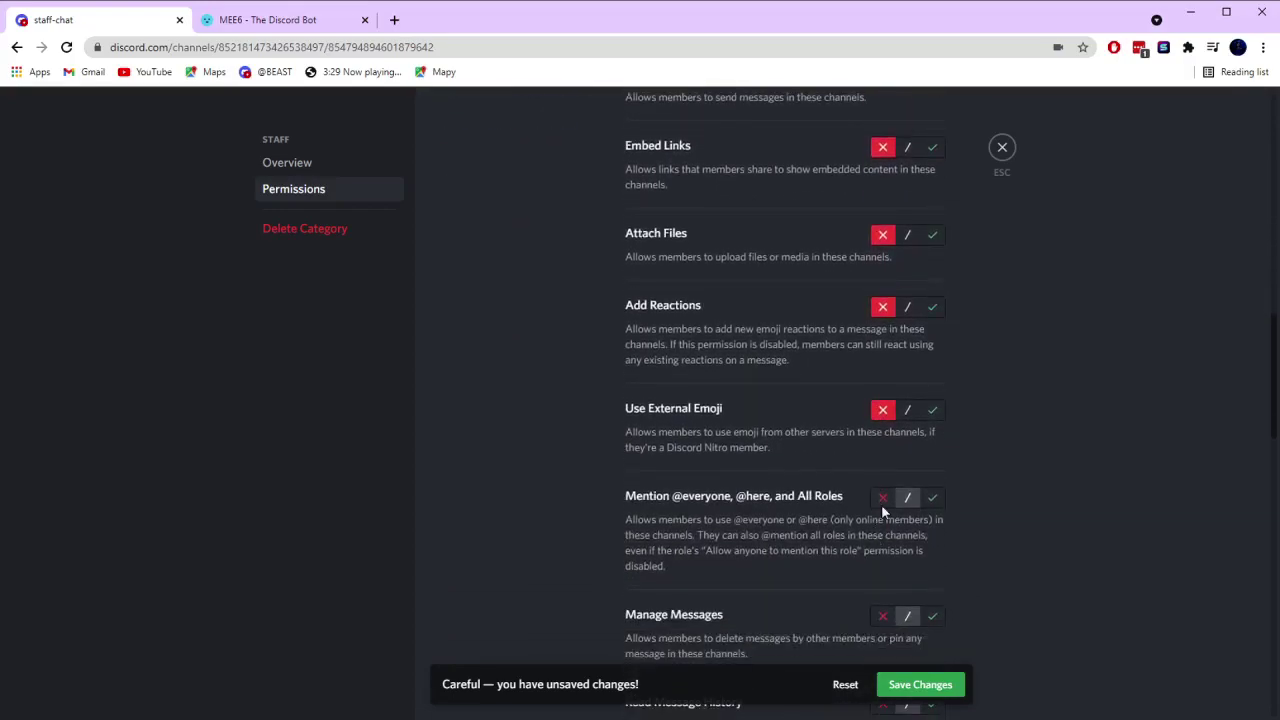
{"action": "left_click", "coordinate": [880, 613]}
{"action": "scroll", "coordinate": [878, 495], "scroll_direction": "down", "scroll_amount": 3}
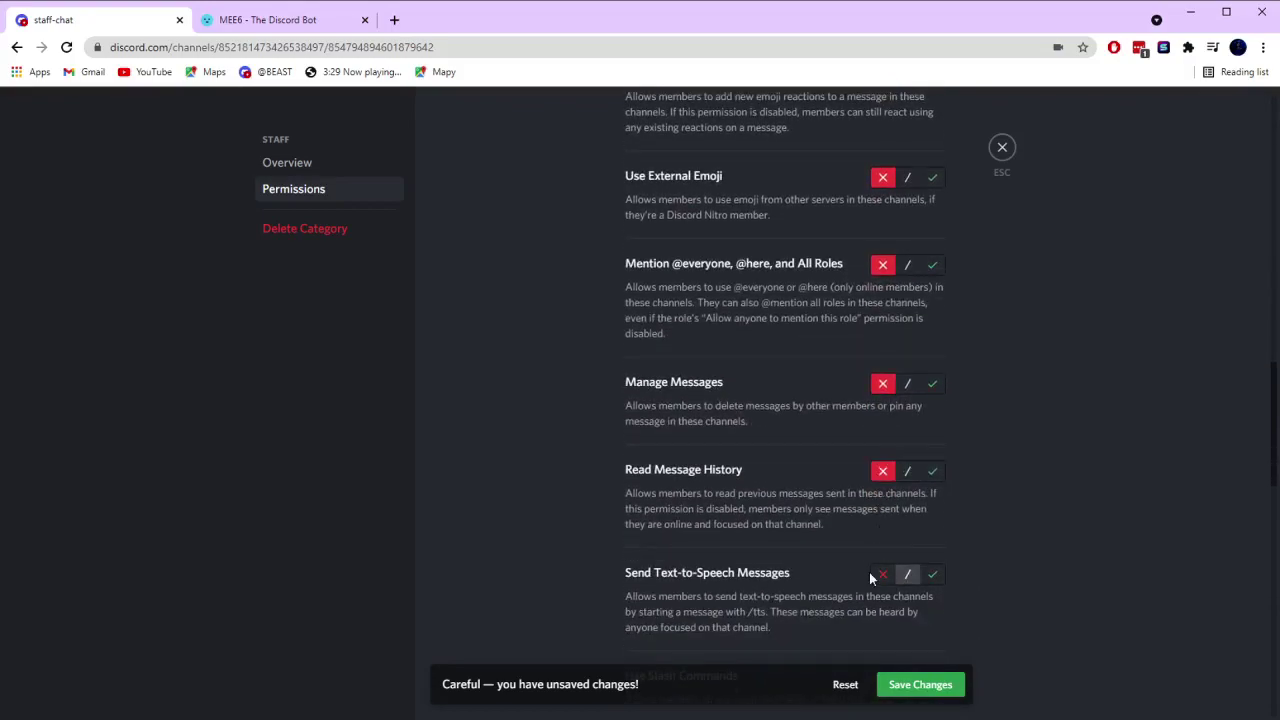
{"action": "scroll", "coordinate": [905, 580], "scroll_direction": "down", "scroll_amount": 3}
{"action": "left_click", "coordinate": [882, 443]}
{"action": "left_click", "coordinate": [884, 562]}
{"action": "scroll", "coordinate": [885, 556], "scroll_direction": "down", "scroll_amount": 2}
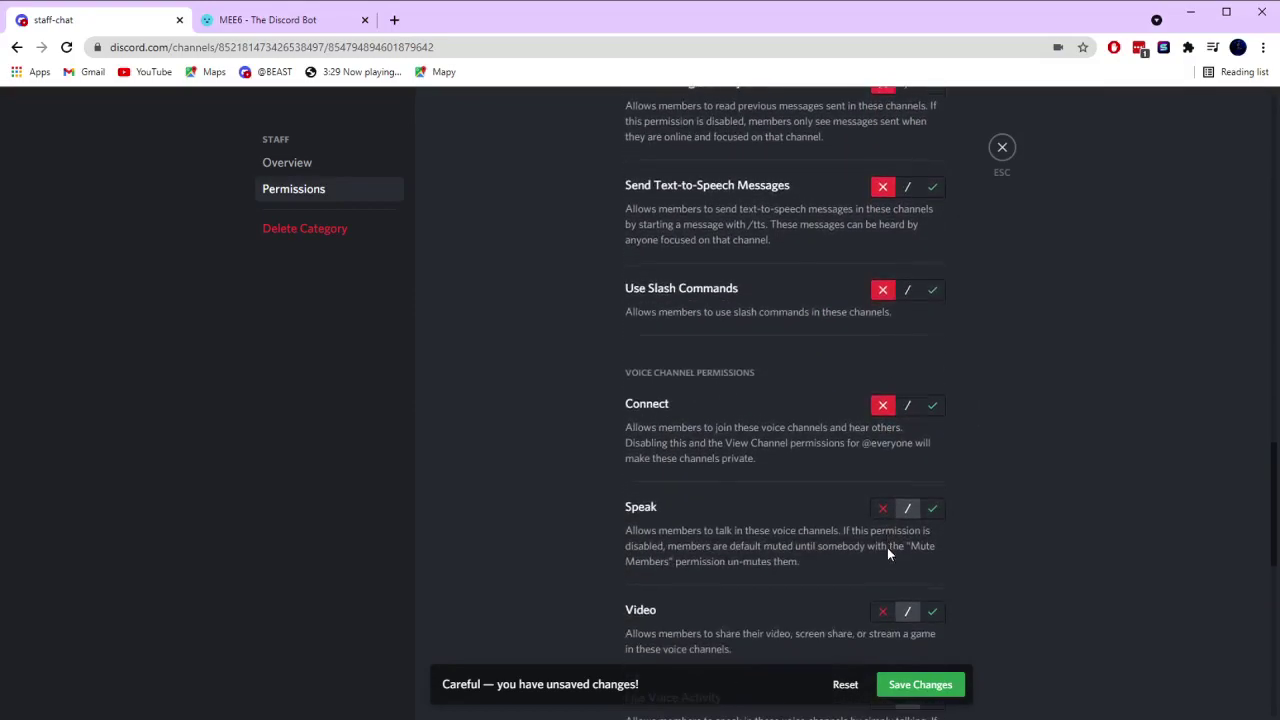
{"action": "left_click", "coordinate": [884, 611]}
{"action": "scroll", "coordinate": [887, 600], "scroll_direction": "down", "scroll_amount": 3}
{"action": "left_click", "coordinate": [886, 545]}
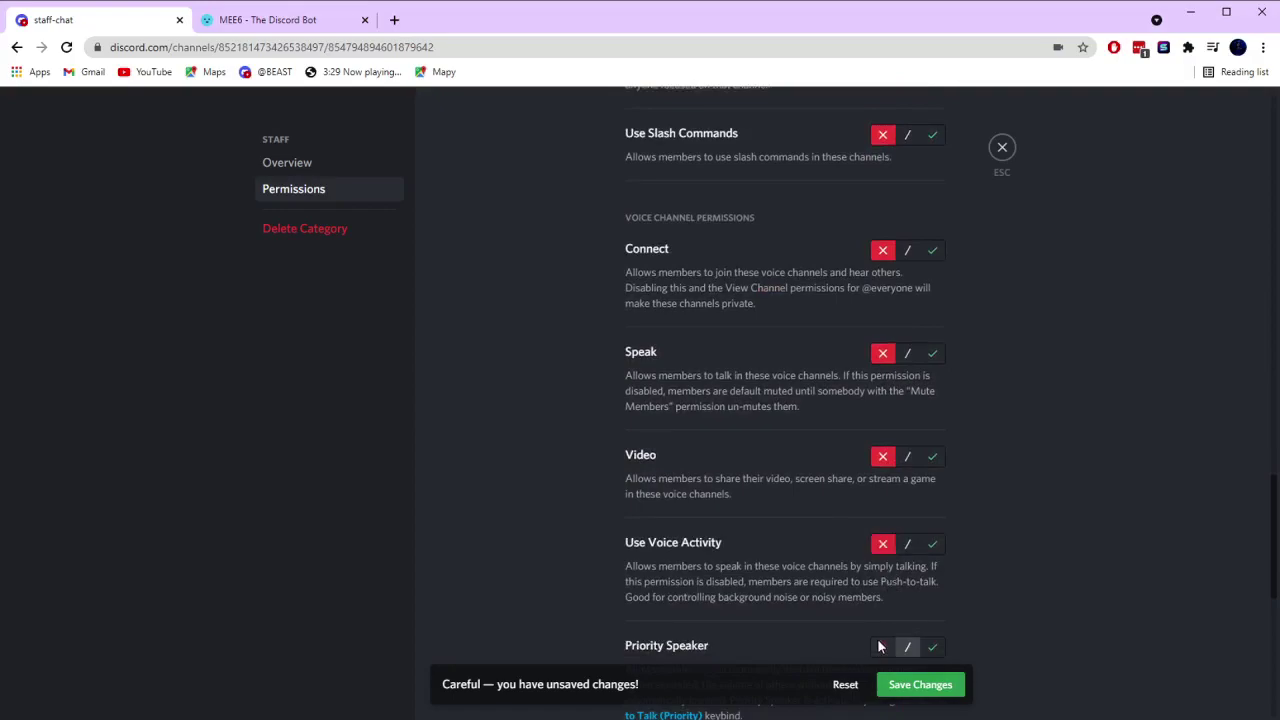
{"action": "left_click", "coordinate": [880, 640]}
{"action": "scroll", "coordinate": [878, 630], "scroll_direction": "down", "scroll_amount": 1}
{"action": "scroll", "coordinate": [885, 610], "scroll_direction": "down", "scroll_amount": 2}
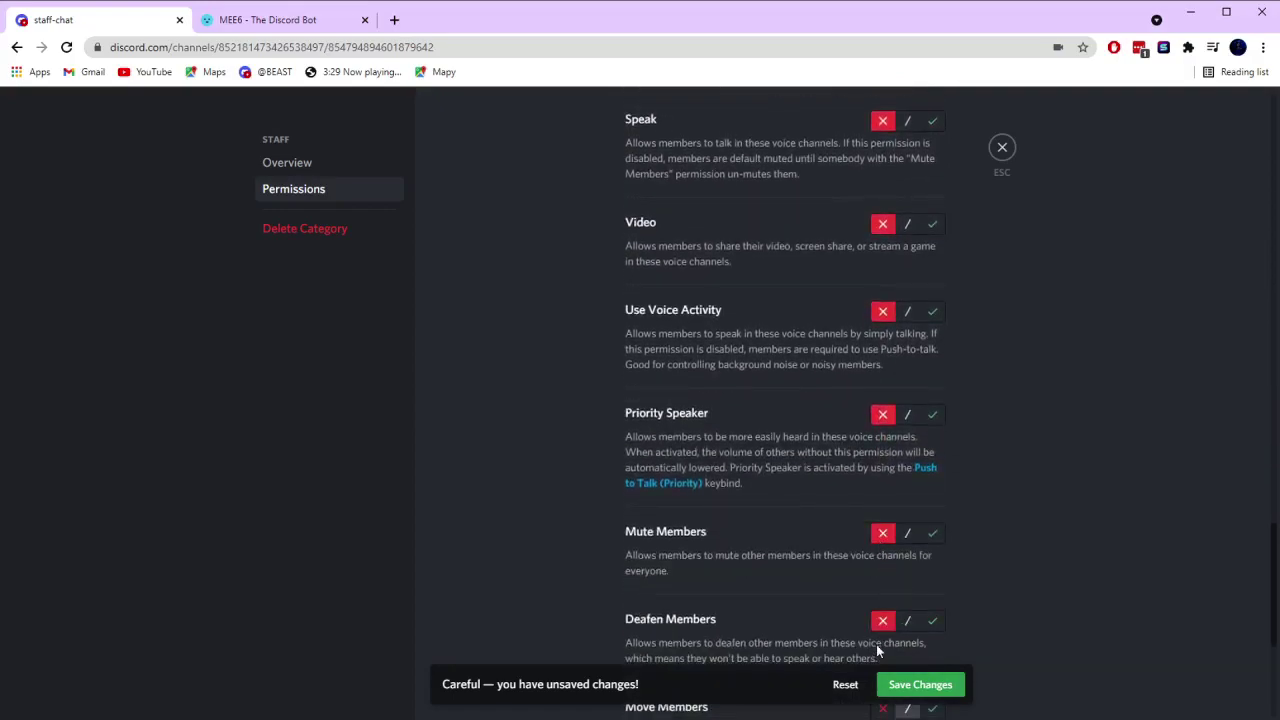
{"action": "scroll", "coordinate": [880, 600], "scroll_direction": "down", "scroll_amount": 2}
{"action": "left_click", "coordinate": [882, 622]}
{"action": "scroll", "coordinate": [874, 615], "scroll_direction": "down", "scroll_amount": 1}
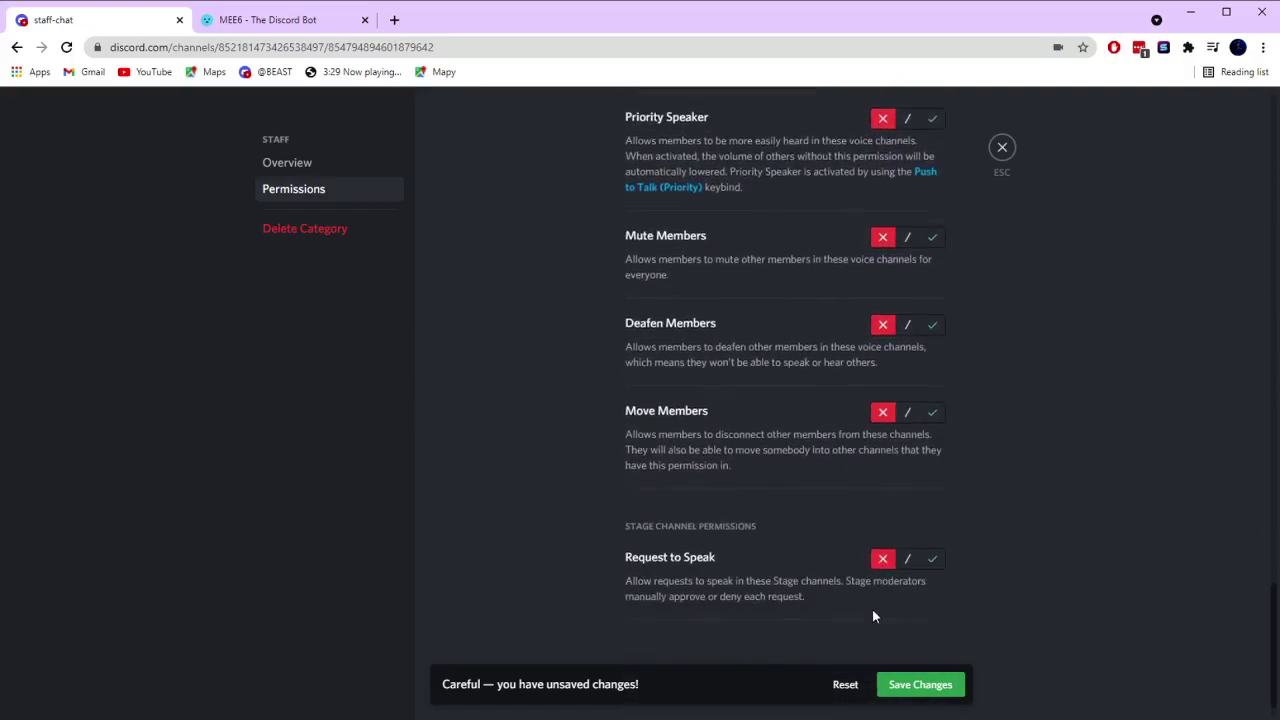
{"action": "left_click", "coordinate": [920, 684]}
Add the Admin role to the STAFF category's advanced permissions.
{"action": "scroll", "coordinate": [562, 309], "scroll_direction": "up", "scroll_amount": 2}
{"action": "scroll", "coordinate": [560, 310], "scroll_direction": "up", "scroll_amount": 10}
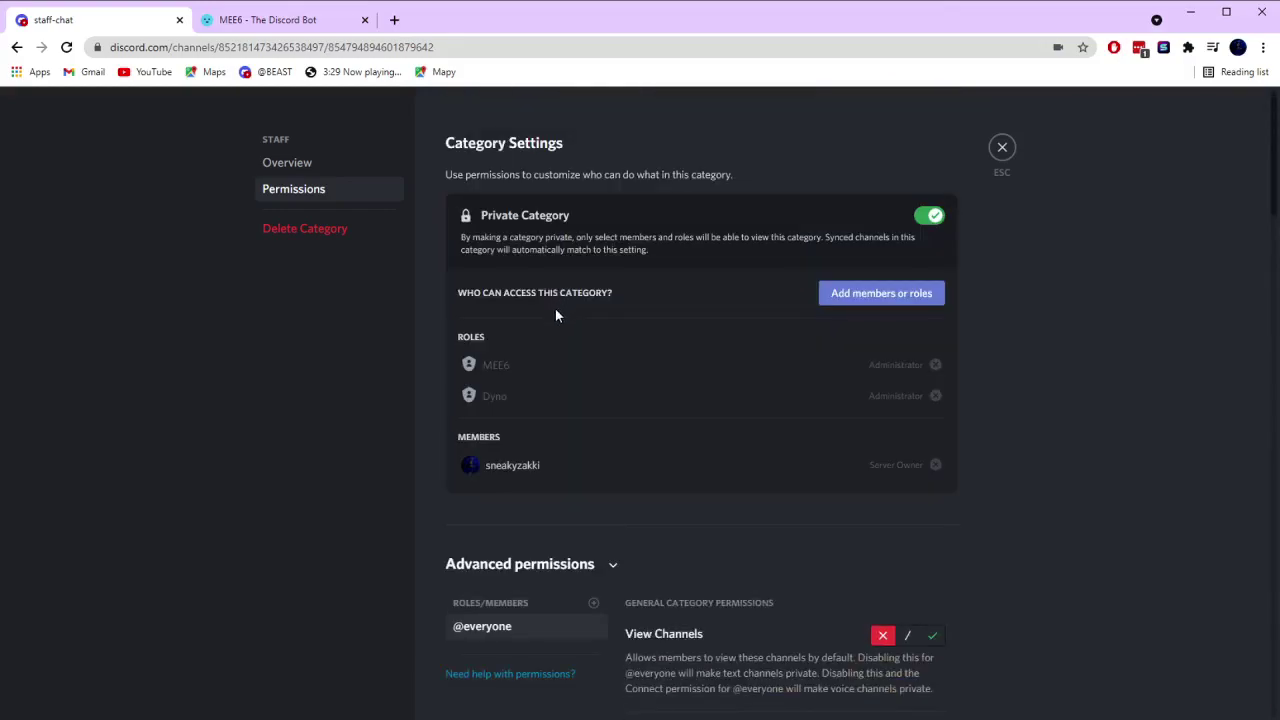
{"action": "left_click", "coordinate": [593, 603]}
{"action": "scroll", "coordinate": [580, 580], "scroll_direction": "down", "scroll_amount": 3}
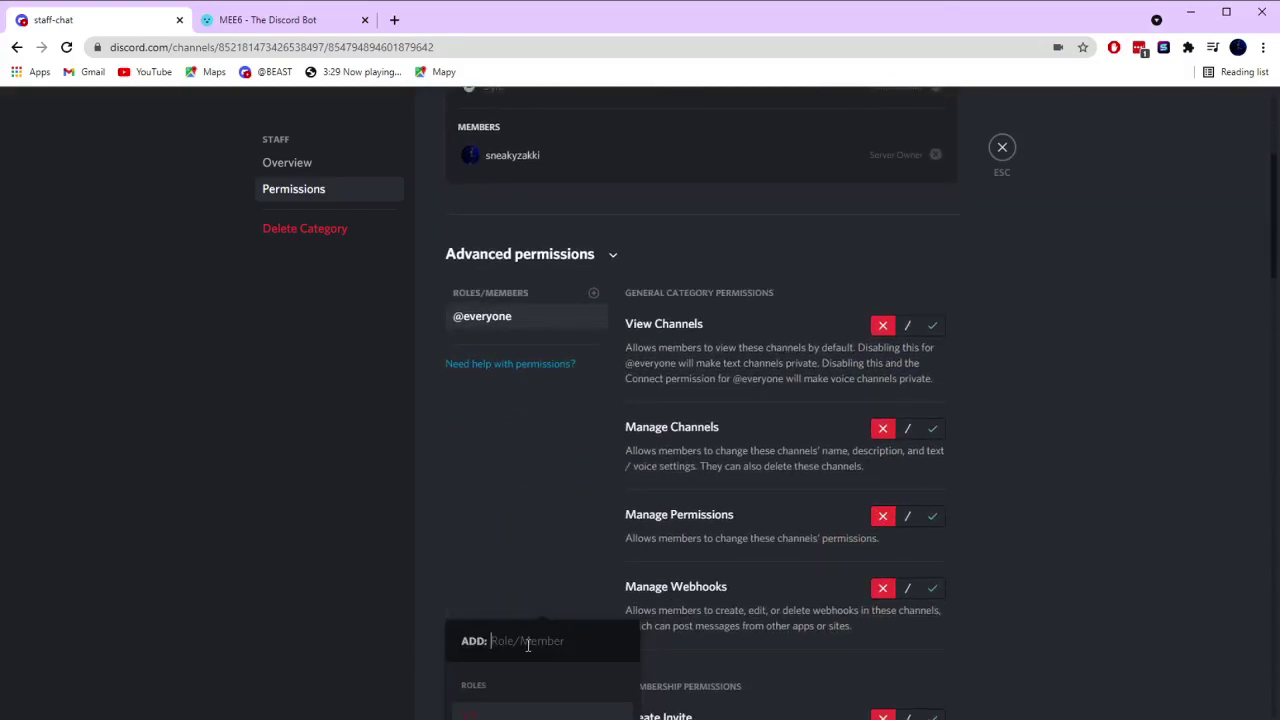
{"action": "left_click", "coordinate": [526, 682]}
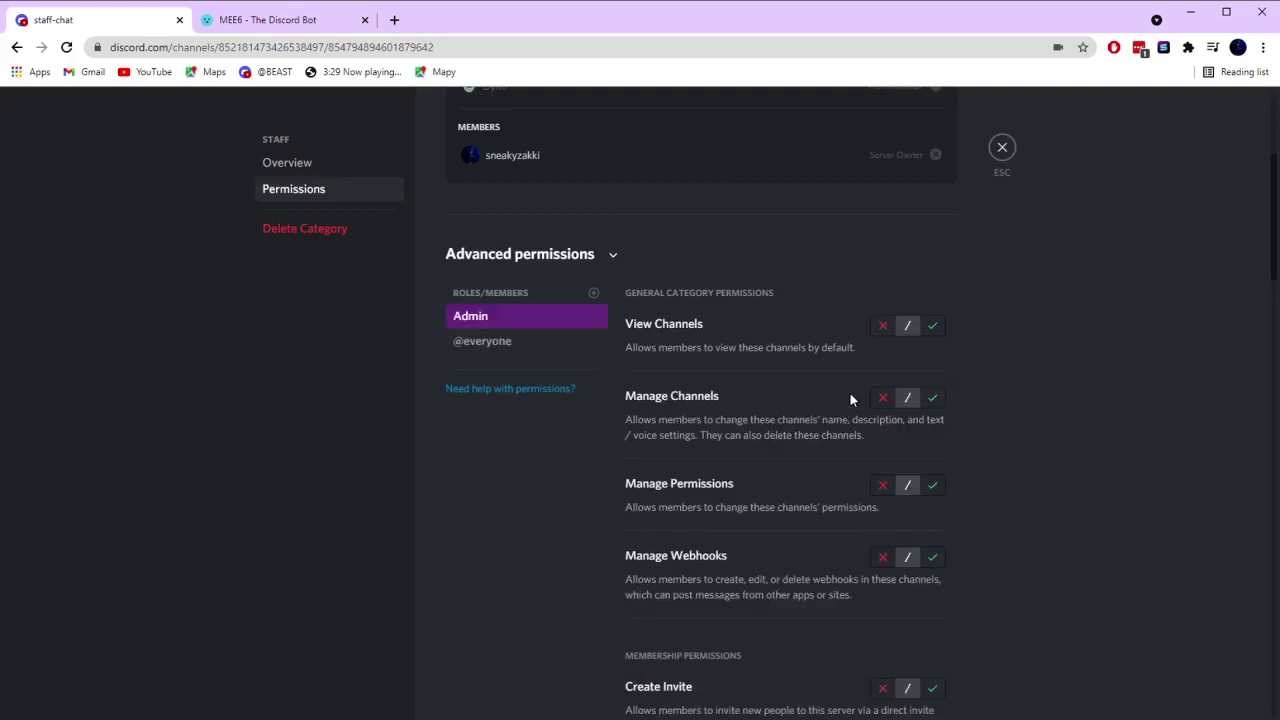
Allow Admin View Channels in the STAFF category and deny Manage Channels, Manage Permissions, Manage Webhooks and Create Invite.
{"action": "left_click", "coordinate": [930, 327]}
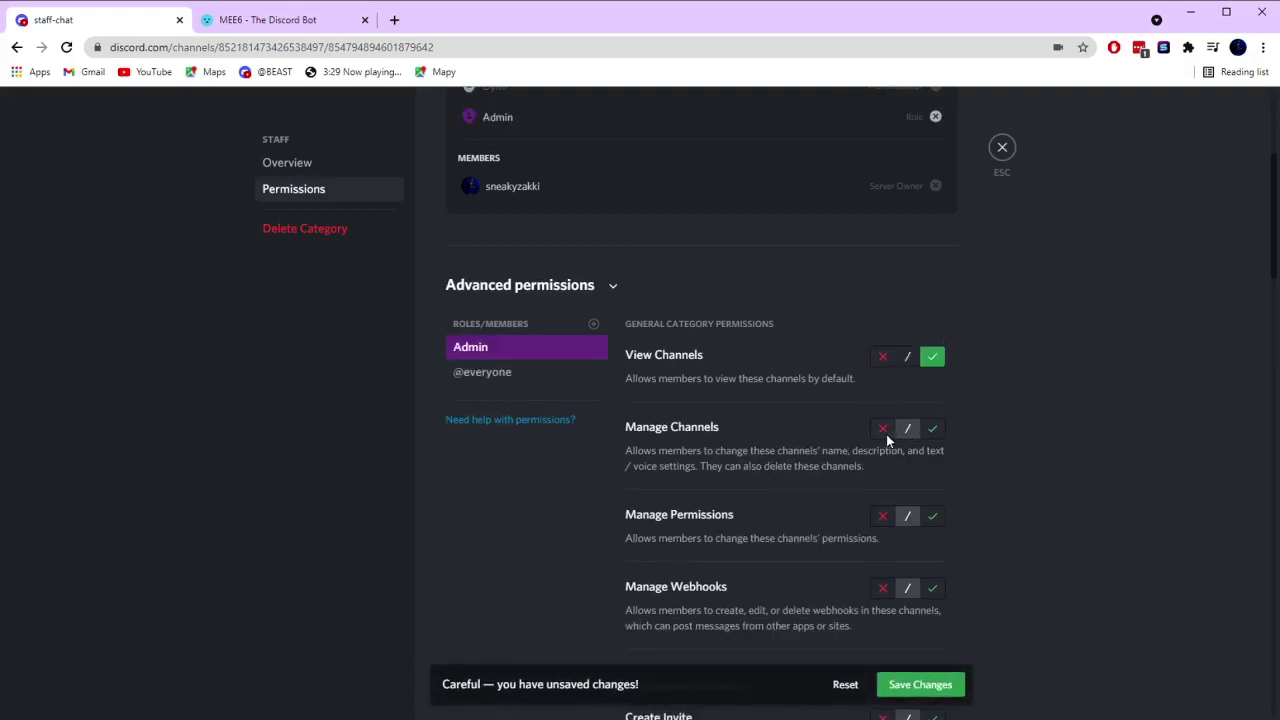
{"action": "left_click", "coordinate": [883, 430]}
{"action": "scroll", "coordinate": [878, 575], "scroll_direction": "down", "scroll_amount": 2}
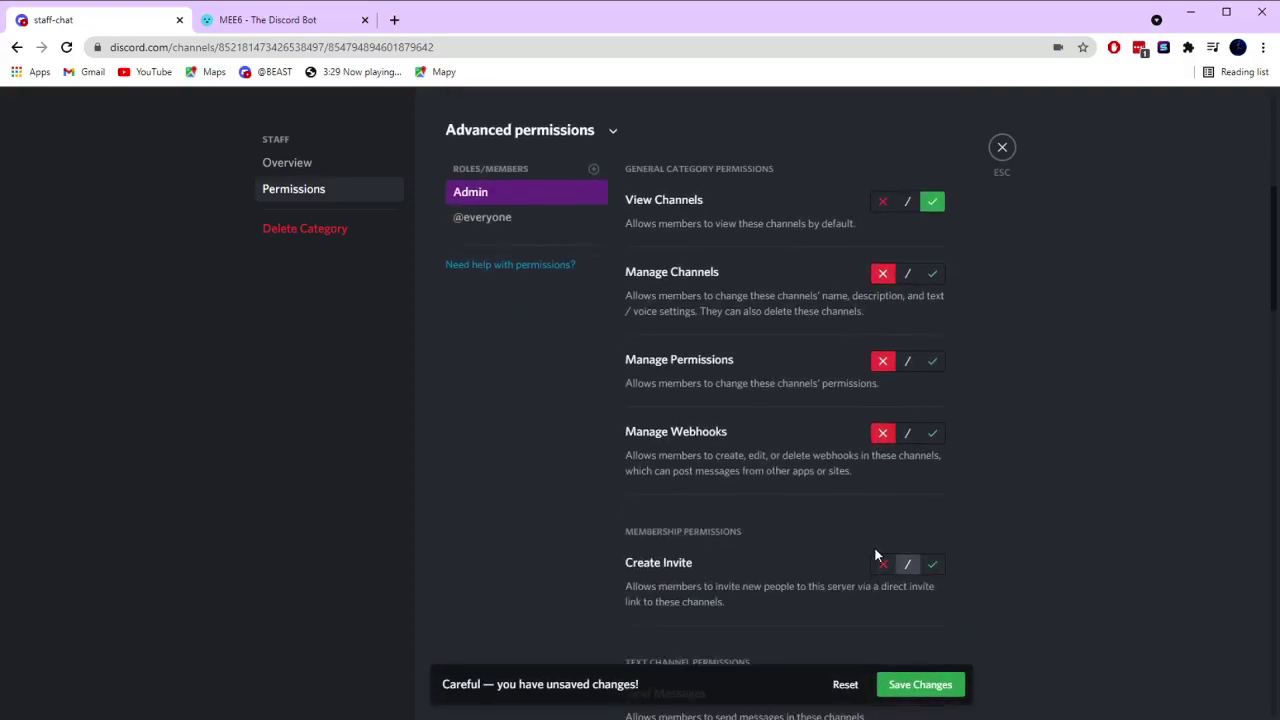
{"action": "scroll", "coordinate": [890, 540], "scroll_direction": "down", "scroll_amount": 4}
Allow Admin Send Messages, Embed Links, Attach Files, Add Reactions and Use External Emoji in the STAFF category.
{"action": "left_click", "coordinate": [932, 537]}
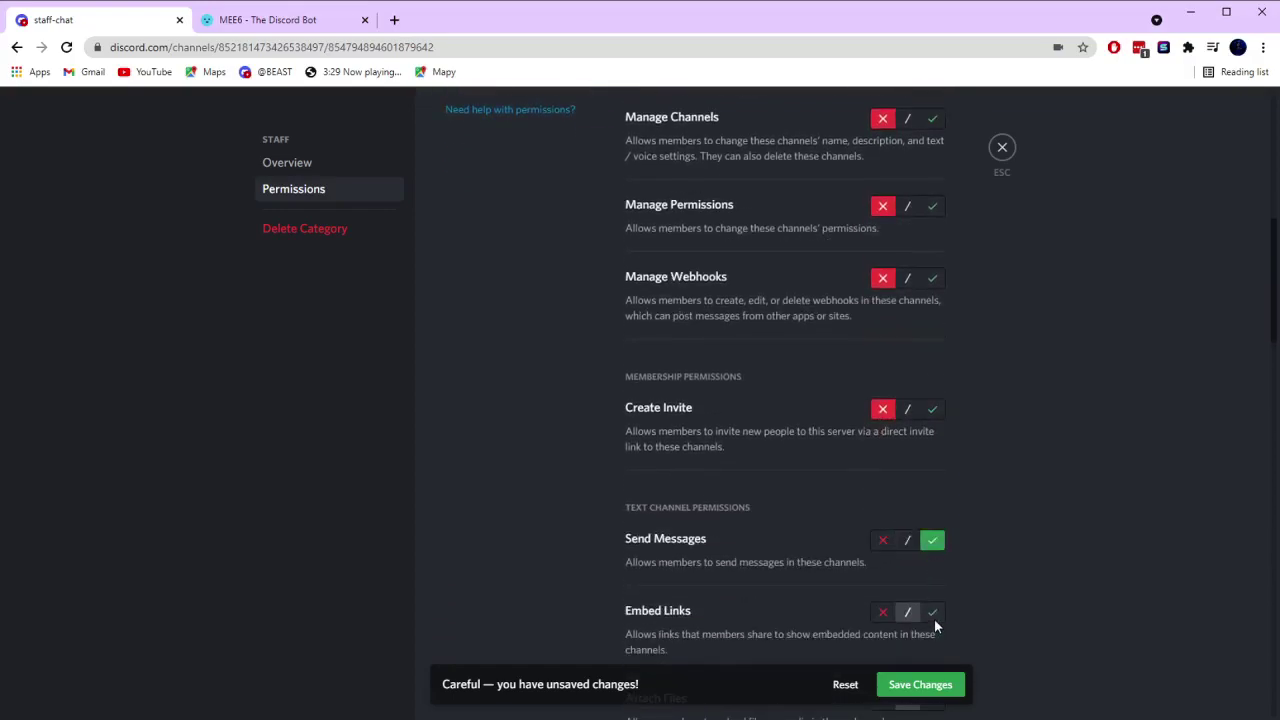
{"action": "left_click", "coordinate": [933, 613]}
{"action": "scroll", "coordinate": [934, 600], "scroll_direction": "down", "scroll_amount": 2}
{"action": "left_click", "coordinate": [932, 544]}
{"action": "left_click", "coordinate": [932, 616]}
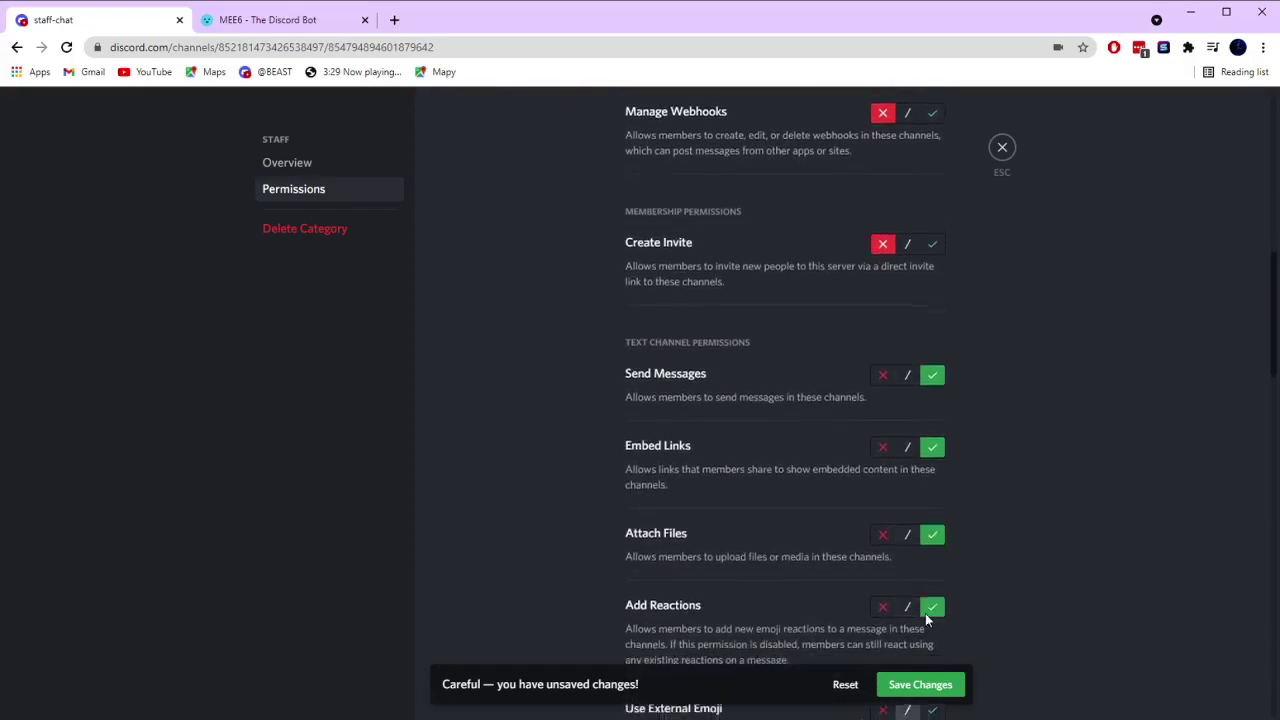
{"action": "scroll", "coordinate": [933, 580], "scroll_direction": "down", "scroll_amount": 2}
{"action": "left_click", "coordinate": [939, 566]}
{"action": "scroll", "coordinate": [937, 564], "scroll_direction": "down", "scroll_amount": 2}
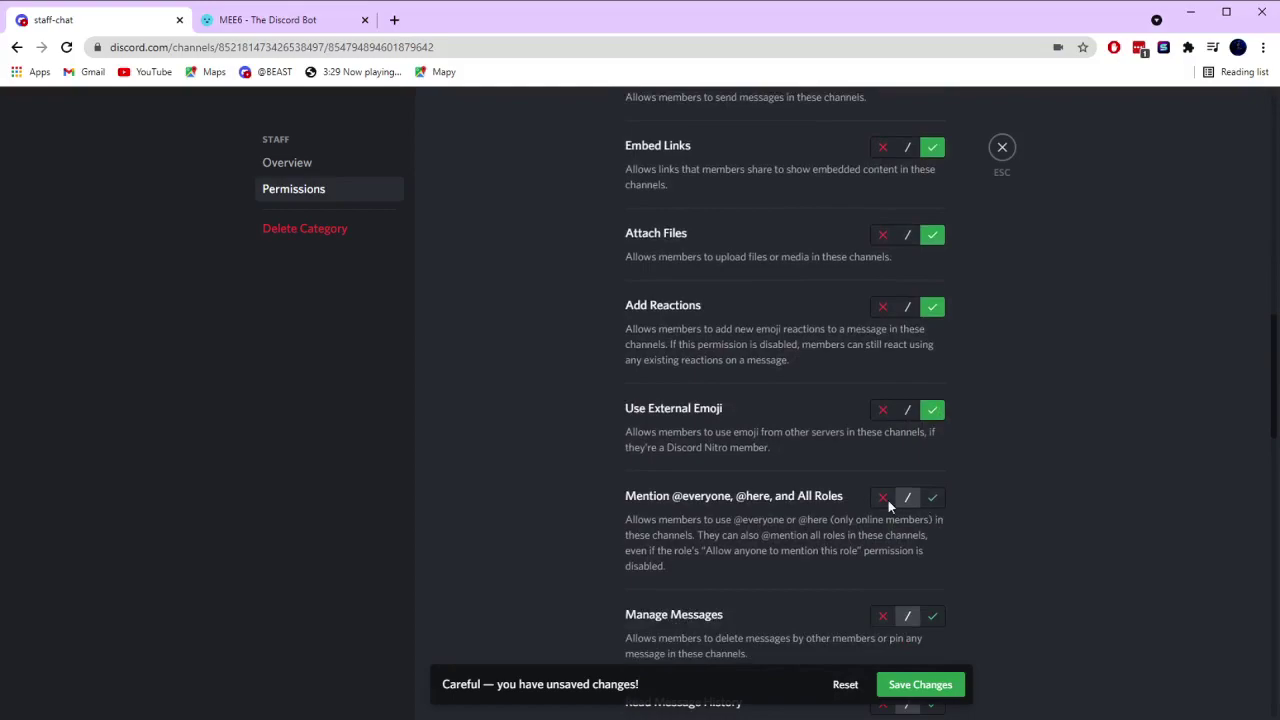
{"action": "left_click", "coordinate": [884, 500]}
{"action": "scroll", "coordinate": [910, 530], "scroll_direction": "down", "scroll_amount": 1}
{"action": "scroll", "coordinate": [933, 545], "scroll_direction": "down", "scroll_amount": 1}
{"action": "left_click", "coordinate": [931, 548]}
{"action": "scroll", "coordinate": [929, 546], "scroll_direction": "down", "scroll_amount": 1}
{"action": "left_click", "coordinate": [883, 383]}
{"action": "scroll", "coordinate": [910, 480], "scroll_direction": "down", "scroll_amount": 1}
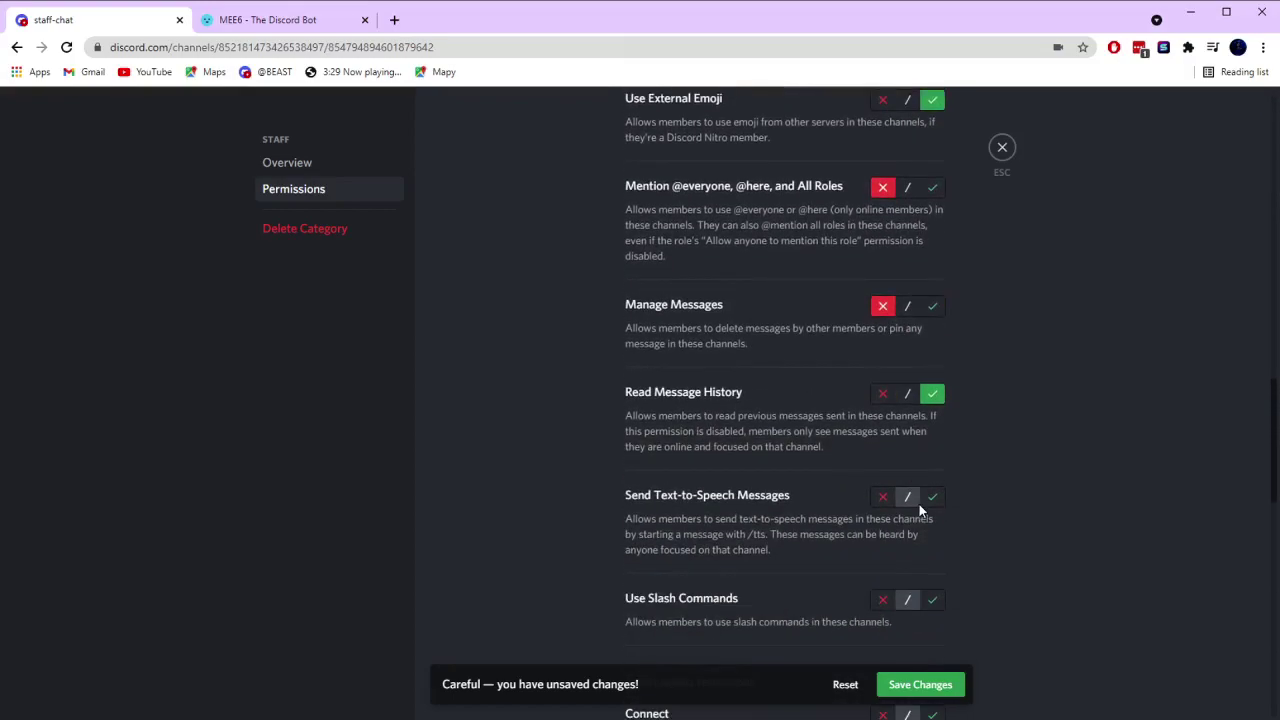
{"action": "scroll", "coordinate": [888, 550], "scroll_direction": "down", "scroll_amount": 3}
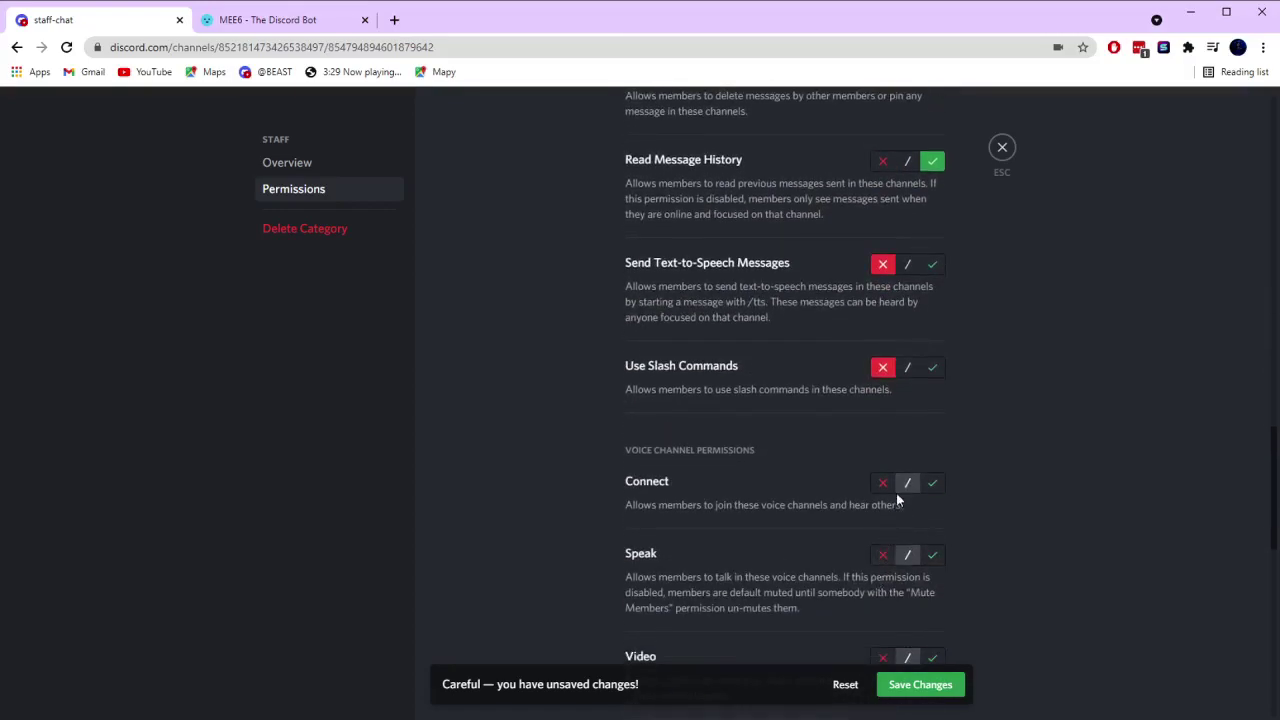
Allow Connect, Speak, Video and Use Voice Activity for the Admin role in the Staff category.
{"action": "scroll", "coordinate": [939, 570], "scroll_direction": "down", "scroll_amount": 2}
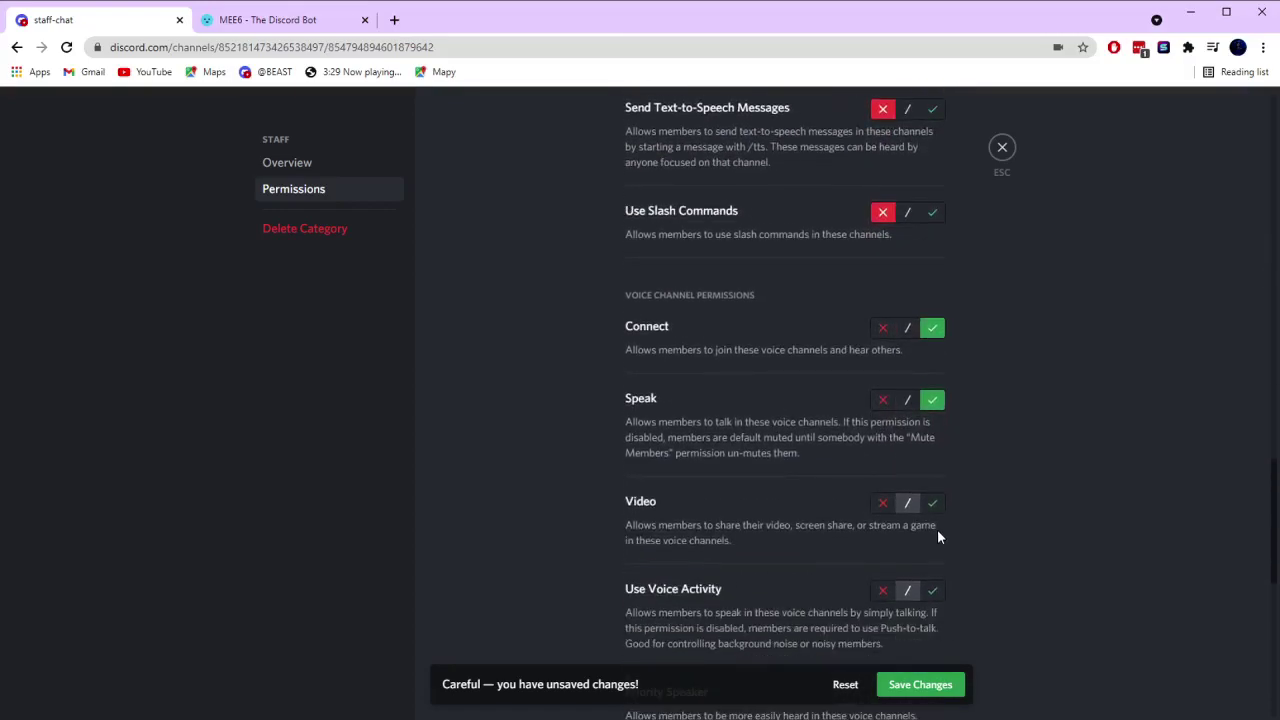
{"action": "left_click", "coordinate": [938, 590]}
{"action": "scroll", "coordinate": [930, 580], "scroll_direction": "down", "scroll_amount": 3}
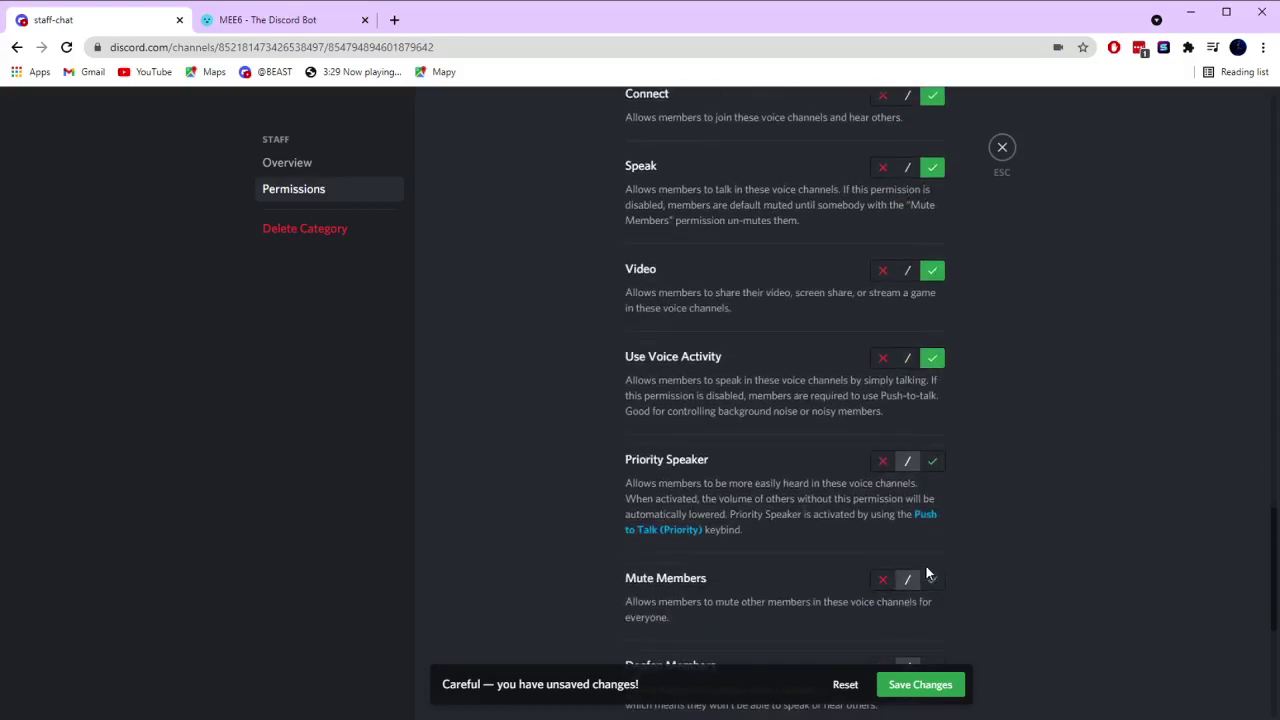
Deny the Admin role Priority Speaker, Mute, Deafen and Move Members, then save the Staff category permissions and close the settings.
{"action": "scroll", "coordinate": [876, 496], "scroll_direction": "down", "scroll_amount": 1}
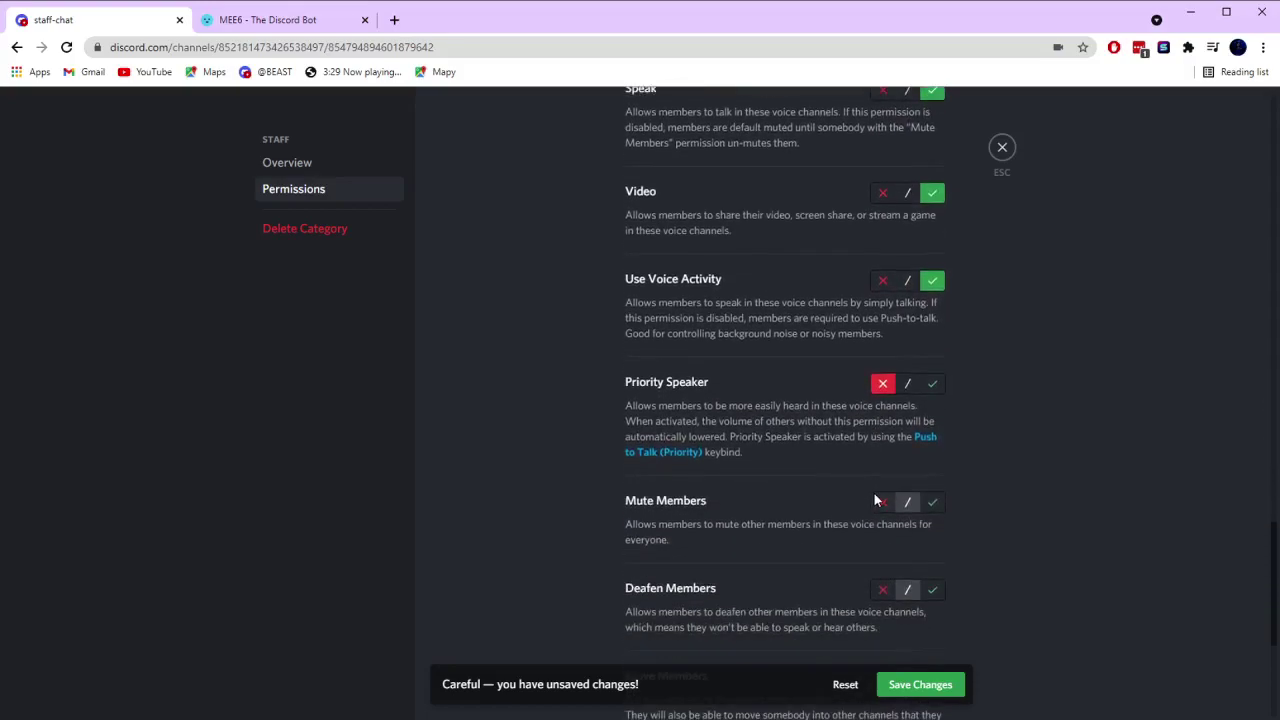
{"action": "left_click", "coordinate": [883, 590]}
{"action": "scroll", "coordinate": [880, 580], "scroll_direction": "down", "scroll_amount": 2}
{"action": "left_click", "coordinate": [884, 524]}
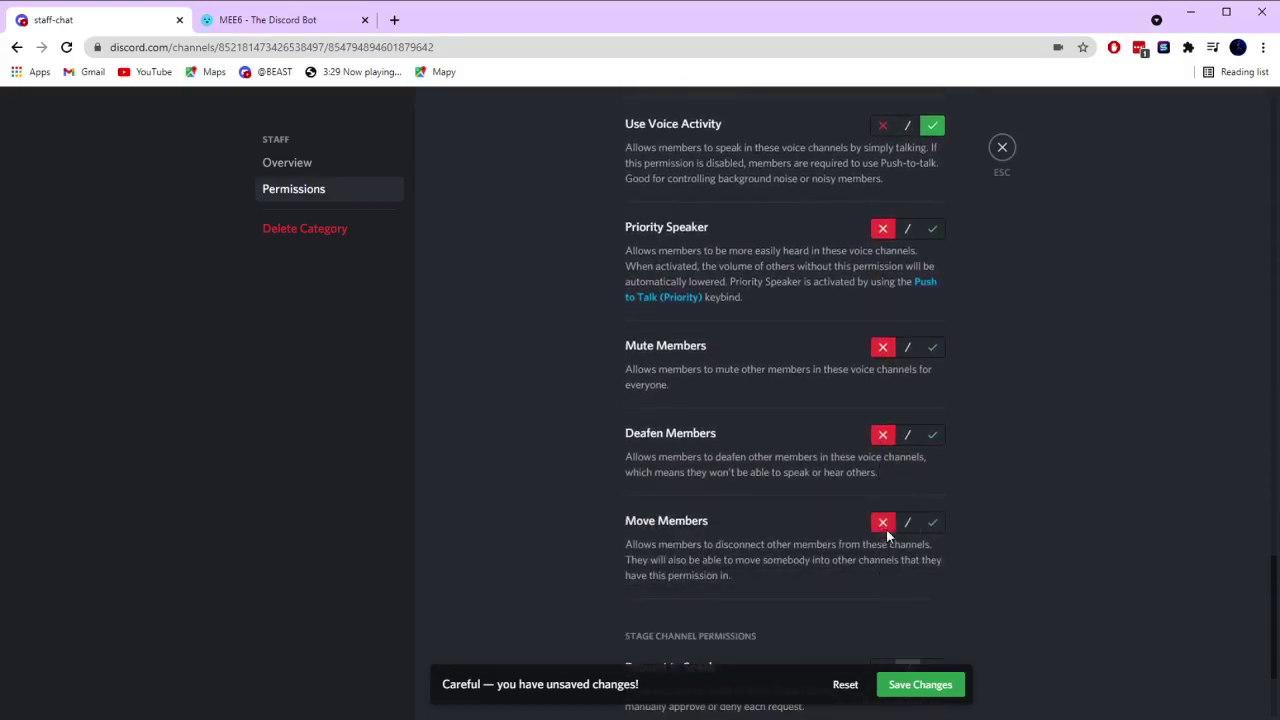
{"action": "scroll", "coordinate": [886, 528], "scroll_direction": "down", "scroll_amount": 2}
{"action": "scroll", "coordinate": [900, 630], "scroll_direction": "down", "scroll_amount": 1}
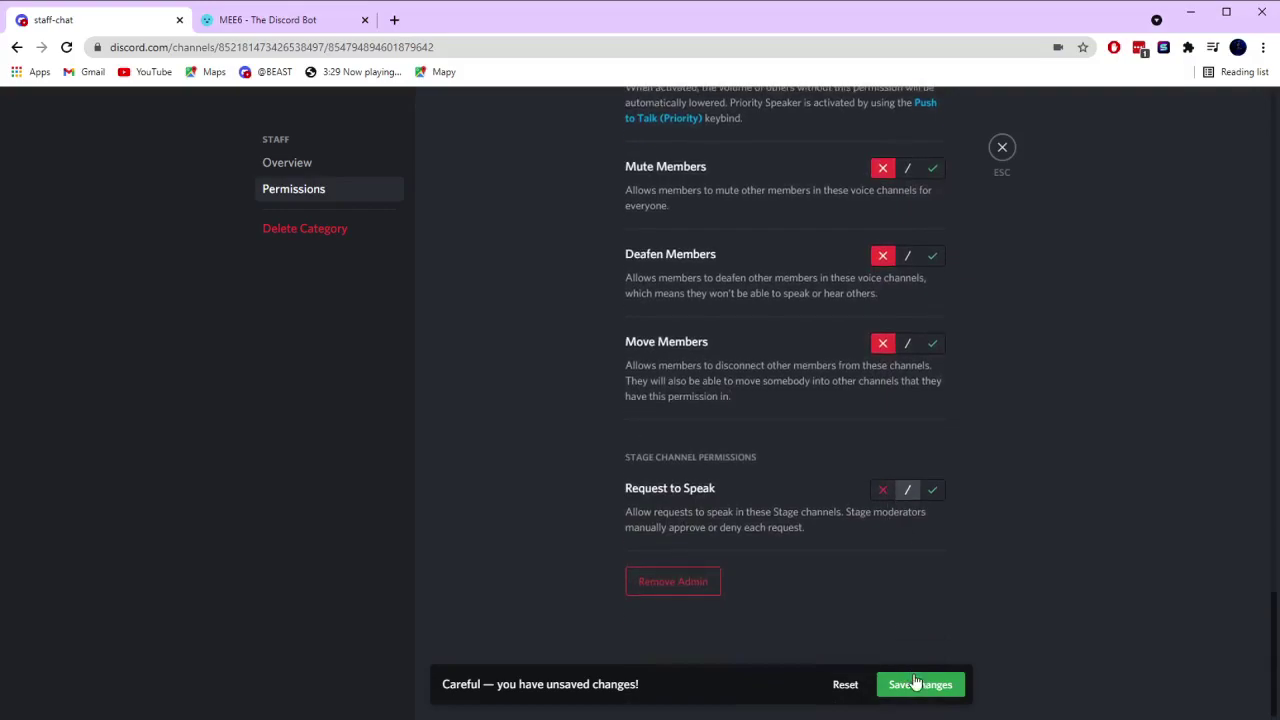
{"action": "left_click", "coordinate": [920, 685]}
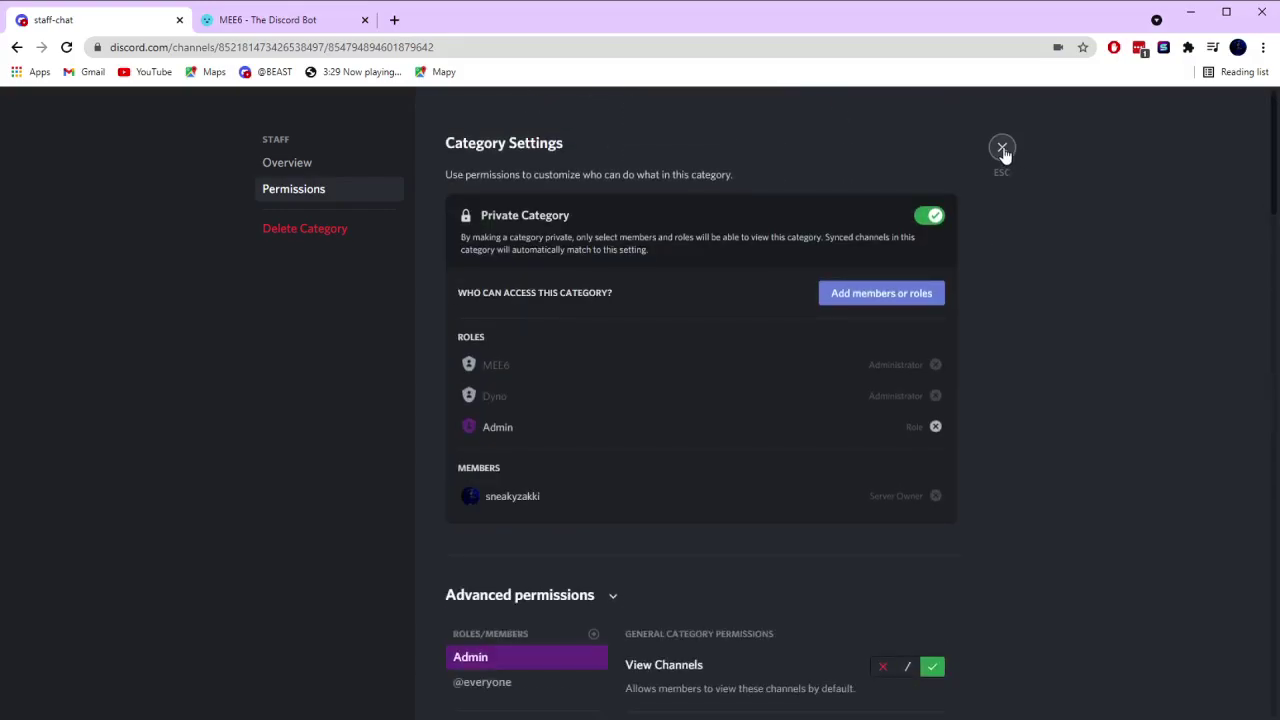
{"action": "left_click", "coordinate": [1002, 149]}
Review the latest permission update entries in the logs channel.
{"action": "left_click", "coordinate": [155, 634]}
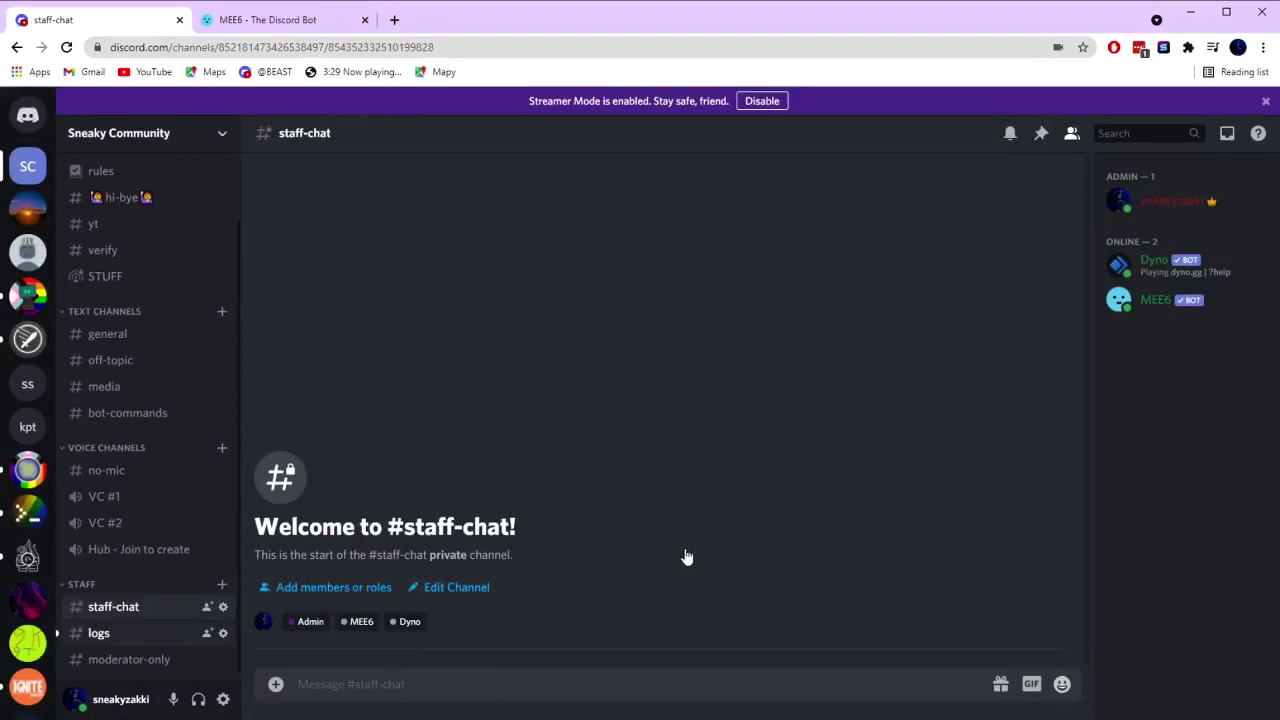
{"action": "scroll", "coordinate": [549, 522], "scroll_direction": "down", "scroll_amount": 8}
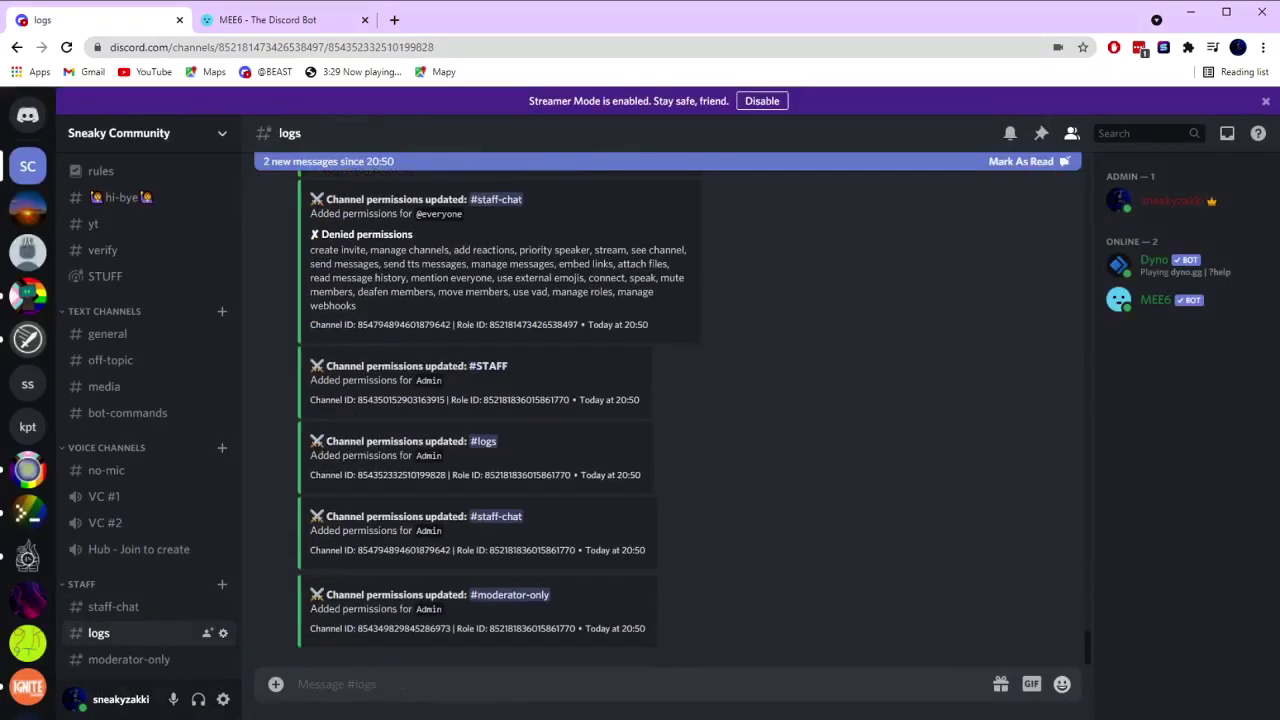
From the server's role settings, preview the server as the Member role.
{"action": "left_click", "coordinate": [232, 146]}
{"action": "left_click", "coordinate": [163, 234]}
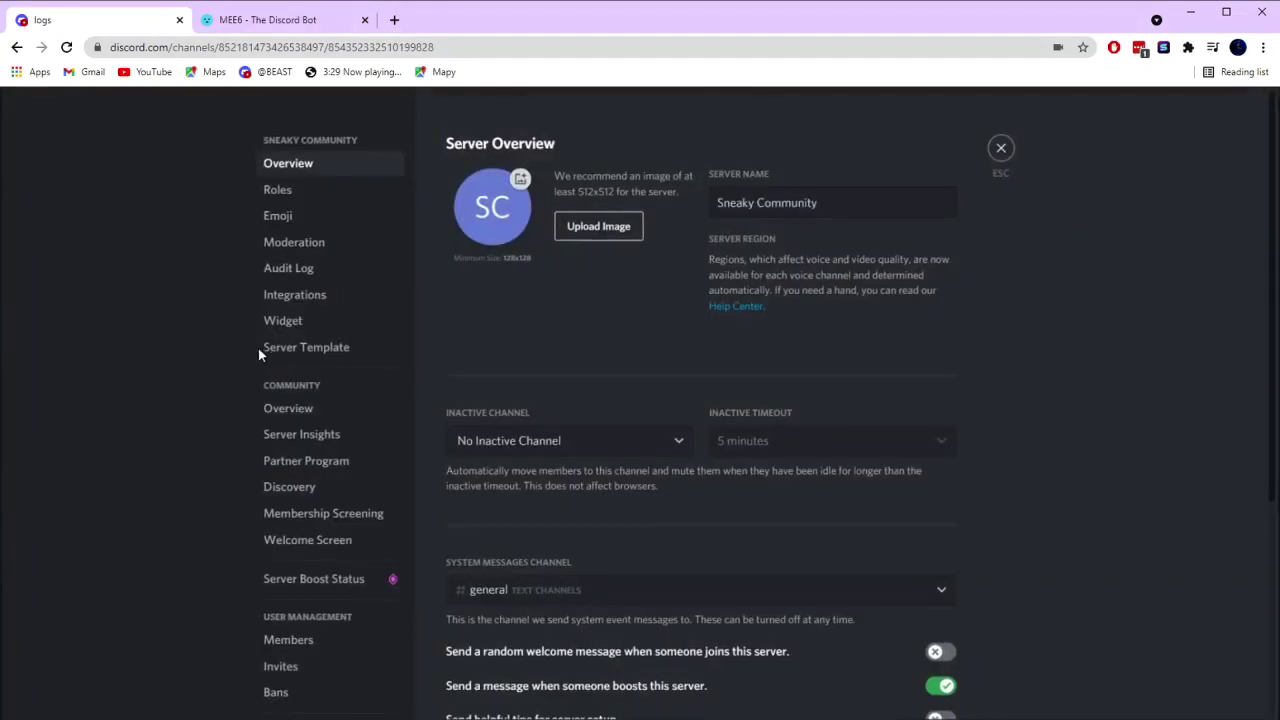
{"action": "left_click", "coordinate": [277, 189]}
{"action": "scroll", "coordinate": [597, 540], "scroll_direction": "down", "scroll_amount": 1}
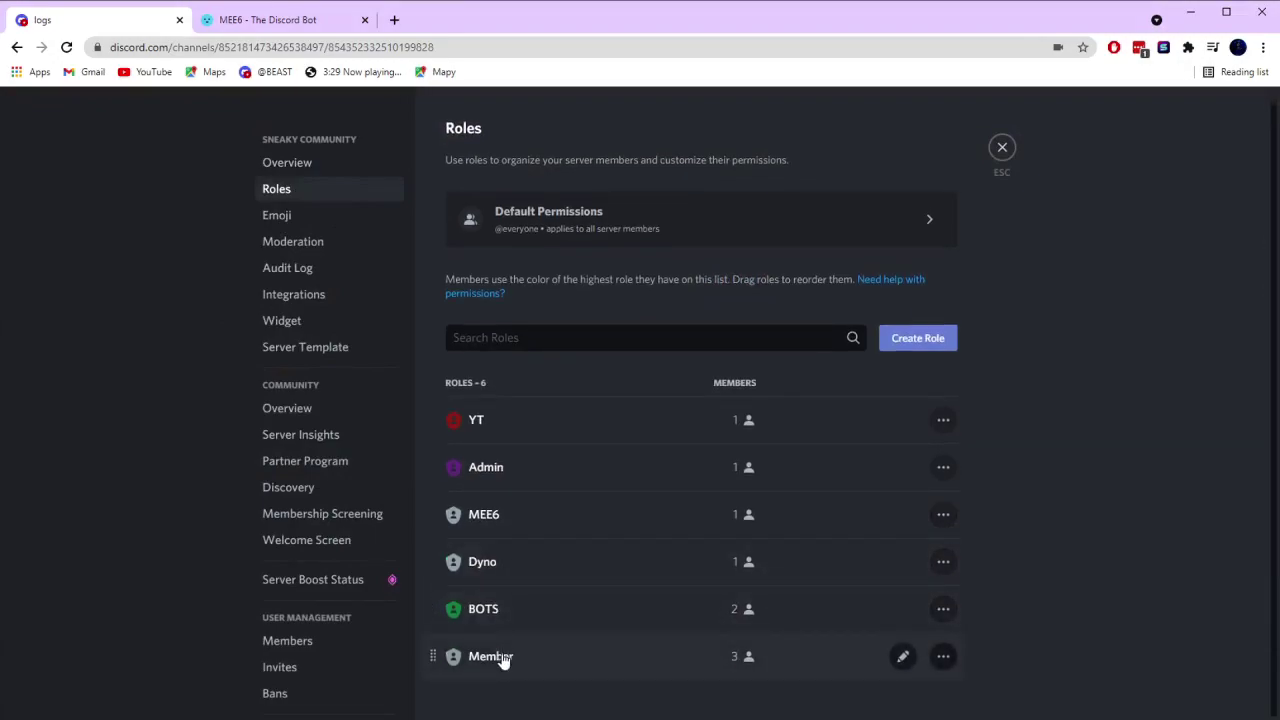
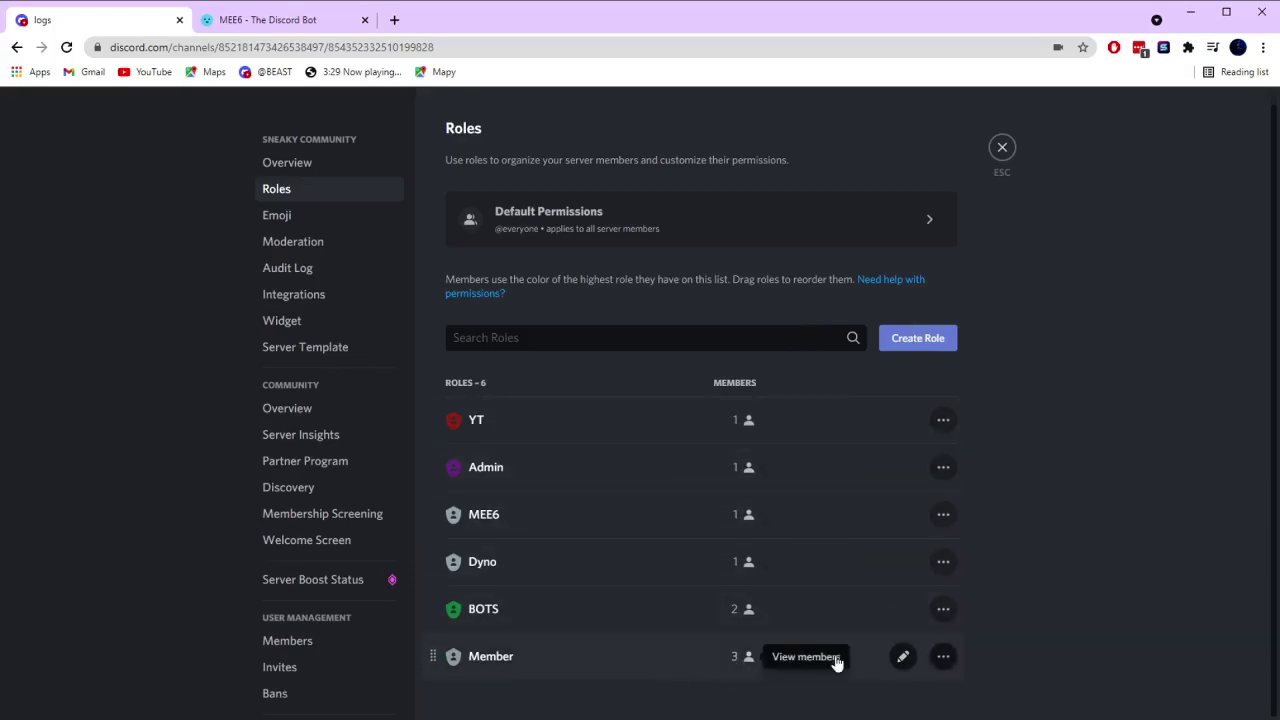
{"action": "left_click", "coordinate": [943, 656]}
{"action": "left_click", "coordinate": [1006, 634]}
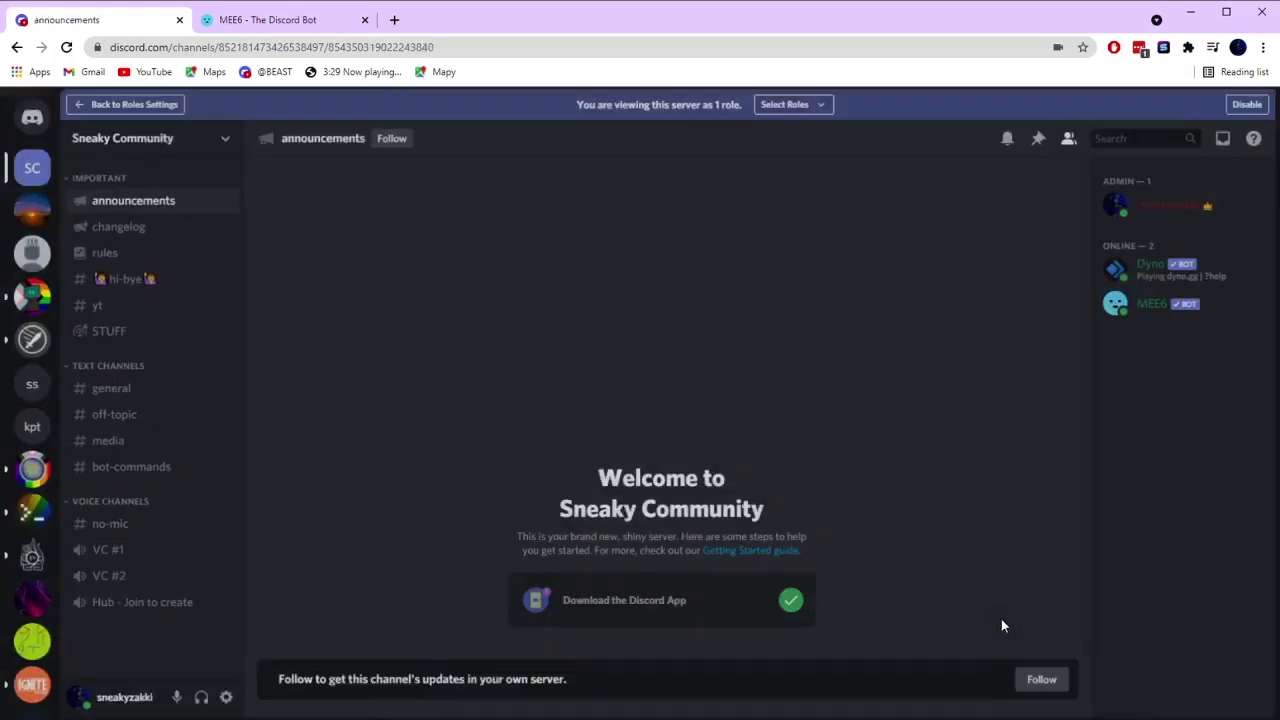
As Member, check access to the announcements, changelog, rules, hi-bye and yt channels.
{"action": "left_click", "coordinate": [148, 224]}
{"action": "left_click", "coordinate": [155, 203]}
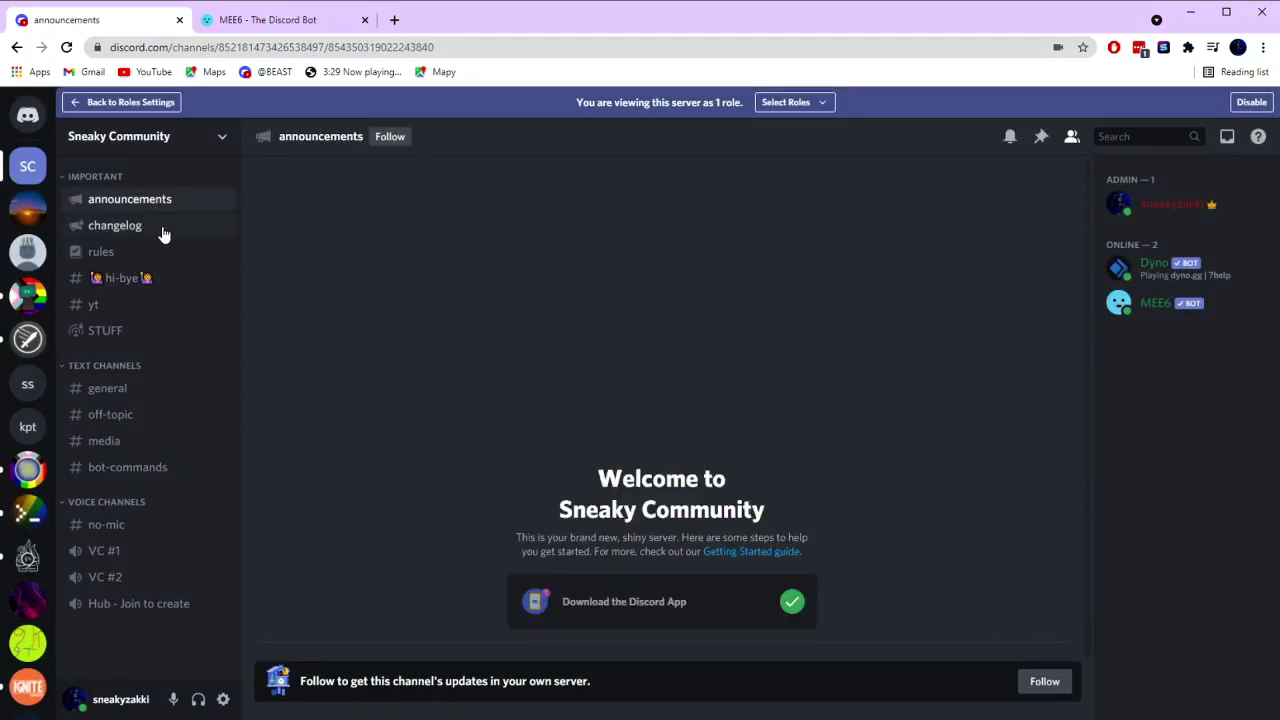
{"action": "left_click", "coordinate": [163, 233]}
{"action": "left_click", "coordinate": [154, 277]}
{"action": "left_click", "coordinate": [150, 256]}
{"action": "left_click", "coordinate": [153, 277]}
{"action": "left_click", "coordinate": [158, 306]}
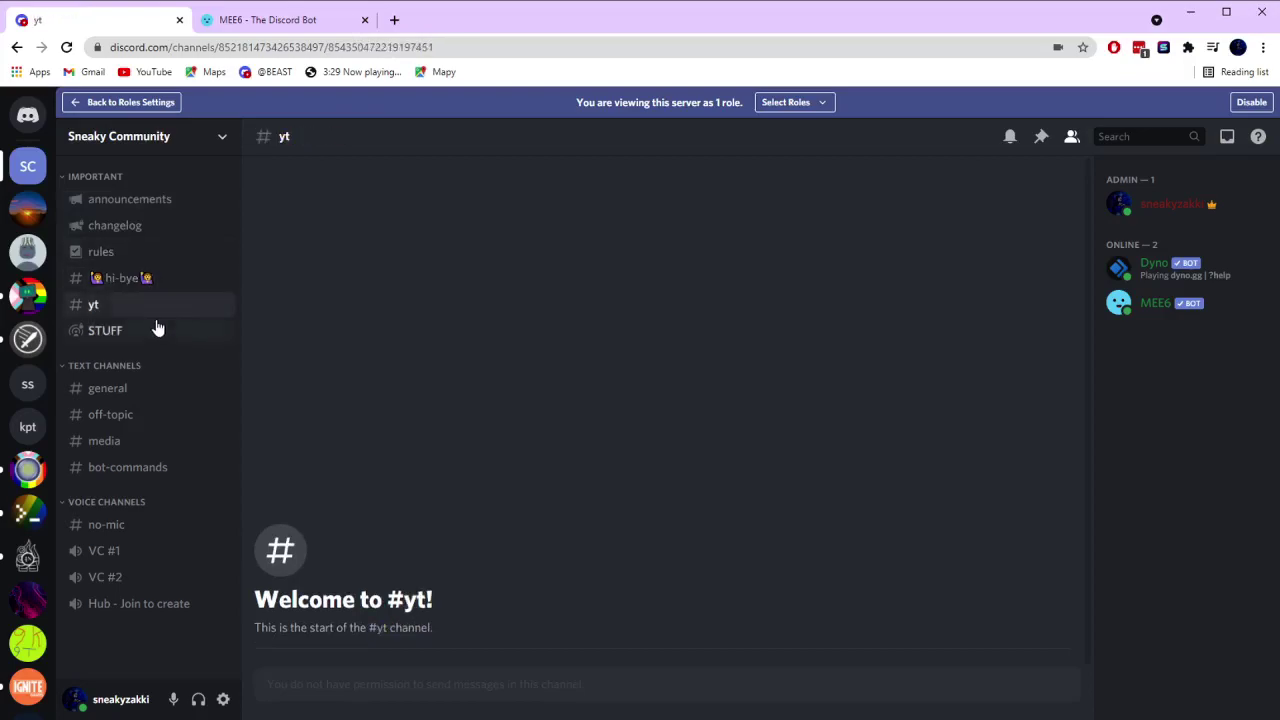
Join the STUFF stage channel, try requesting to speak, and leave the stage quietly.
{"action": "left_click", "coordinate": [129, 334]}
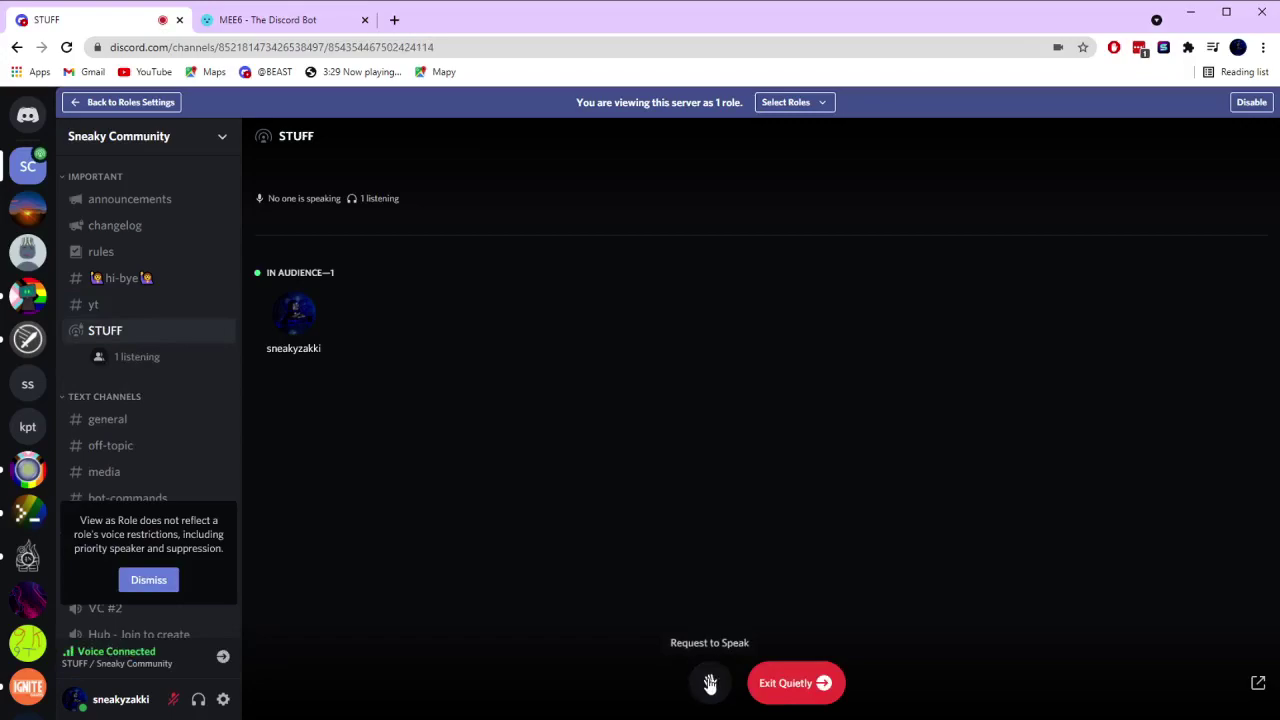
{"action": "left_click", "coordinate": [710, 686]}
{"action": "left_click", "coordinate": [710, 688]}
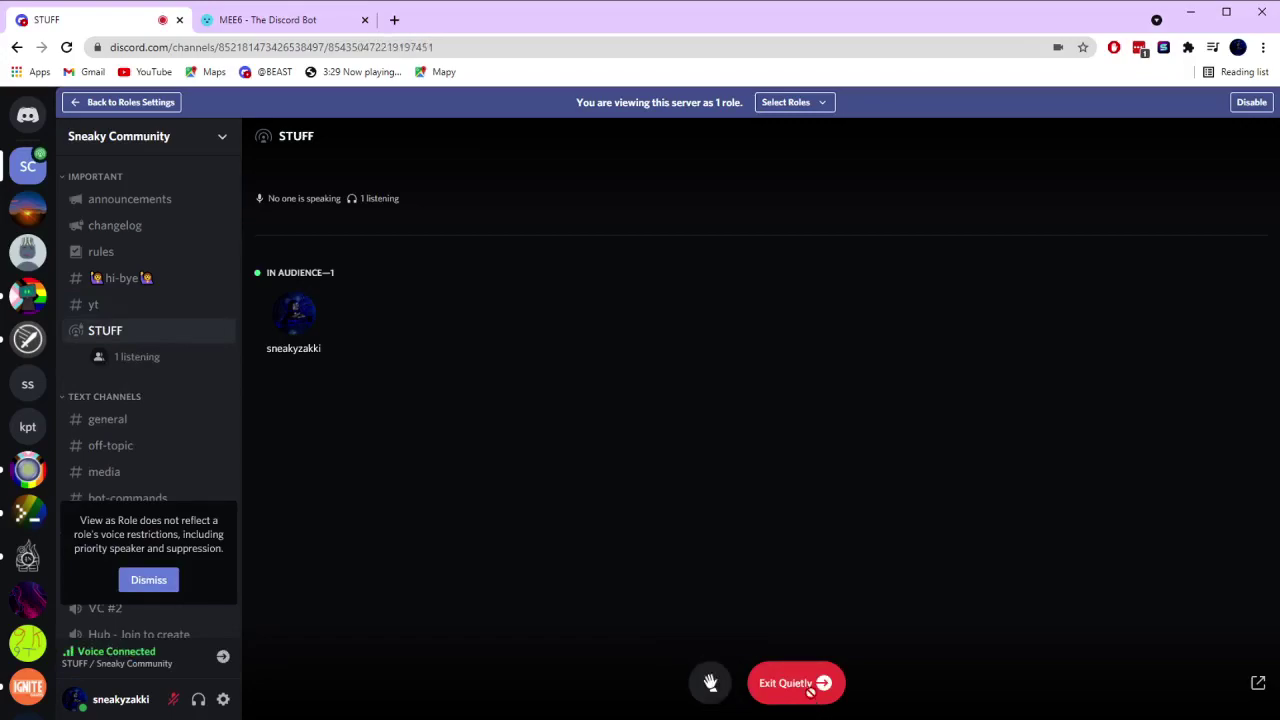
{"action": "left_click", "coordinate": [812, 698]}
As Member, check access to the general, off-topic, media and no-mic text channels.
{"action": "left_click", "coordinate": [155, 391]}
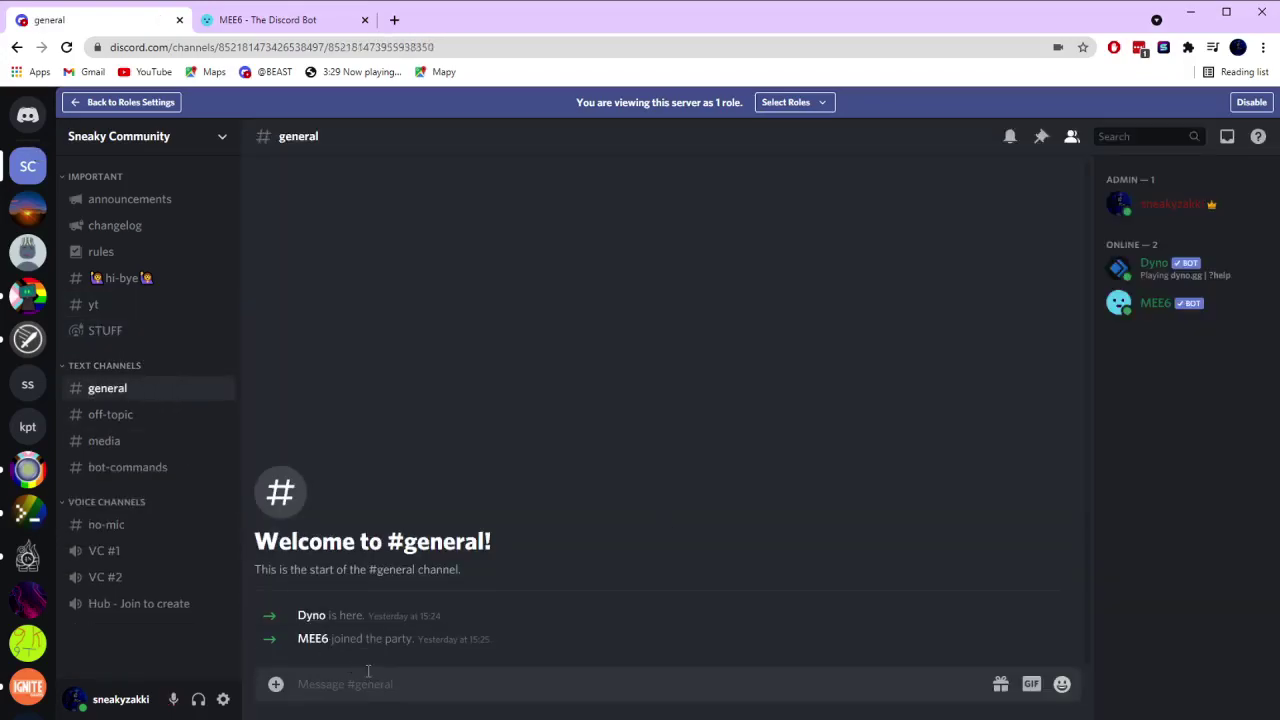
{"action": "left_click", "coordinate": [156, 417]}
{"action": "left_click", "coordinate": [149, 441]}
{"action": "left_click", "coordinate": [155, 414]}
{"action": "left_click", "coordinate": [156, 391]}
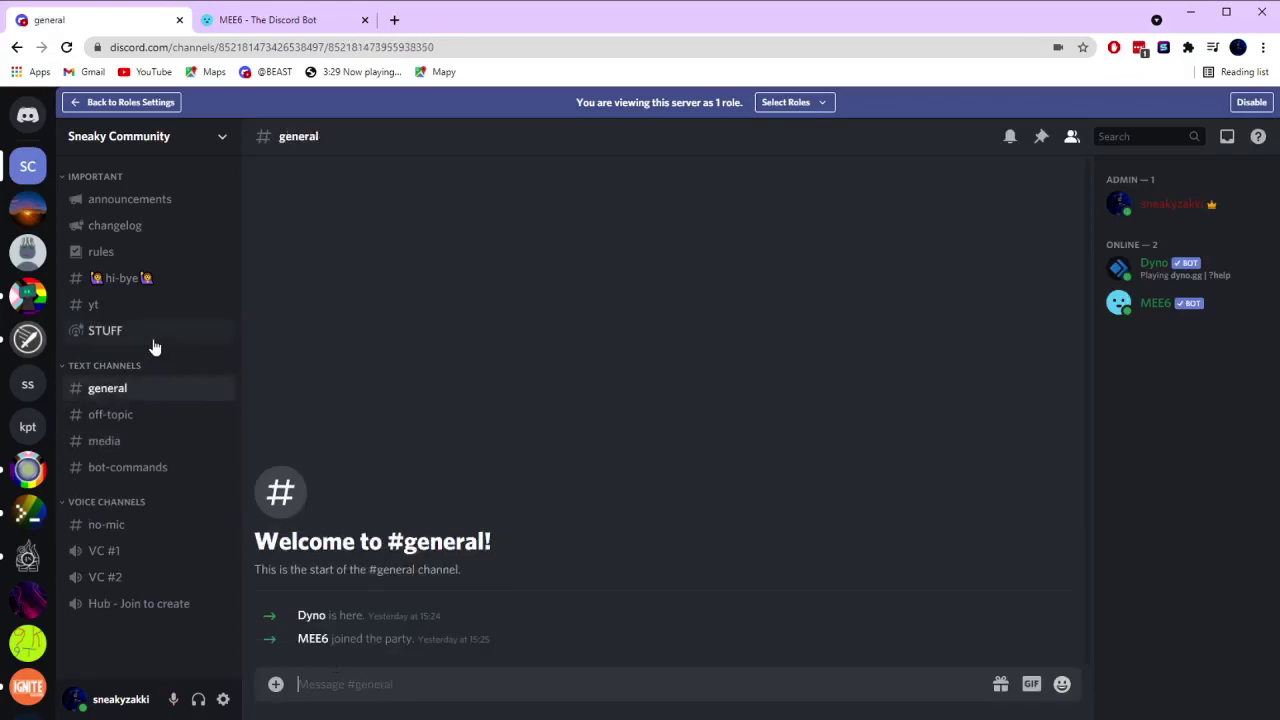
{"action": "left_click", "coordinate": [132, 535]}
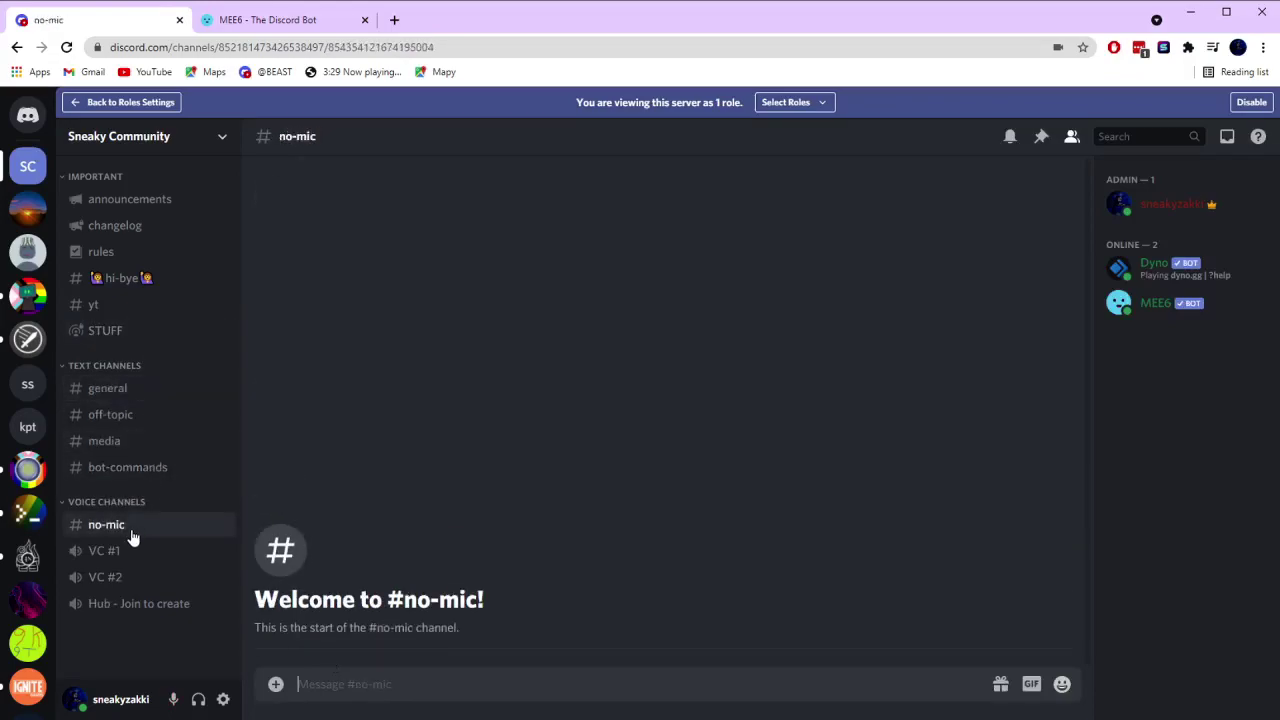
Test the Hub - Join to create voice channel by joining it, dismissing the role preview notice, and disconnecting.
{"action": "left_click", "coordinate": [170, 604]}
{"action": "scroll", "coordinate": [174, 447], "scroll_direction": "down", "scroll_amount": 2}
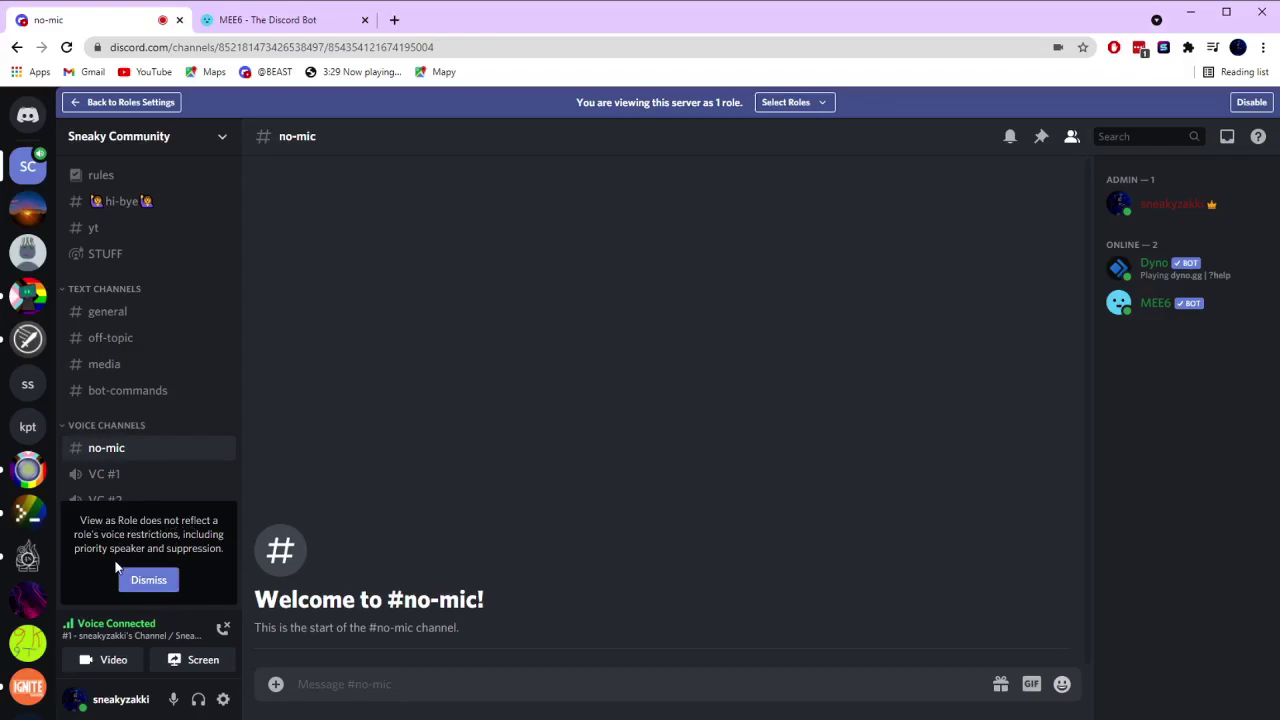
{"action": "left_click", "coordinate": [148, 580]}
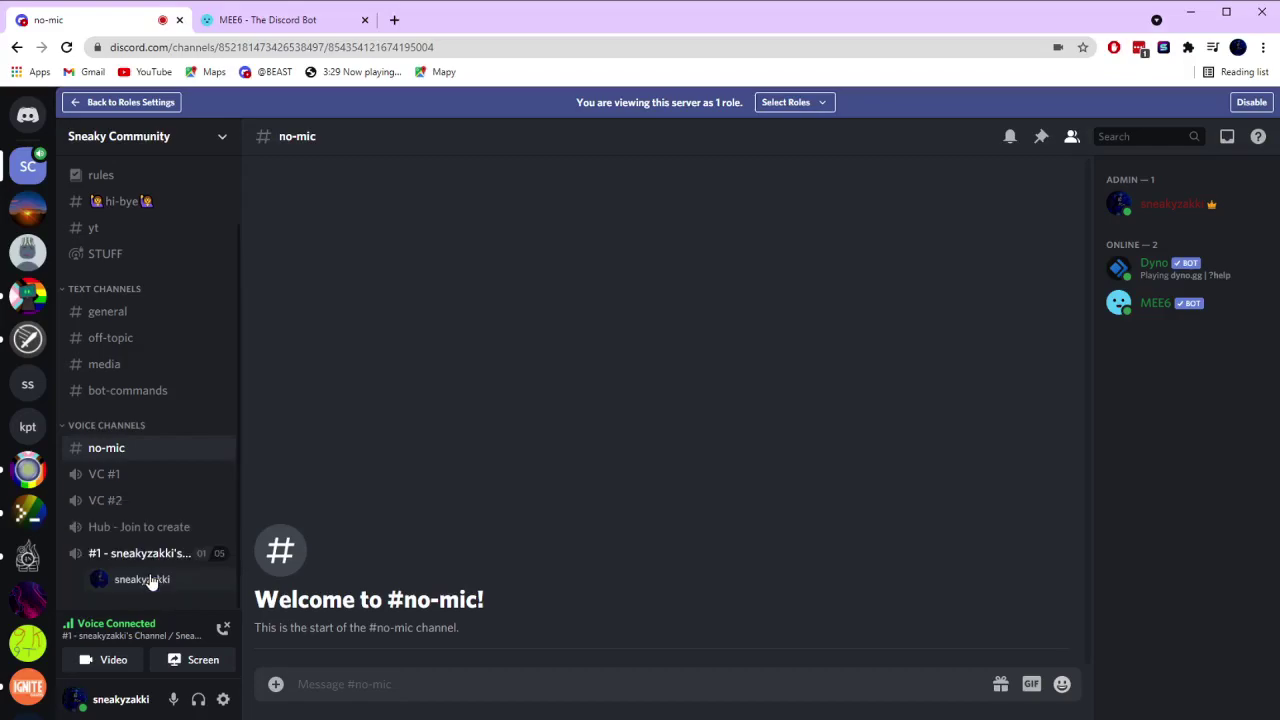
{"action": "left_click", "coordinate": [223, 628]}
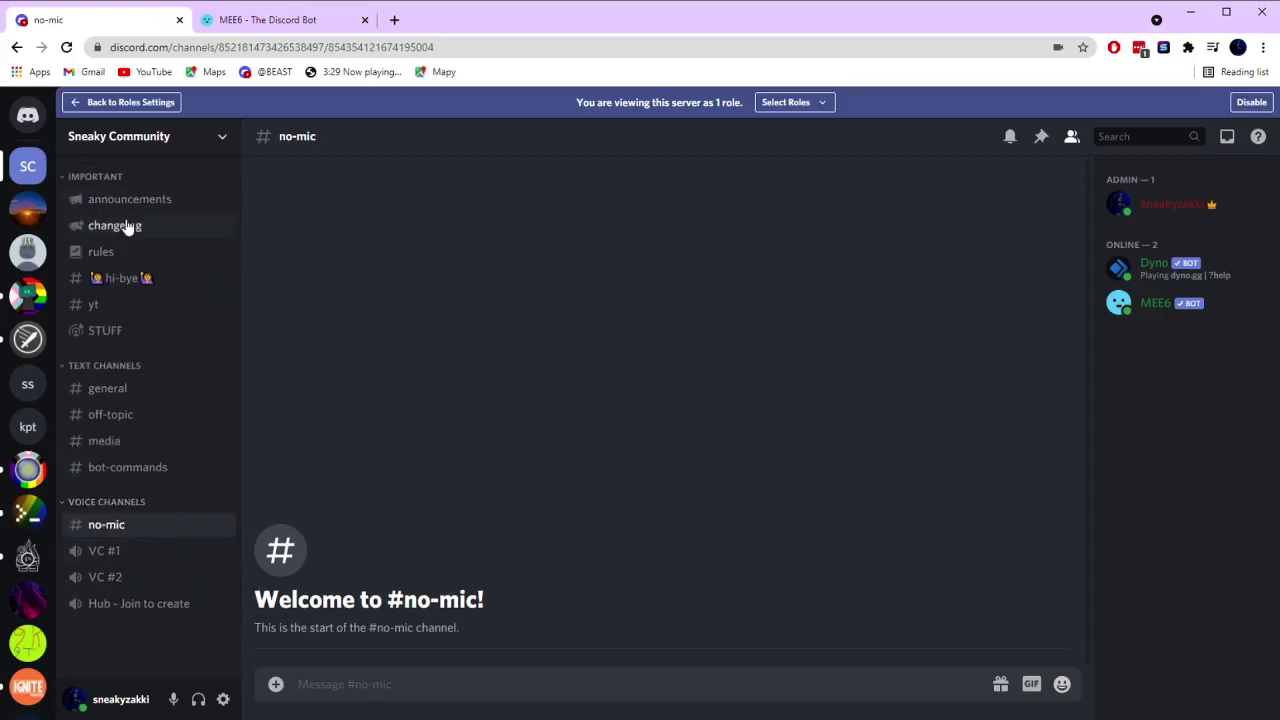
{"action": "left_click", "coordinate": [812, 104]}
{"action": "scroll", "coordinate": [826, 263], "scroll_direction": "down", "scroll_amount": 1}
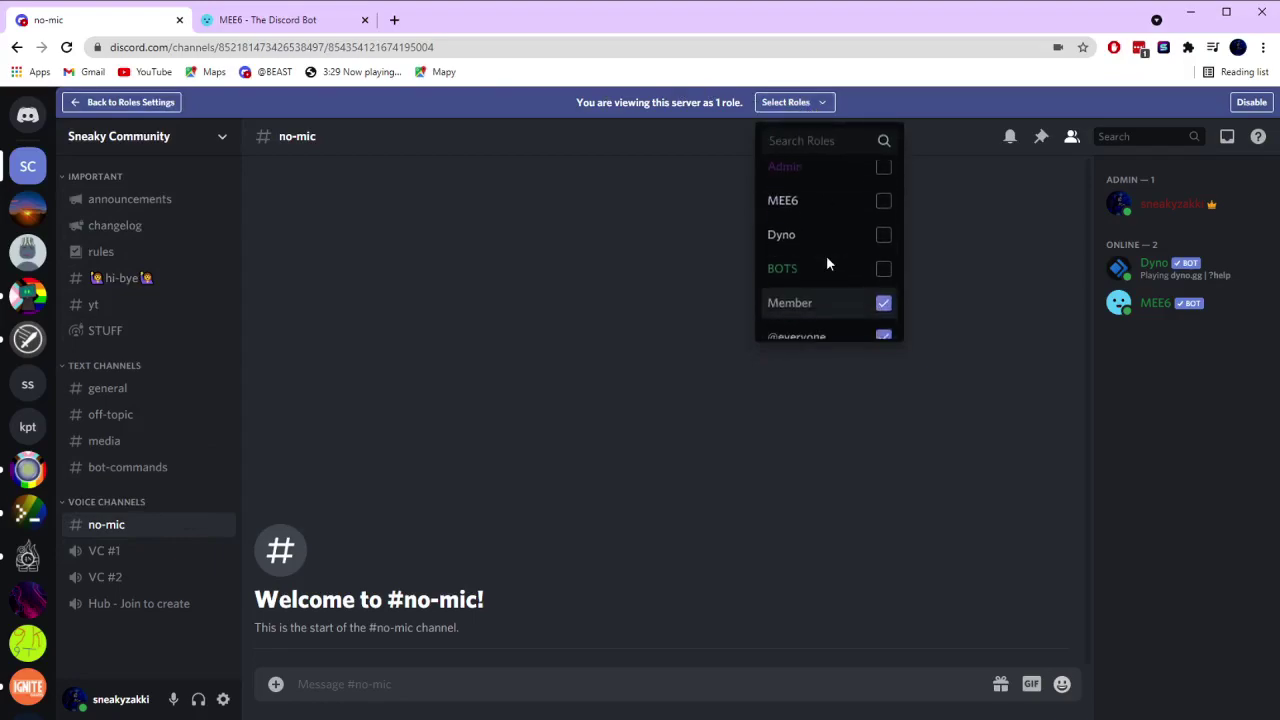
{"action": "left_click", "coordinate": [883, 302]}
{"action": "left_click", "coordinate": [521, 494]}
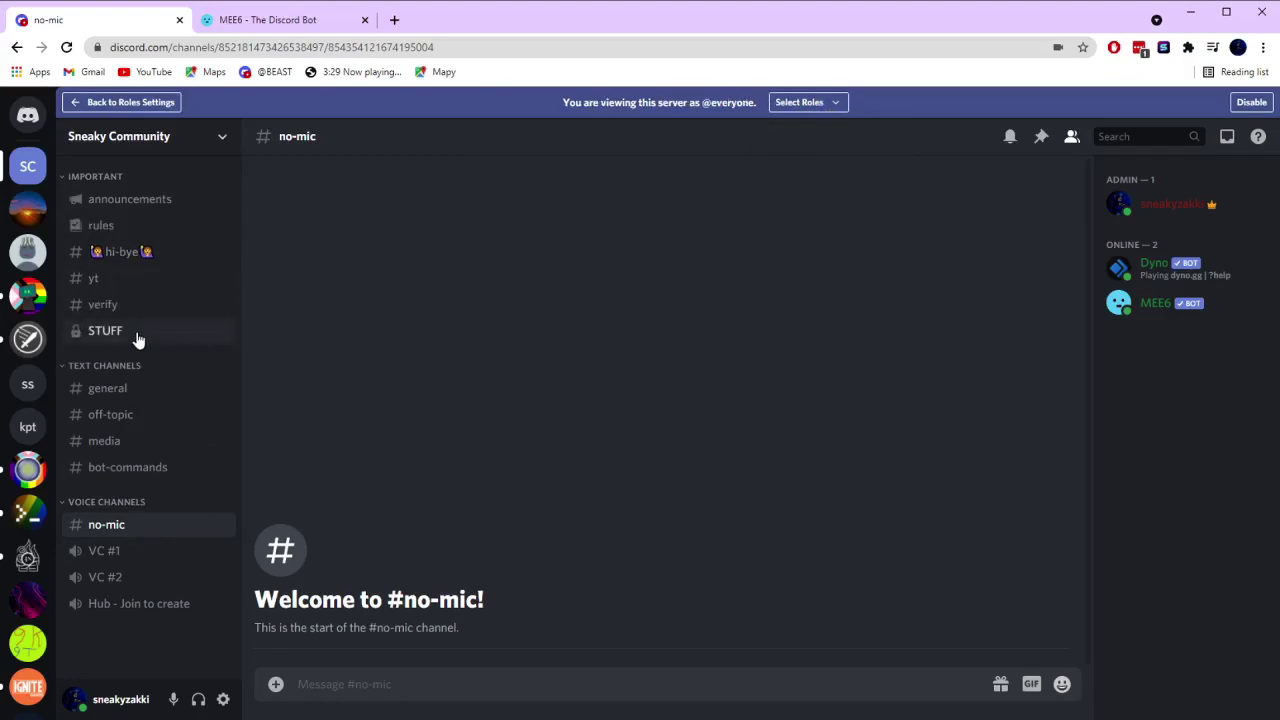
{"action": "left_click", "coordinate": [175, 306]}
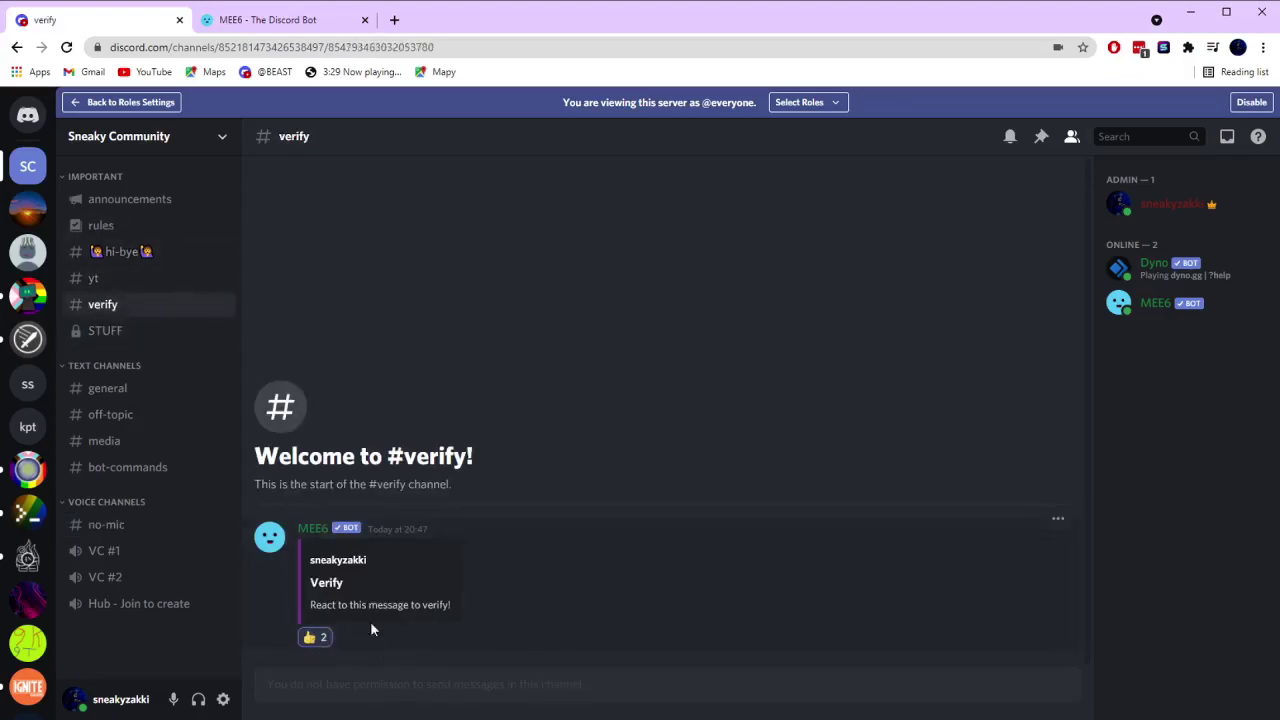
{"action": "left_click", "coordinate": [146, 278]}
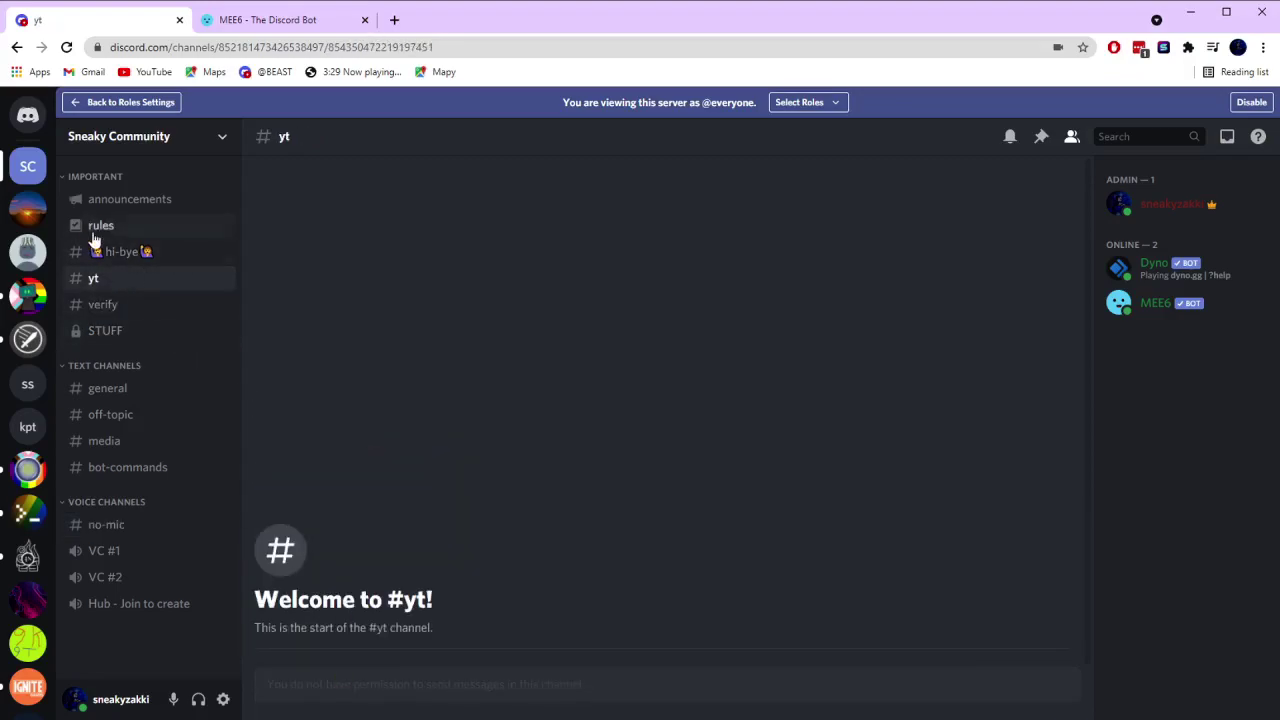
{"action": "left_click", "coordinate": [120, 224]}
{"action": "left_click", "coordinate": [126, 253]}
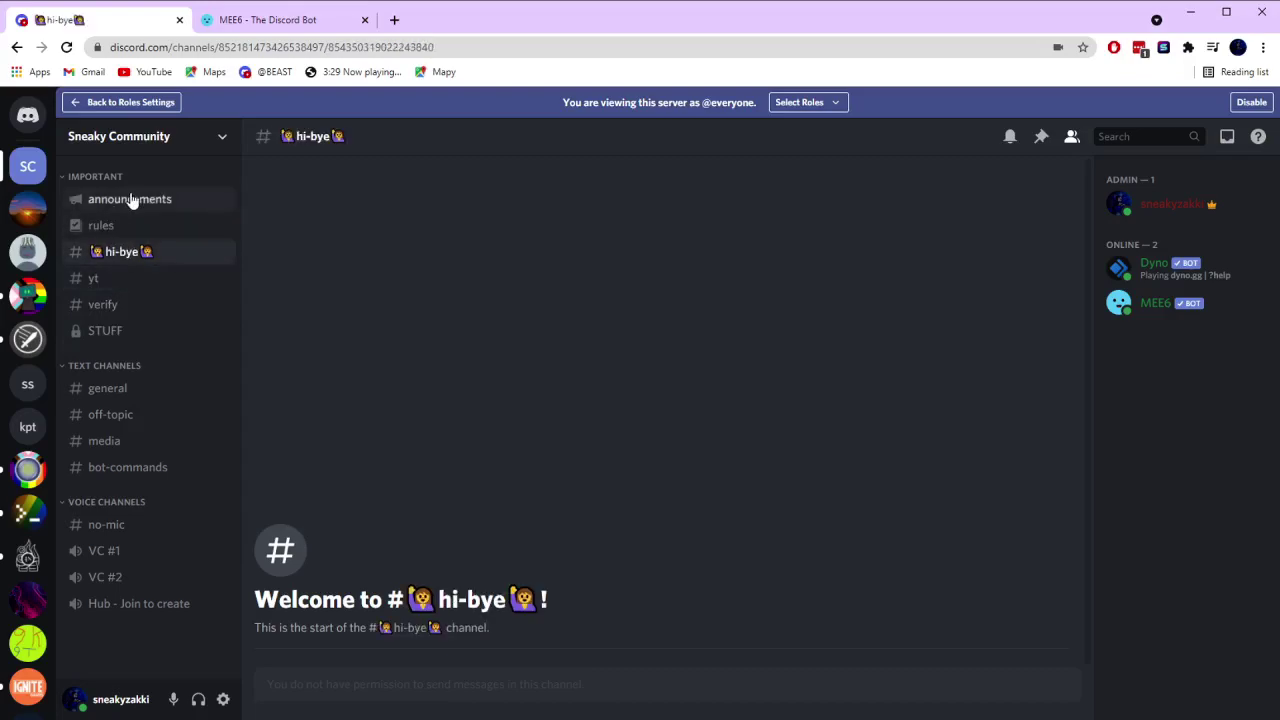
{"action": "left_click", "coordinate": [129, 199]}
{"action": "left_click", "coordinate": [125, 388]}
{"action": "left_click", "coordinate": [137, 416]}
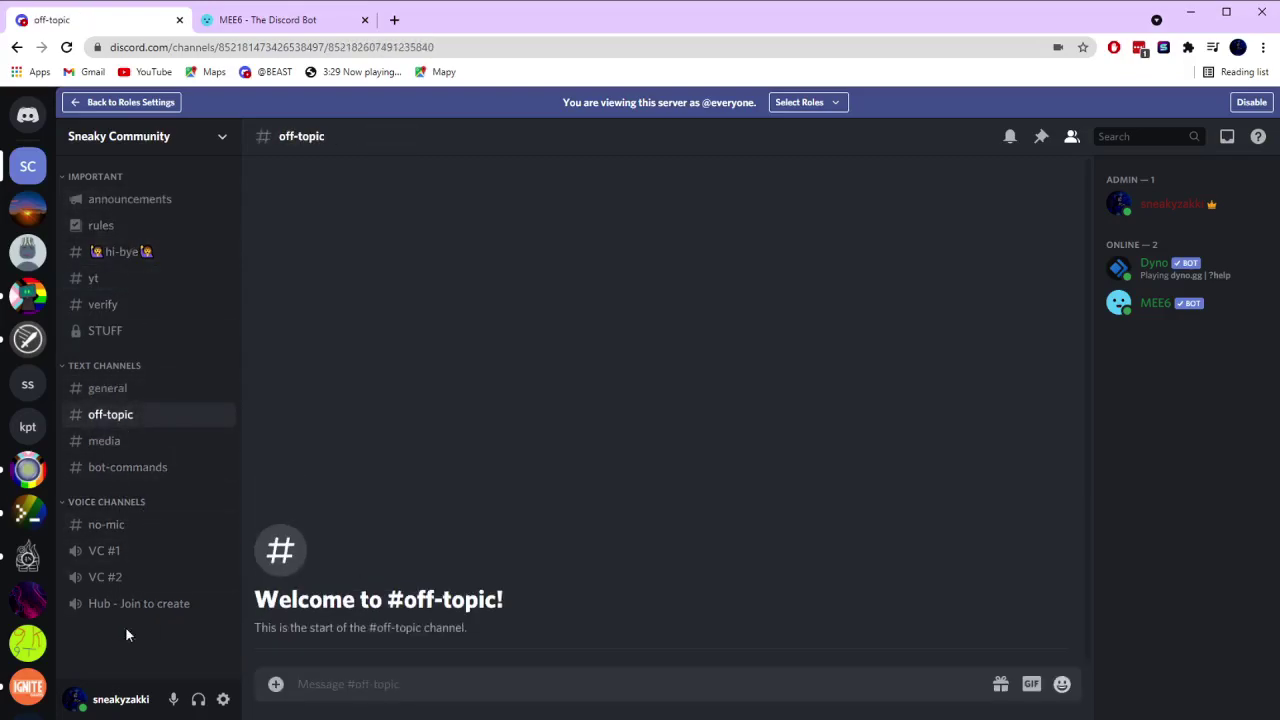
{"action": "left_click", "coordinate": [123, 102]}
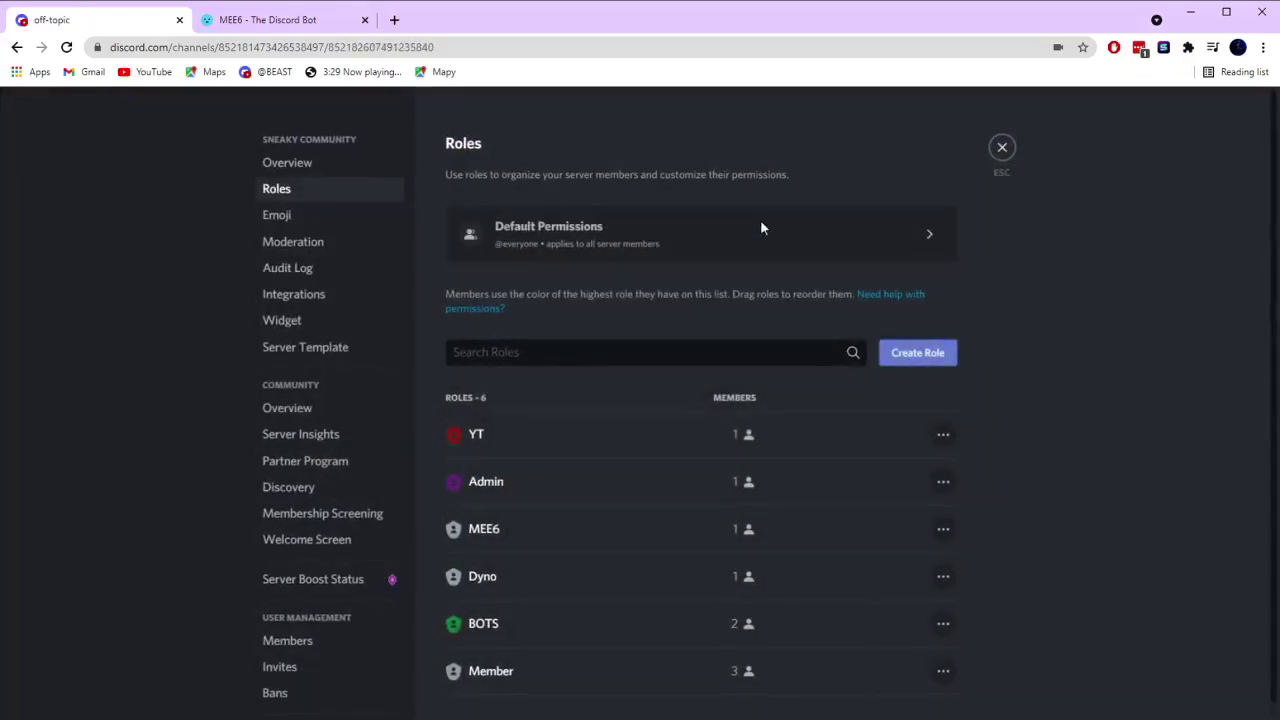
{"action": "left_click", "coordinate": [1003, 148]}
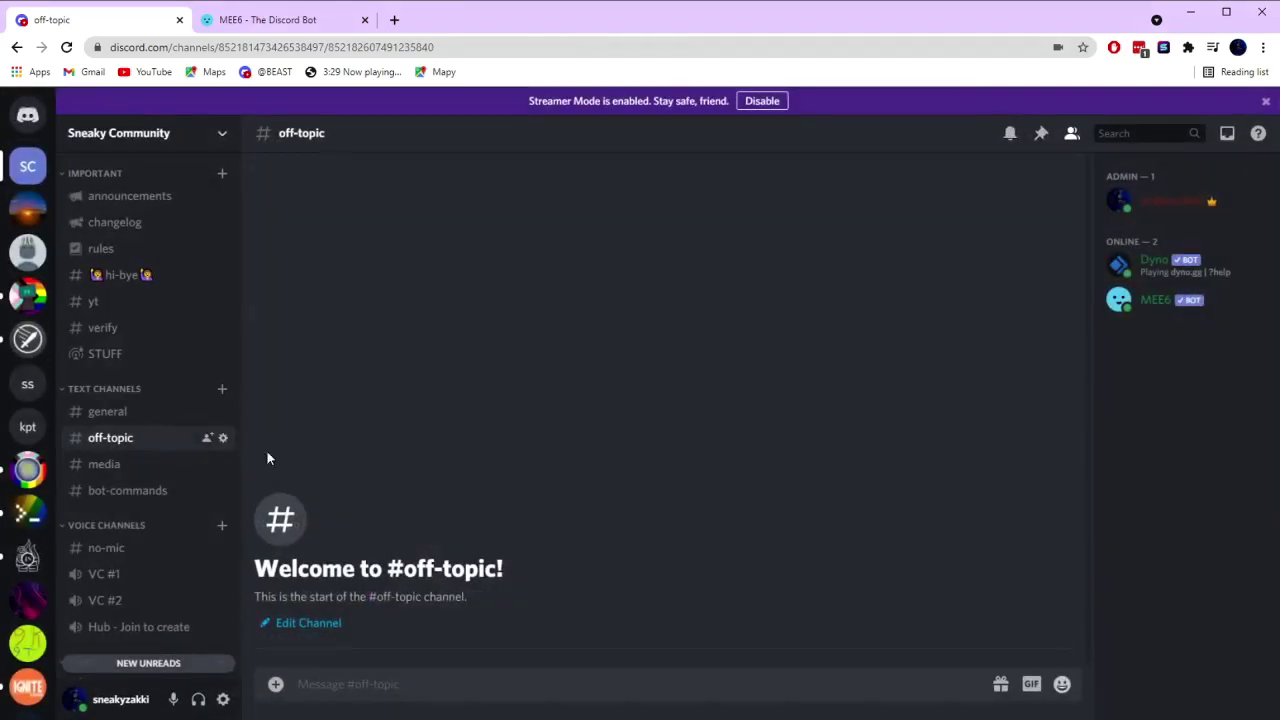
{"action": "right_click", "coordinate": [114, 396]}
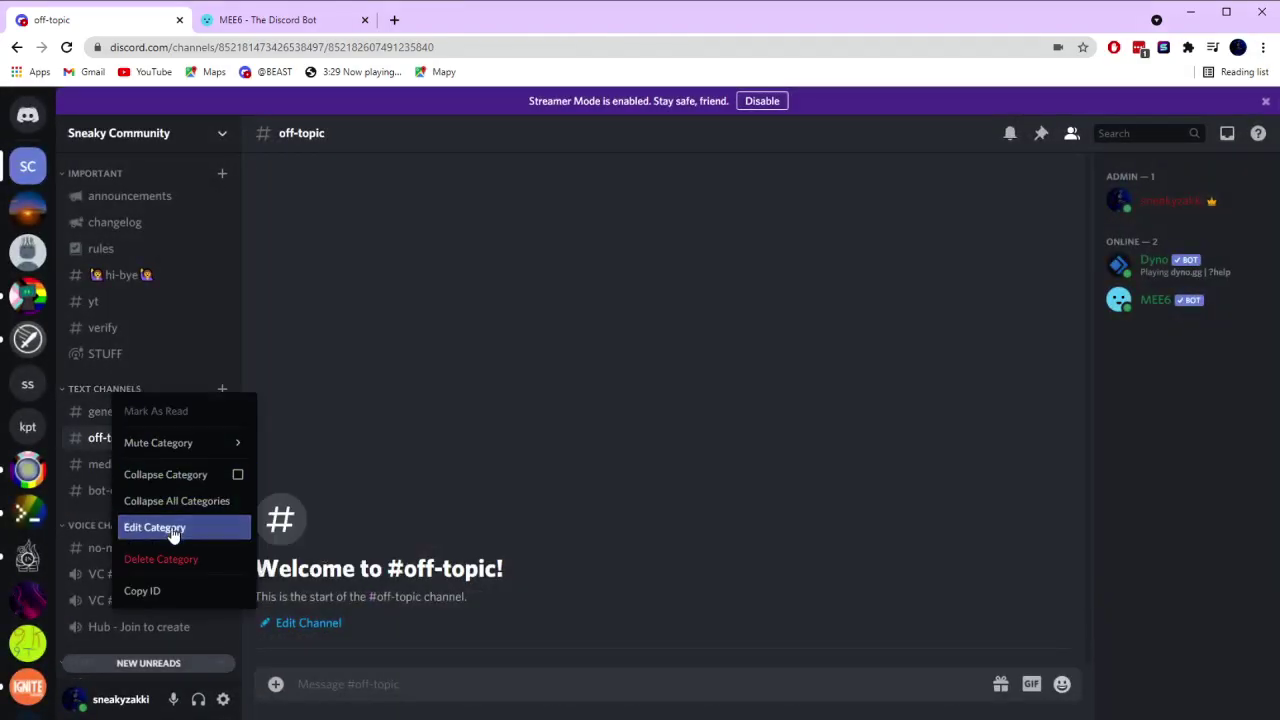
{"action": "left_click", "coordinate": [170, 527]}
{"action": "left_click", "coordinate": [318, 189]}
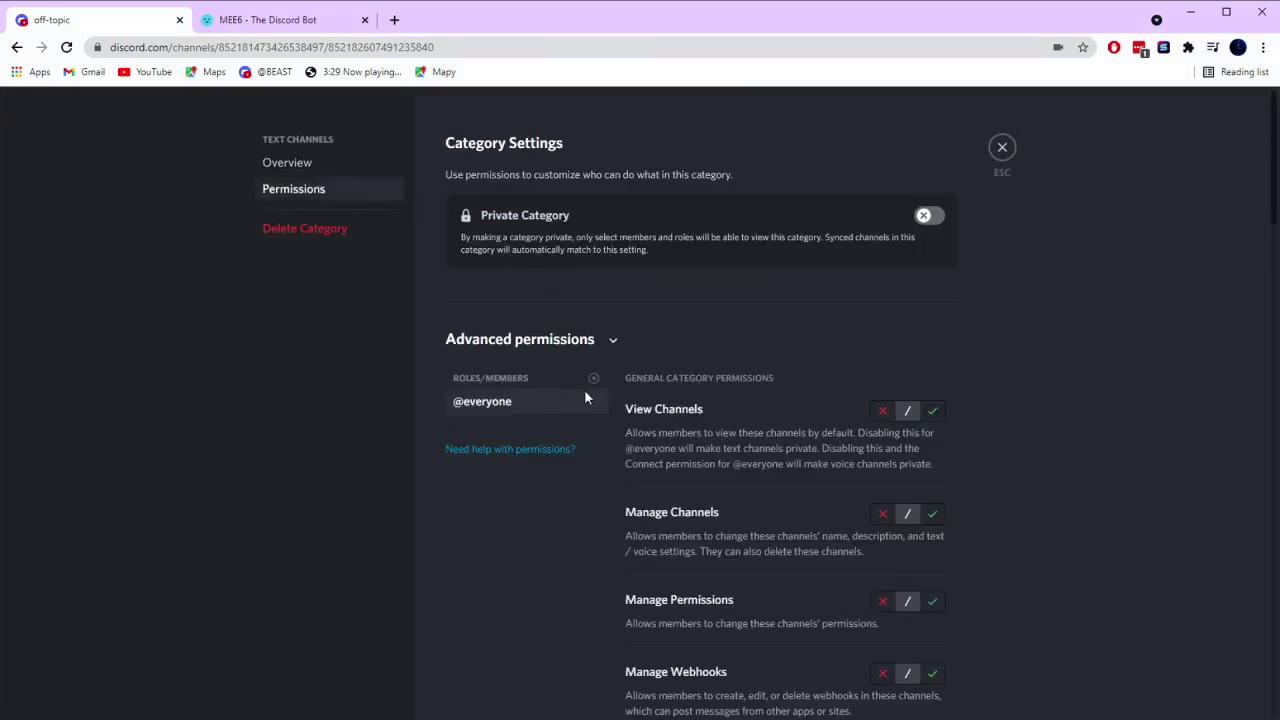
{"action": "left_click", "coordinate": [891, 412]}
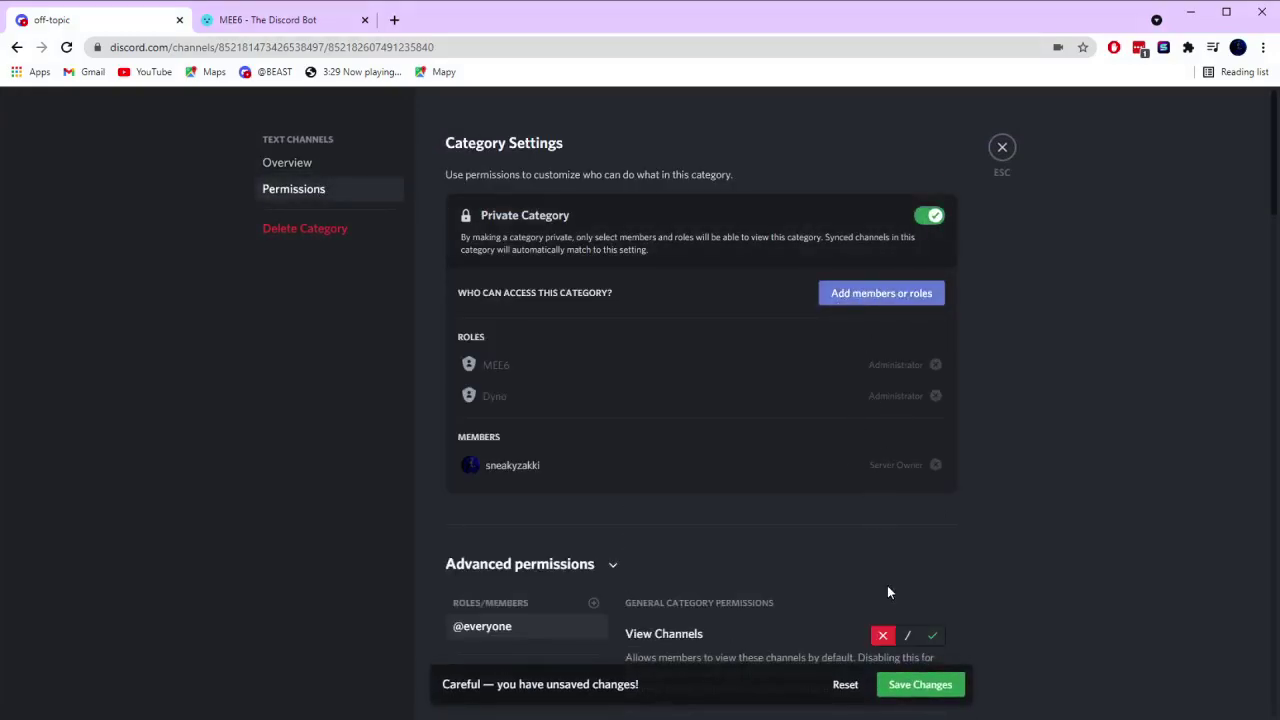
{"action": "scroll", "coordinate": [889, 591], "scroll_direction": "down", "scroll_amount": 3}
{"action": "left_click", "coordinate": [889, 506]}
{"action": "scroll", "coordinate": [893, 509], "scroll_direction": "down", "scroll_amount": 1}
{"action": "left_click", "coordinate": [882, 515]}
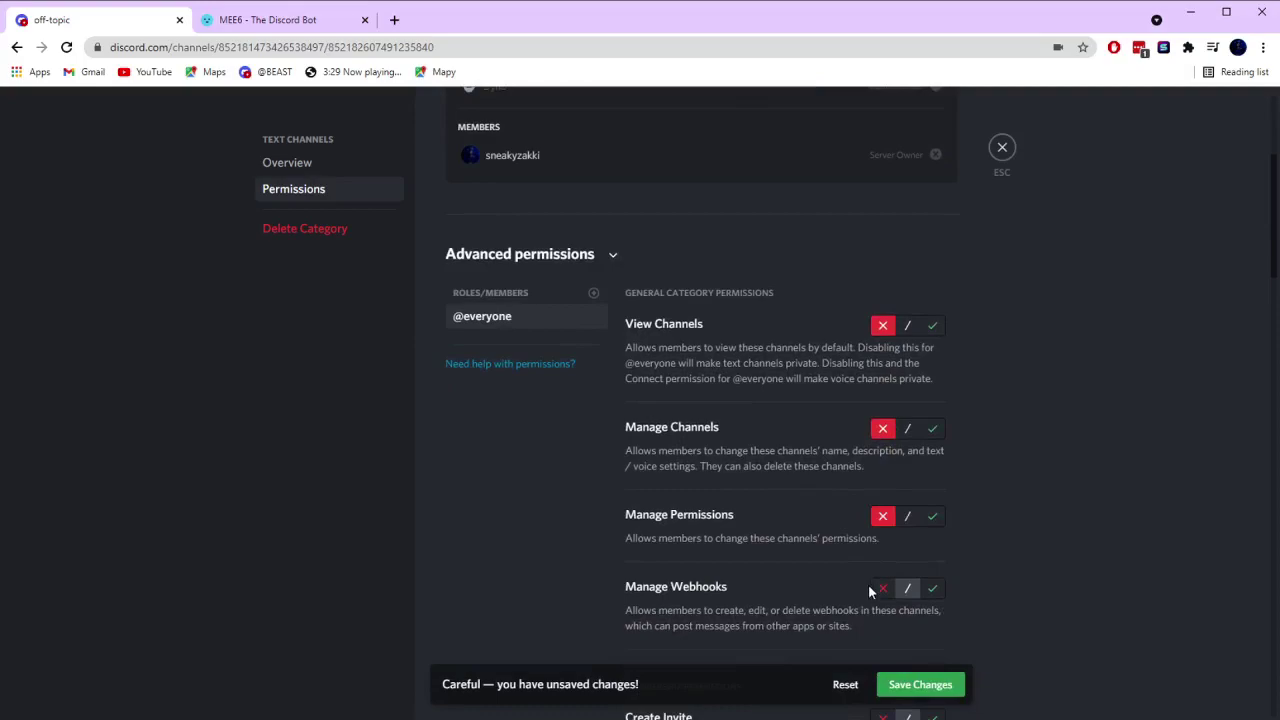
{"action": "left_click", "coordinate": [882, 587]}
{"action": "scroll", "coordinate": [877, 600], "scroll_direction": "down", "scroll_amount": 2}
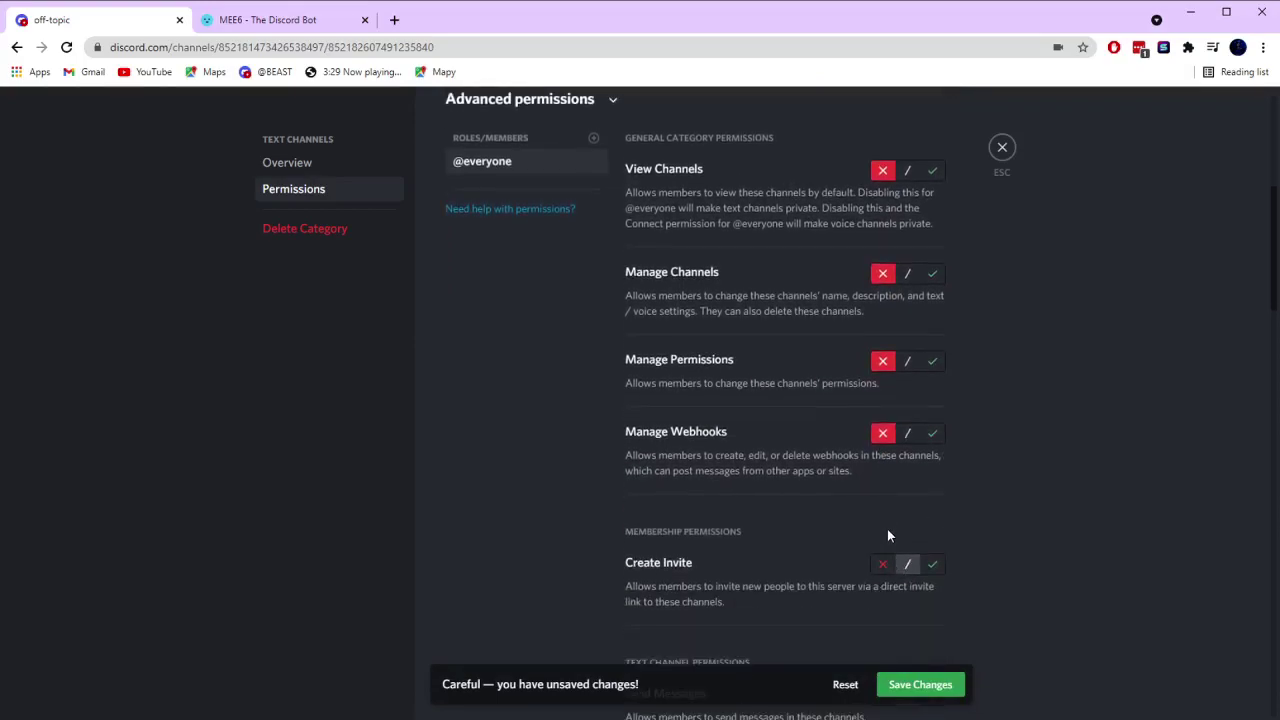
{"action": "scroll", "coordinate": [869, 580], "scroll_direction": "up", "scroll_amount": 1}
{"action": "scroll", "coordinate": [877, 603], "scroll_direction": "down", "scroll_amount": 3}
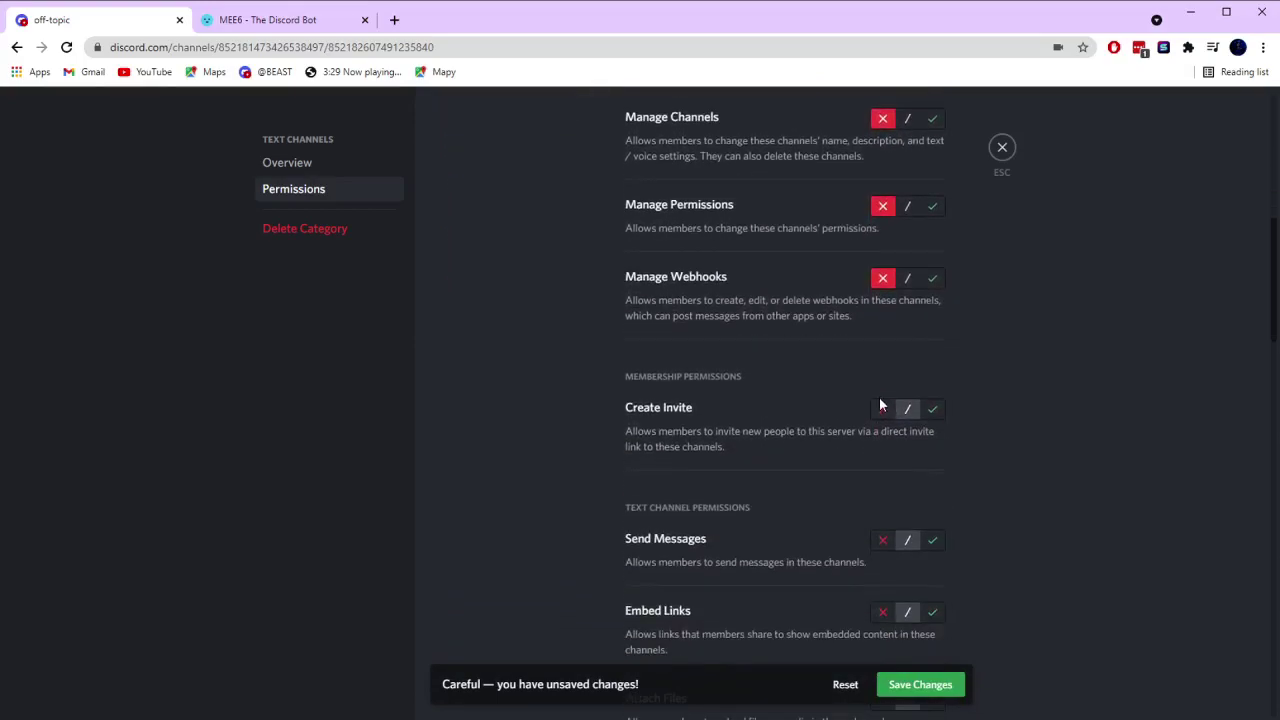
{"action": "left_click", "coordinate": [878, 615]}
{"action": "scroll", "coordinate": [879, 600], "scroll_direction": "down", "scroll_amount": 4}
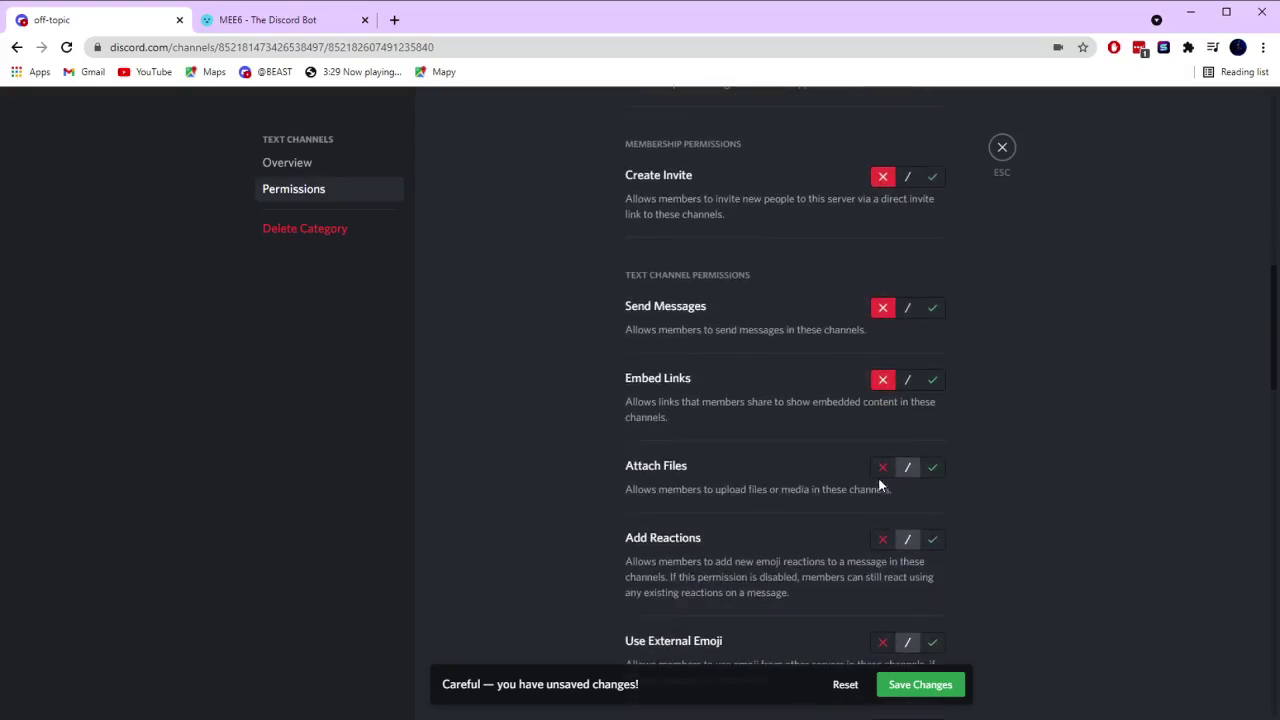
{"action": "left_click", "coordinate": [880, 643]}
{"action": "scroll", "coordinate": [875, 600], "scroll_direction": "down", "scroll_amount": 3}
{"action": "left_click", "coordinate": [882, 571]}
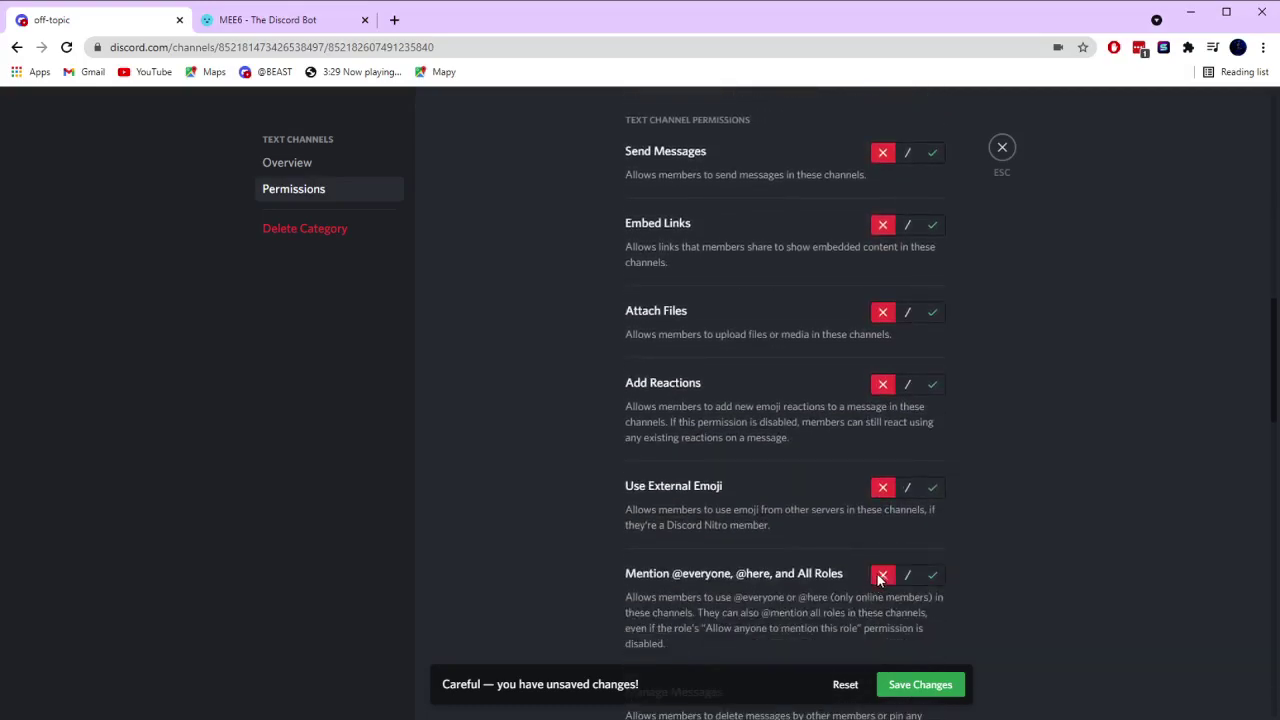
{"action": "scroll", "coordinate": [883, 550], "scroll_direction": "down", "scroll_amount": 3}
{"action": "scroll", "coordinate": [865, 610], "scroll_direction": "down", "scroll_amount": 1}
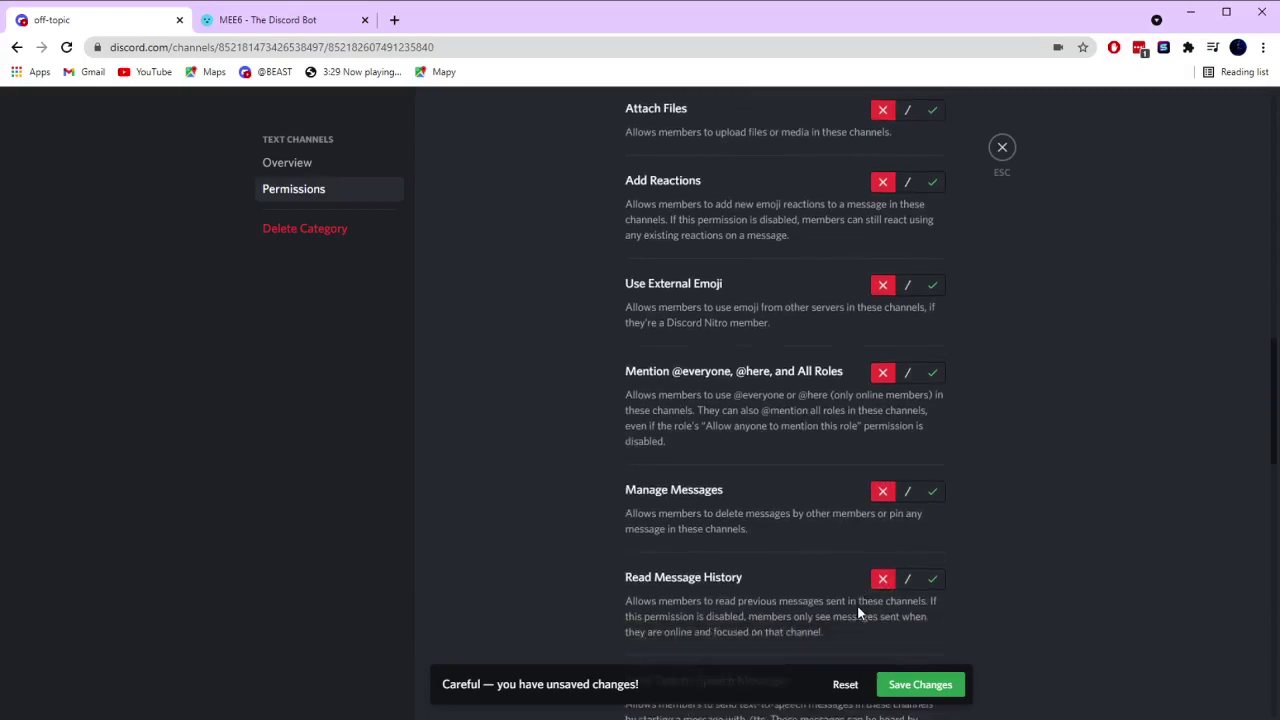
{"action": "left_click", "coordinate": [880, 650]}
{"action": "scroll", "coordinate": [878, 600], "scroll_direction": "down", "scroll_amount": 3}
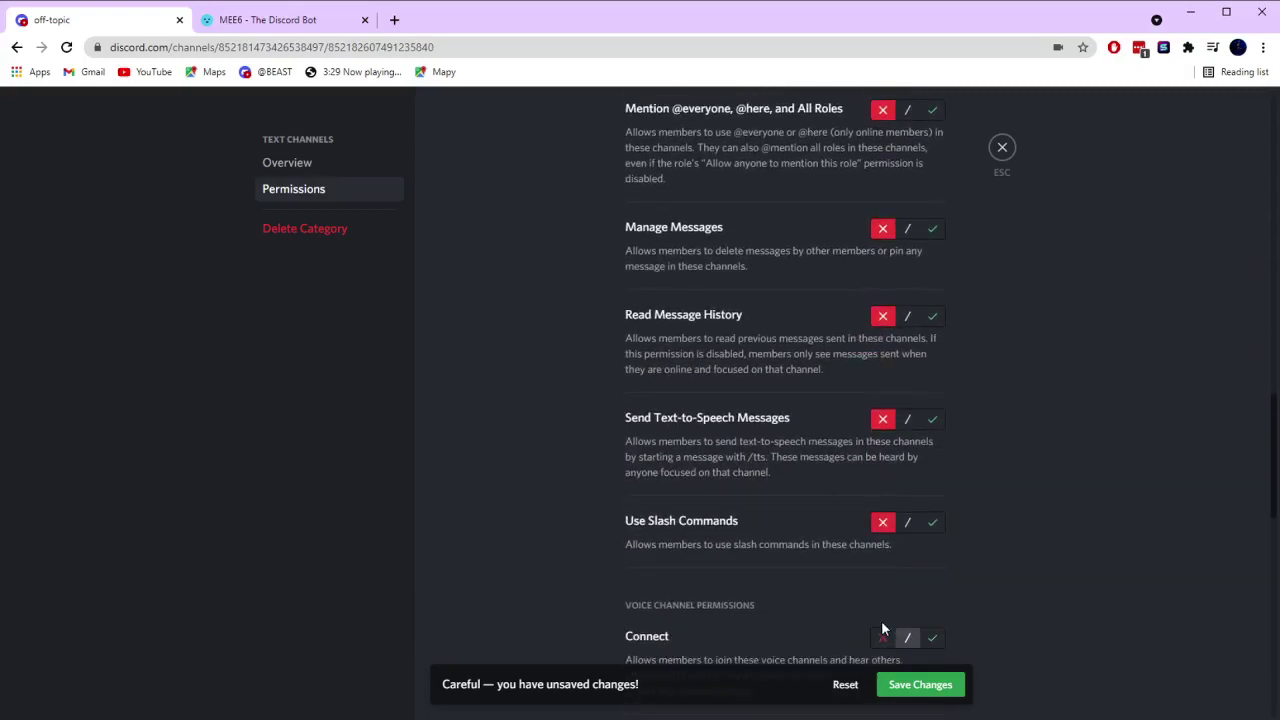
{"action": "left_click", "coordinate": [882, 637]}
{"action": "scroll", "coordinate": [877, 620], "scroll_direction": "down", "scroll_amount": 3}
{"action": "left_click", "coordinate": [881, 578]}
{"action": "scroll", "coordinate": [881, 589], "scroll_direction": "down", "scroll_amount": 3}
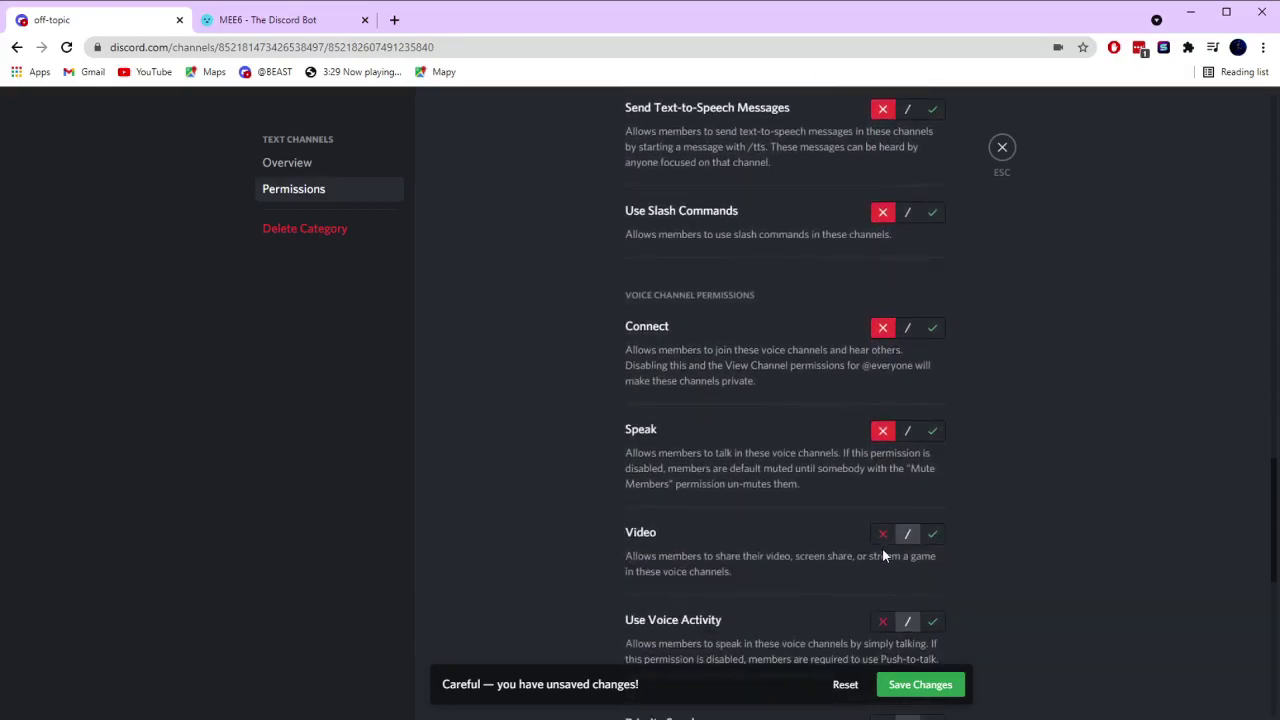
{"action": "left_click", "coordinate": [882, 621]}
{"action": "left_click", "coordinate": [883, 534]}
{"action": "scroll", "coordinate": [886, 541], "scroll_direction": "down", "scroll_amount": 2}
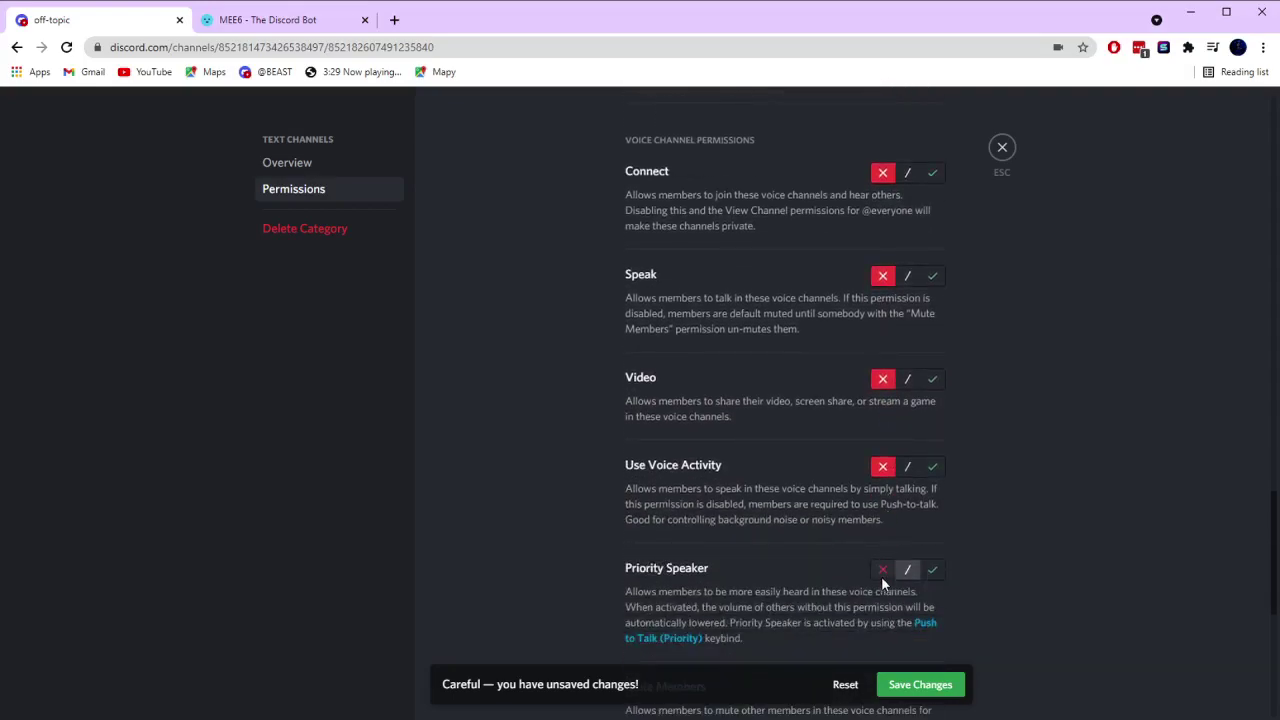
{"action": "left_click", "coordinate": [882, 575]}
{"action": "scroll", "coordinate": [882, 545], "scroll_direction": "down", "scroll_amount": 3}
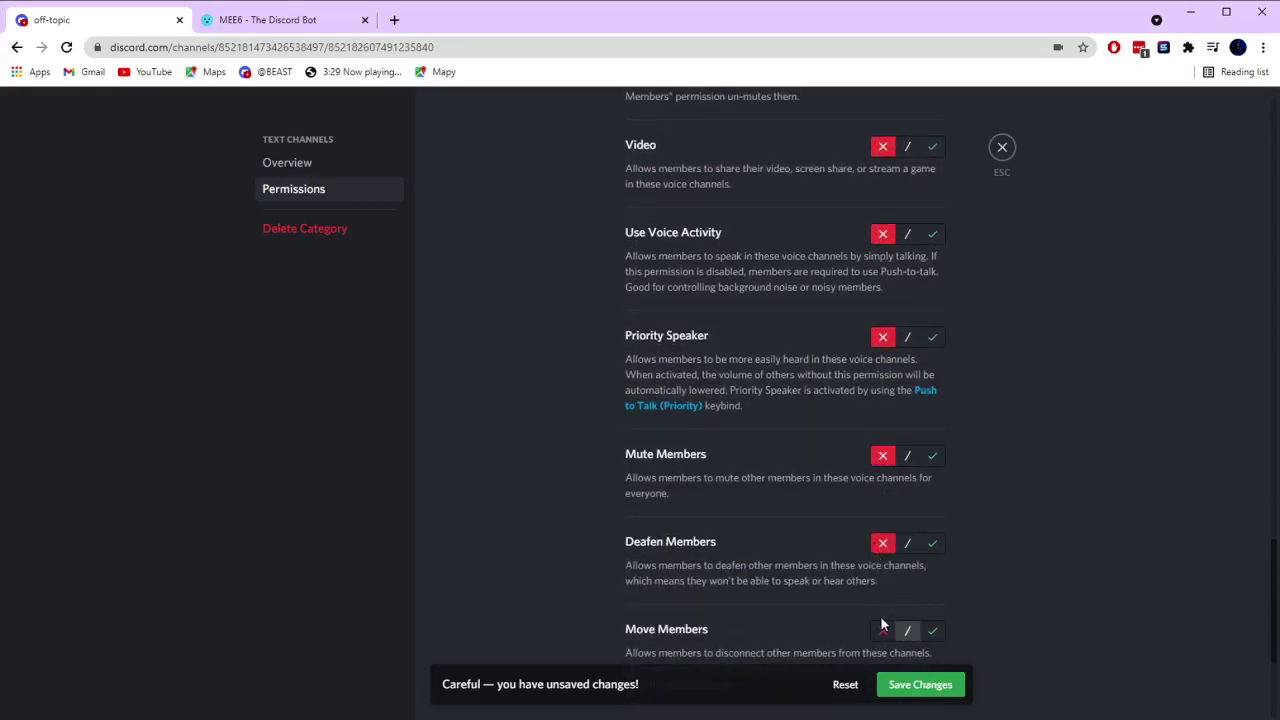
{"action": "scroll", "coordinate": [877, 578], "scroll_direction": "down", "scroll_amount": 2}
{"action": "left_click", "coordinate": [882, 620]}
{"action": "scroll", "coordinate": [884, 590], "scroll_direction": "down", "scroll_amount": 2}
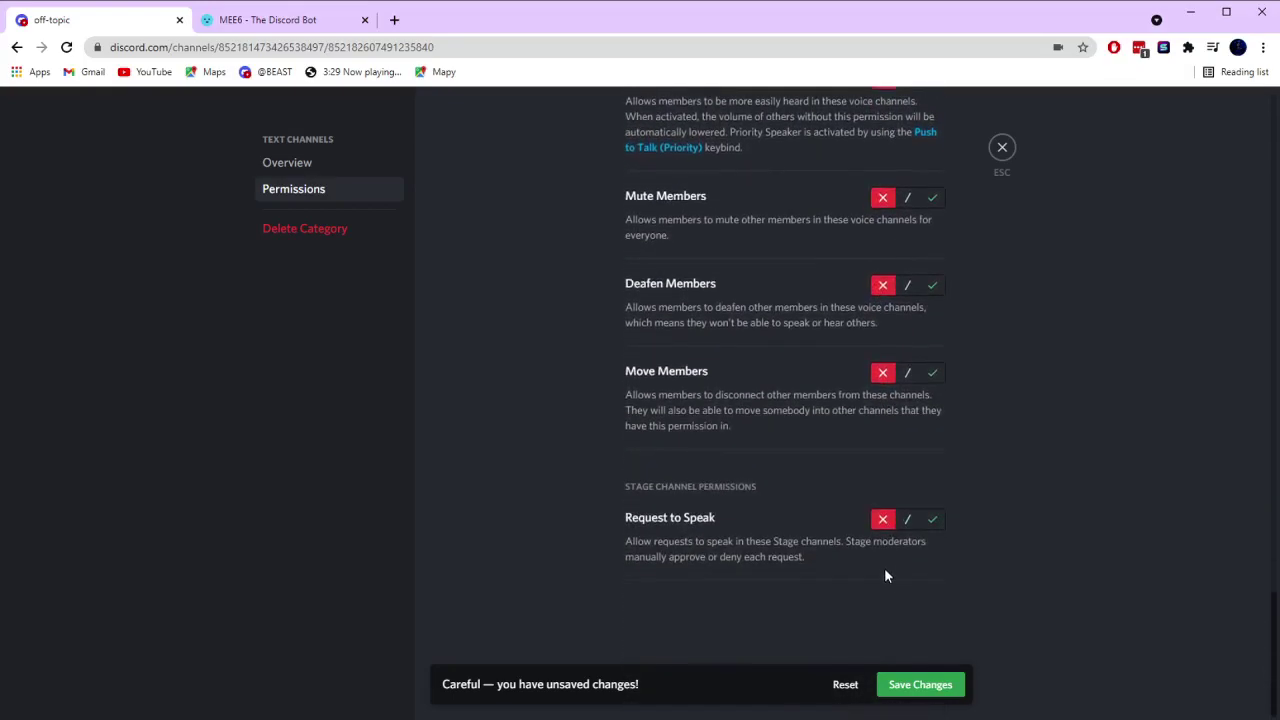
{"action": "left_click", "coordinate": [910, 688]}
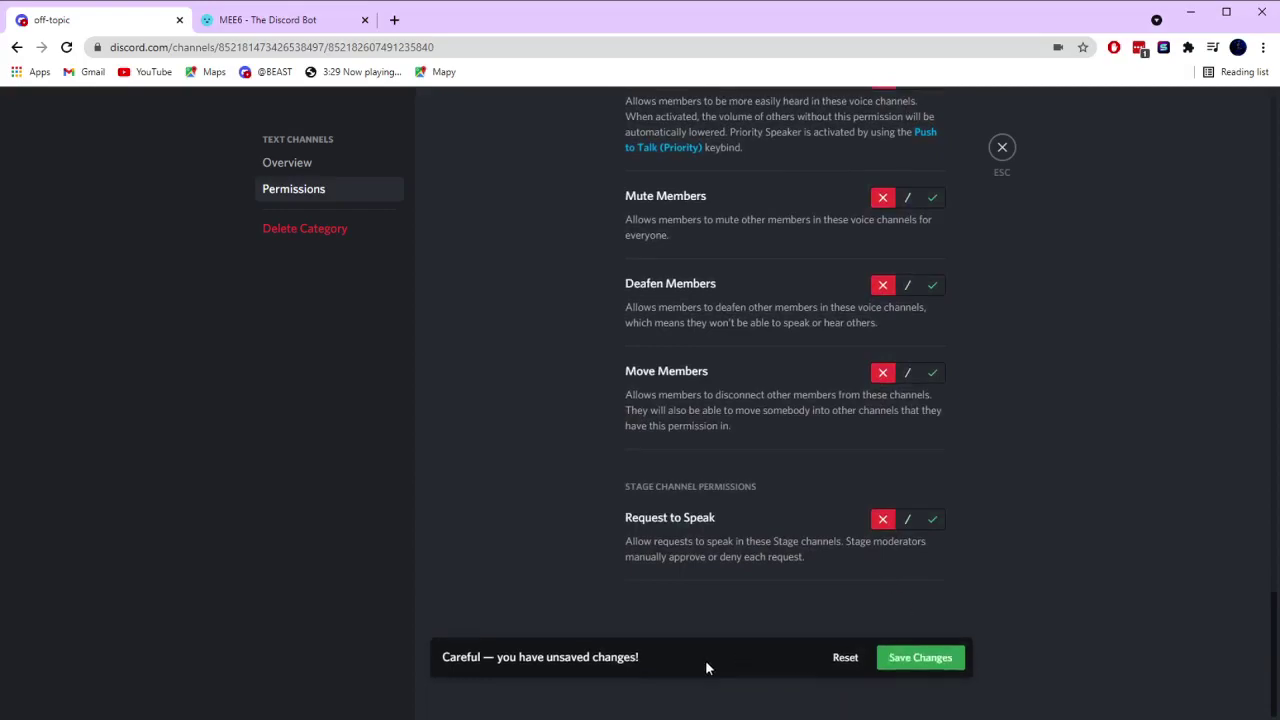
Add the Member role to the advanced permissions of the Text Channels category.
{"action": "scroll", "coordinate": [668, 412], "scroll_direction": "up", "scroll_amount": 10}
{"action": "scroll", "coordinate": [620, 445], "scroll_direction": "down", "scroll_amount": 2}
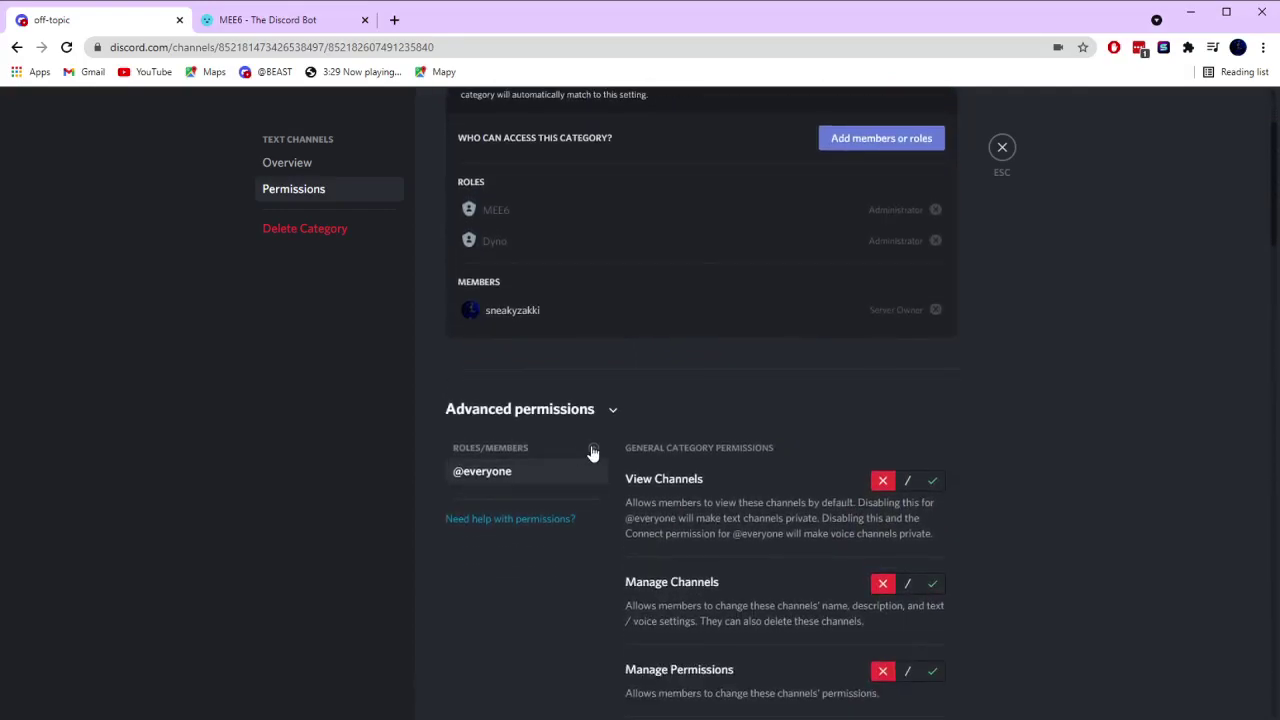
{"action": "left_click", "coordinate": [593, 452]}
{"action": "scroll", "coordinate": [625, 510], "scroll_direction": "down", "scroll_amount": 2}
{"action": "left_click", "coordinate": [534, 563]}
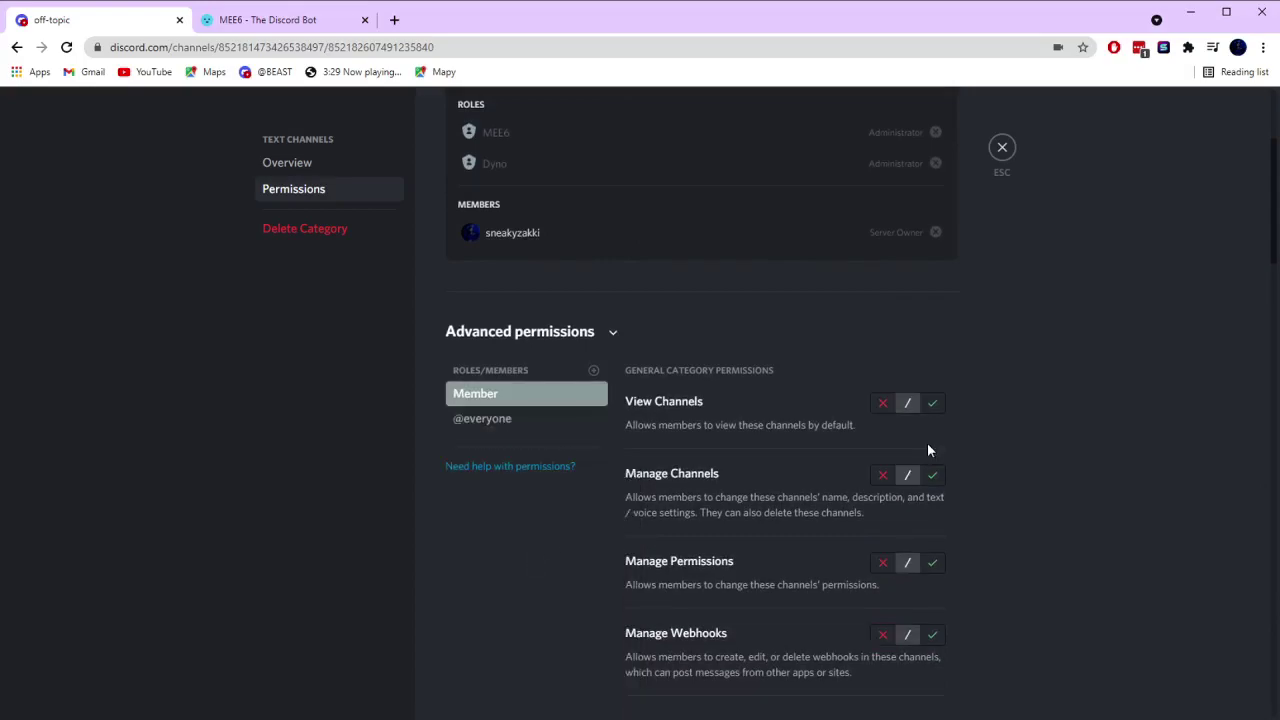
For Member, allow View Channels and deny Manage Channels, Manage Permissions, Manage Webhooks and Create Invite.
{"action": "left_click", "coordinate": [936, 405]}
{"action": "left_click", "coordinate": [882, 506]}
{"action": "left_click", "coordinate": [882, 593]}
{"action": "scroll", "coordinate": [890, 590], "scroll_direction": "down", "scroll_amount": 2}
{"action": "left_click", "coordinate": [880, 516]}
{"action": "scroll", "coordinate": [882, 540], "scroll_direction": "down", "scroll_amount": 1}
{"action": "left_click", "coordinate": [880, 558]}
For Member, allow Send Messages, Embed Links and Add Reactions, and deny Attach Files.
{"action": "scroll", "coordinate": [880, 555], "scroll_direction": "down", "scroll_amount": 2}
{"action": "left_click", "coordinate": [931, 541]}
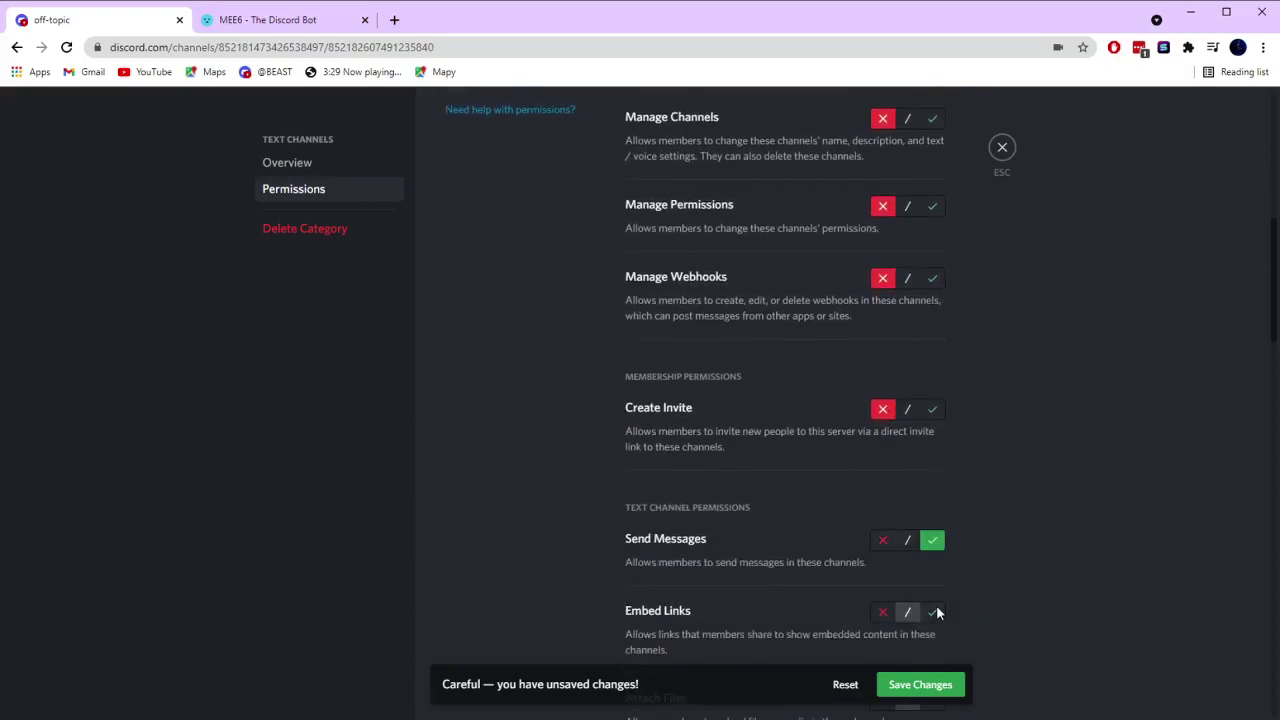
{"action": "left_click", "coordinate": [933, 610]}
{"action": "scroll", "coordinate": [914, 594], "scroll_direction": "down", "scroll_amount": 2}
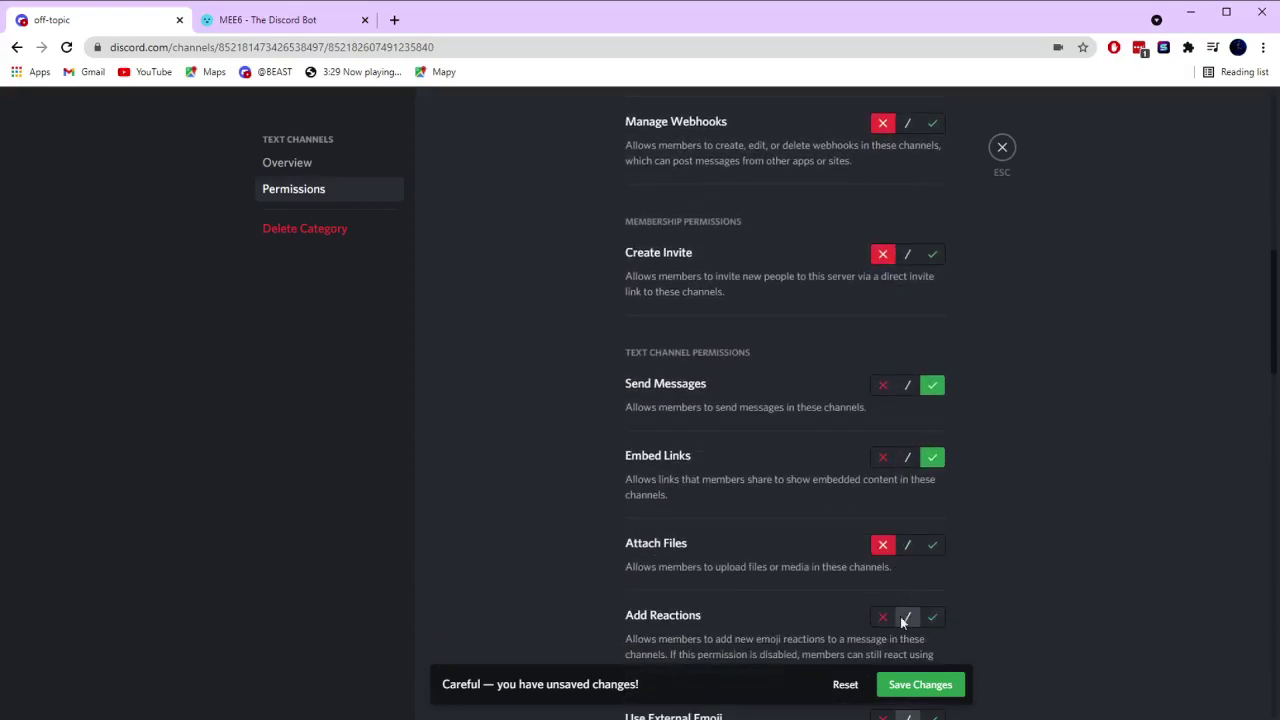
{"action": "left_click", "coordinate": [933, 616]}
{"action": "scroll", "coordinate": [910, 580], "scroll_direction": "down", "scroll_amount": 2}
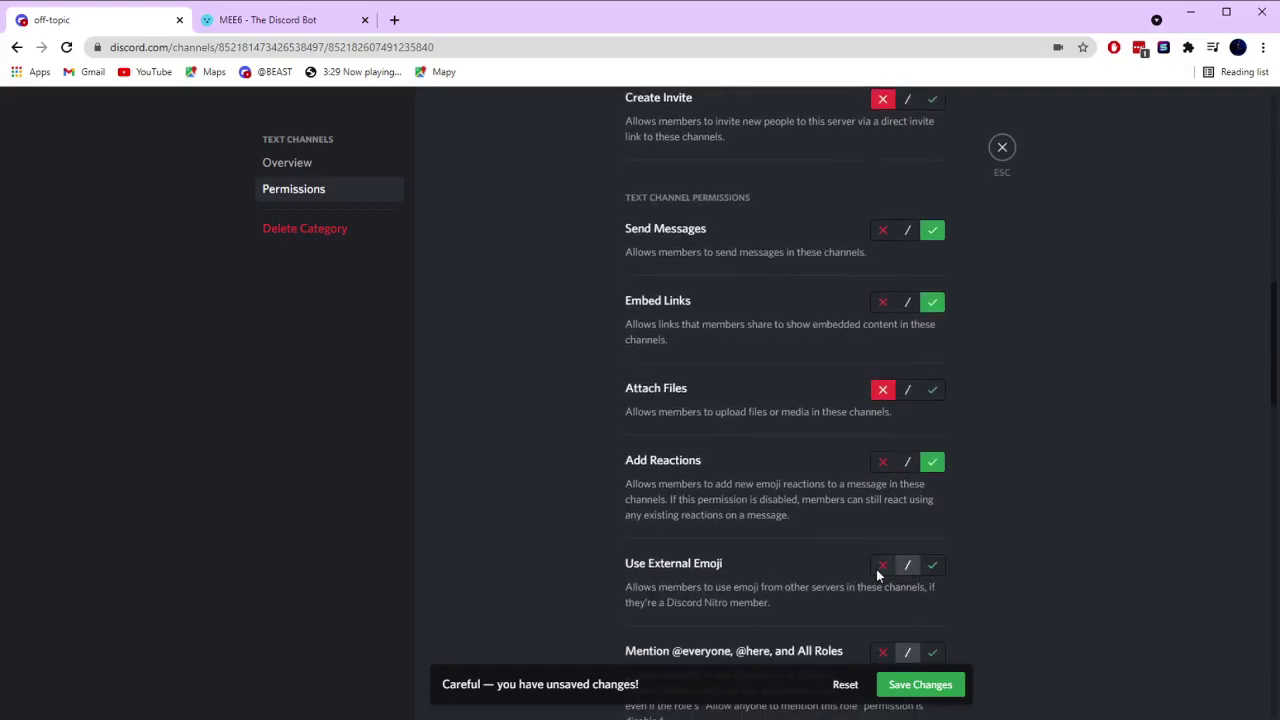
{"action": "left_click", "coordinate": [880, 566]}
{"action": "scroll", "coordinate": [910, 574], "scroll_direction": "down", "scroll_amount": 1}
{"action": "scroll", "coordinate": [896, 578], "scroll_direction": "down", "scroll_amount": 1}
{"action": "left_click", "coordinate": [882, 497]}
{"action": "left_click", "coordinate": [880, 616]}
For Member, allow Read Message History and deny Send Text-to-Speech Messages and Use Slash Commands.
{"action": "scroll", "coordinate": [900, 600], "scroll_direction": "down", "scroll_amount": 2}
{"action": "left_click", "coordinate": [932, 548]}
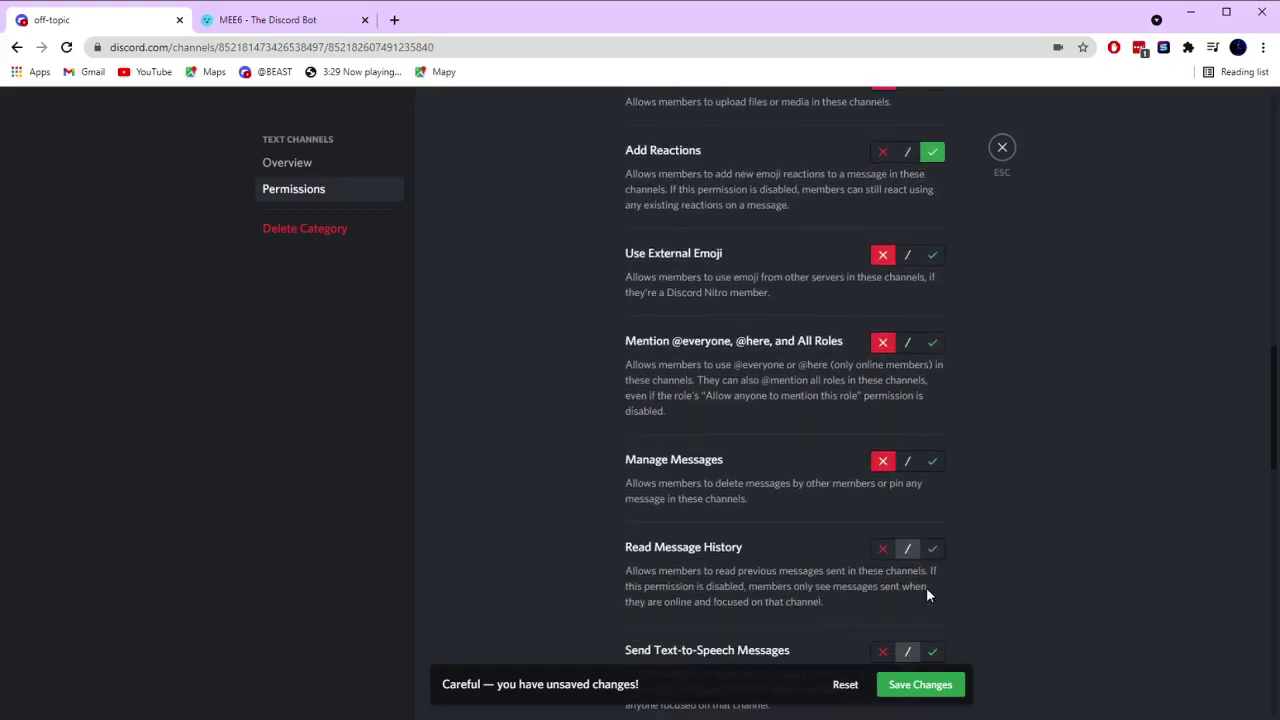
{"action": "left_click", "coordinate": [881, 652]}
{"action": "scroll", "coordinate": [900, 620], "scroll_direction": "down", "scroll_amount": 2}
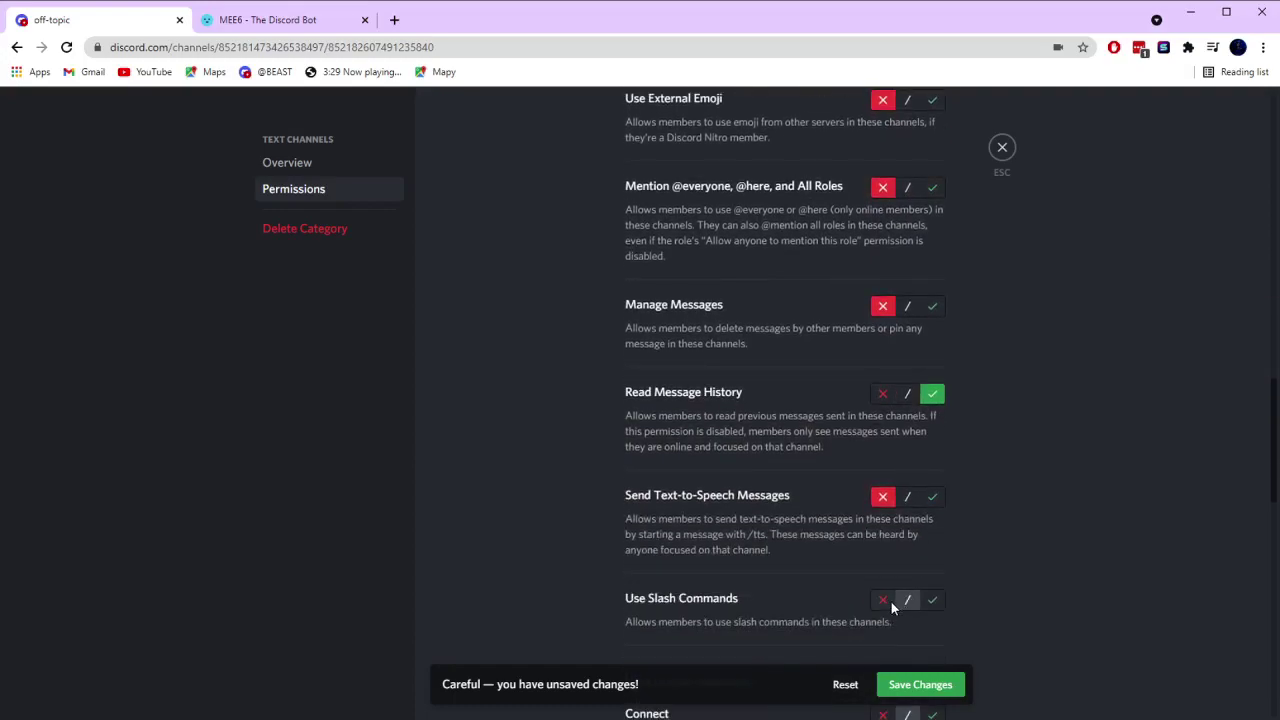
{"action": "left_click", "coordinate": [884, 600]}
For Member, allow the Connect, Speak, Video and Use Voice Activity permissions in the Text Channels category.
{"action": "scroll", "coordinate": [880, 586], "scroll_direction": "down", "scroll_amount": 2}
{"action": "left_click", "coordinate": [931, 560]}
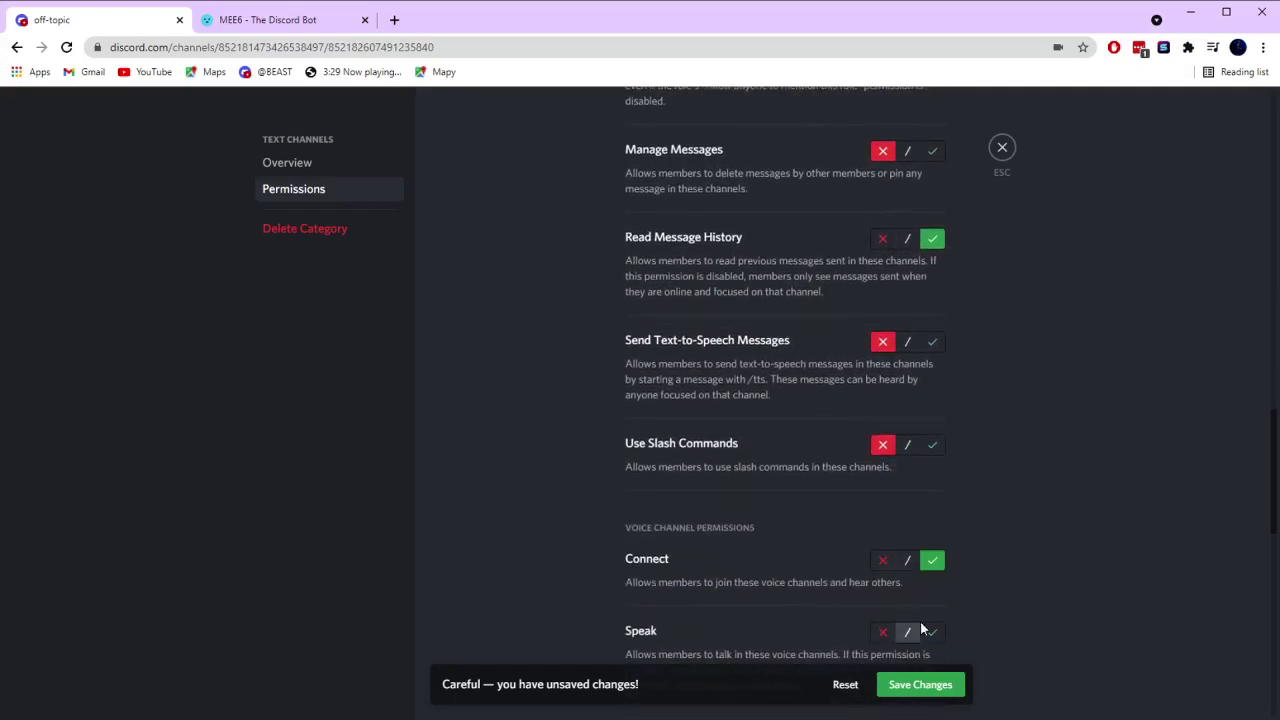
{"action": "left_click", "coordinate": [928, 629]}
{"action": "scroll", "coordinate": [936, 625], "scroll_direction": "down", "scroll_amount": 2}
{"action": "left_click", "coordinate": [934, 582]}
{"action": "scroll", "coordinate": [915, 560], "scroll_direction": "down", "scroll_amount": 2}
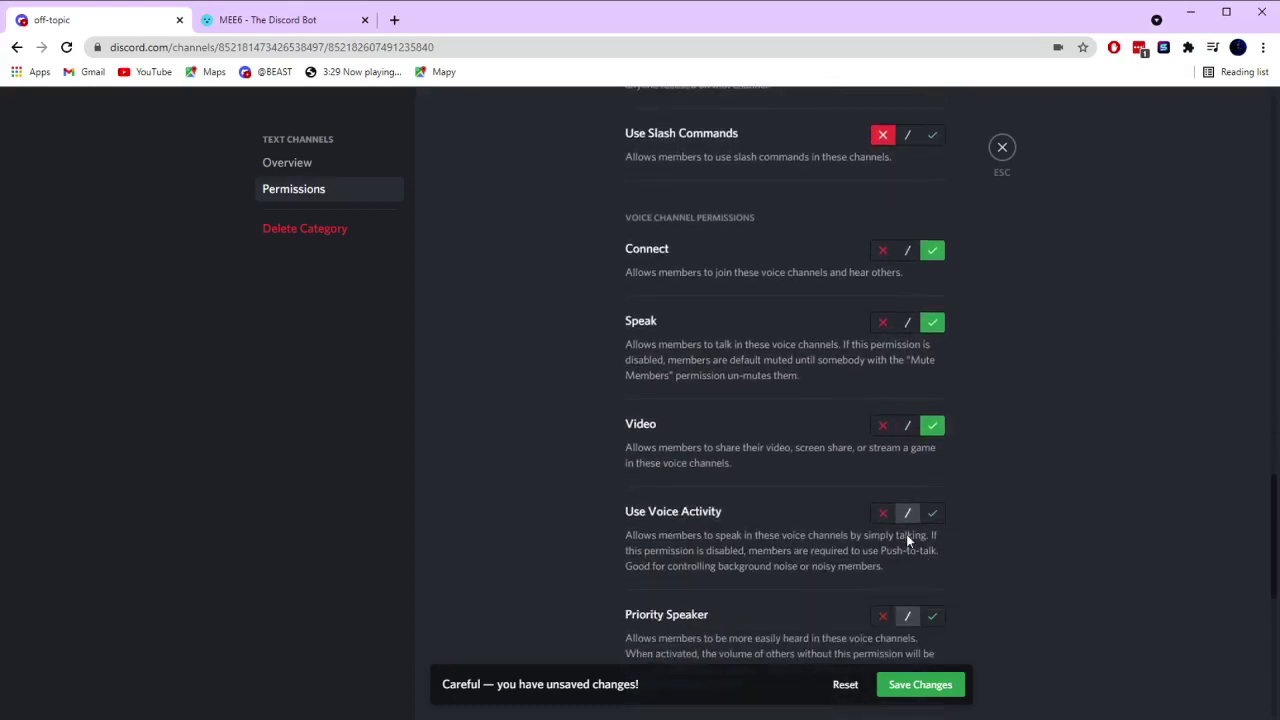
For Member, deny Priority Speaker, Mute Members, Deafen Members, Move Members and Request to Speak, then save and close the category settings.
{"action": "left_click", "coordinate": [883, 616]}
{"action": "scroll", "coordinate": [900, 610], "scroll_direction": "down", "scroll_amount": 3}
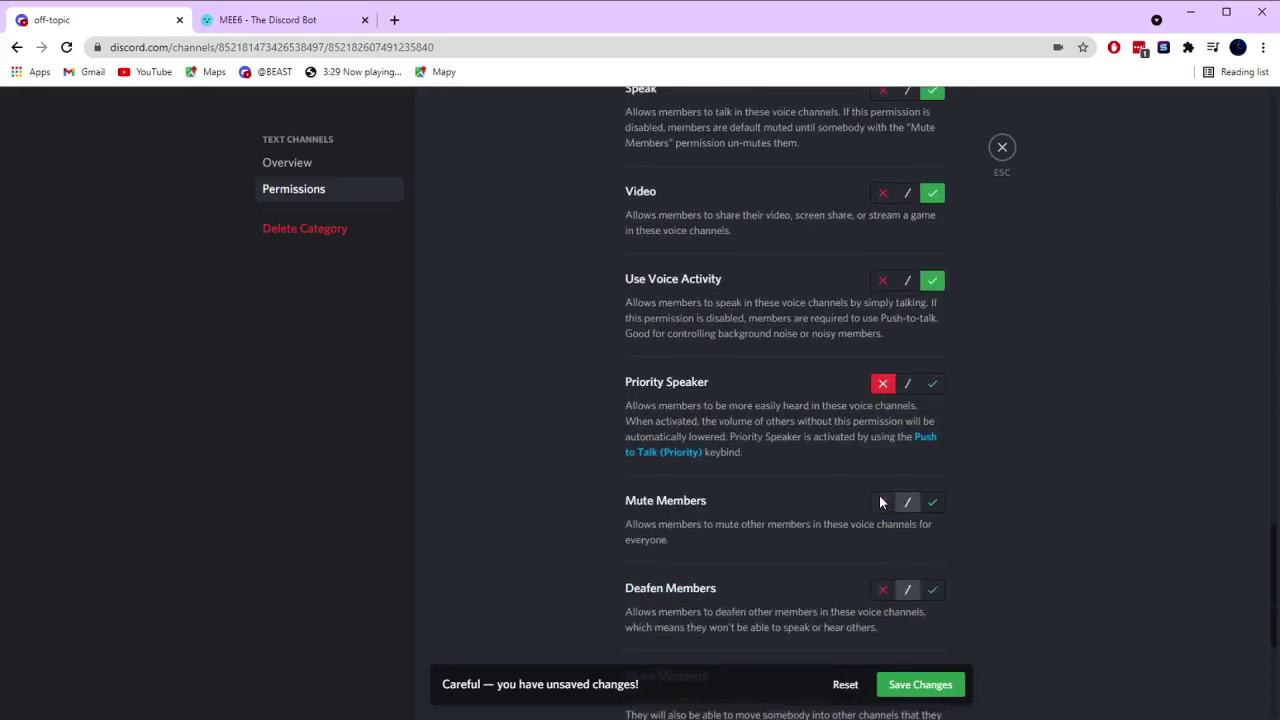
{"action": "left_click", "coordinate": [884, 590]}
{"action": "scroll", "coordinate": [890, 560], "scroll_direction": "down", "scroll_amount": 3}
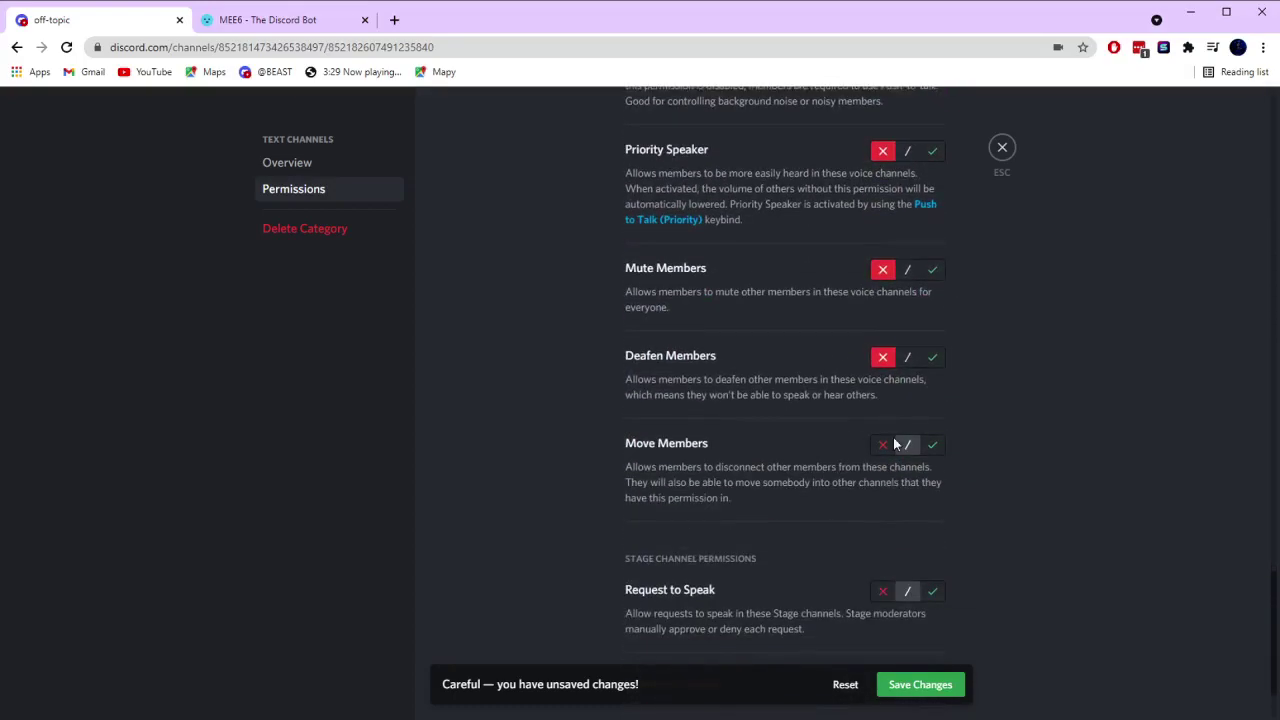
{"action": "left_click", "coordinate": [908, 684]}
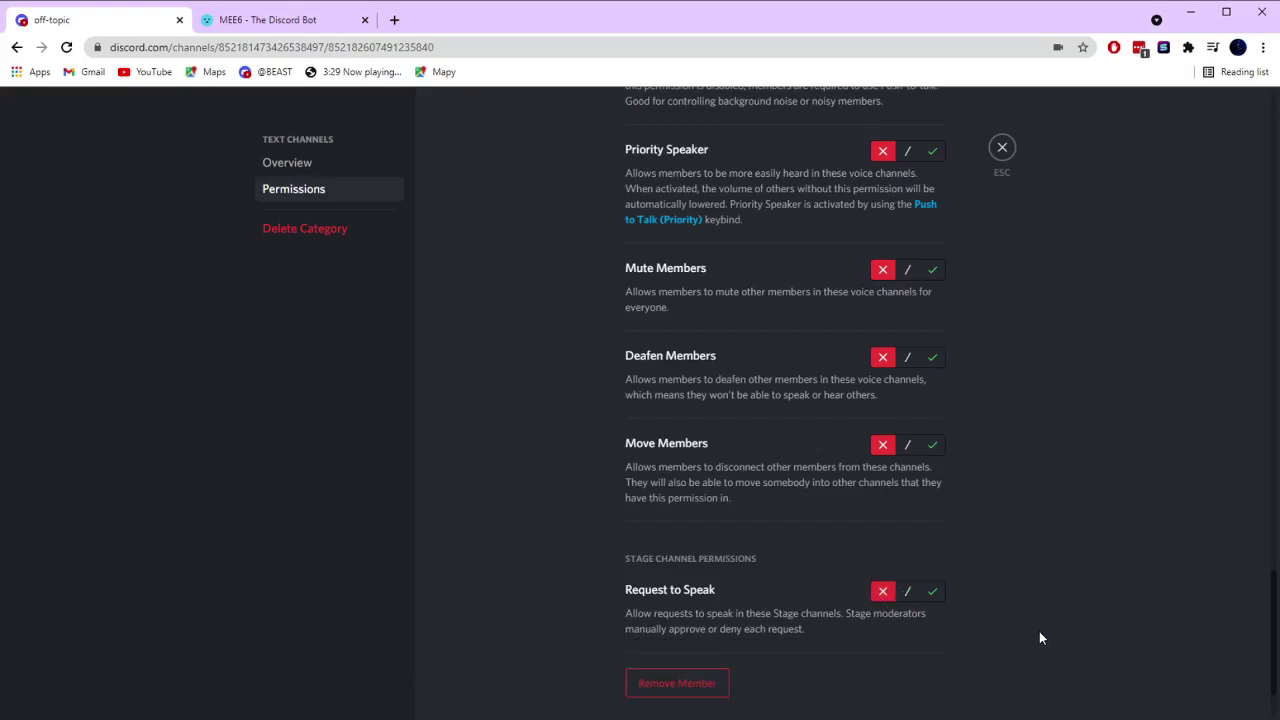
{"action": "scroll", "coordinate": [973, 345], "scroll_direction": "up", "scroll_amount": 15}
{"action": "scroll", "coordinate": [974, 320], "scroll_direction": "up", "scroll_amount": 10}
{"action": "left_click", "coordinate": [1004, 149]}
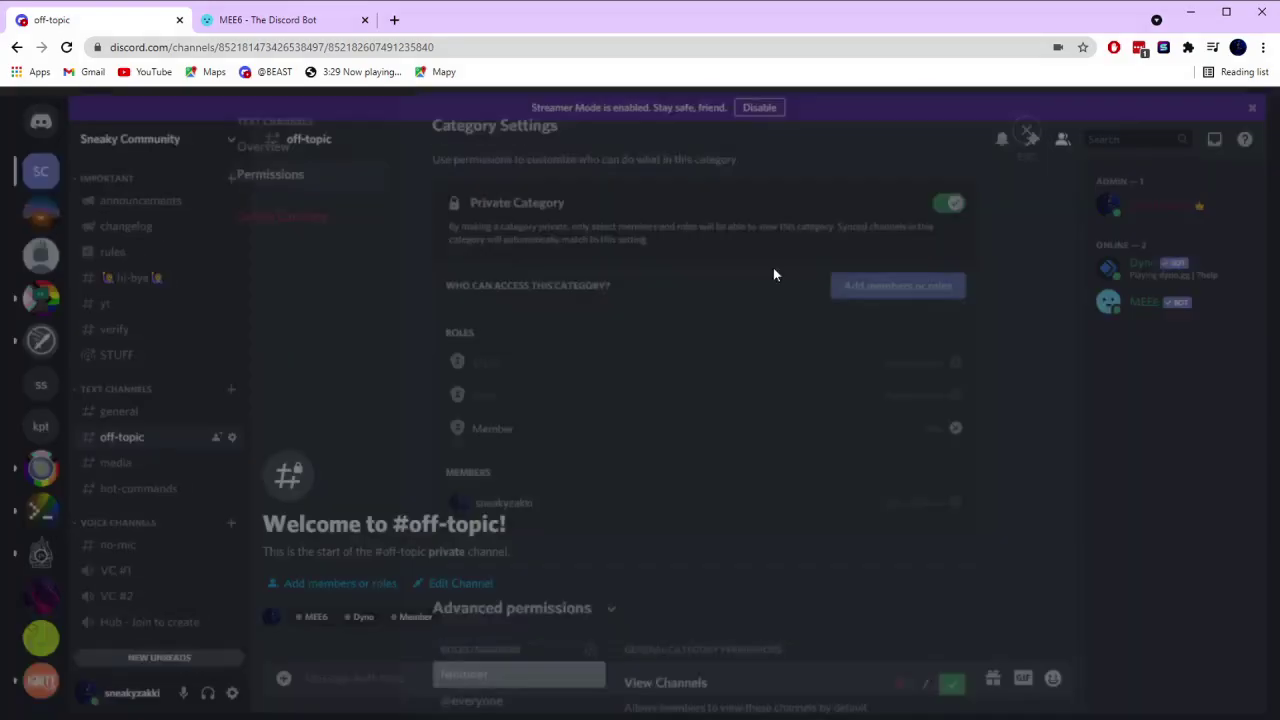
{"action": "right_click", "coordinate": [128, 526]}
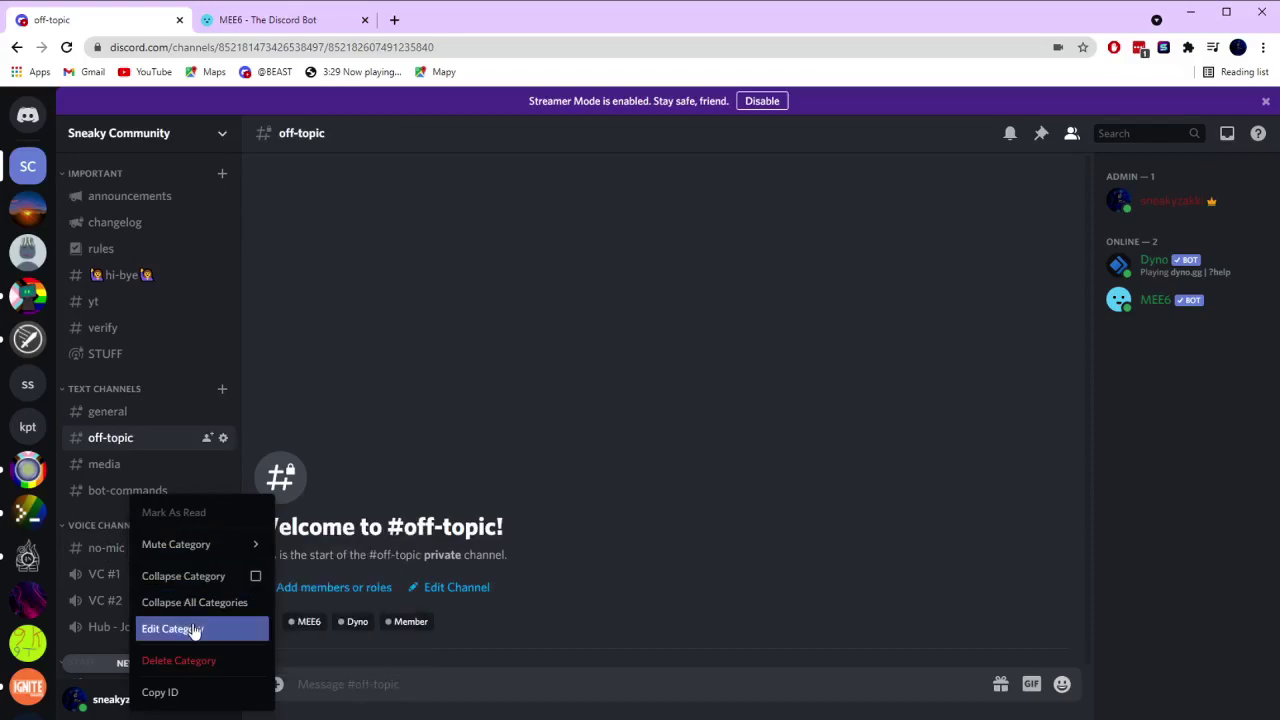
{"action": "left_click", "coordinate": [158, 628]}
{"action": "left_click", "coordinate": [300, 190]}
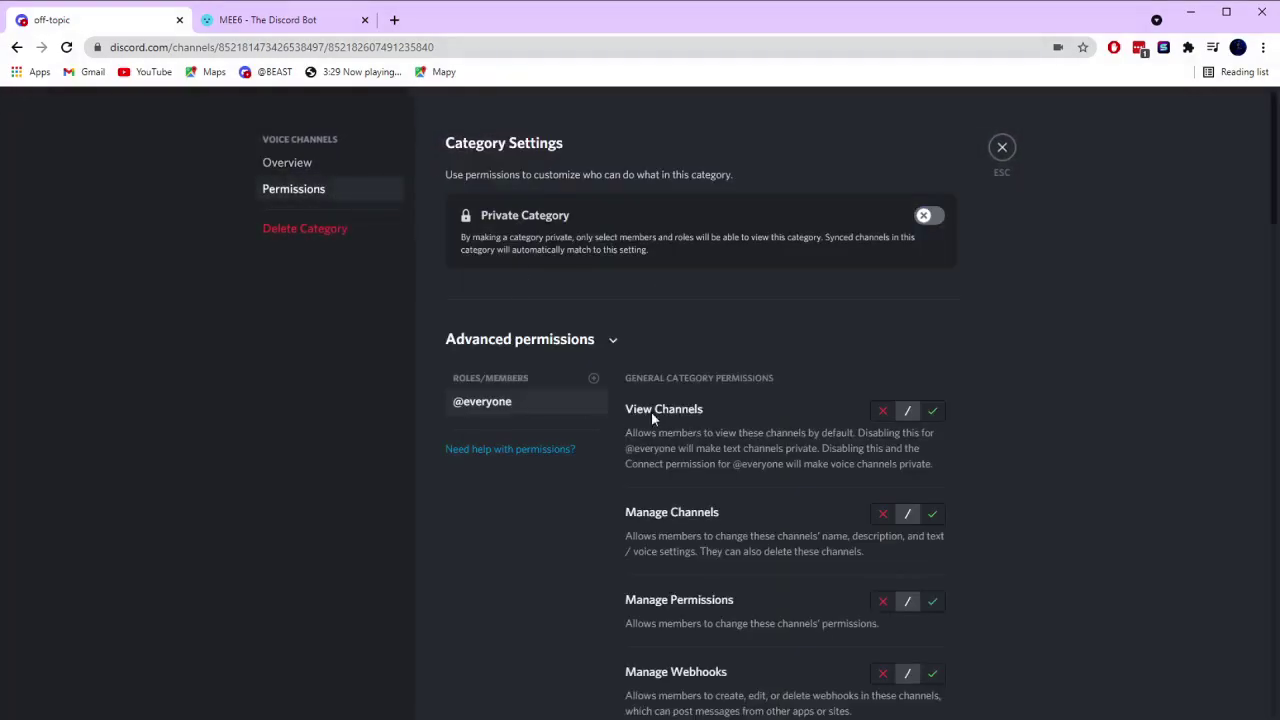
{"action": "left_click", "coordinate": [882, 411]}
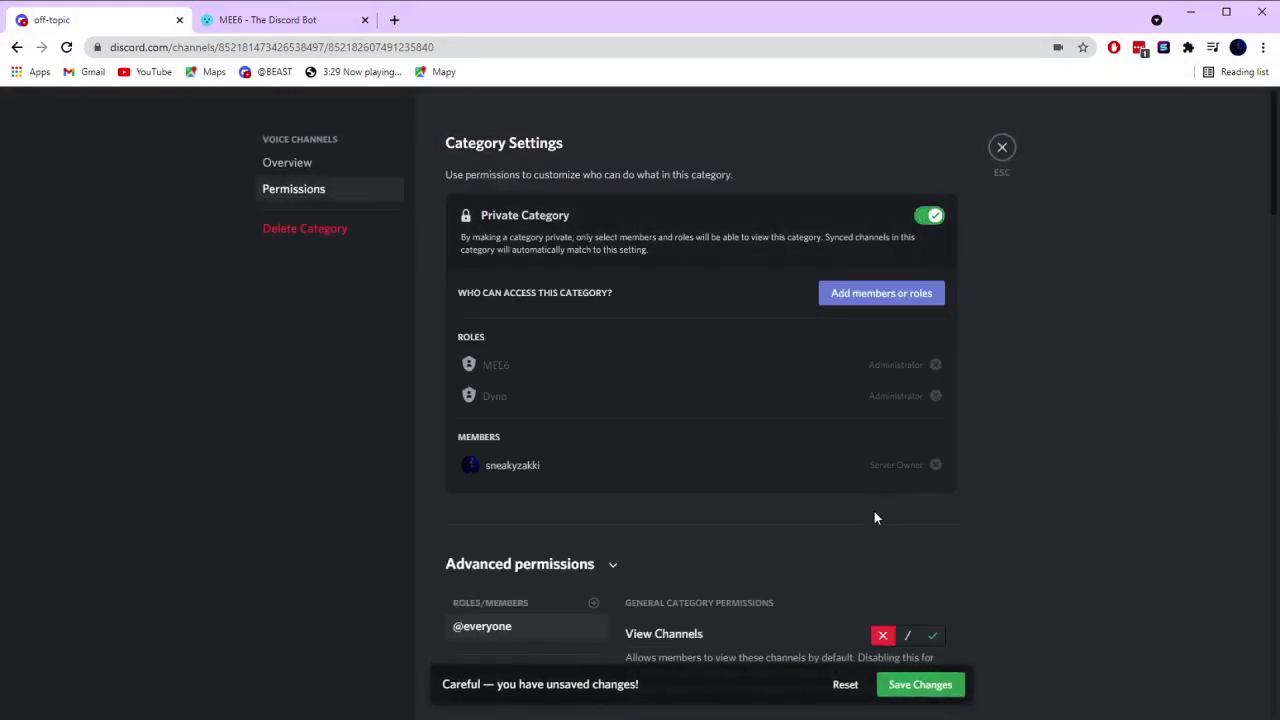
{"action": "scroll", "coordinate": [862, 500], "scroll_direction": "down", "scroll_amount": 3}
{"action": "scroll", "coordinate": [865, 484], "scroll_direction": "down", "scroll_amount": 3}
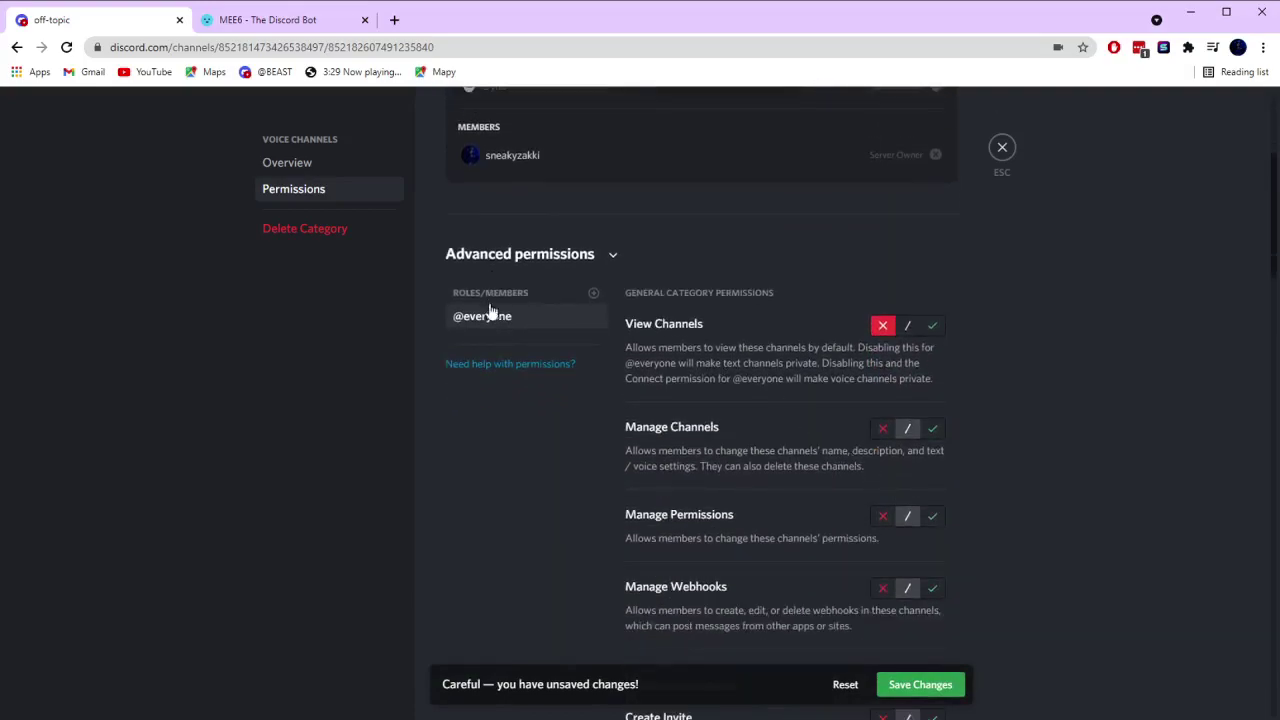
{"action": "left_click", "coordinate": [884, 598]}
{"action": "scroll", "coordinate": [874, 560], "scroll_direction": "down", "scroll_amount": 3}
{"action": "left_click", "coordinate": [874, 560]}
{"action": "scroll", "coordinate": [874, 543], "scroll_direction": "down", "scroll_amount": 4}
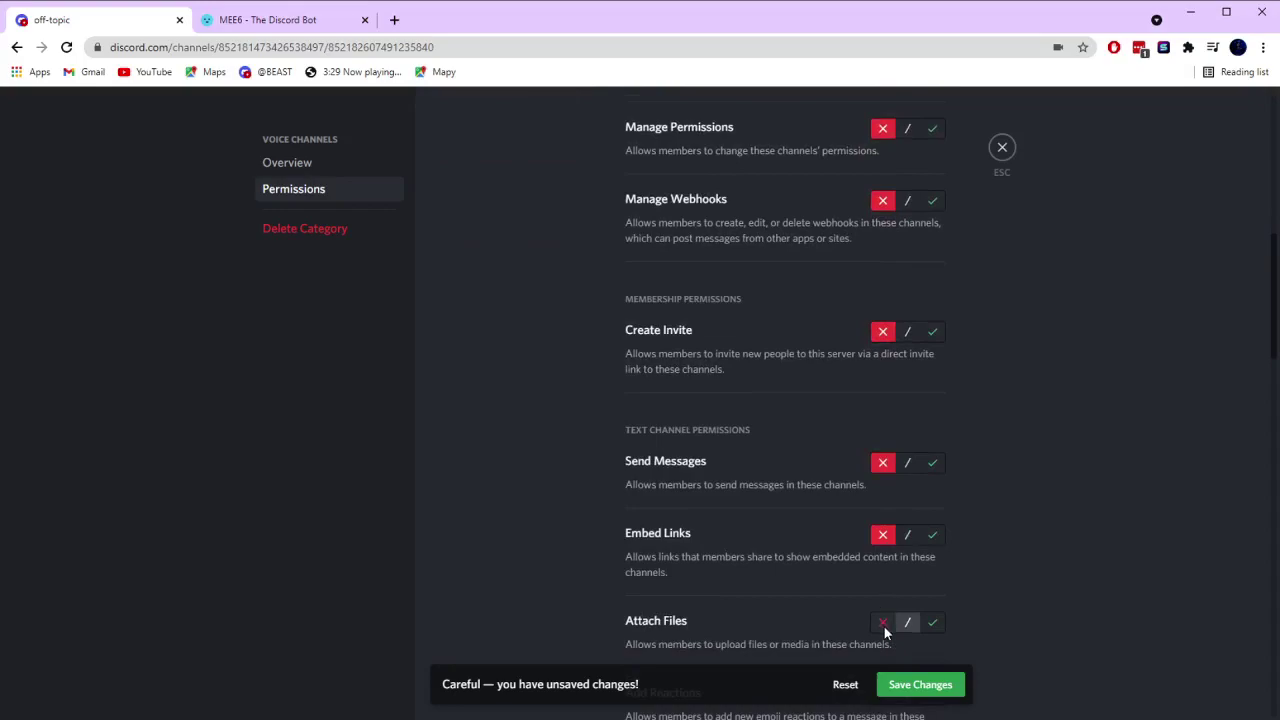
{"action": "left_click", "coordinate": [884, 624]}
{"action": "scroll", "coordinate": [871, 594], "scroll_direction": "down", "scroll_amount": 2}
{"action": "scroll", "coordinate": [888, 540], "scroll_direction": "down", "scroll_amount": 3}
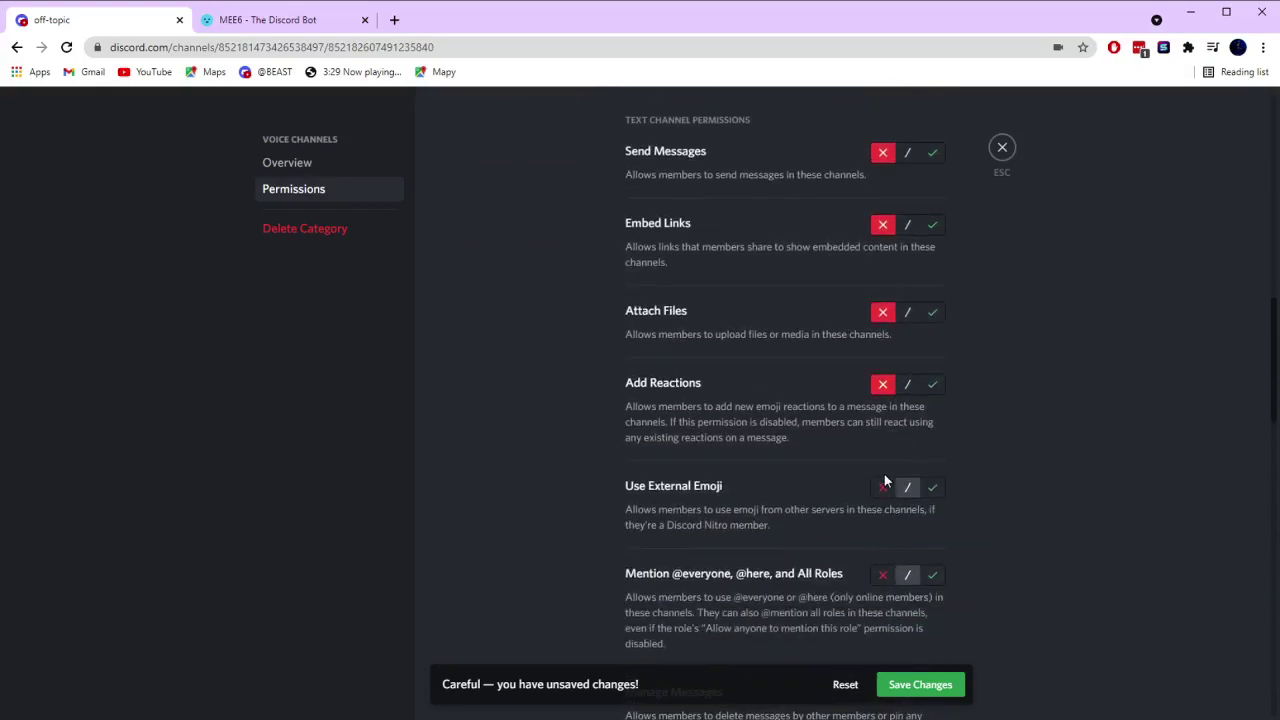
{"action": "left_click", "coordinate": [880, 575]}
{"action": "scroll", "coordinate": [880, 540], "scroll_direction": "down", "scroll_amount": 3}
{"action": "left_click", "coordinate": [882, 460]}
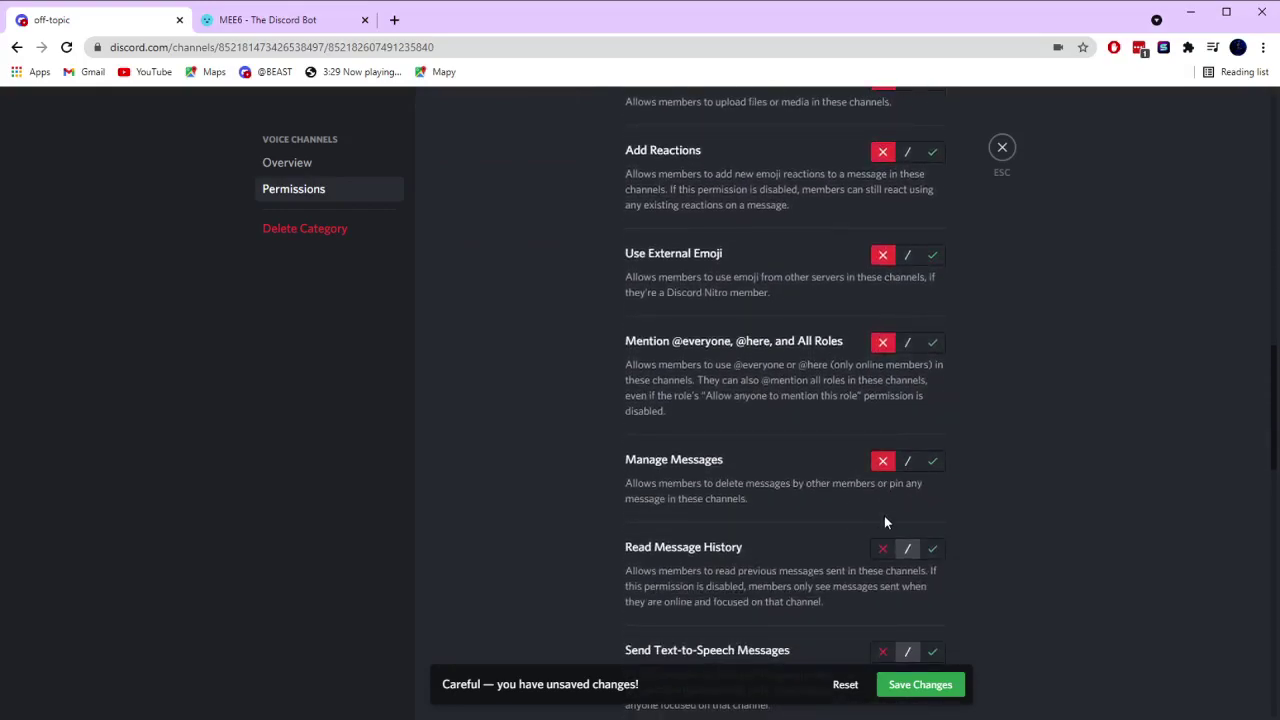
{"action": "left_click", "coordinate": [885, 651]}
{"action": "scroll", "coordinate": [878, 620], "scroll_direction": "down", "scroll_amount": 2}
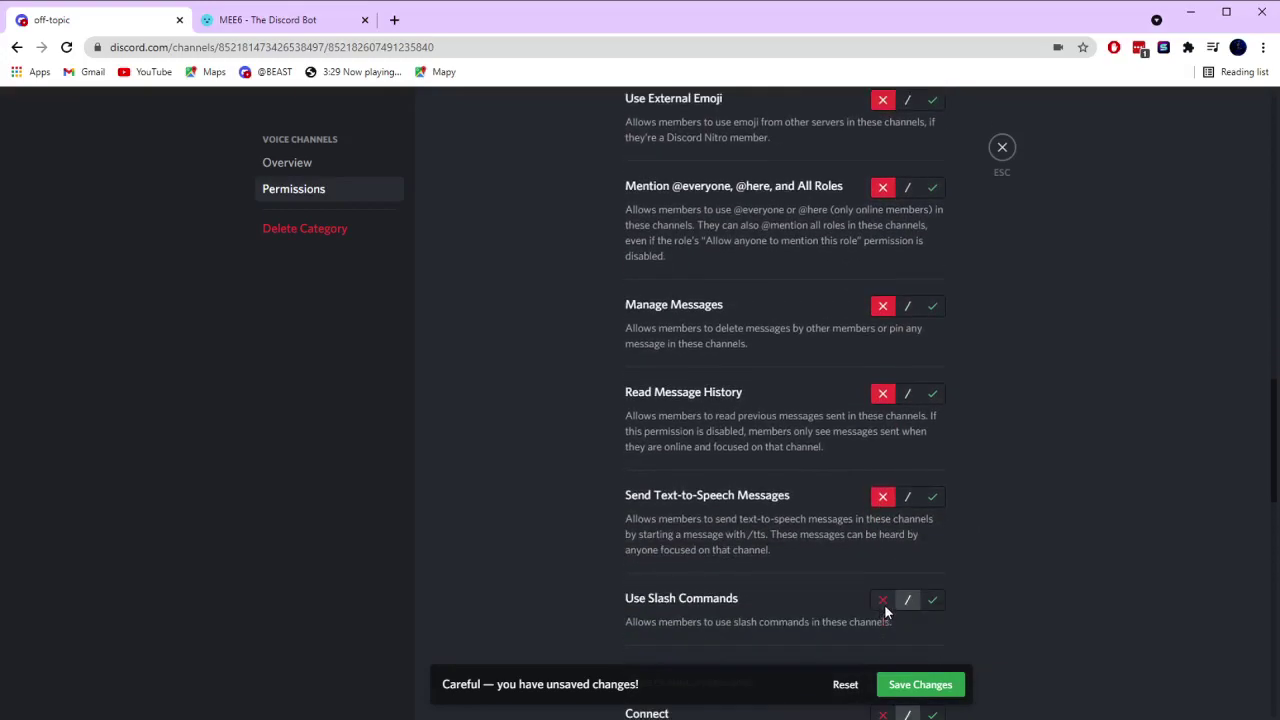
{"action": "left_click", "coordinate": [884, 604]}
{"action": "scroll", "coordinate": [884, 600], "scroll_direction": "down", "scroll_amount": 2}
{"action": "left_click", "coordinate": [884, 566]}
{"action": "scroll", "coordinate": [885, 580], "scroll_direction": "down", "scroll_amount": 2}
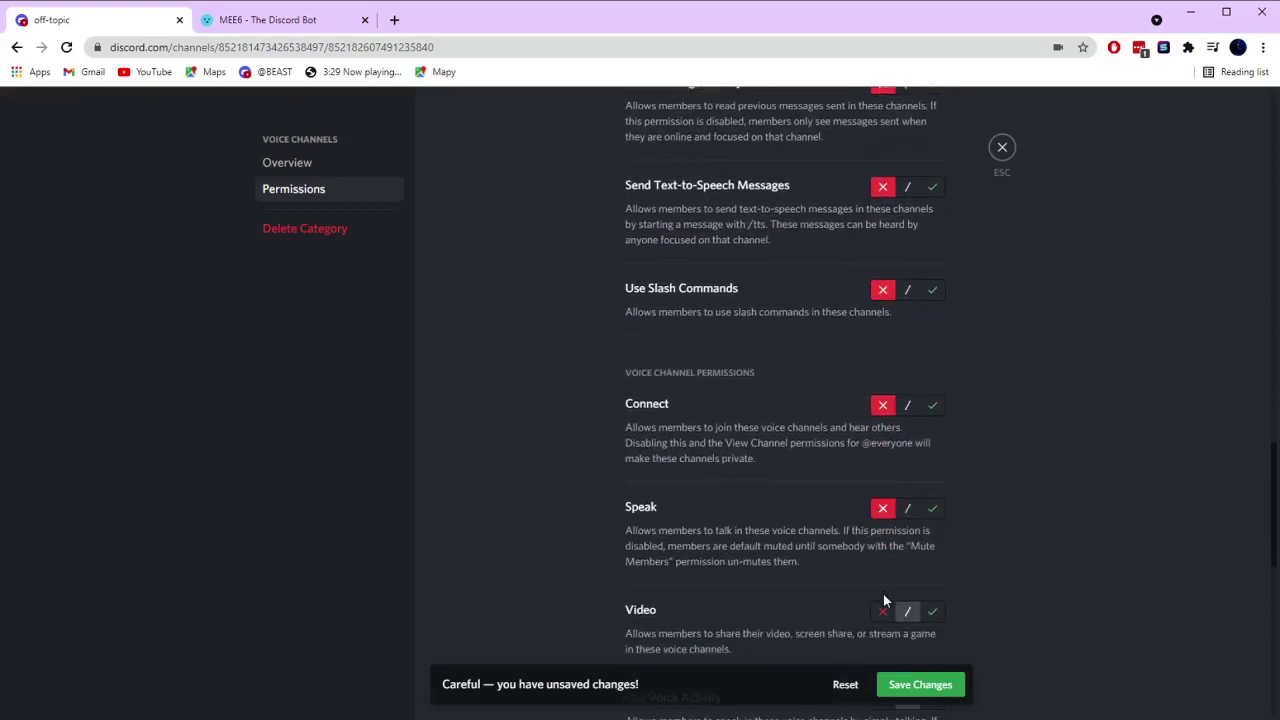
{"action": "left_click", "coordinate": [884, 607]}
{"action": "scroll", "coordinate": [885, 600], "scroll_direction": "down", "scroll_amount": 2}
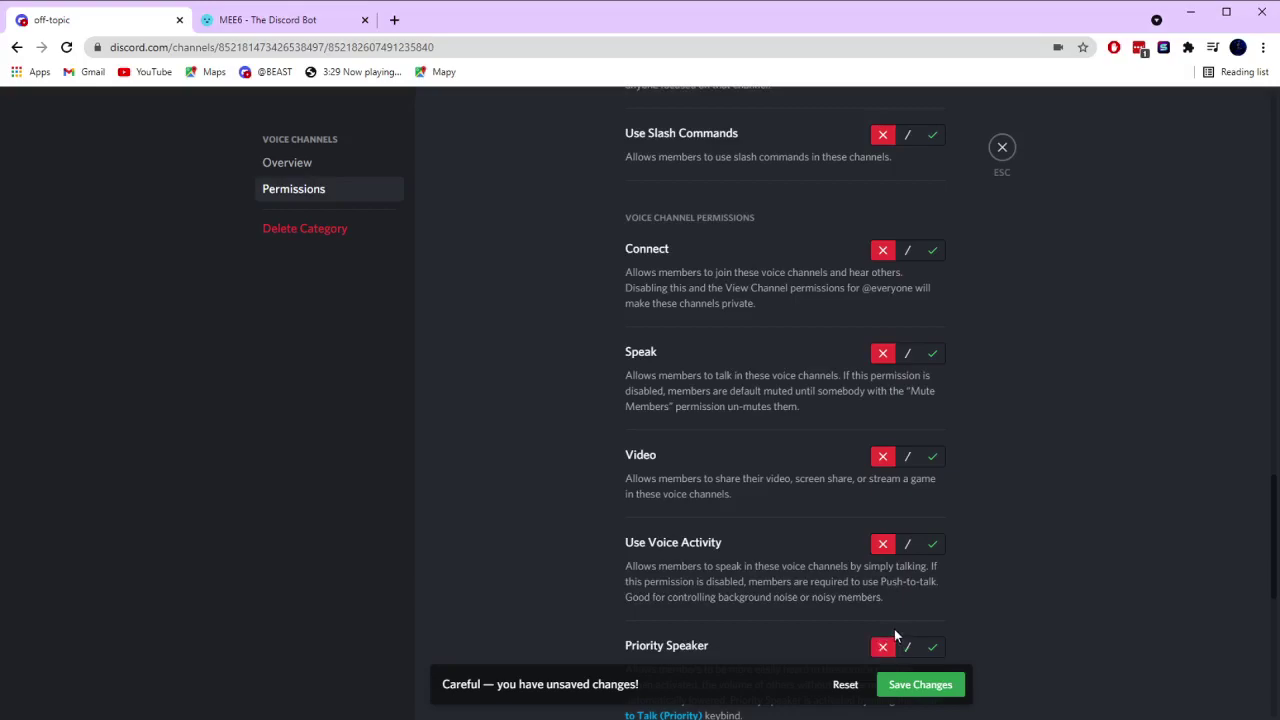
{"action": "scroll", "coordinate": [894, 629], "scroll_direction": "down", "scroll_amount": 3}
{"action": "left_click", "coordinate": [880, 533]}
{"action": "left_click", "coordinate": [880, 610]}
{"action": "scroll", "coordinate": [878, 605], "scroll_direction": "down", "scroll_amount": 2}
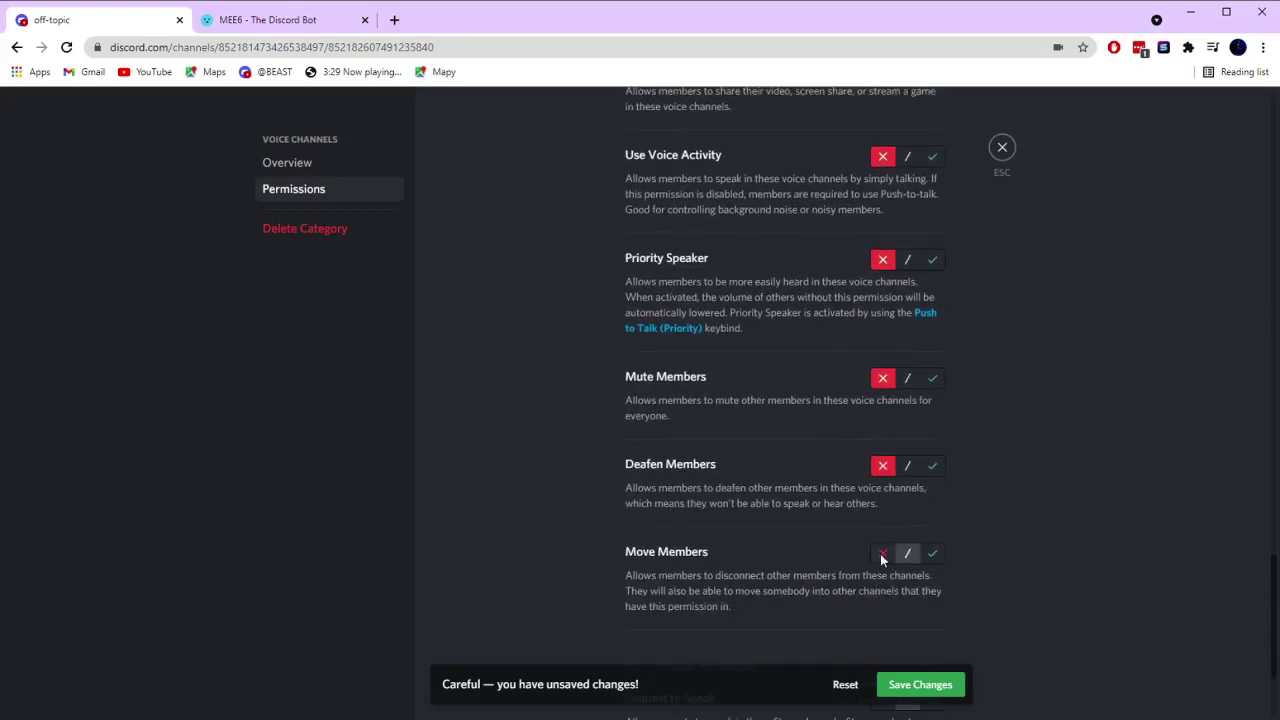
{"action": "left_click", "coordinate": [876, 552]}
{"action": "scroll", "coordinate": [880, 550], "scroll_direction": "down", "scroll_amount": 2}
{"action": "left_click", "coordinate": [912, 686]}
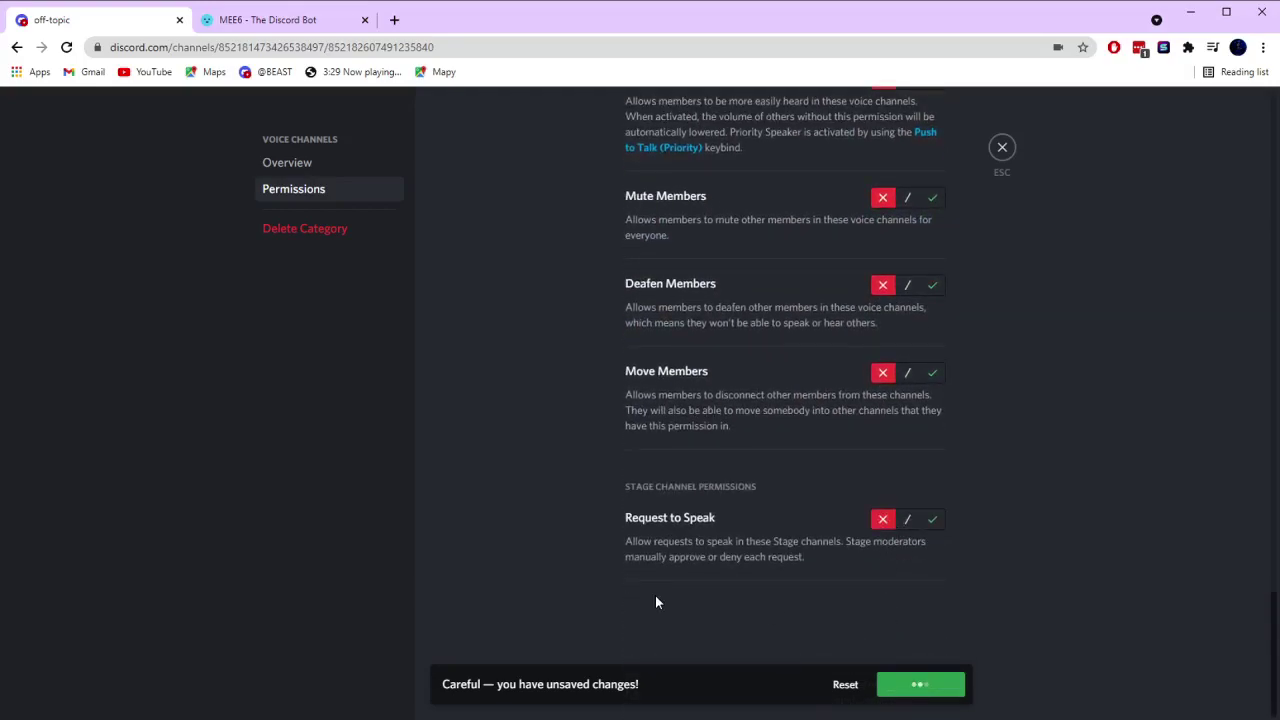
Add the Member role to the Voice Channels category's advanced permissions and allow it View Channels.
{"action": "scroll", "coordinate": [655, 600], "scroll_direction": "up", "scroll_amount": 15}
{"action": "scroll", "coordinate": [600, 400], "scroll_direction": "down", "scroll_amount": 5}
{"action": "scroll", "coordinate": [575, 400], "scroll_direction": "up", "scroll_amount": 1}
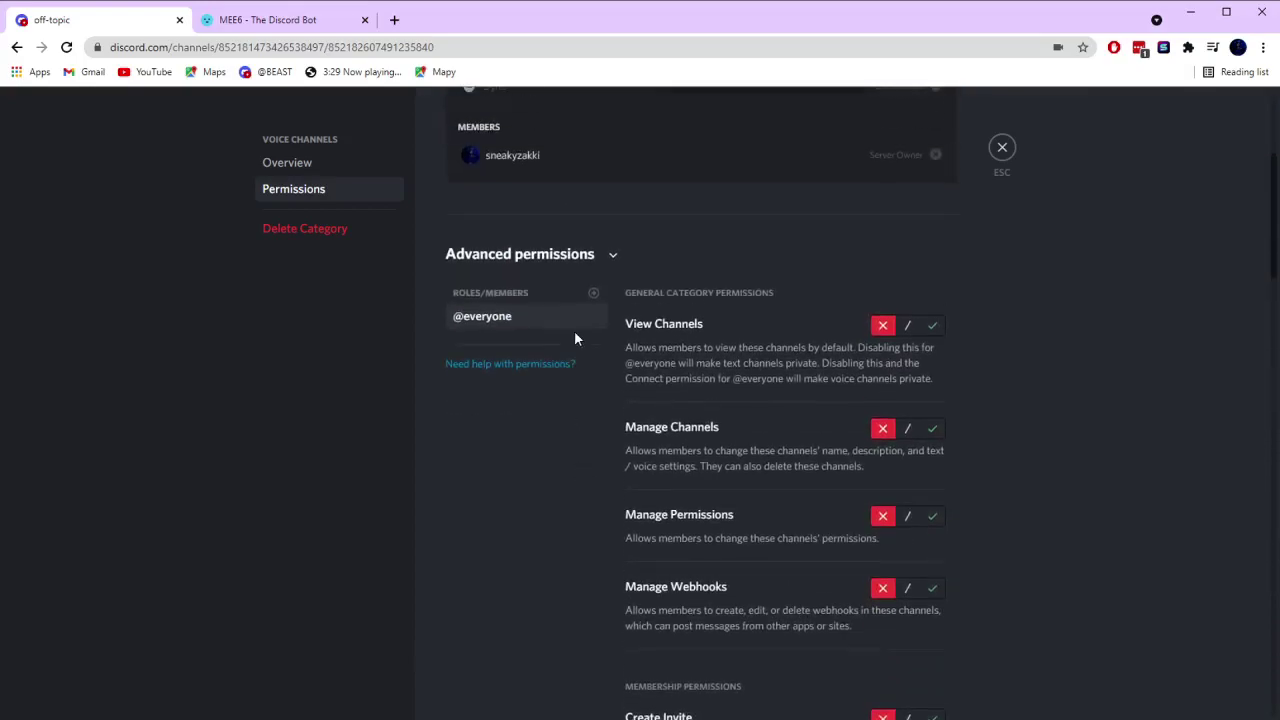
{"action": "left_click", "coordinate": [593, 293]}
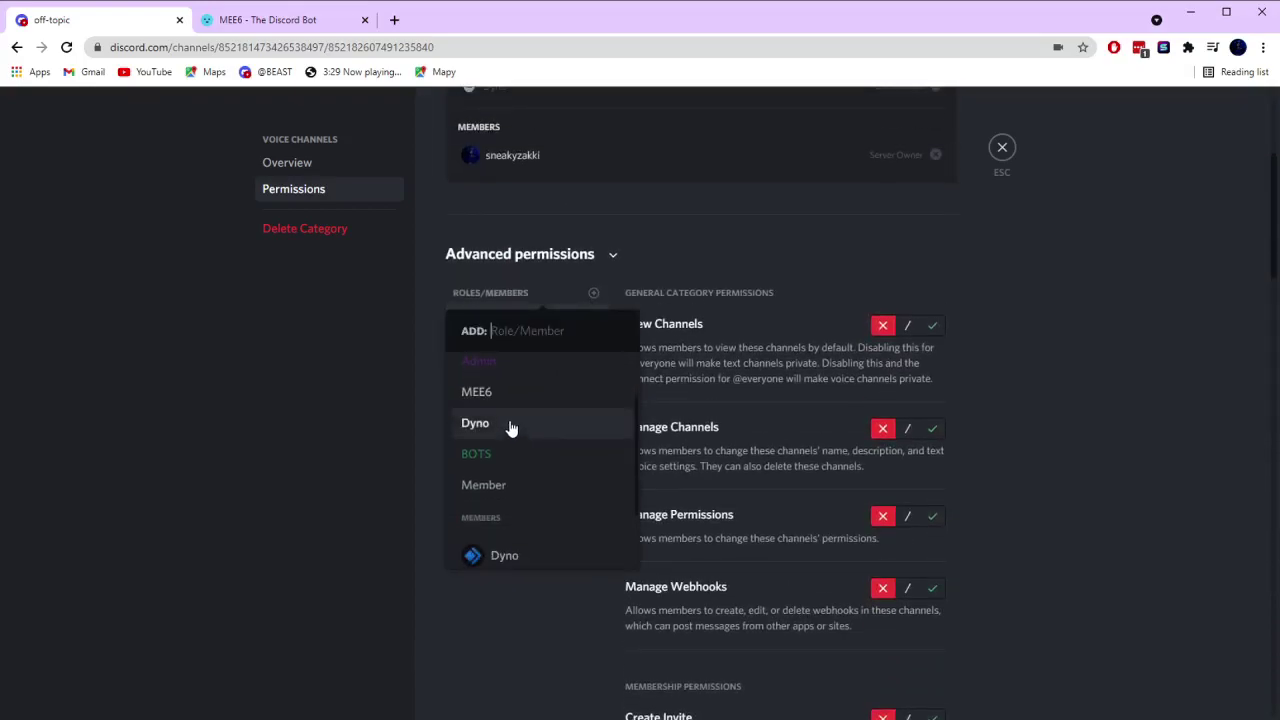
{"action": "left_click", "coordinate": [495, 486]}
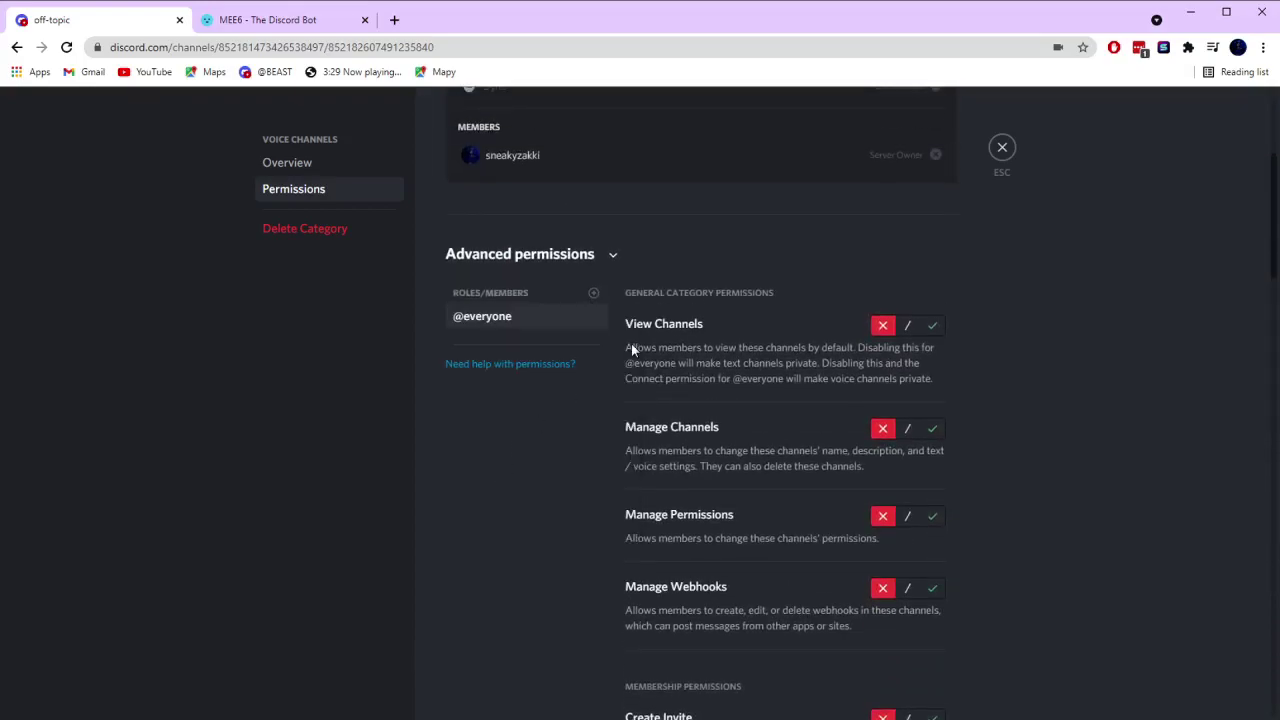
{"action": "left_click", "coordinate": [931, 328]}
{"action": "left_click", "coordinate": [933, 430]}
{"action": "left_click", "coordinate": [932, 516]}
{"action": "left_click", "coordinate": [932, 588]}
{"action": "scroll", "coordinate": [914, 541], "scroll_direction": "down", "scroll_amount": 2}
{"action": "scroll", "coordinate": [932, 572], "scroll_direction": "down", "scroll_amount": 2}
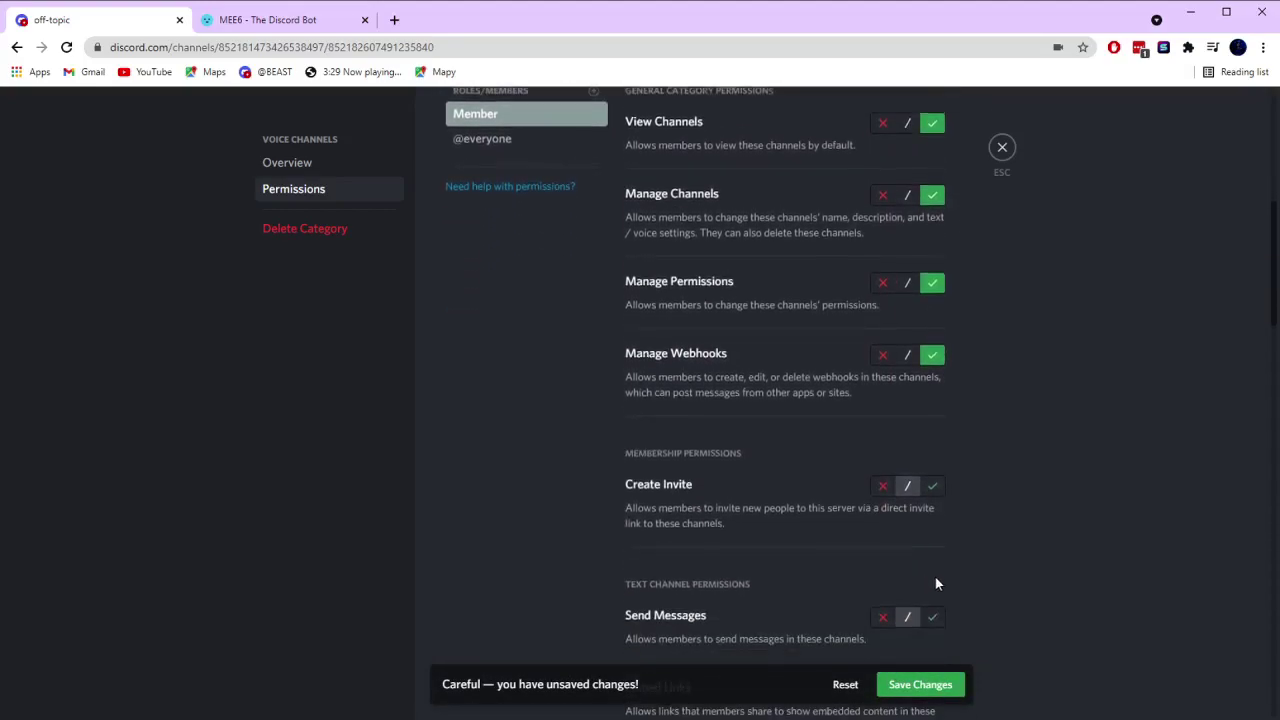
{"action": "scroll", "coordinate": [922, 515], "scroll_direction": "up", "scroll_amount": 1}
Deny Member Manage Channels, Manage Permissions, Manage Webhooks and Create Invite in the Voice Channels category.
{"action": "left_click", "coordinate": [882, 355]}
{"action": "left_click", "coordinate": [882, 283]}
{"action": "left_click", "coordinate": [882, 195]}
{"action": "scroll", "coordinate": [883, 205], "scroll_direction": "up", "scroll_amount": 1}
{"action": "scroll", "coordinate": [876, 355], "scroll_direction": "down", "scroll_amount": 2}
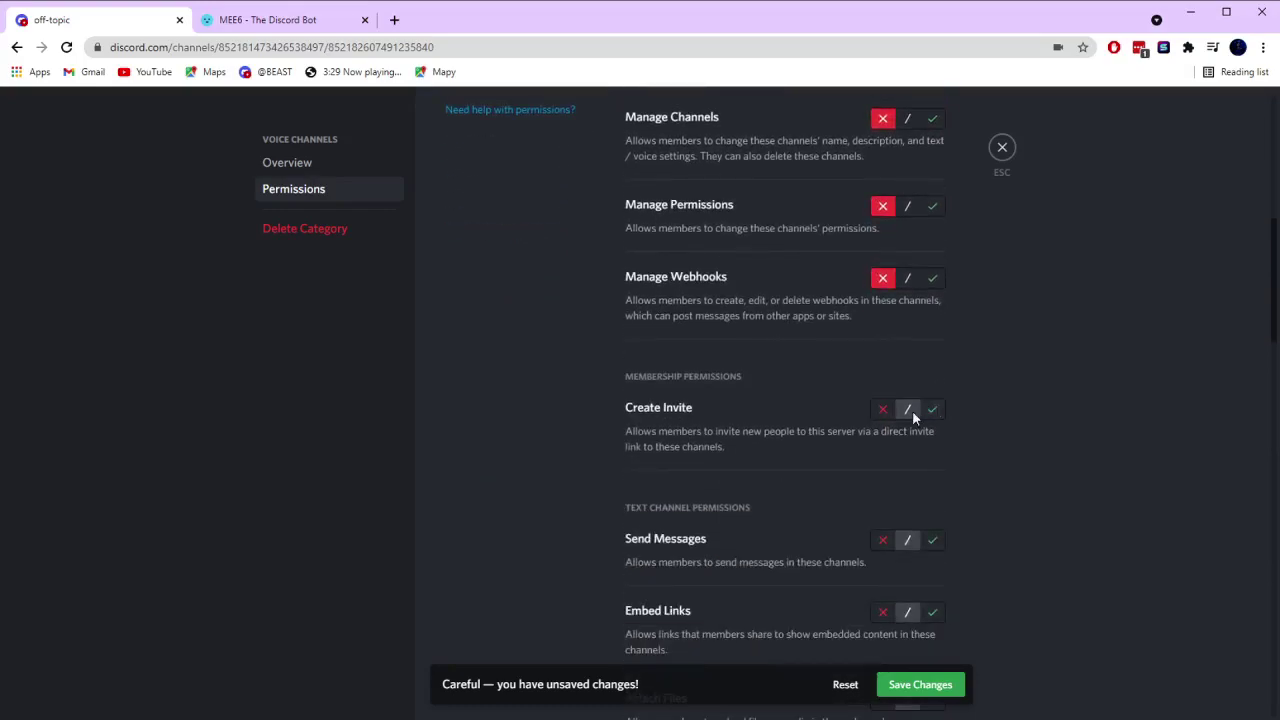
Allow Member Send Messages, Embed Links, Attach Files and Add Reactions in the Voice Channels category.
{"action": "left_click", "coordinate": [932, 611]}
{"action": "scroll", "coordinate": [932, 619], "scroll_direction": "down", "scroll_amount": 2}
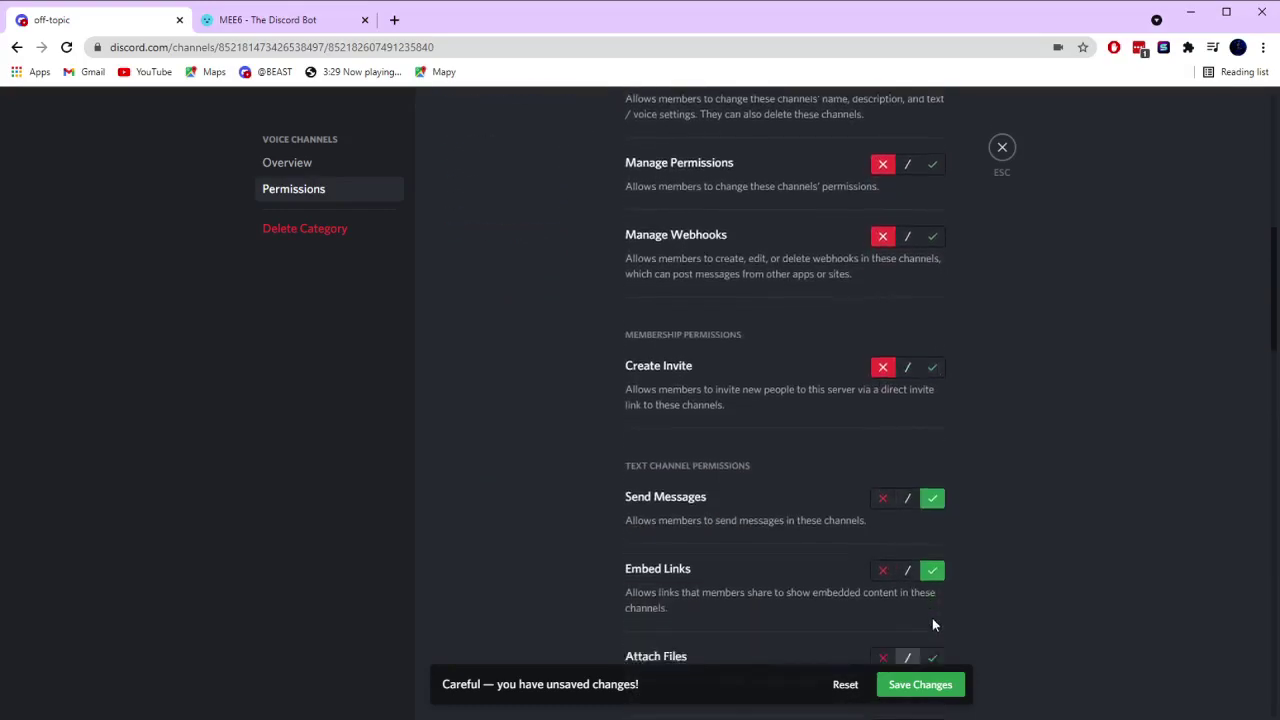
{"action": "left_click", "coordinate": [930, 547]}
{"action": "scroll", "coordinate": [922, 552], "scroll_direction": "down", "scroll_amount": 1}
{"action": "left_click", "coordinate": [931, 544]}
{"action": "scroll", "coordinate": [925, 545], "scroll_direction": "down", "scroll_amount": 1}
{"action": "left_click", "coordinate": [884, 565]}
{"action": "scroll", "coordinate": [891, 567], "scroll_direction": "down", "scroll_amount": 1}
{"action": "left_click", "coordinate": [886, 568]}
{"action": "scroll", "coordinate": [885, 560], "scroll_direction": "down", "scroll_amount": 2}
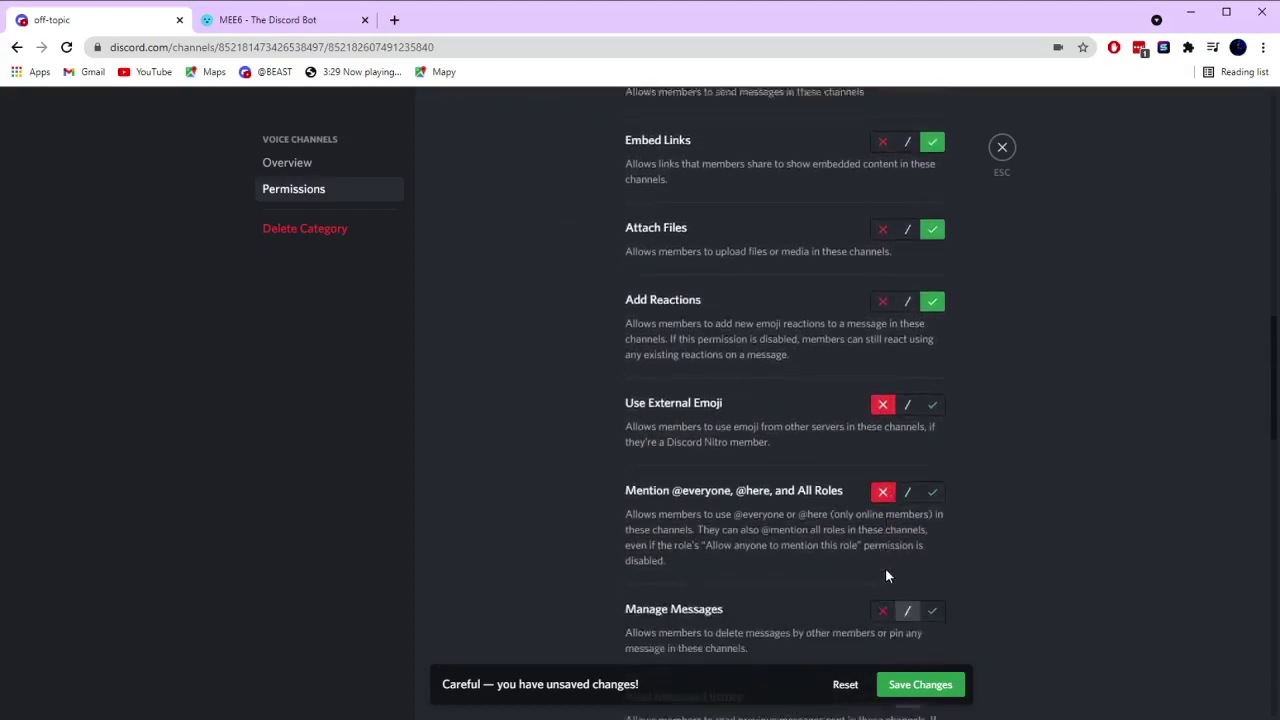
{"action": "left_click", "coordinate": [884, 537]}
Allow Member Read Message History, and deny Send Text-to-Speech Messages and Use Slash Commands.
{"action": "scroll", "coordinate": [892, 560], "scroll_direction": "down", "scroll_amount": 1}
{"action": "left_click", "coordinate": [933, 565]}
{"action": "scroll", "coordinate": [931, 563], "scroll_direction": "down", "scroll_amount": 1}
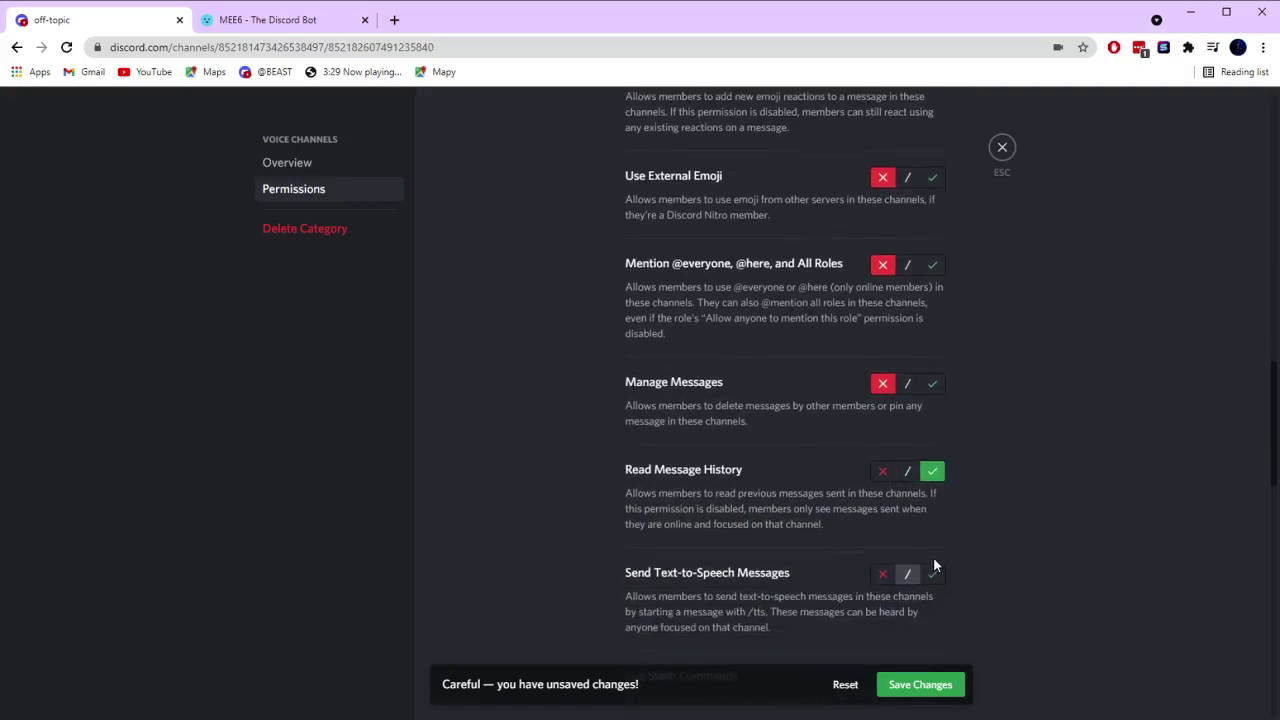
{"action": "scroll", "coordinate": [885, 560], "scroll_direction": "down", "scroll_amount": 2}
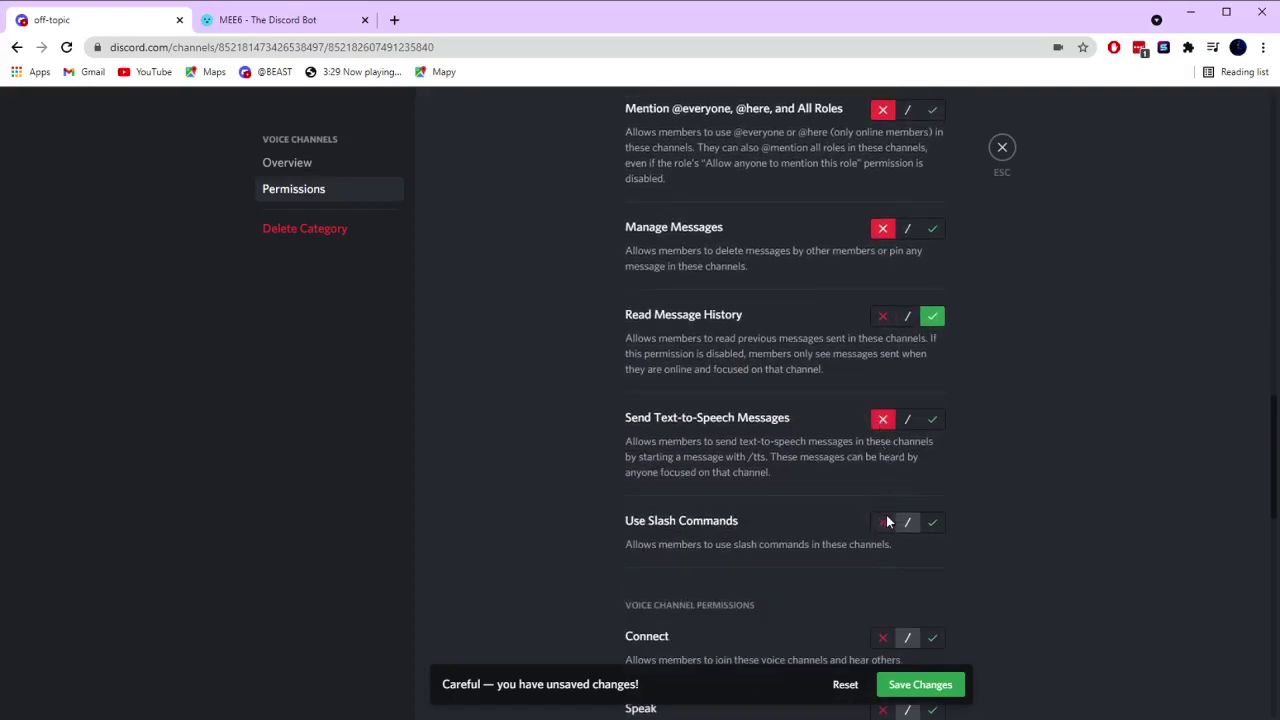
{"action": "left_click", "coordinate": [884, 521]}
Allow Member Connect, Speak, Video and Use Voice Activity in the Voice Channels category.
{"action": "scroll", "coordinate": [897, 527], "scroll_direction": "down", "scroll_amount": 2}
{"action": "left_click", "coordinate": [931, 484]}
{"action": "left_click", "coordinate": [932, 556]}
{"action": "scroll", "coordinate": [926, 570], "scroll_direction": "down", "scroll_amount": 2}
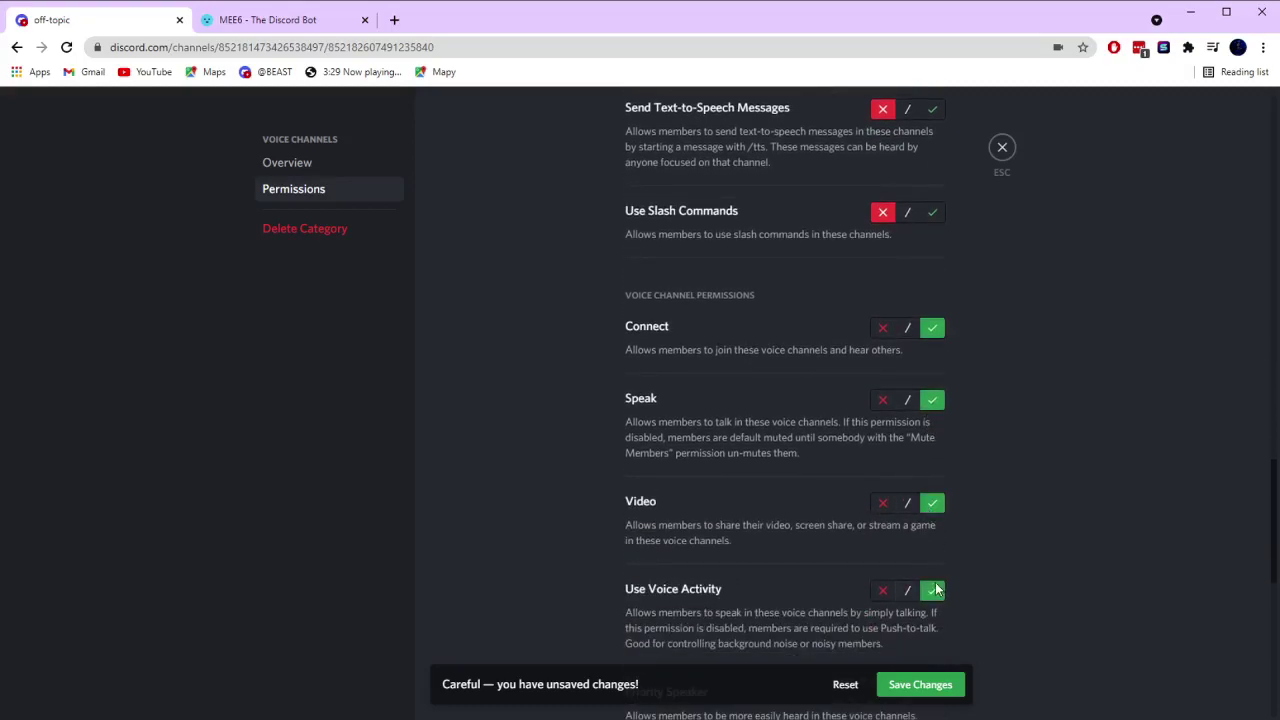
Deny Member Priority Speaker, Mute Members, Deafen Members and Move Members in the Voice Channels category.
{"action": "scroll", "coordinate": [927, 569], "scroll_direction": "down", "scroll_amount": 3}
{"action": "left_click", "coordinate": [883, 460]}
{"action": "left_click", "coordinate": [884, 577]}
{"action": "scroll", "coordinate": [876, 572], "scroll_direction": "down", "scroll_amount": 1}
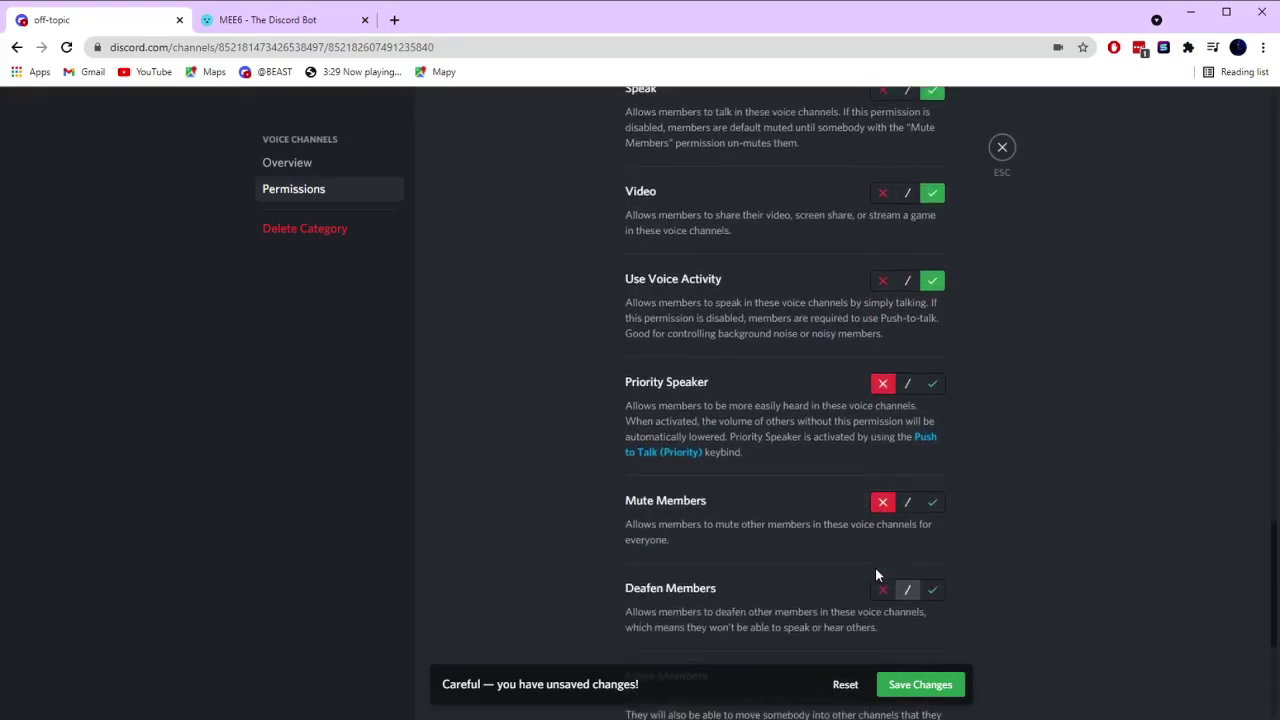
{"action": "left_click", "coordinate": [883, 588]}
{"action": "scroll", "coordinate": [884, 584], "scroll_direction": "down", "scroll_amount": 2}
{"action": "left_click", "coordinate": [881, 523]}
Deny Member Request to Speak, save the changes and close the Voice Channels category settings.
{"action": "scroll", "coordinate": [880, 525], "scroll_direction": "down", "scroll_amount": 1}
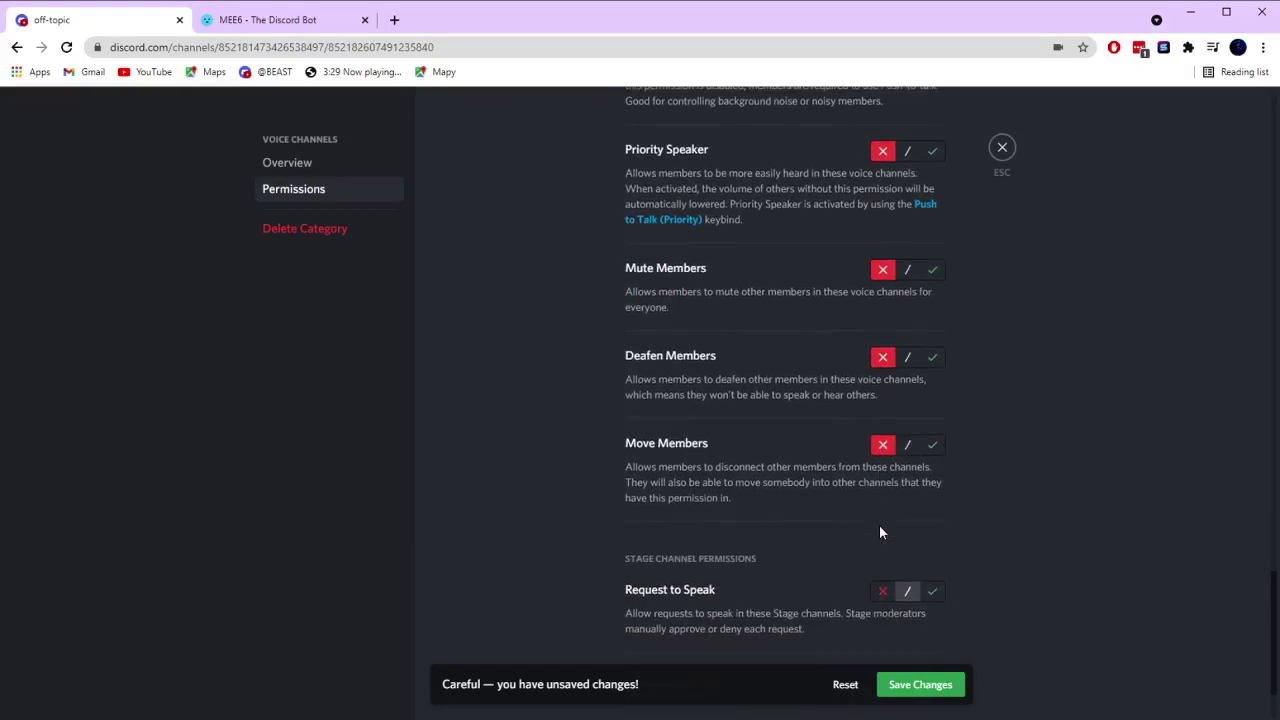
{"action": "left_click", "coordinate": [884, 590]}
{"action": "left_click", "coordinate": [931, 686]}
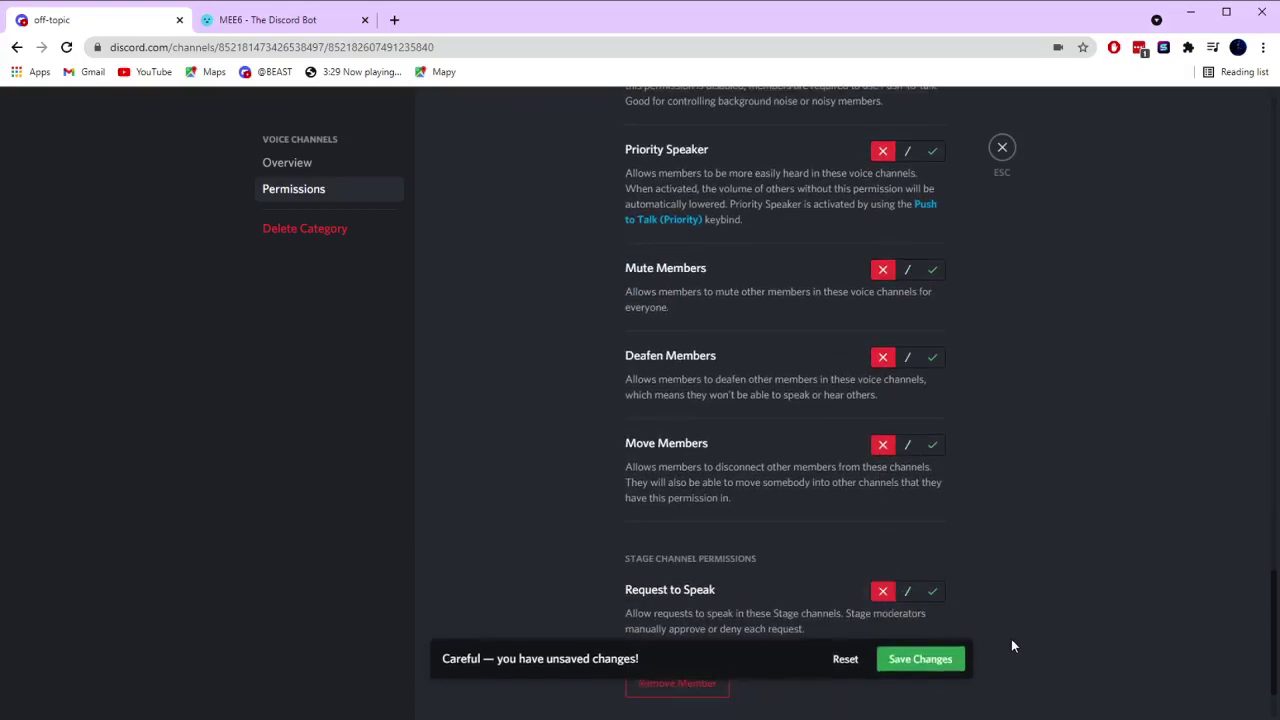
{"action": "scroll", "coordinate": [936, 365], "scroll_direction": "up", "scroll_amount": 10}
{"action": "scroll", "coordinate": [936, 365], "scroll_direction": "up", "scroll_amount": 10}
{"action": "left_click", "coordinate": [1002, 148]}
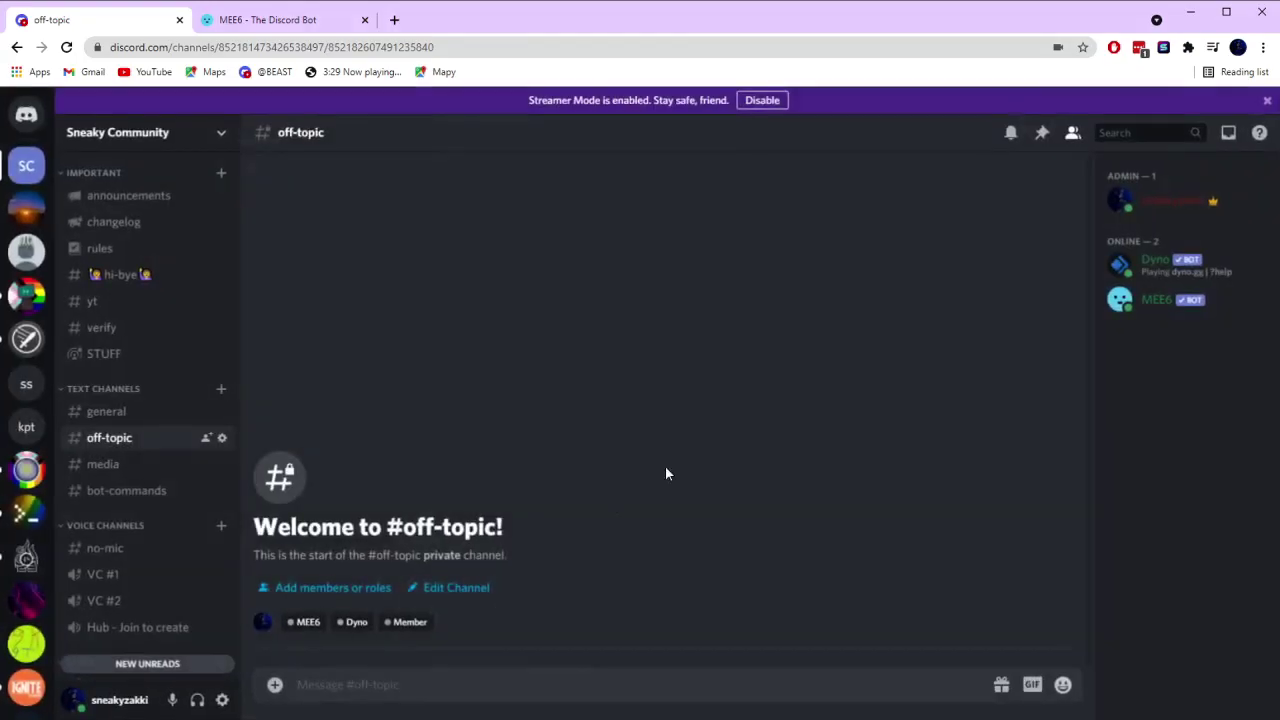
Check the logs channel and preview the server as the Member role from the server's role settings.
{"action": "scroll", "coordinate": [117, 590], "scroll_direction": "down", "scroll_amount": 2}
{"action": "left_click", "coordinate": [105, 628]}
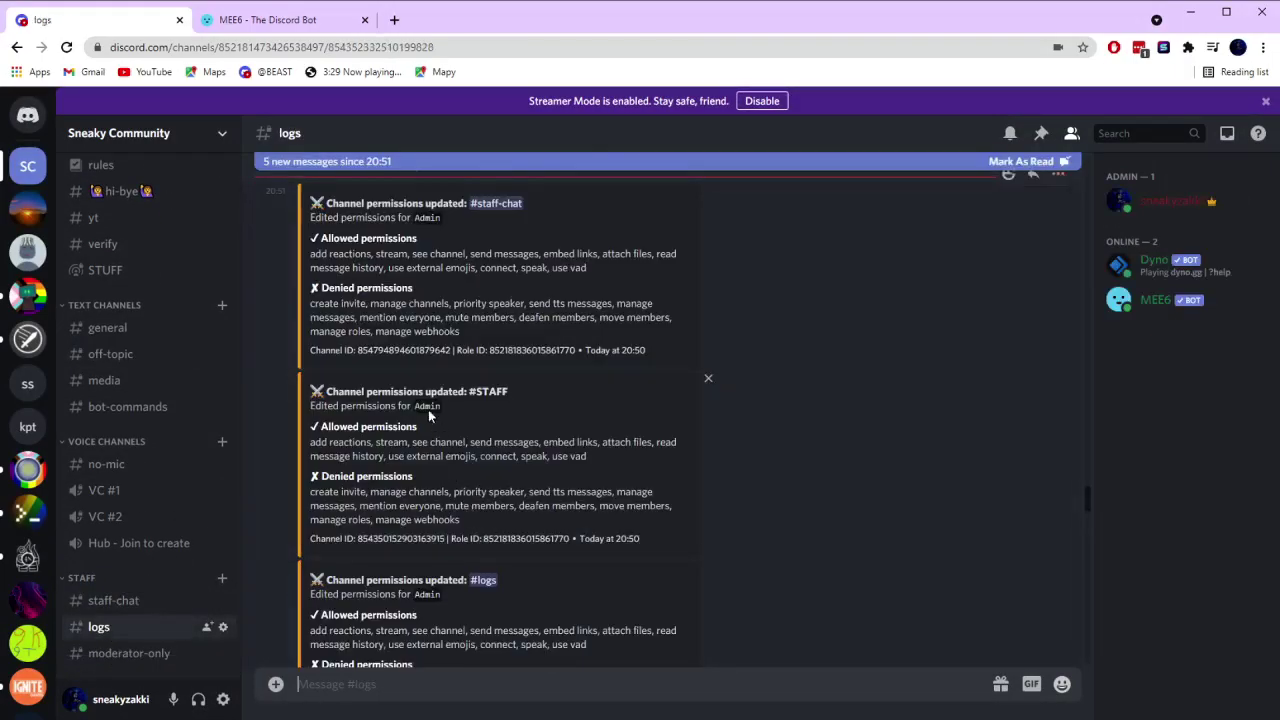
{"action": "left_click", "coordinate": [222, 133]}
{"action": "left_click", "coordinate": [160, 238]}
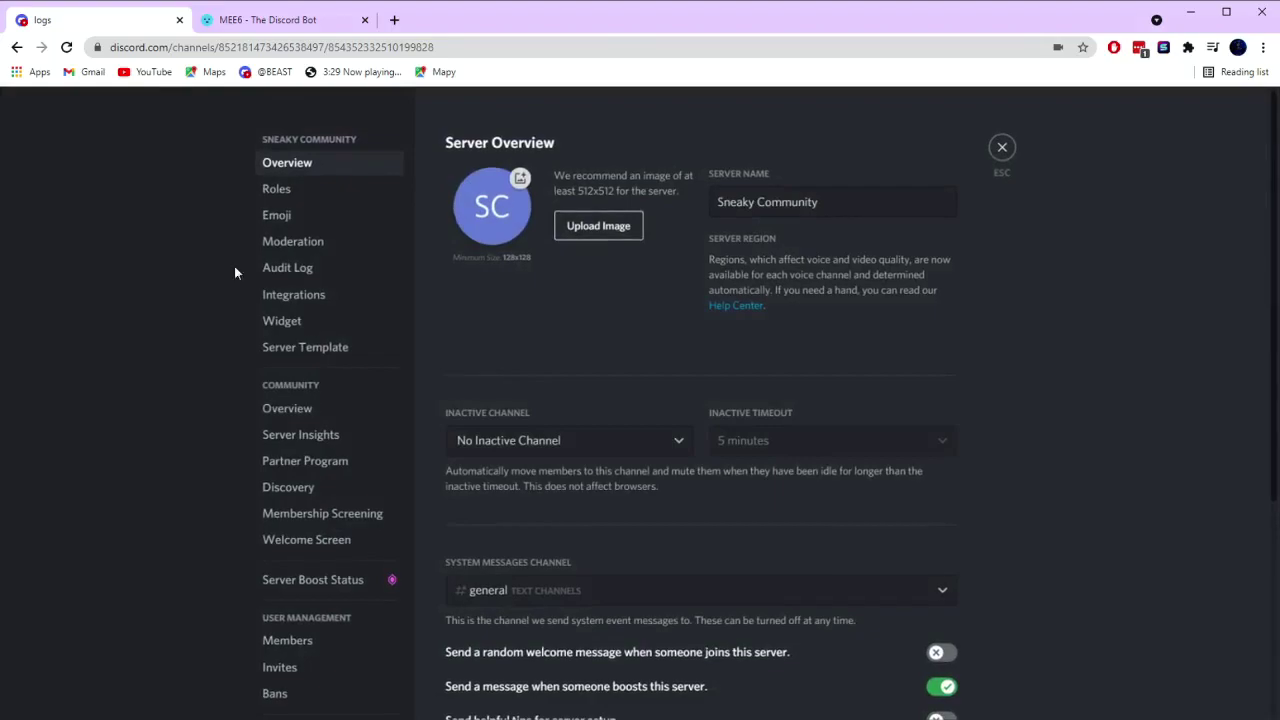
{"action": "left_click", "coordinate": [300, 189]}
{"action": "scroll", "coordinate": [528, 480], "scroll_direction": "down", "scroll_amount": 1}
{"action": "left_click", "coordinate": [940, 656]}
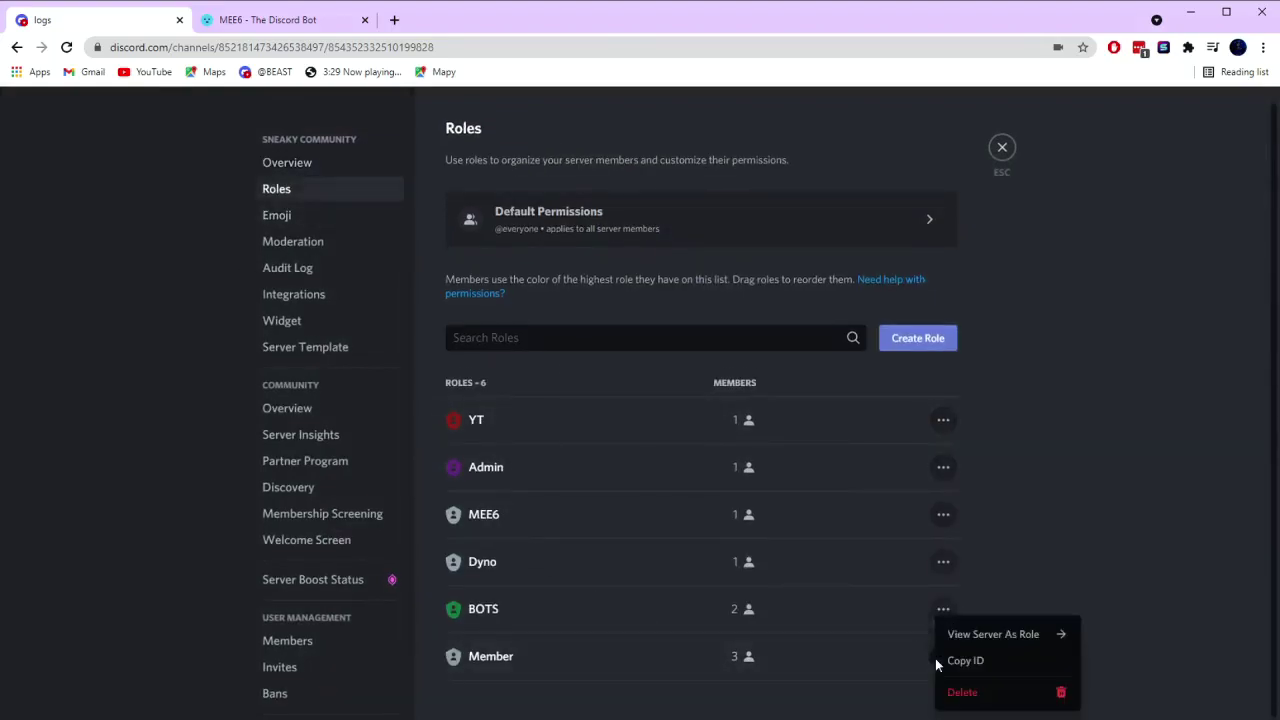
{"action": "left_click", "coordinate": [975, 640]}
{"action": "left_click", "coordinate": [786, 104]}
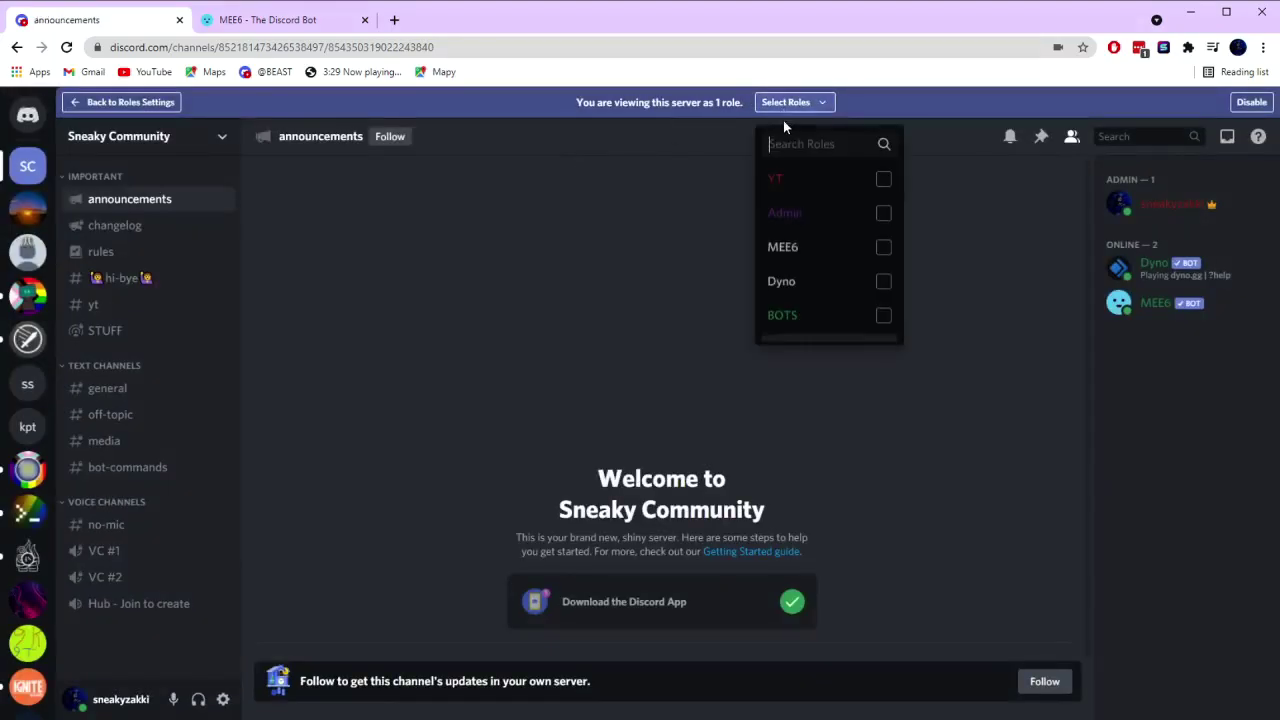
{"action": "scroll", "coordinate": [782, 314], "scroll_direction": "down", "scroll_amount": 1}
{"action": "left_click", "coordinate": [855, 288]}
{"action": "left_click", "coordinate": [437, 404]}
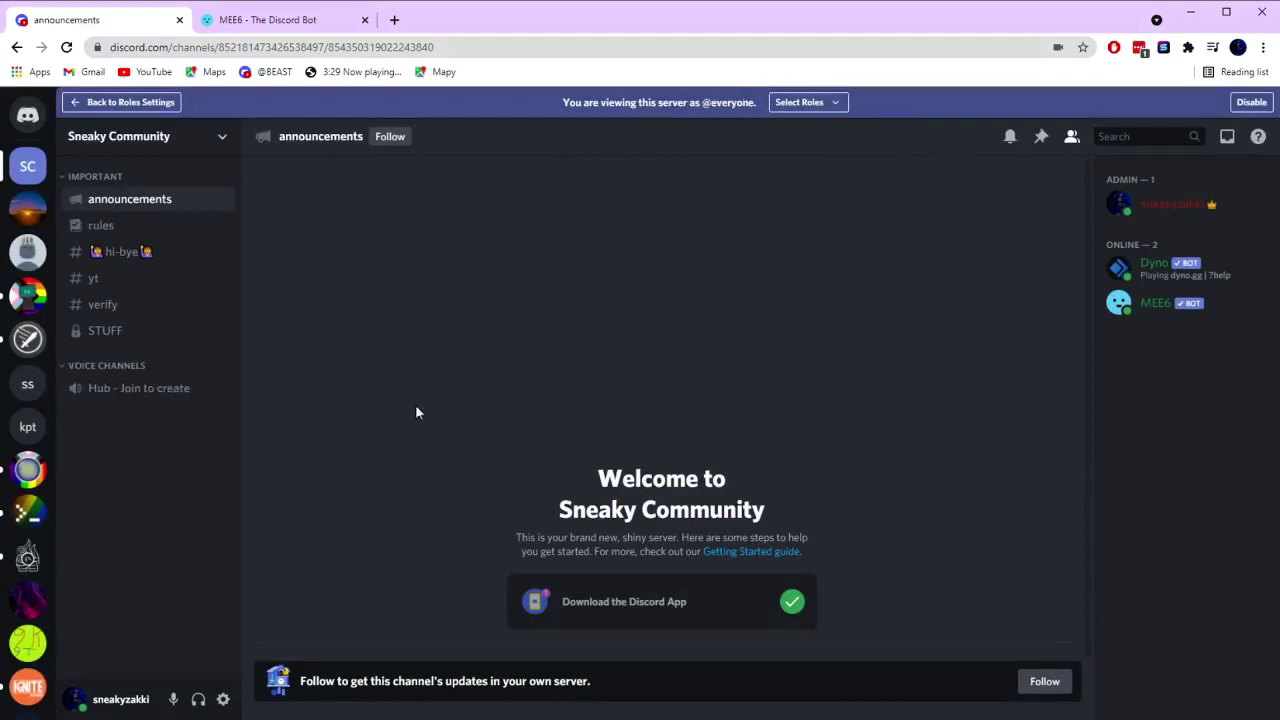
{"action": "left_click", "coordinate": [163, 401]}
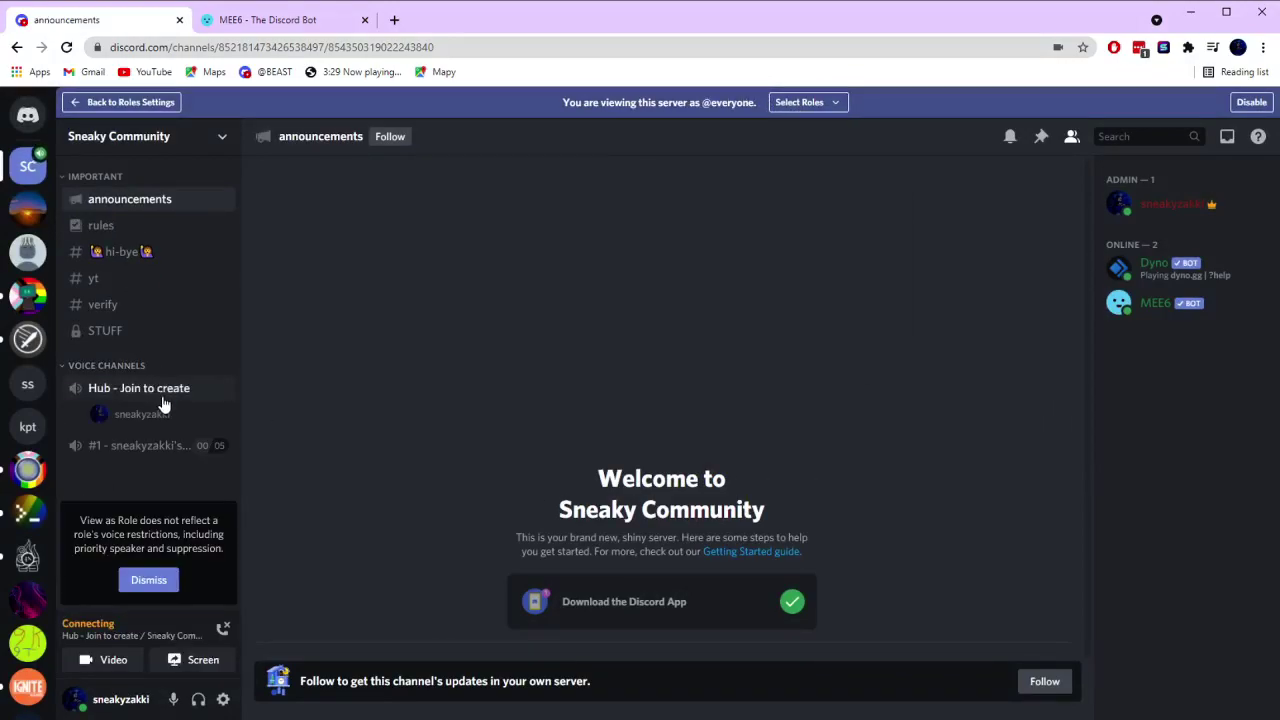
{"action": "left_click", "coordinate": [229, 630]}
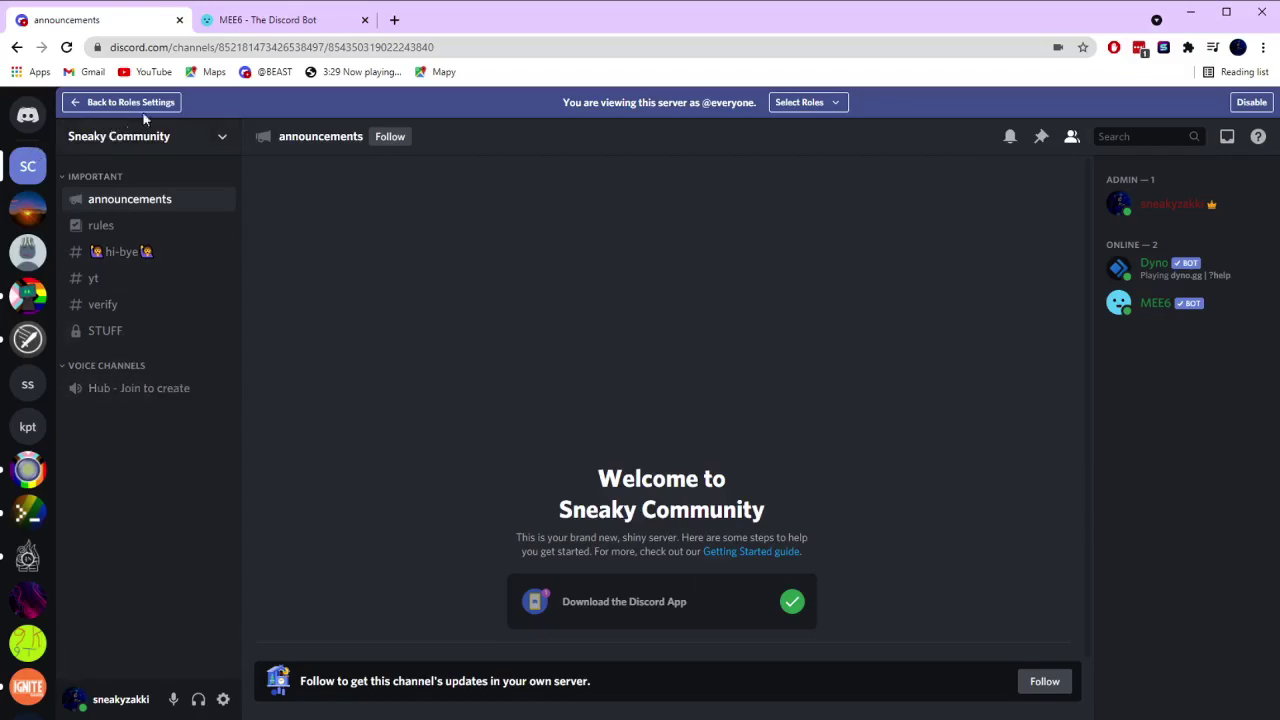
{"action": "left_click", "coordinate": [1251, 102]}
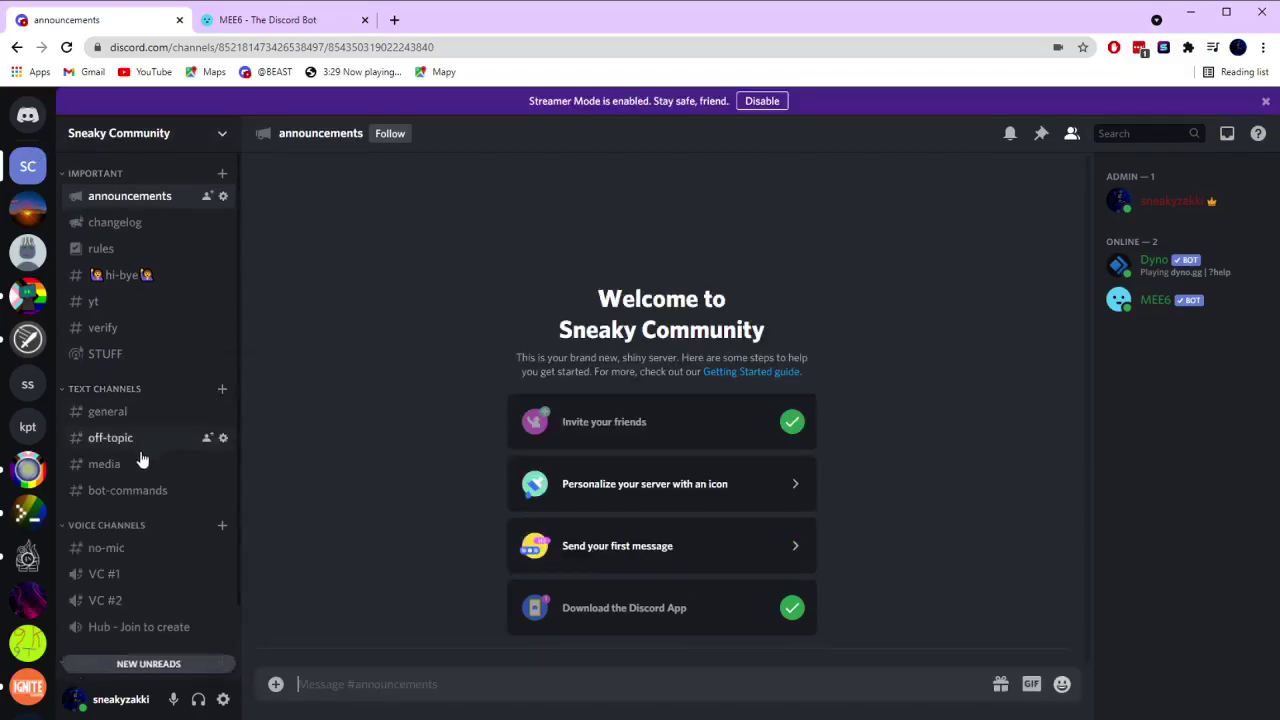
Sync the Hub - Join to create channel's permissions with the Voice Channels category and close the channel settings.
{"action": "scroll", "coordinate": [140, 470], "scroll_direction": "down", "scroll_amount": 2}
{"action": "left_click", "coordinate": [222, 545]}
{"action": "left_click", "coordinate": [306, 189]}
{"action": "scroll", "coordinate": [590, 325], "scroll_direction": "down", "scroll_amount": 1}
{"action": "scroll", "coordinate": [740, 260], "scroll_direction": "up", "scroll_amount": 1}
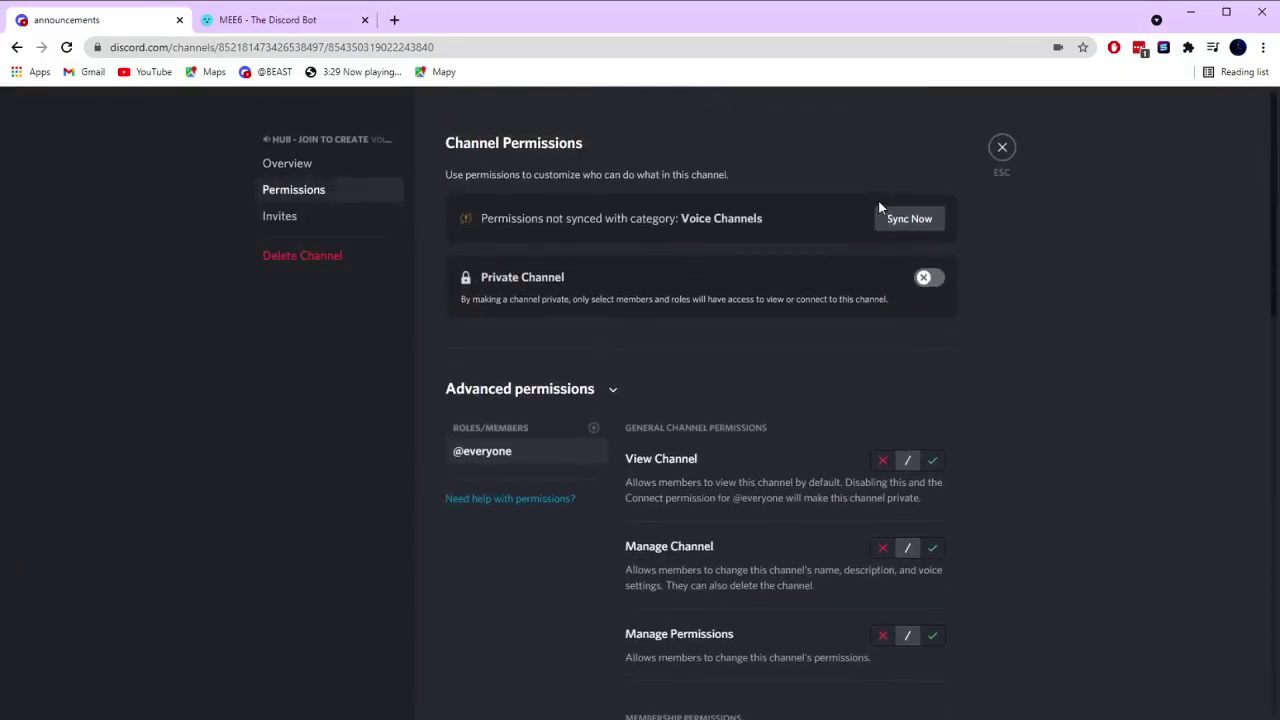
{"action": "left_click", "coordinate": [912, 222]}
{"action": "left_click", "coordinate": [745, 457]}
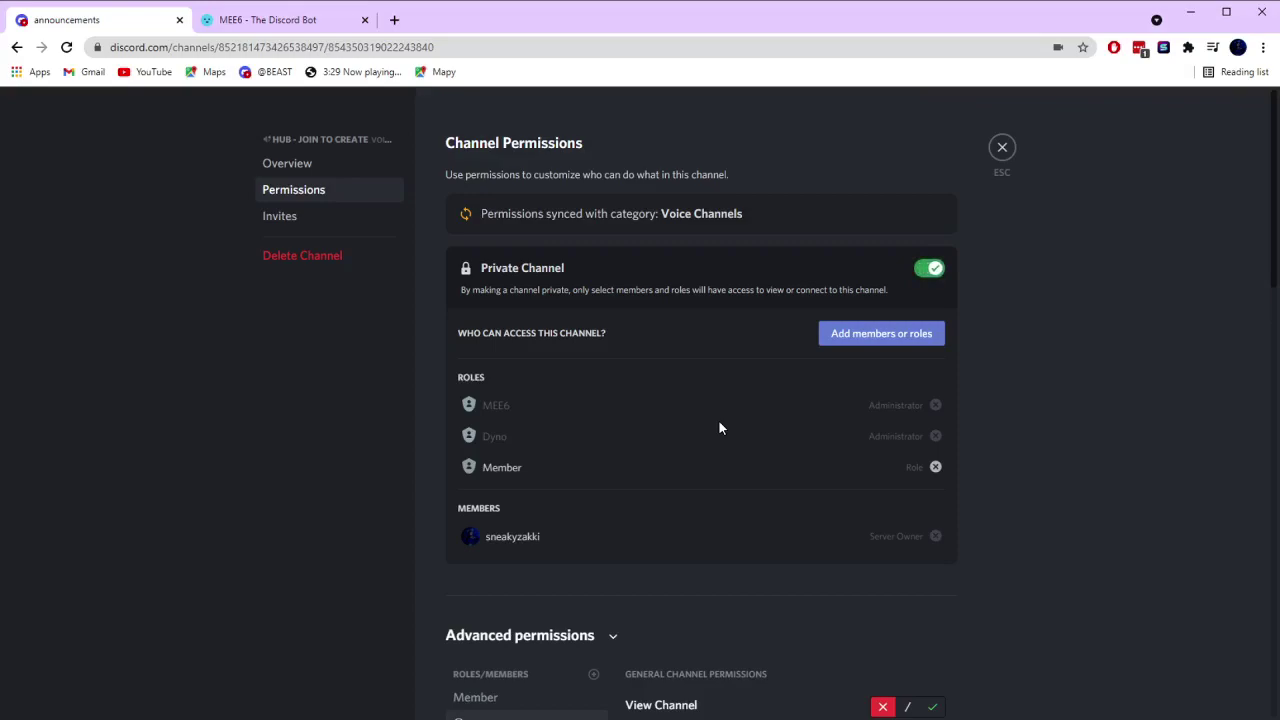
{"action": "left_click", "coordinate": [1007, 149]}
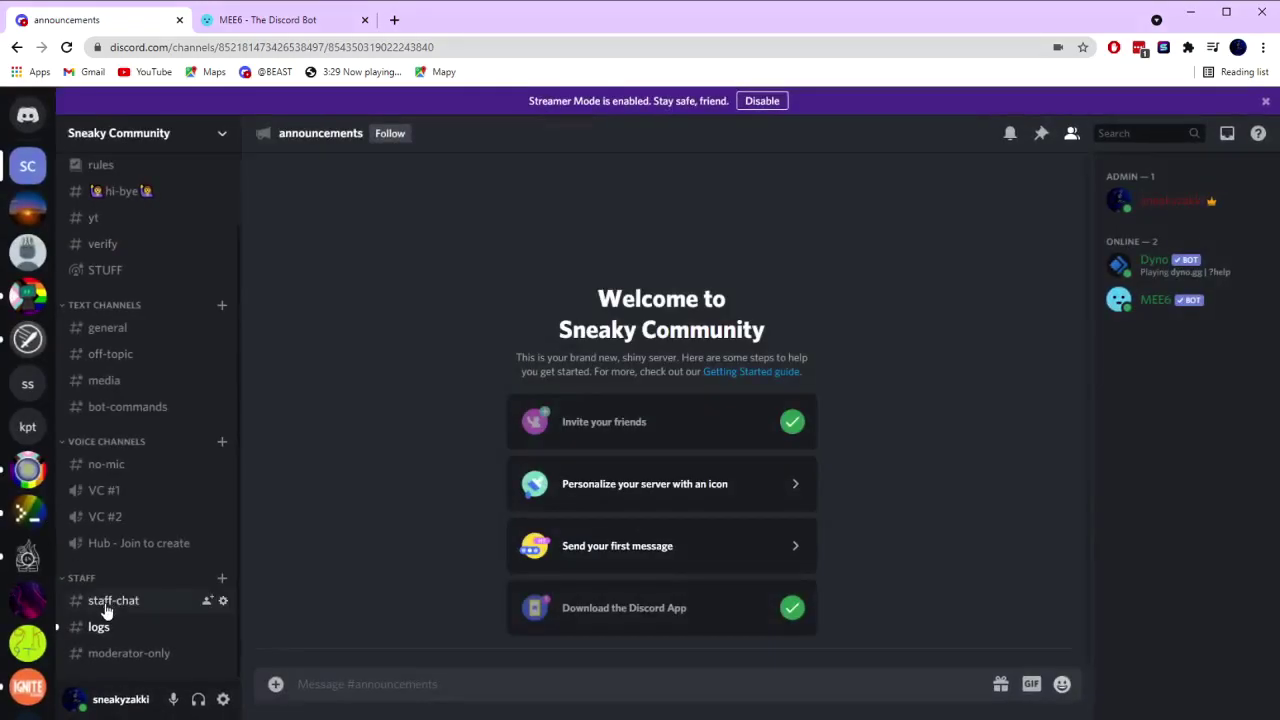
Review the logs and general channels, and close the MEE6 browser tab.
{"action": "scroll", "coordinate": [843, 586], "scroll_direction": "down", "scroll_amount": 5}
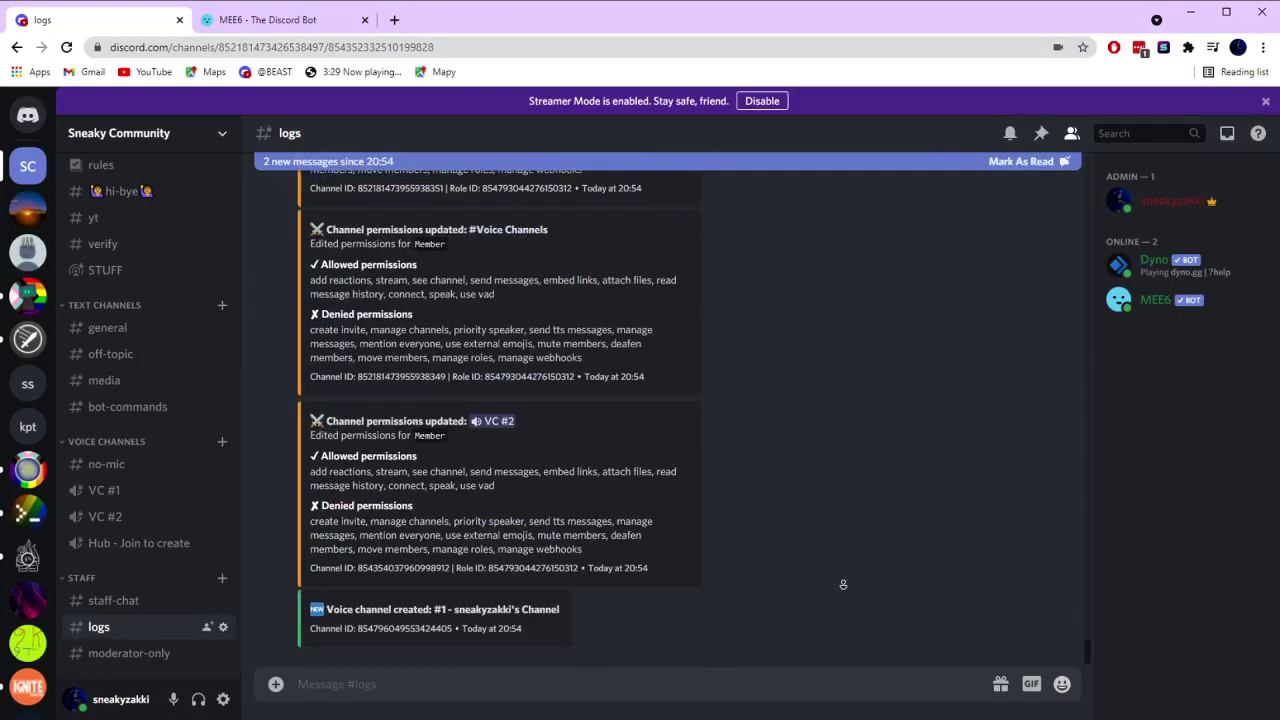
{"action": "left_click", "coordinate": [122, 333]}
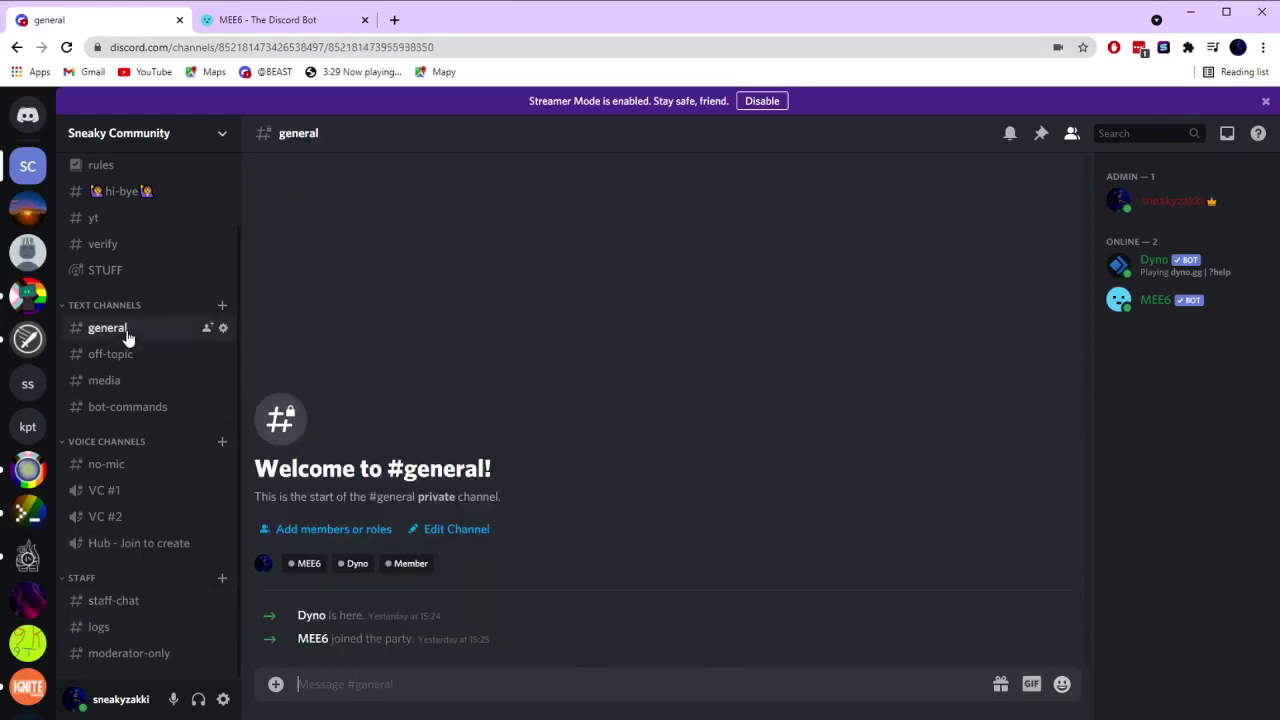
{"action": "scroll", "coordinate": [234, 472], "scroll_direction": "up", "scroll_amount": 3}
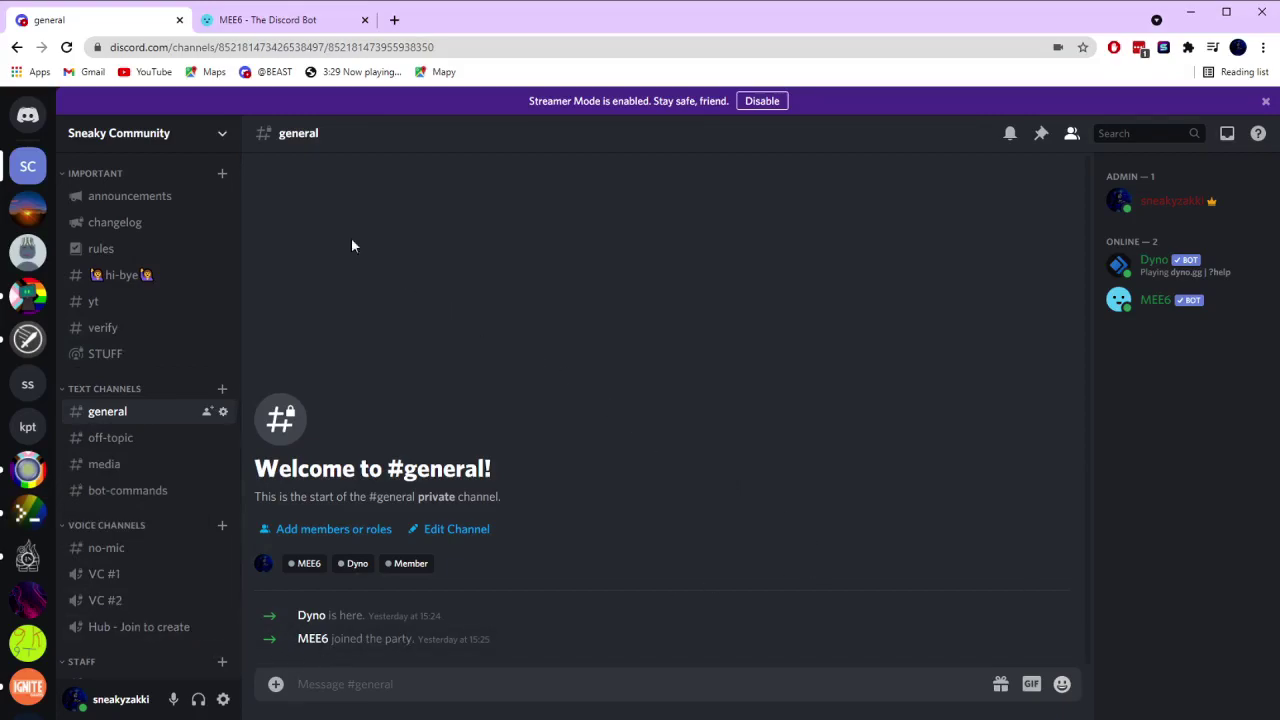
{"action": "left_click", "coordinate": [364, 20]}
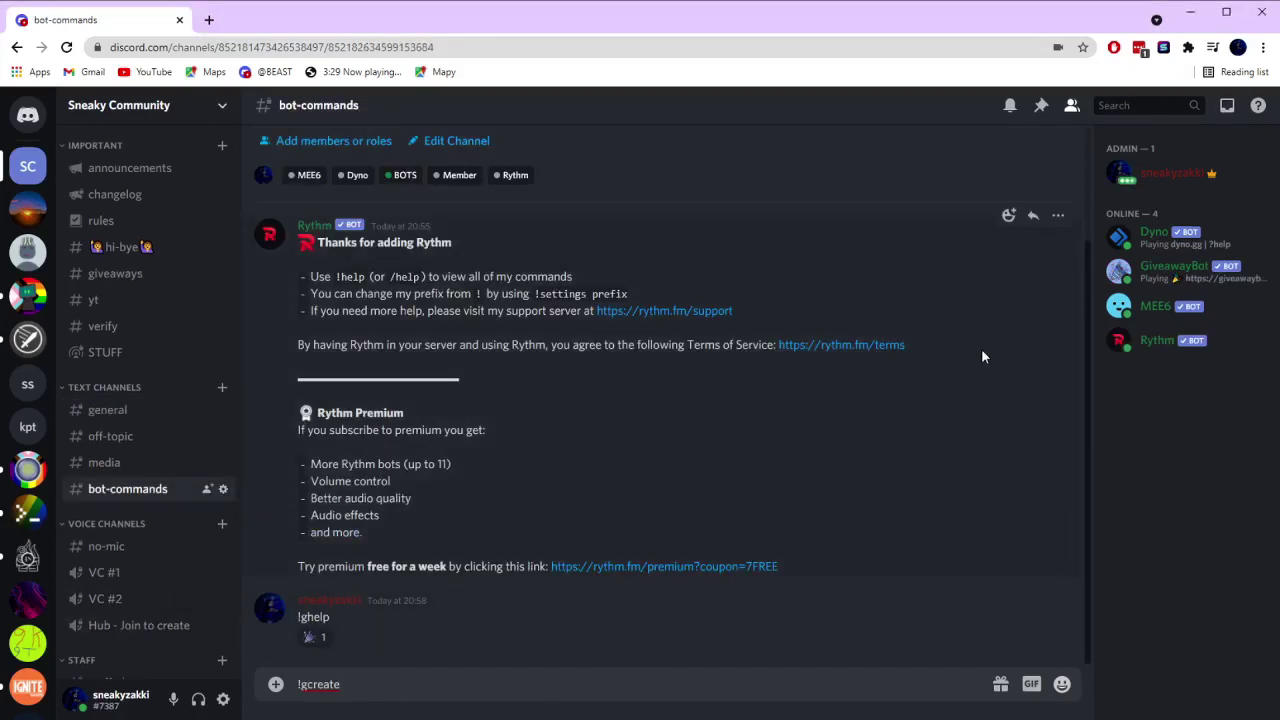
View the Rythm and GiveawayBot profiles from the member list.
{"action": "left_click", "coordinate": [1152, 346]}
{"action": "left_click", "coordinate": [1167, 272]}
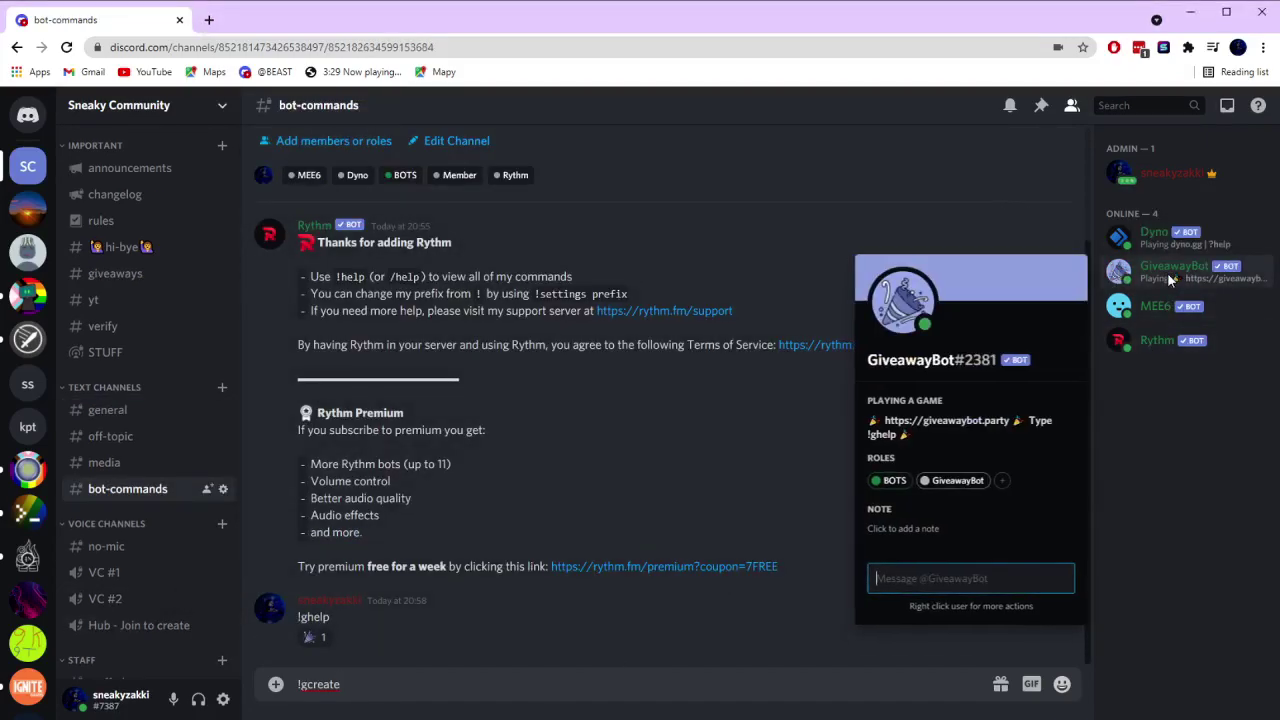
{"action": "left_click", "coordinate": [412, 717]}
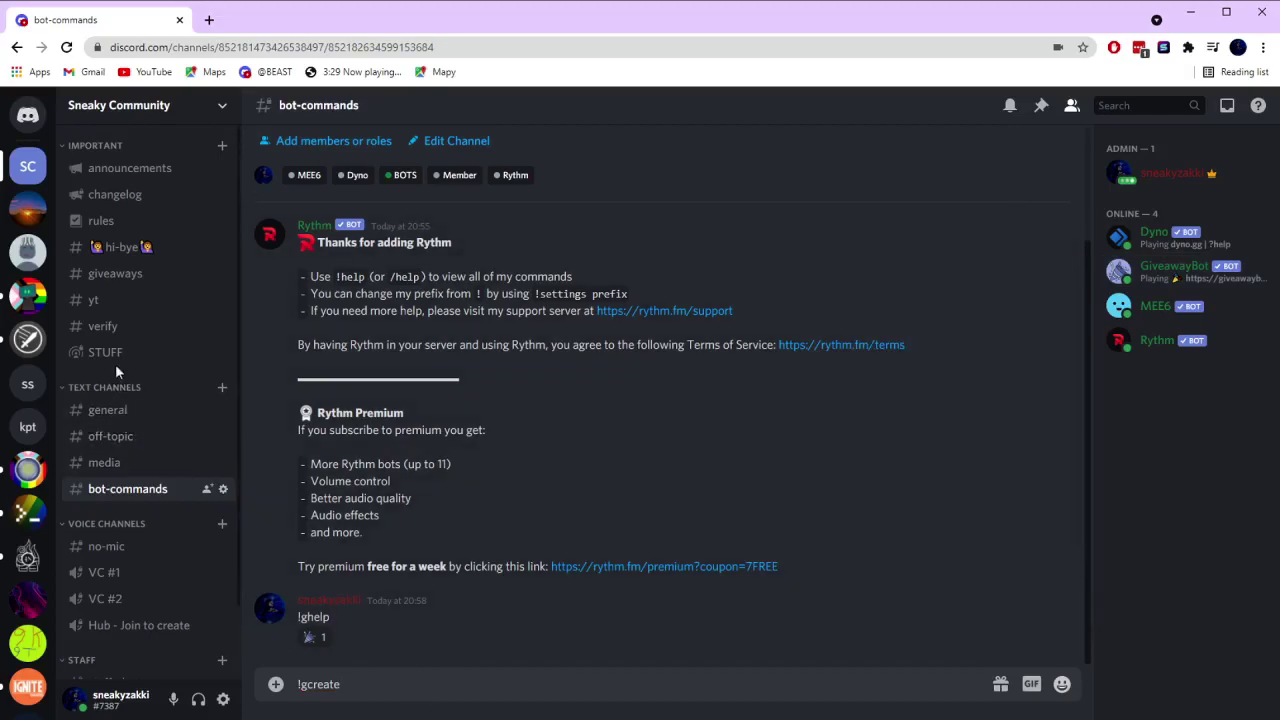
{"action": "key", "text": "Return"}
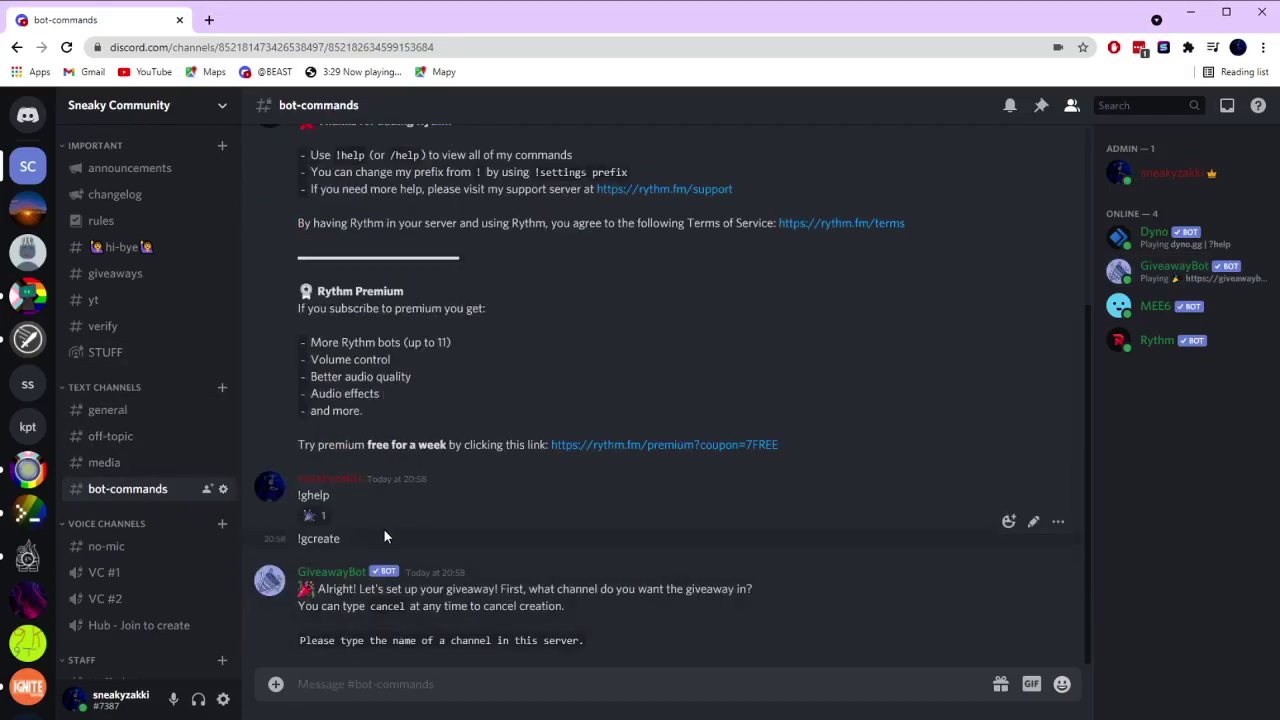
{"action": "type", "text": "#giveaways"}
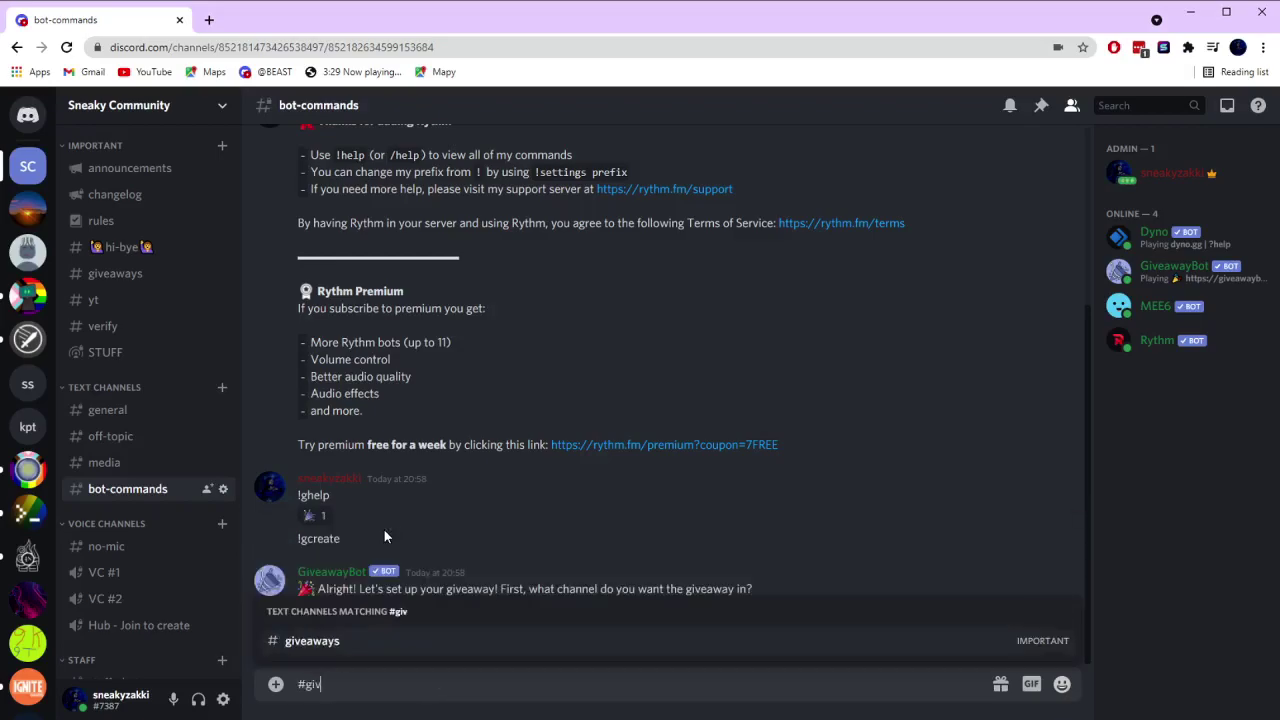
{"action": "key", "text": "Return"}
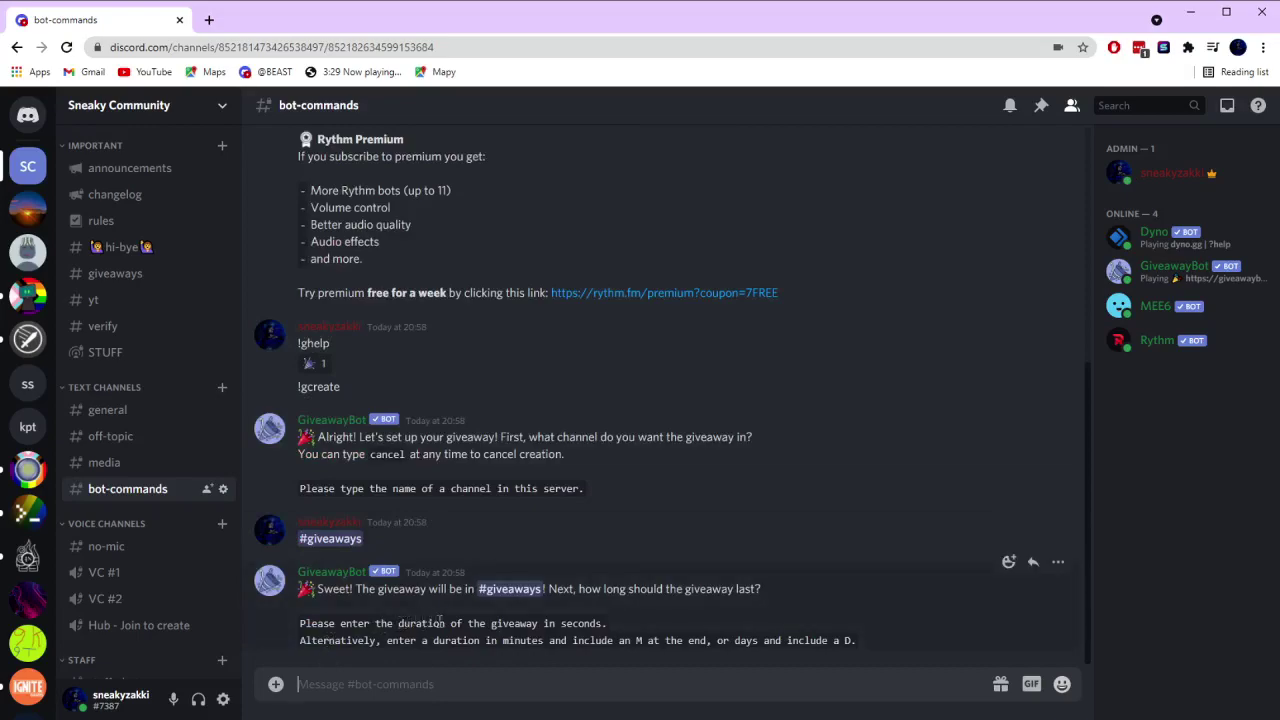
{"action": "left_click_drag", "start_coordinate": [455, 623], "coordinate": [632, 629]}
{"action": "left_click_drag", "start_coordinate": [370, 641], "coordinate": [822, 642]}
{"action": "left_click", "coordinate": [790, 676]}
{"action": "type", "text": "7D"}
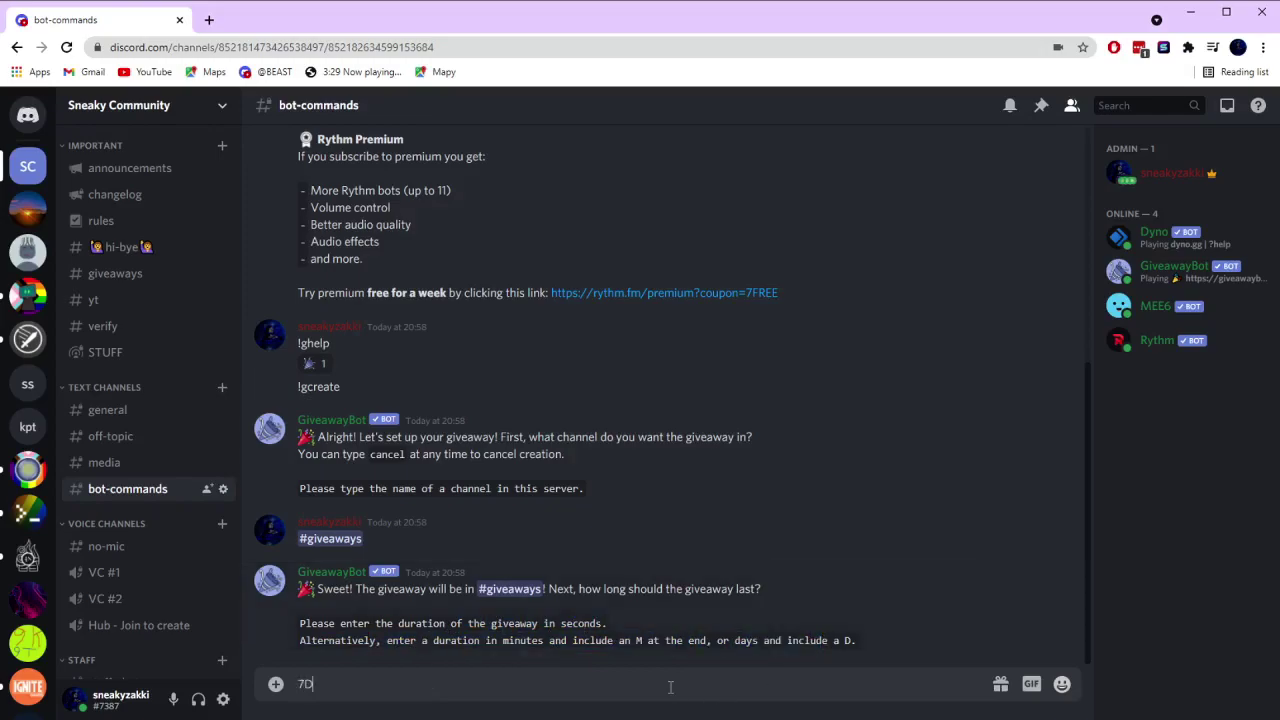
{"action": "key", "text": "Return"}
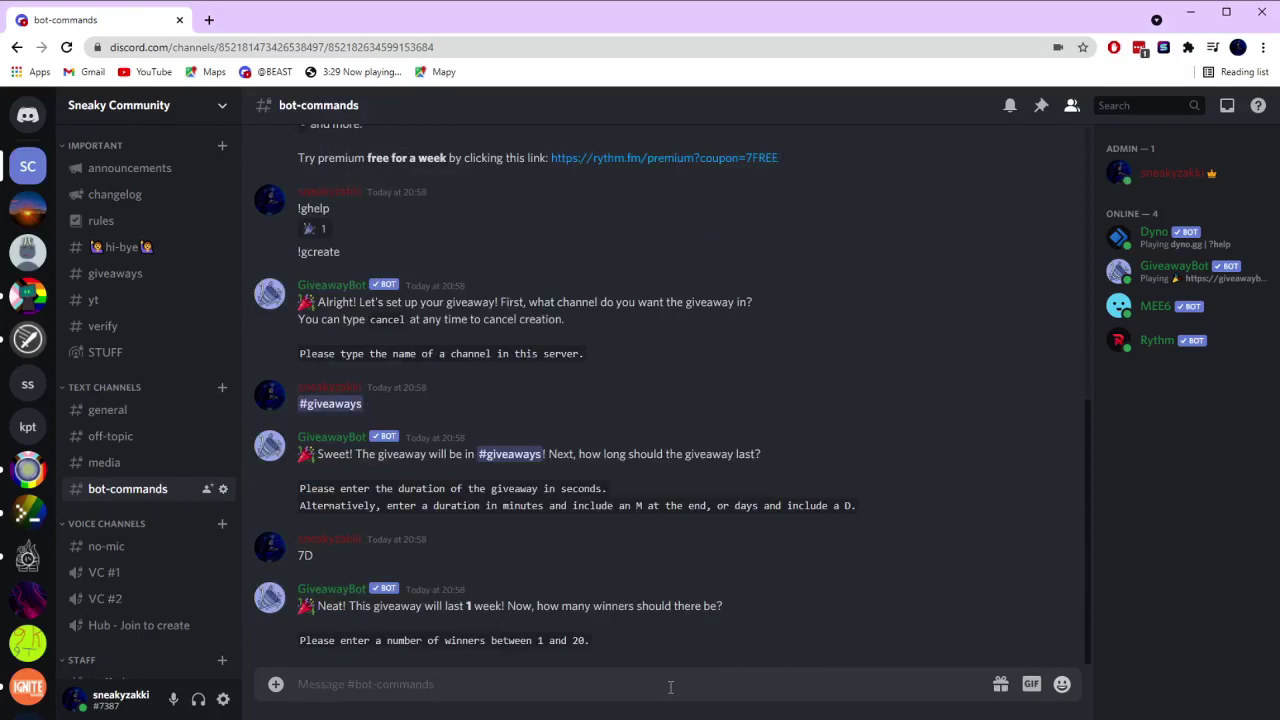
{"action": "type", "text": "1"}
{"action": "key", "text": "Return"}
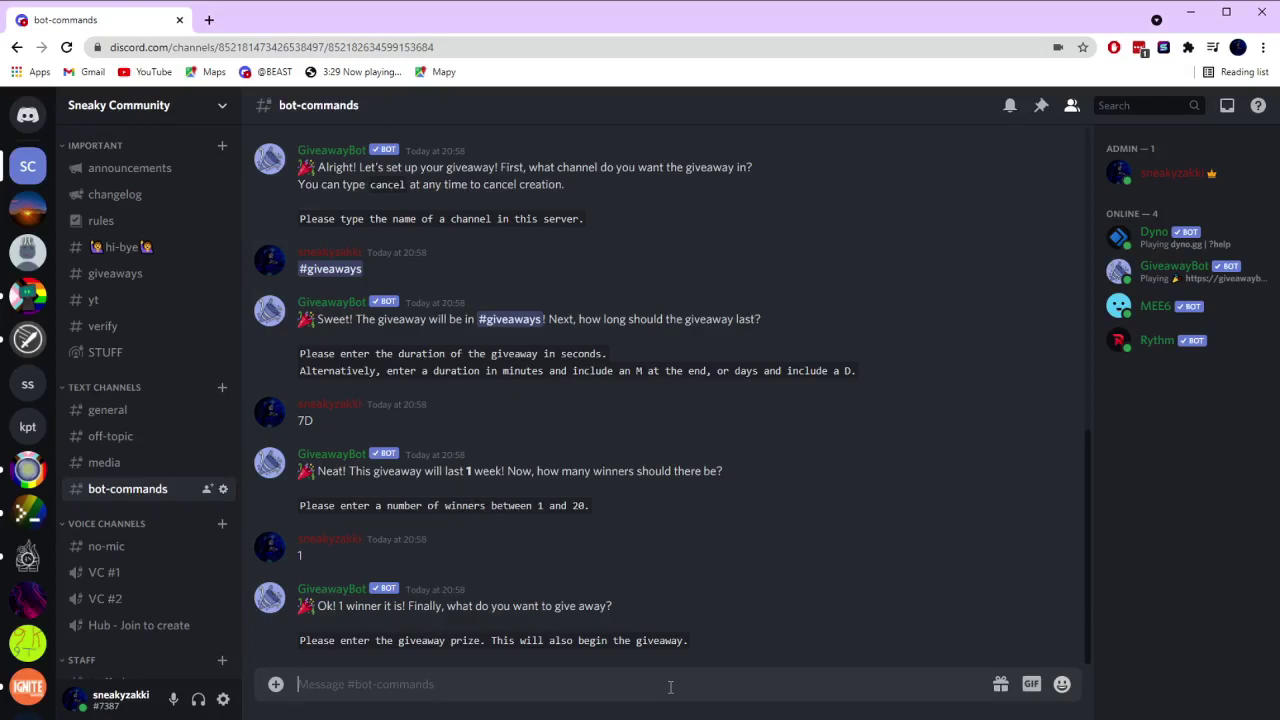
{"action": "type", "text": "!gcancel"}
{"action": "key", "text": "Return"}
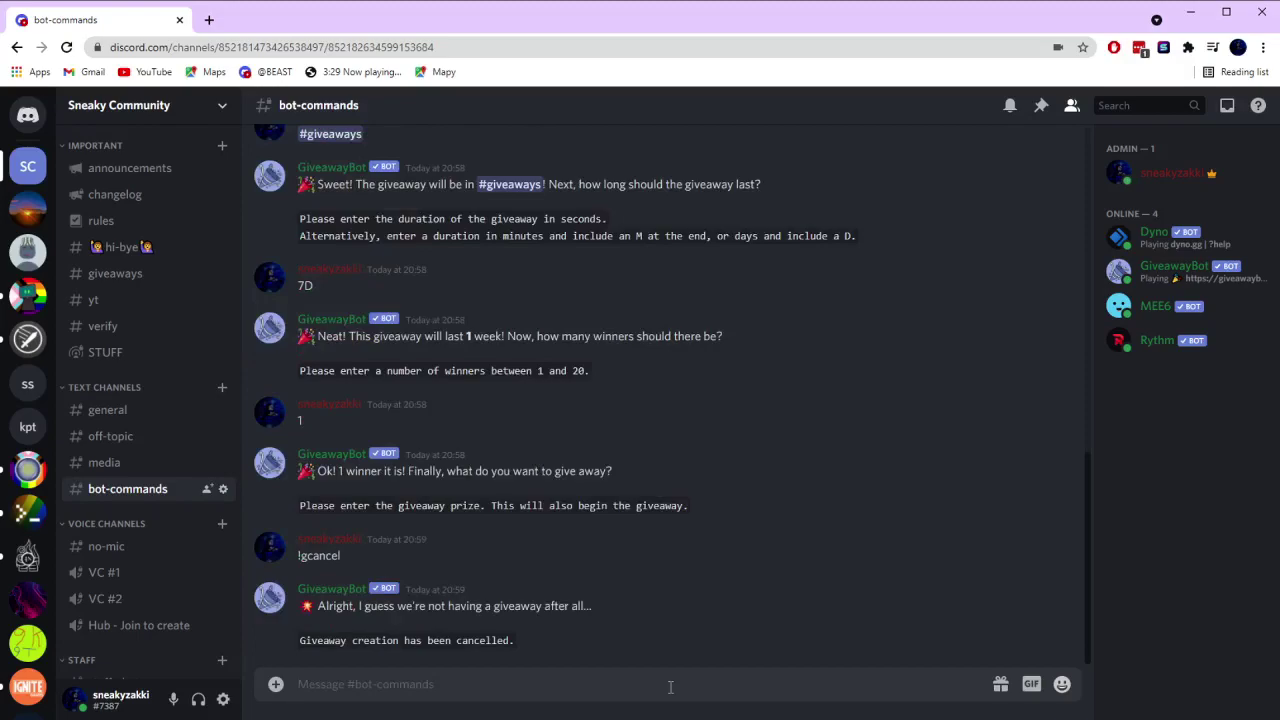
Create a giveaway with !gcreate in #giveaways lasting 14D with 1 winner and prize "Full discord nitro 1 MONTH!", and view that channel.
{"action": "type", "text": "!gcreate"}
{"action": "key", "text": "Return"}
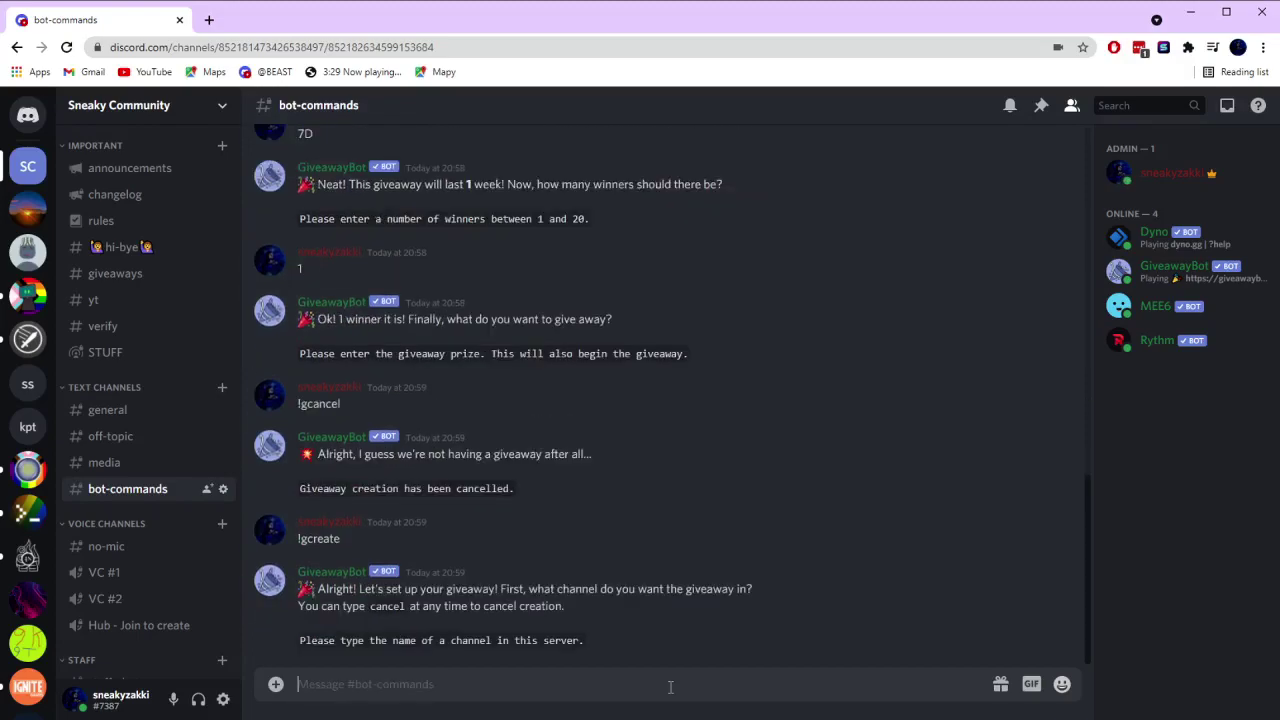
{"action": "type", "text": "#gi"}
{"action": "key", "text": "Return"}
{"action": "key", "text": "Return"}
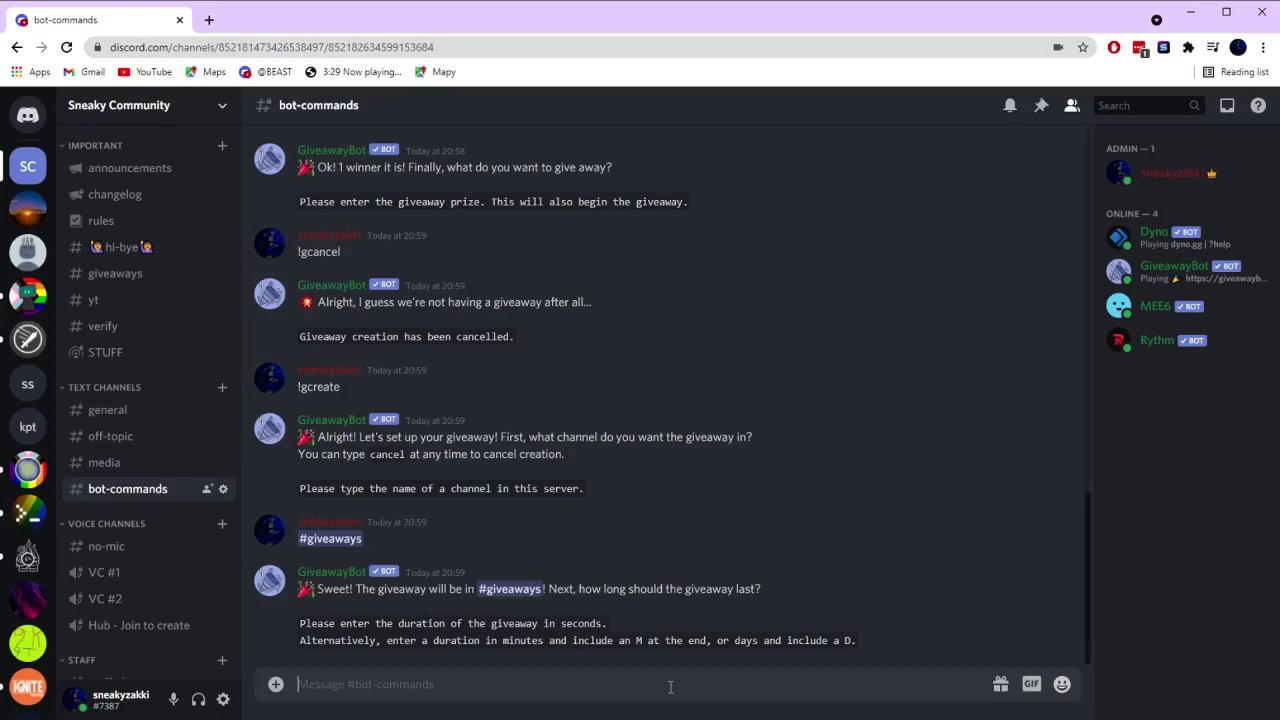
{"action": "type", "text": "14D"}
{"action": "key", "text": "Return"}
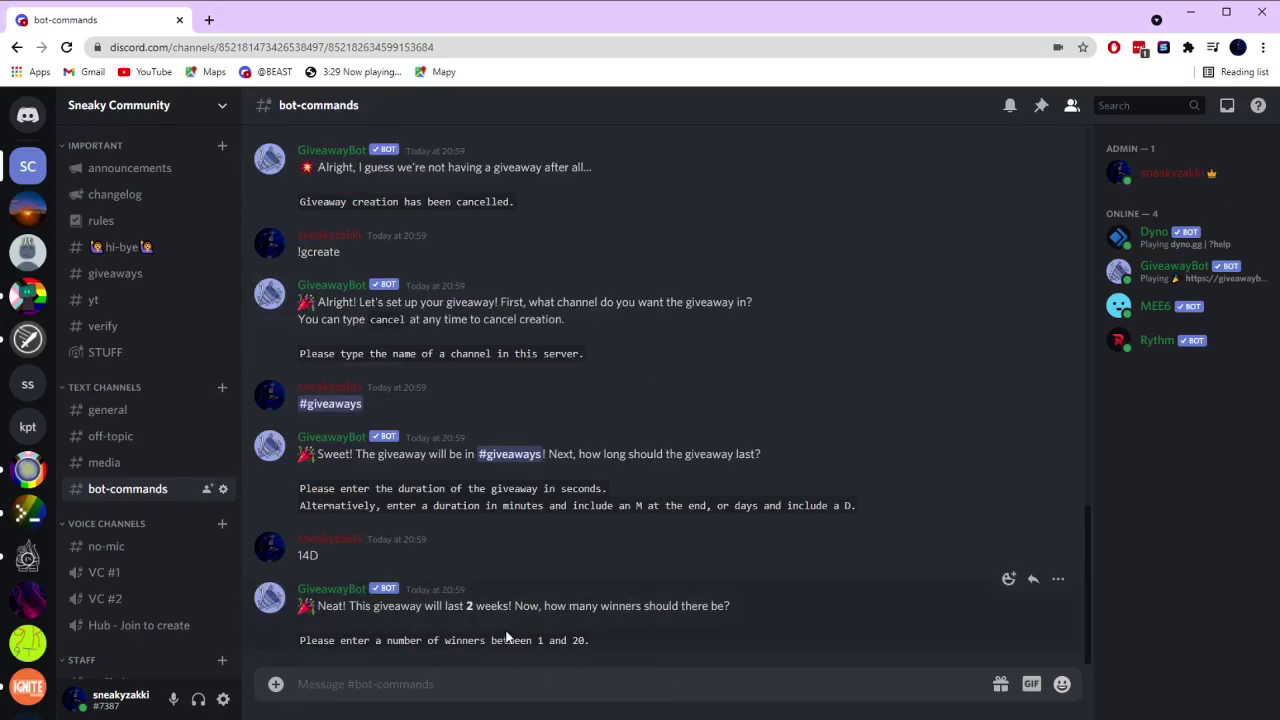
{"action": "type", "text": "1"}
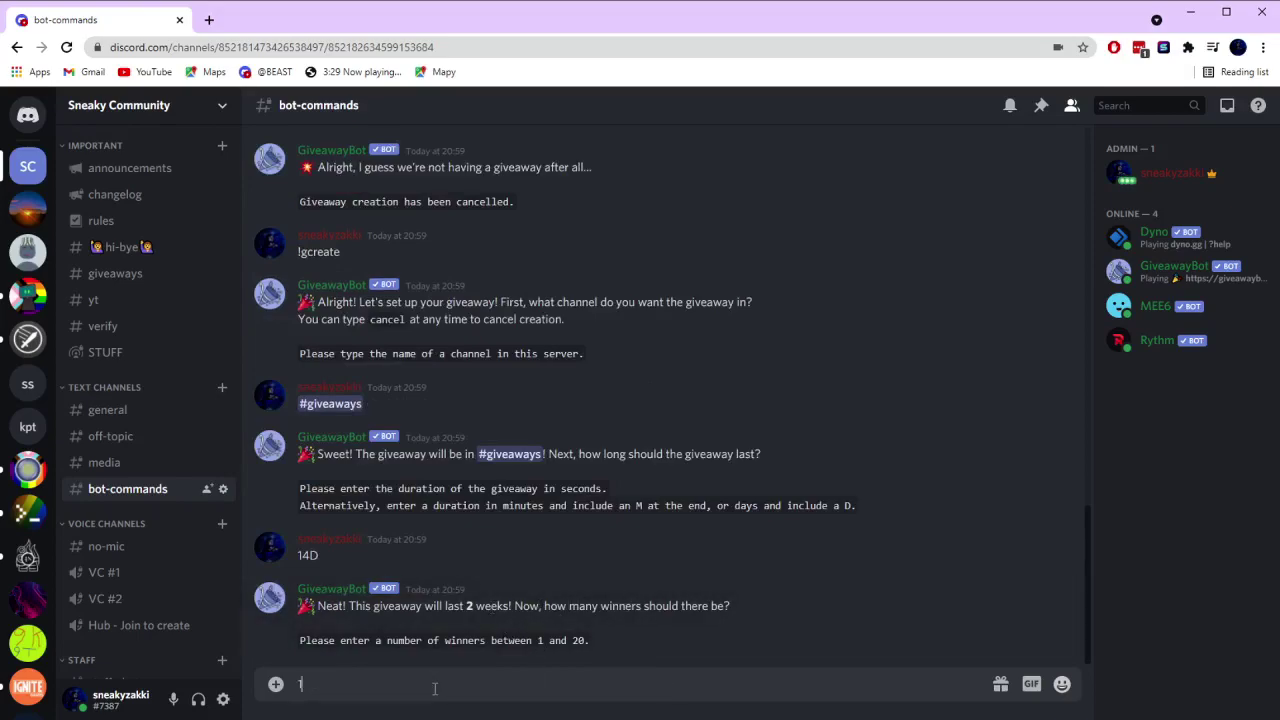
{"action": "key", "text": "Return"}
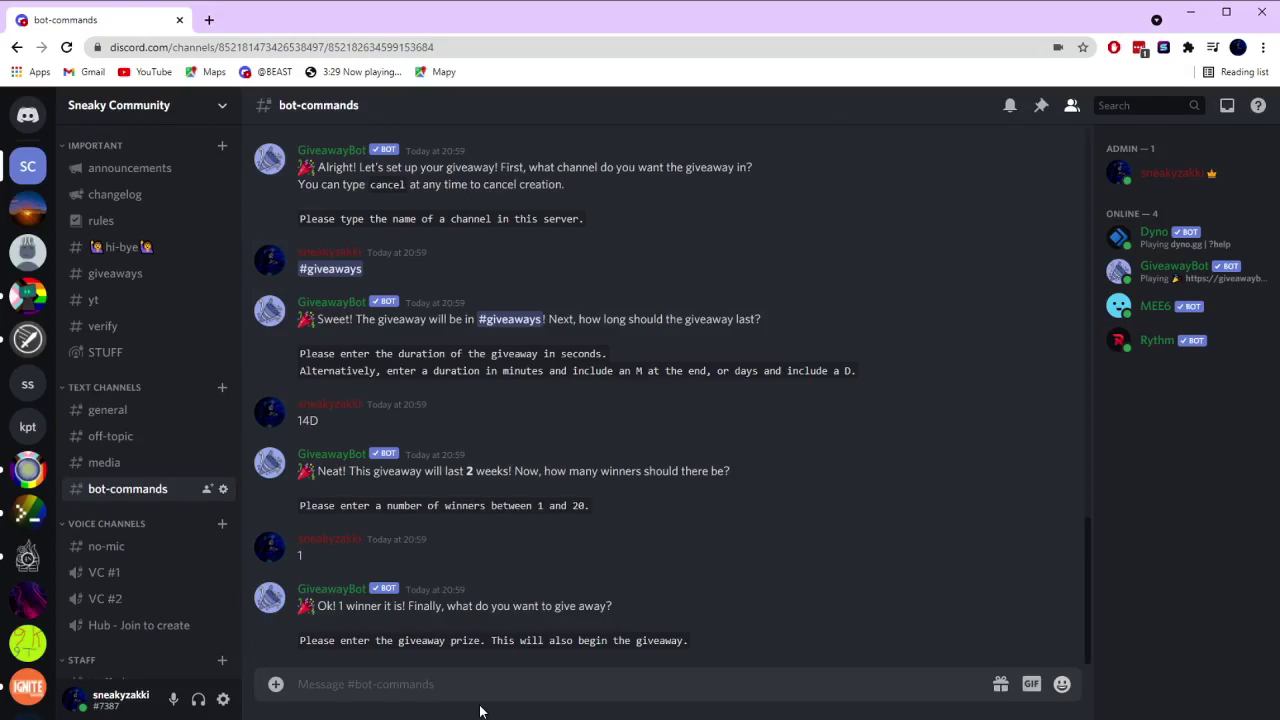
{"action": "type", "text": "Full discord nitro 1 MONTH"}
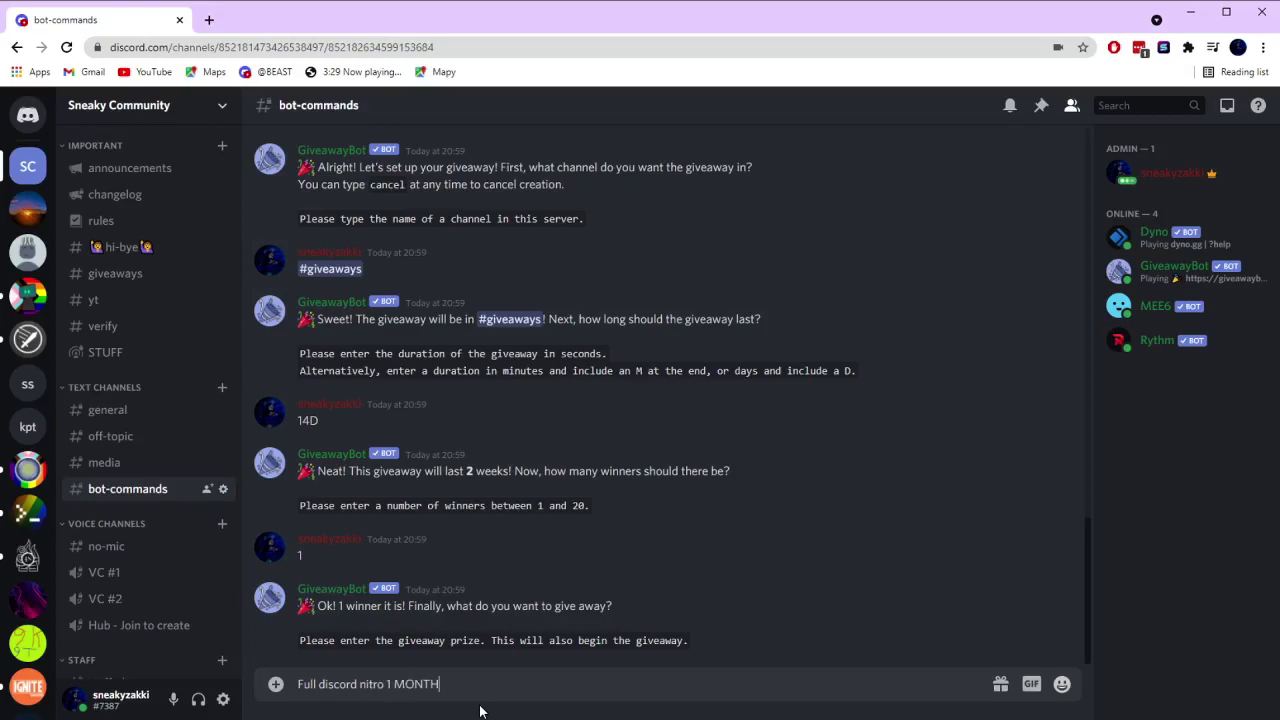
{"action": "key", "text": "Return"}
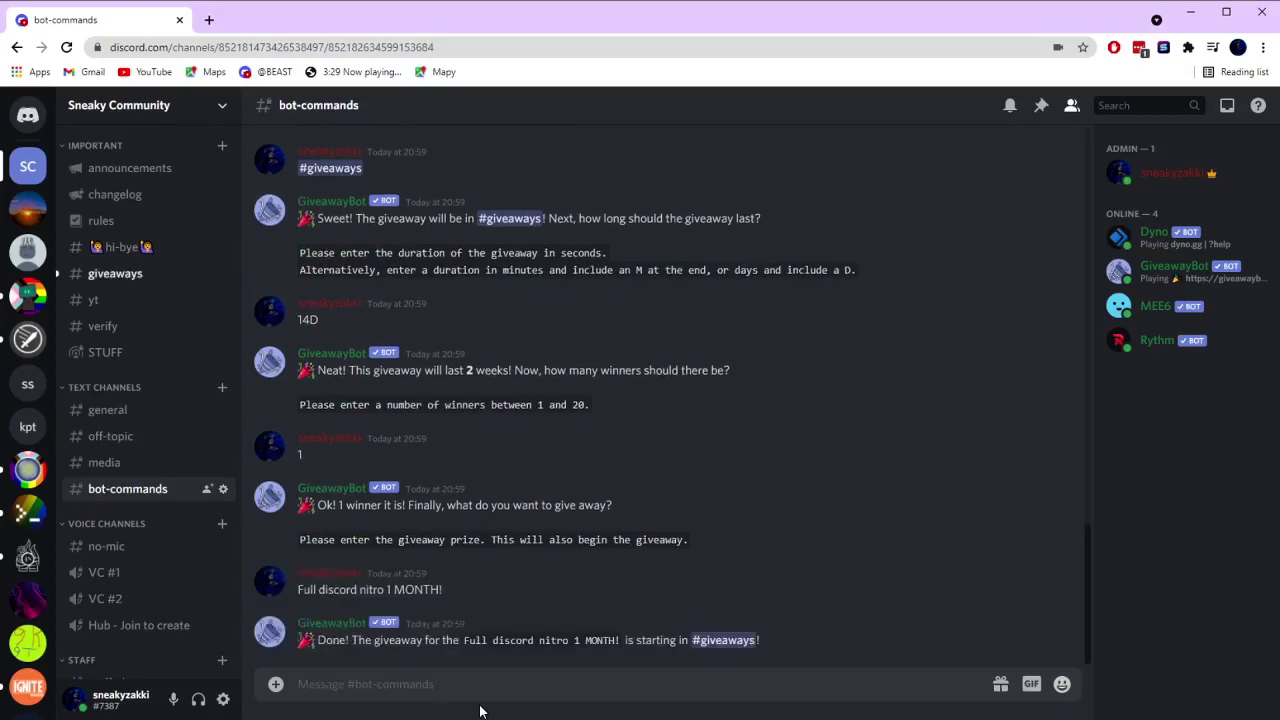
{"action": "left_click", "coordinate": [115, 273]}
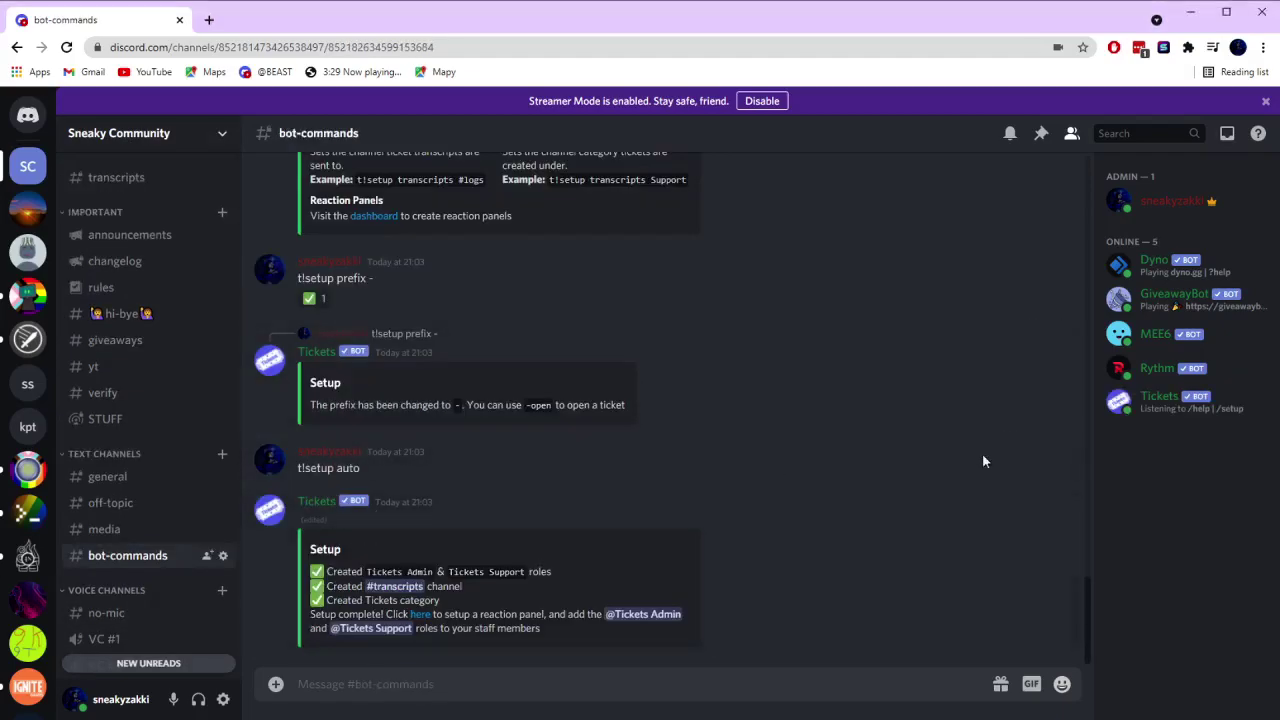
View the Tickets bot's profile and review its setup options and prefix change in bot-commands.
{"action": "left_click", "coordinate": [1150, 412]}
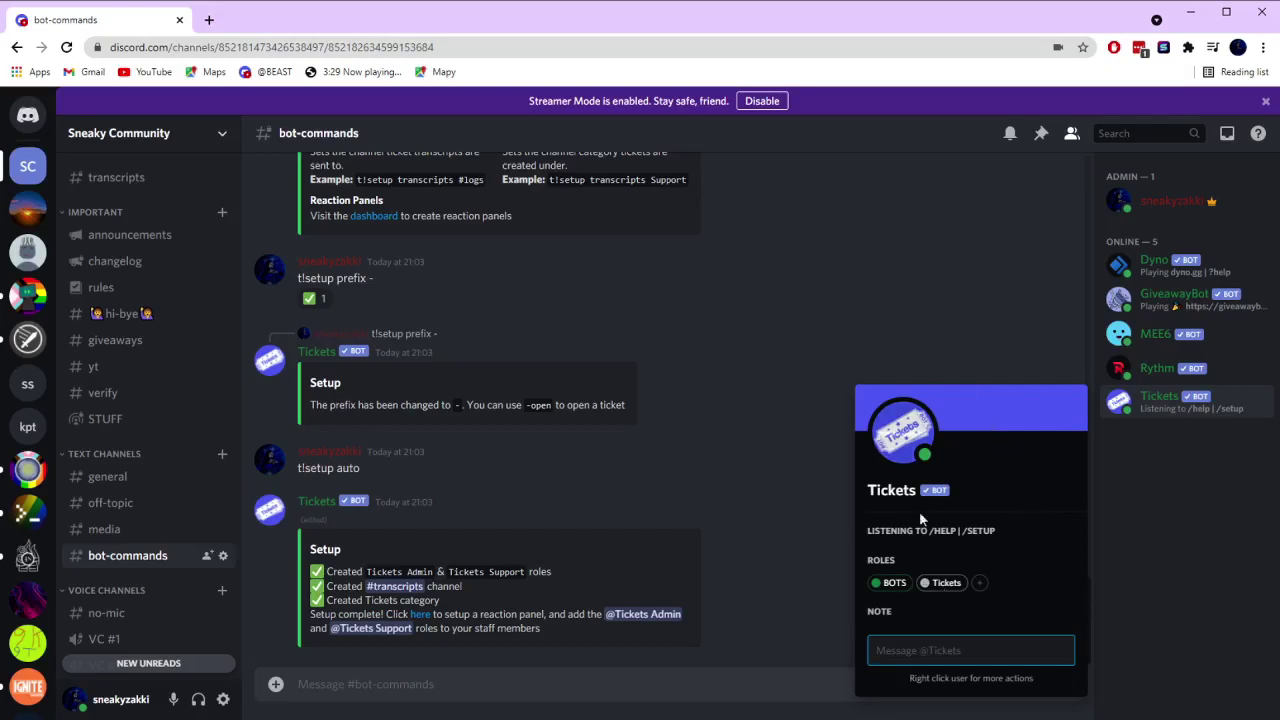
{"action": "left_click", "coordinate": [714, 446]}
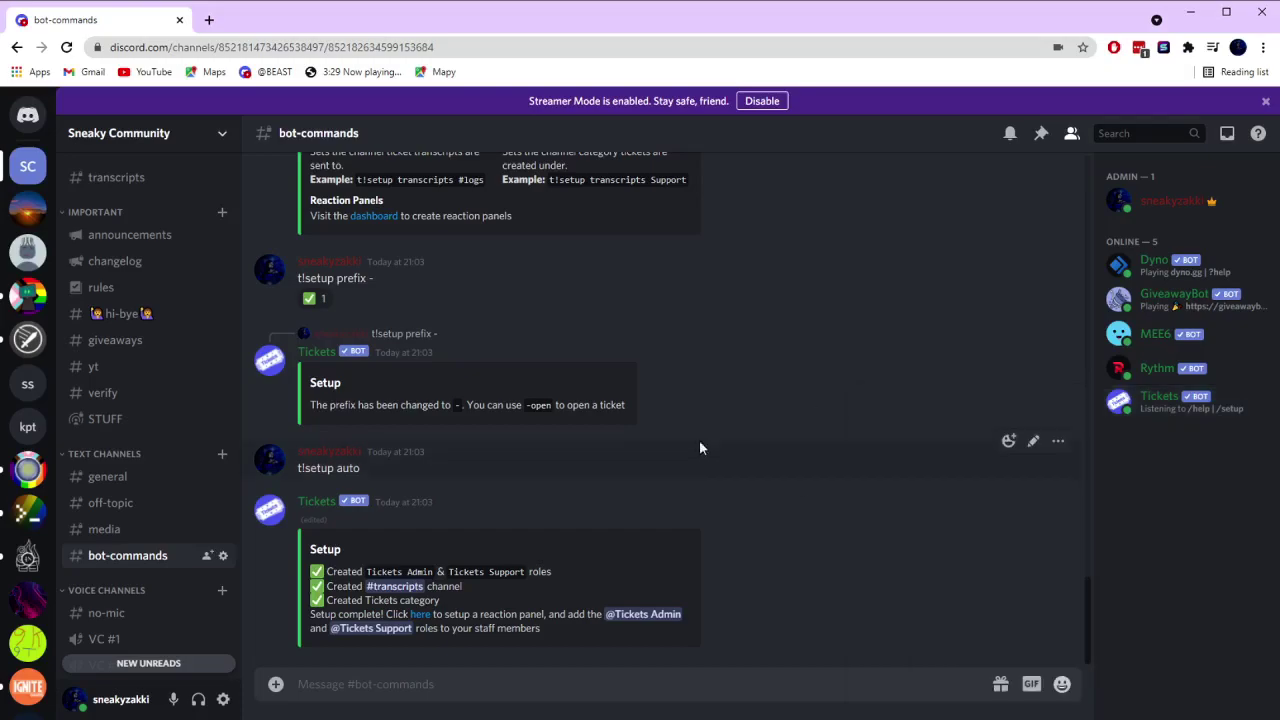
{"action": "scroll", "coordinate": [510, 381], "scroll_direction": "up", "scroll_amount": 2}
{"action": "scroll", "coordinate": [380, 395], "scroll_direction": "up", "scroll_amount": 2}
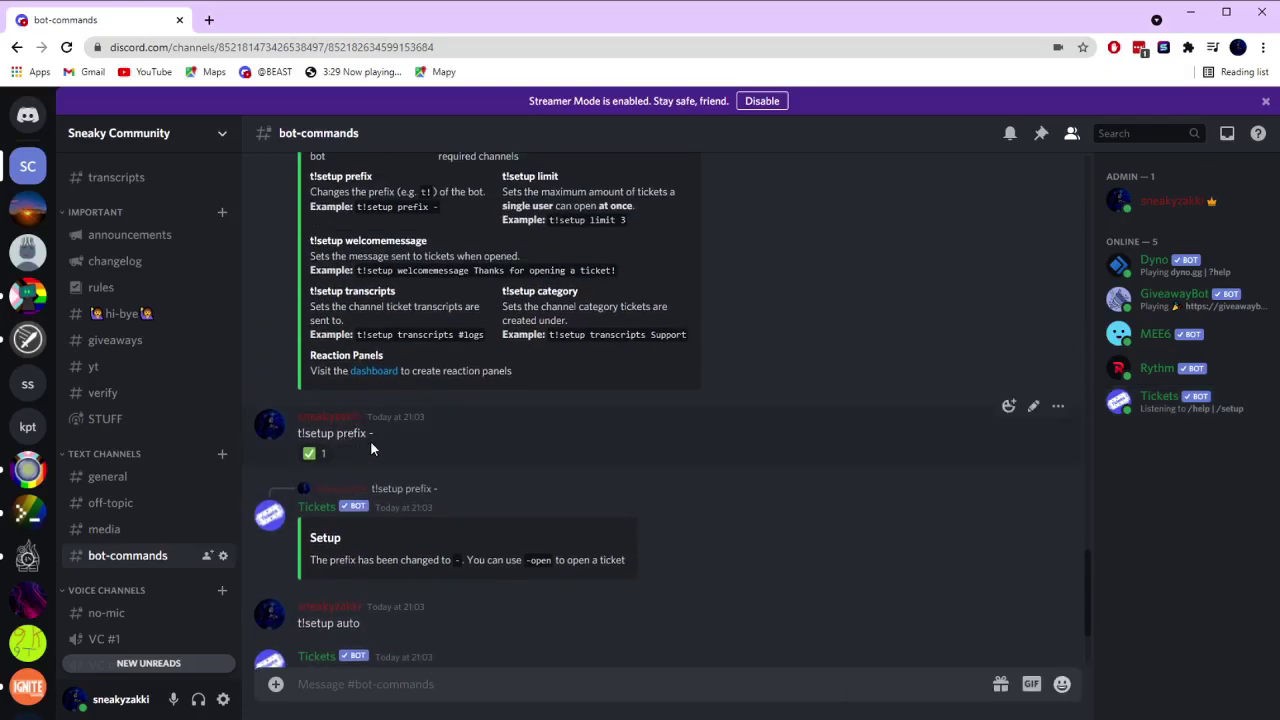
{"action": "scroll", "coordinate": [439, 477], "scroll_direction": "down", "scroll_amount": 4}
{"action": "left_click_drag", "start_coordinate": [398, 404], "coordinate": [588, 404]}
{"action": "left_click", "coordinate": [446, 481]}
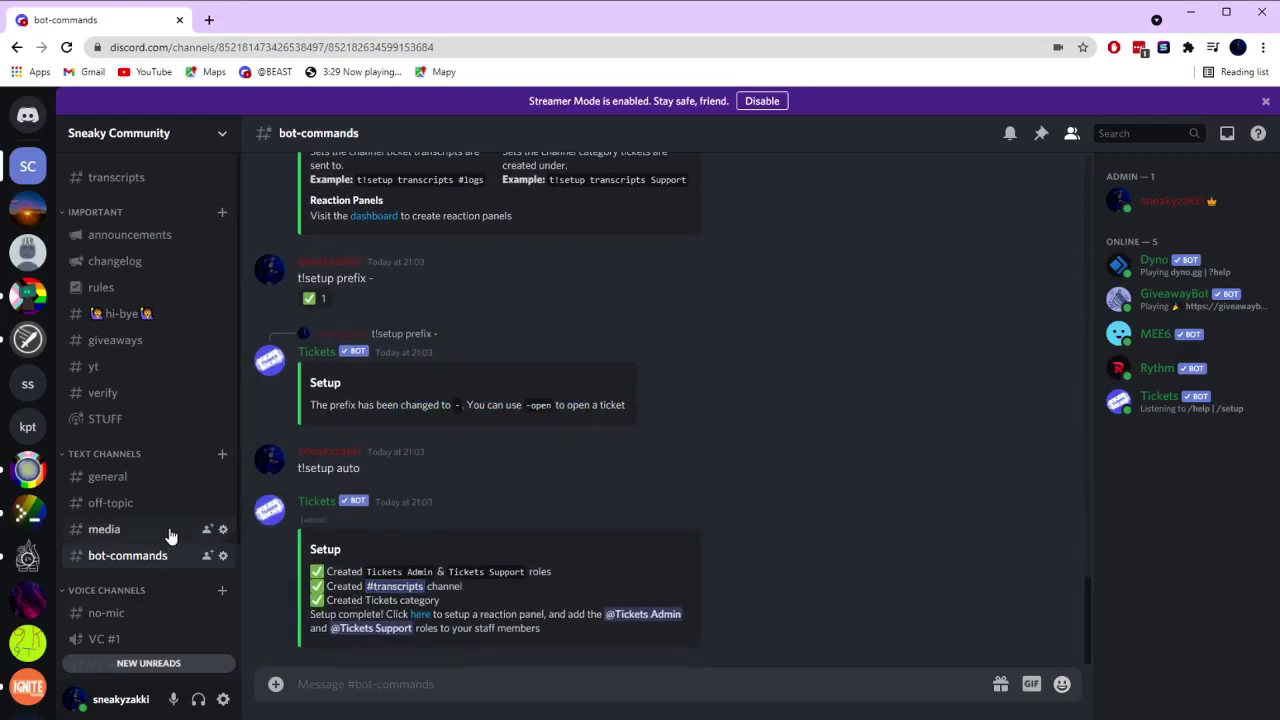
Review the logs and transcripts channels and return to bot-commands.
{"action": "scroll", "coordinate": [113, 480], "scroll_direction": "down", "scroll_amount": 2}
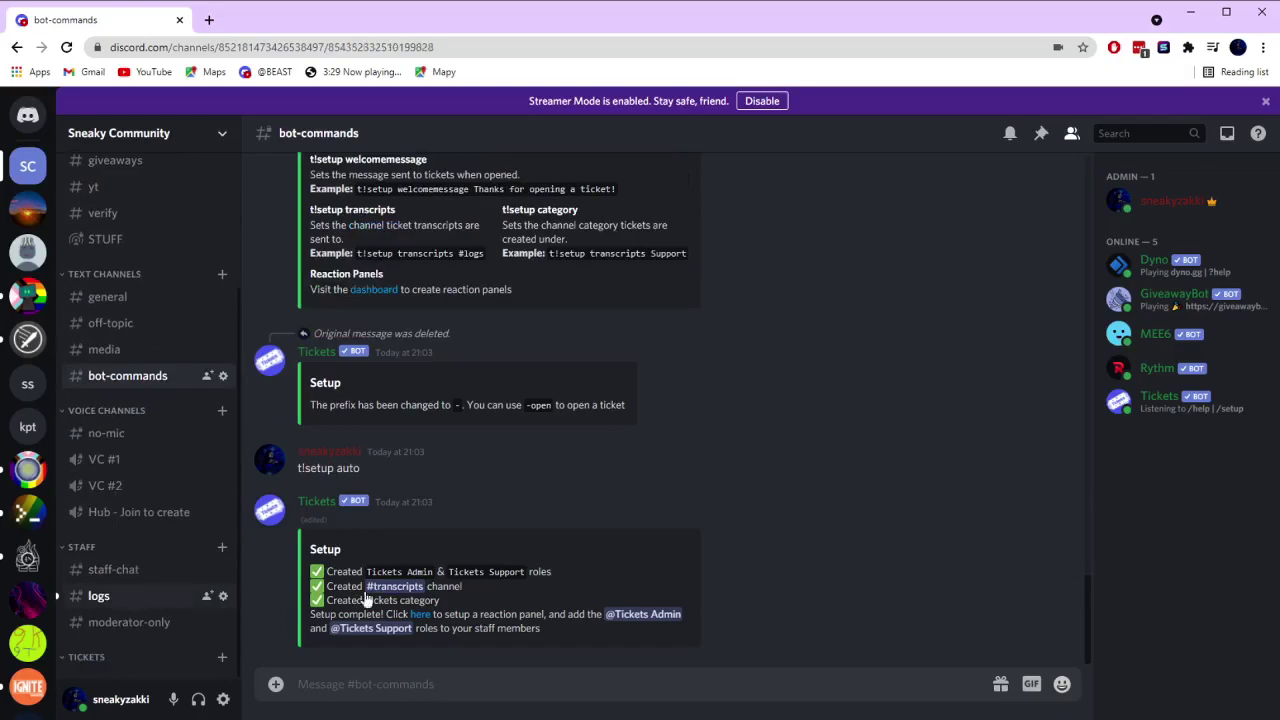
{"action": "left_click", "coordinate": [98, 595]}
{"action": "scroll", "coordinate": [120, 514], "scroll_direction": "up", "scroll_amount": 3}
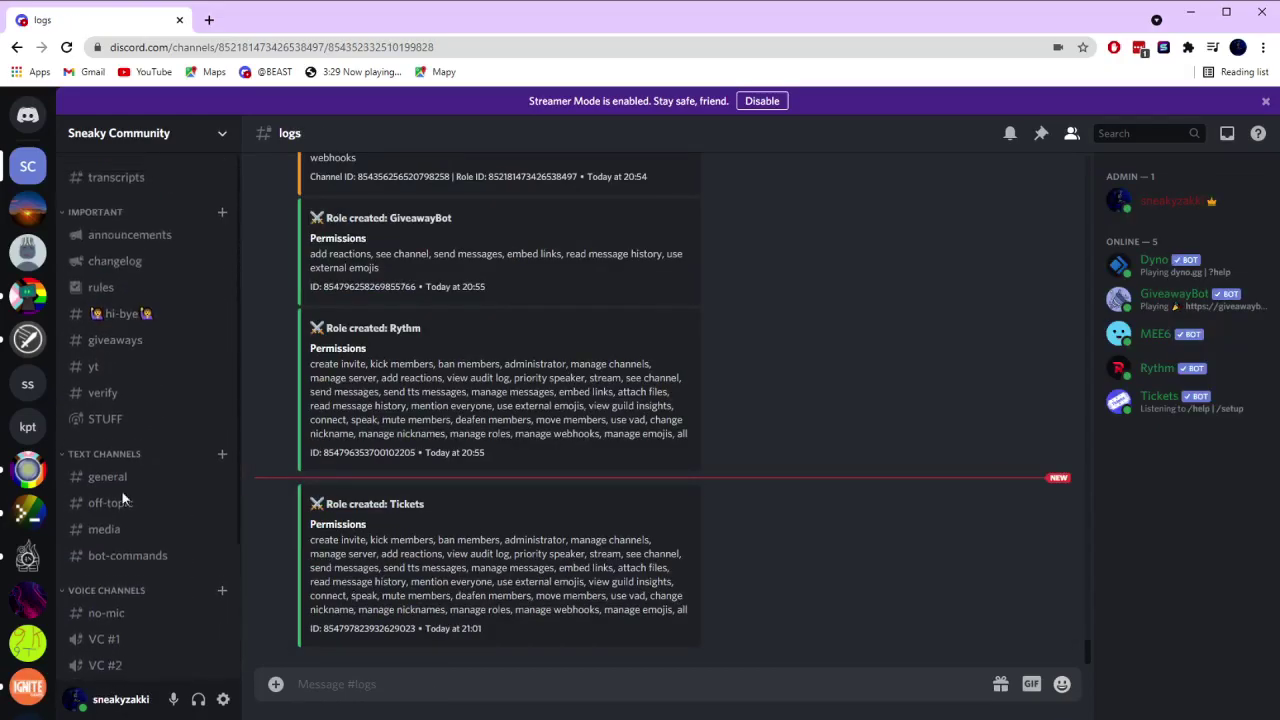
{"action": "left_click", "coordinate": [140, 178]}
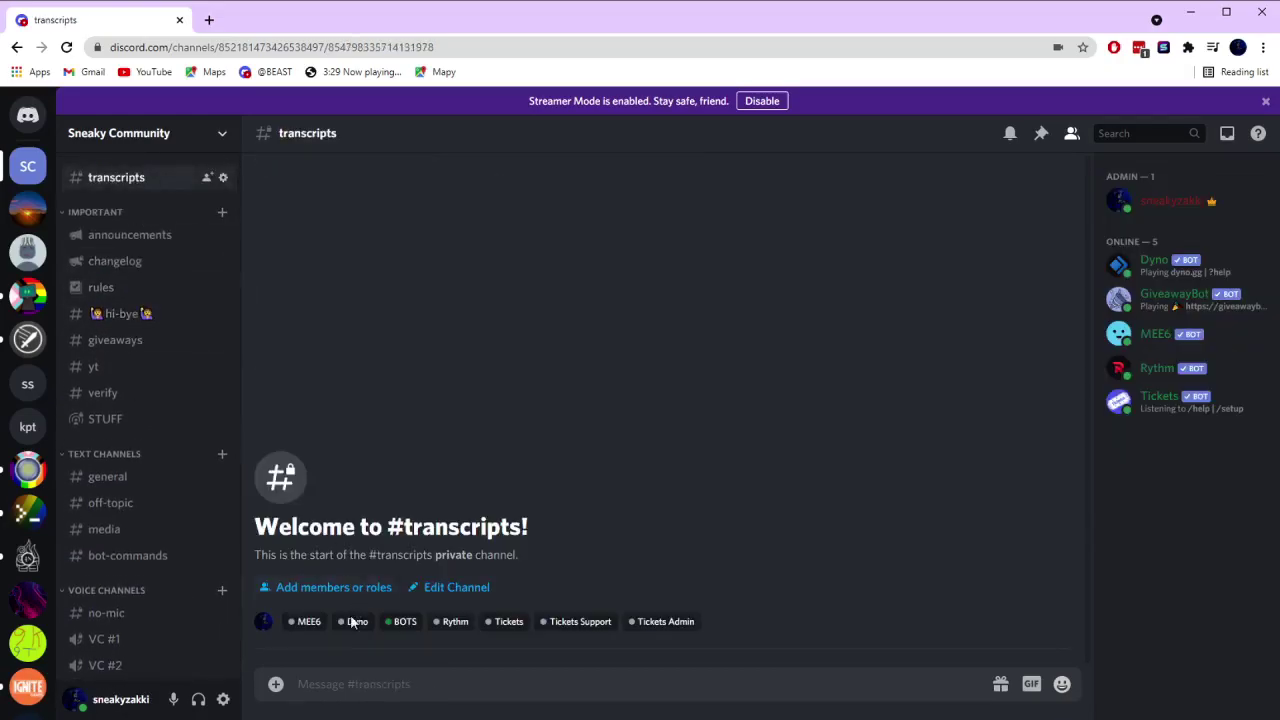
{"action": "left_click", "coordinate": [128, 556]}
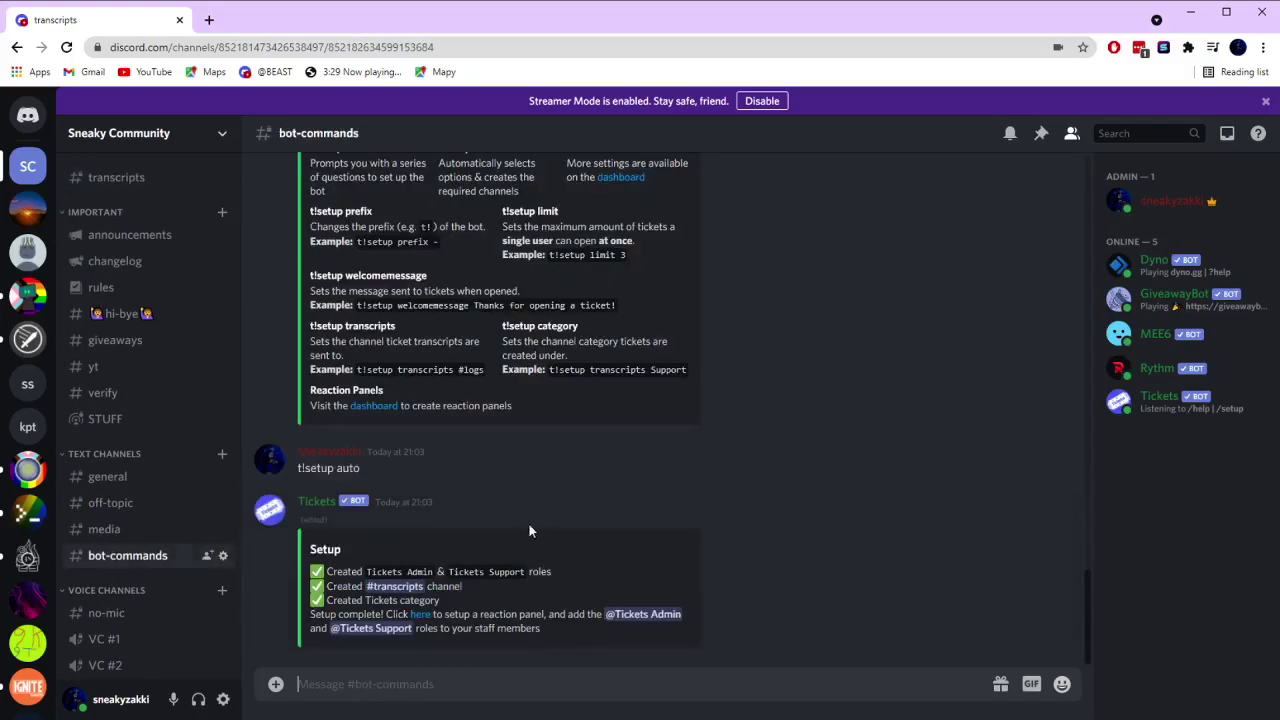
Examine the roles, channel and category listed in the Tickets bot's automatic setup message.
{"action": "left_click_drag", "start_coordinate": [360, 571], "coordinate": [420, 572]}
{"action": "left_click", "coordinate": [471, 572]}
{"action": "left_click_drag", "start_coordinate": [498, 572], "coordinate": [520, 585]}
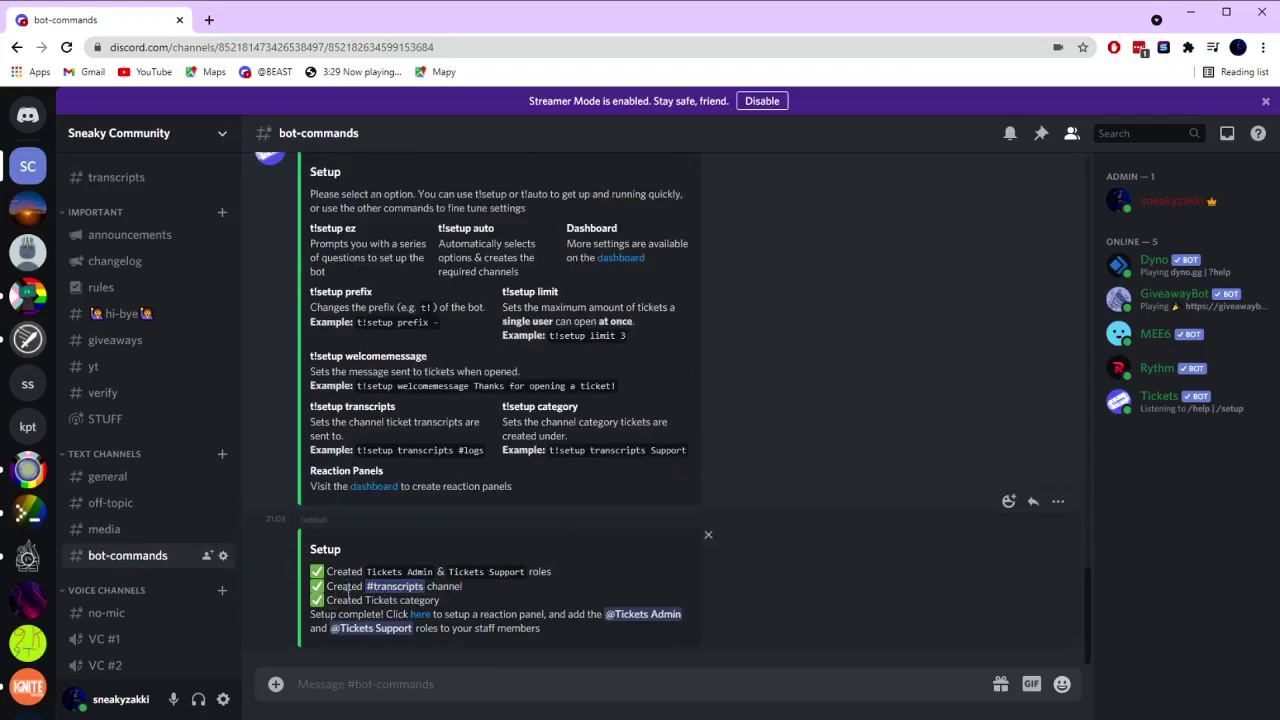
{"action": "left_click_drag", "start_coordinate": [350, 596], "coordinate": [466, 590]}
{"action": "left_click", "coordinate": [393, 614]}
{"action": "left_click_drag", "start_coordinate": [338, 614], "coordinate": [358, 615]}
Reorder the server roles so that Tickets Admin sits directly above Admin and Tickets Support directly below Admin.
{"action": "left_click", "coordinate": [212, 136]}
{"action": "left_click", "coordinate": [218, 133]}
{"action": "left_click", "coordinate": [218, 133]}
{"action": "left_click", "coordinate": [148, 233]}
{"action": "left_click", "coordinate": [306, 189]}
{"action": "scroll", "coordinate": [591, 480], "scroll_direction": "down", "scroll_amount": 3}
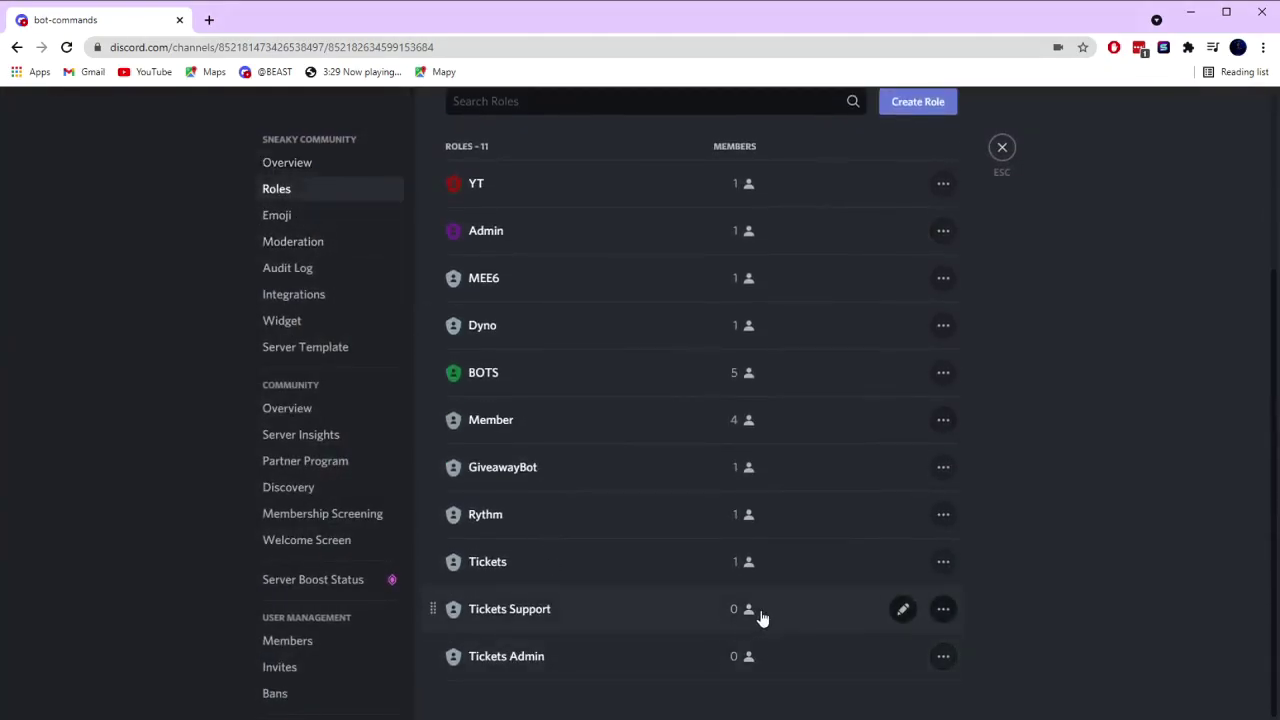
{"action": "left_click_drag", "start_coordinate": [432, 645], "coordinate": [436, 259]}
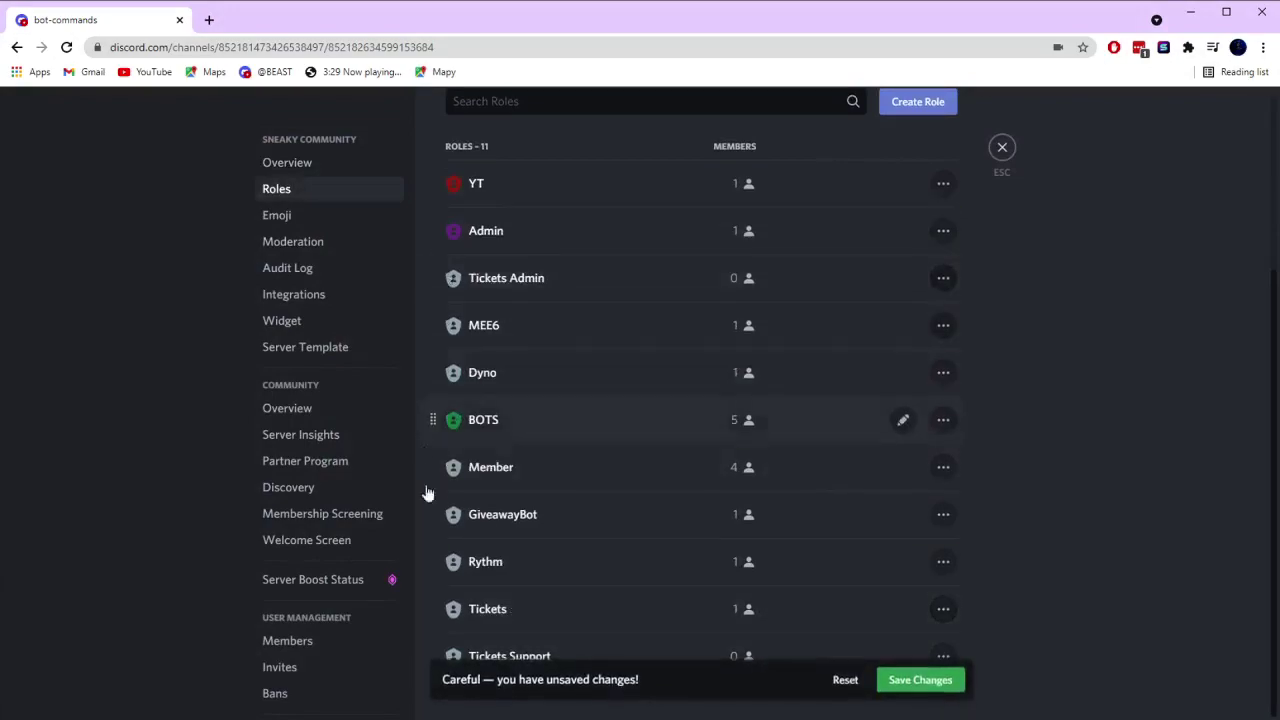
{"action": "left_click_drag", "start_coordinate": [431, 655], "coordinate": [420, 386]}
{"action": "left_click_drag", "start_coordinate": [419, 312], "coordinate": [432, 245]}
Set the Tickets Support role color to yellow, save the role changes and close the server settings.
{"action": "left_click", "coordinate": [528, 323]}
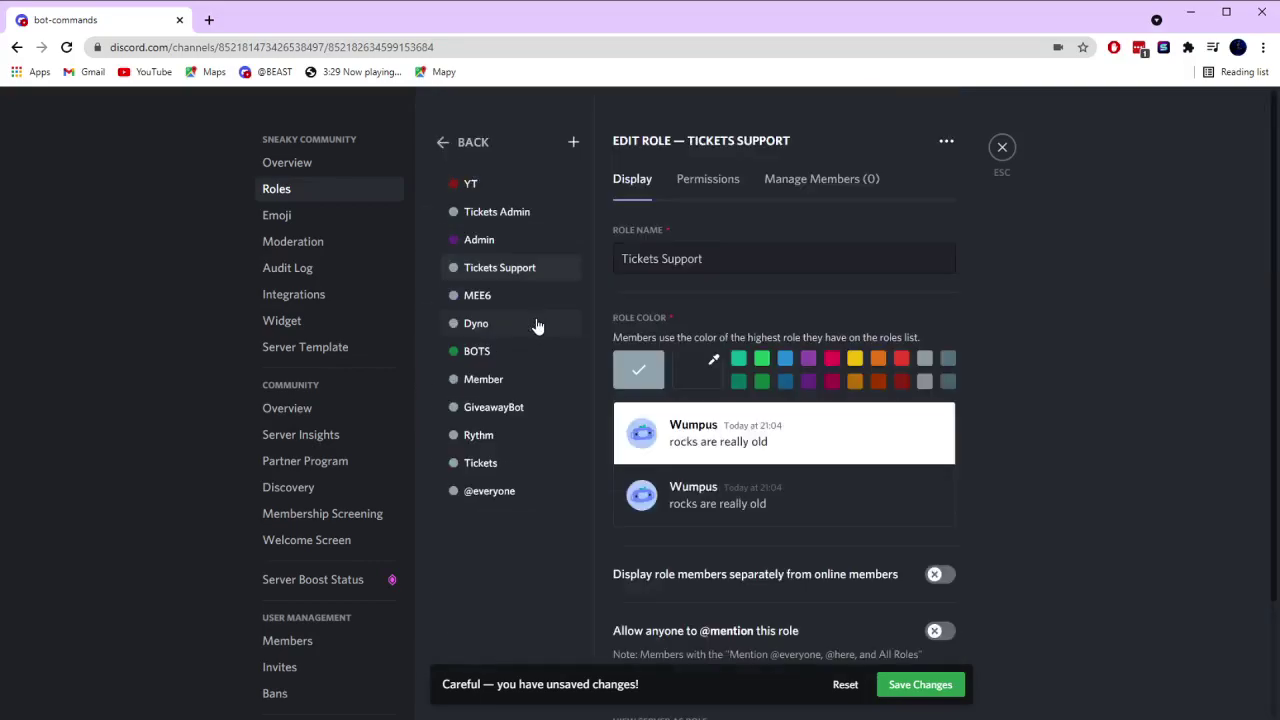
{"action": "left_click", "coordinate": [855, 360]}
{"action": "left_click", "coordinate": [920, 688]}
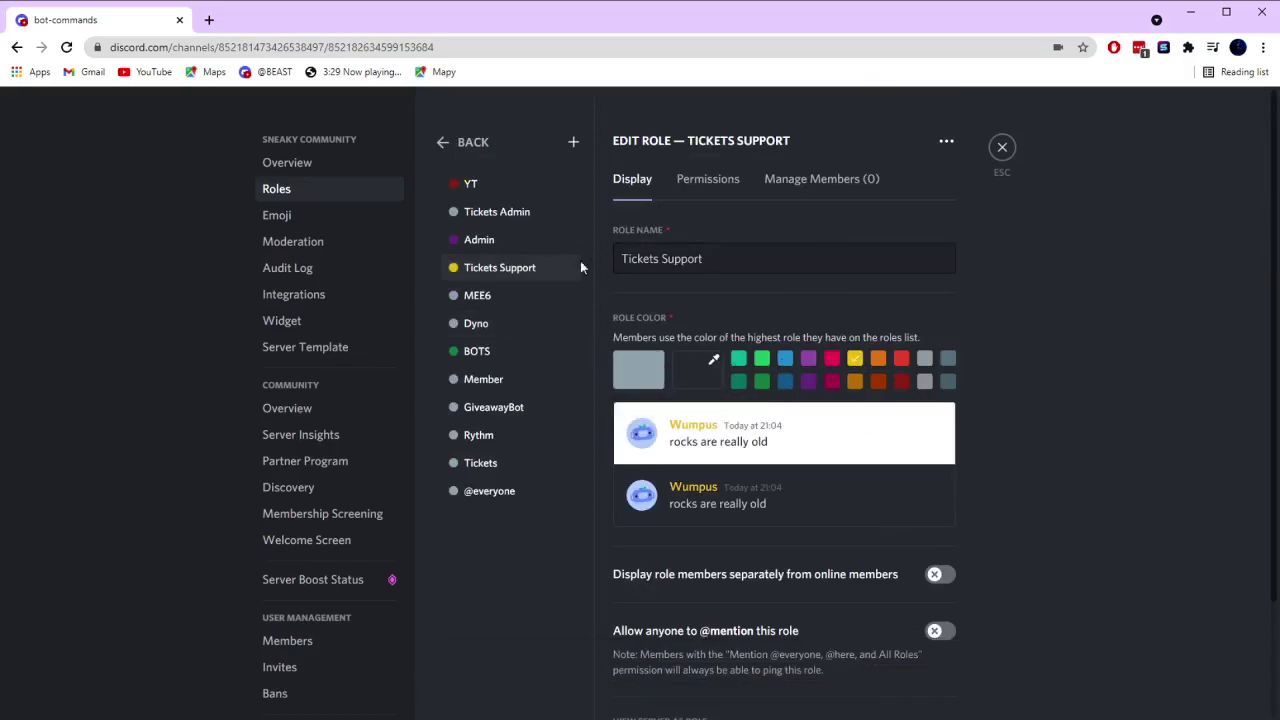
{"action": "left_click", "coordinate": [1000, 150]}
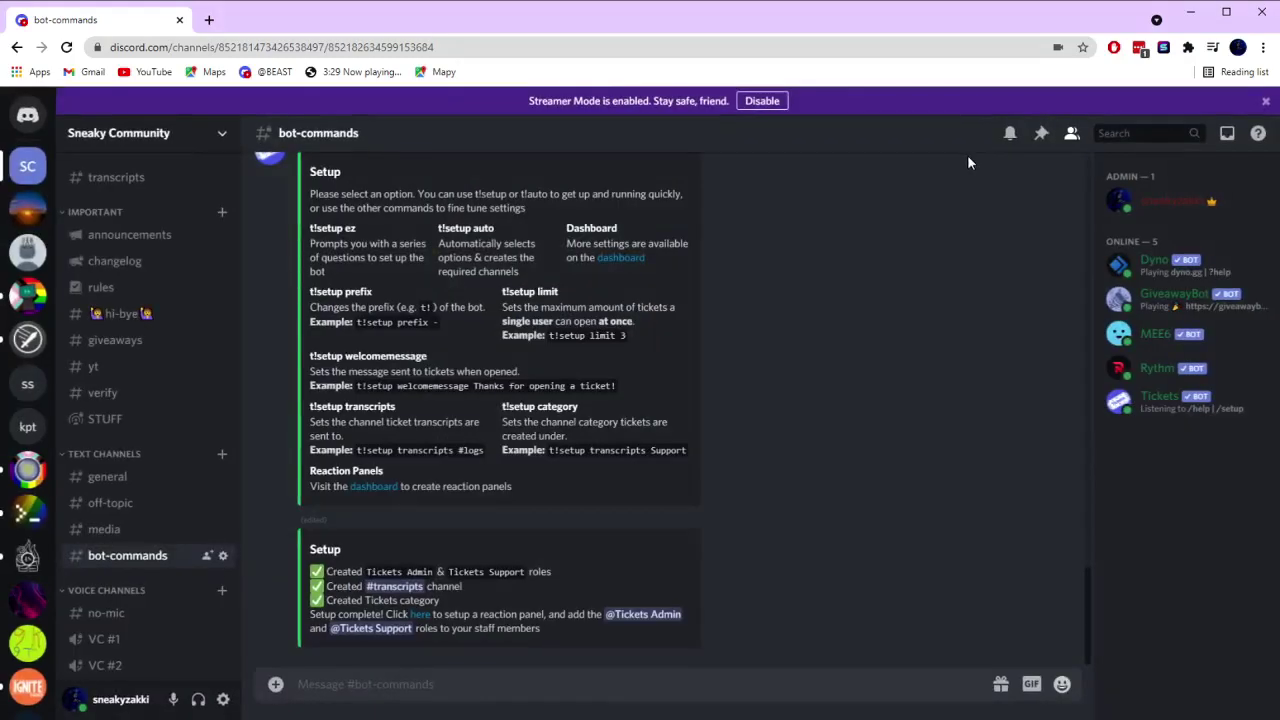
Add the ticket staff roles to the admin's own member profile.
{"action": "left_click", "coordinate": [1143, 197]}
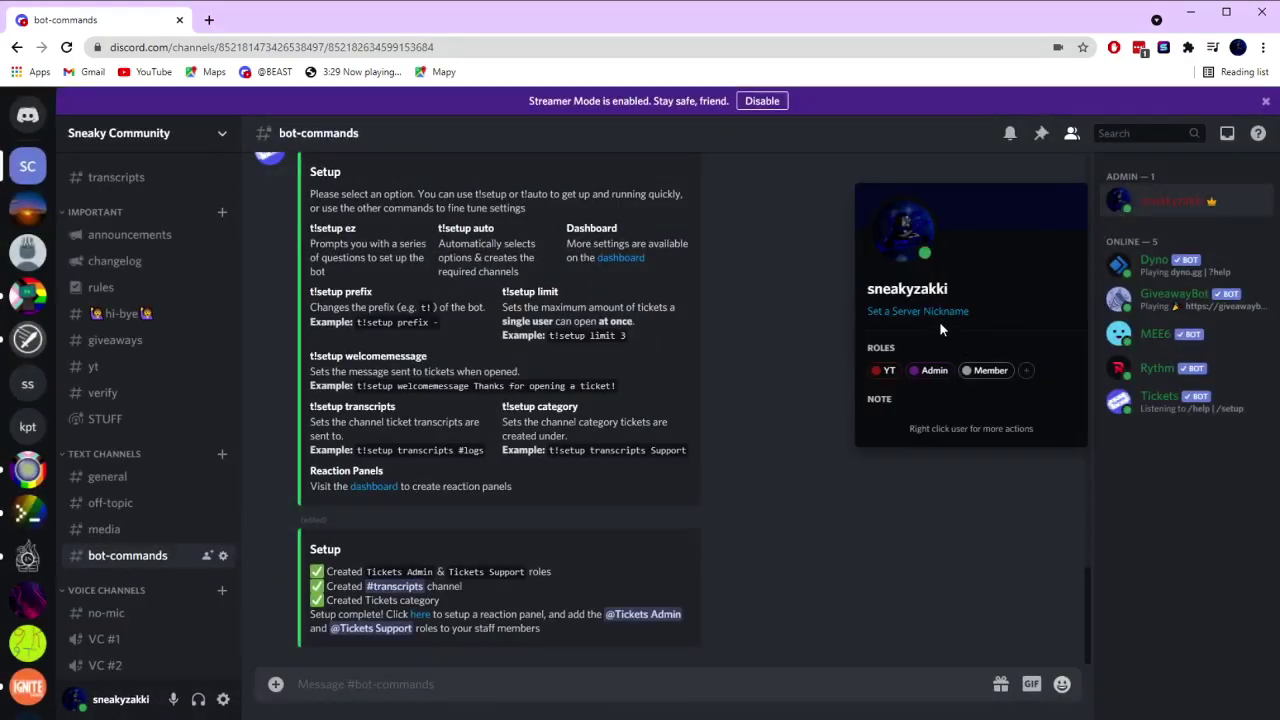
{"action": "left_click", "coordinate": [1025, 370]}
{"action": "left_click", "coordinate": [996, 470]}
{"action": "left_click", "coordinate": [935, 391]}
{"action": "left_click", "coordinate": [937, 466]}
{"action": "left_click", "coordinate": [697, 526]}
Review the new entries in the logs channel.
{"action": "scroll", "coordinate": [96, 570], "scroll_direction": "down", "scroll_amount": 3}
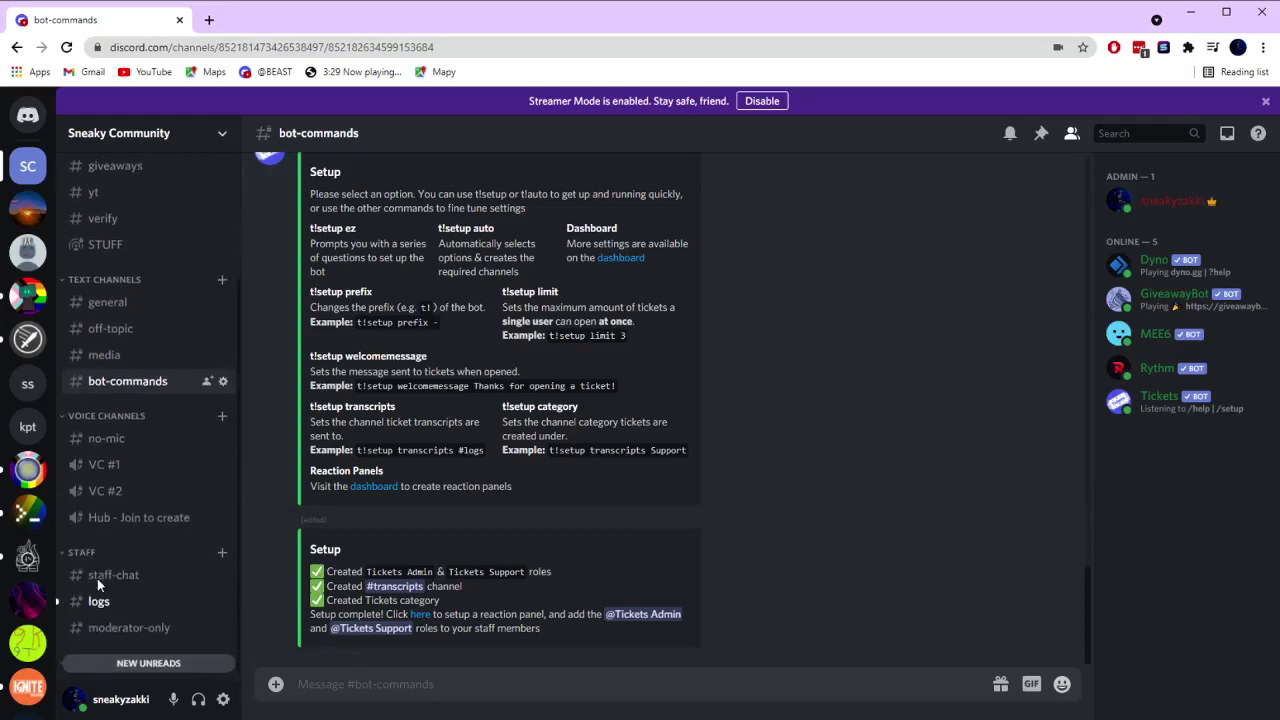
{"action": "left_click", "coordinate": [150, 596]}
{"action": "scroll", "coordinate": [150, 560], "scroll_direction": "up", "scroll_amount": 4}
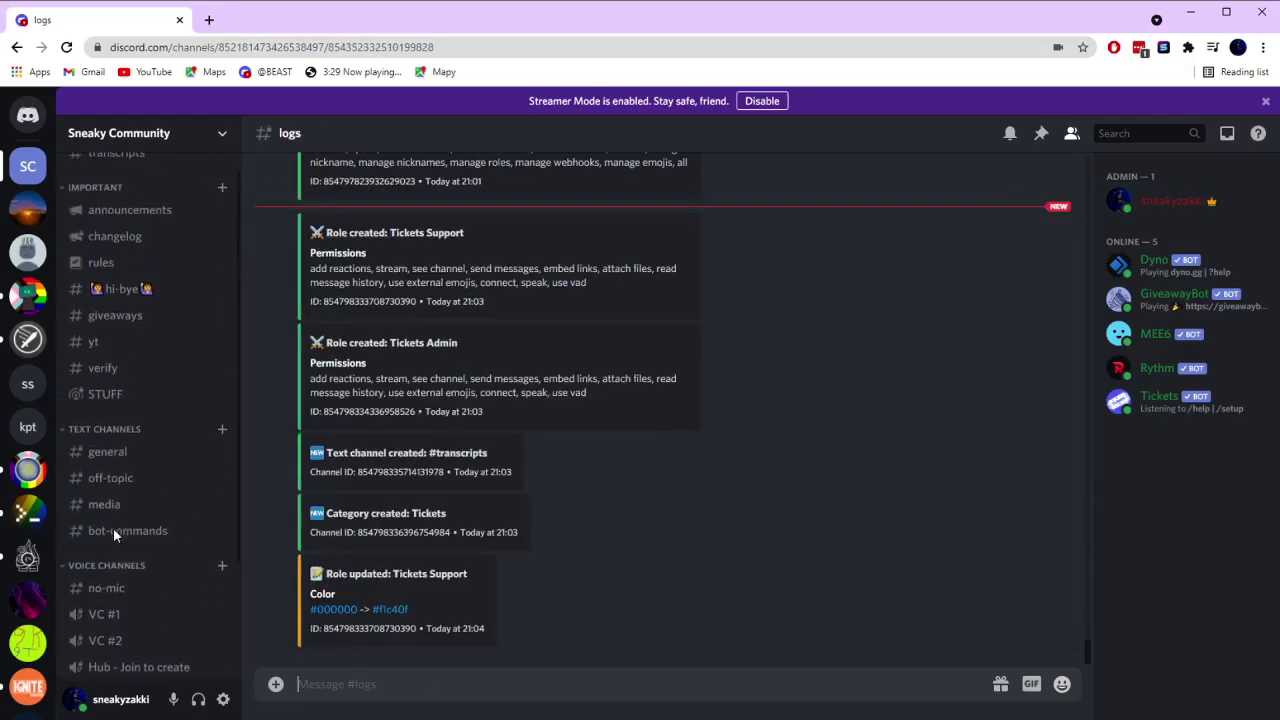
Open a test ticket by sending -open in bot-commands and find its channel under the Tickets category.
{"action": "left_click", "coordinate": [110, 503]}
{"action": "left_click", "coordinate": [122, 558]}
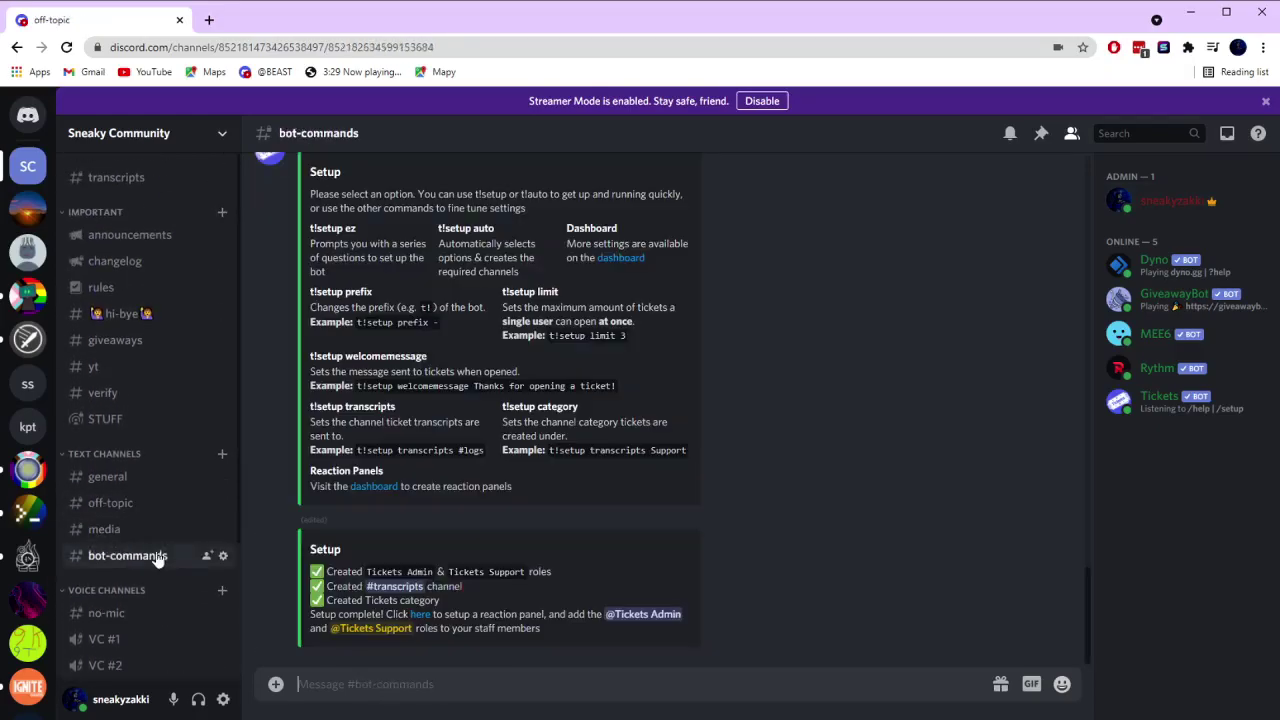
{"action": "type", "text": "-op"}
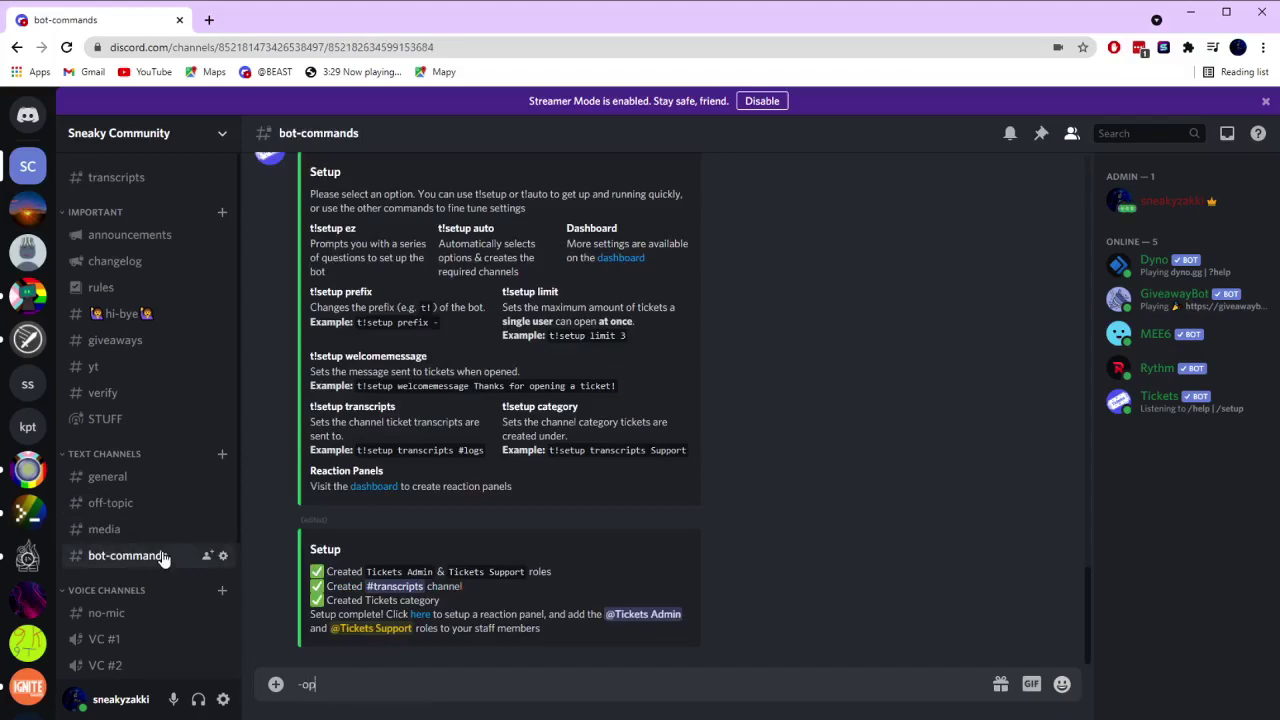
{"action": "type", "text": "en"}
{"action": "key", "text": "Return"}
{"action": "scroll", "coordinate": [159, 551], "scroll_direction": "down", "scroll_amount": 3}
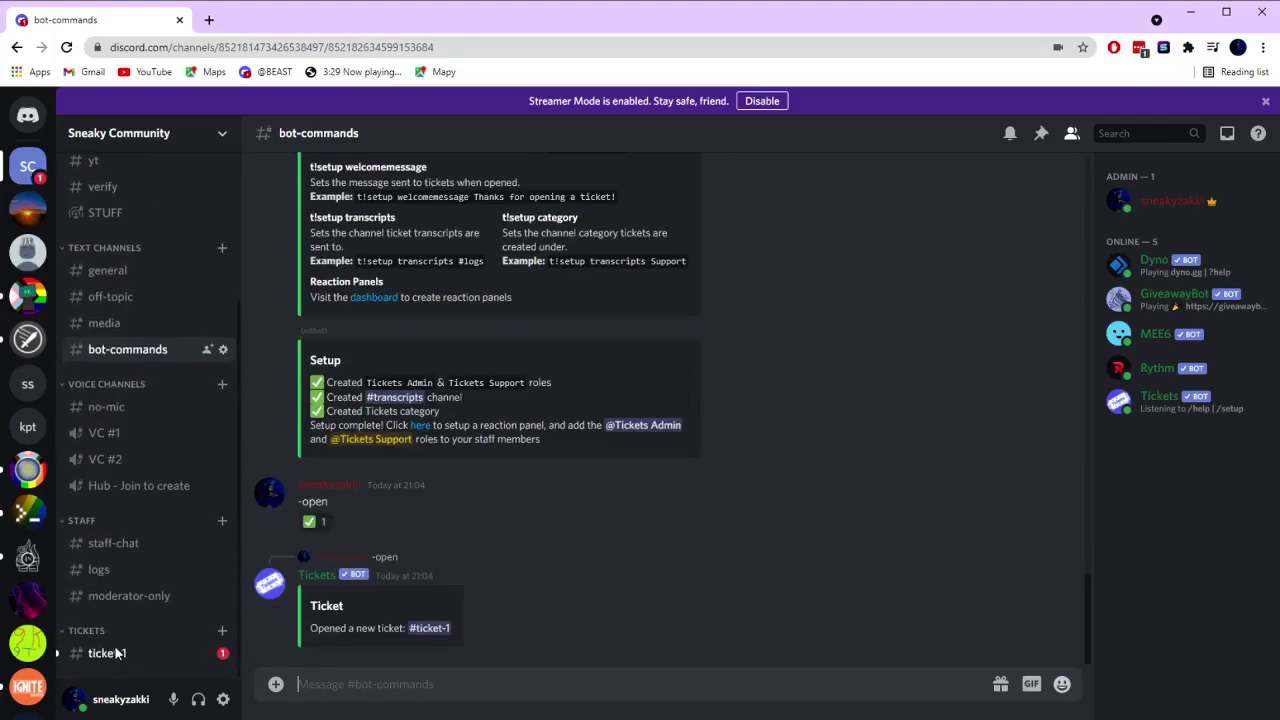
Close the test ticket from the ticket-1 channel and confirm the closure.
{"action": "left_click", "coordinate": [118, 653]}
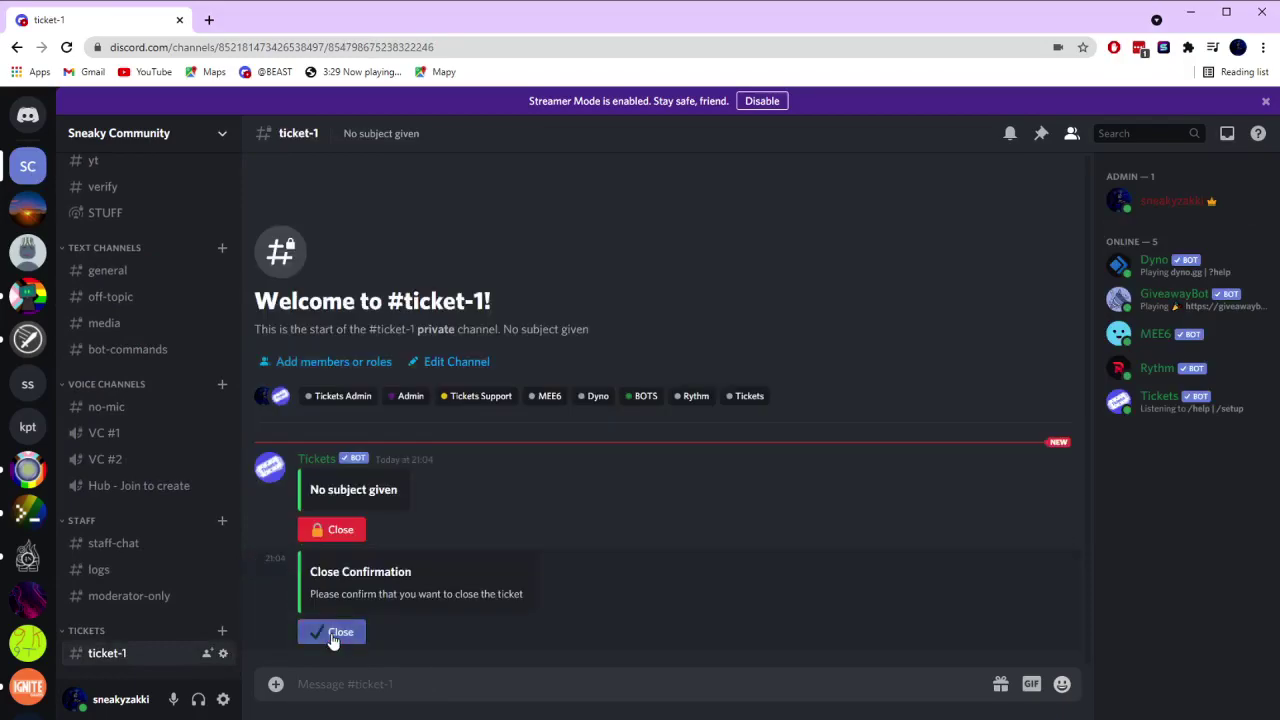
{"action": "left_click", "coordinate": [332, 633]}
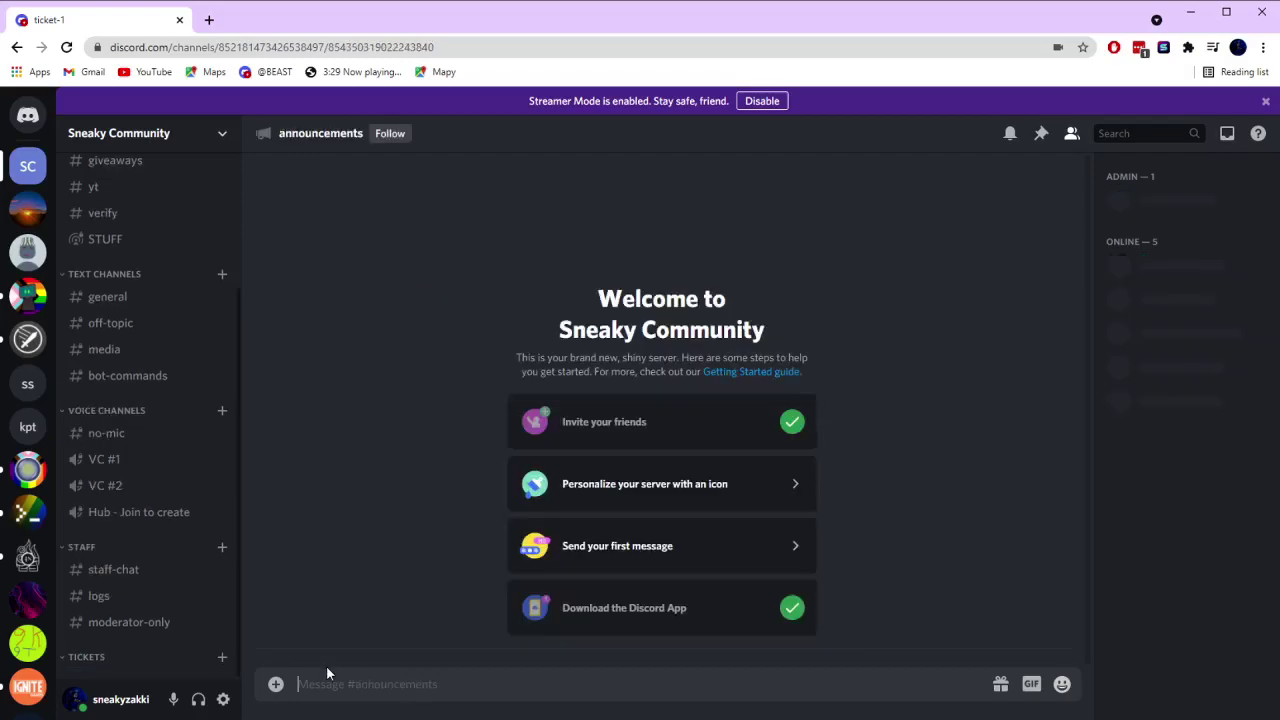
Review the ticket closure record in the Tickets bot's direct message and in Sneaky Community's transcripts channel.
{"action": "left_click", "coordinate": [16, 160]}
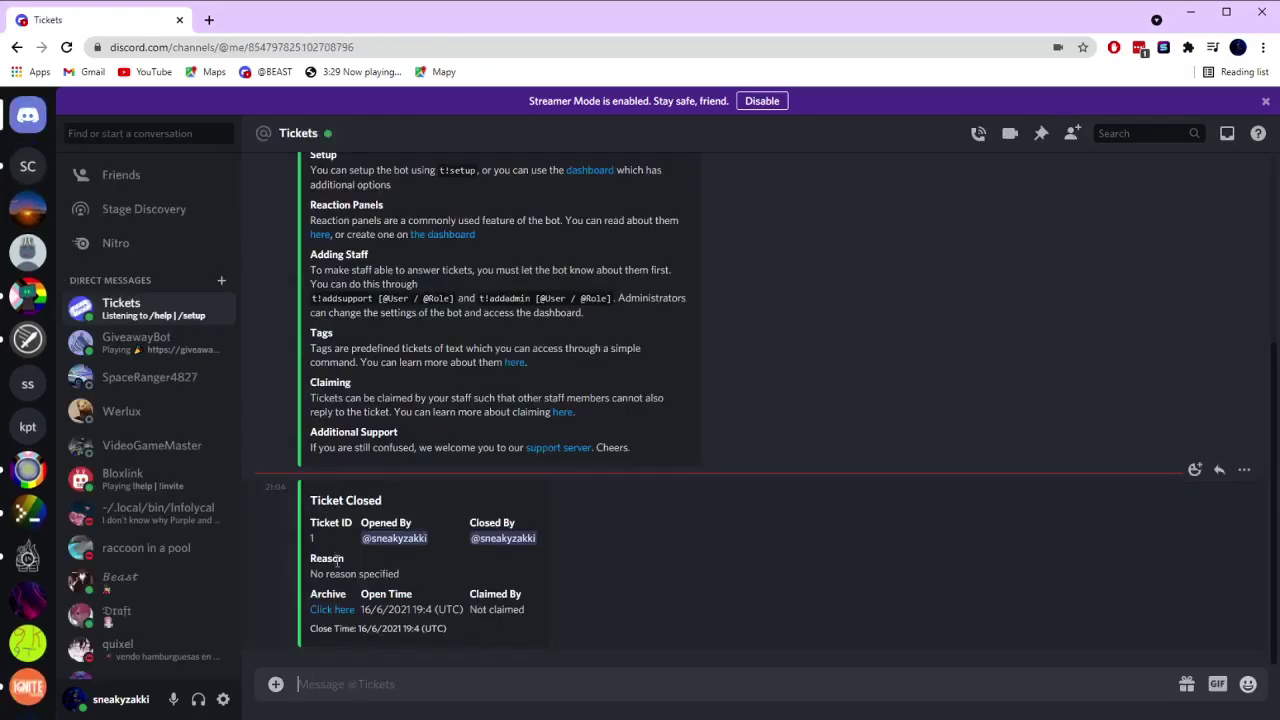
{"action": "left_click", "coordinate": [28, 166]}
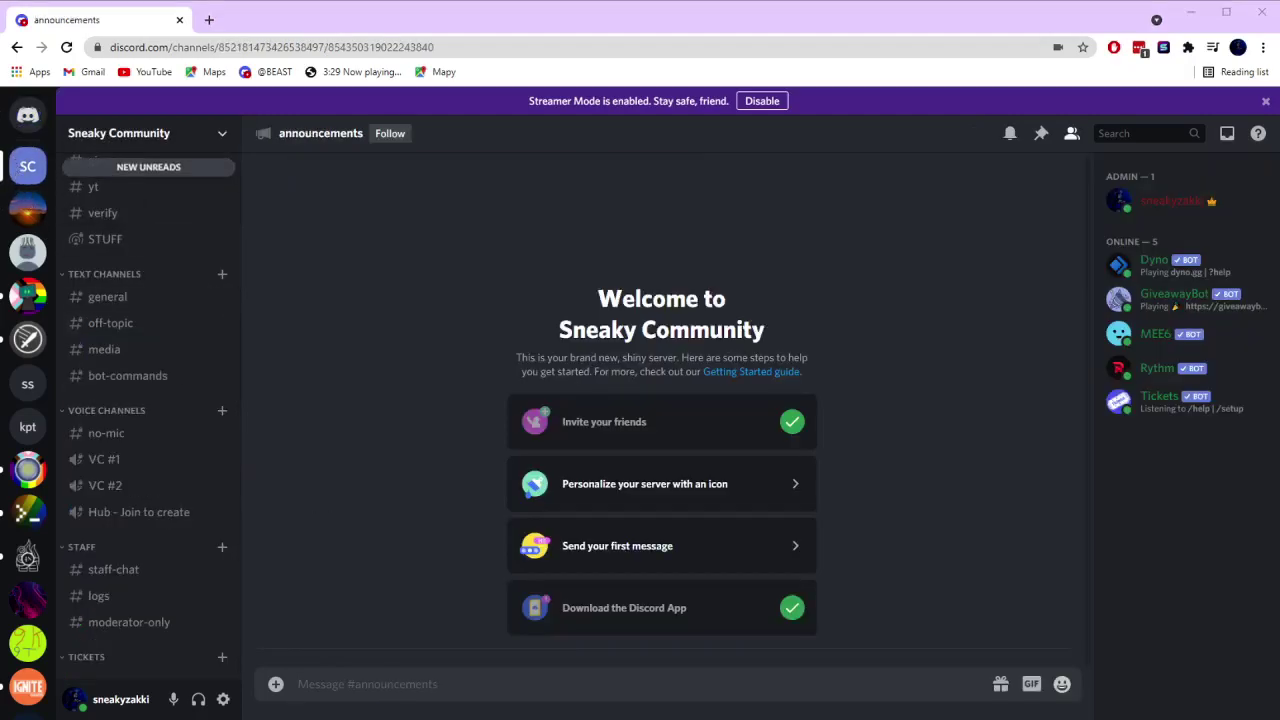
{"action": "left_click", "coordinate": [157, 166]}
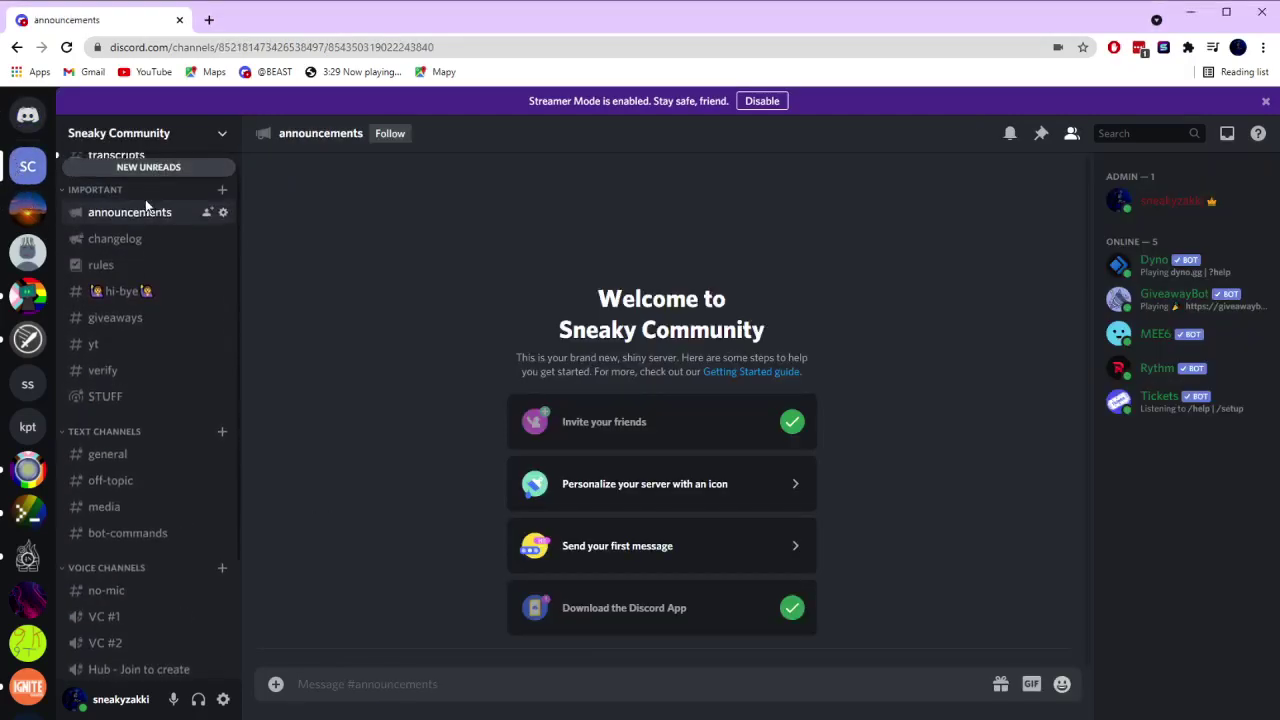
{"action": "left_click", "coordinate": [125, 180]}
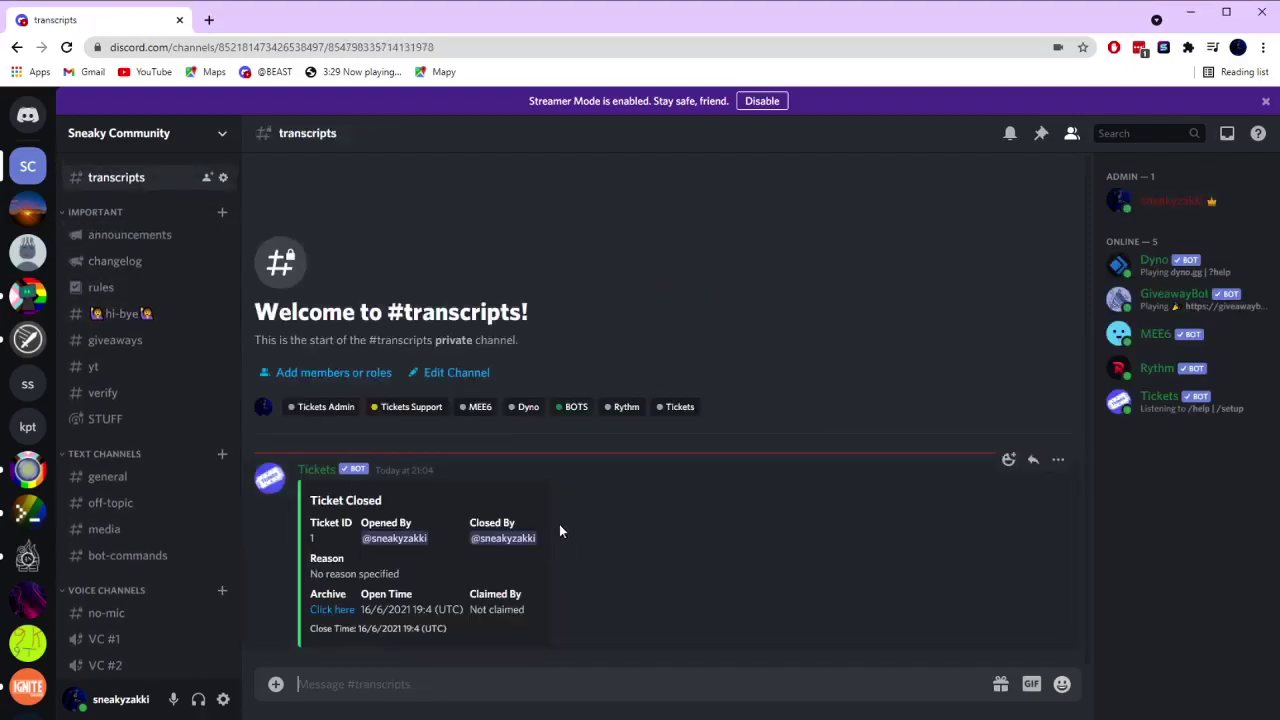
{"action": "left_click_drag", "start_coordinate": [330, 553], "coordinate": [467, 540]}
{"action": "left_click", "coordinate": [365, 548]}
{"action": "left_click_drag", "start_coordinate": [463, 608], "coordinate": [506, 609]}
{"action": "left_click", "coordinate": [380, 632]}
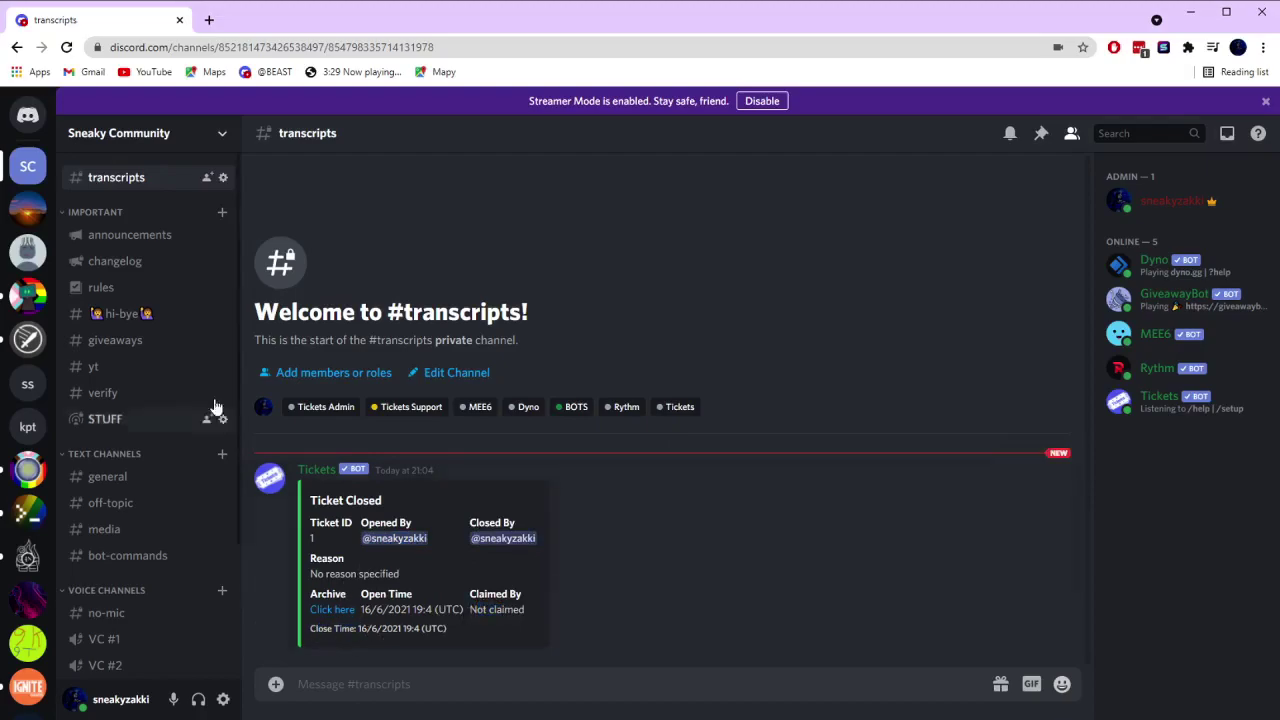
Move the transcripts channel into the Staff category between logs and moderator-only, and place the Tickets category above Staff.
{"action": "left_click_drag", "start_coordinate": [105, 418], "coordinate": [143, 646]}
{"action": "left_click", "coordinate": [616, 457]}
{"action": "left_click_drag", "start_coordinate": [137, 553], "coordinate": [157, 606]}
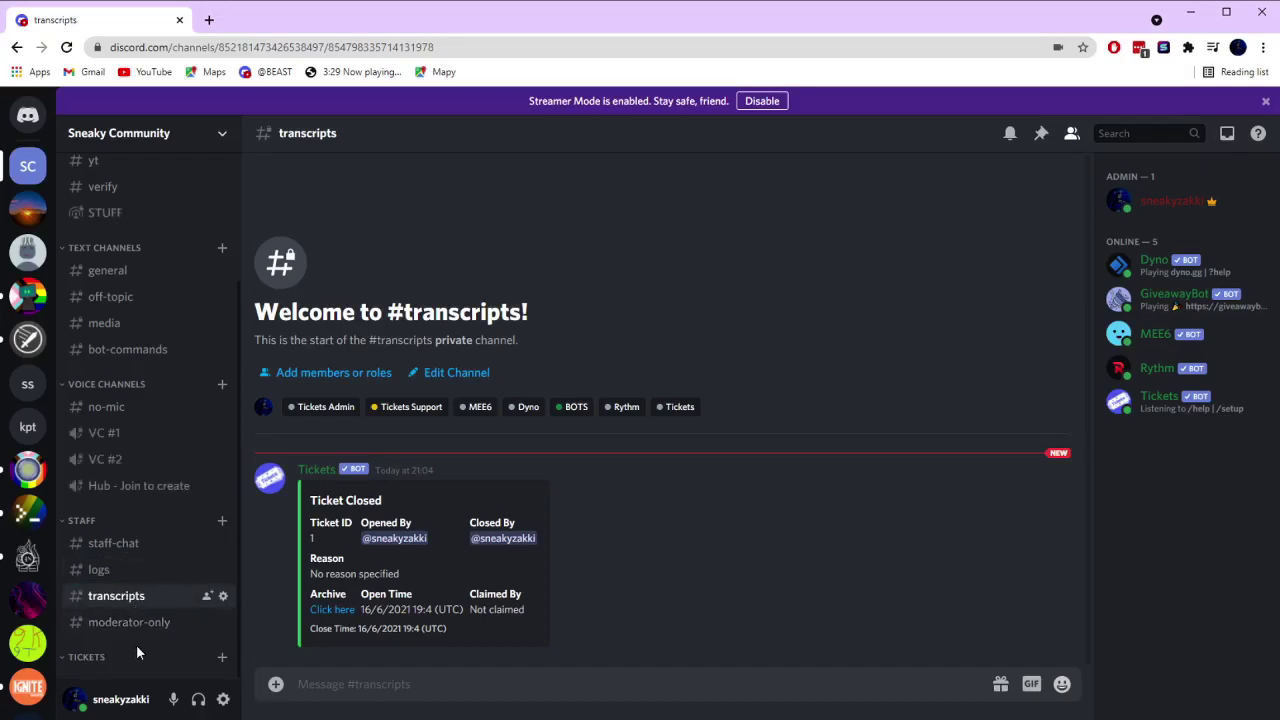
{"action": "left_click_drag", "start_coordinate": [127, 667], "coordinate": [149, 522]}
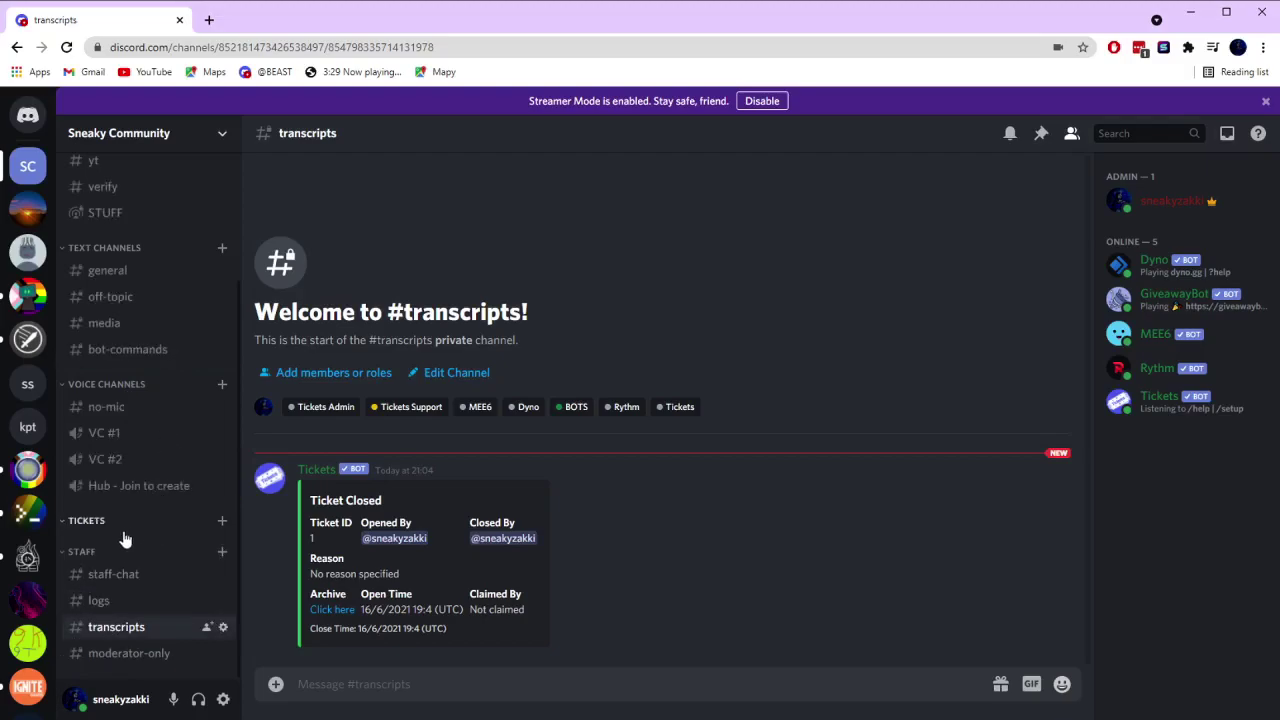
{"action": "scroll", "coordinate": [118, 527], "scroll_direction": "up", "scroll_amount": 3}
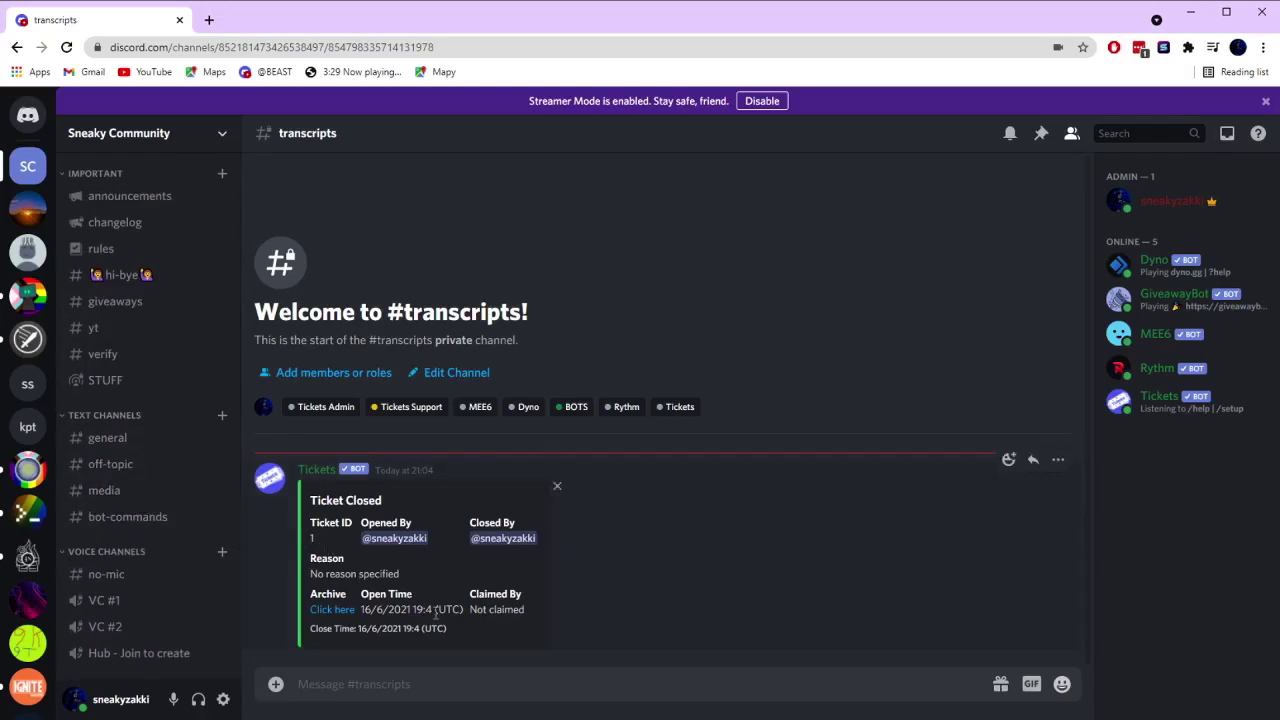
{"action": "left_click", "coordinate": [95, 328]}
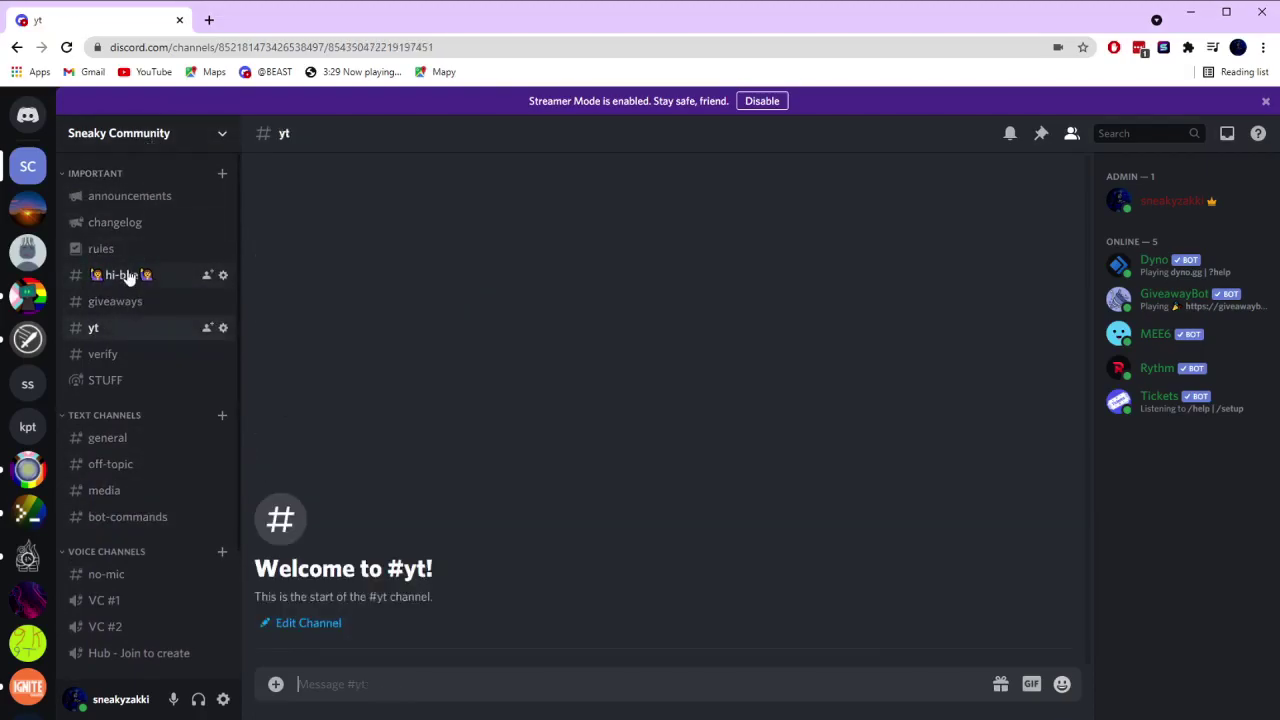
{"action": "left_click", "coordinate": [128, 278]}
{"action": "left_click", "coordinate": [100, 249]}
{"action": "left_click", "coordinate": [115, 301]}
{"action": "left_click", "coordinate": [95, 328]}
Open the Tickets dashboard from the setup message in bot-commands, authorize account access and select the Sneaky Community server.
{"action": "left_click", "coordinate": [122, 516]}
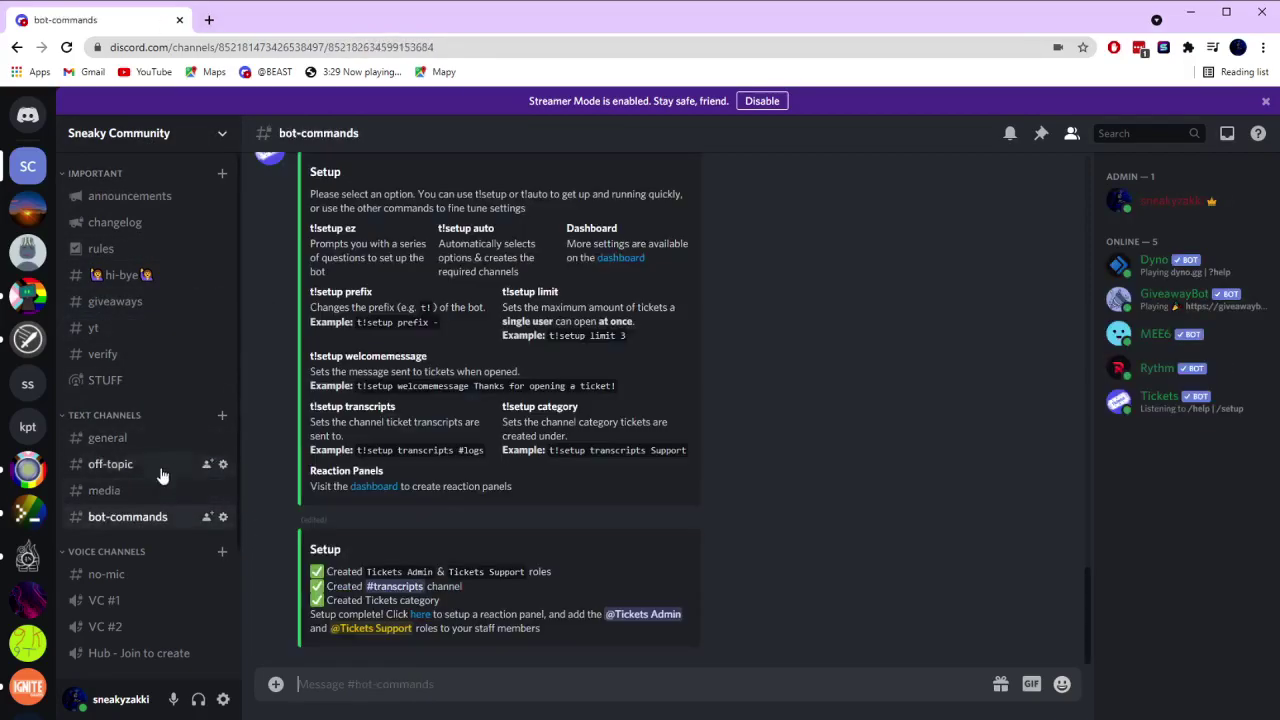
{"action": "left_click", "coordinate": [425, 618]}
{"action": "left_click", "coordinate": [714, 451]}
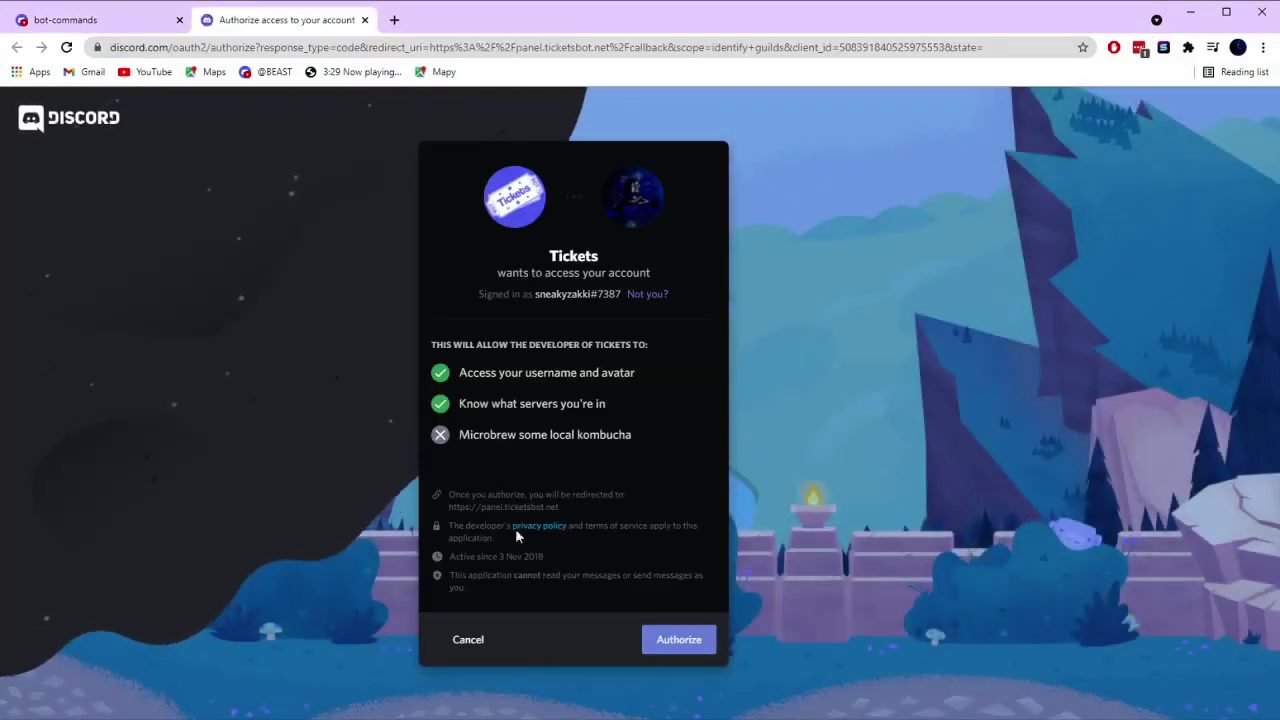
{"action": "left_click", "coordinate": [660, 646]}
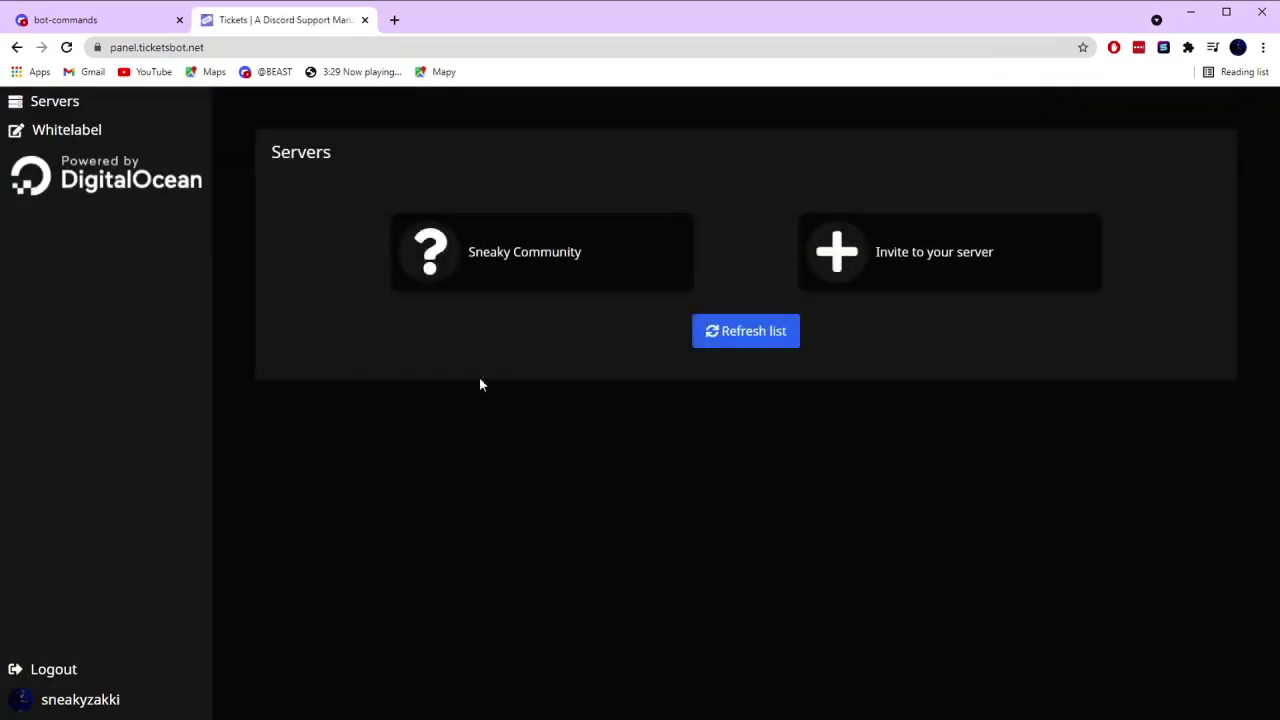
{"action": "left_click", "coordinate": [520, 255]}
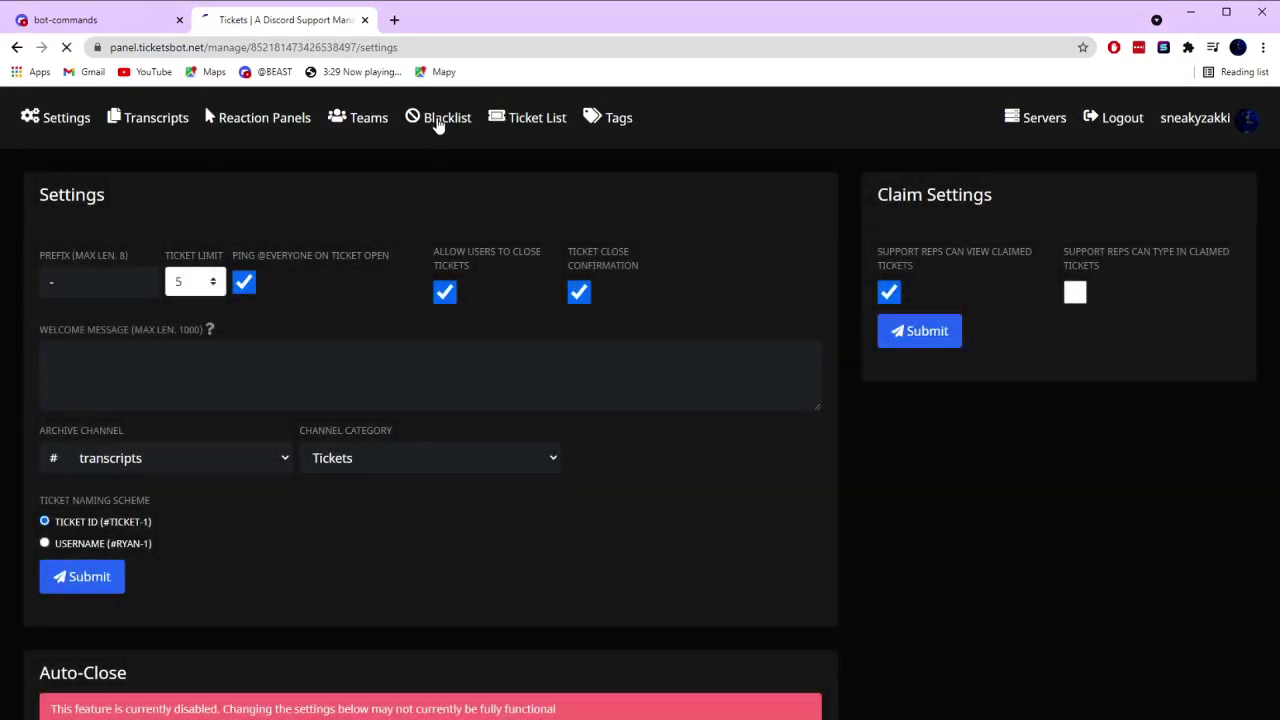
Remove the Tickets Admin role from the support team members on the dashboard's Teams page.
{"action": "left_click", "coordinate": [440, 118]}
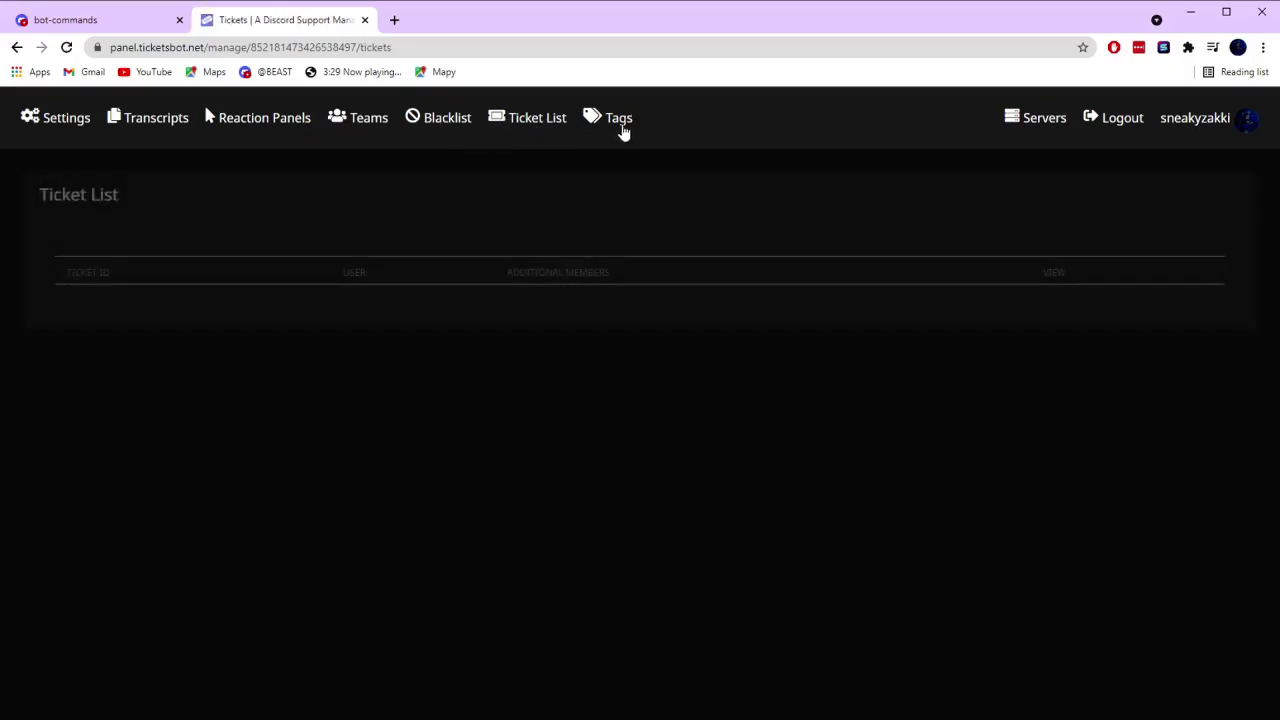
{"action": "left_click", "coordinate": [622, 130]}
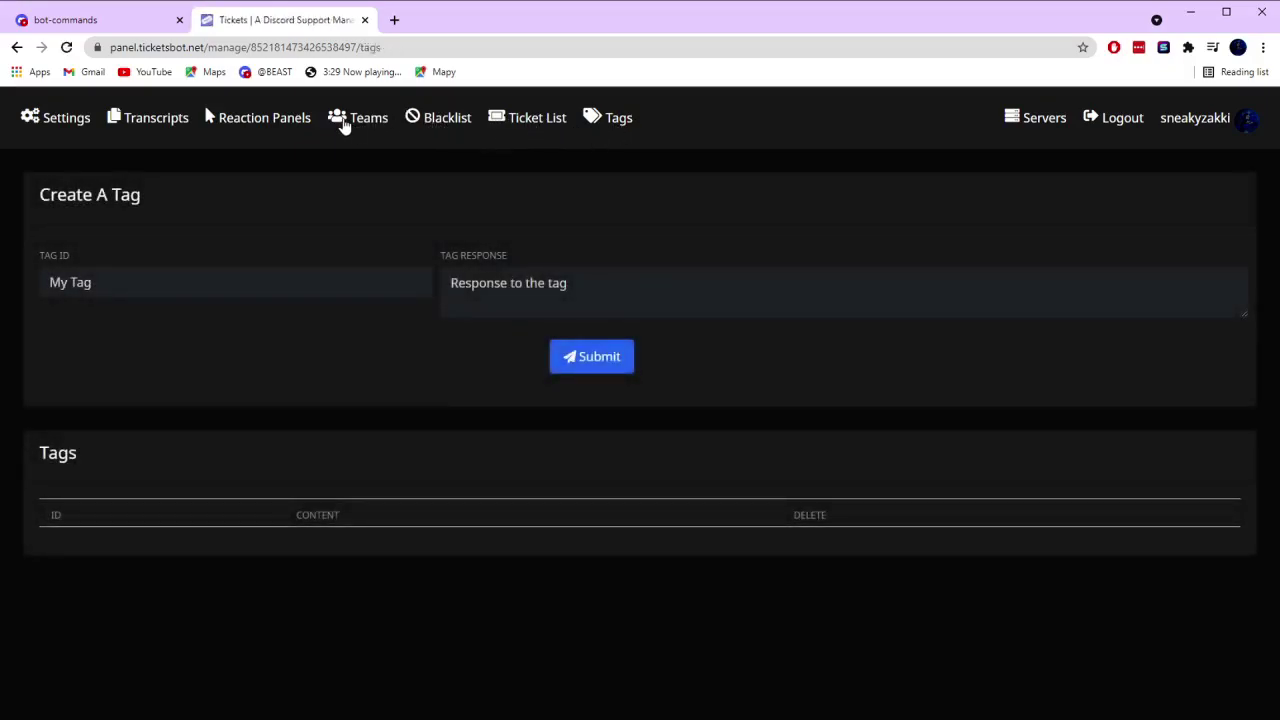
{"action": "left_click", "coordinate": [341, 121]}
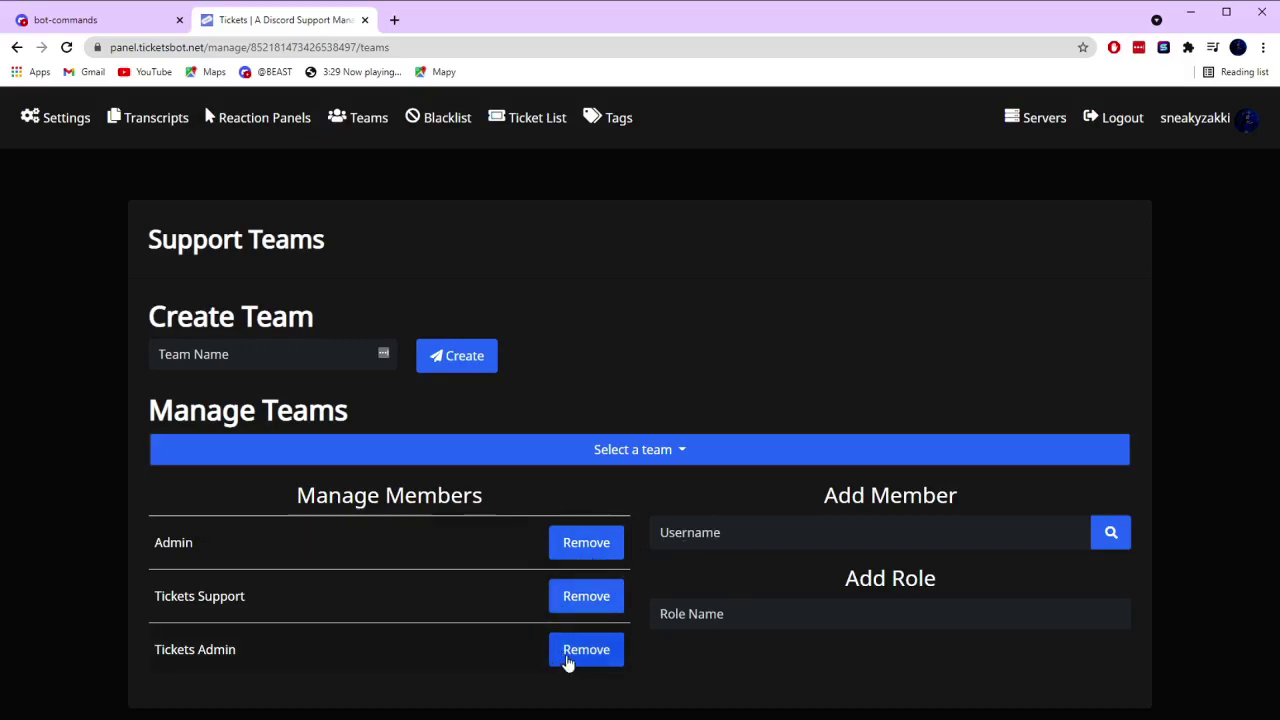
{"action": "left_click", "coordinate": [594, 650]}
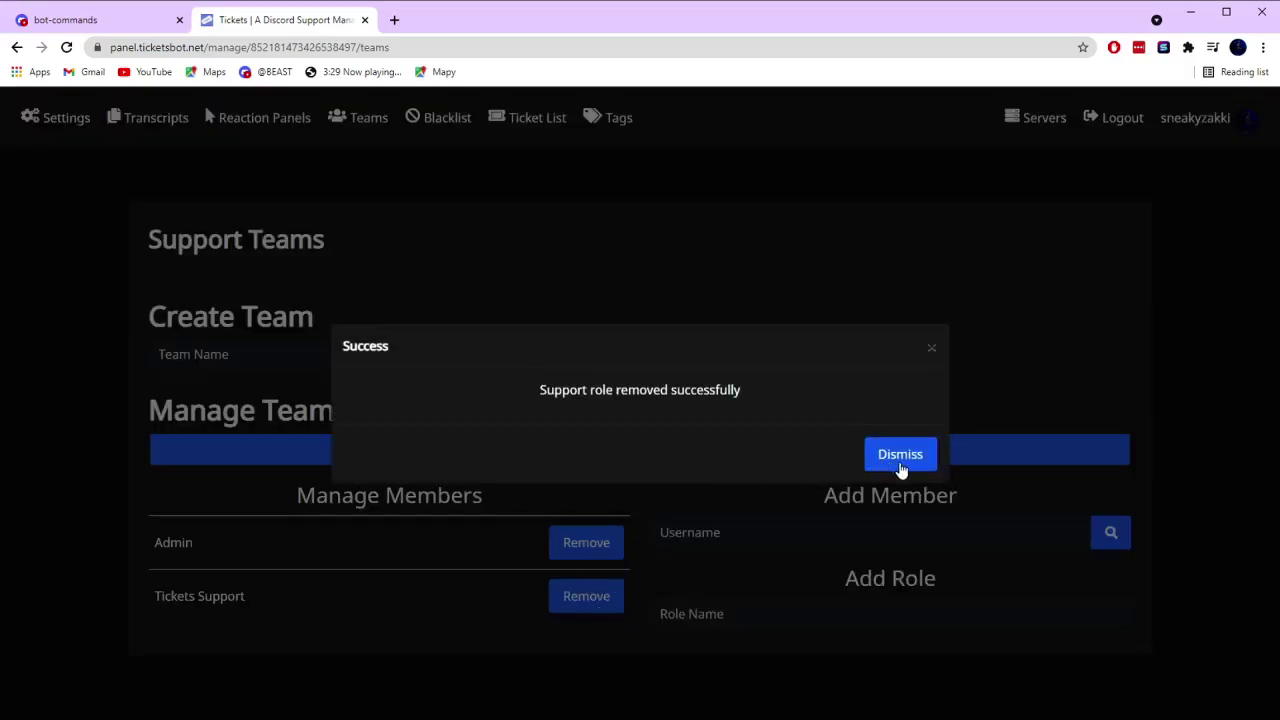
{"action": "left_click", "coordinate": [899, 462]}
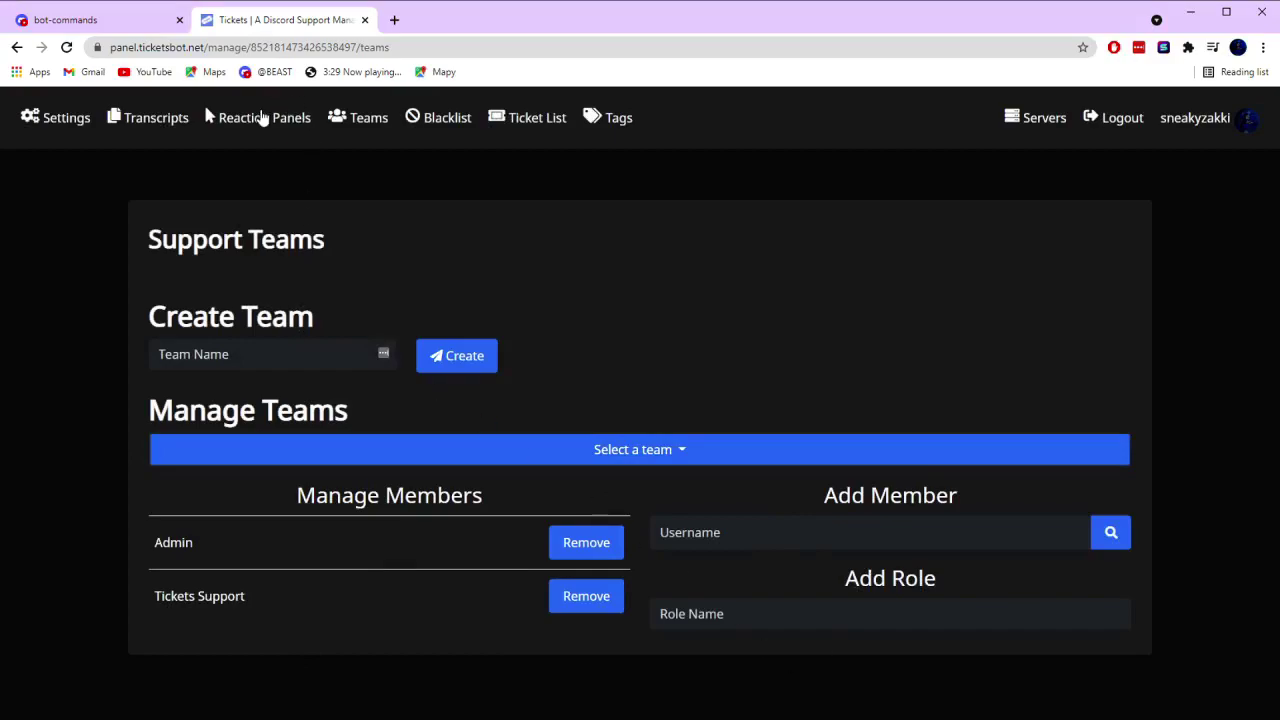
Open the dashboard's Reaction Panels page, then switch to Discord and review the latest entries in the logs channel.
{"action": "left_click", "coordinate": [262, 118]}
{"action": "left_click", "coordinate": [65, 20]}
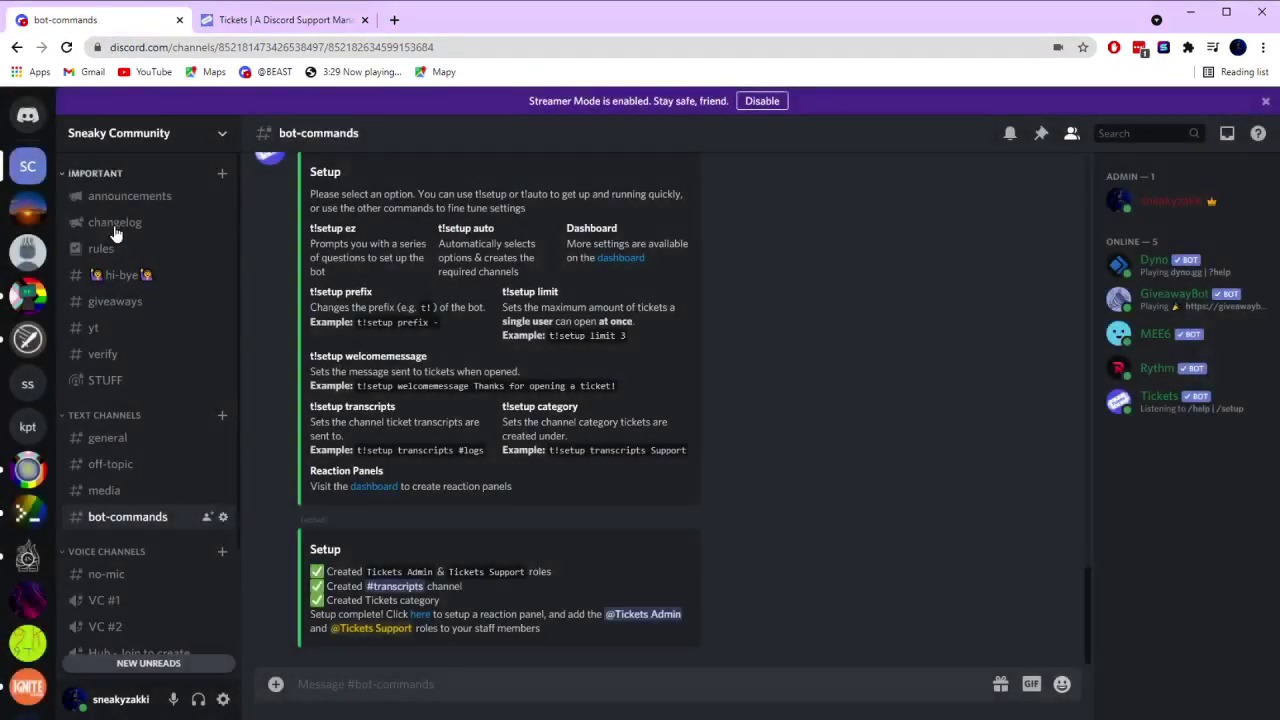
{"action": "scroll", "coordinate": [157, 645], "scroll_direction": "down", "scroll_amount": 3}
{"action": "left_click", "coordinate": [138, 600]}
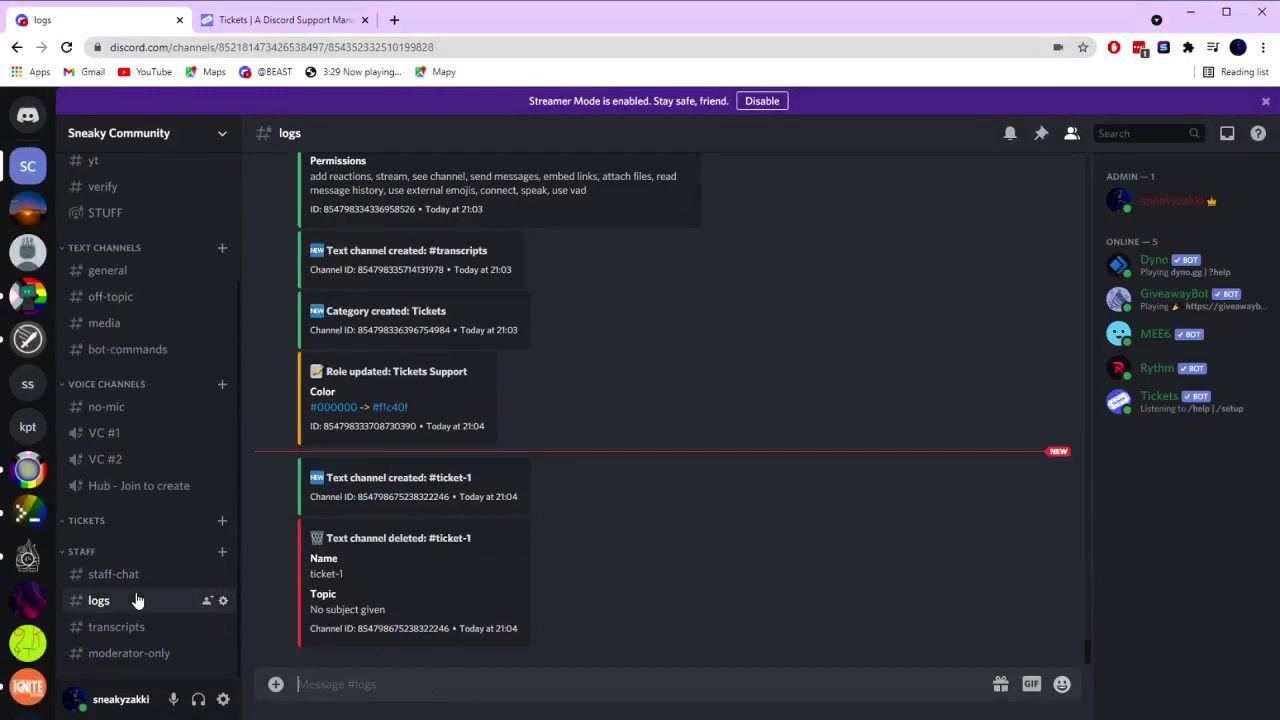
{"action": "scroll", "coordinate": [130, 520], "scroll_direction": "up", "scroll_amount": 3}
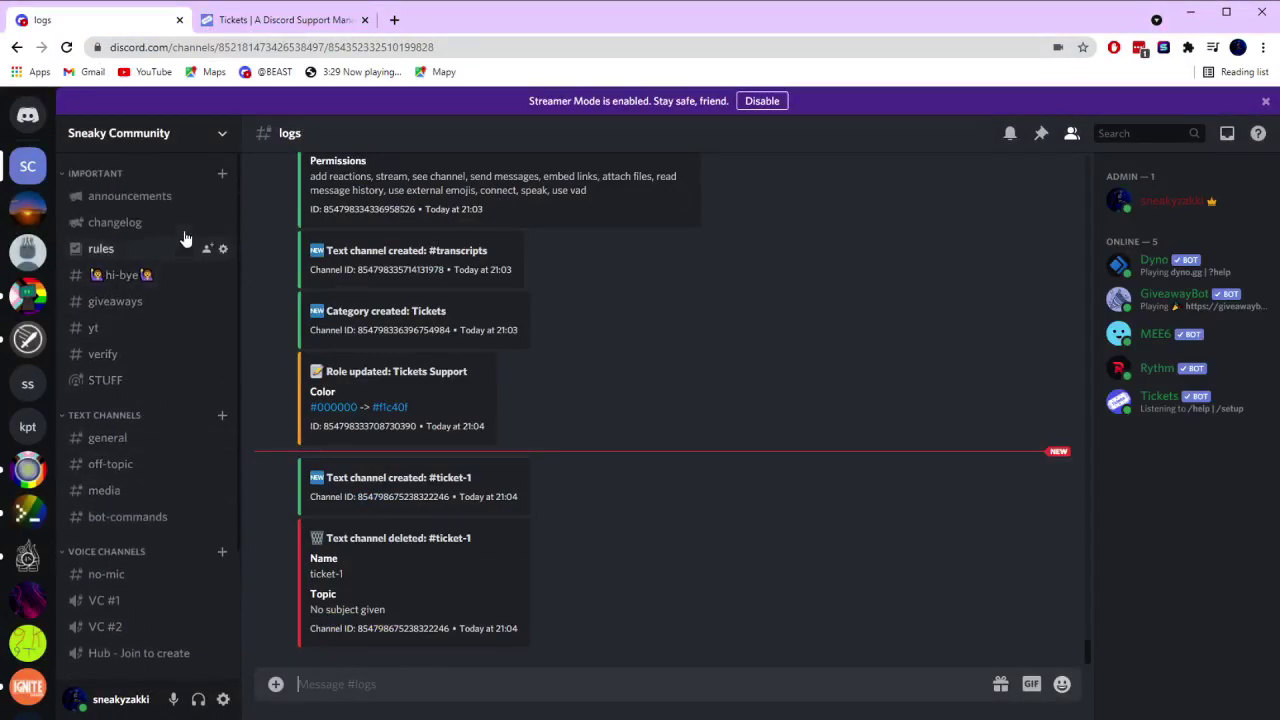
Delete the Tickets Admin role in the server's role settings and close the settings.
{"action": "left_click", "coordinate": [215, 128]}
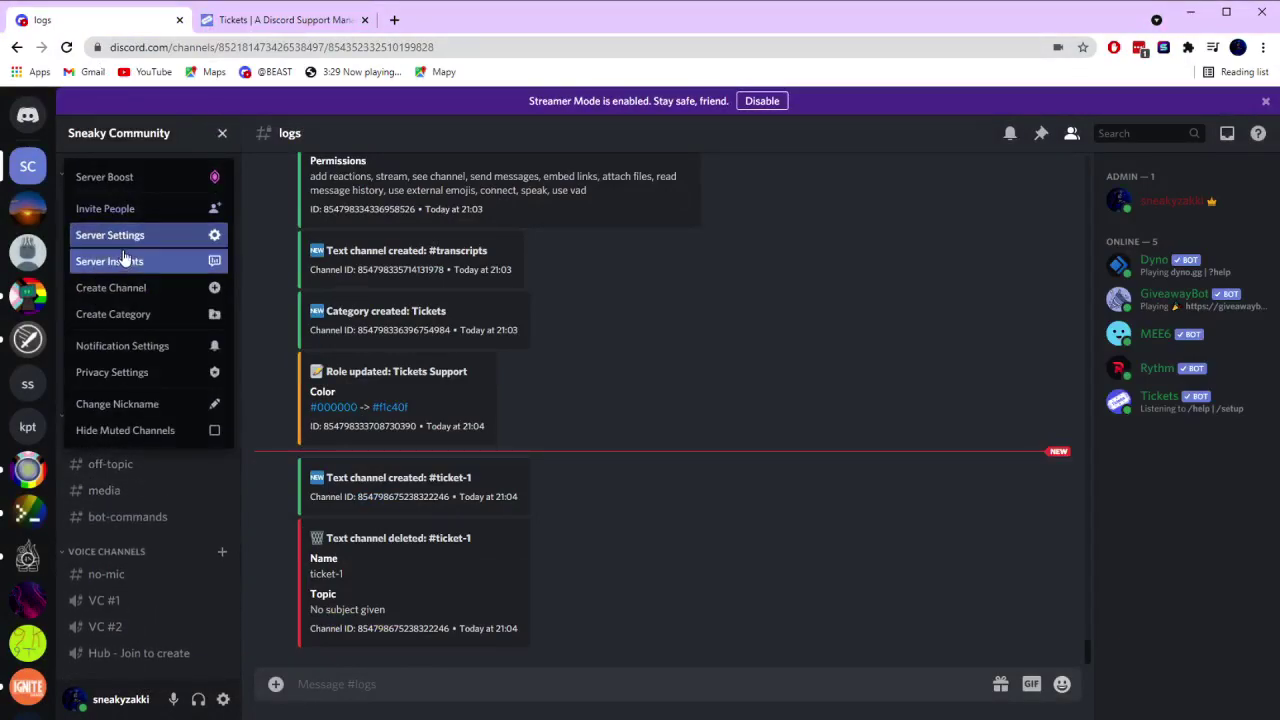
{"action": "left_click", "coordinate": [112, 236]}
{"action": "left_click", "coordinate": [282, 190]}
{"action": "scroll", "coordinate": [500, 459], "scroll_direction": "down", "scroll_amount": 2}
{"action": "scroll", "coordinate": [500, 459], "scroll_direction": "down", "scroll_amount": 1}
{"action": "left_click", "coordinate": [943, 231]}
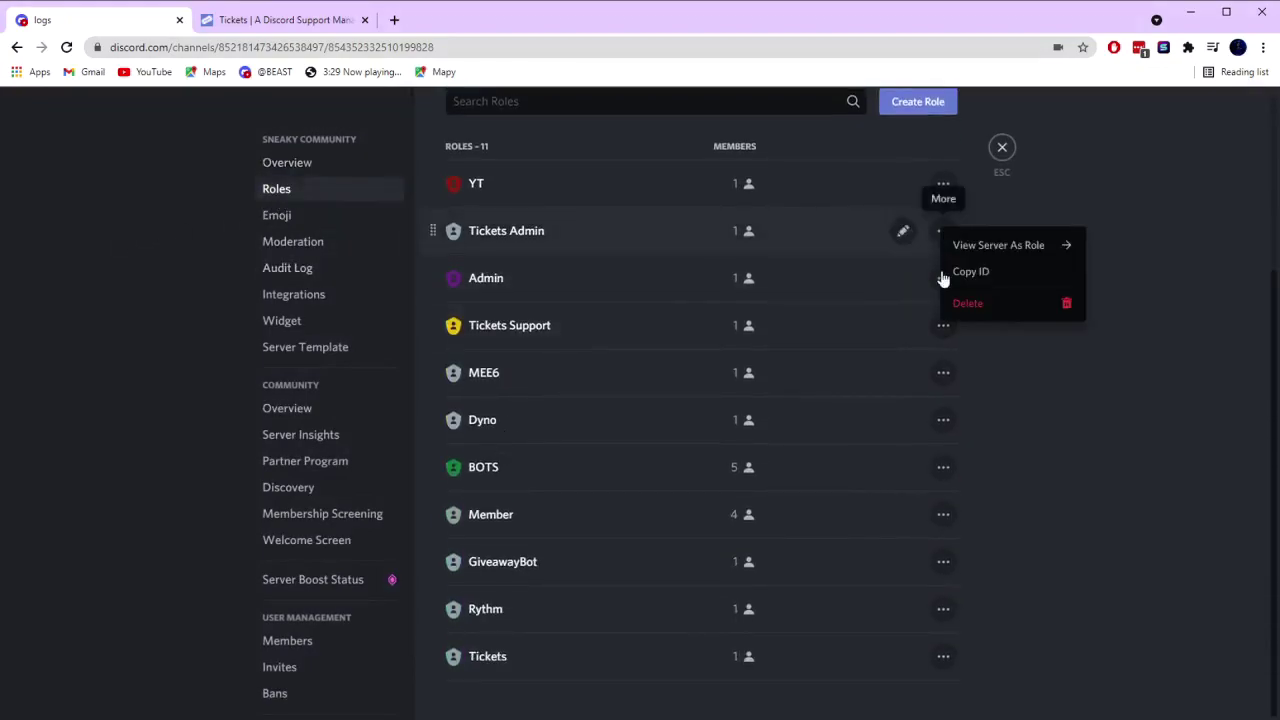
{"action": "left_click", "coordinate": [991, 307]}
{"action": "left_click", "coordinate": [737, 438]}
{"action": "scroll", "coordinate": [883, 204], "scroll_direction": "up", "scroll_amount": 2}
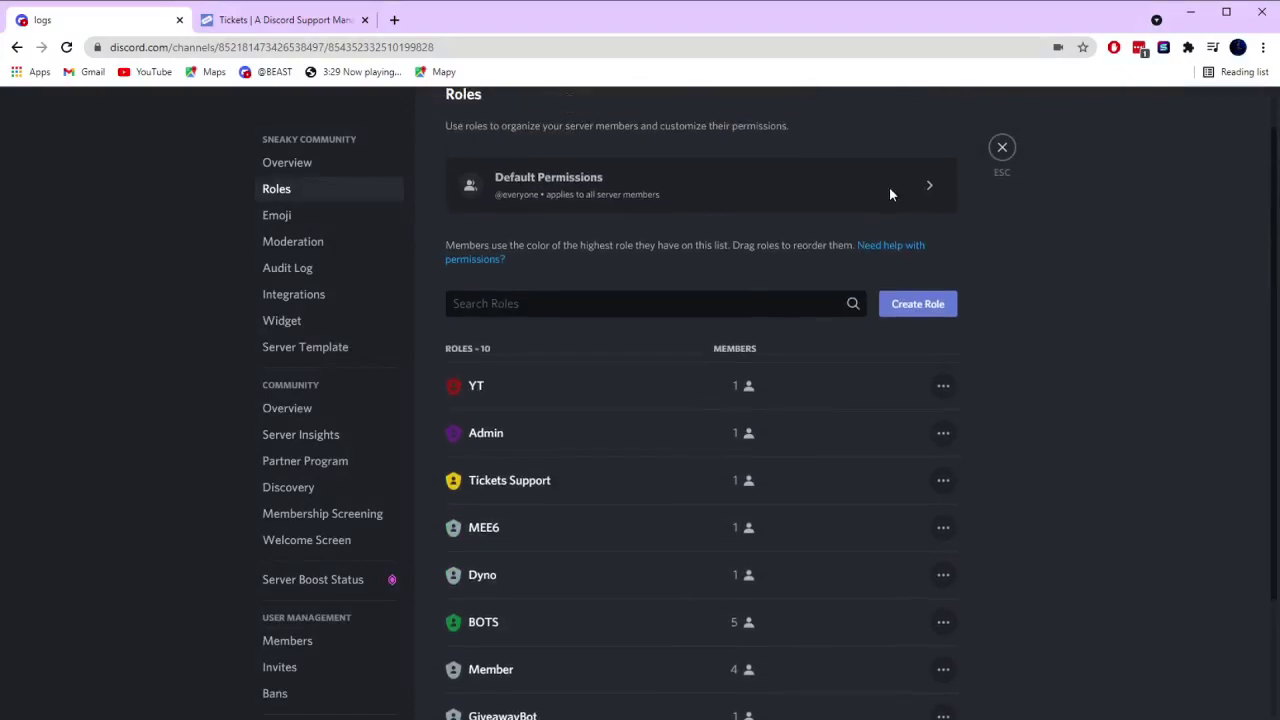
{"action": "scroll", "coordinate": [882, 204], "scroll_direction": "up", "scroll_amount": 1}
{"action": "left_click", "coordinate": [998, 149]}
Create a text channel named tickets in the IMPORTANT category and place it directly above yt.
{"action": "left_click", "coordinate": [217, 22]}
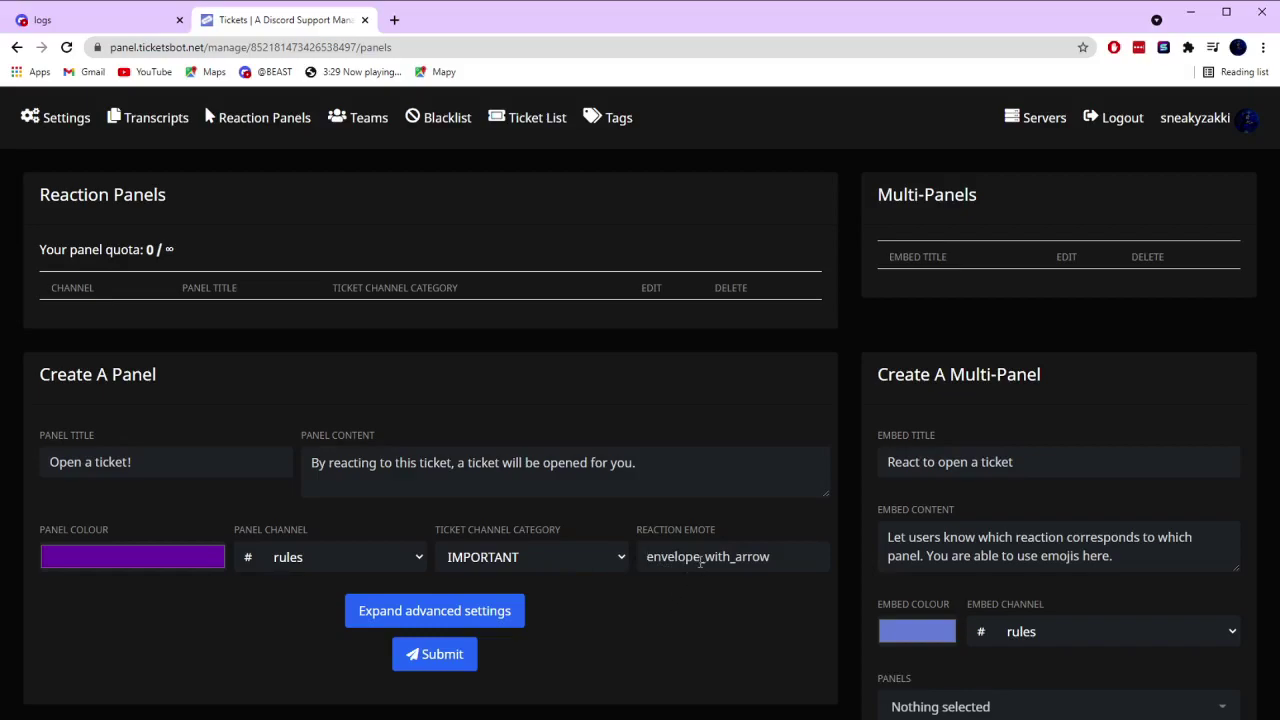
{"action": "left_click", "coordinate": [60, 20]}
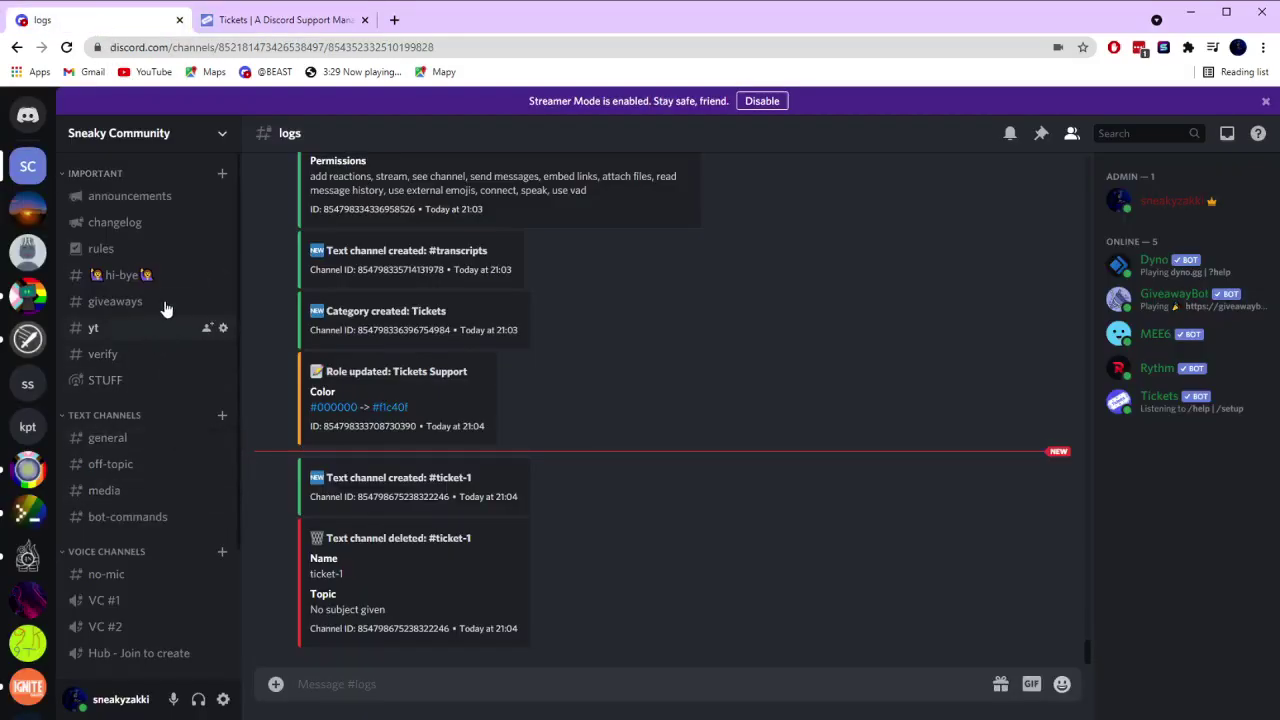
{"action": "left_click", "coordinate": [223, 174]}
{"action": "type", "text": "tickets"}
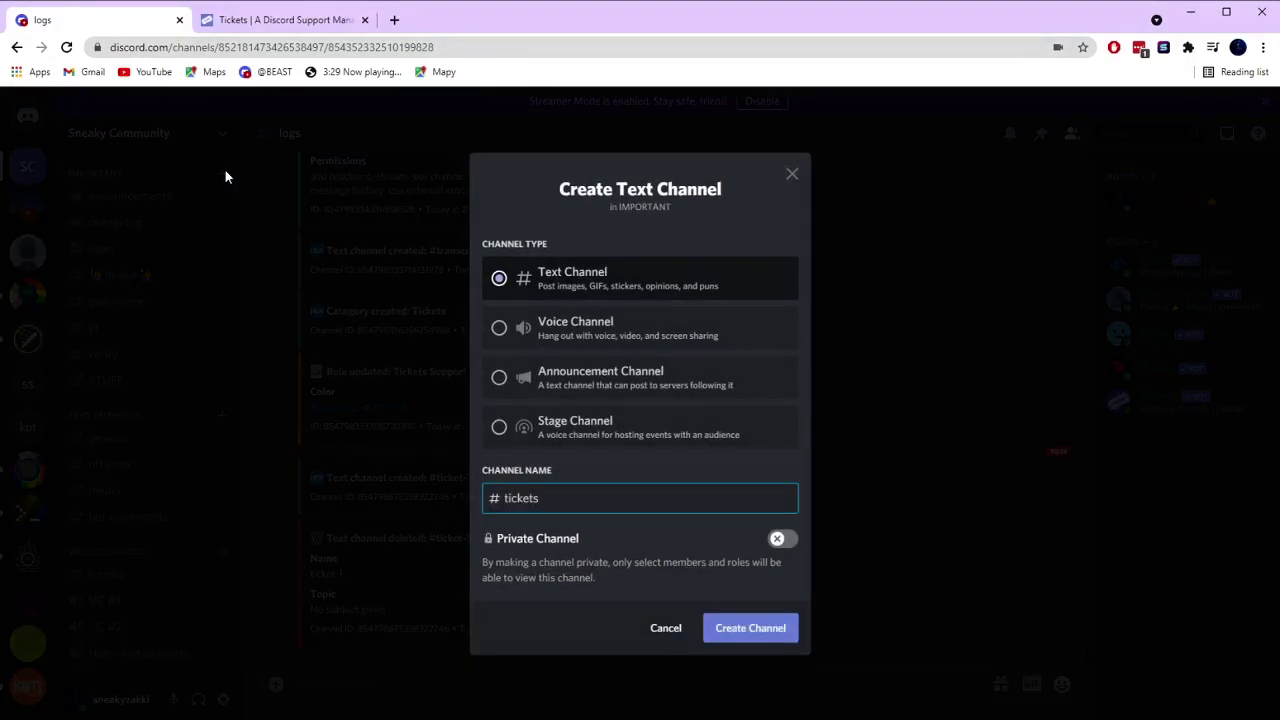
{"action": "key", "text": "Return"}
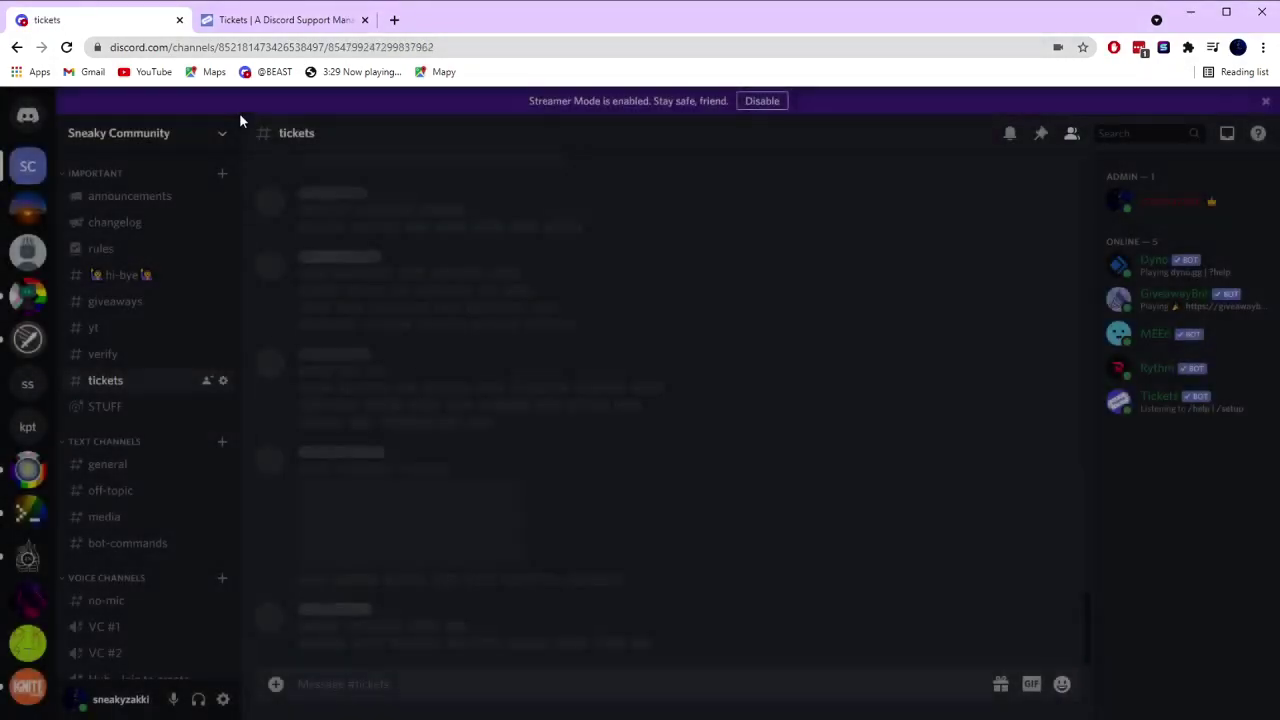
{"action": "left_click_drag", "start_coordinate": [137, 357], "coordinate": [129, 331]}
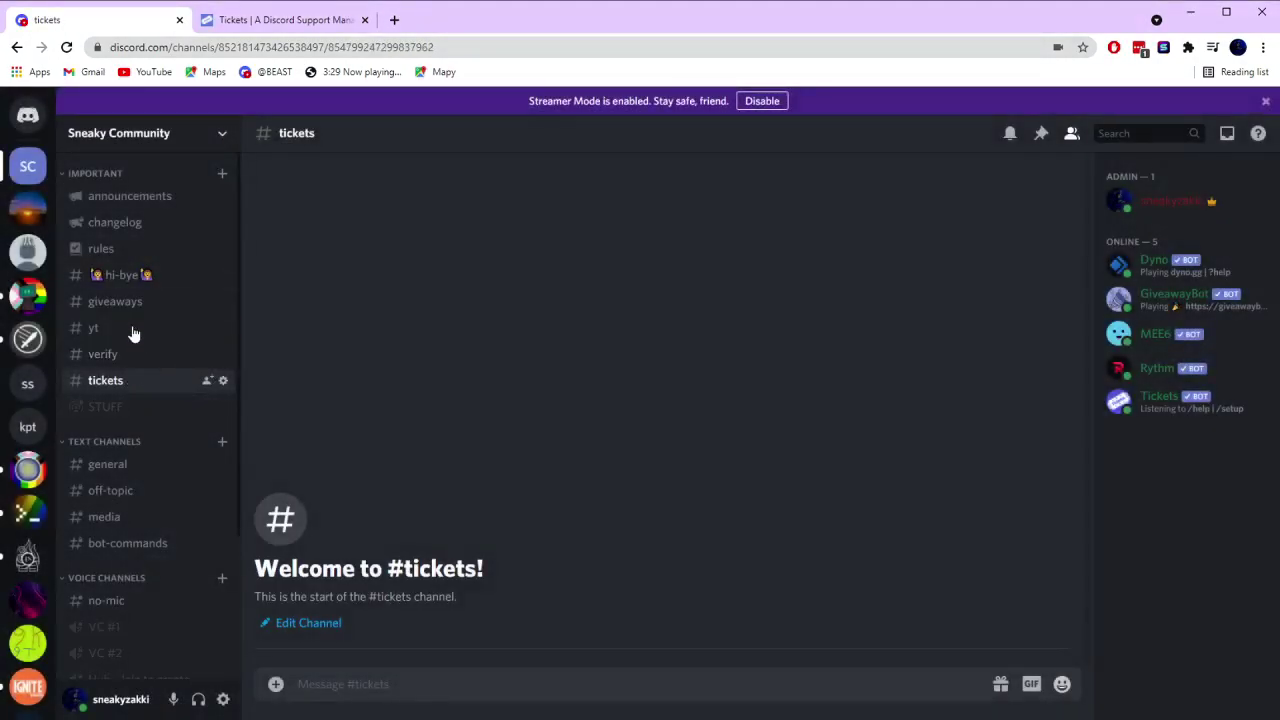
Reload the Tickets dashboard's Reaction Panels page, then switch to Discord and check the yt channel.
{"action": "left_click", "coordinate": [238, 19]}
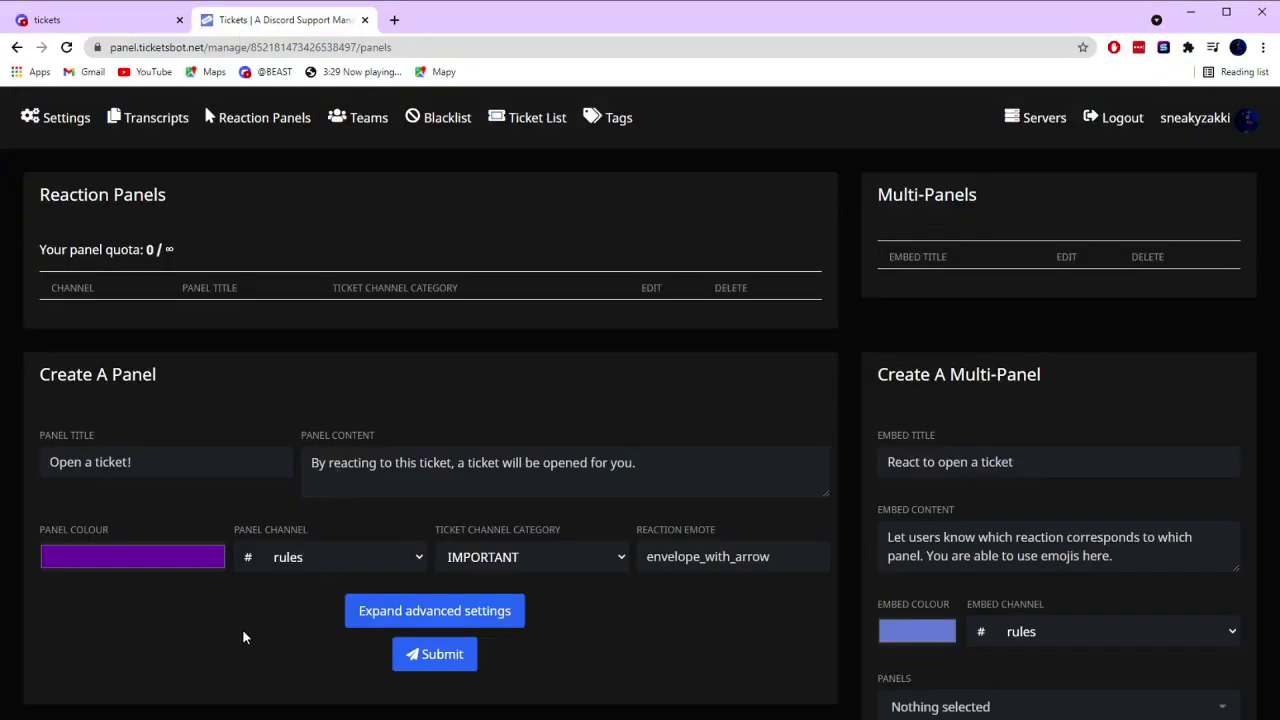
{"action": "left_click", "coordinate": [66, 47]}
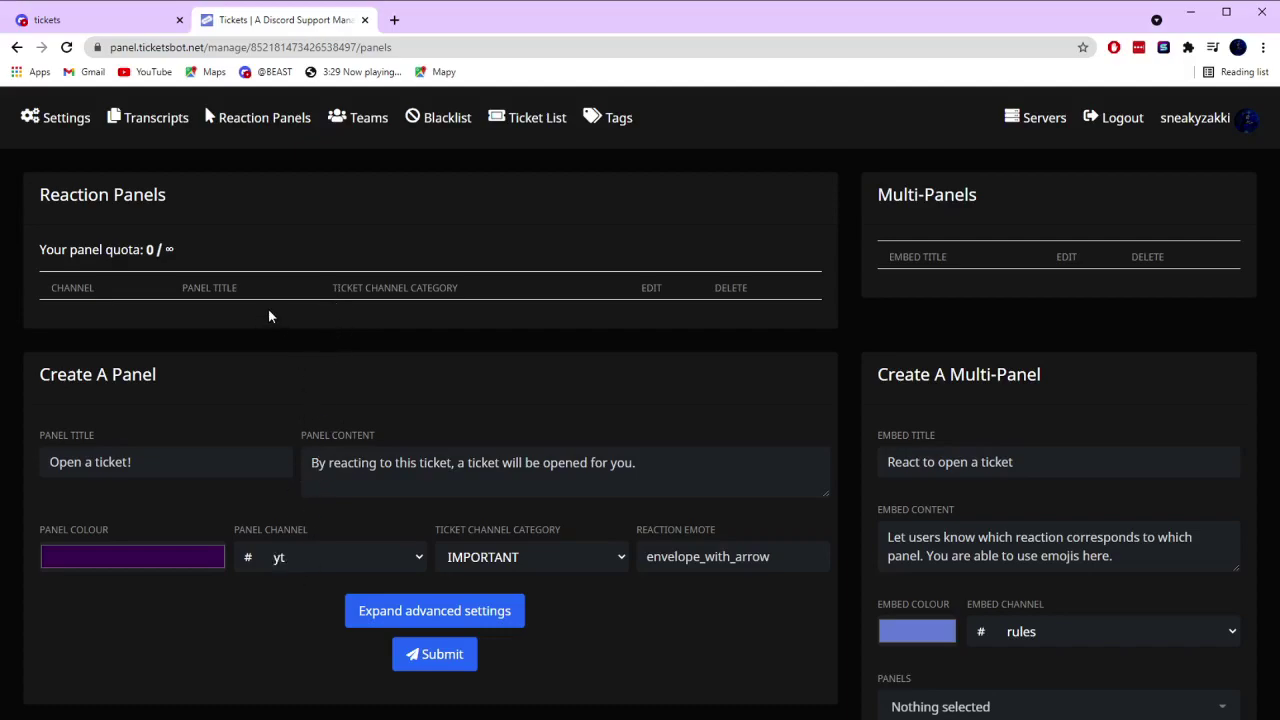
{"action": "left_click", "coordinate": [91, 20]}
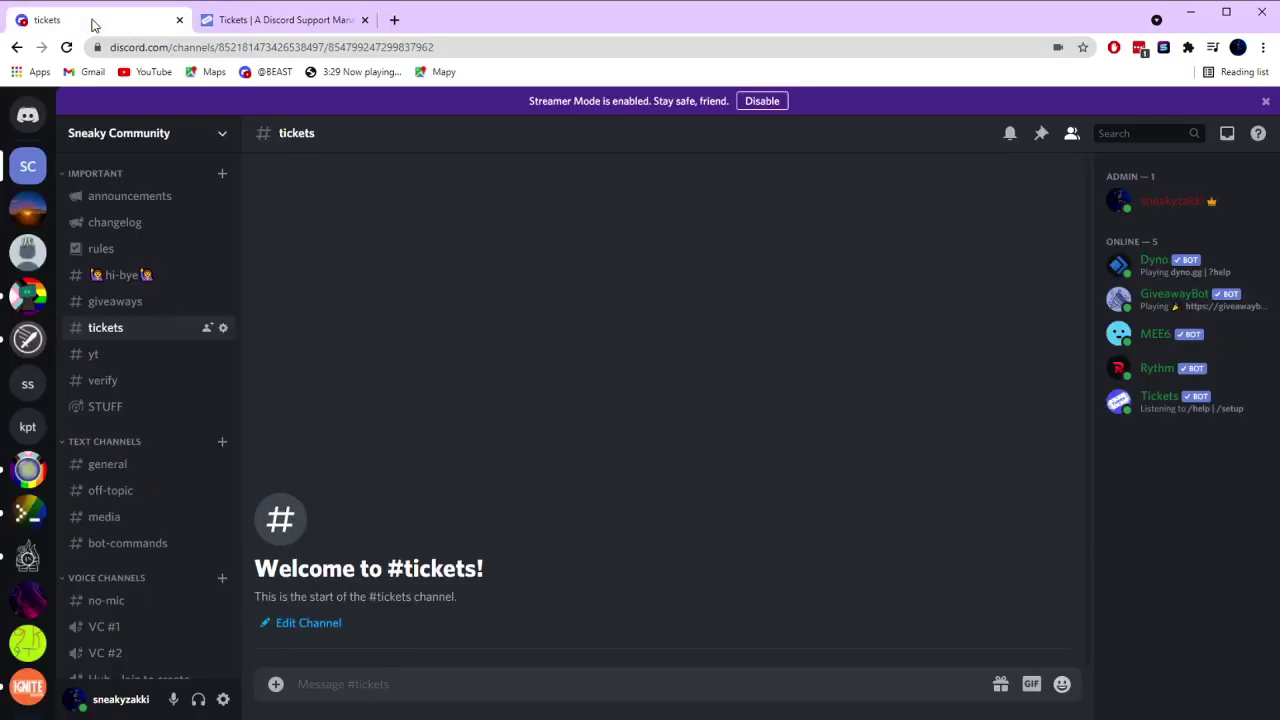
{"action": "left_click", "coordinate": [93, 354]}
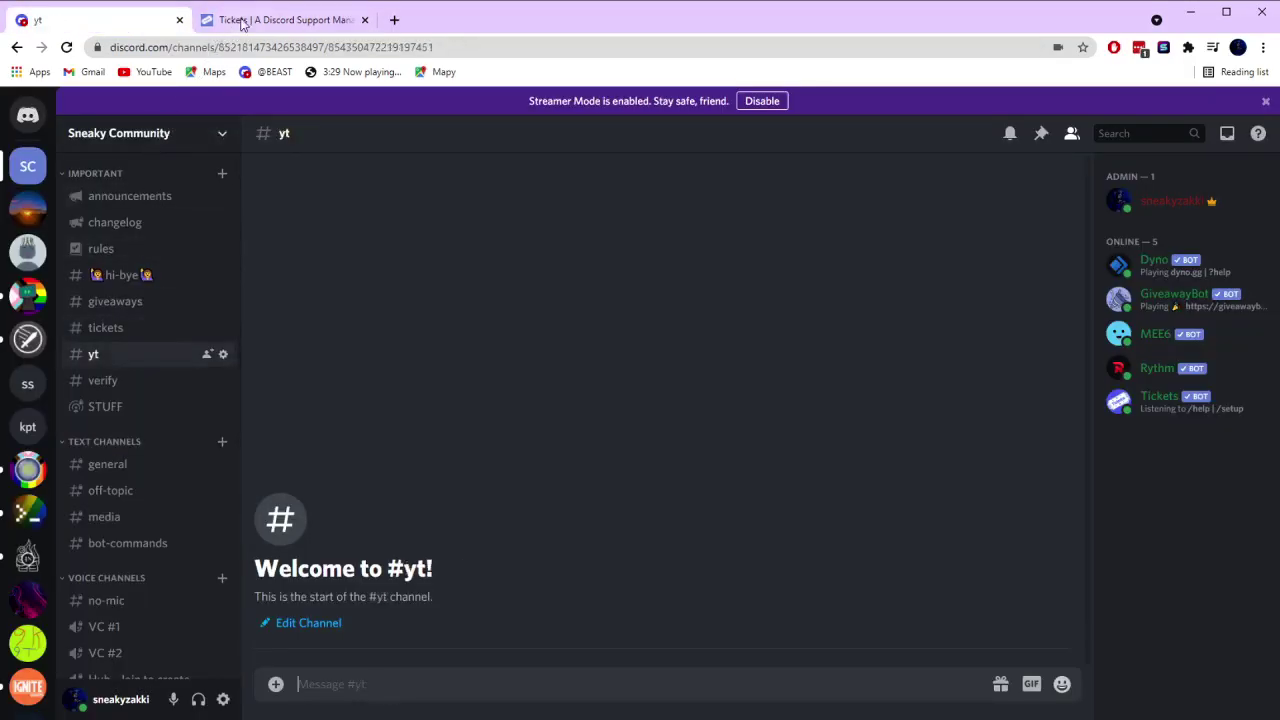
Switch to the Tickets dashboard and expand the advanced settings of the new reaction panel.
{"action": "left_click", "coordinate": [255, 20]}
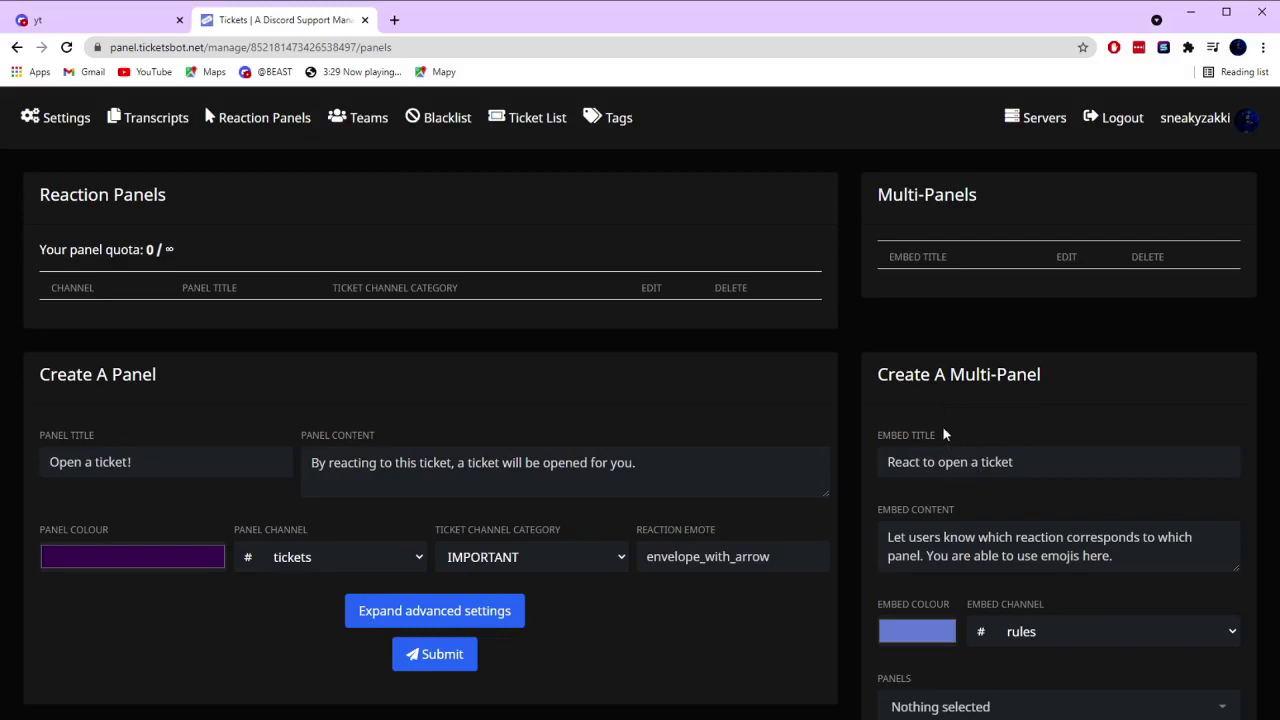
{"action": "scroll", "coordinate": [942, 424], "scroll_direction": "down", "scroll_amount": 1}
{"action": "left_click", "coordinate": [944, 380]}
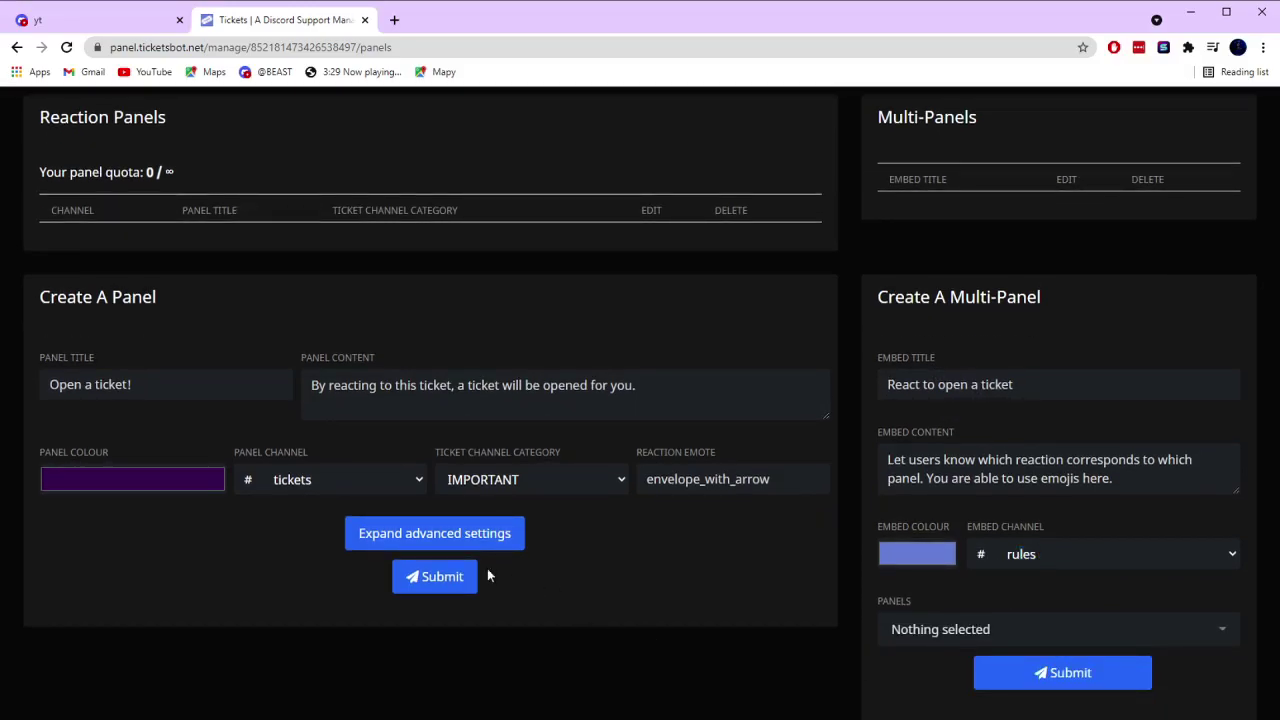
{"action": "left_click", "coordinate": [490, 538]}
{"action": "scroll", "coordinate": [201, 535], "scroll_direction": "down", "scroll_amount": 1}
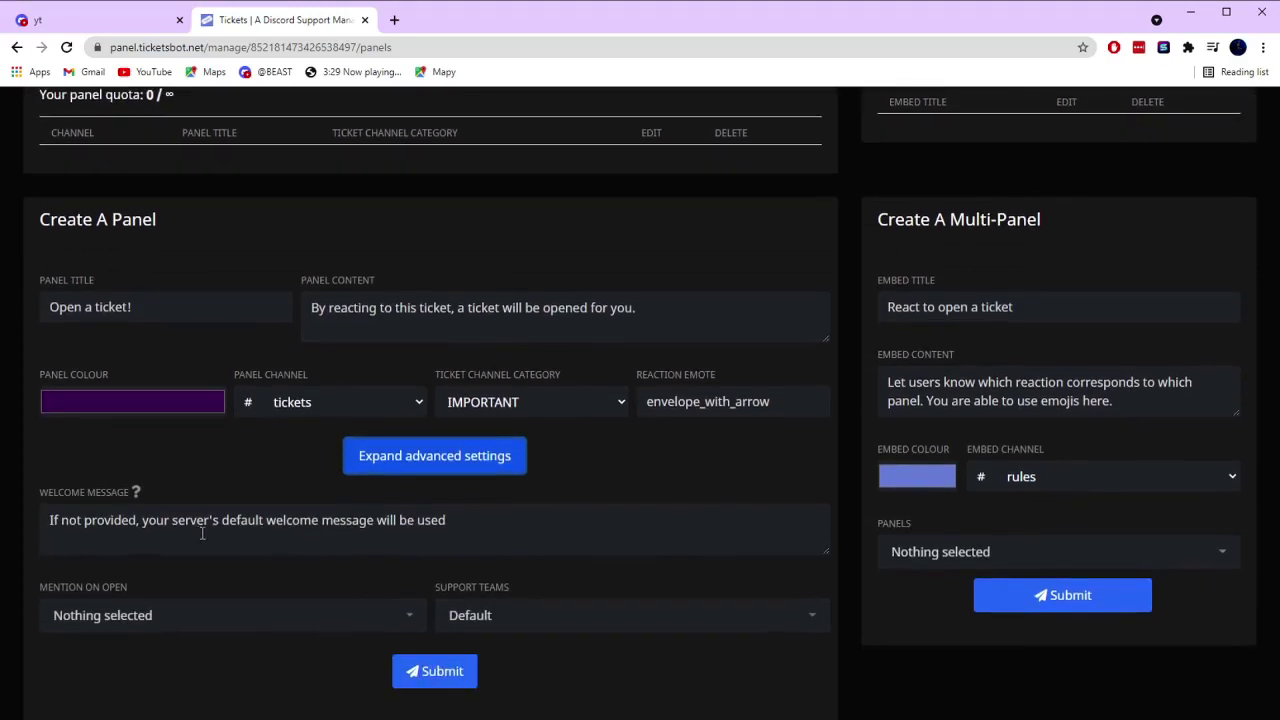
{"action": "left_click", "coordinate": [201, 535]}
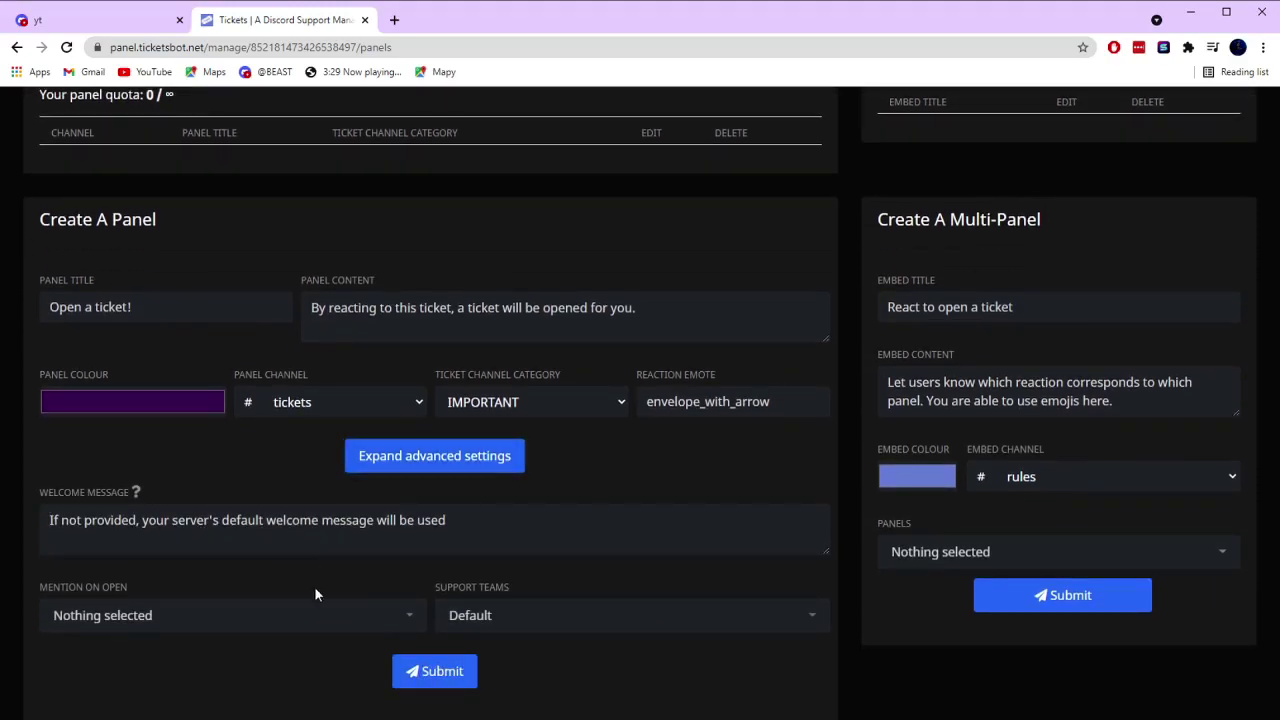
Set the new panel to mention Ticket Opener, Tickets Support and Admin when a ticket is opened.
{"action": "left_click", "coordinate": [182, 624]}
{"action": "scroll", "coordinate": [206, 583], "scroll_direction": "down", "scroll_amount": 1}
{"action": "scroll", "coordinate": [183, 617], "scroll_direction": "down", "scroll_amount": 2}
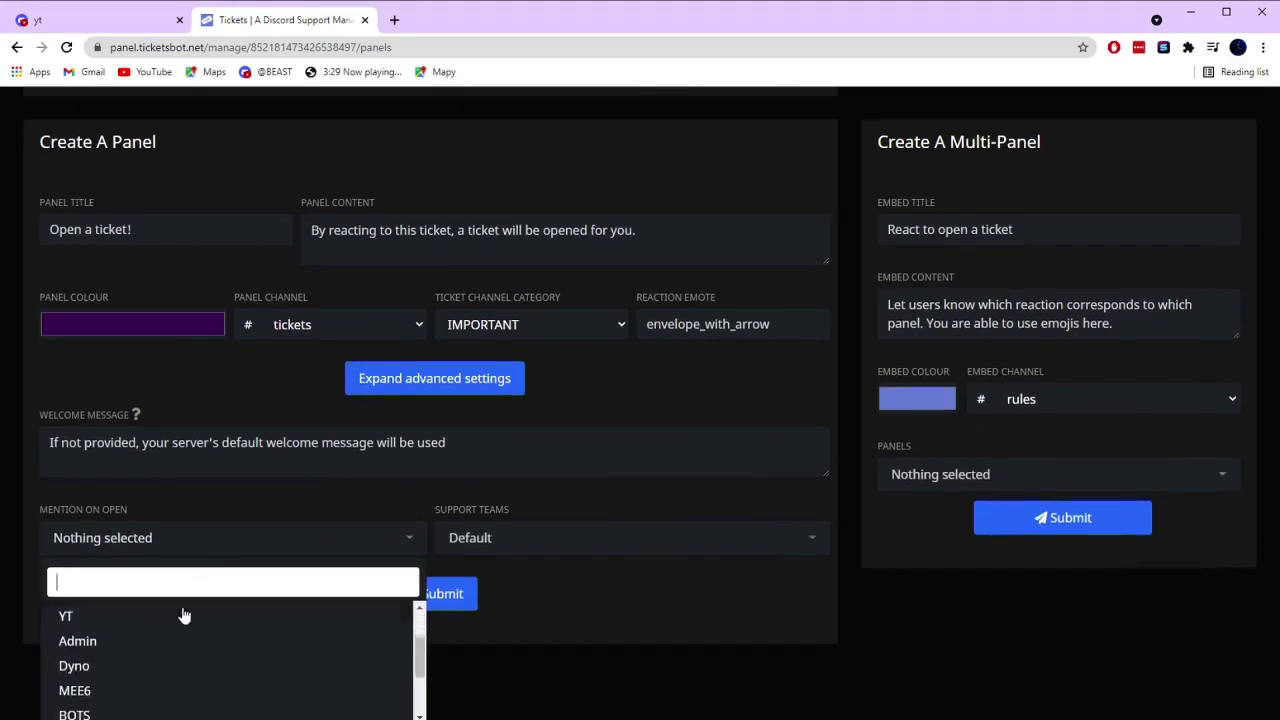
{"action": "scroll", "coordinate": [216, 622], "scroll_direction": "up", "scroll_amount": 1}
{"action": "scroll", "coordinate": [109, 686], "scroll_direction": "down", "scroll_amount": 1}
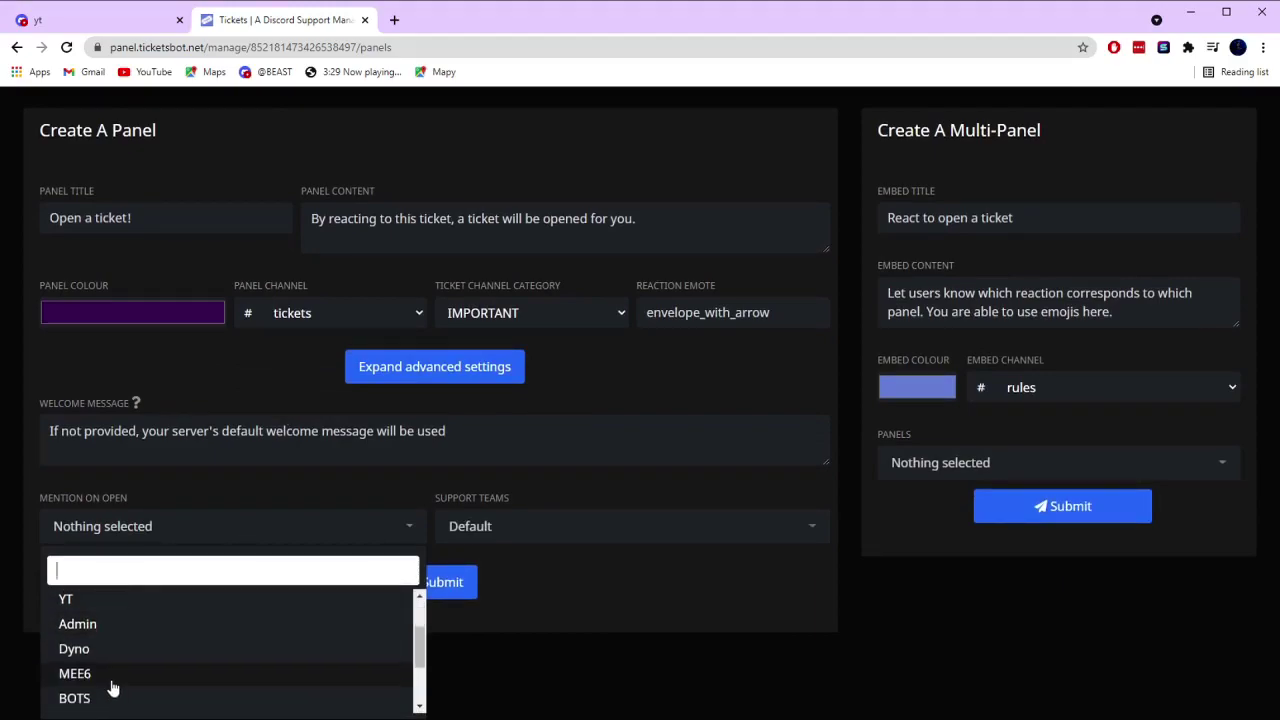
{"action": "left_click", "coordinate": [115, 624]}
{"action": "scroll", "coordinate": [120, 640], "scroll_direction": "up", "scroll_amount": 2}
{"action": "scroll", "coordinate": [197, 553], "scroll_direction": "down", "scroll_amount": 1}
{"action": "left_click", "coordinate": [131, 627]}
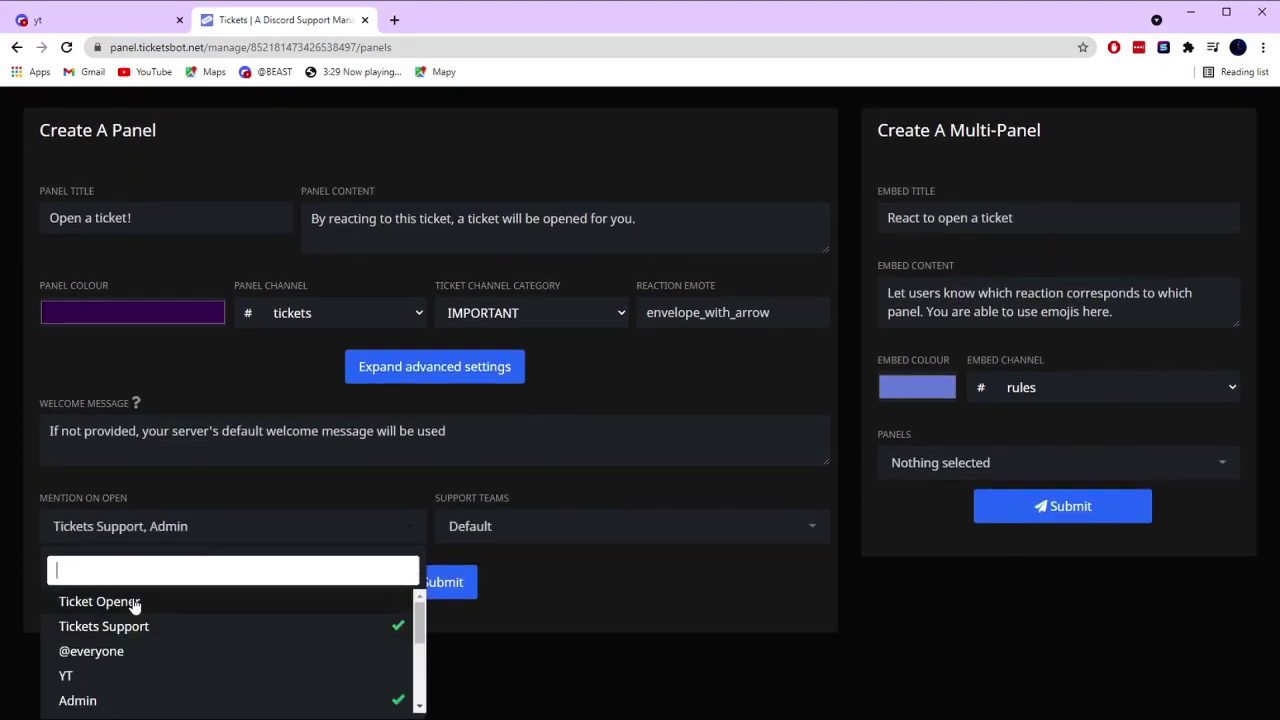
{"action": "left_click", "coordinate": [131, 602]}
{"action": "scroll", "coordinate": [120, 666], "scroll_direction": "down", "scroll_amount": 3}
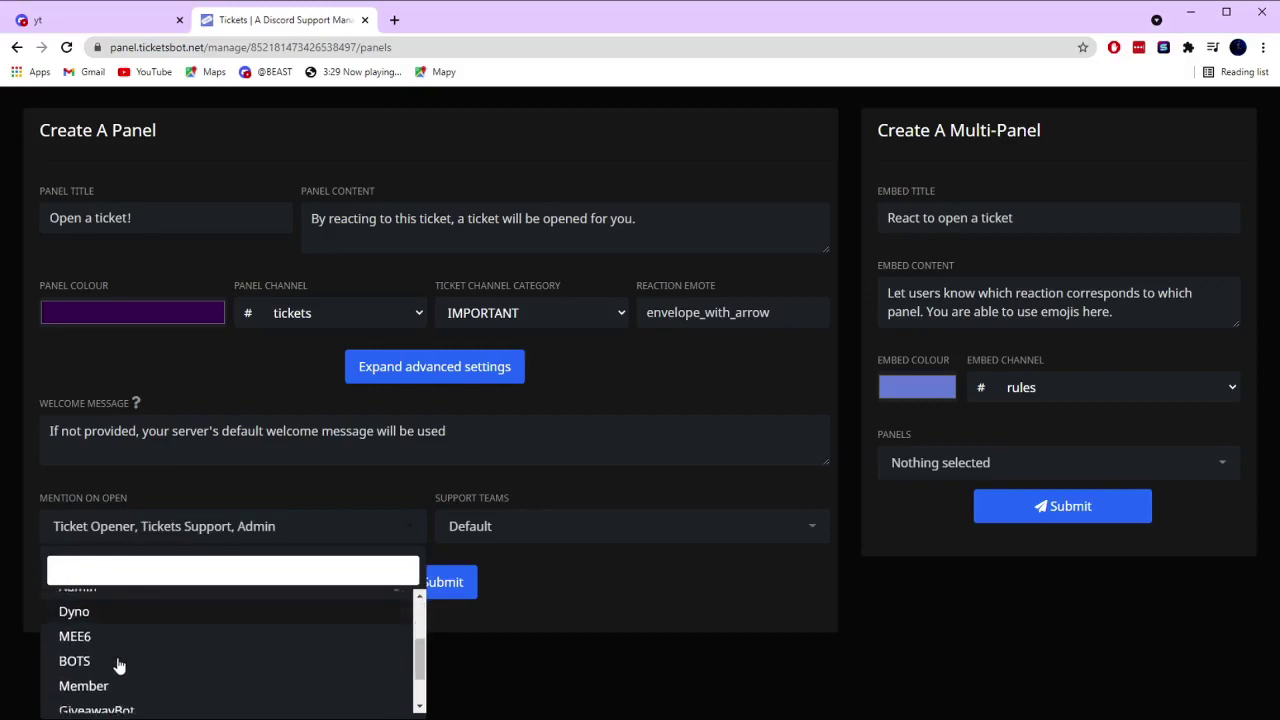
{"action": "scroll", "coordinate": [184, 668], "scroll_direction": "down", "scroll_amount": 1}
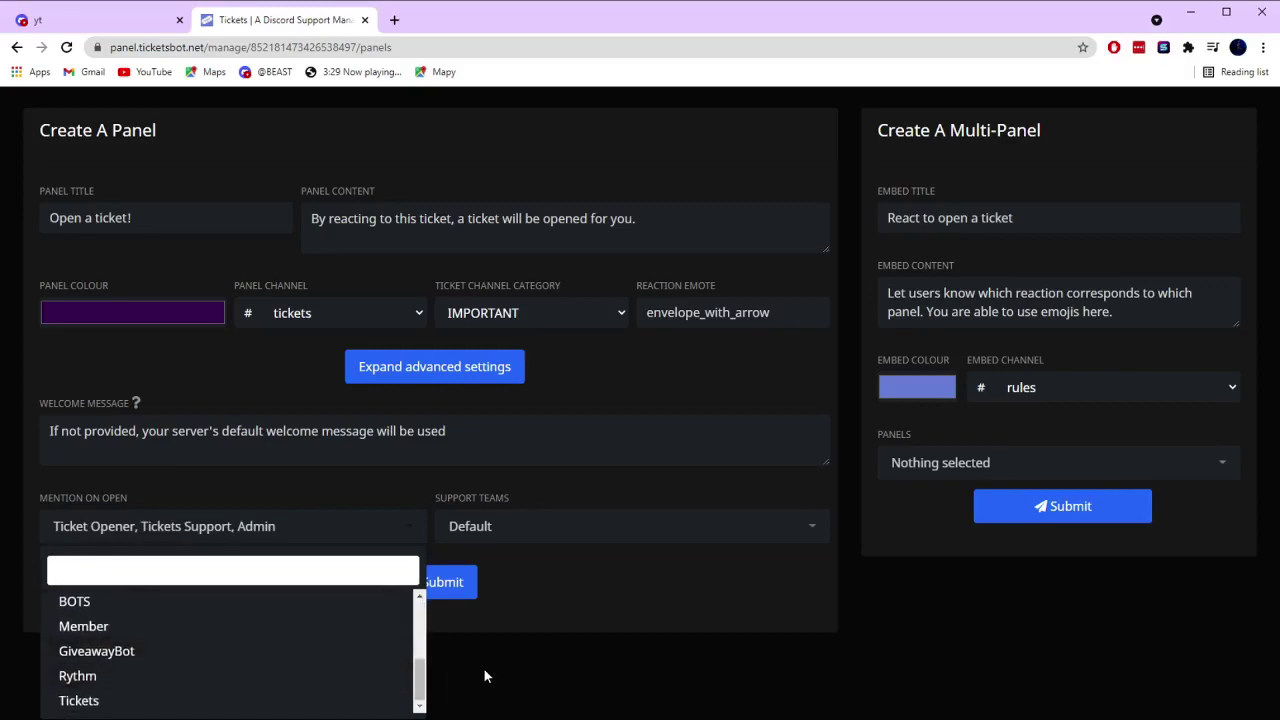
{"action": "scroll", "coordinate": [444, 611], "scroll_direction": "up", "scroll_amount": 2}
{"action": "scroll", "coordinate": [444, 611], "scroll_direction": "down", "scroll_amount": 2}
{"action": "left_click", "coordinate": [497, 617]}
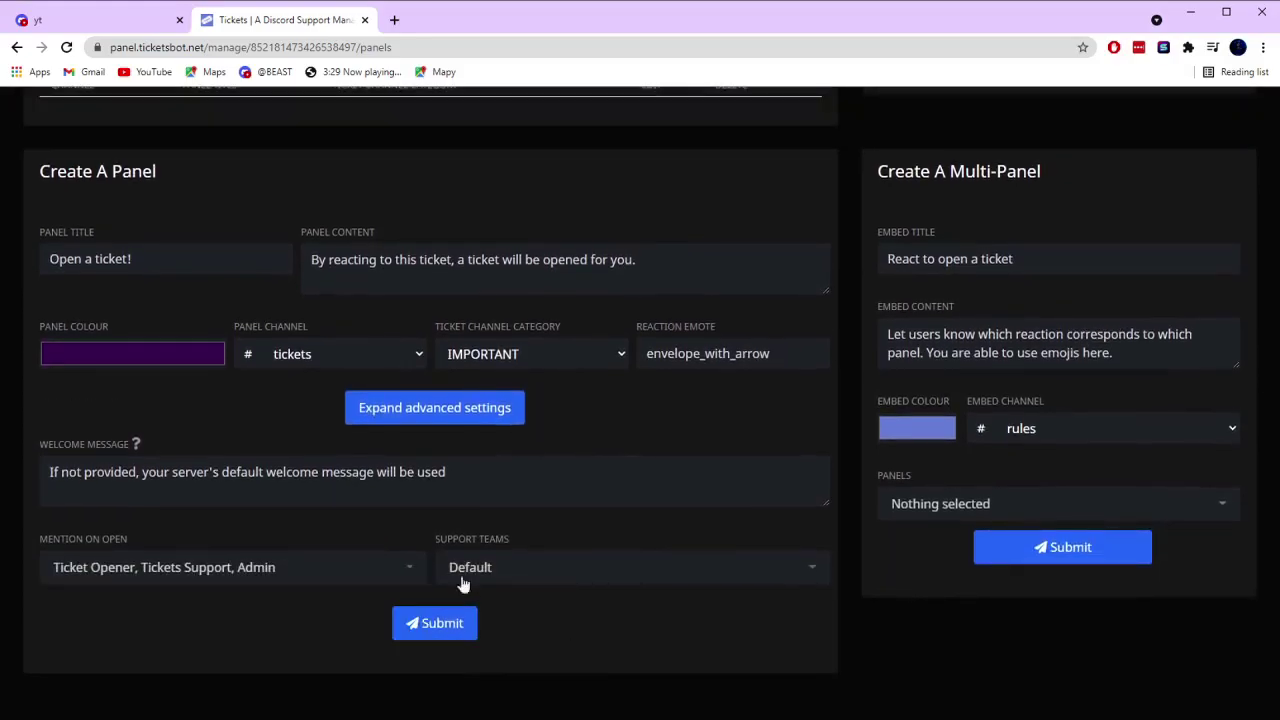
Keep Default as the support team, submit the new reaction panel and dismiss the resulting dialog.
{"action": "left_click", "coordinate": [496, 580]}
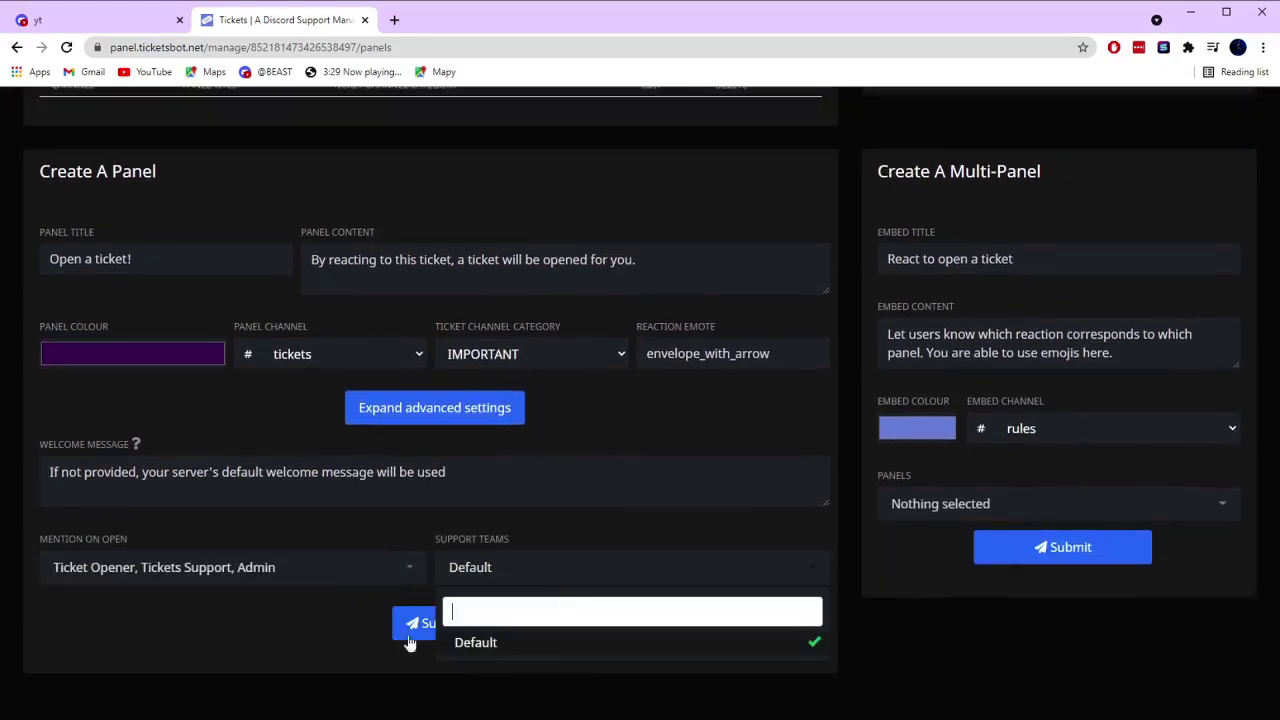
{"action": "left_click", "coordinate": [371, 628]}
{"action": "left_click", "coordinate": [519, 580]}
{"action": "left_click", "coordinate": [480, 641]}
{"action": "left_click", "coordinate": [487, 643]}
{"action": "left_click", "coordinate": [317, 632]}
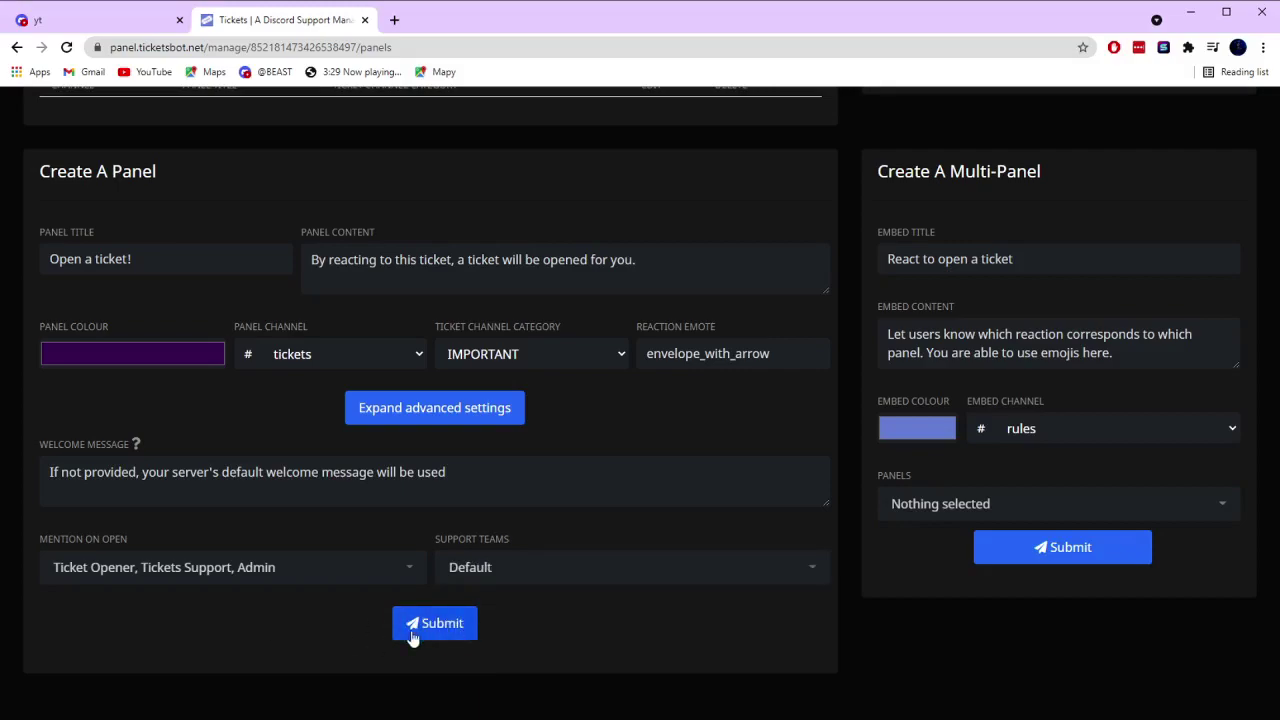
{"action": "left_click", "coordinate": [435, 624]}
{"action": "scroll", "coordinate": [352, 550], "scroll_direction": "up", "scroll_amount": 1}
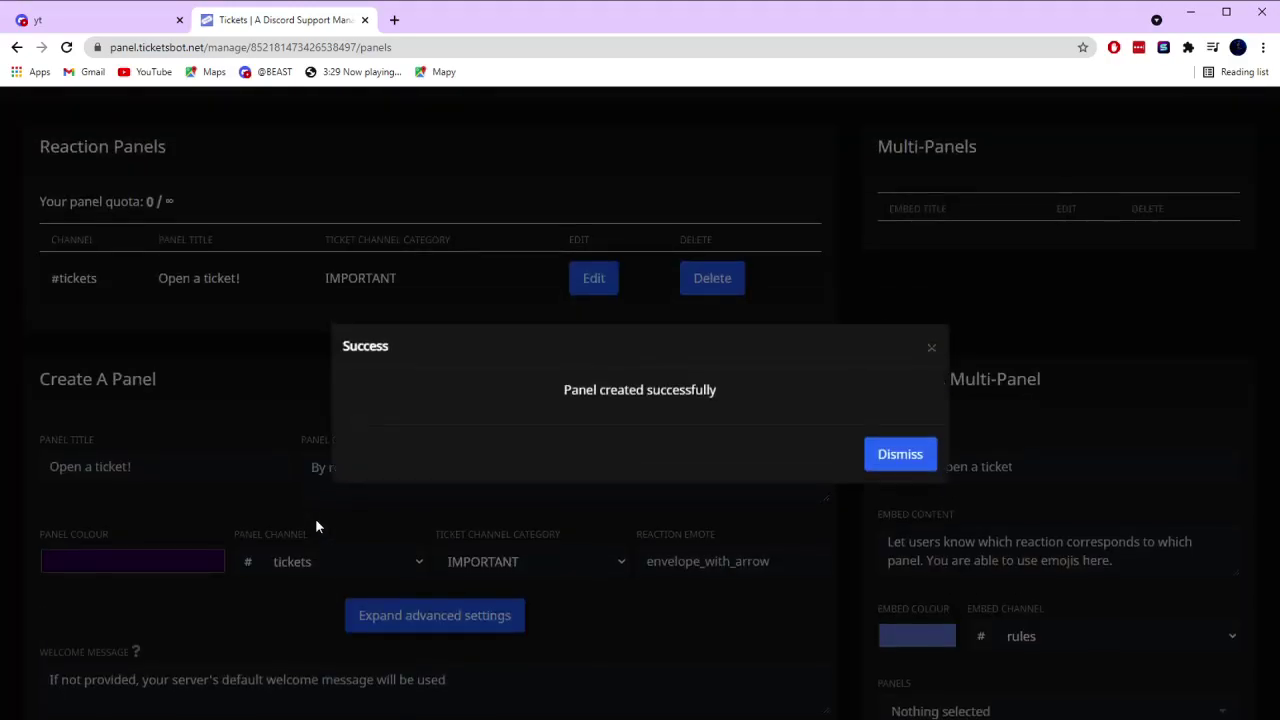
{"action": "left_click", "coordinate": [886, 454]}
Switch to Discord and review the panel message in the tickets channel and the latest entries in logs.
{"action": "left_click", "coordinate": [50, 22]}
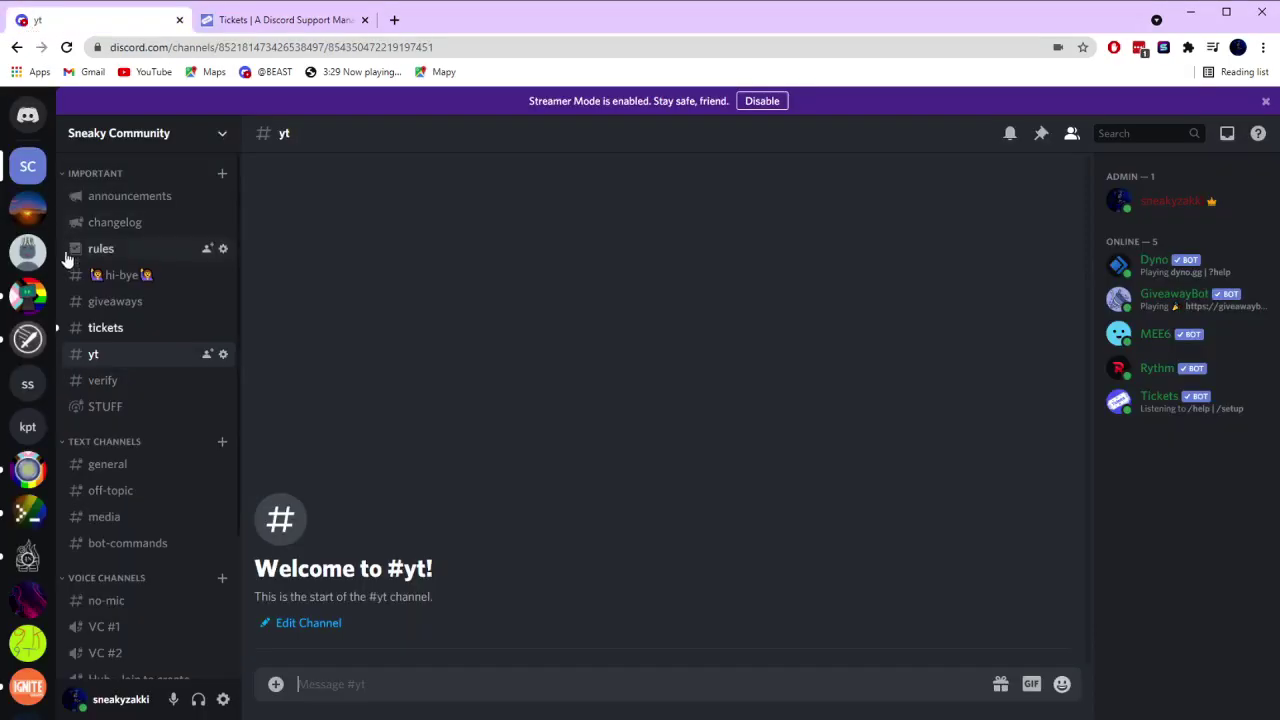
{"action": "left_click", "coordinate": [125, 335]}
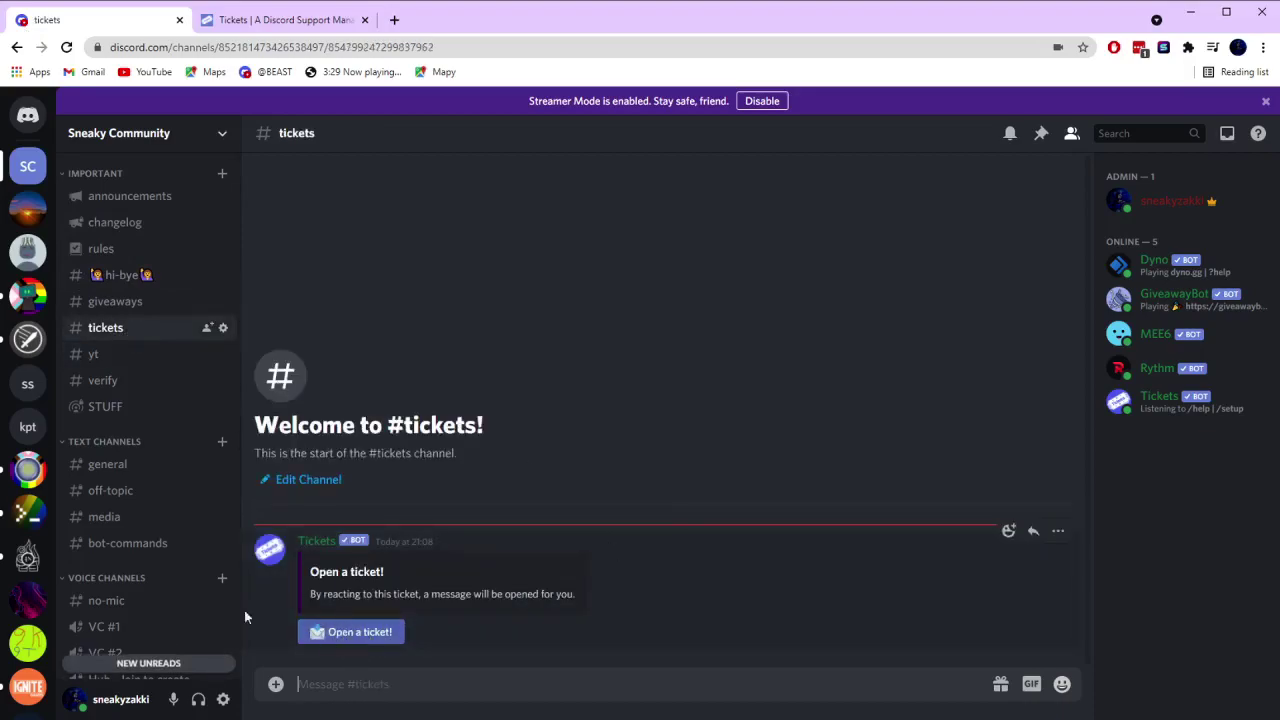
{"action": "scroll", "coordinate": [163, 600], "scroll_direction": "down", "scroll_amount": 2}
{"action": "left_click", "coordinate": [160, 600]}
{"action": "scroll", "coordinate": [130, 460], "scroll_direction": "up", "scroll_amount": 2}
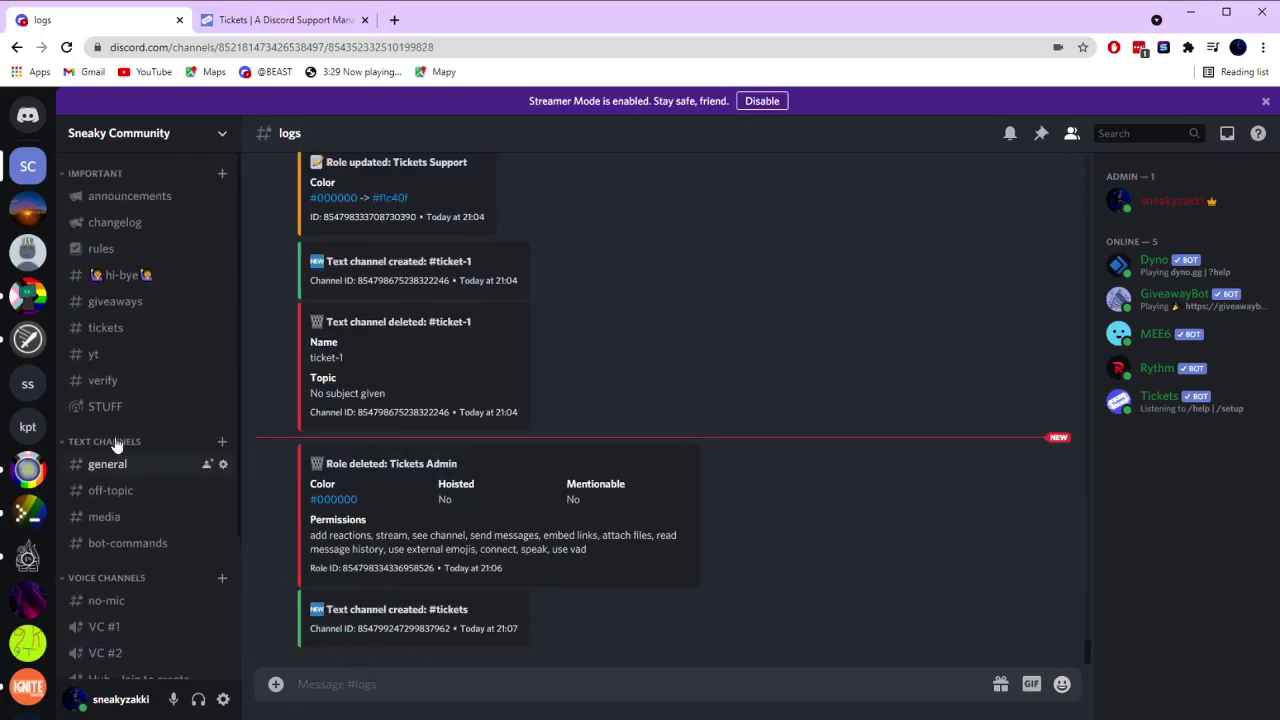
Open a test ticket from the panel in the tickets channel and check the new ticket channel's content and placement.
{"action": "left_click", "coordinate": [133, 330]}
{"action": "left_click", "coordinate": [368, 638]}
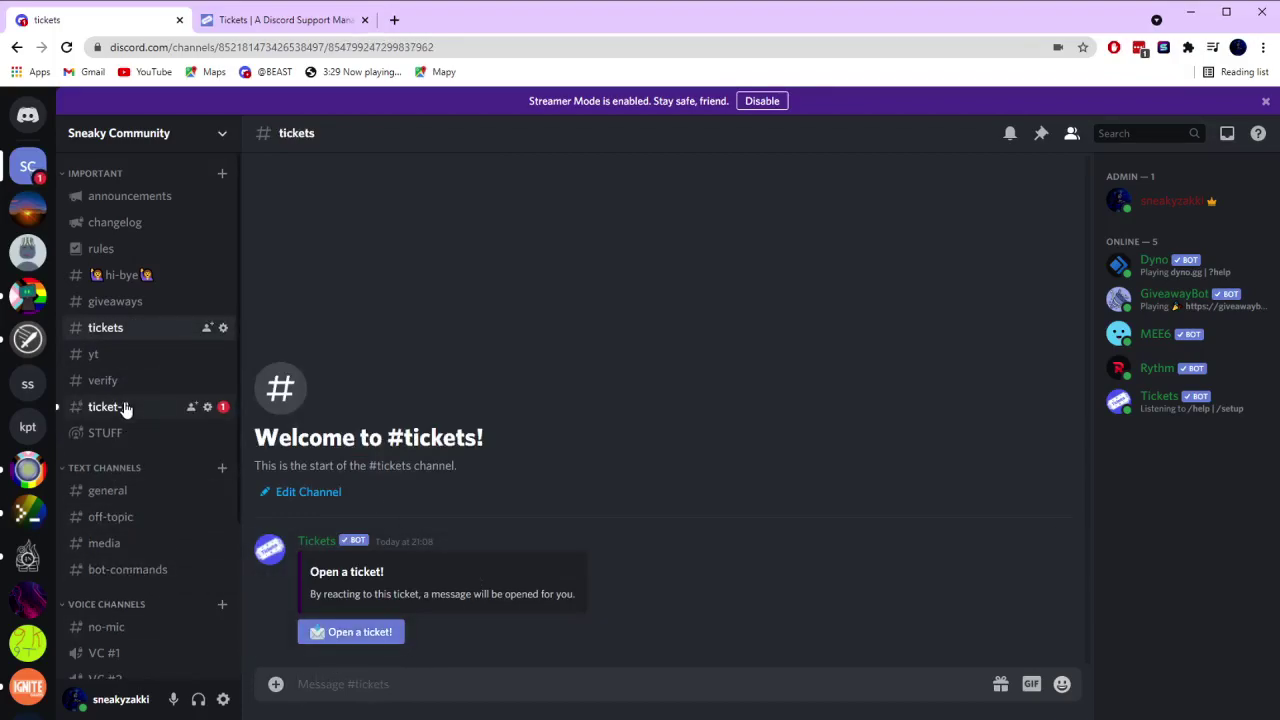
{"action": "left_click", "coordinate": [125, 407]}
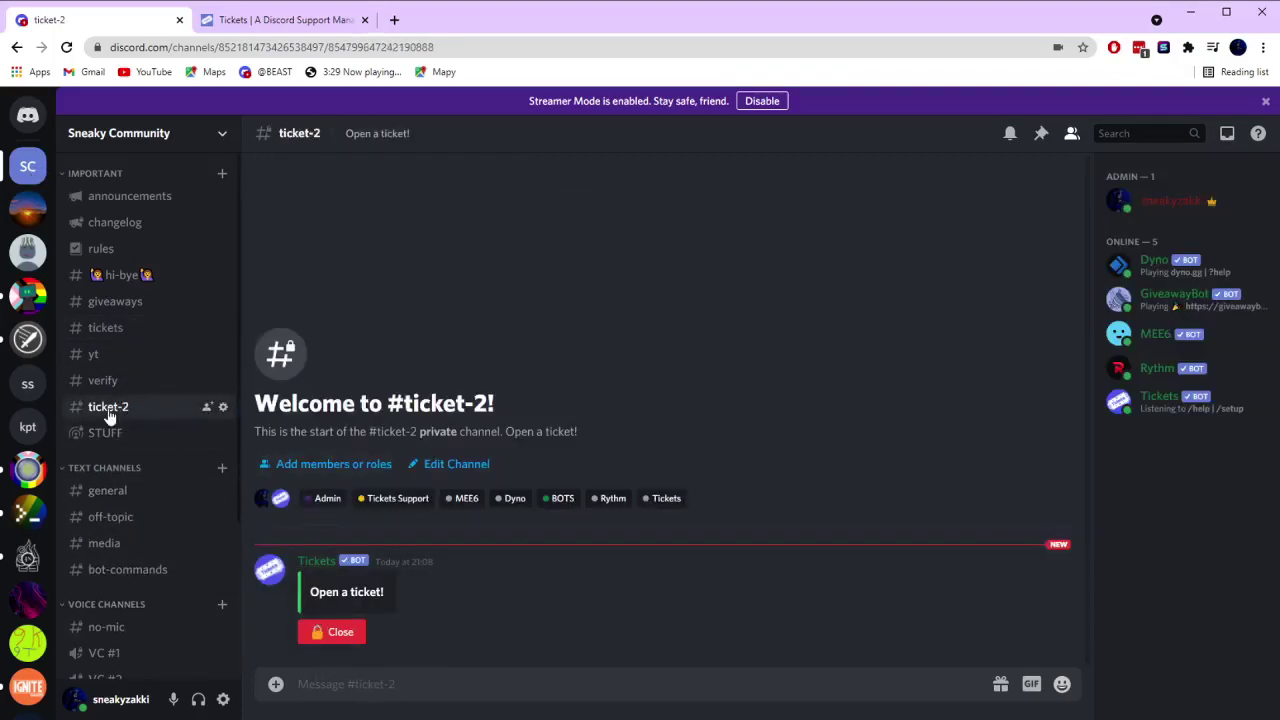
{"action": "scroll", "coordinate": [109, 415], "scroll_direction": "down", "scroll_amount": 3}
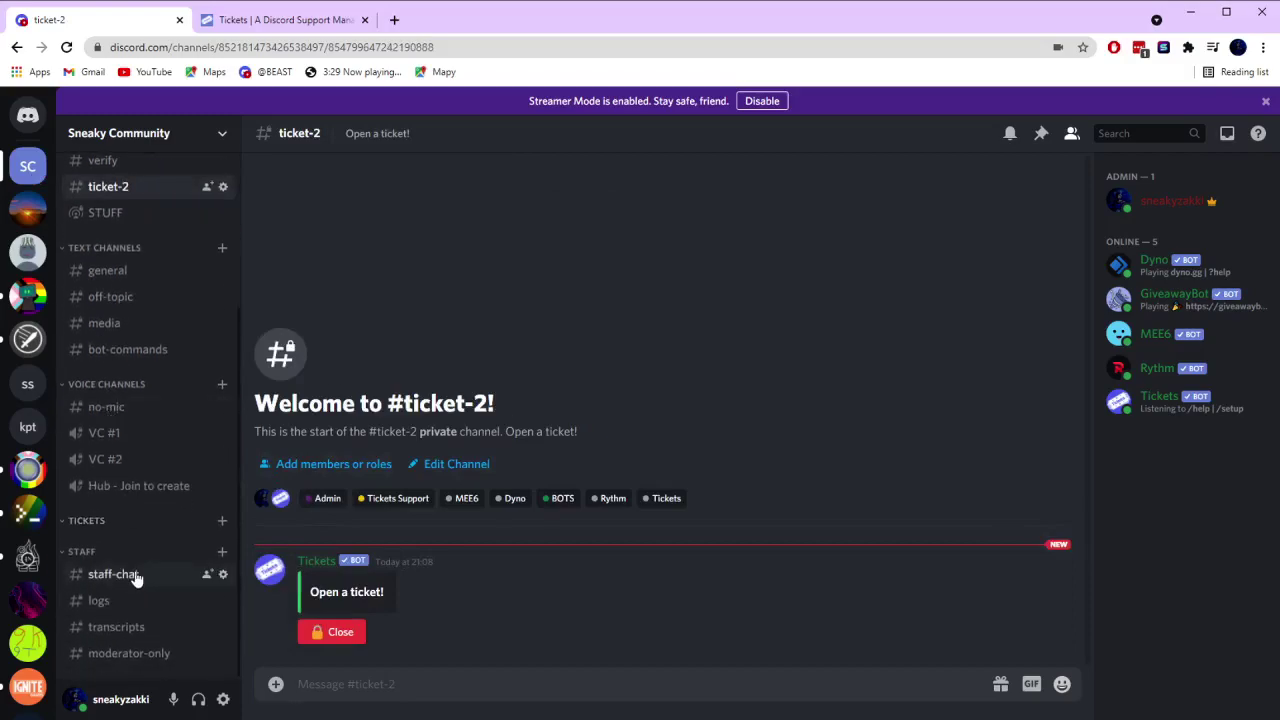
{"action": "scroll", "coordinate": [122, 535], "scroll_direction": "up", "scroll_amount": 3}
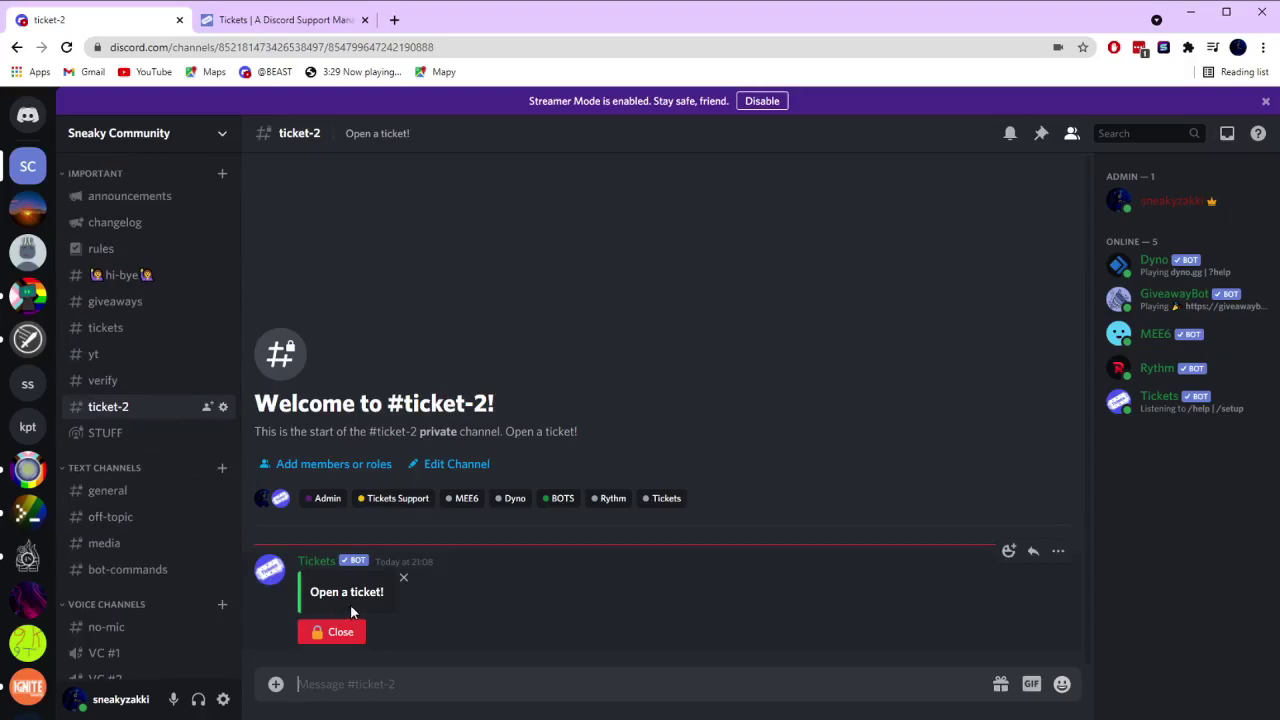
{"action": "scroll", "coordinate": [116, 556], "scroll_direction": "down", "scroll_amount": 3}
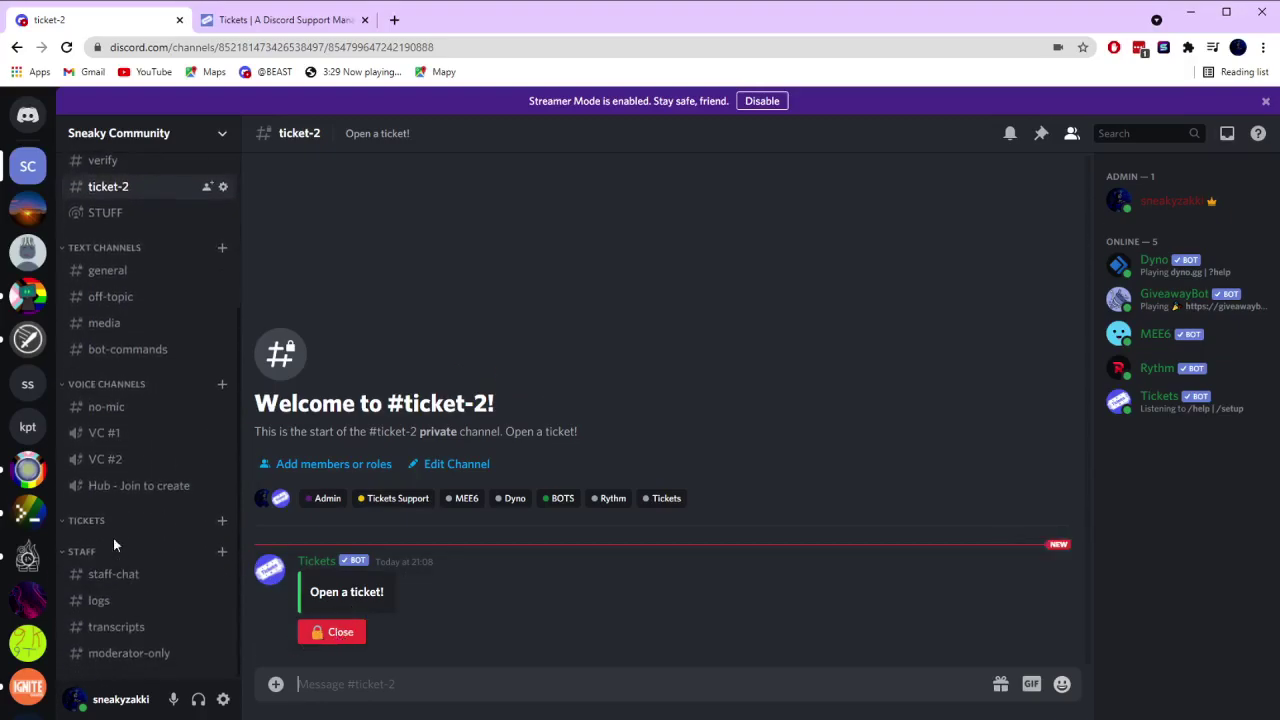
{"action": "scroll", "coordinate": [191, 619], "scroll_direction": "up", "scroll_amount": 3}
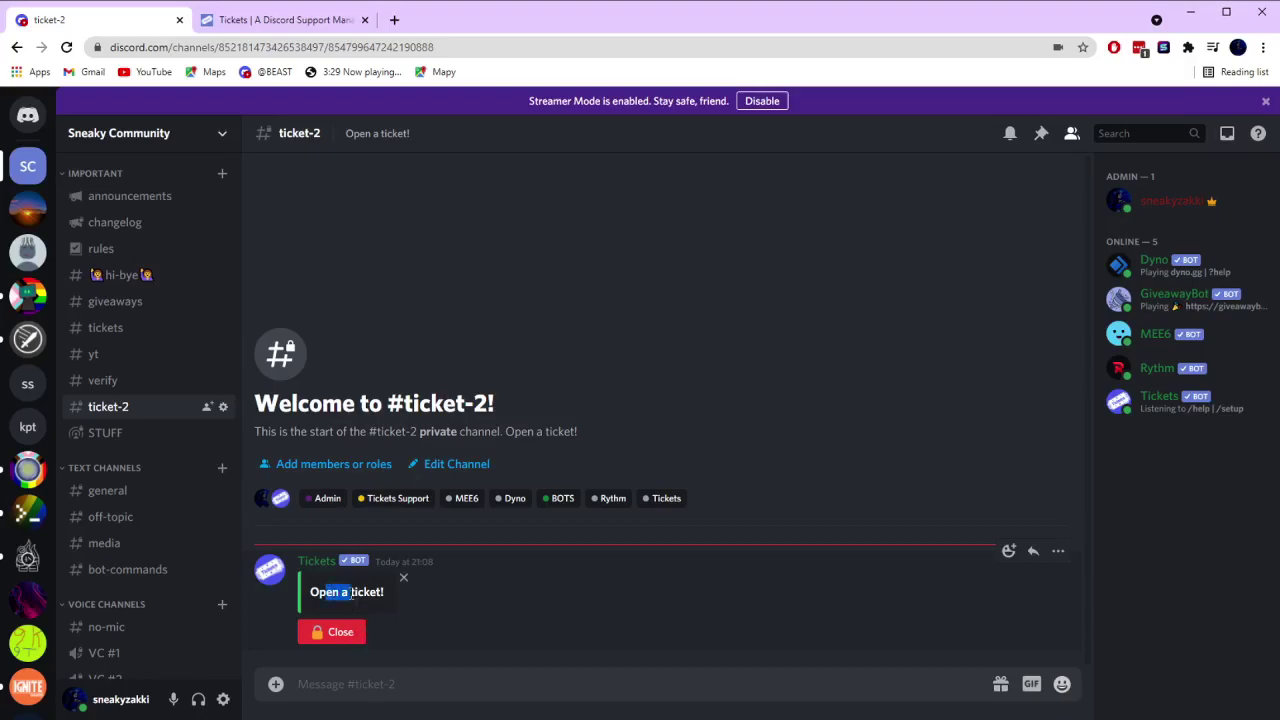
Close the test ticket with confirmation and check its record in the transcripts channel.
{"action": "left_click", "coordinate": [338, 630]}
{"action": "left_click", "coordinate": [335, 630]}
{"action": "scroll", "coordinate": [125, 413], "scroll_direction": "down", "scroll_amount": 4}
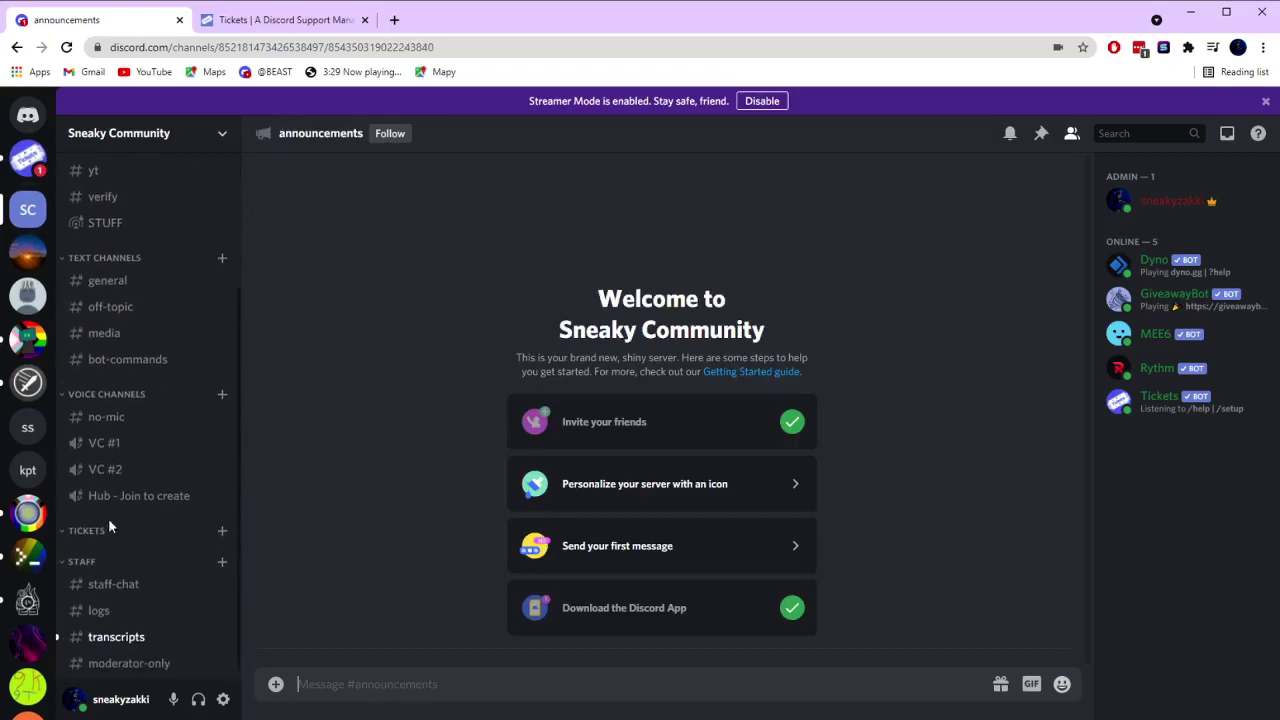
{"action": "left_click", "coordinate": [100, 627]}
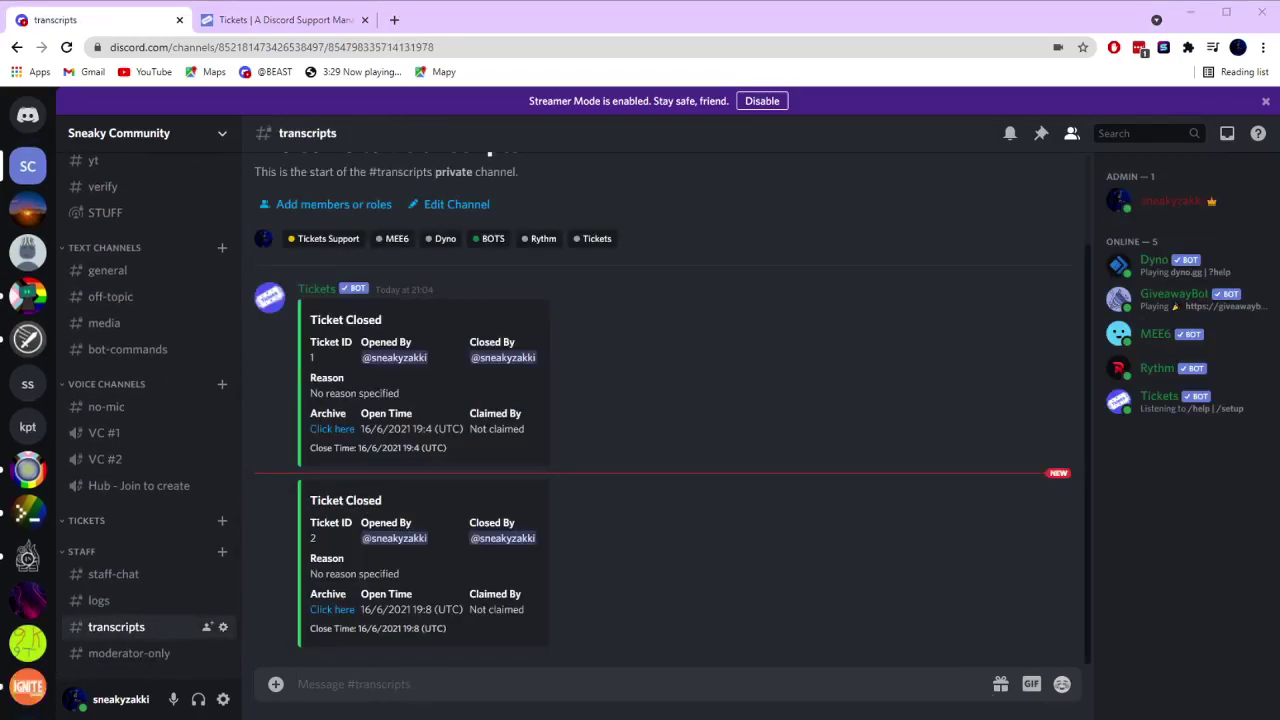
Move the tickets channel into the TICKETS category, keeping its current permissions.
{"action": "scroll", "coordinate": [120, 491], "scroll_direction": "up", "scroll_amount": 3}
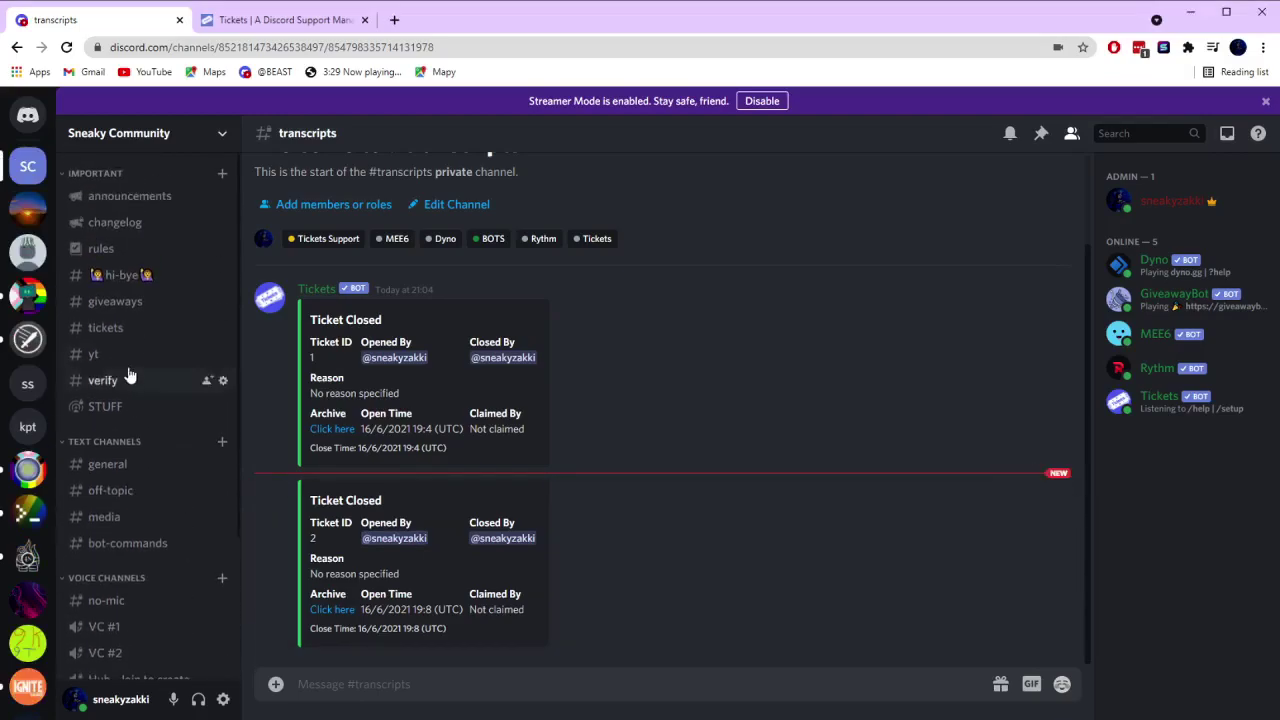
{"action": "scroll", "coordinate": [139, 343], "scroll_direction": "down", "scroll_amount": 3}
{"action": "left_click_drag", "start_coordinate": [140, 178], "coordinate": [131, 555]}
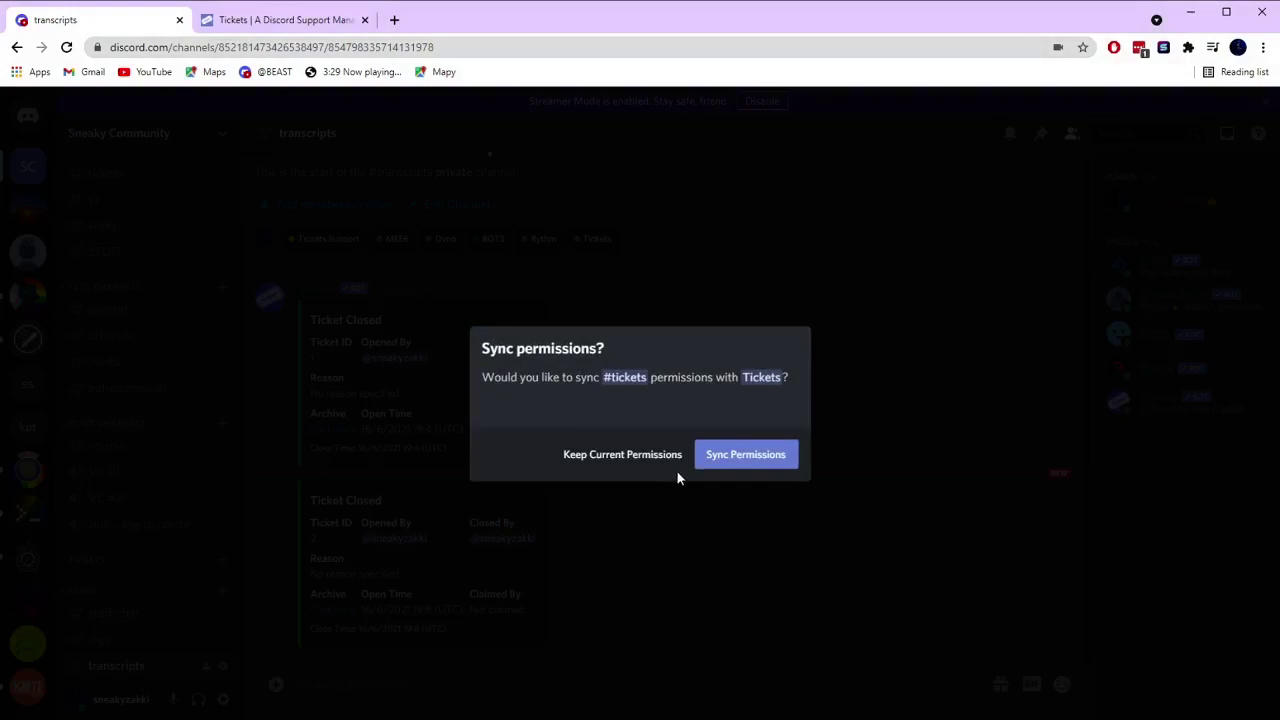
{"action": "left_click", "coordinate": [645, 455]}
Open another test ticket from the moved tickets channel, view its channel and close it with confirmation.
{"action": "left_click", "coordinate": [100, 556]}
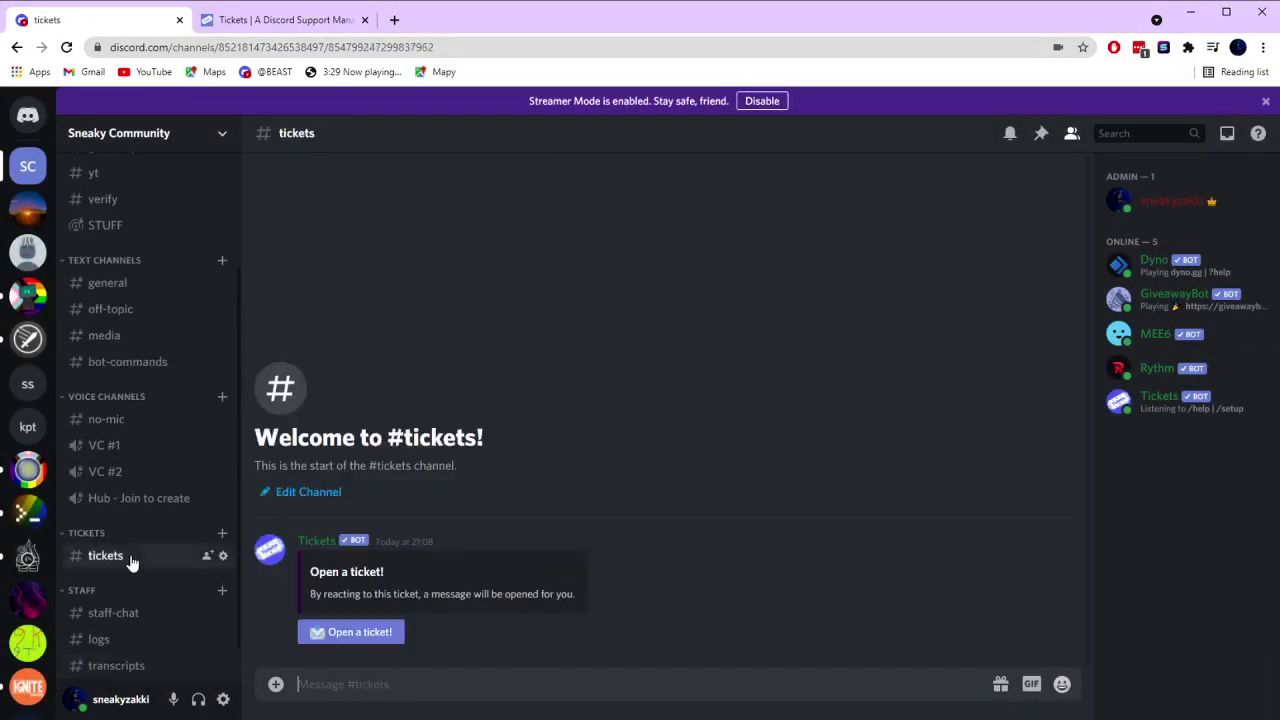
{"action": "left_click", "coordinate": [330, 636]}
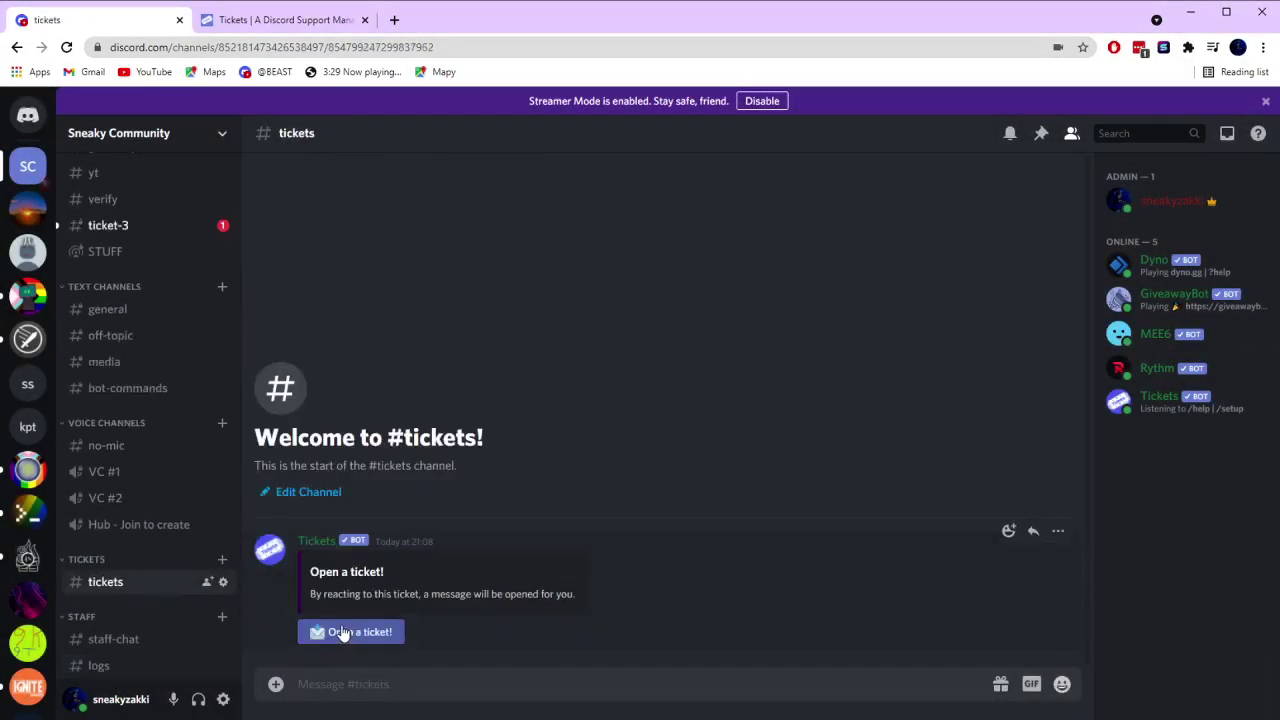
{"action": "left_click", "coordinate": [137, 226]}
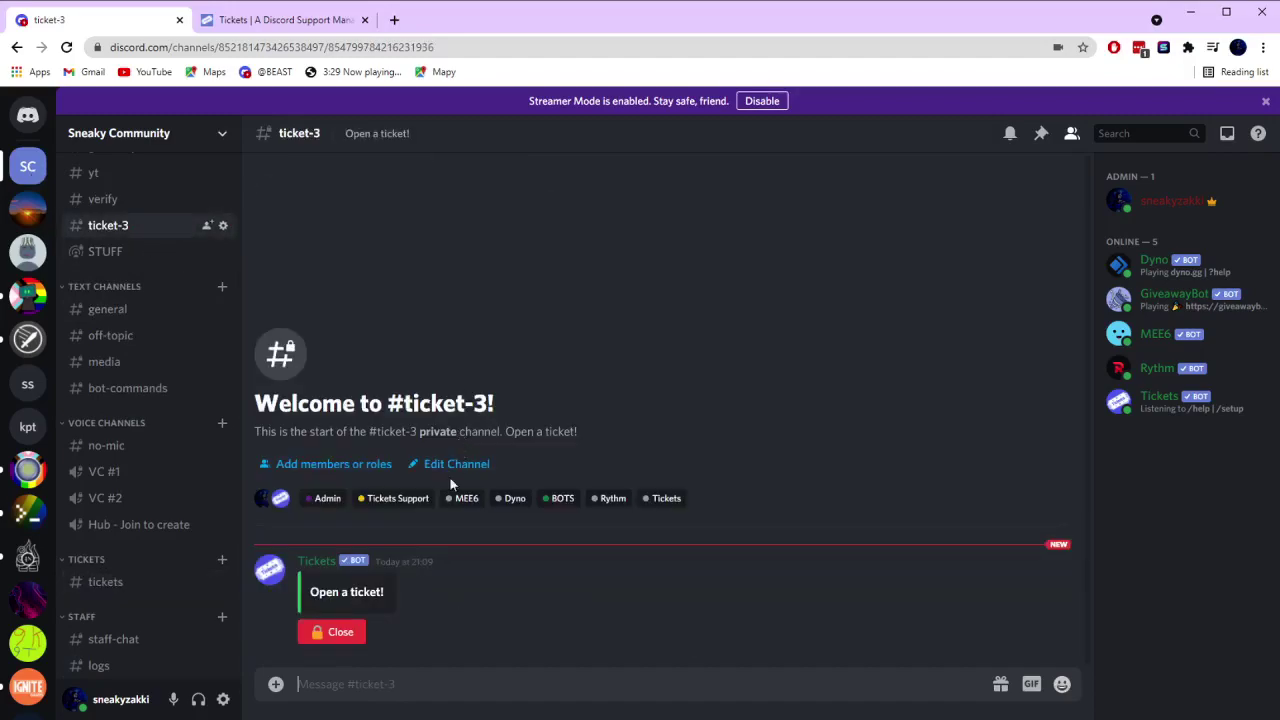
{"action": "left_click", "coordinate": [329, 632]}
{"action": "left_click", "coordinate": [330, 638]}
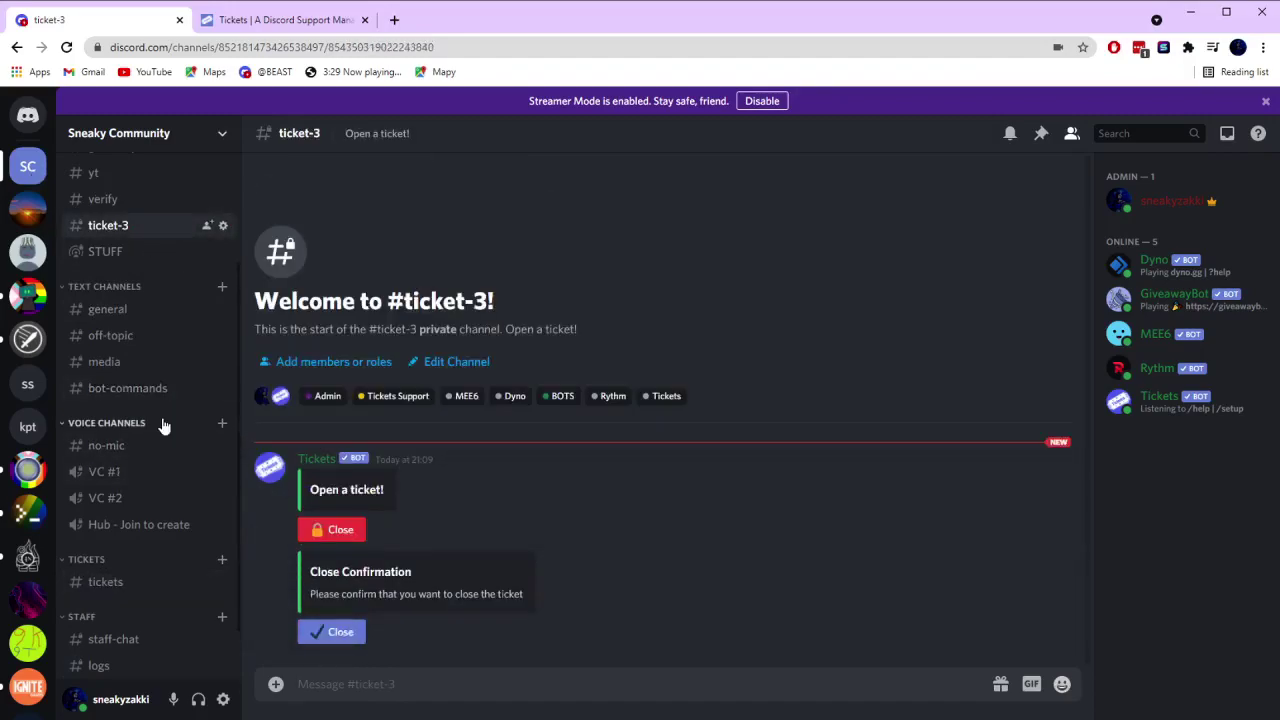
Check the transcripts channel and the Tickets bot's direct message, and return to the Sneaky Community server.
{"action": "left_click", "coordinate": [116, 627]}
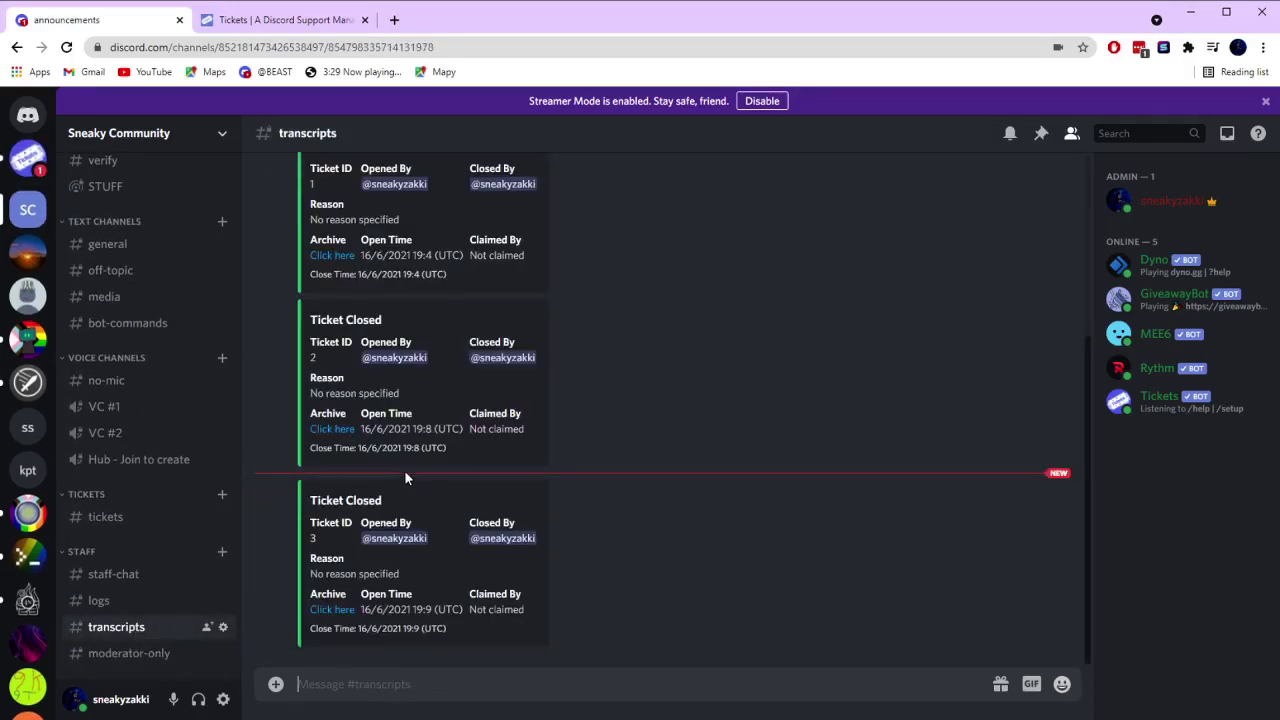
{"action": "left_click", "coordinate": [28, 157]}
{"action": "left_click", "coordinate": [28, 205]}
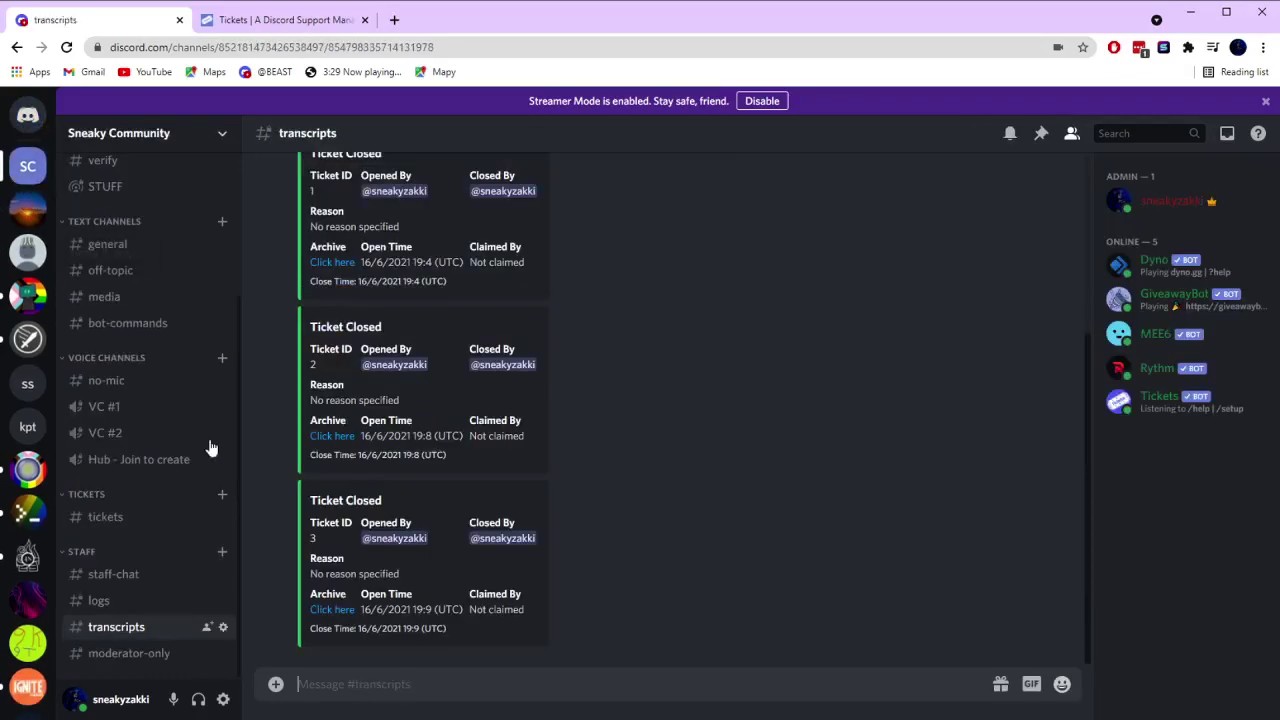
Switch to the Tickets dashboard and delete the reaction panel that opens tickets in the IMPORTANT category.
{"action": "left_click", "coordinate": [100, 518]}
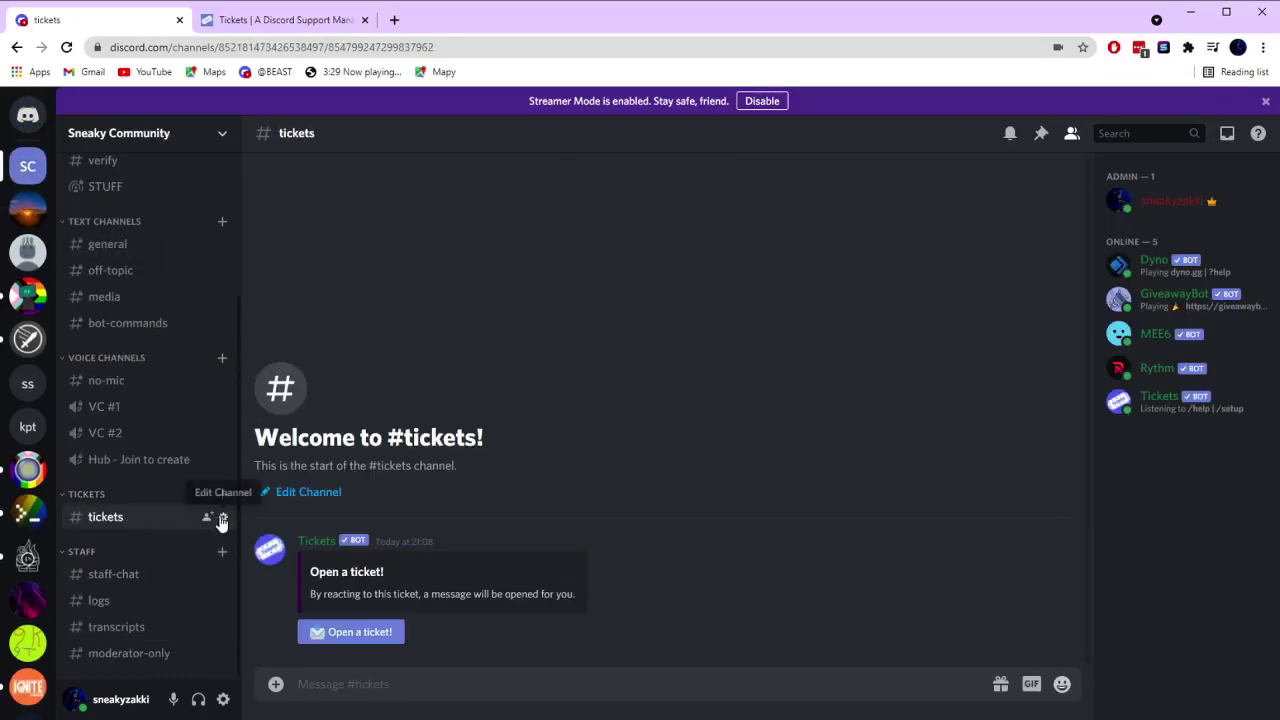
{"action": "left_click", "coordinate": [282, 20]}
{"action": "scroll", "coordinate": [449, 620], "scroll_direction": "down", "scroll_amount": 3}
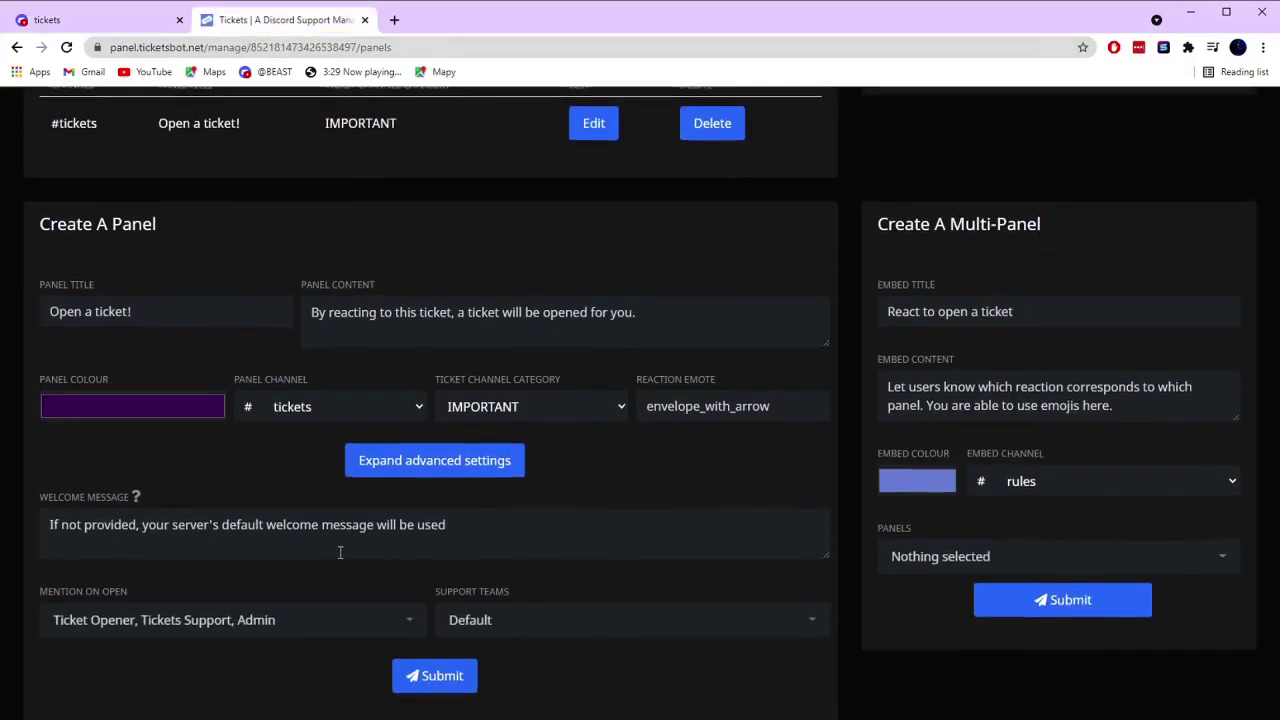
{"action": "scroll", "coordinate": [511, 329], "scroll_direction": "up", "scroll_amount": 3}
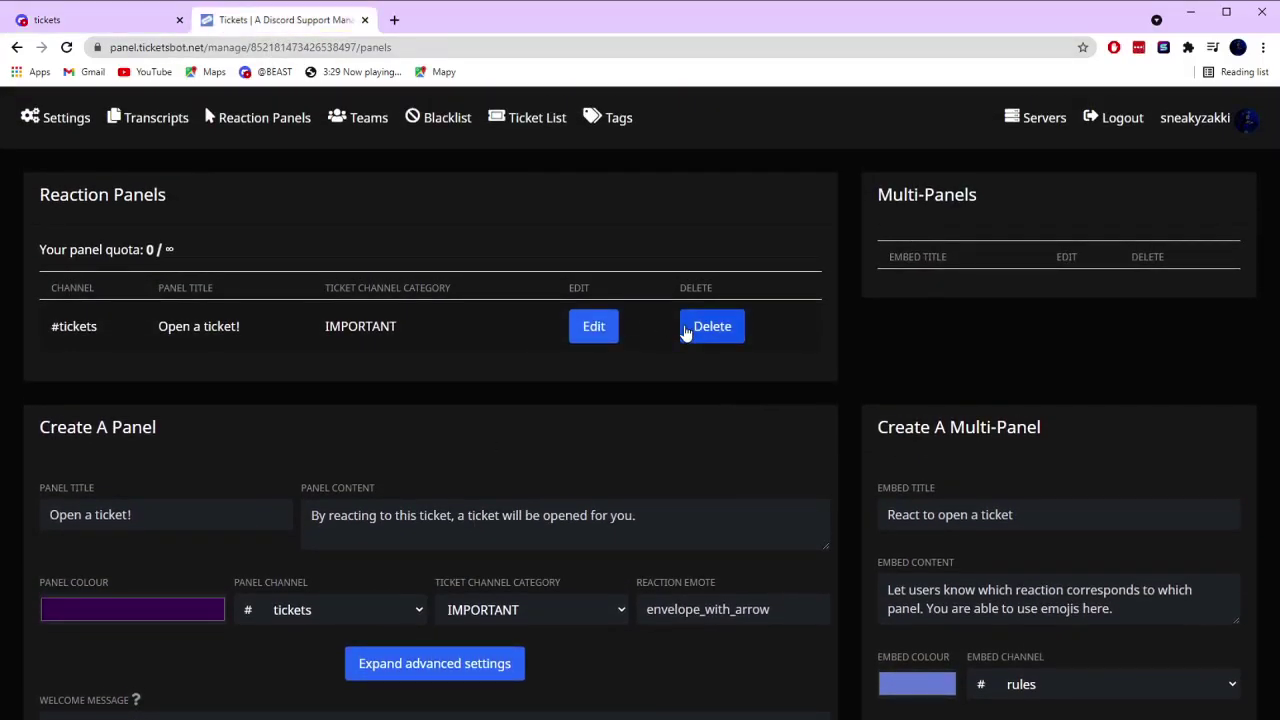
{"action": "left_click", "coordinate": [706, 338]}
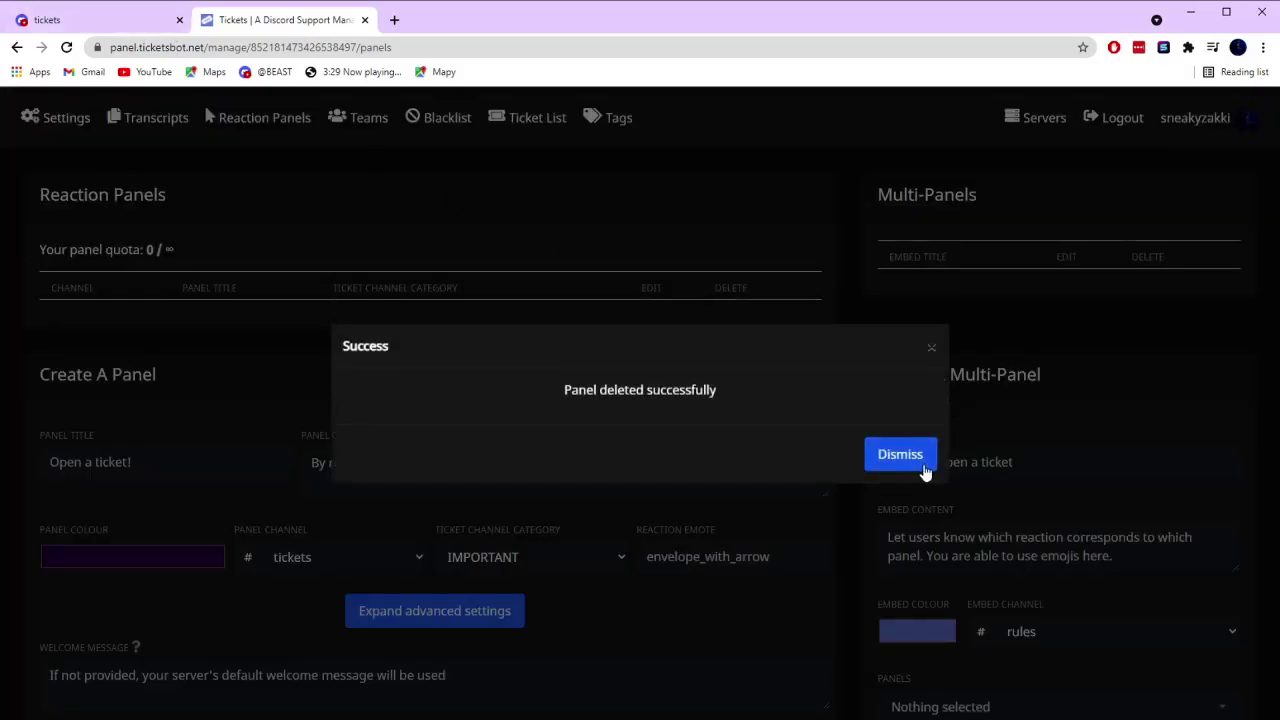
{"action": "left_click", "coordinate": [885, 462]}
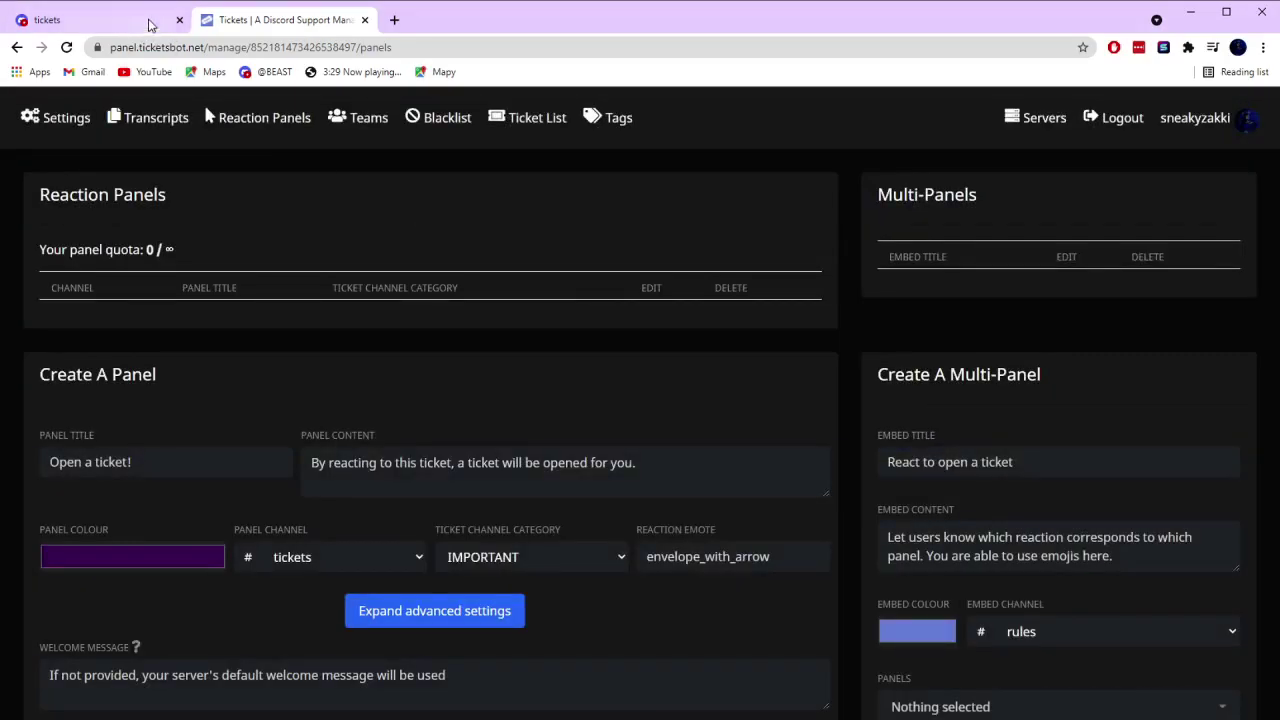
Reload the dashboard and create an "Open a ticket!" panel in the tickets channel, with Tickets as the ticket channel category.
{"action": "left_click", "coordinate": [150, 27]}
{"action": "left_click", "coordinate": [215, 22]}
{"action": "left_click", "coordinate": [66, 47]}
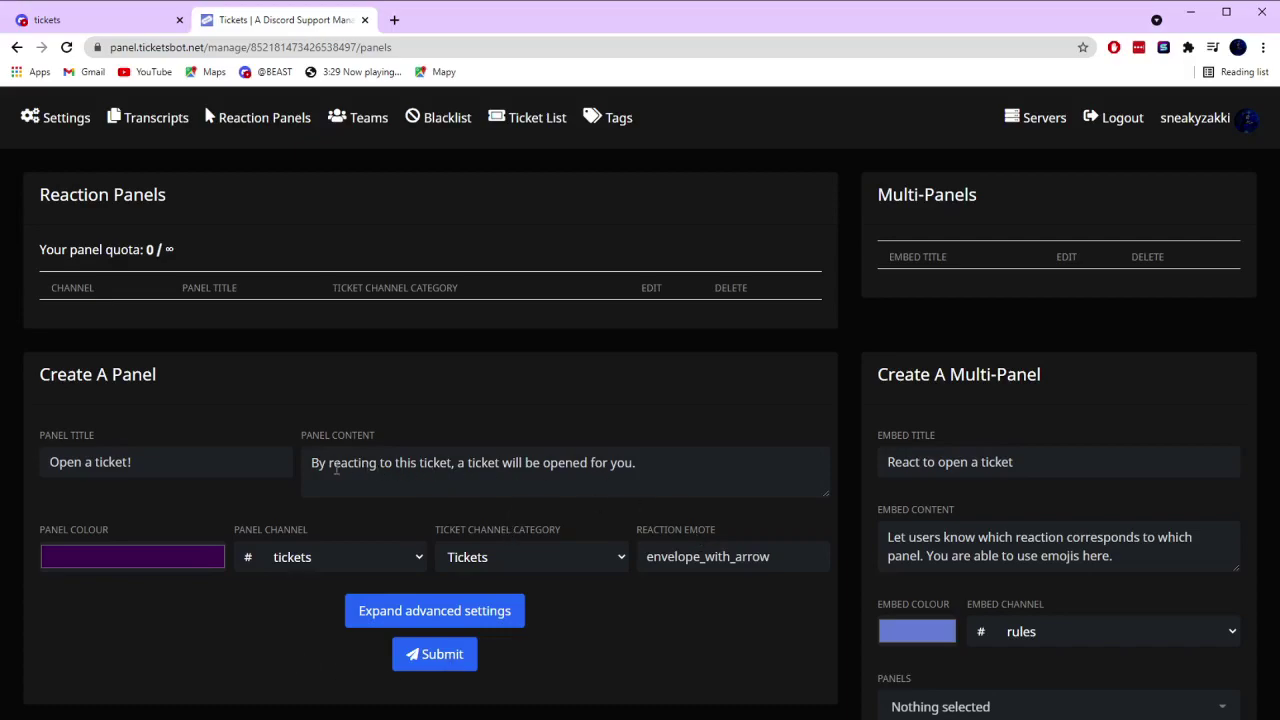
{"action": "left_click", "coordinate": [441, 655]}
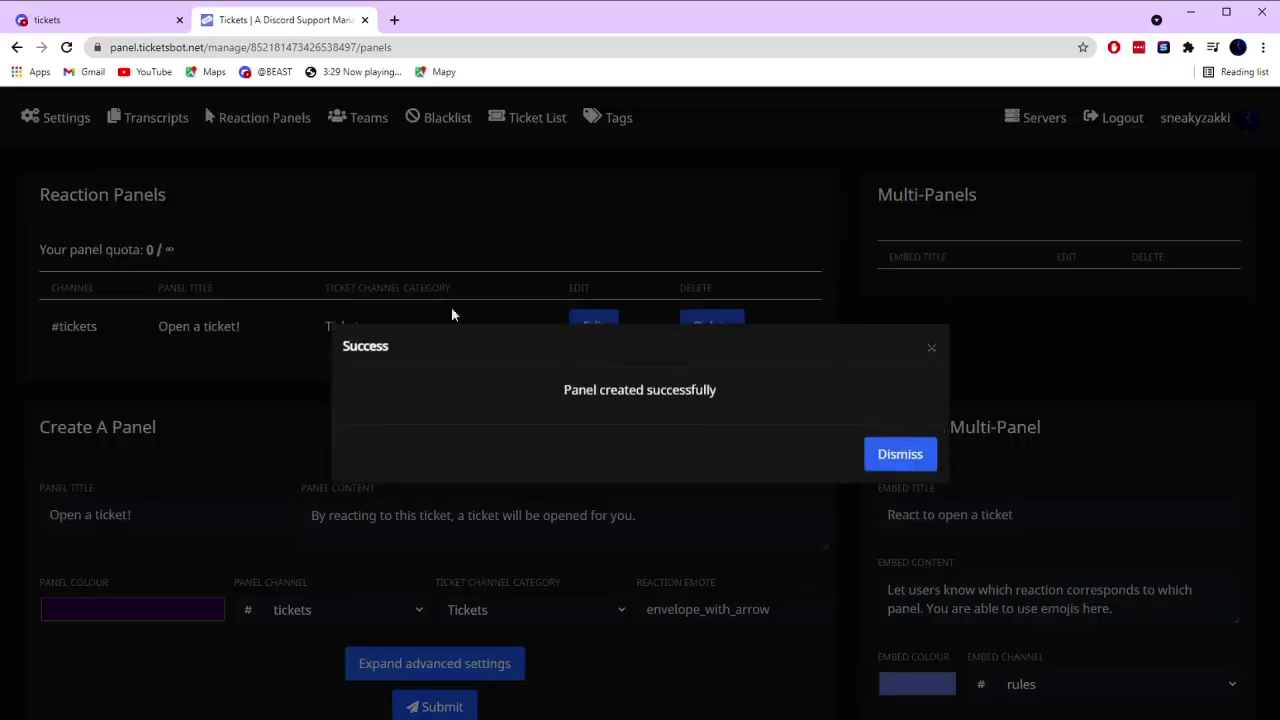
{"action": "left_click", "coordinate": [873, 466]}
Return to Discord, close the Tickets dashboard page and check the logs channel.
{"action": "left_click", "coordinate": [100, 19]}
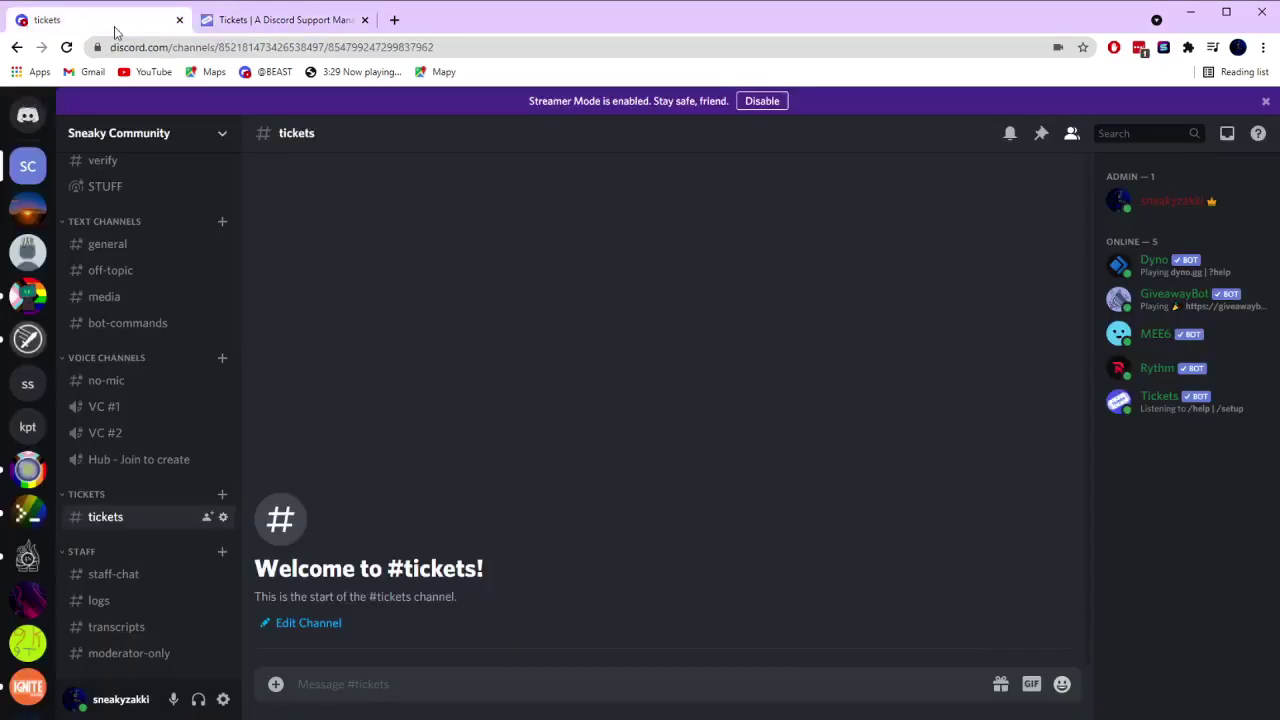
{"action": "left_click", "coordinate": [364, 20]}
{"action": "left_click", "coordinate": [134, 600]}
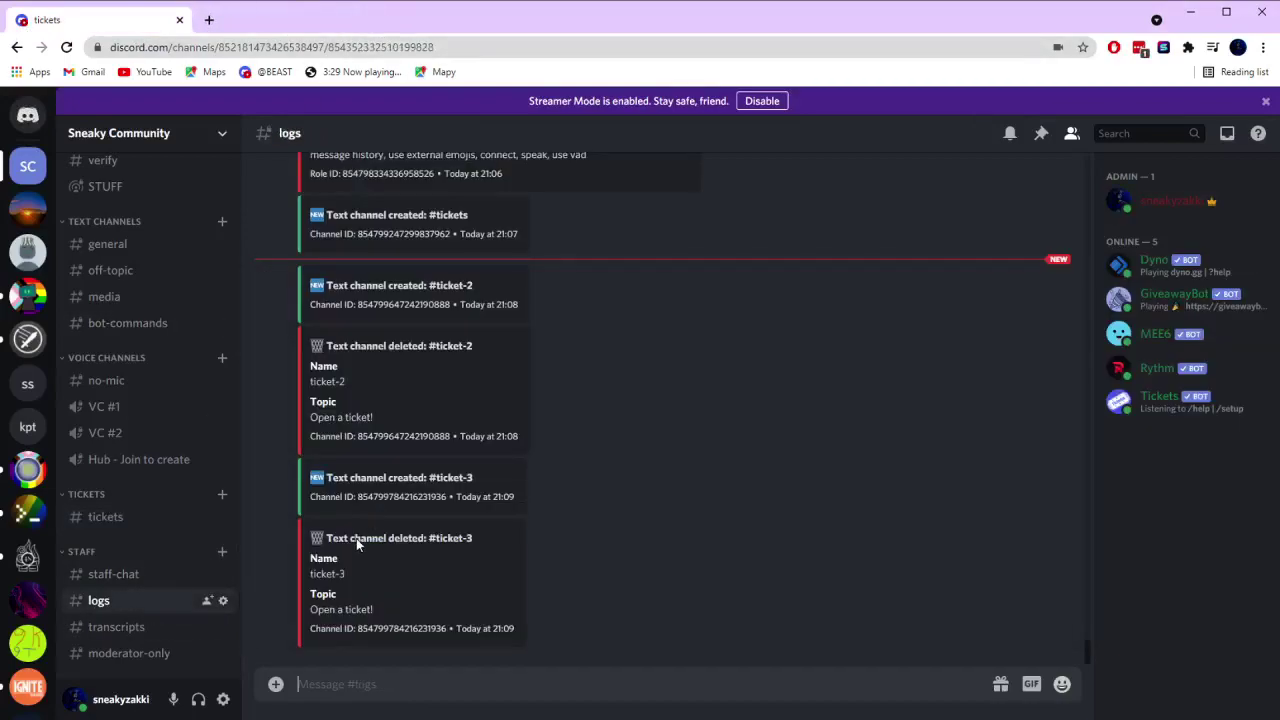
Open a test ticket from the new panel in the tickets channel and view the ticket's channel.
{"action": "left_click", "coordinate": [112, 520]}
{"action": "left_click", "coordinate": [345, 630]}
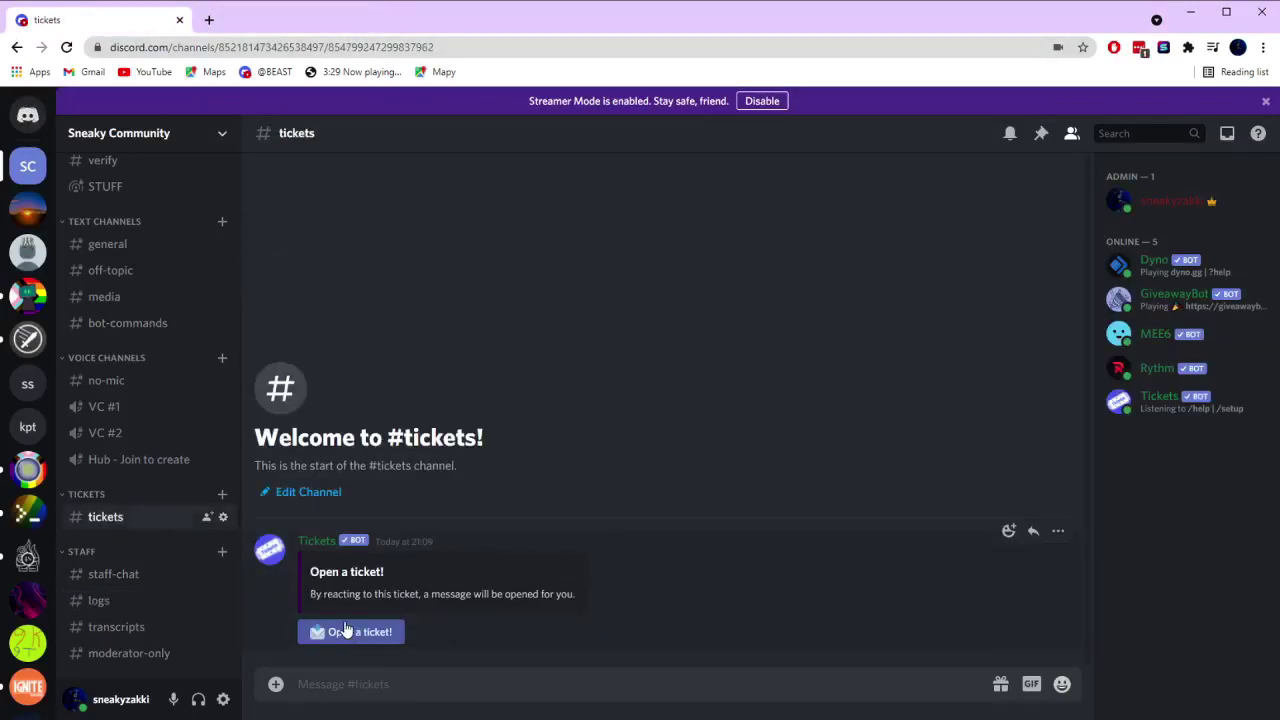
{"action": "left_click", "coordinate": [171, 546]}
Close the new test ticket with confirmation and check its record in the transcripts channel.
{"action": "left_click", "coordinate": [333, 641]}
{"action": "left_click", "coordinate": [331, 632]}
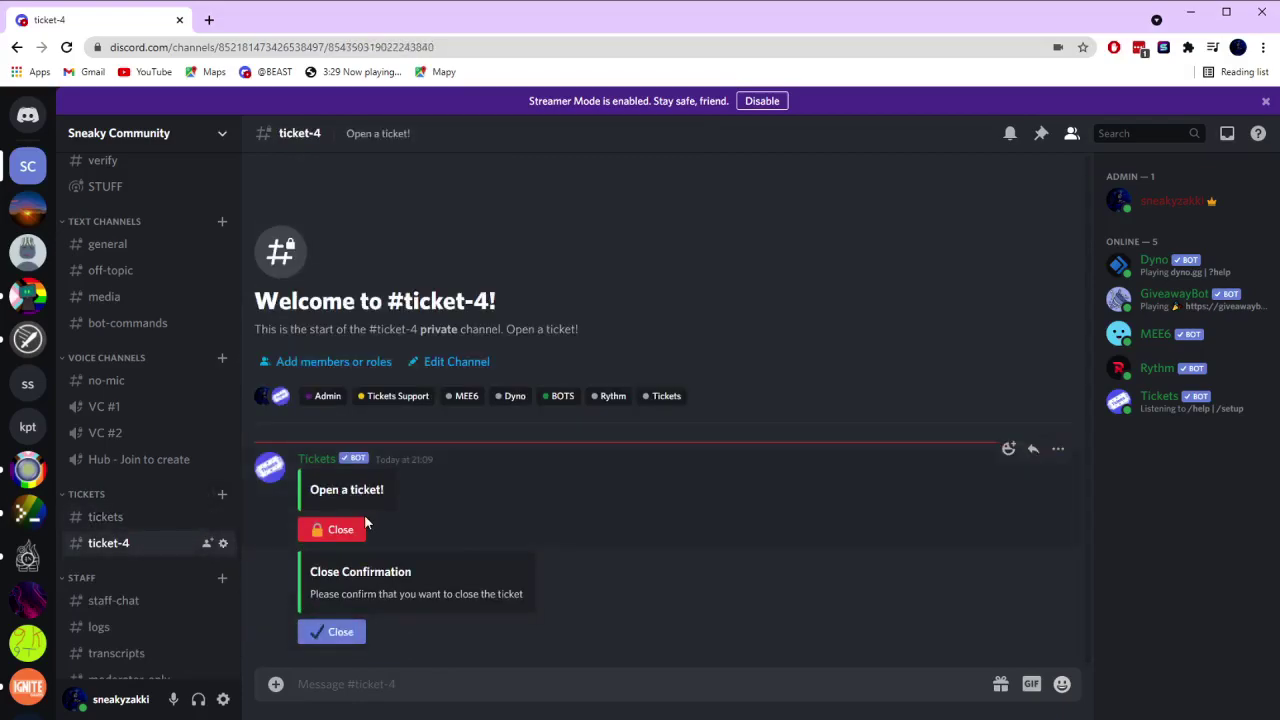
{"action": "left_click", "coordinate": [214, 624]}
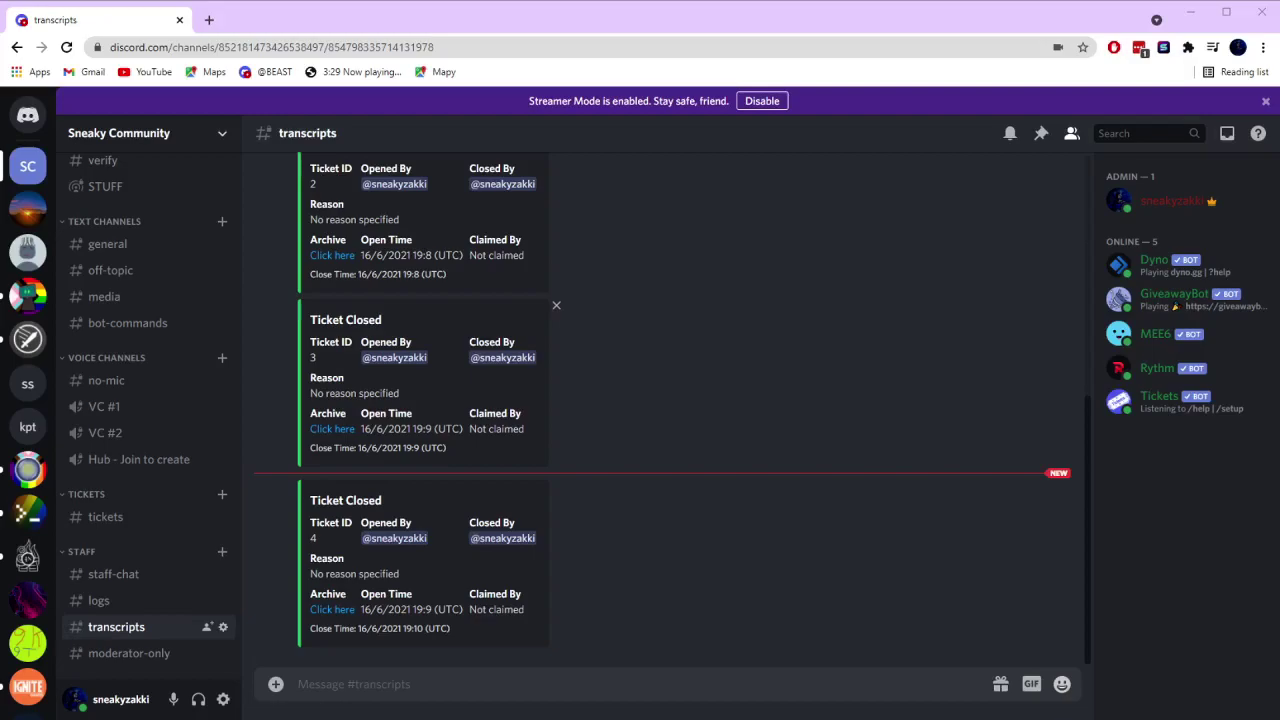
View the roles on the admin member's profile, close it and open the announcements channel.
{"action": "scroll", "coordinate": [148, 400], "scroll_direction": "up", "scroll_amount": 2}
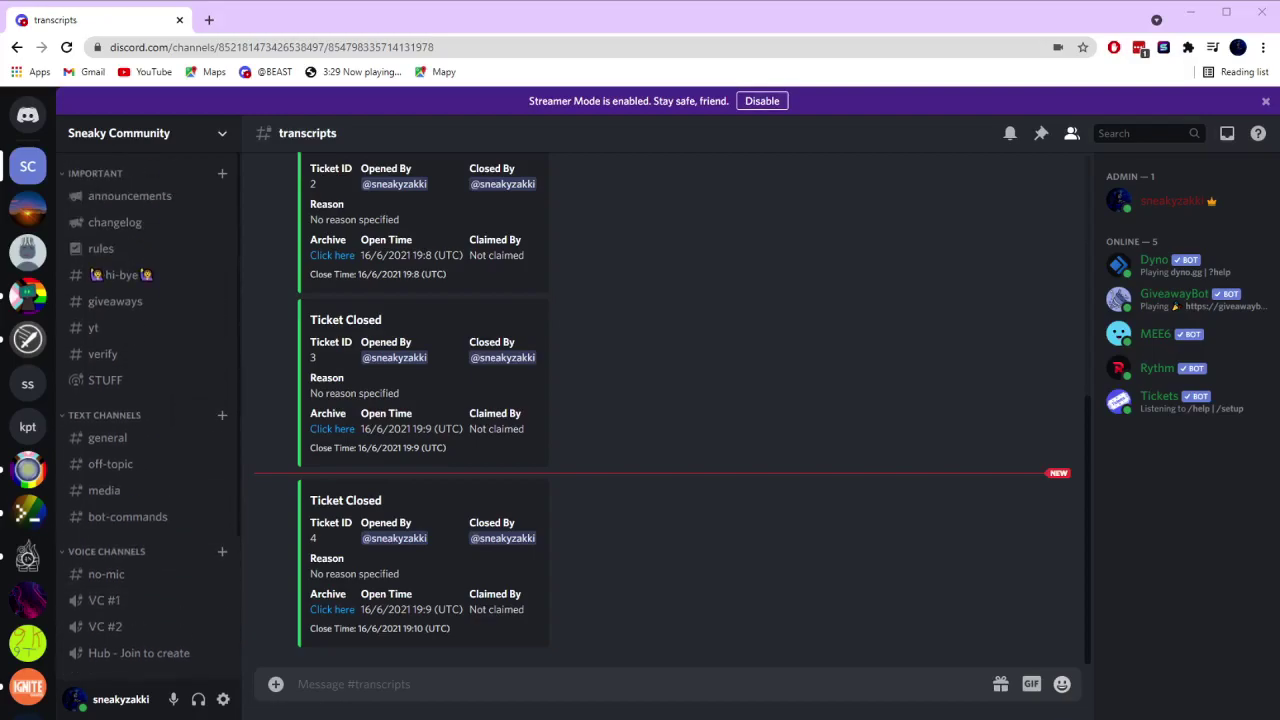
{"action": "left_click", "coordinate": [1131, 194]}
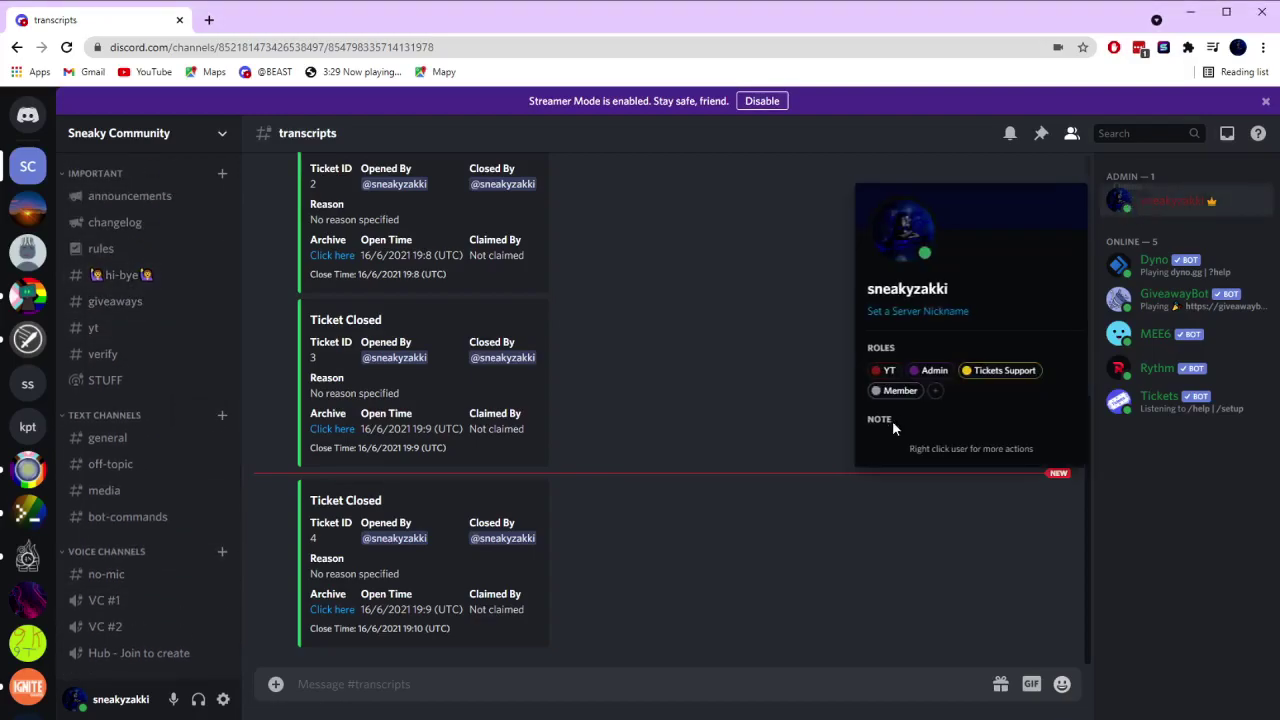
{"action": "left_click", "coordinate": [1183, 509]}
{"action": "left_click", "coordinate": [110, 198]}
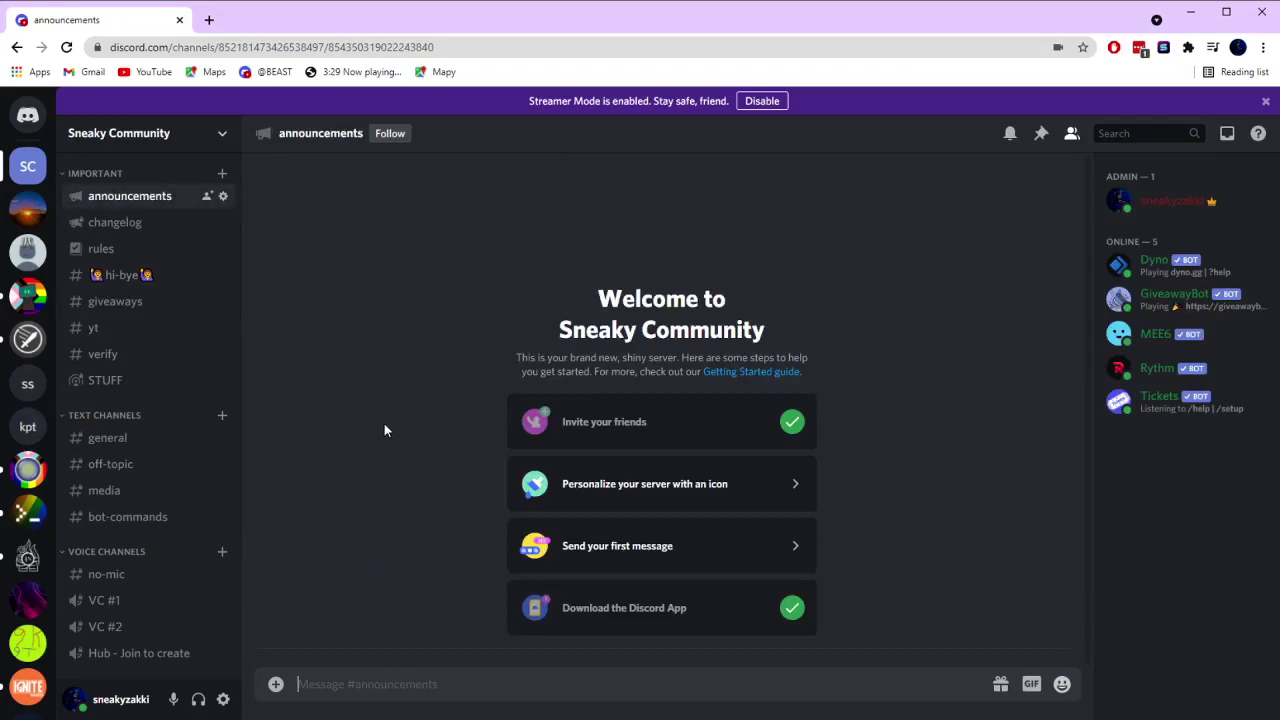